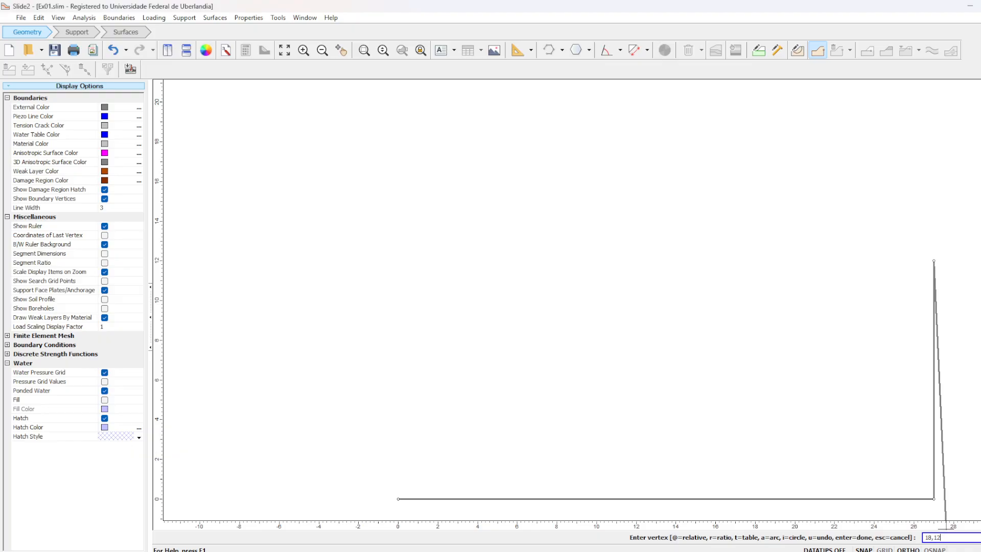
- Complete the external boundary through vertices (18,12), (9,6) and (0,6), and close it at the origin
{"action": "key", "text": "Return"}
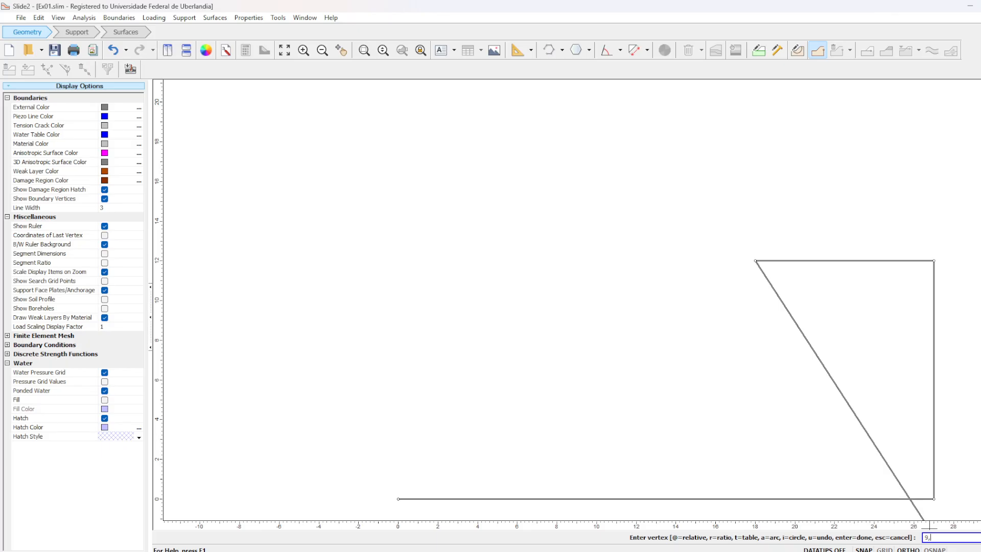
{"action": "key", "text": "Return"}
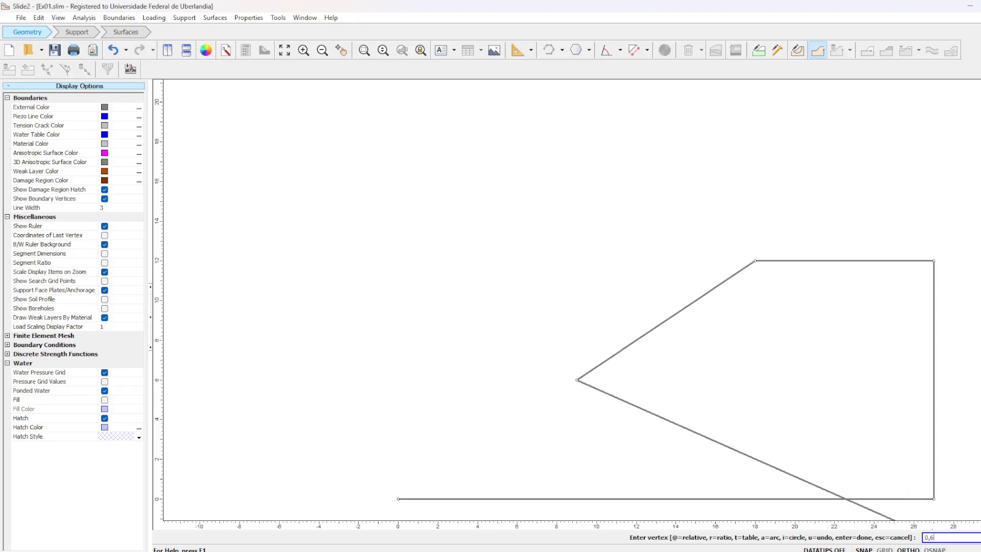
{"action": "type", "text": "0,6"}
{"action": "key", "text": "Return"}
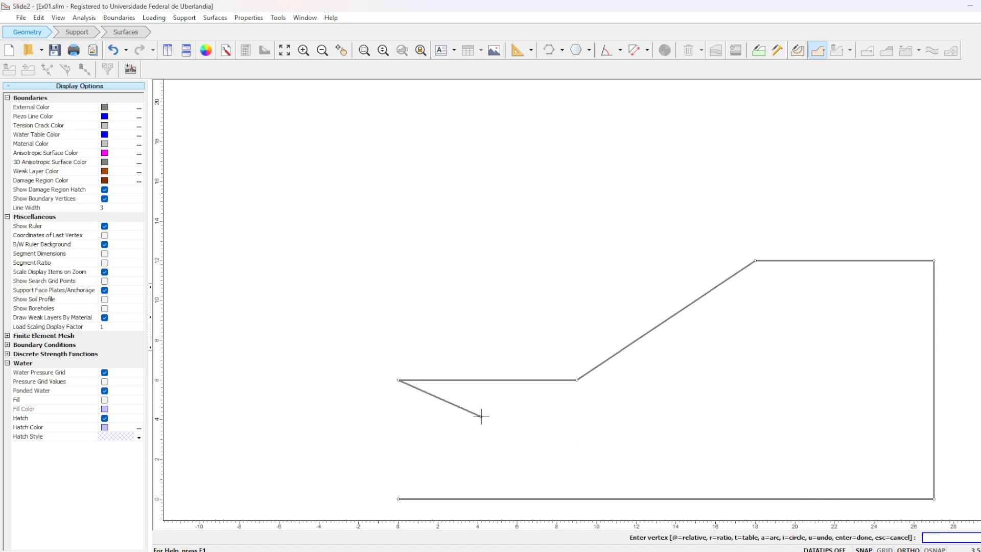
{"action": "left_click", "coordinate": [398, 498]}
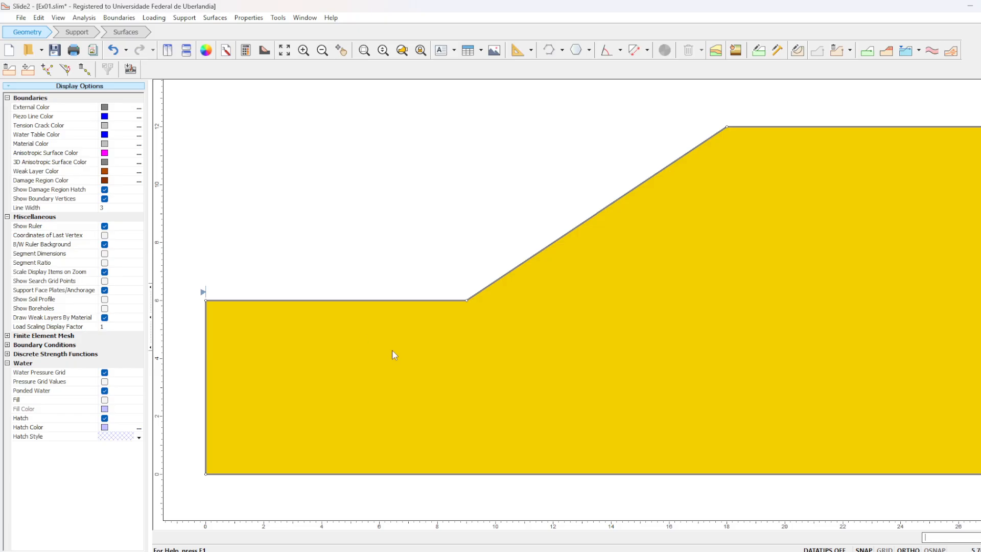
{"action": "left_click", "coordinate": [204, 292]}
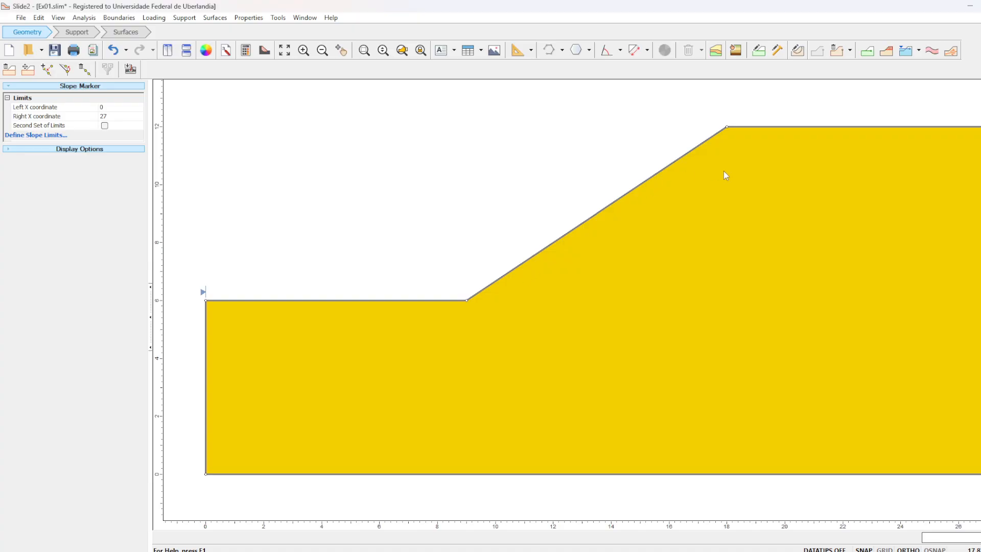
- Set Material 1's cohesion to 15 kPa and Phi to 20°, following the soil data on the PowerPoint exercise slide
{"action": "left_click", "coordinate": [760, 52]}
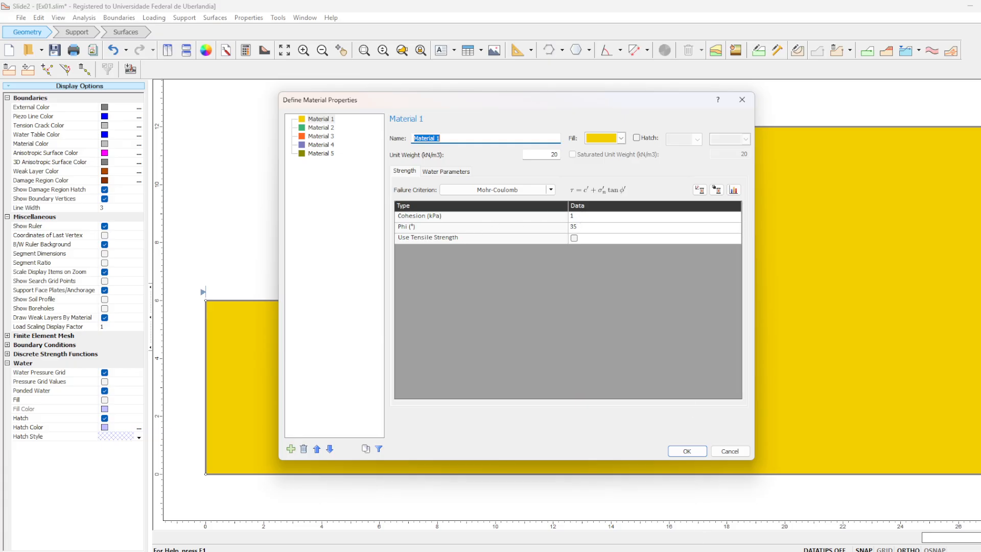
{"action": "key", "text": "alt+Tab"}
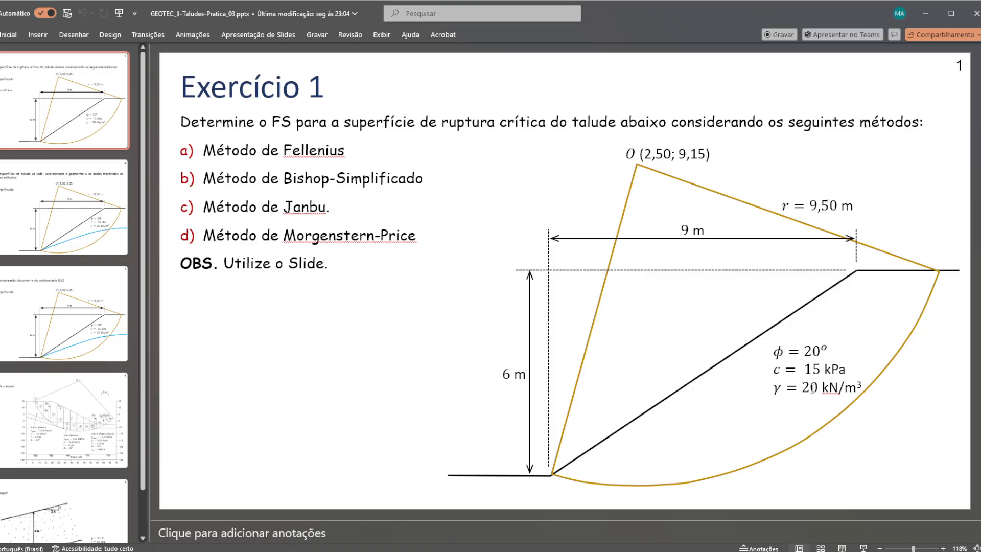
{"action": "left_click", "coordinate": [925, 13]}
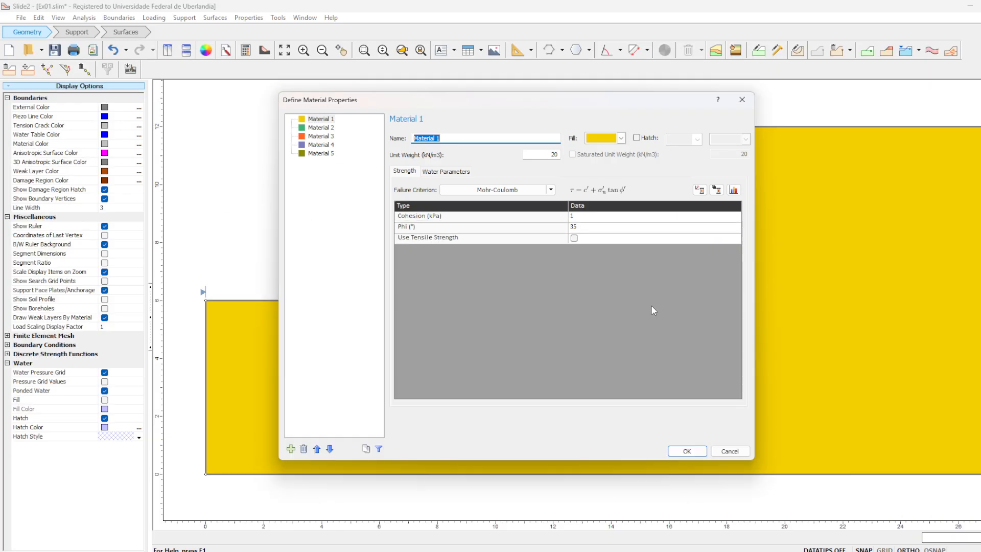
{"action": "left_click", "coordinate": [593, 217]}
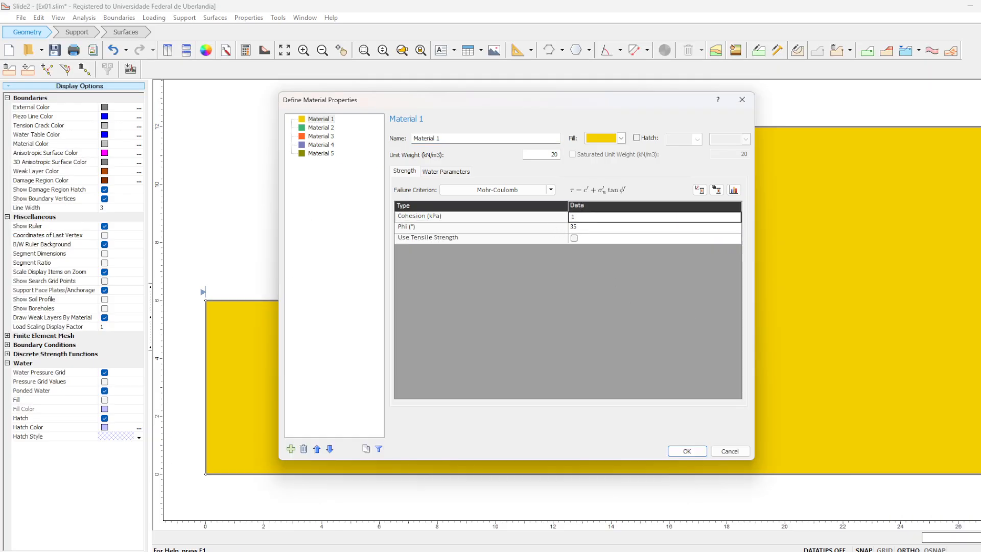
{"action": "left_click", "coordinate": [583, 228]}
{"action": "type", "text": "20"}
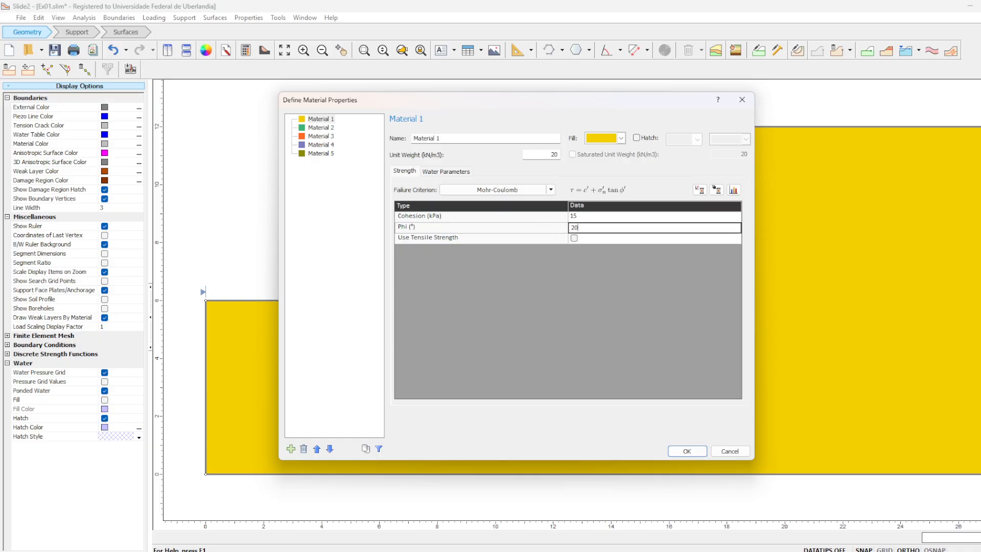
{"action": "left_click", "coordinate": [549, 154]}
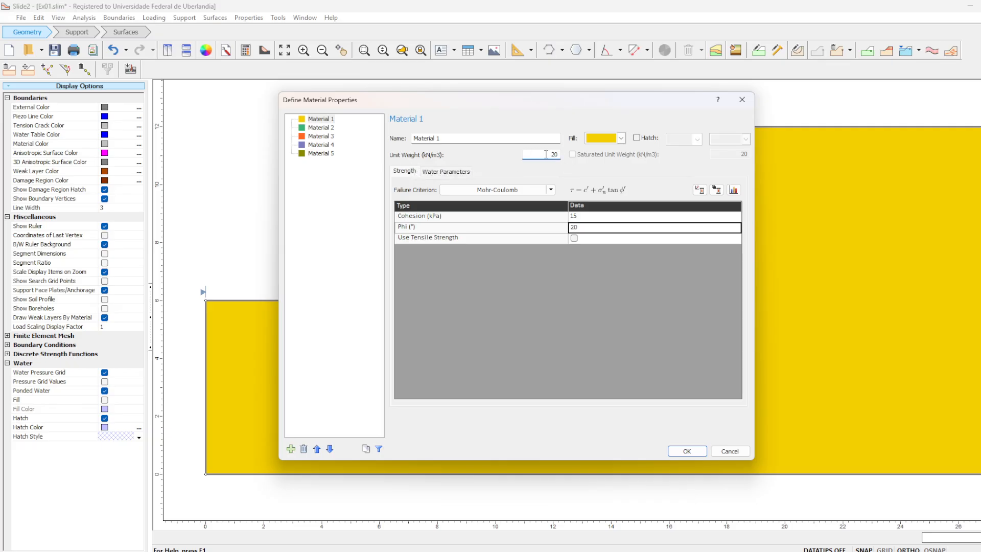
{"action": "left_click", "coordinate": [318, 121]}
{"action": "left_click", "coordinate": [687, 452]}
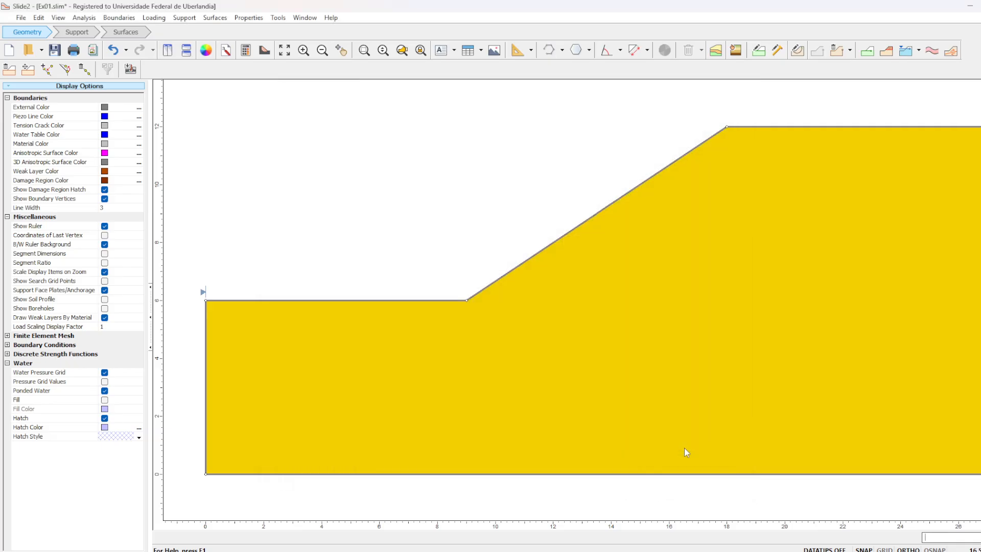
- Save and compute the slope model, and open its results in Slide2 Interpret
{"action": "left_click", "coordinate": [53, 52]}
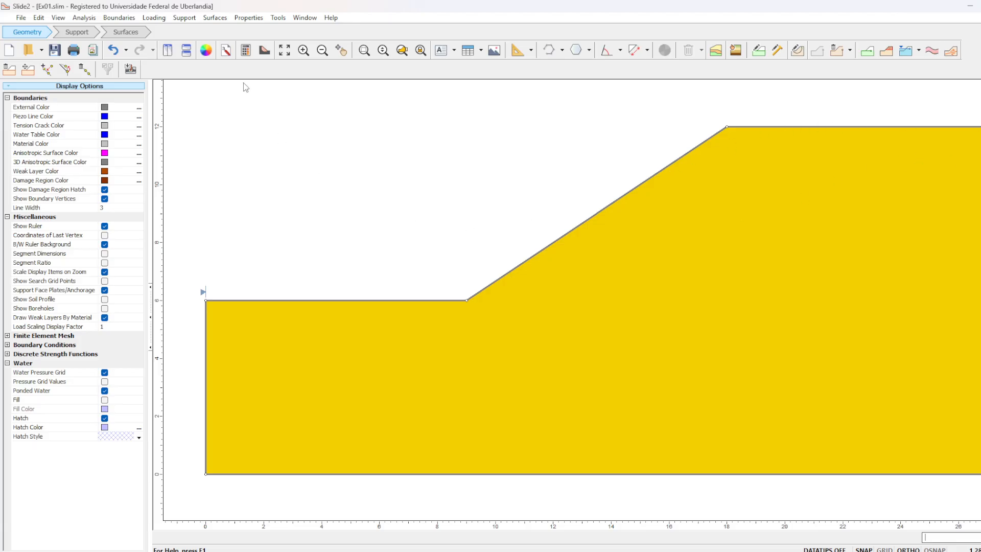
{"action": "left_click", "coordinate": [245, 51]}
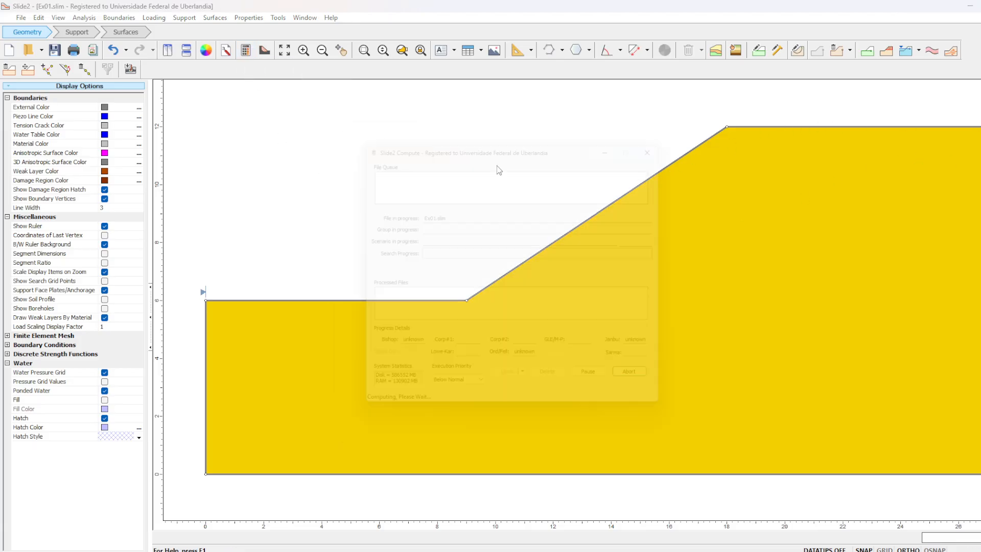
{"action": "left_click", "coordinate": [264, 52]}
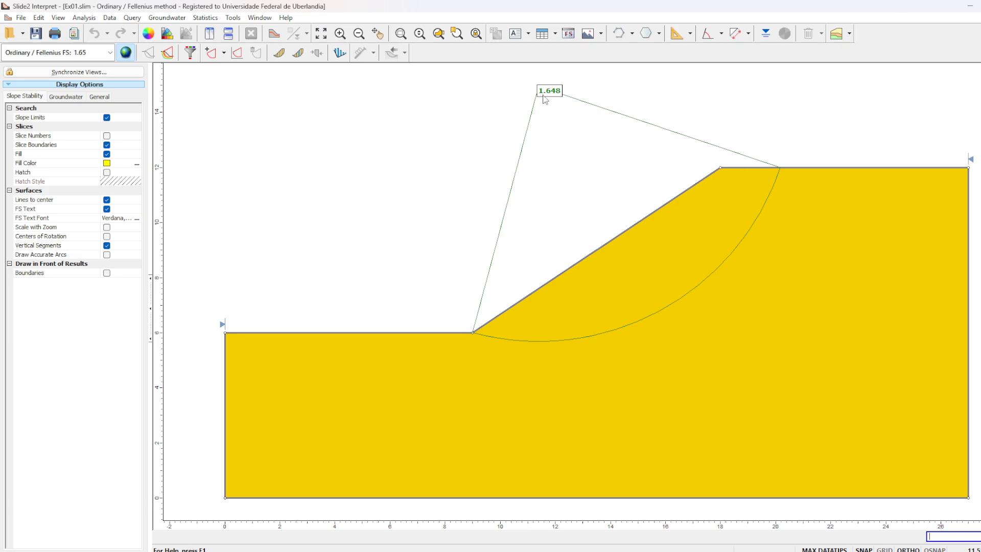
- Examine the critical slip surface's data for the Ordinary / Fellenius method and the list of analysis methods
{"action": "mouse_move", "coordinate": [553, 97]}
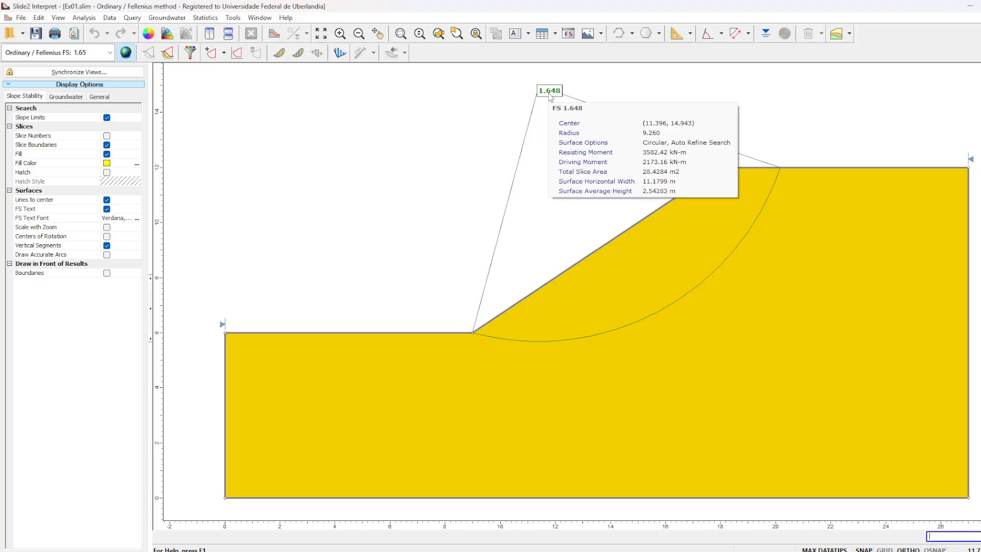
{"action": "left_click", "coordinate": [94, 54]}
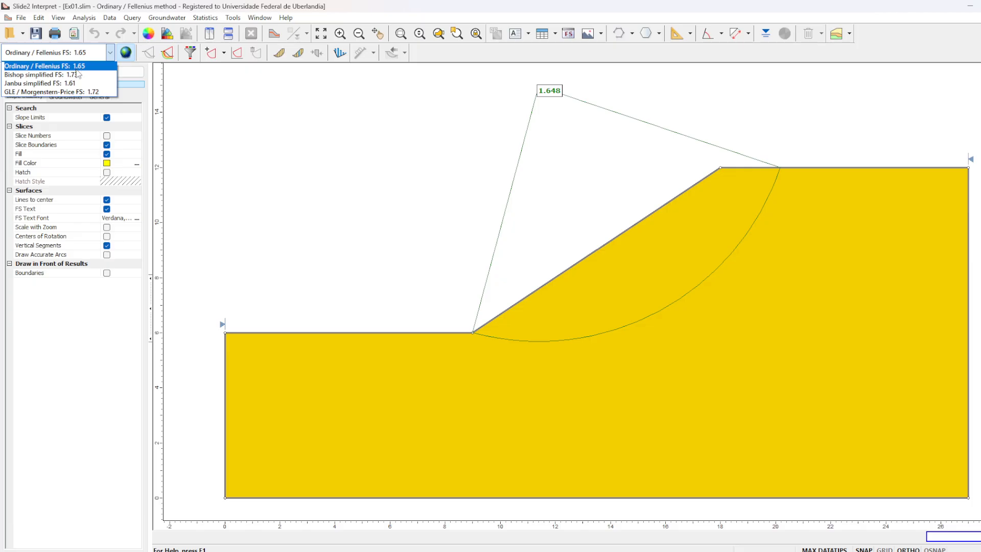
{"action": "left_click", "coordinate": [96, 66]}
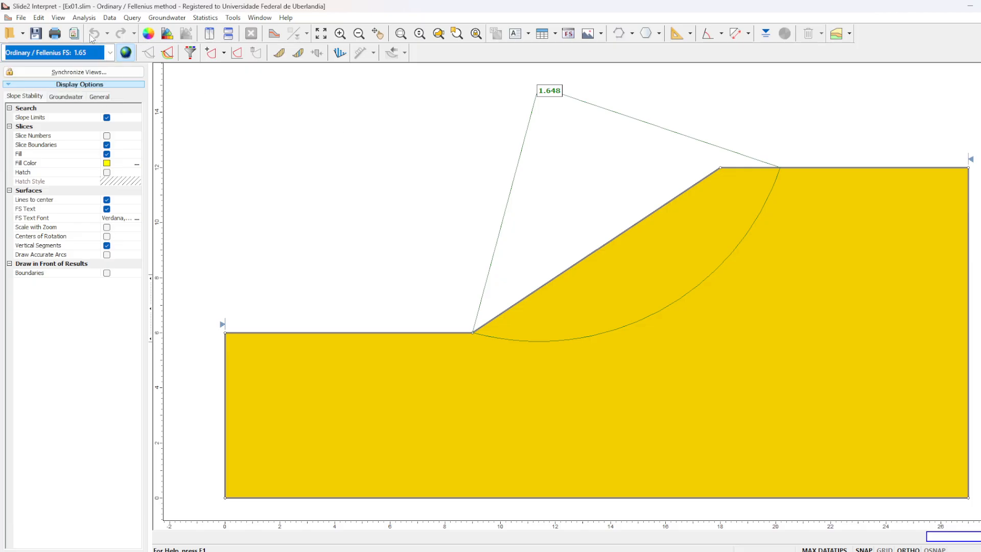
- Show all slip surfaces generated by the analysis and switch the results to the GLE / Morgenstern-Price method
{"action": "left_click", "coordinate": [168, 56]}
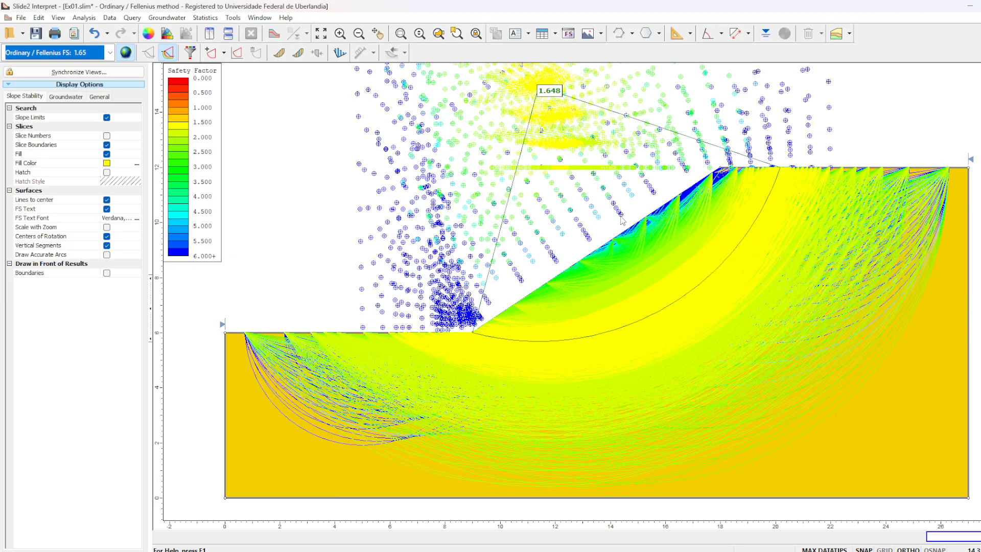
{"action": "left_click", "coordinate": [211, 54]}
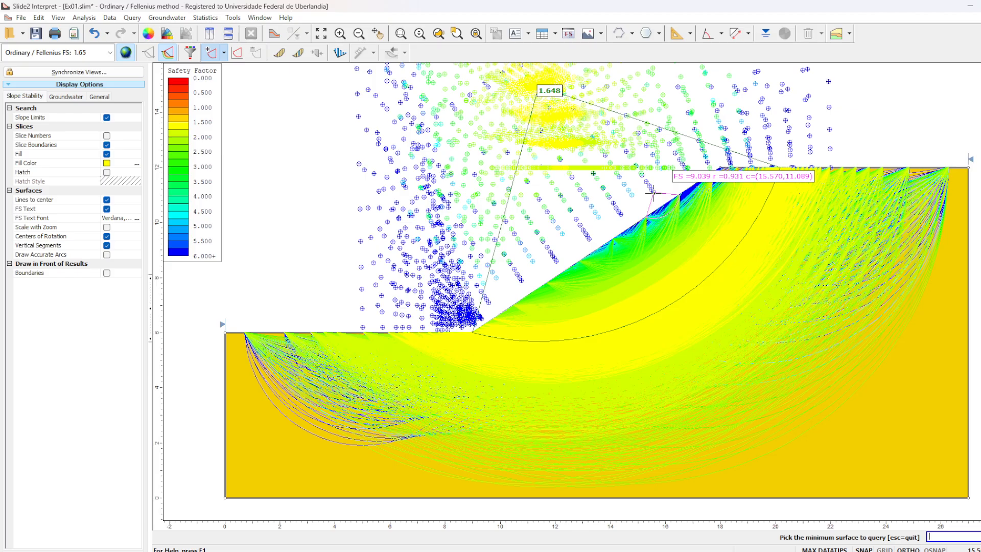
{"action": "left_click", "coordinate": [109, 53]}
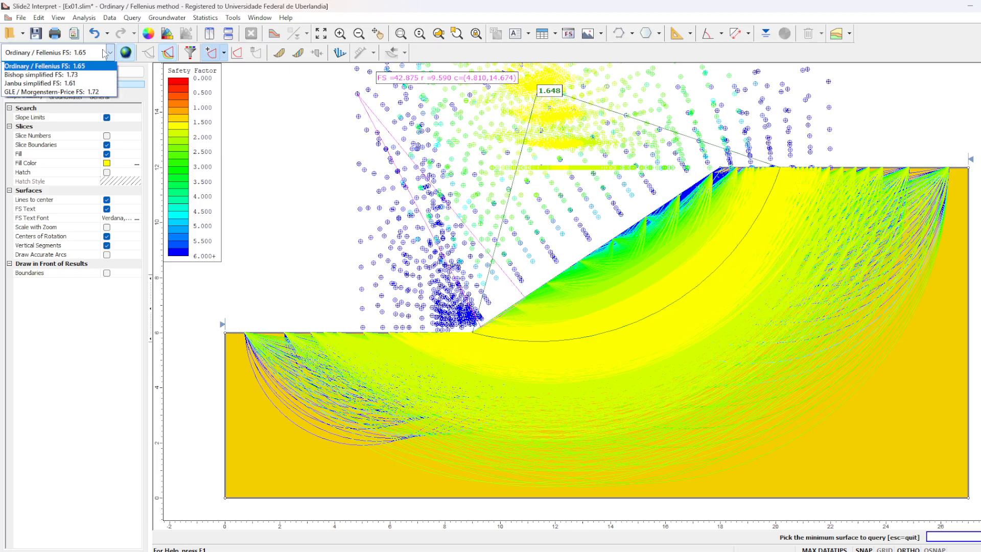
{"action": "left_click", "coordinate": [94, 91]}
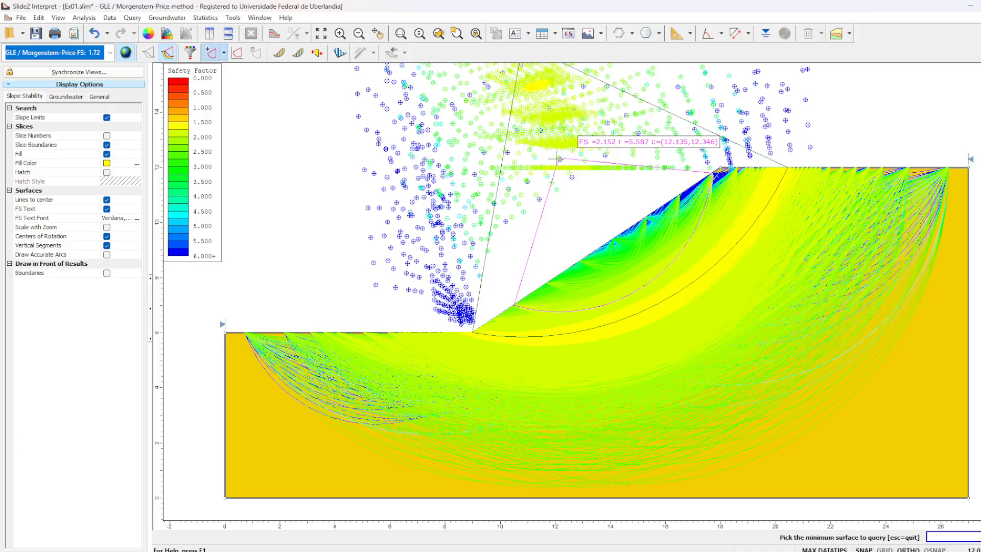
- Show the slices of the critical slip surface for the GLE / Morgenstern-Price method
{"action": "scroll", "coordinate": [557, 151], "scroll_direction": "down", "scroll_amount": 3}
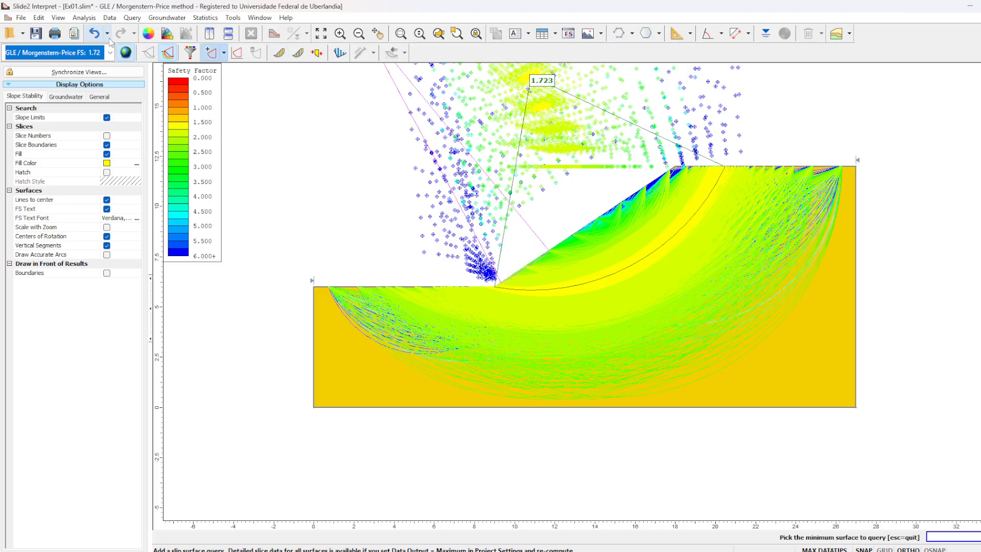
{"action": "left_click", "coordinate": [103, 54]}
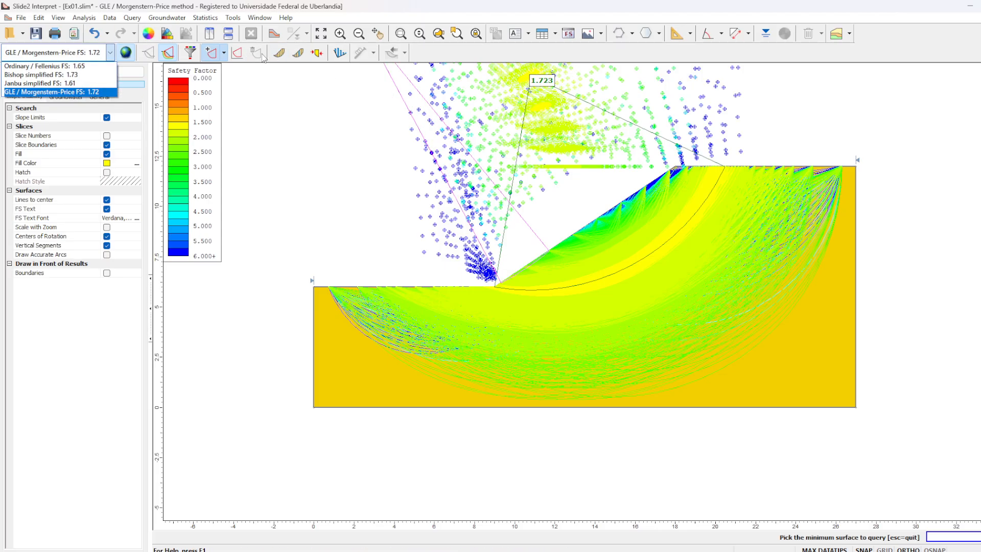
{"action": "left_click", "coordinate": [286, 55]}
{"action": "left_click", "coordinate": [280, 53]}
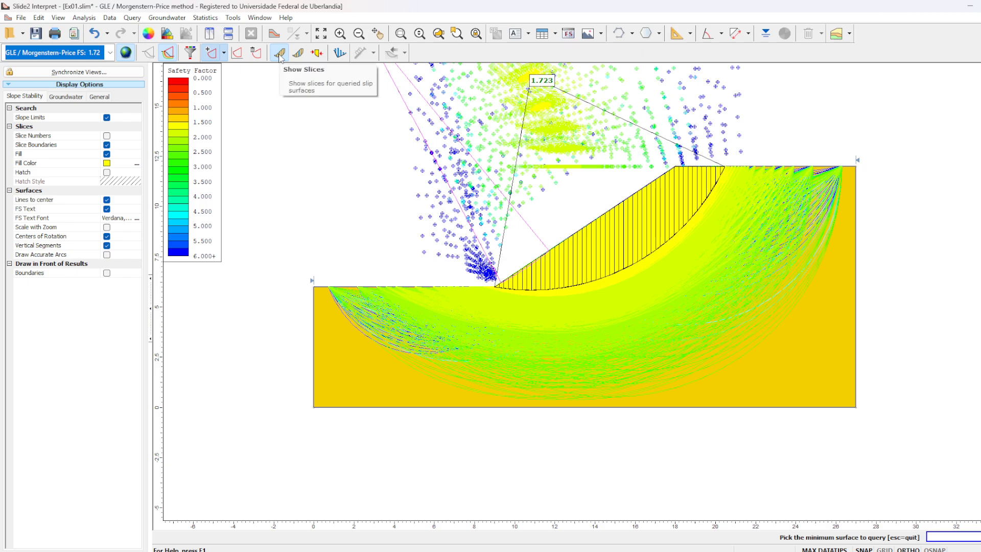
{"action": "scroll", "coordinate": [525, 287], "scroll_direction": "up", "scroll_amount": 2}
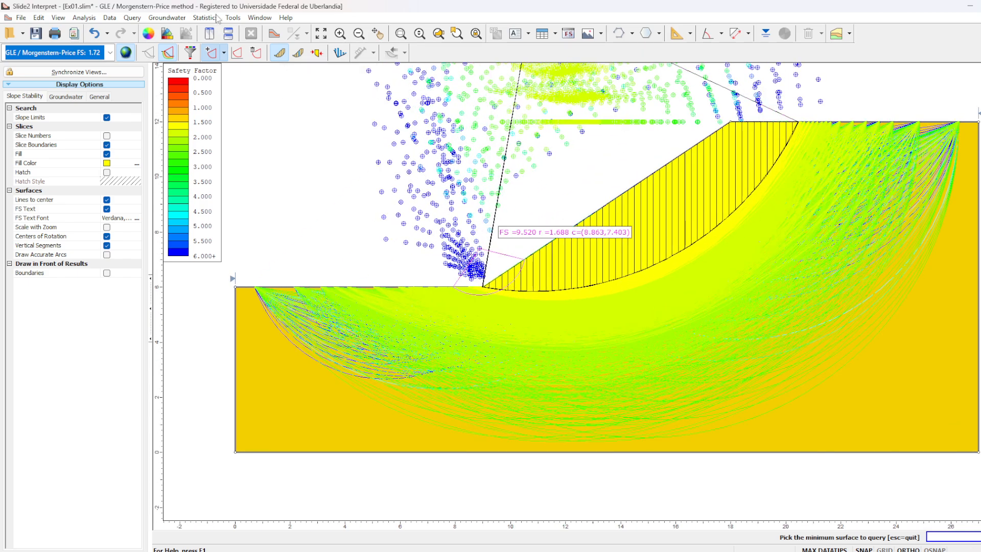
{"action": "key", "text": "Escape"}
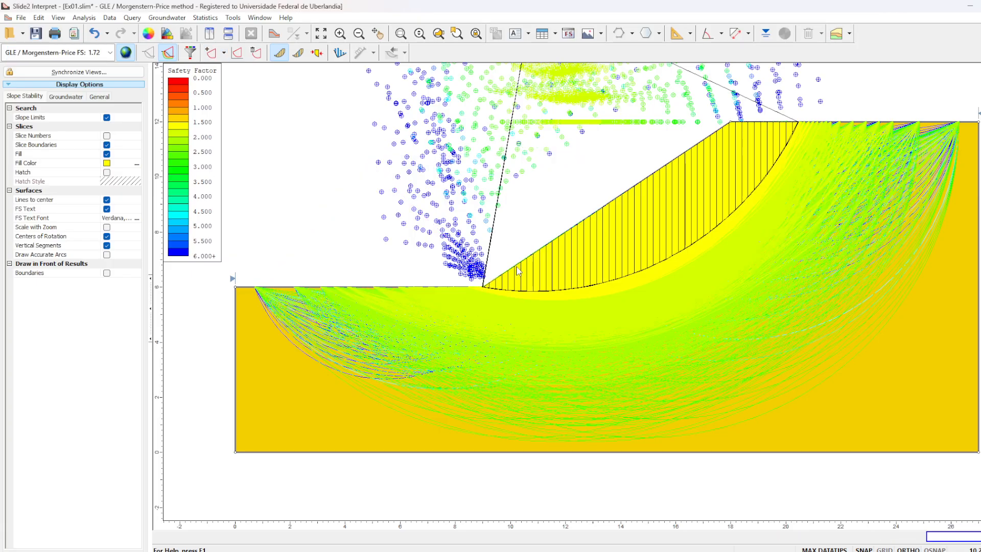
- Query slice 23 of the critical surface and examine its data and the forces acting on it
{"action": "mouse_move", "coordinate": [627, 250]}
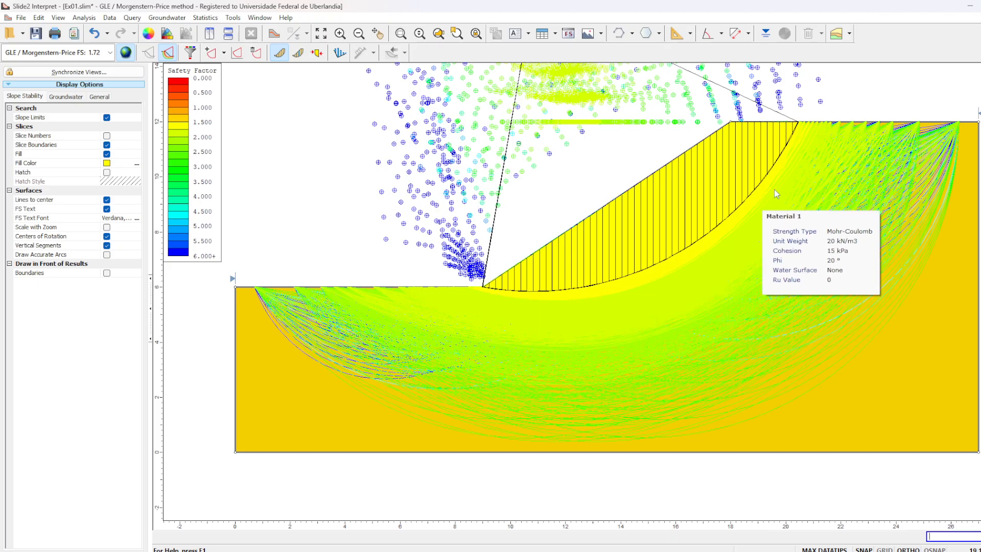
{"action": "left_click", "coordinate": [300, 52]}
{"action": "left_click", "coordinate": [631, 258]}
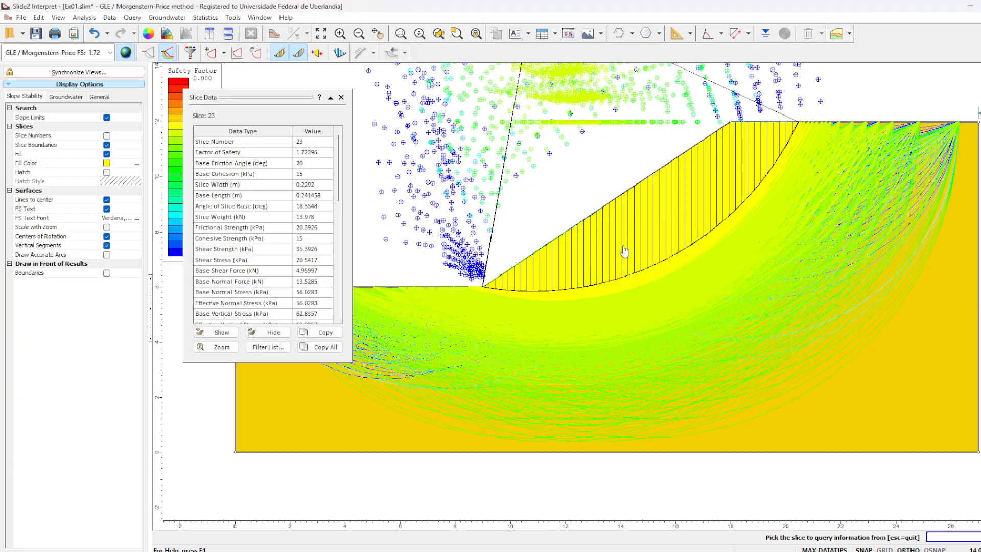
{"action": "scroll", "coordinate": [642, 227], "scroll_direction": "up", "scroll_amount": 1}
{"action": "scroll", "coordinate": [643, 227], "scroll_direction": "up", "scroll_amount": 2}
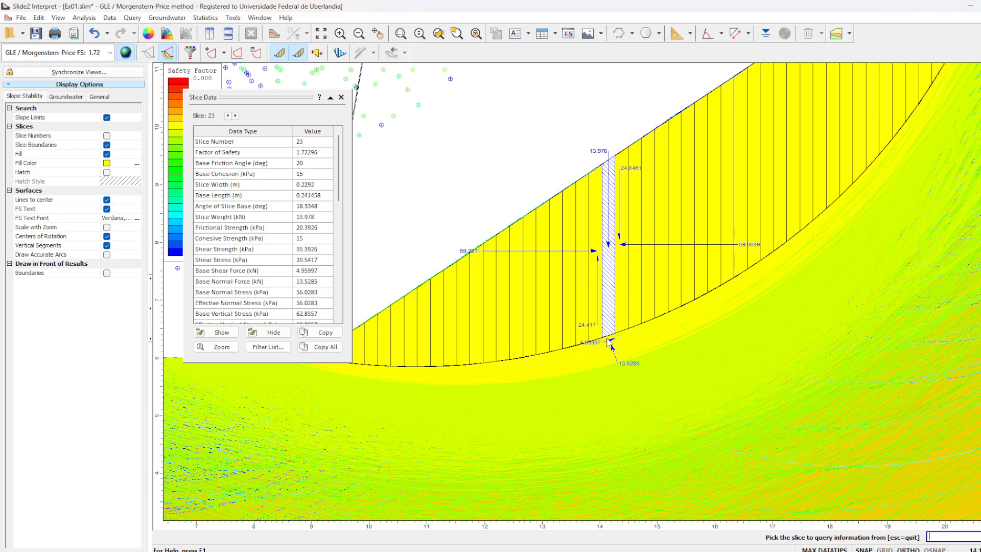
{"action": "scroll", "coordinate": [608, 341], "scroll_direction": "down", "scroll_amount": 2}
{"action": "scroll", "coordinate": [593, 342], "scroll_direction": "up", "scroll_amount": 5}
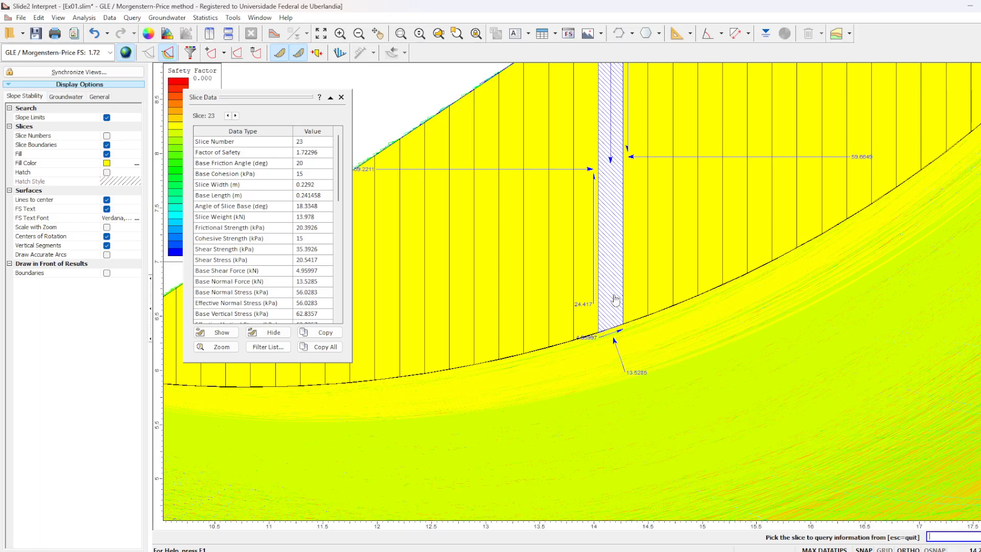
{"action": "scroll", "coordinate": [831, 222], "scroll_direction": "down", "scroll_amount": 4}
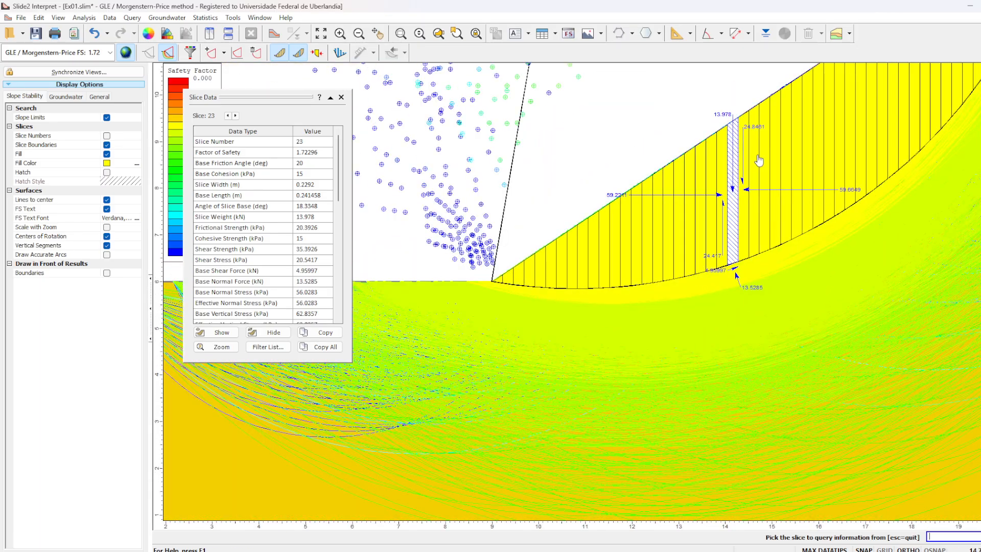
{"action": "scroll", "coordinate": [723, 200], "scroll_direction": "up", "scroll_amount": 1}
{"action": "scroll", "coordinate": [723, 201], "scroll_direction": "up", "scroll_amount": 1}
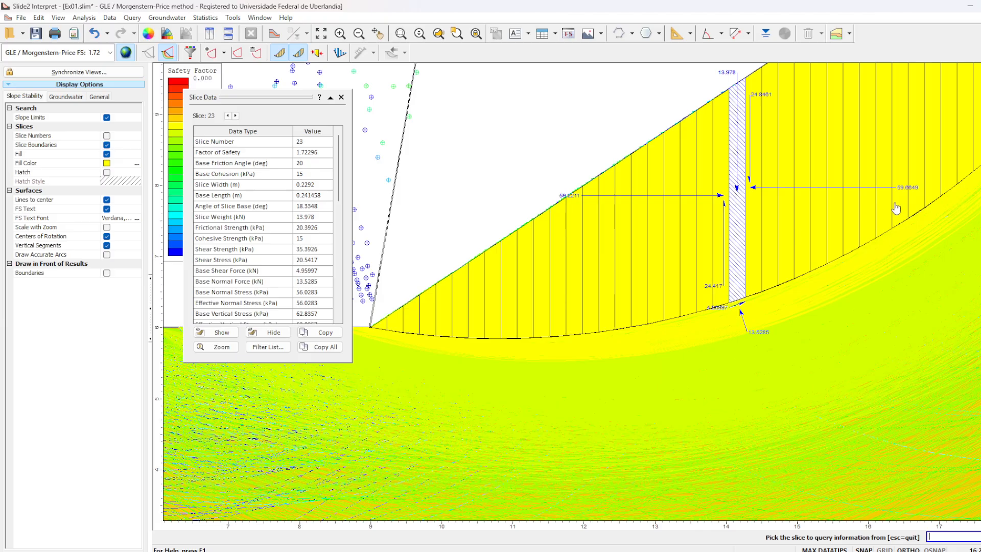
{"action": "left_click", "coordinate": [342, 97]}
- Switch the displayed results to the Ordinary / Fellenius method
{"action": "left_click", "coordinate": [107, 53]}
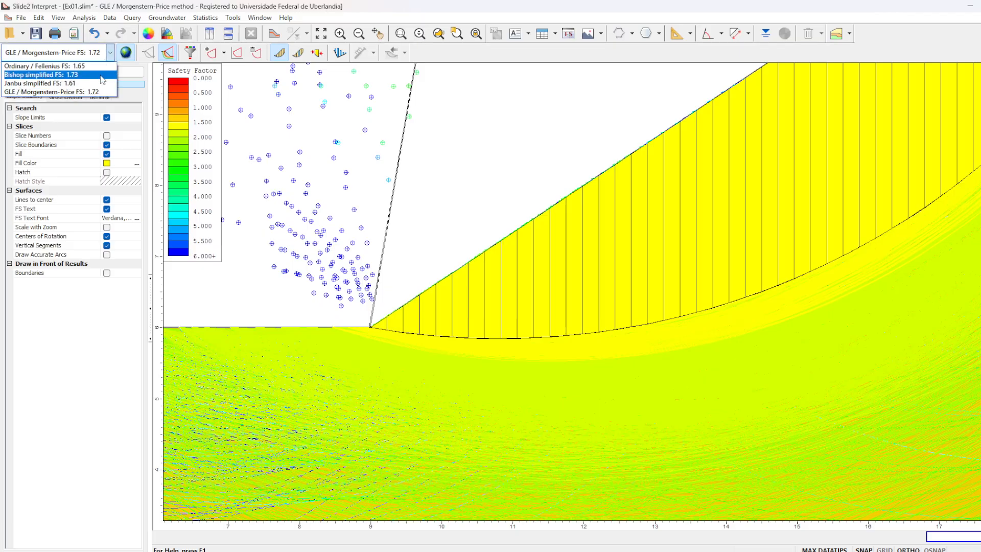
{"action": "left_click", "coordinate": [97, 67]}
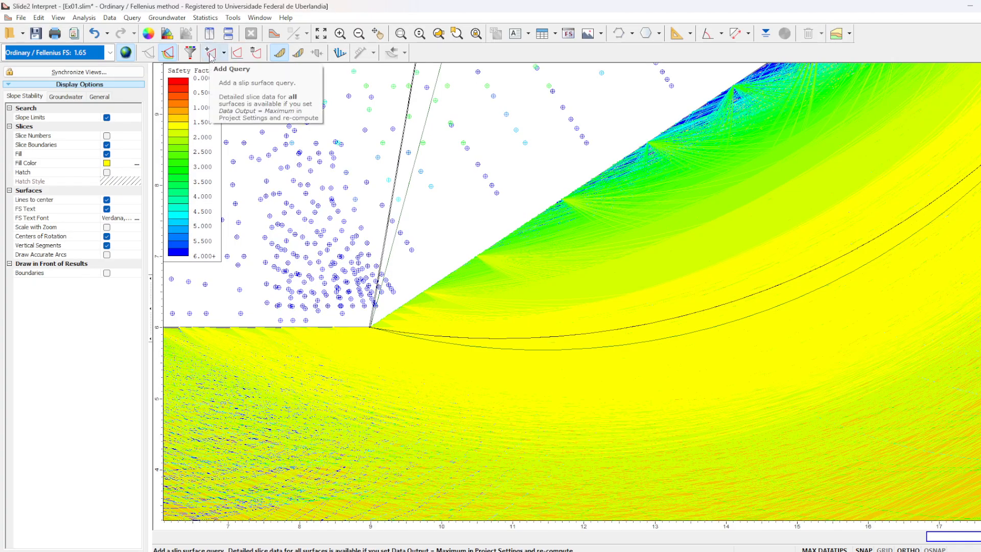
- Query slice 23 of the critical surface for the Fellenius method, examine its data and forces, and close the slice data
{"action": "left_click", "coordinate": [298, 53]}
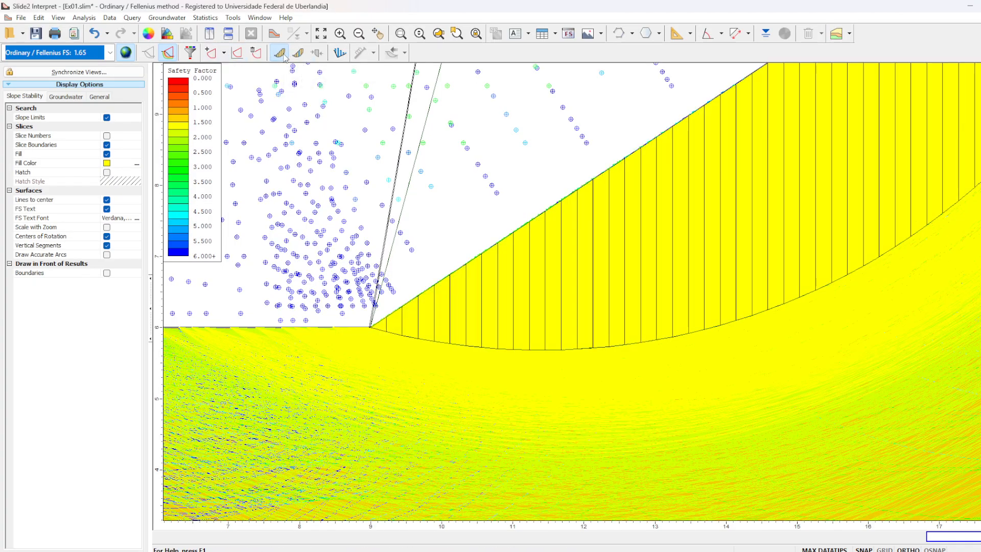
{"action": "left_click", "coordinate": [730, 189]}
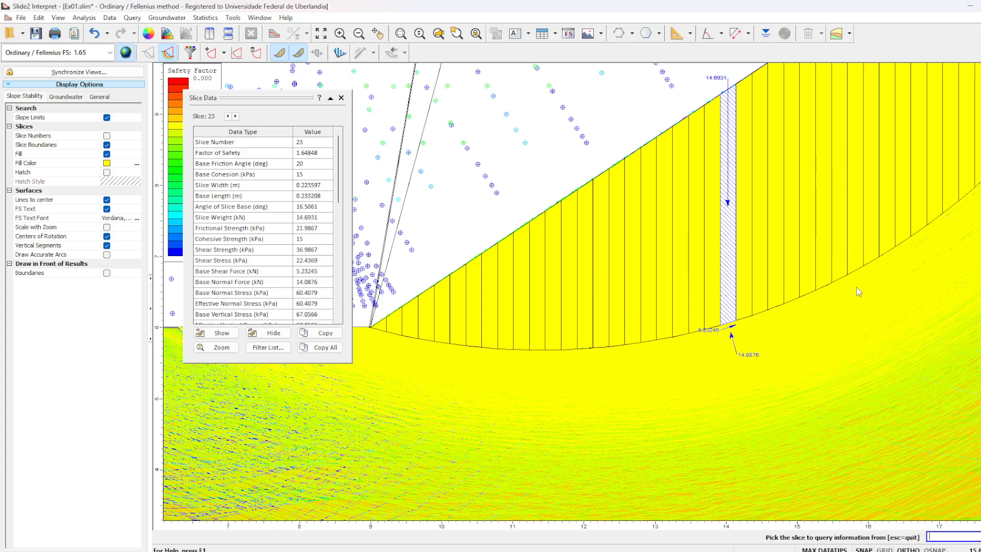
{"action": "scroll", "coordinate": [770, 284], "scroll_direction": "up", "scroll_amount": 1}
{"action": "scroll", "coordinate": [770, 284], "scroll_direction": "down", "scroll_amount": 5}
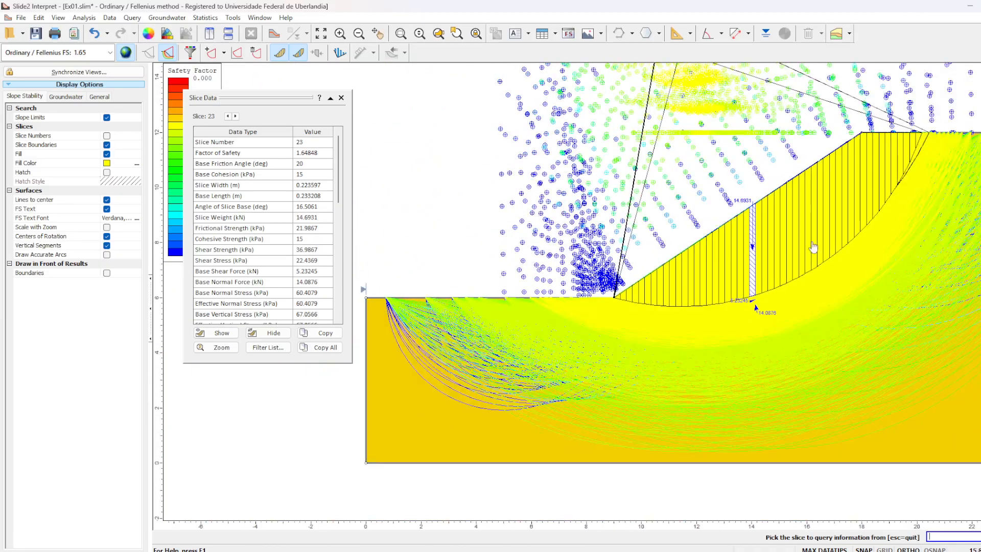
{"action": "left_click", "coordinate": [343, 98]}
{"action": "left_click_drag", "start_coordinate": [834, 122], "coordinate": [666, 228]}
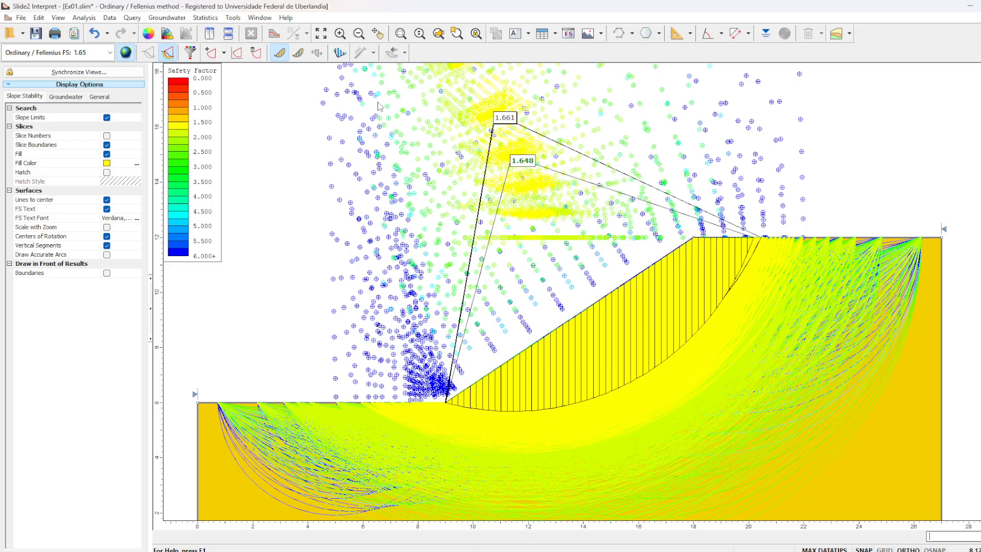
- Delete the query on the critical slip surface labelled 1.648
{"action": "left_click", "coordinate": [256, 53]}
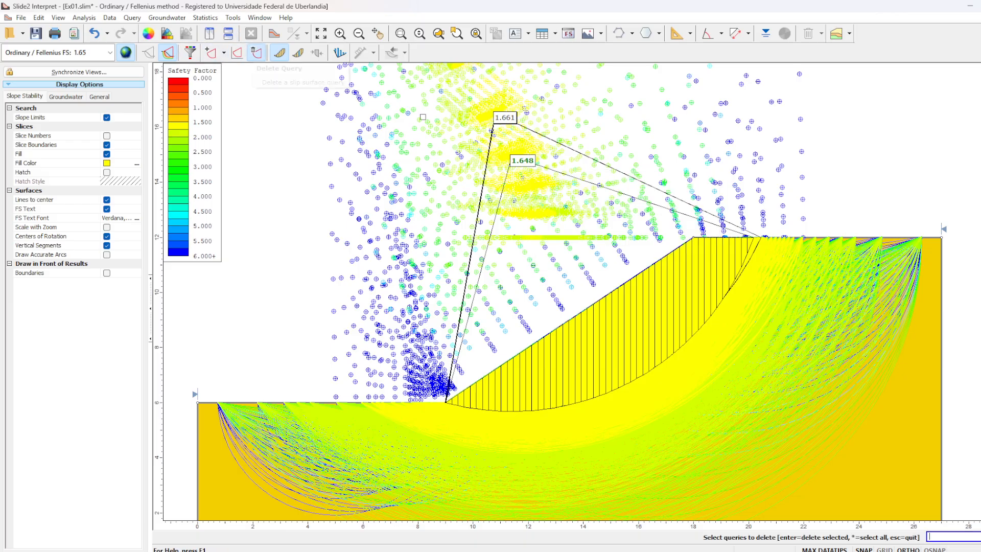
{"action": "left_click", "coordinate": [537, 164]}
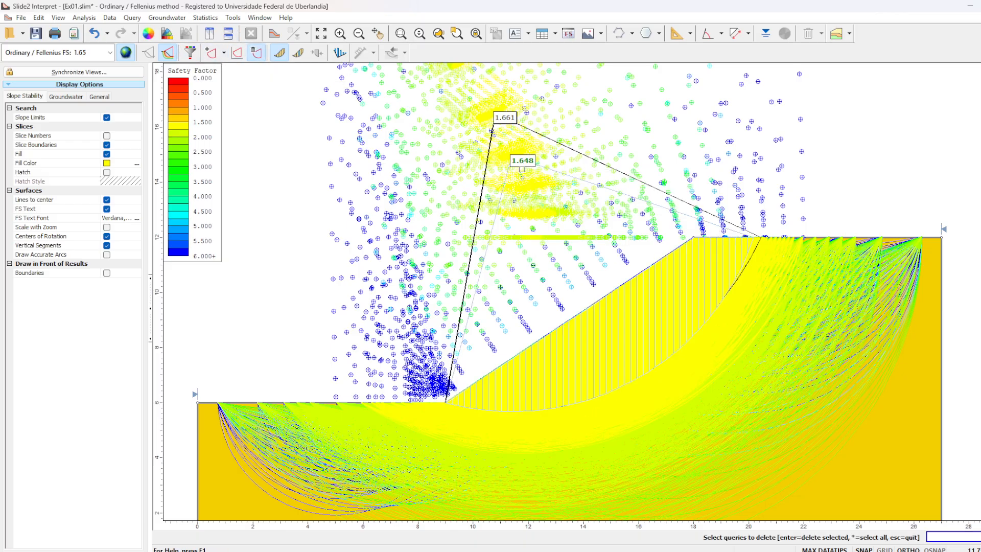
{"action": "key", "text": "Return"}
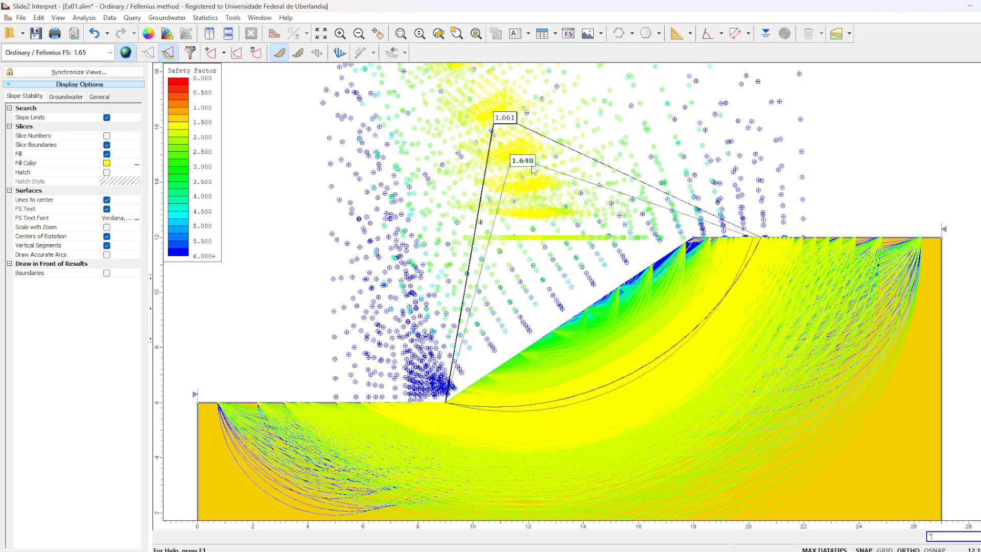
{"action": "left_click", "coordinate": [257, 53]}
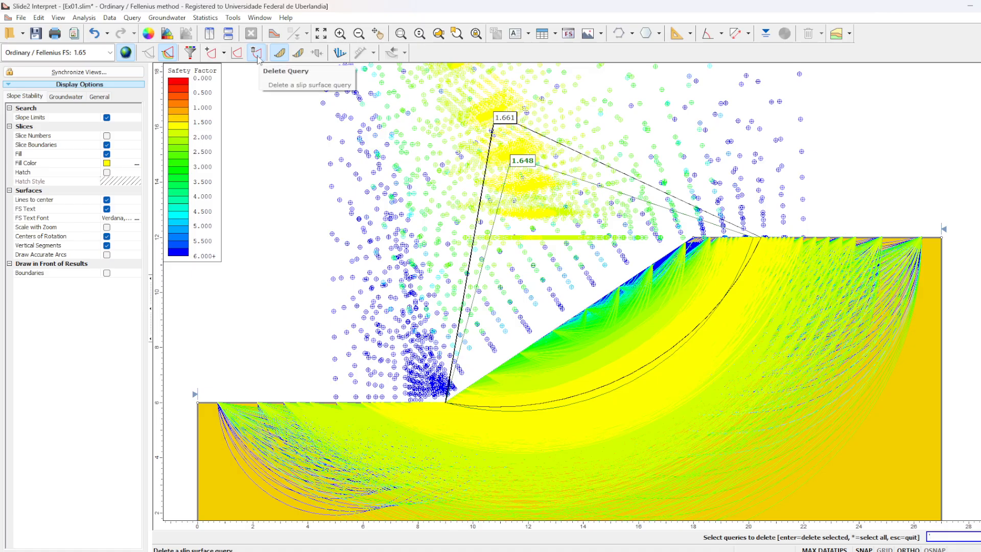
{"action": "key", "text": "Escape"}
{"action": "left_click", "coordinate": [258, 59]}
{"action": "left_click", "coordinate": [522, 161]}
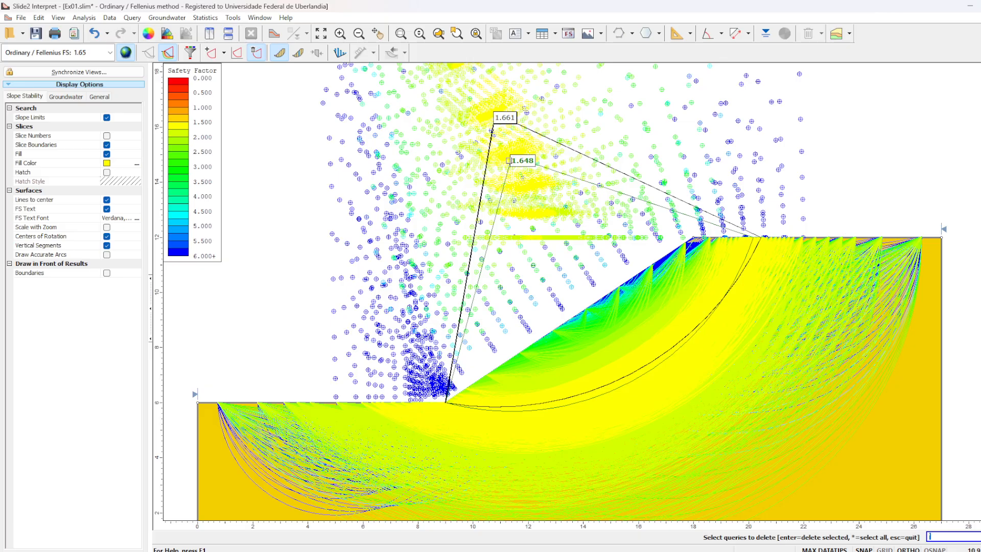
{"action": "key", "text": "Escape"}
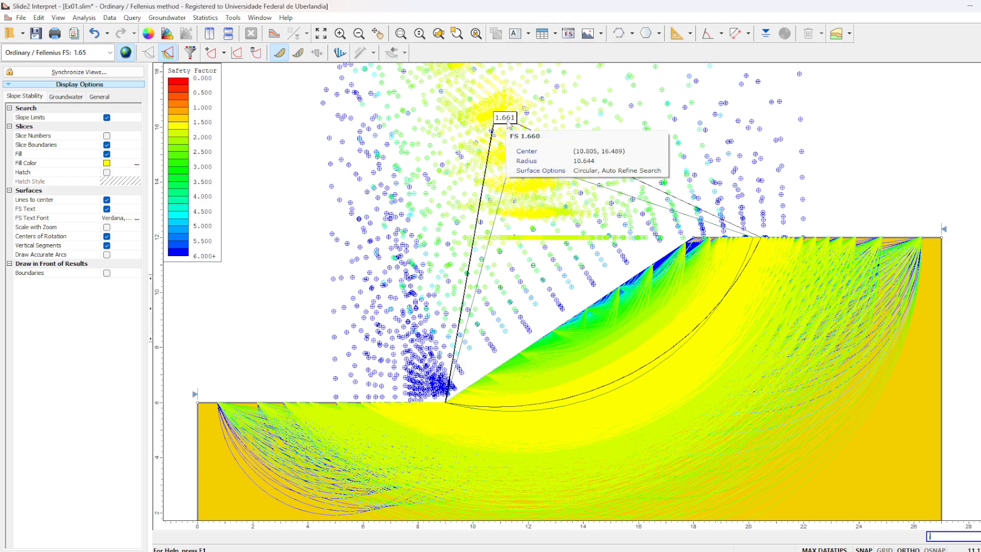
- Add a query to the slip surface whose centre lies beside the 1.661 label and show the slices of the queried surfaces
{"action": "left_click", "coordinate": [211, 52]}
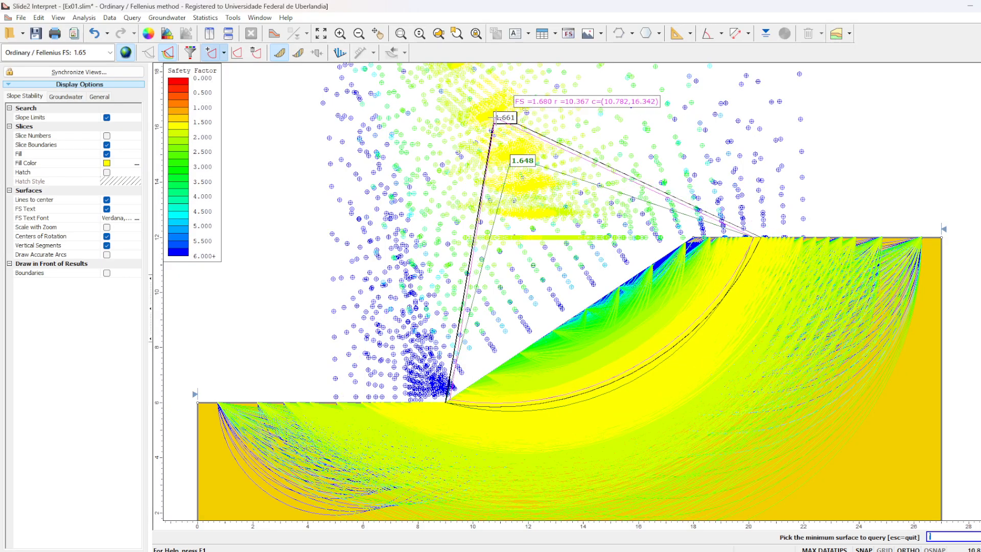
{"action": "left_click", "coordinate": [497, 118]}
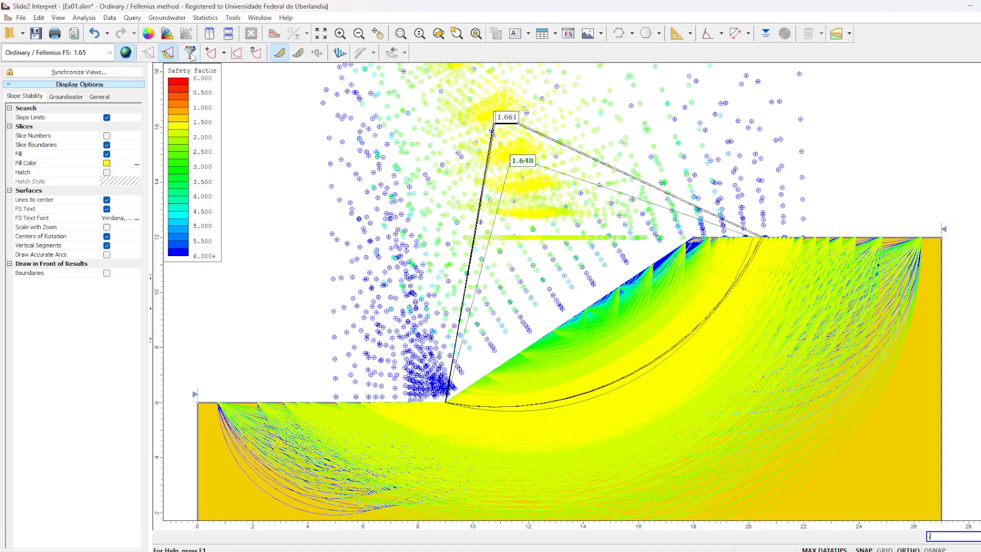
{"action": "left_click", "coordinate": [298, 54]}
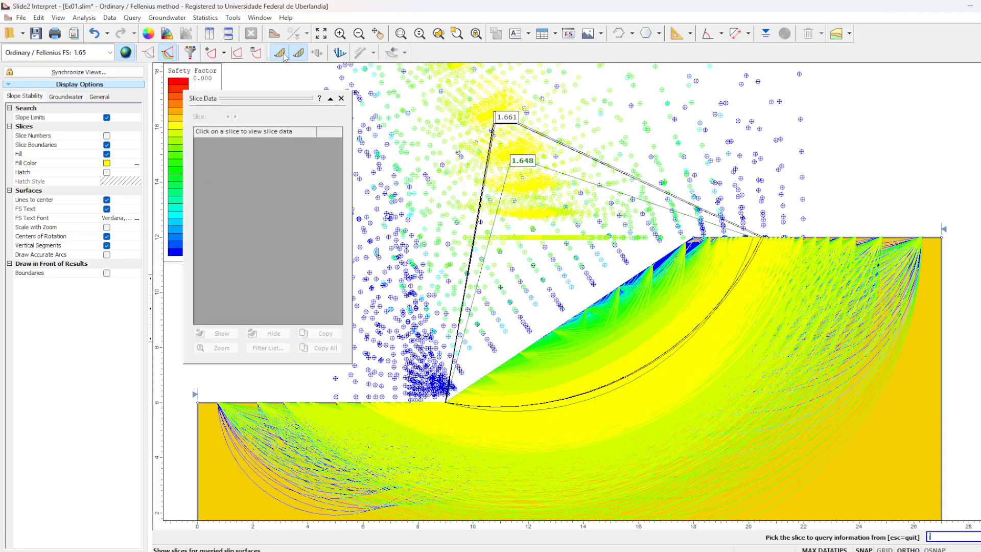
{"action": "left_click", "coordinate": [335, 97]}
{"action": "left_click", "coordinate": [285, 57]}
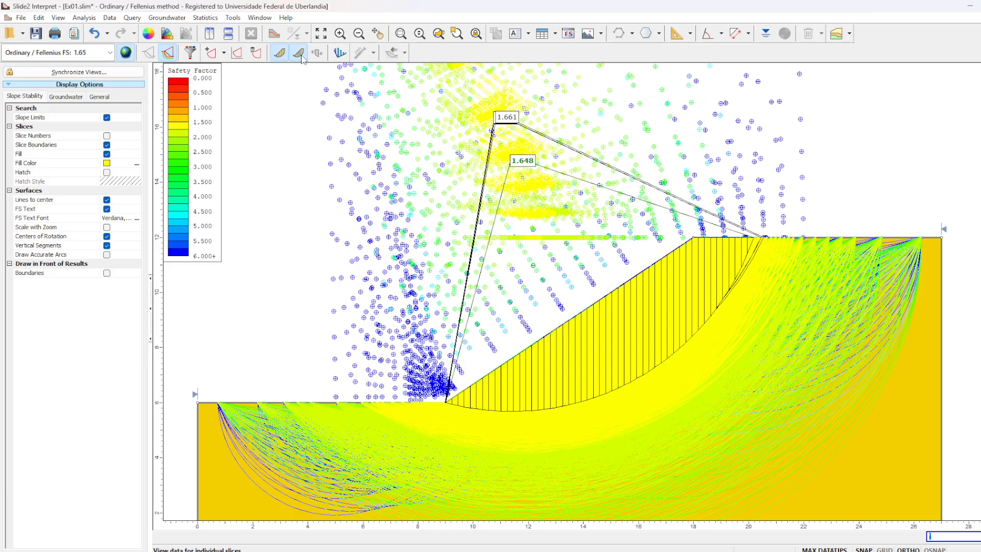
- Query slice 29 of the critical surface, examine its data and close the slice data
{"action": "left_click", "coordinate": [298, 54]}
{"action": "left_click", "coordinate": [625, 334]}
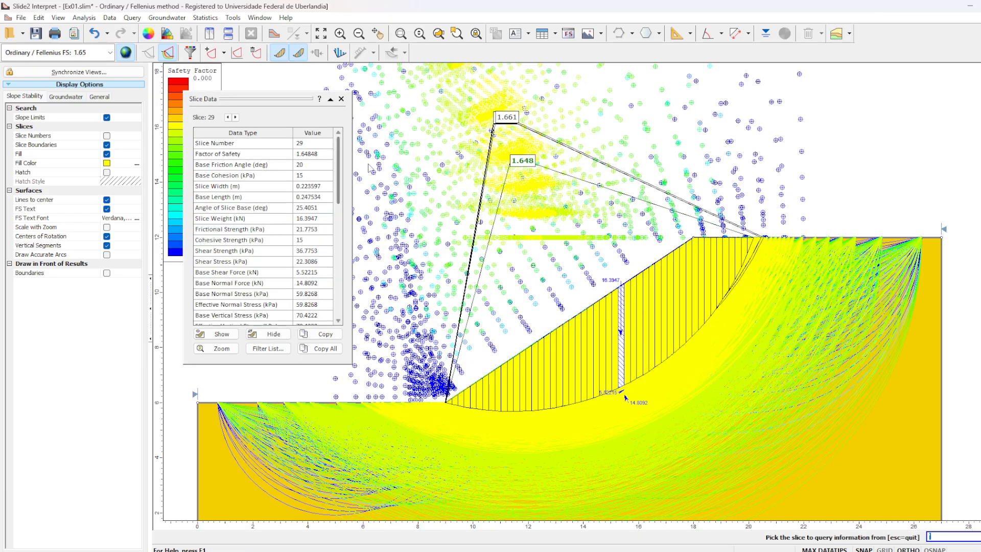
{"action": "left_click", "coordinate": [341, 99]}
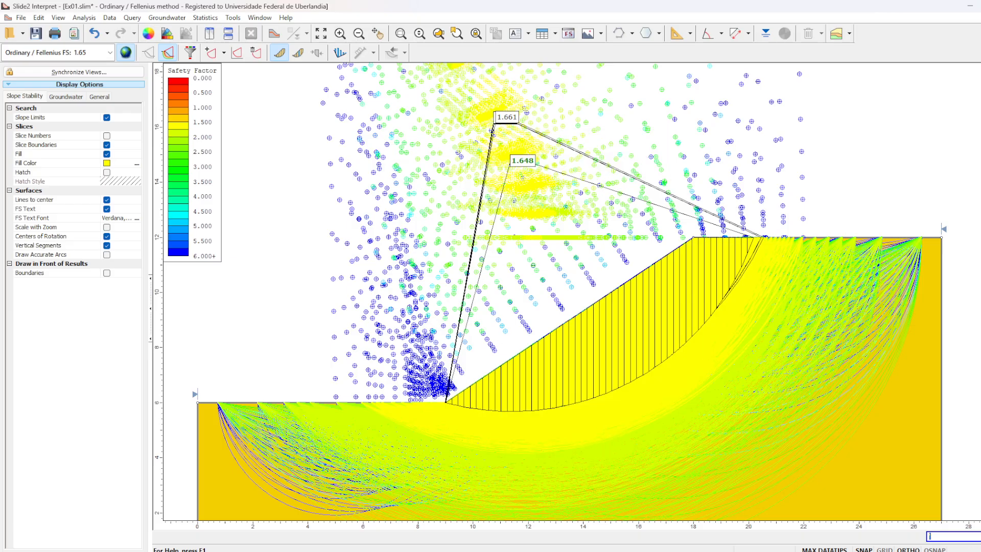
- Close the results of Ex01.slim without saving the changes and return to the slope model
{"action": "left_click", "coordinate": [980, 6]}
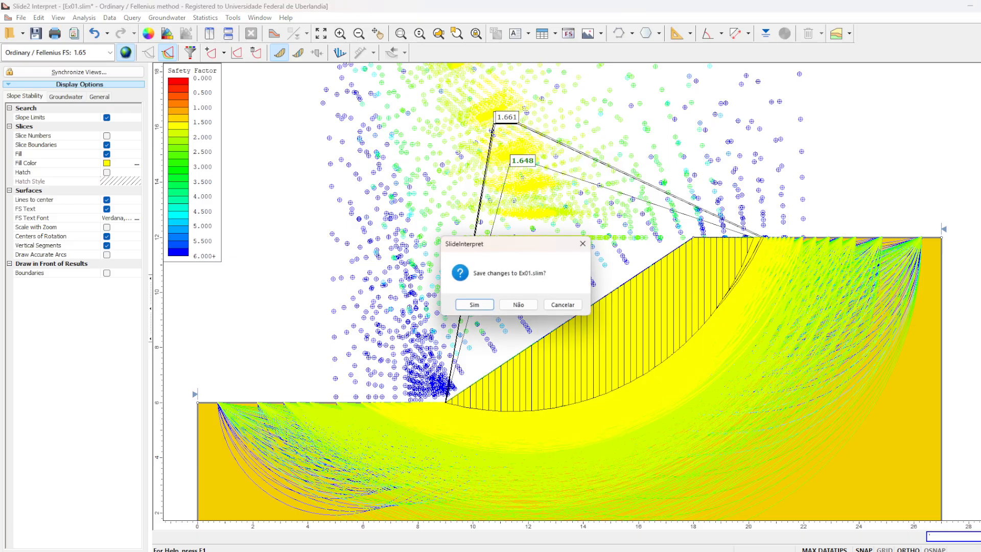
{"action": "left_click", "coordinate": [531, 304]}
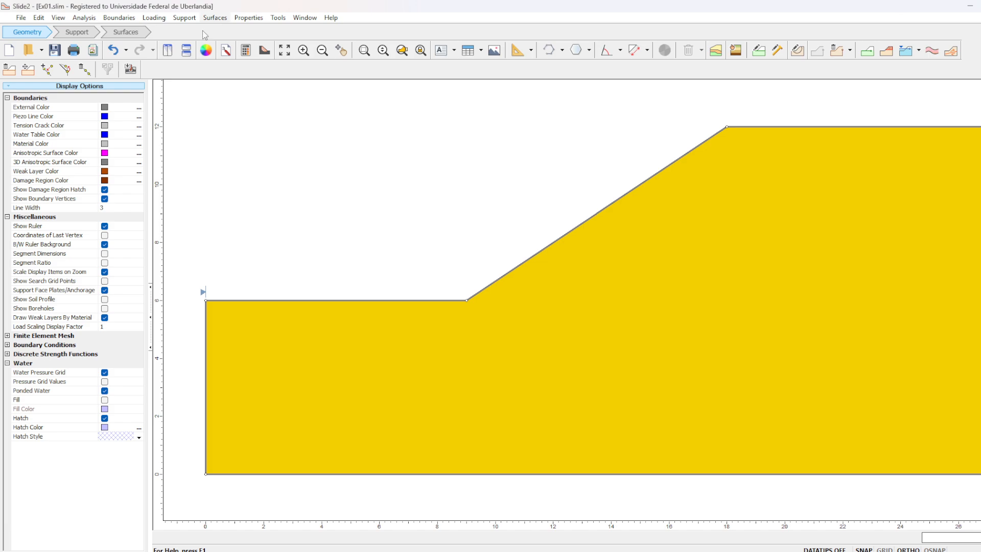
- Check the number of slices among the convergence options of the analysis methods in the project settings
{"action": "left_click", "coordinate": [84, 19]}
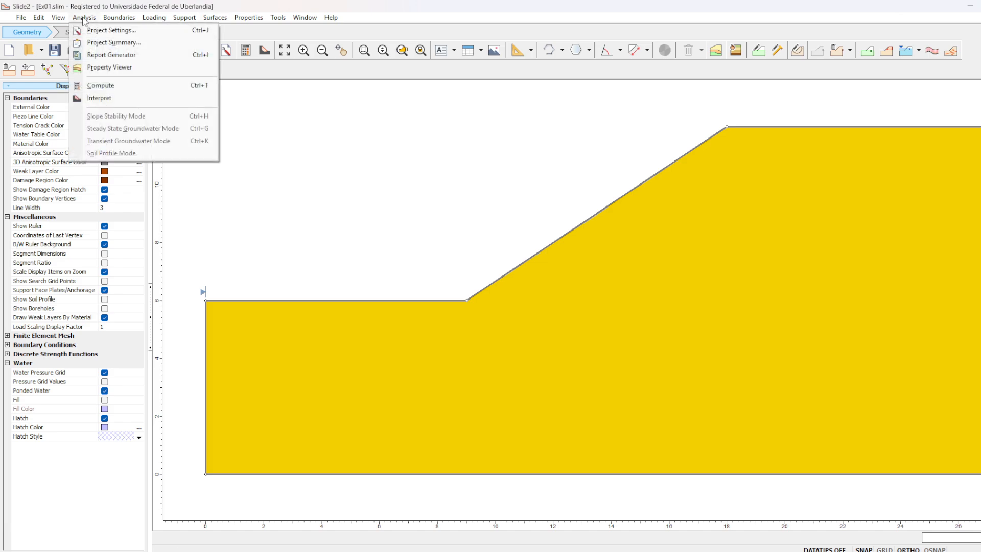
{"action": "left_click", "coordinate": [108, 31]}
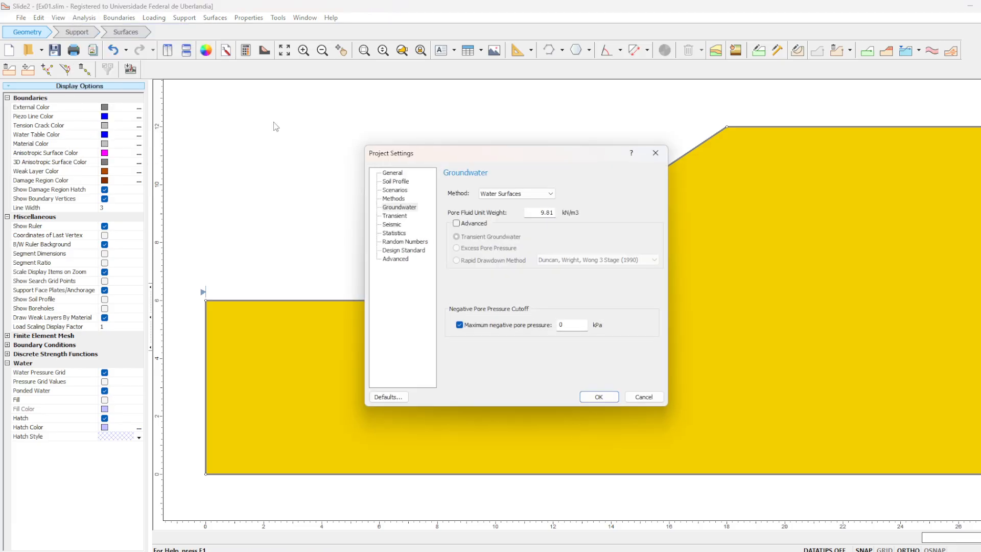
{"action": "left_click", "coordinate": [395, 199]}
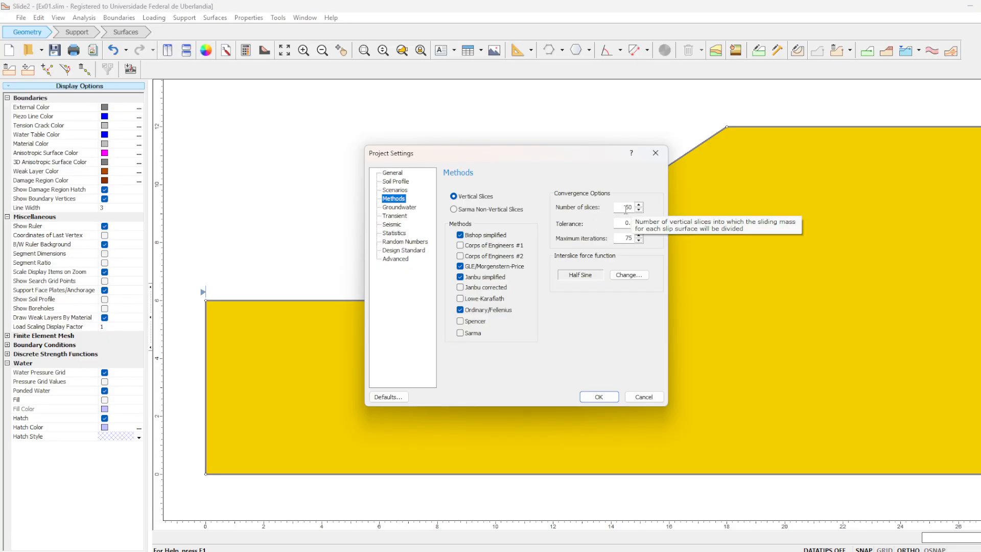
{"action": "left_click_drag", "start_coordinate": [622, 208], "coordinate": [635, 212]}
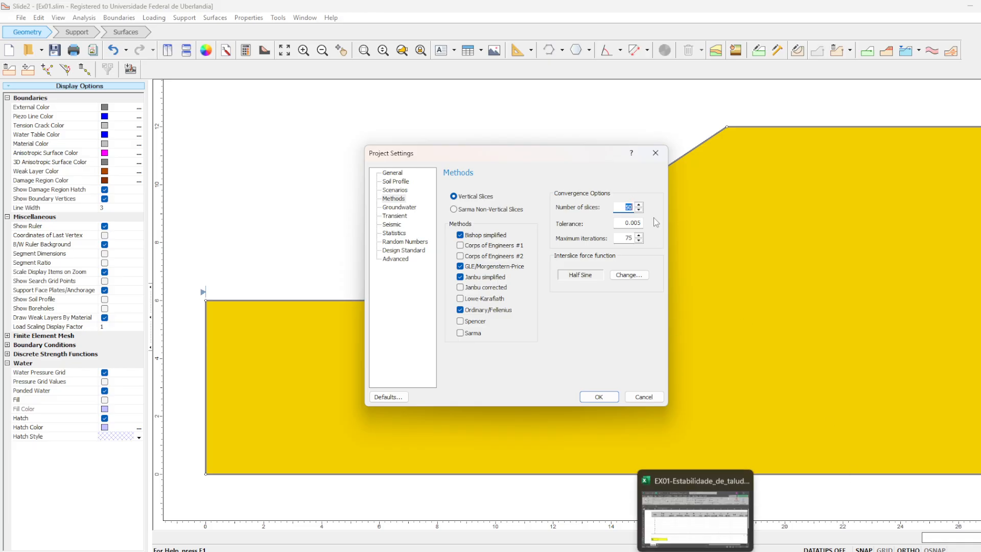
{"action": "mouse_move", "coordinate": [671, 551]}
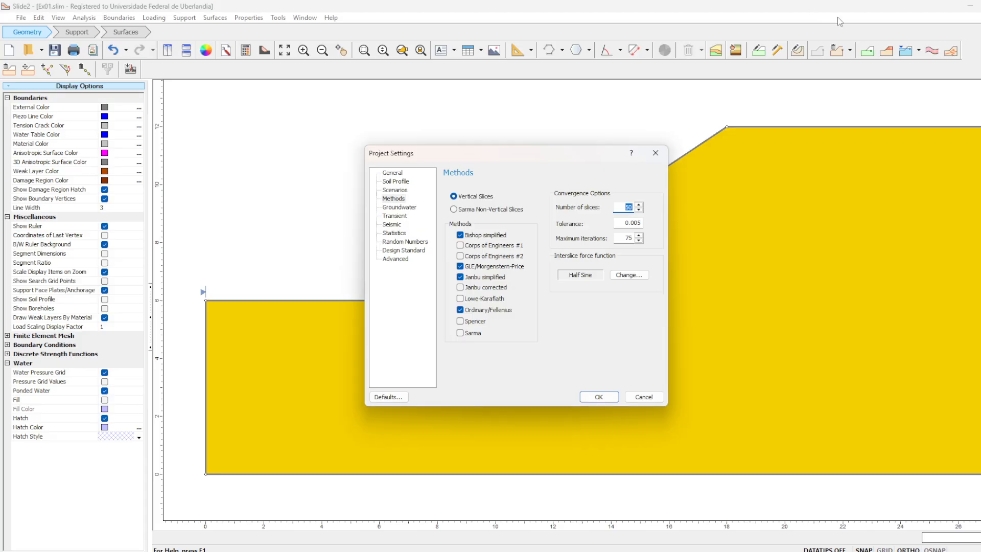
{"action": "left_click", "coordinate": [655, 153]}
- Restore the maximized model window to a smaller size, reposition it and enlarge it to fill most of the desktop
{"action": "left_click", "coordinate": [980, 6]}
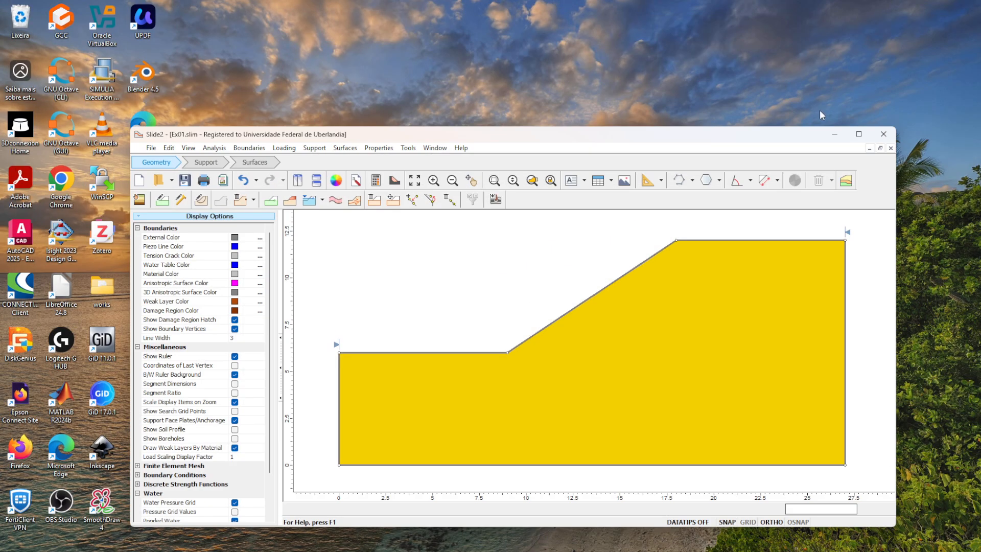
{"action": "left_click_drag", "start_coordinate": [798, 134], "coordinate": [717, 69]}
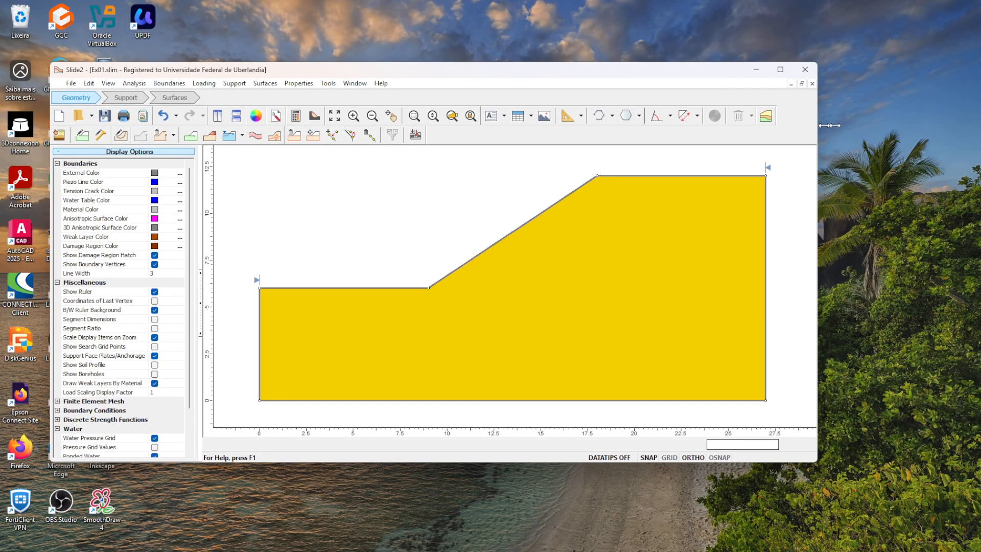
{"action": "left_click_drag", "start_coordinate": [830, 125], "coordinate": [879, 125]}
{"action": "left_click_drag", "start_coordinate": [769, 64], "coordinate": [770, 27]}
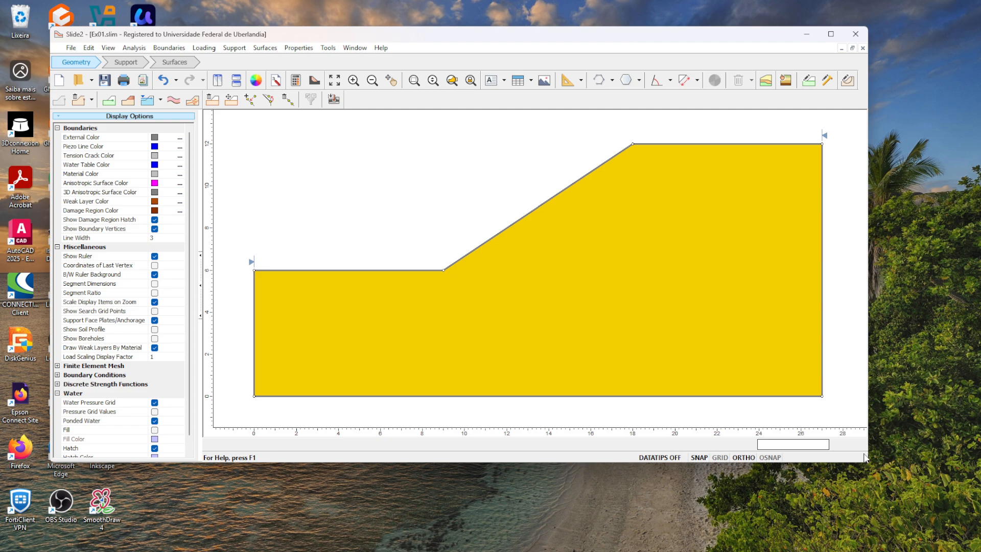
{"action": "left_click_drag", "start_coordinate": [869, 461], "coordinate": [872, 461]}
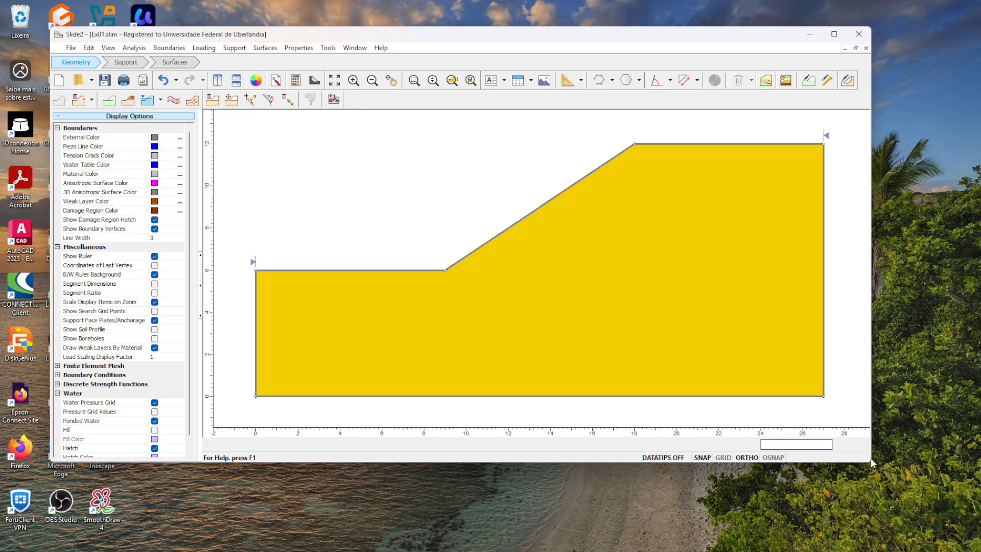
{"action": "left_click_drag", "start_coordinate": [872, 463], "coordinate": [976, 545]}
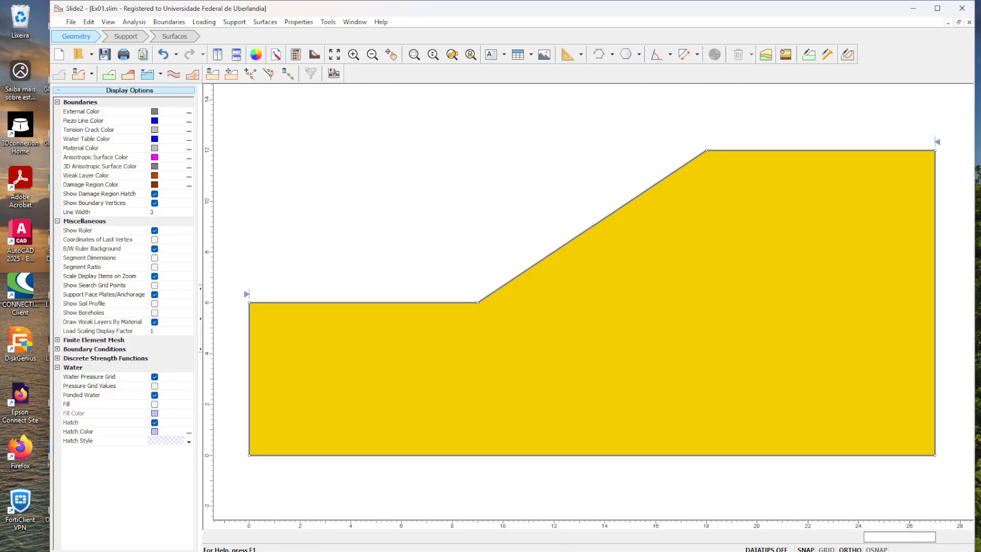
- Switch to the PowerPoint presentation and examine the coordinates of the circle centre O in Exercise 1
{"action": "left_click", "coordinate": [672, 551]}
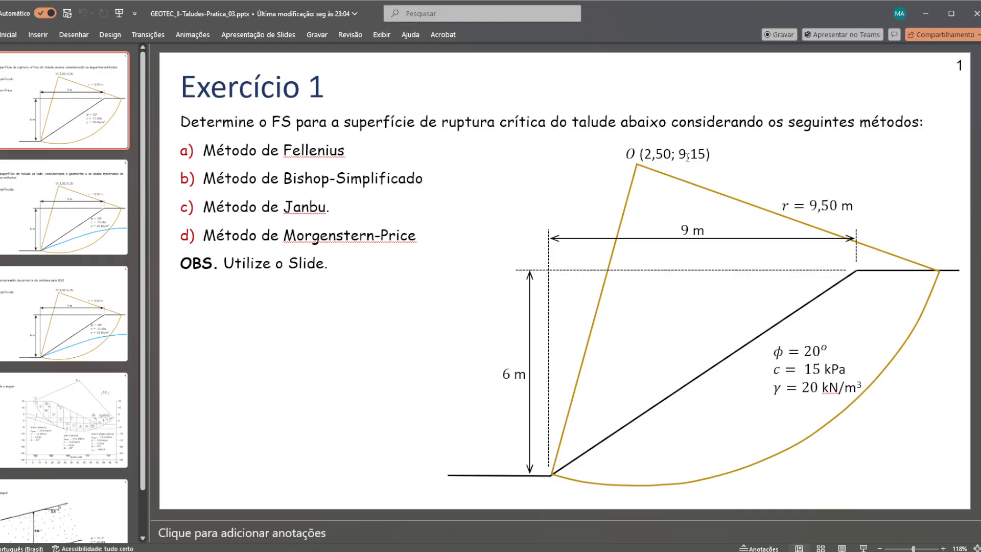
{"action": "left_click", "coordinate": [647, 153]}
{"action": "left_click_drag", "start_coordinate": [644, 153], "coordinate": [652, 153]}
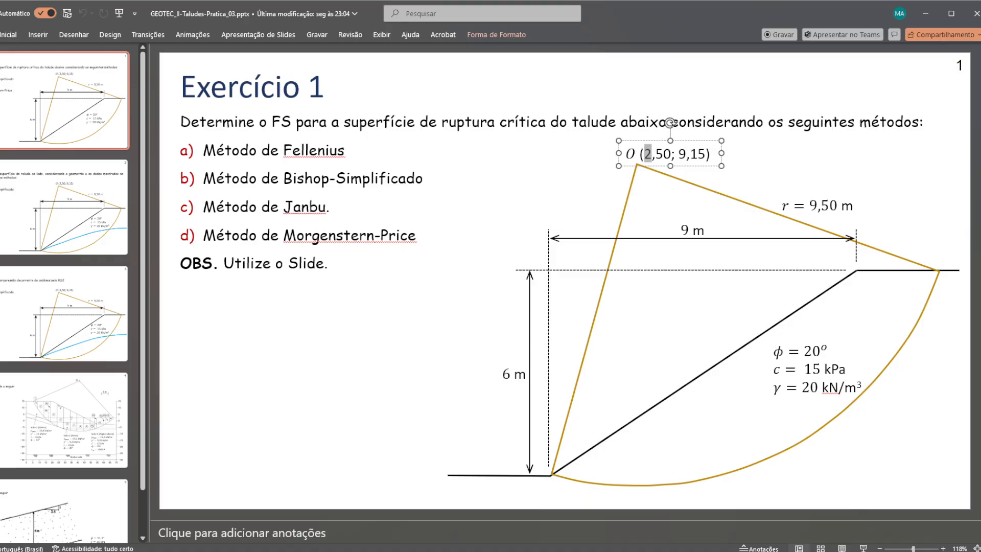
{"action": "mouse_move", "coordinate": [695, 551]}
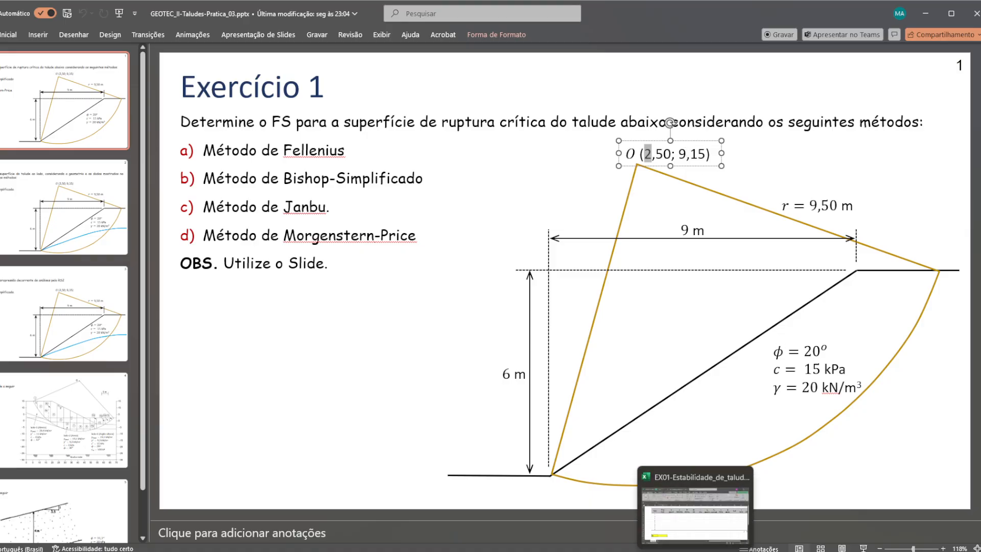
- Switch to Slide2, maximize its window and start a center-radius slip surface with its center at 11.5, 15.15, using the slide's point O
{"action": "left_click", "coordinate": [719, 551]}
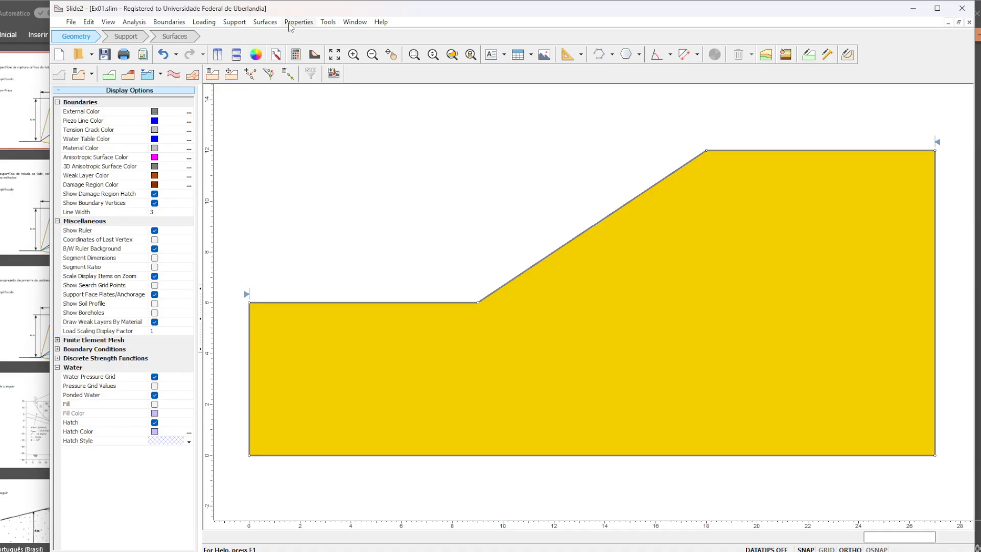
{"action": "left_click", "coordinate": [265, 22]}
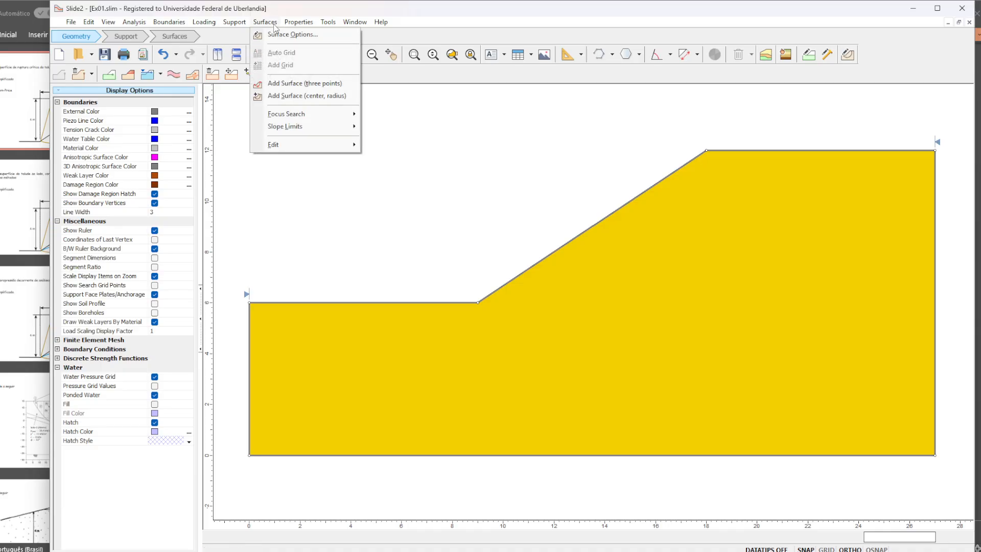
{"action": "left_click", "coordinate": [305, 96]}
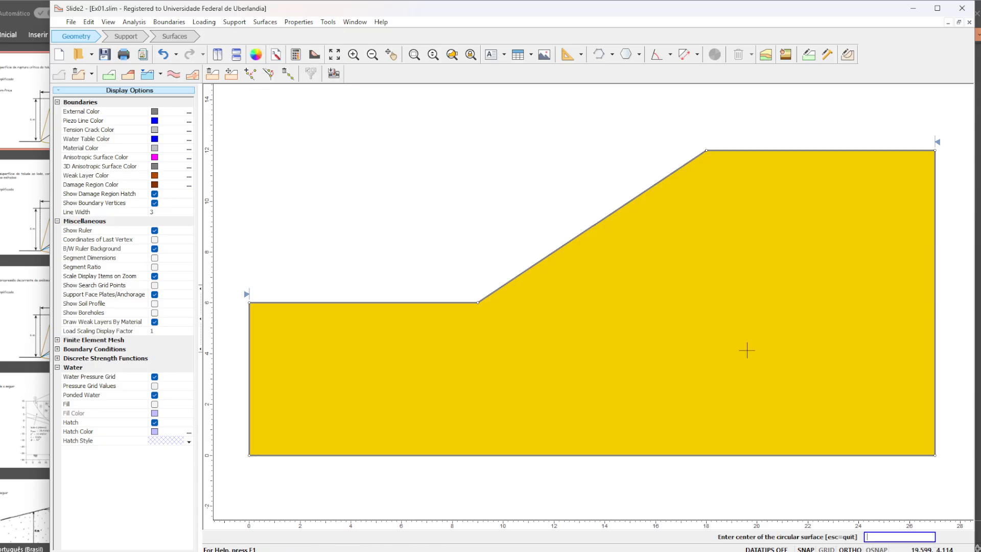
{"action": "left_click", "coordinate": [938, 9]}
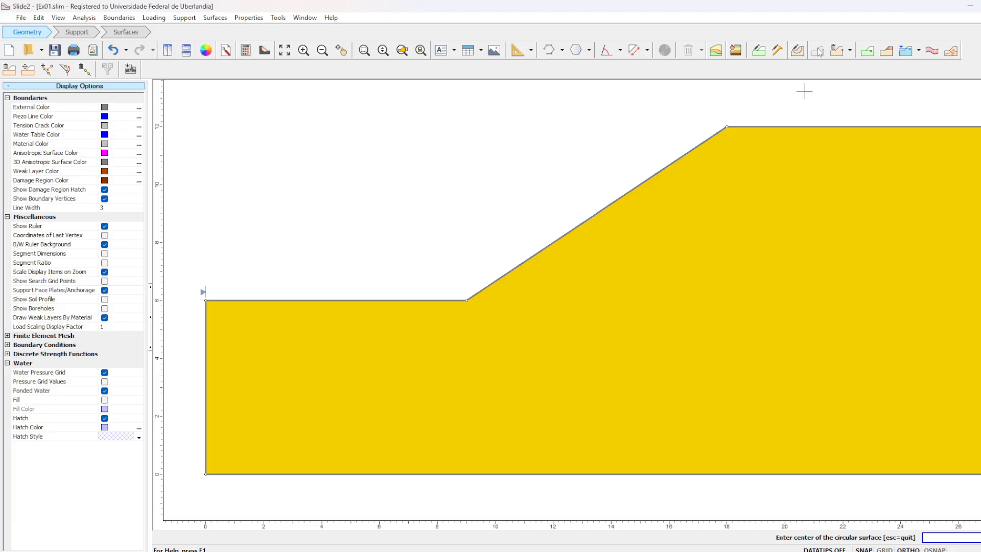
{"action": "scroll", "coordinate": [898, 144], "scroll_direction": "down", "scroll_amount": 1}
{"action": "scroll", "coordinate": [899, 143], "scroll_direction": "up", "scroll_amount": 3}
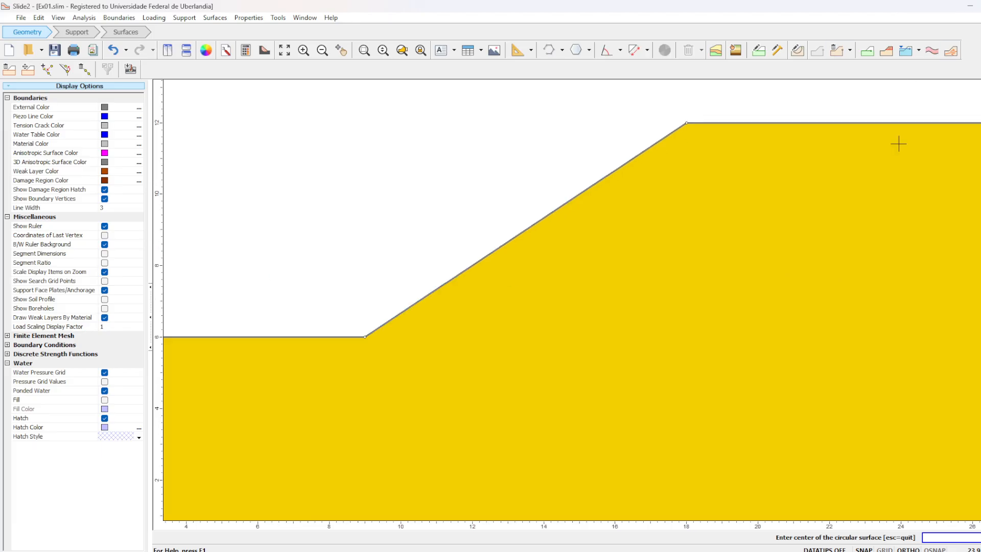
{"action": "left_click_drag", "start_coordinate": [898, 144], "coordinate": [800, 168]}
{"action": "scroll", "coordinate": [818, 132], "scroll_direction": "down", "scroll_amount": 4}
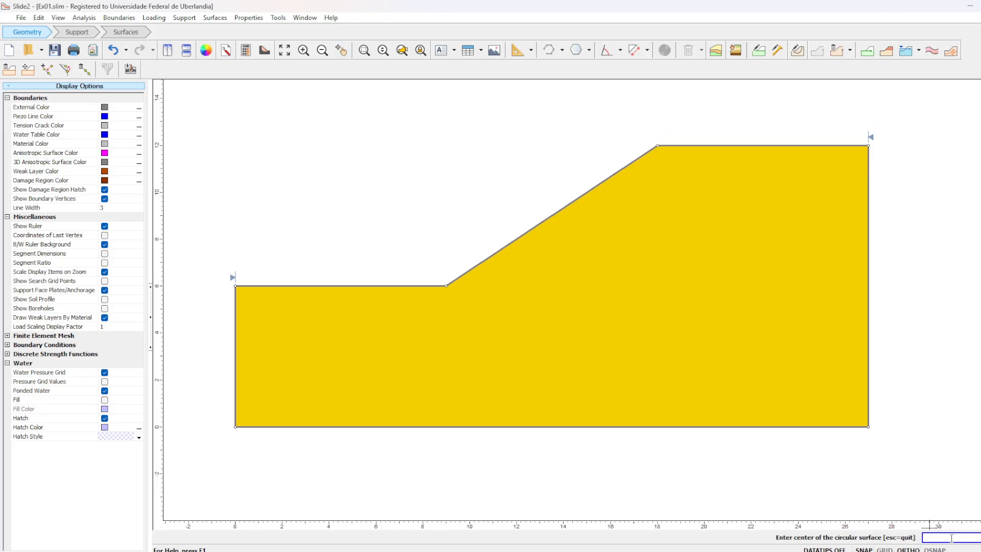
{"action": "left_click", "coordinate": [647, 511]}
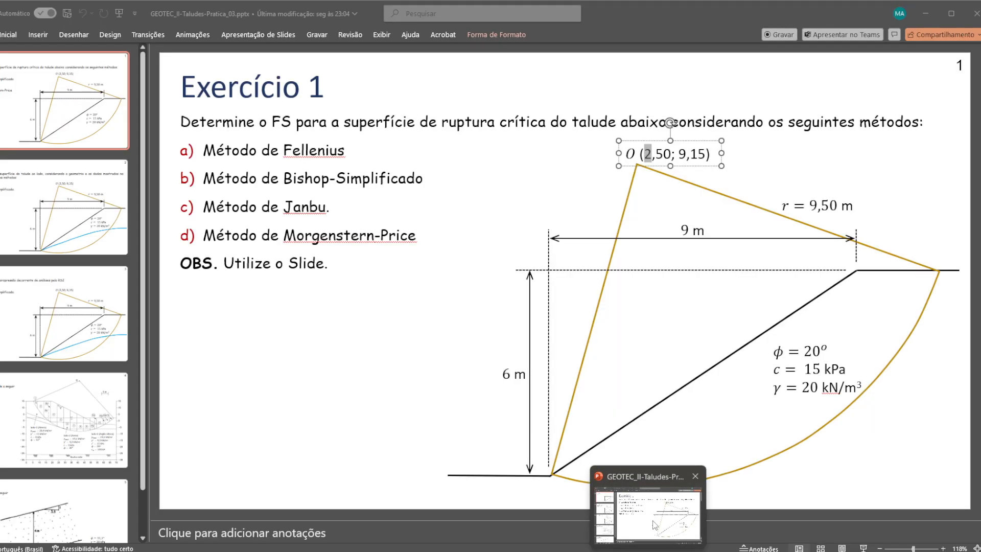
{"action": "key", "text": "alt+Tab"}
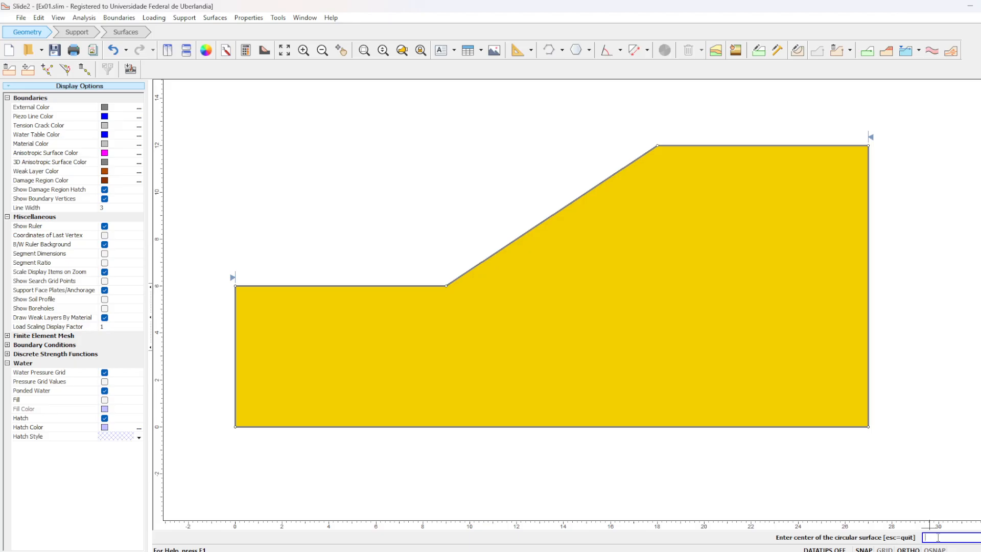
{"action": "type", "text": "11.5,15.15"}
{"action": "key", "text": "Return"}
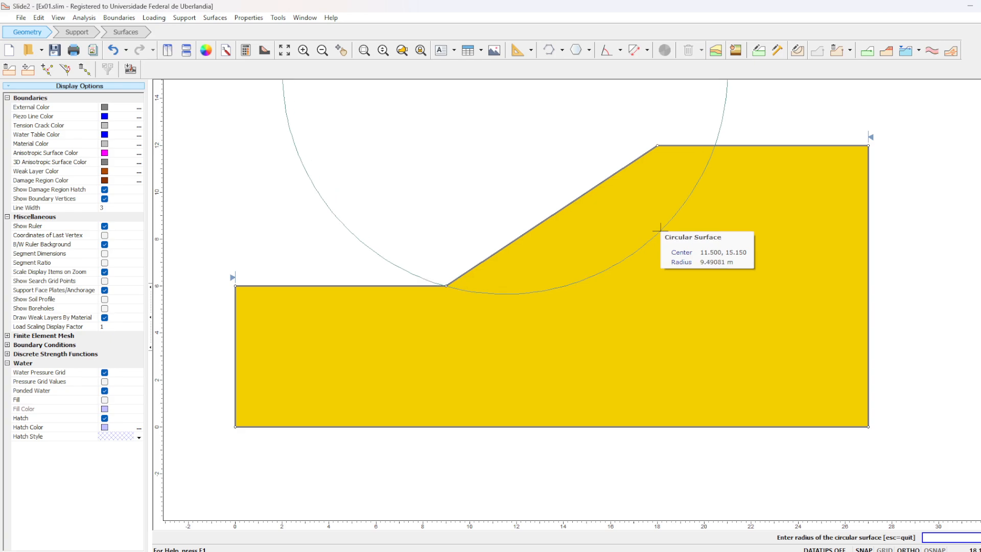
- Check the radius on the exercise slide and complete the circular slip surface with a radius of 9.5 m
{"action": "left_click", "coordinate": [705, 551]}
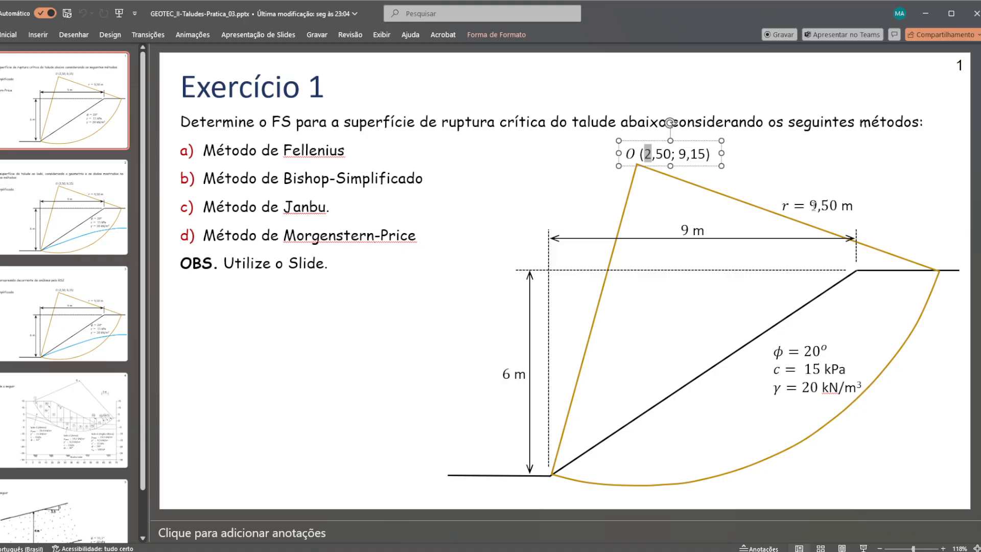
{"action": "left_click", "coordinate": [705, 551]}
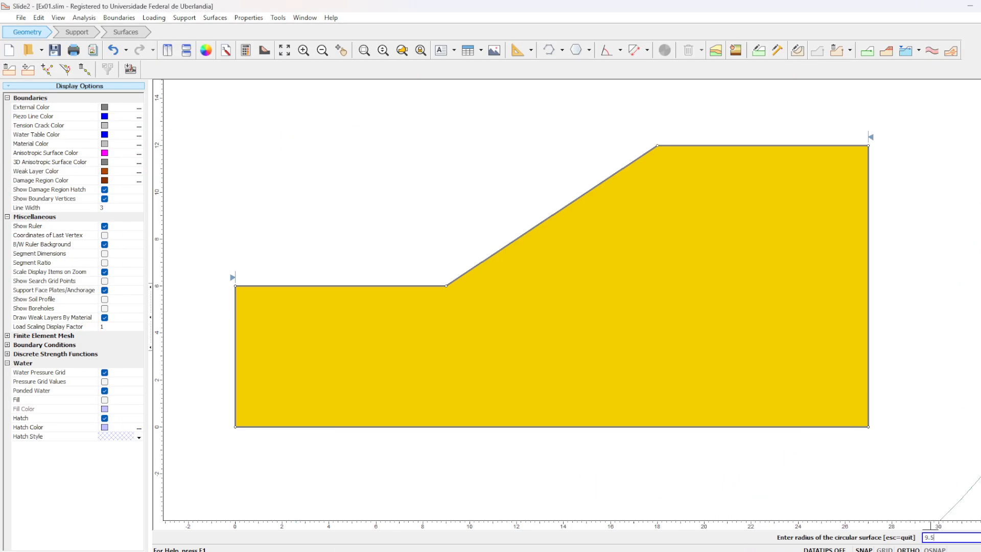
{"action": "type", "text": "9.5"}
{"action": "key", "text": "Return"}
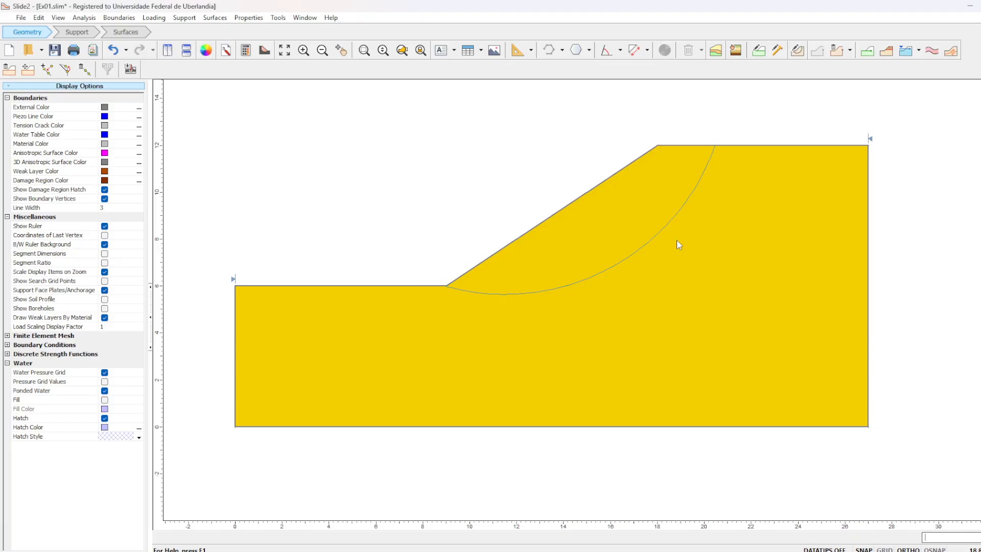
- Set the search method for circular surfaces to Grid Search in the surface options
{"action": "left_click", "coordinate": [256, 18]}
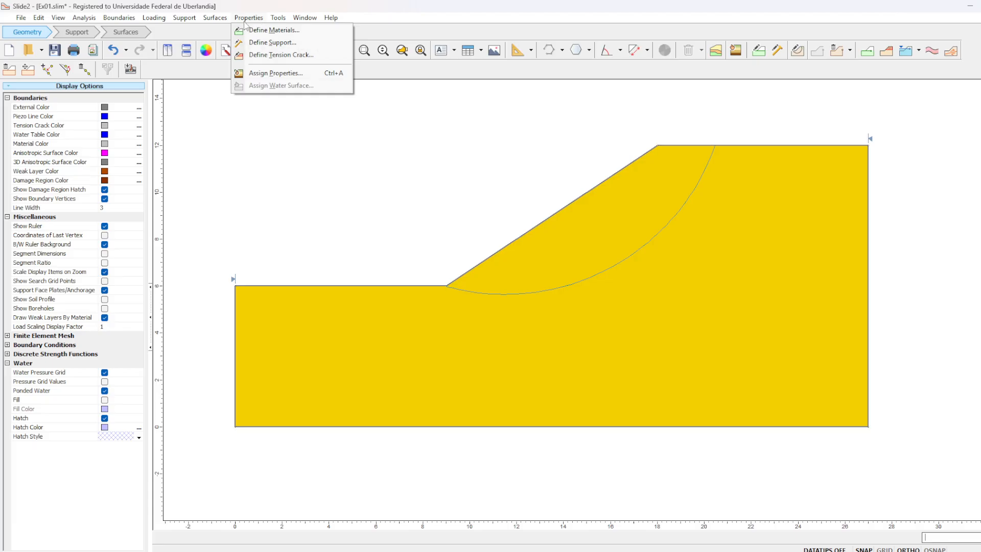
{"action": "mouse_move", "coordinate": [222, 20]}
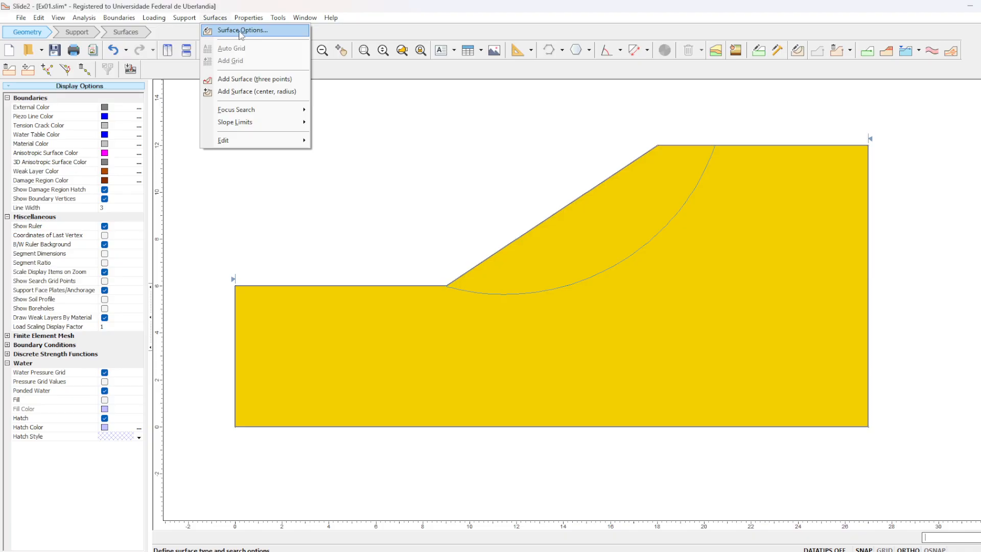
{"action": "left_click", "coordinate": [240, 33]}
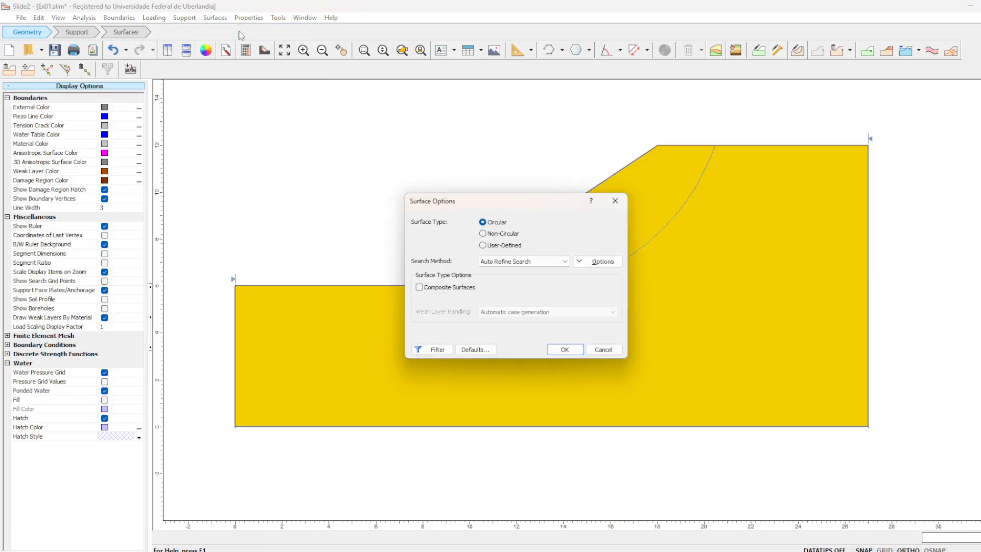
{"action": "left_click", "coordinate": [534, 264]}
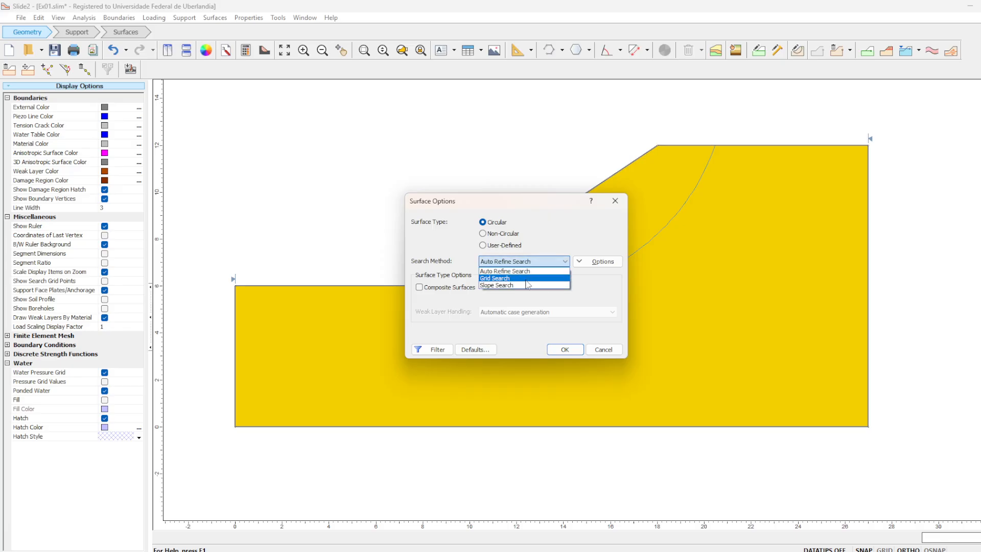
{"action": "left_click", "coordinate": [527, 280]}
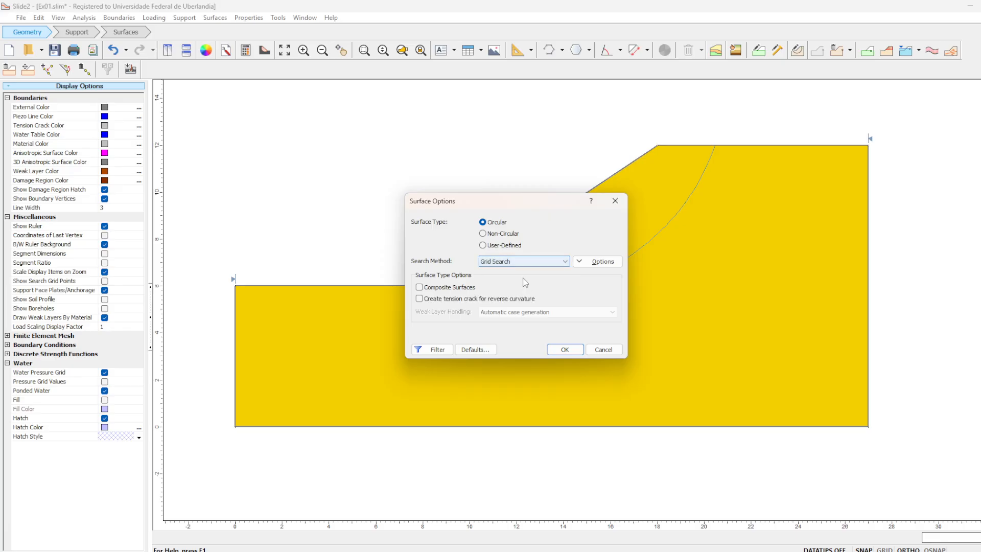
{"action": "left_click", "coordinate": [565, 350]}
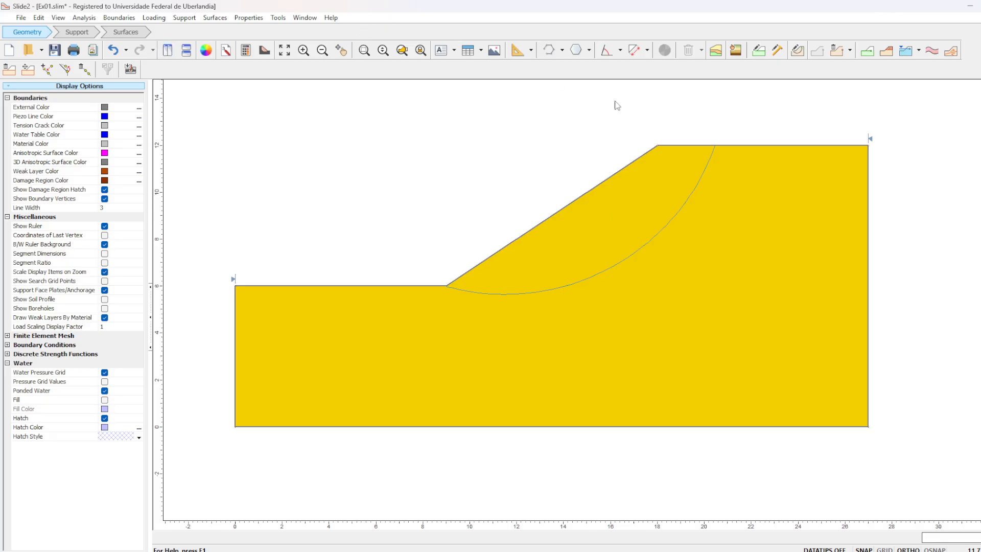
- Move to the Surfaces workflow stage and set the number of slices to 8 in the project's analysis methods
{"action": "left_click", "coordinate": [125, 31]}
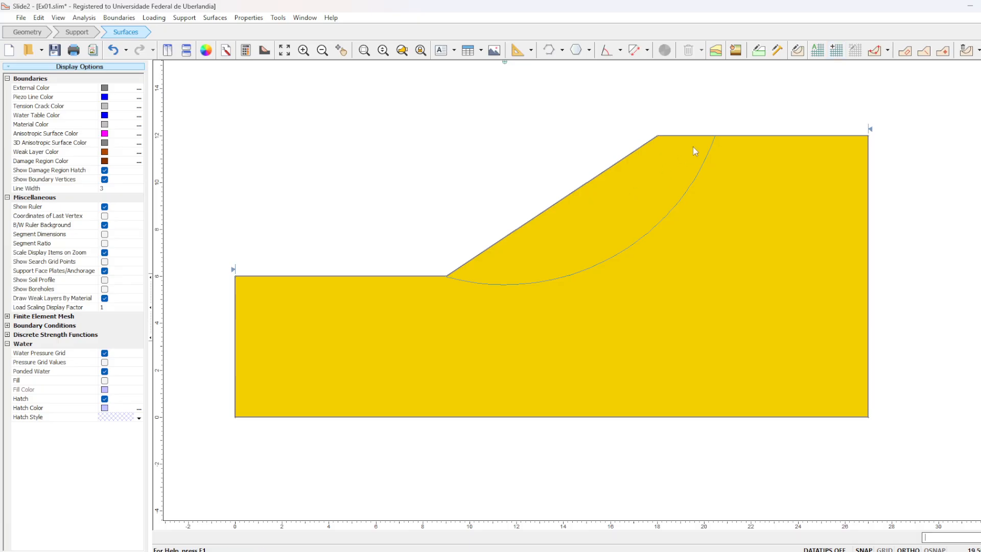
{"action": "left_click", "coordinate": [84, 17]}
{"action": "left_click", "coordinate": [90, 29]}
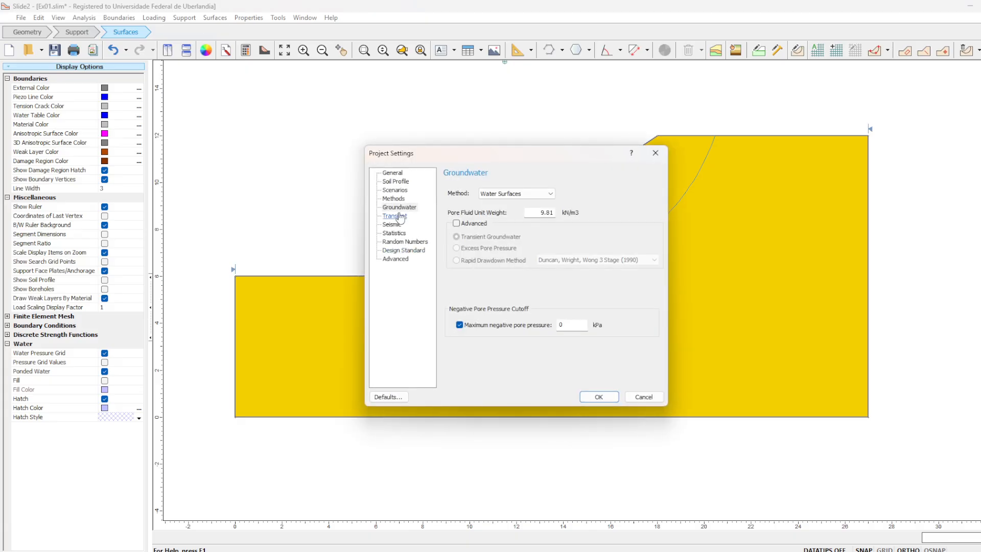
{"action": "left_click", "coordinate": [395, 199]}
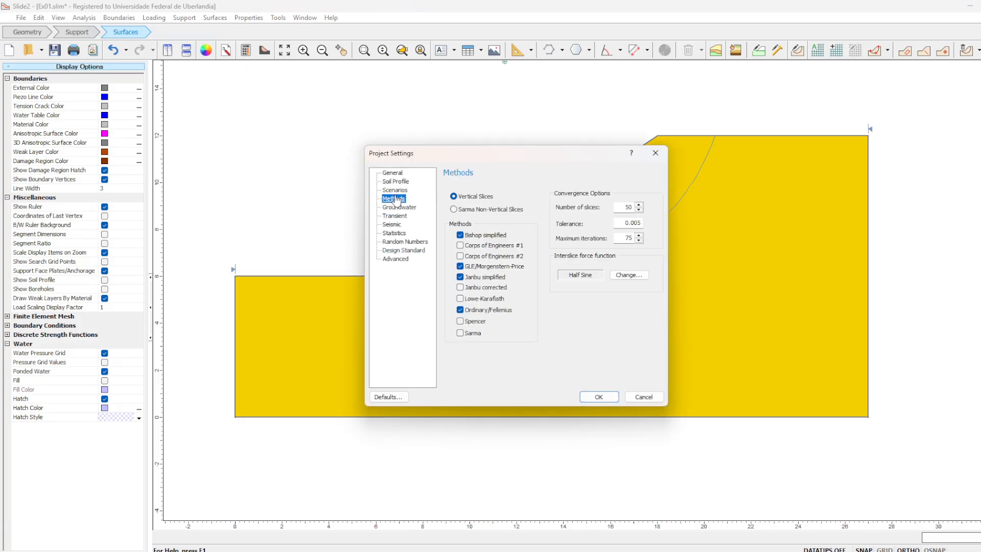
{"action": "double_click", "coordinate": [628, 207]}
{"action": "type", "text": "8"}
{"action": "left_click", "coordinate": [599, 398]}
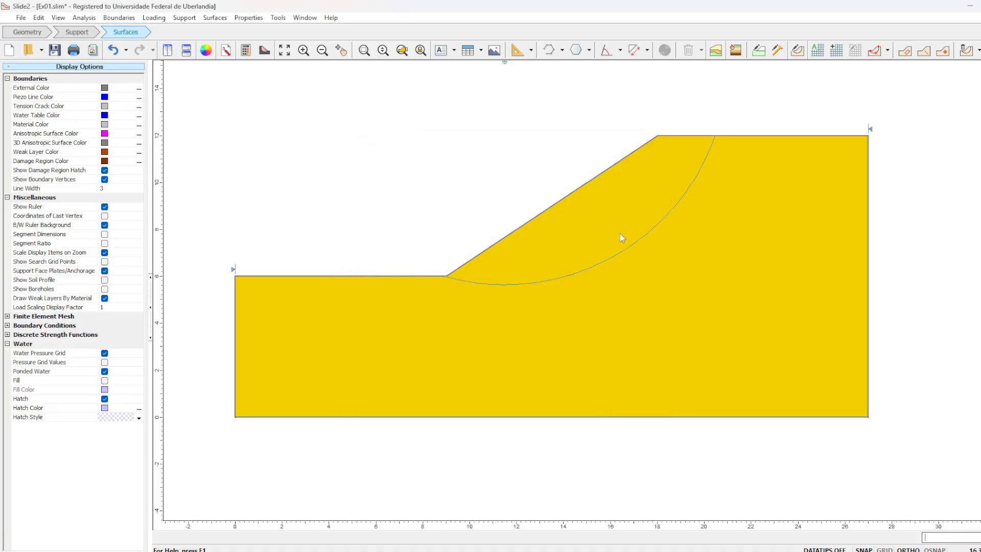
- Save and compute the slope model, and open its results in Slide2 Interpret
{"action": "left_click", "coordinate": [55, 50]}
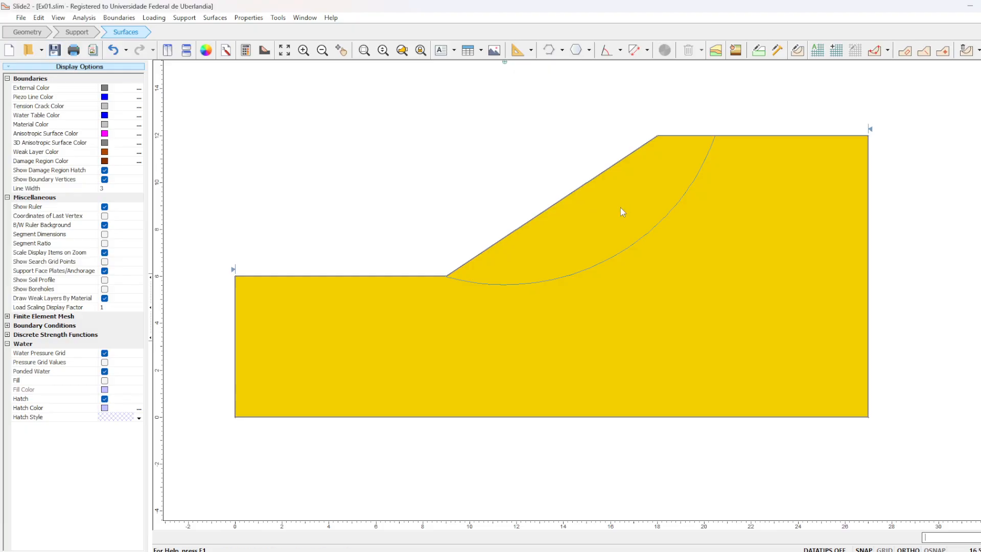
{"action": "left_click", "coordinate": [244, 53]}
{"action": "left_click", "coordinate": [267, 49]}
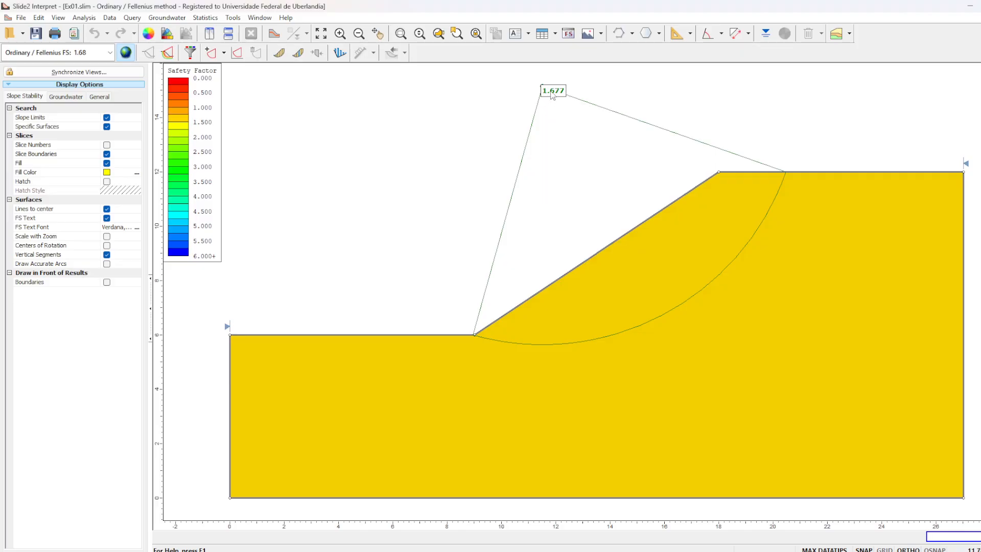
- Display every analysed surface without filtering and show the slices of the Ordinary/Fellenius slip surface
{"action": "mouse_move", "coordinate": [557, 96]}
{"action": "left_click", "coordinate": [169, 53]}
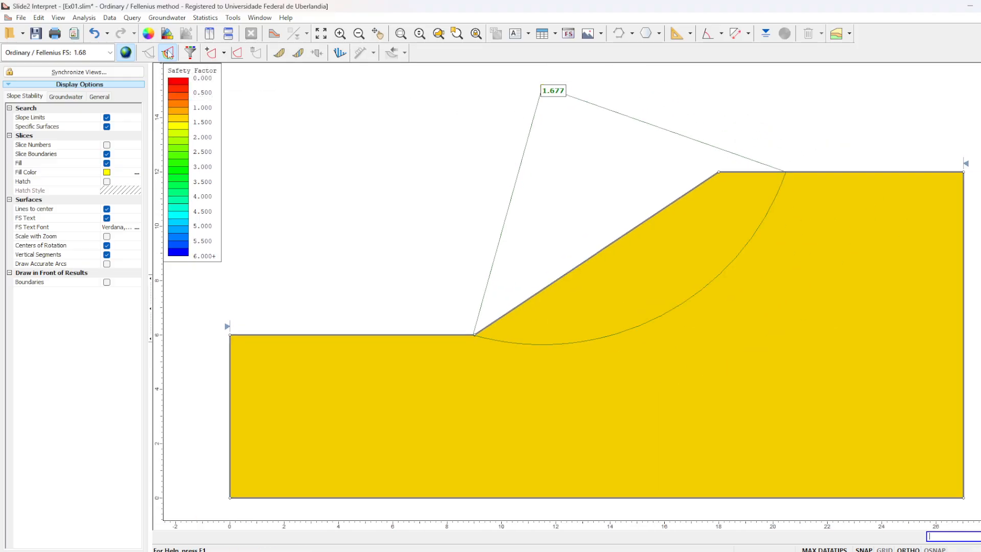
{"action": "left_click", "coordinate": [190, 53]}
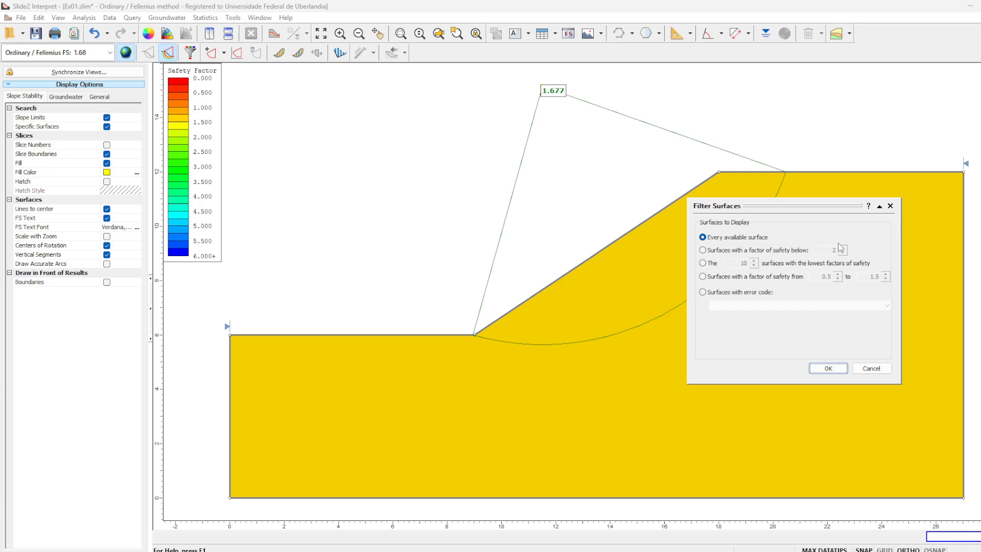
{"action": "left_click", "coordinate": [891, 206]}
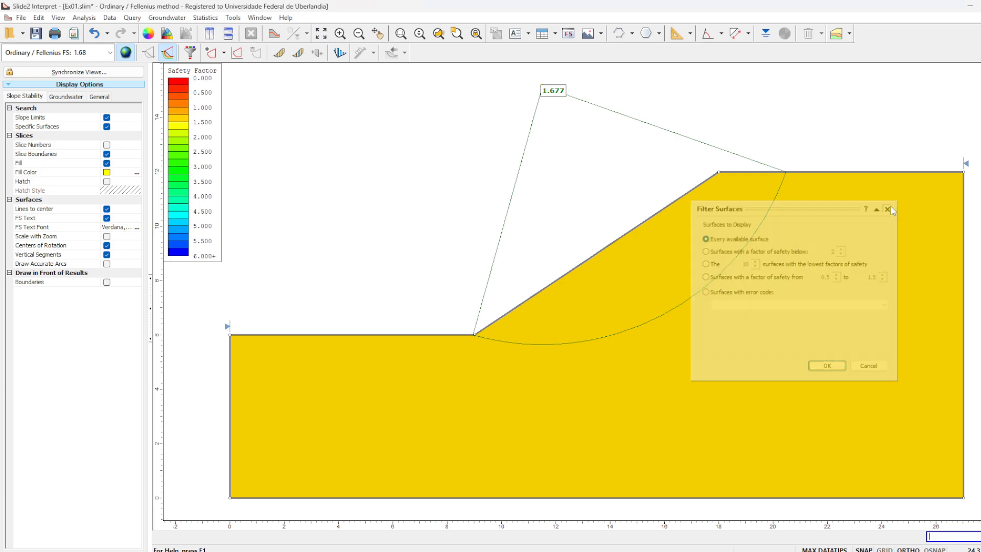
{"action": "left_click", "coordinate": [280, 53]}
- Query the slice data of the first and second slices from the slope toe and close the data window
{"action": "mouse_move", "coordinate": [503, 323]}
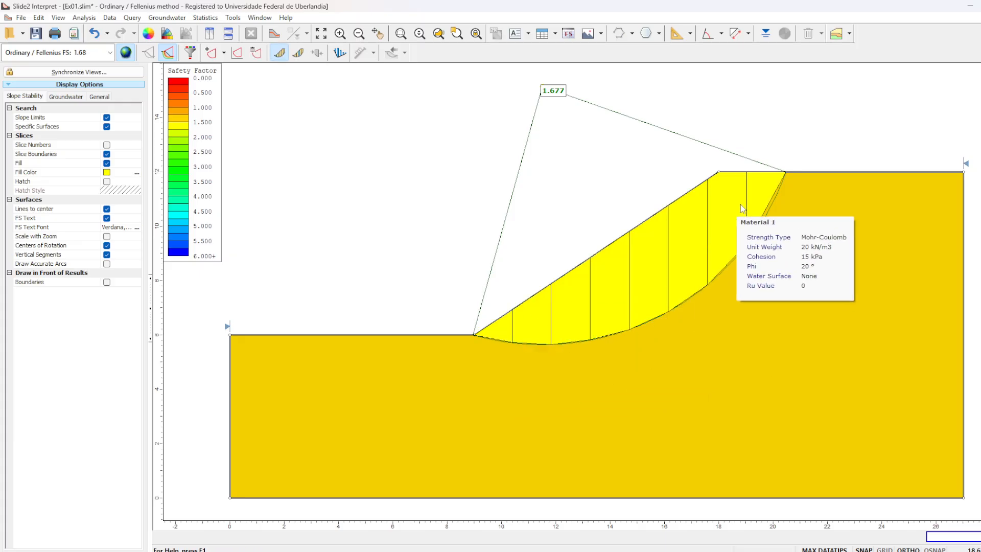
{"action": "left_click", "coordinate": [299, 53]}
{"action": "left_click", "coordinate": [506, 331]}
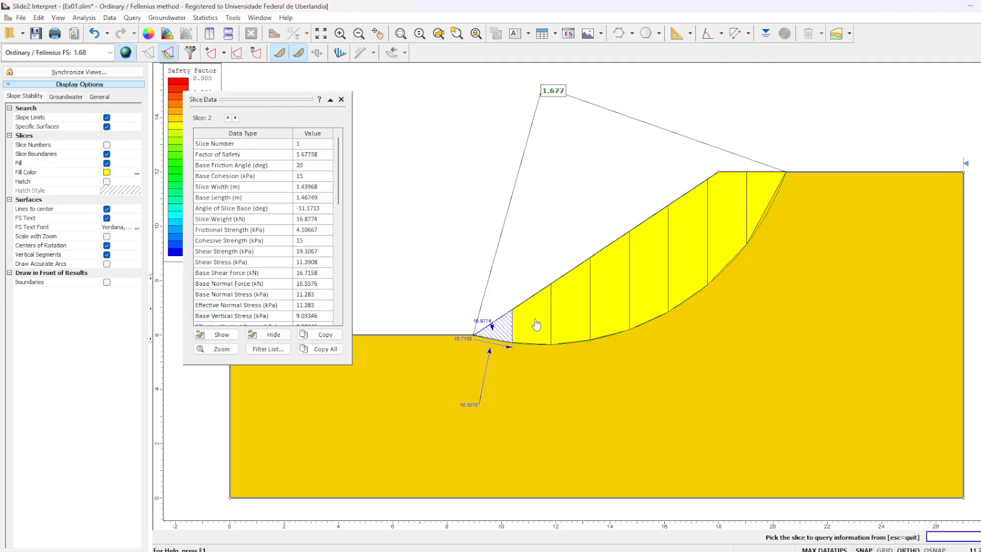
{"action": "left_click", "coordinate": [534, 325]}
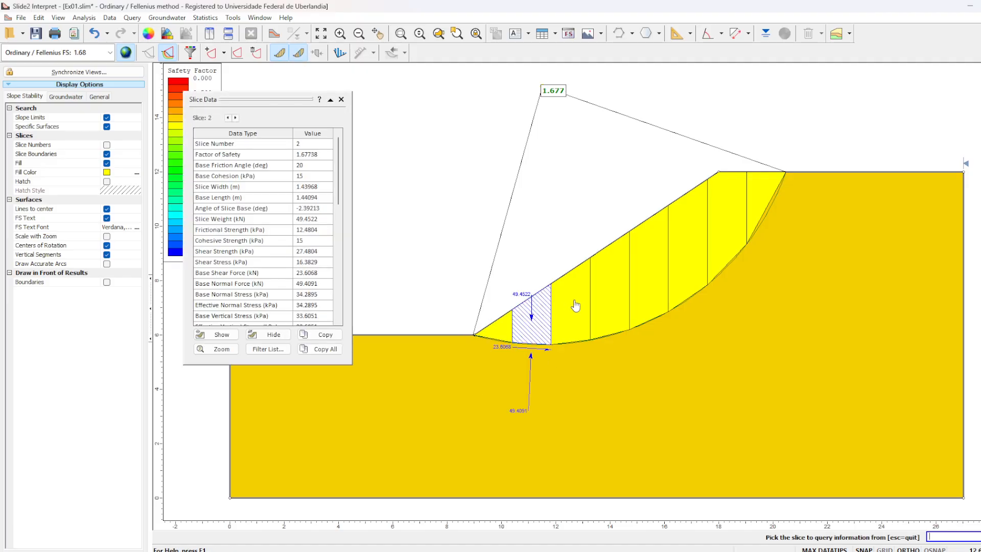
{"action": "left_click", "coordinate": [341, 99]}
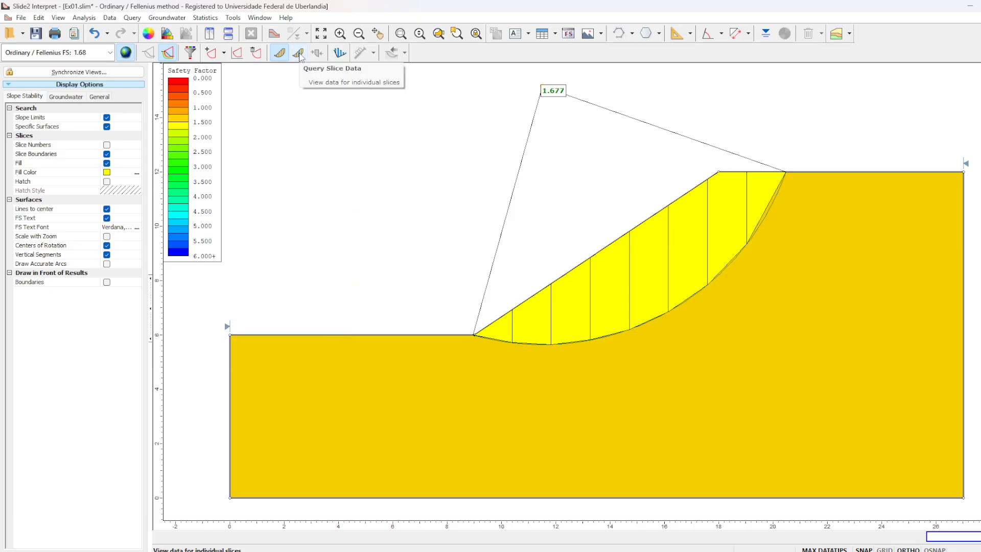
- Query the slice data of the first slice at the toe and read its friction angle, cohesion, slice width and base length
{"action": "left_click", "coordinate": [299, 53]}
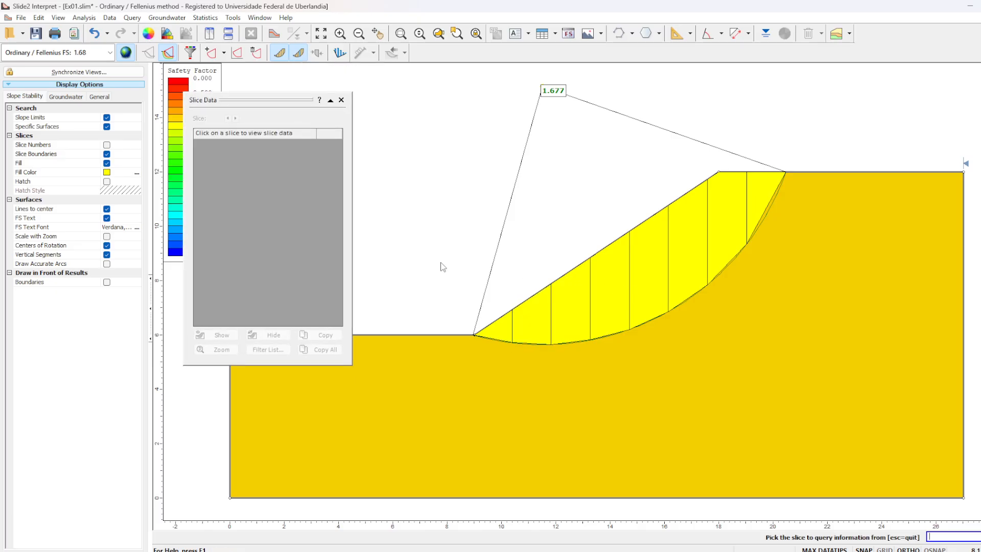
{"action": "left_click", "coordinate": [580, 324]}
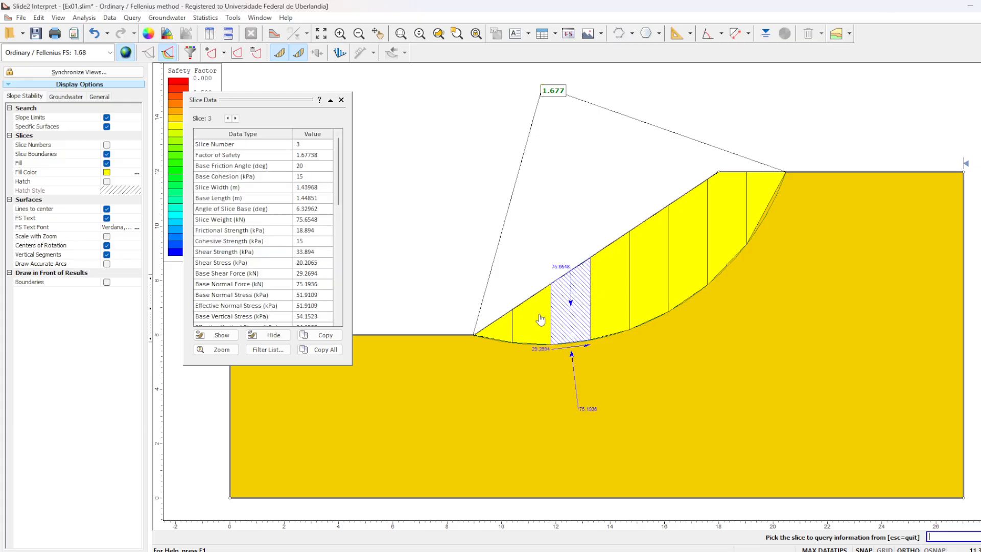
{"action": "left_click", "coordinate": [503, 328]}
{"action": "left_click", "coordinate": [299, 145]}
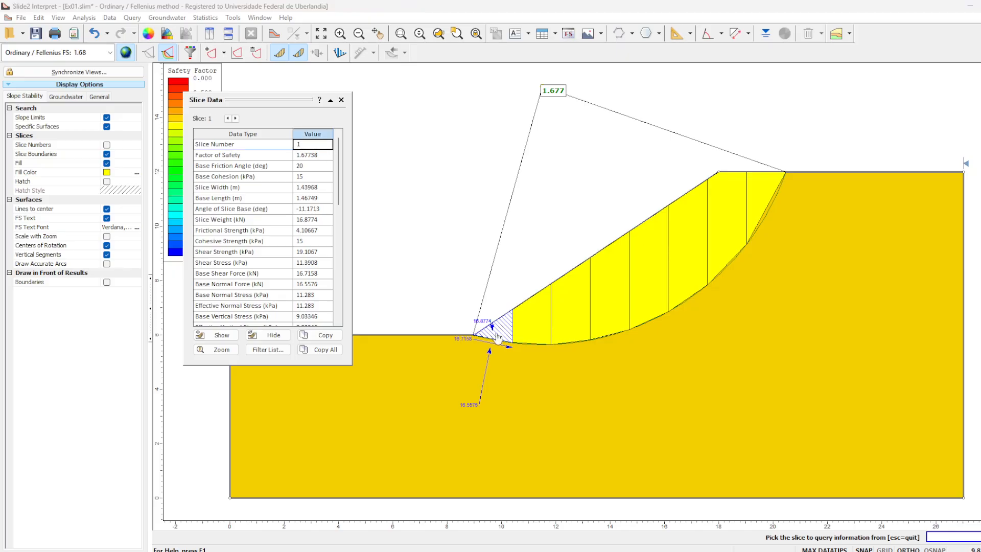
{"action": "left_click", "coordinate": [321, 166]}
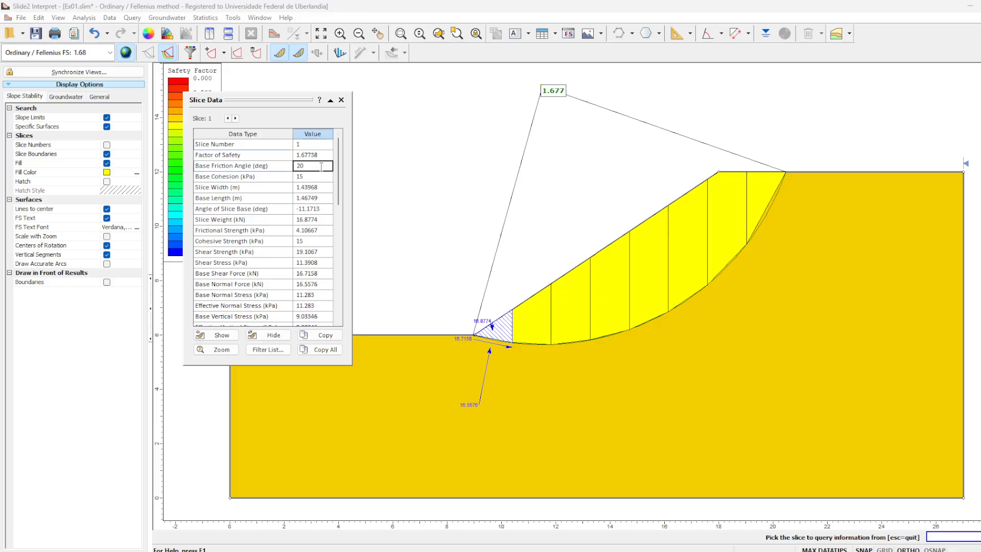
{"action": "left_click", "coordinate": [318, 175]}
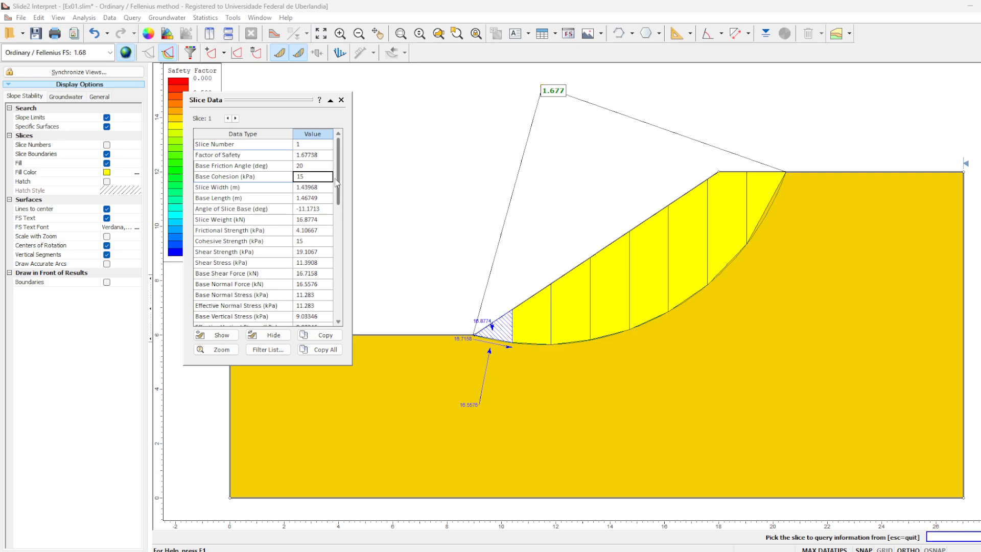
{"action": "left_click", "coordinate": [321, 188]}
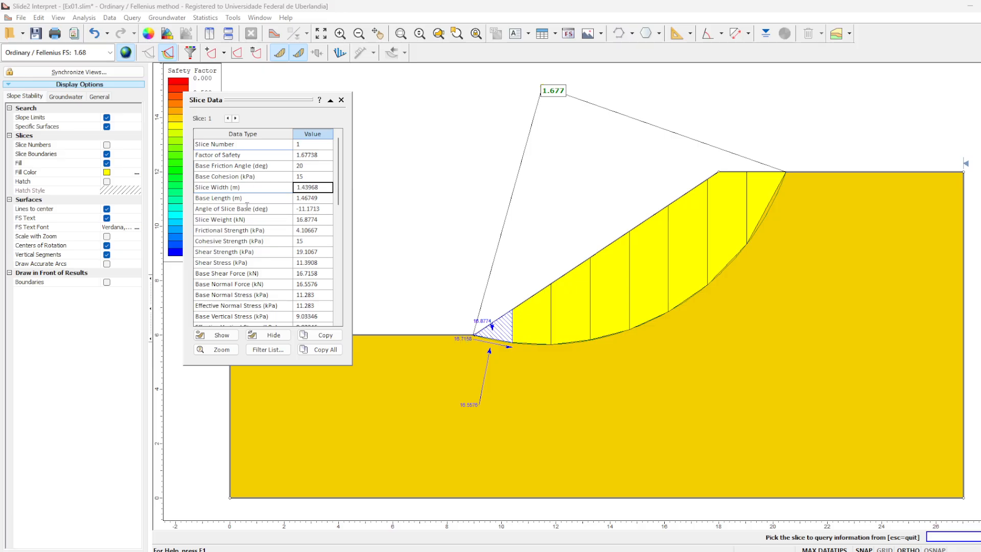
{"action": "left_click", "coordinate": [315, 199]}
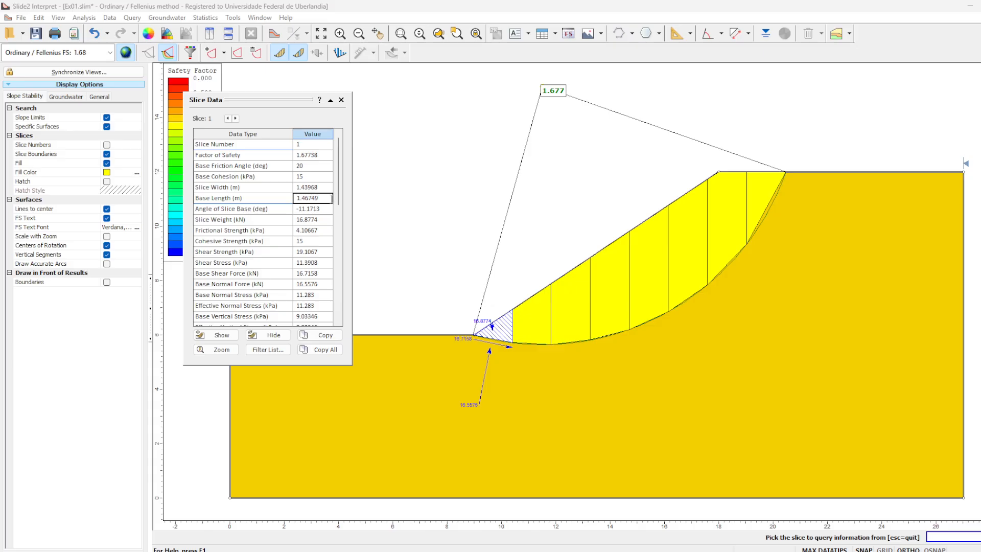
- Compare the base length of slices along the Fellenius slip surface, from the toe to the crest
{"action": "left_click", "coordinate": [534, 321]}
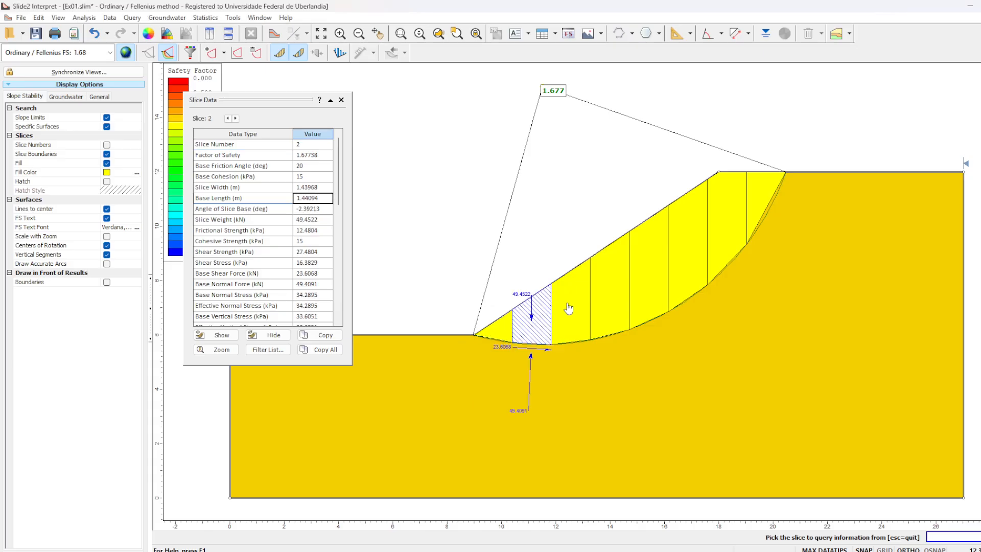
{"action": "left_click", "coordinate": [565, 311]}
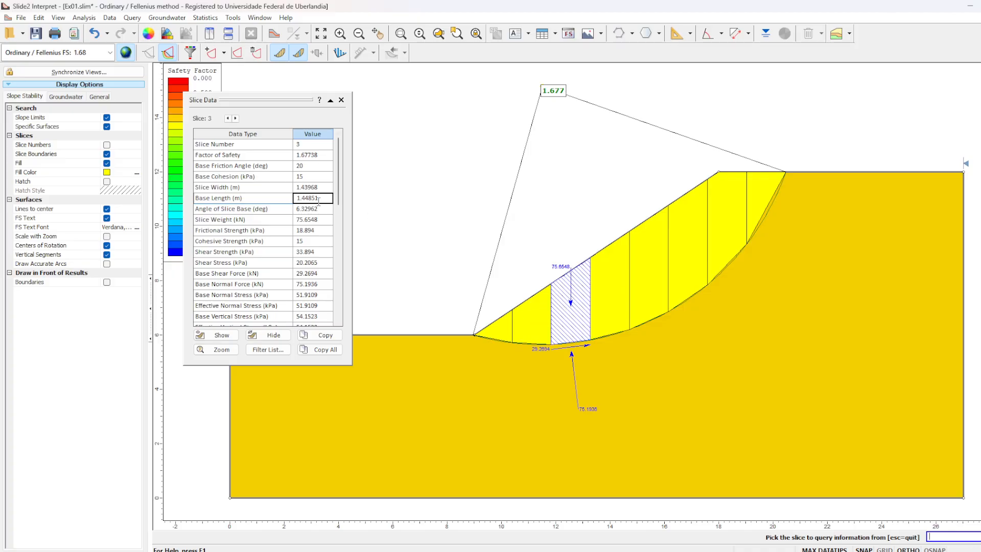
{"action": "left_click", "coordinate": [613, 292]}
{"action": "left_click", "coordinate": [644, 266]}
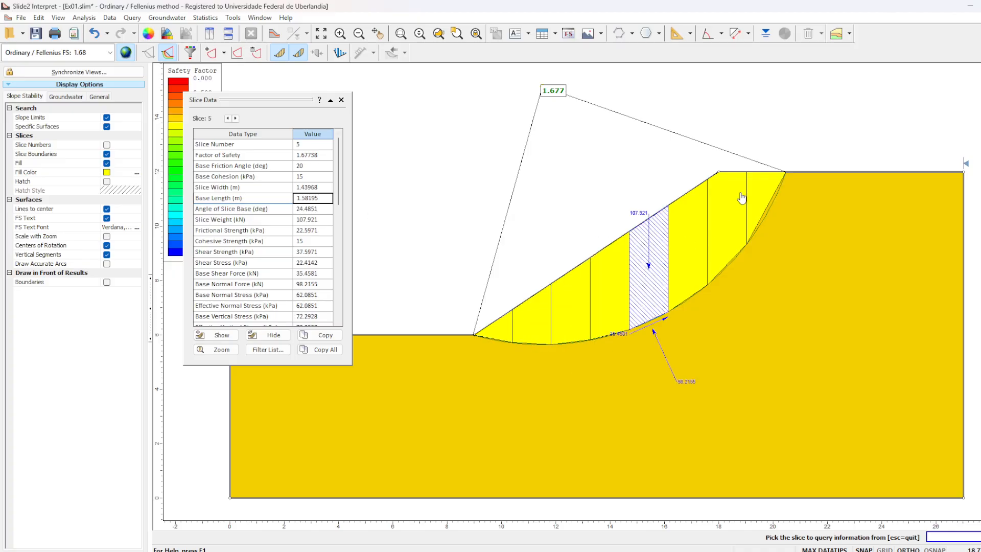
{"action": "left_click", "coordinate": [769, 197]}
{"action": "left_click", "coordinate": [495, 325]}
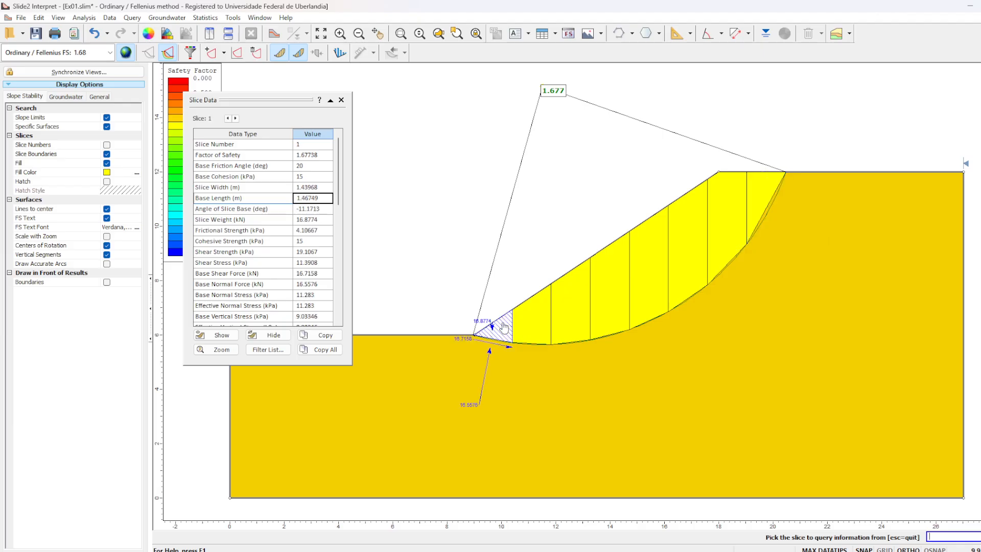
{"action": "left_click", "coordinate": [536, 323]}
{"action": "left_click", "coordinate": [580, 314]}
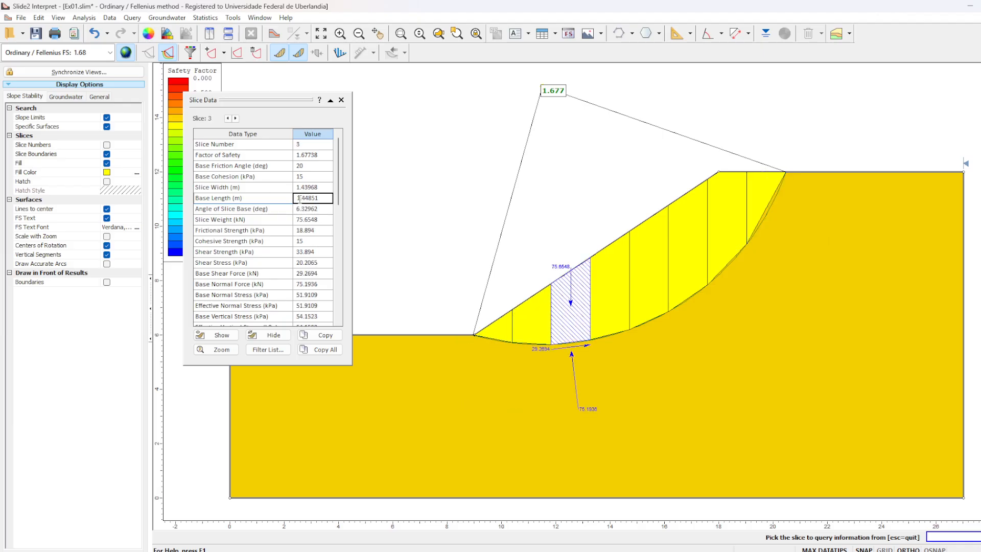
{"action": "left_click", "coordinate": [300, 199]}
- Compare the slice width across the slices at the crest and the toe of the slip surface
{"action": "left_click", "coordinate": [317, 185]}
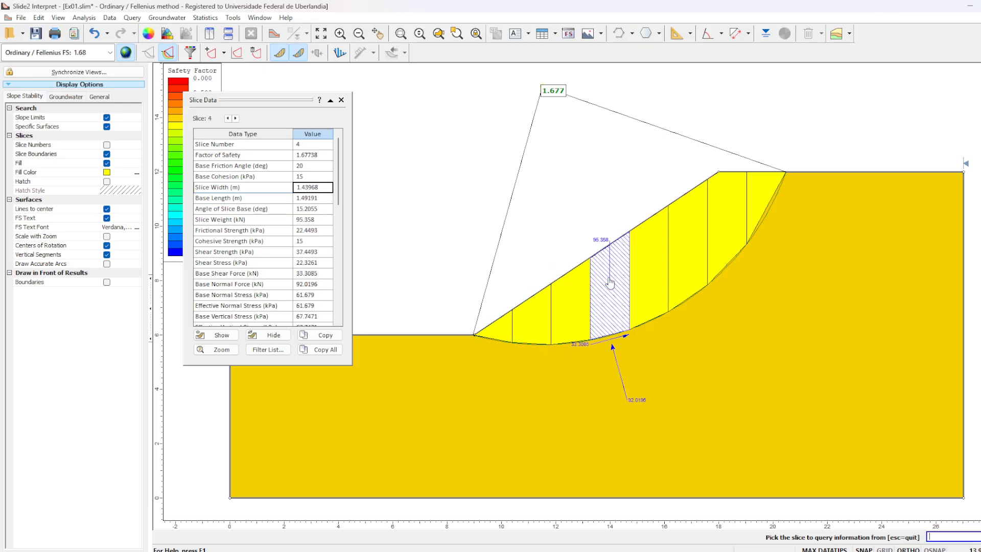
{"action": "left_click", "coordinate": [685, 236]}
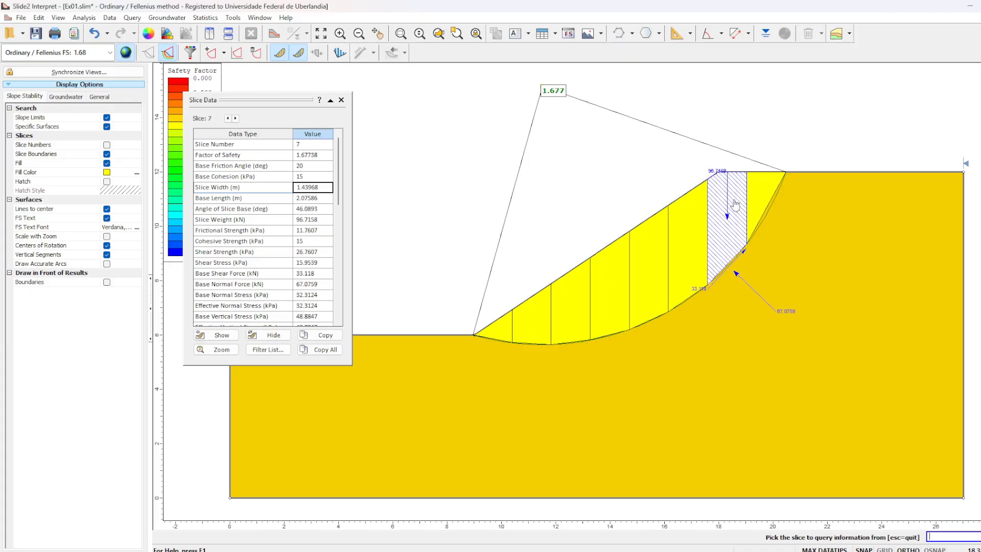
{"action": "left_click", "coordinate": [754, 191]}
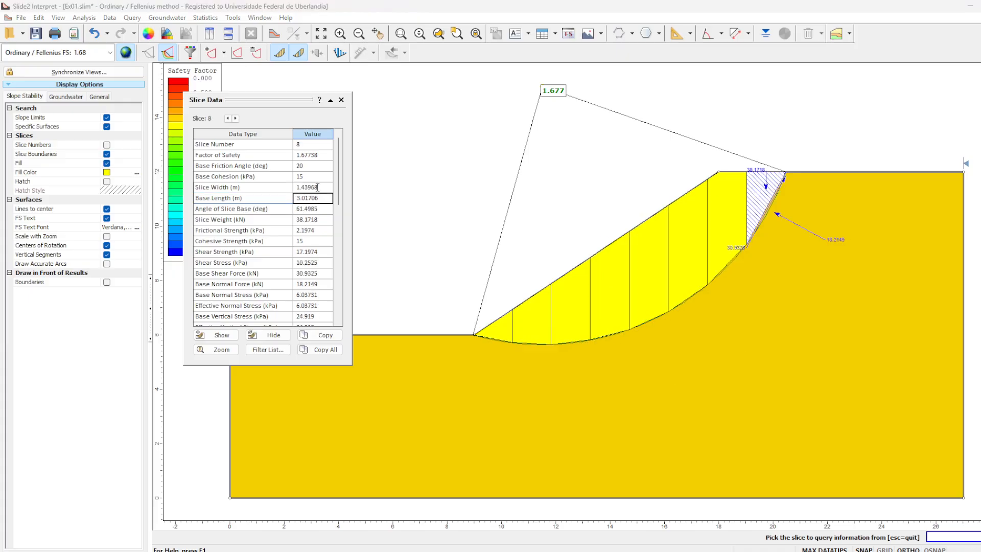
{"action": "left_click", "coordinate": [502, 331]}
{"action": "left_click", "coordinate": [526, 323]}
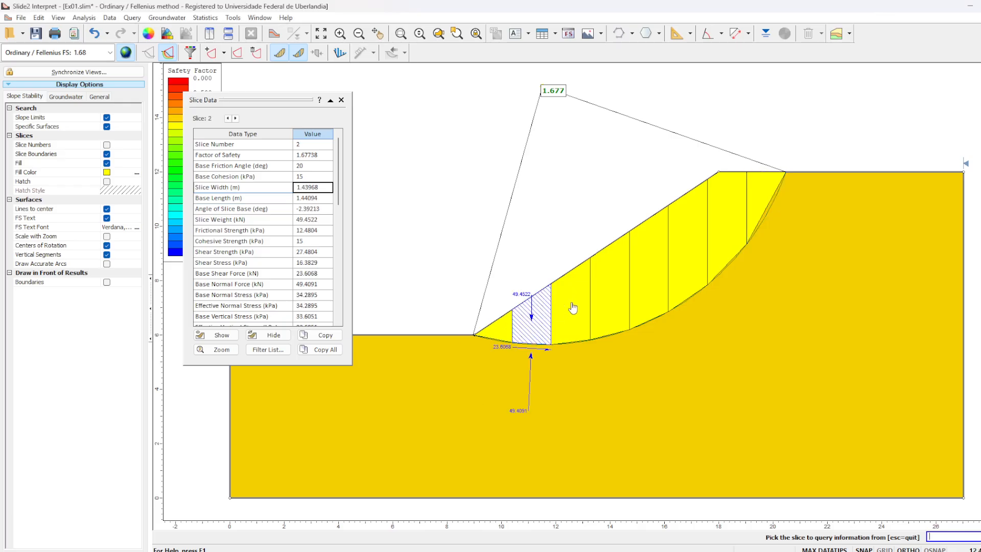
{"action": "left_click", "coordinate": [572, 307]}
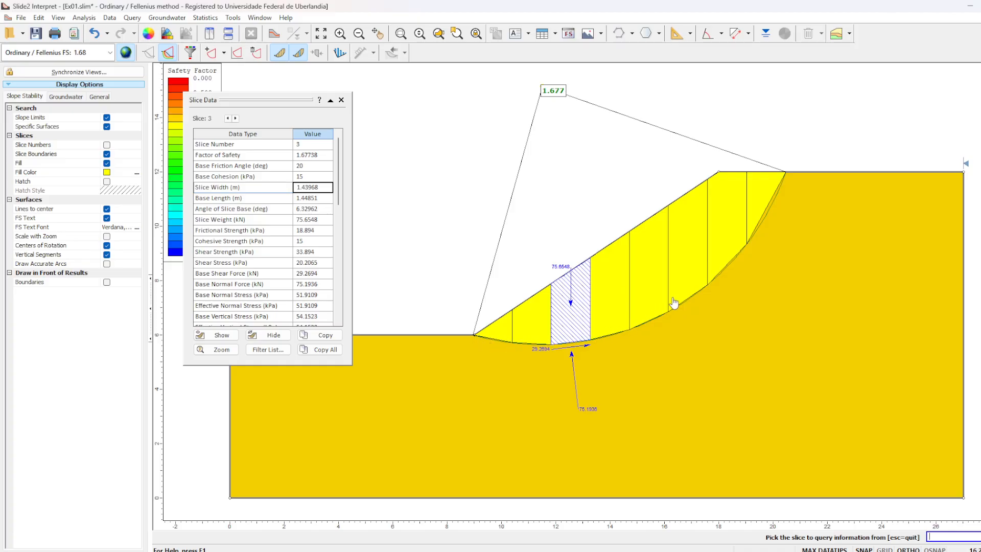
- Examine the angle of slice base for the slices from the toe up to the crest
{"action": "left_click", "coordinate": [308, 210]}
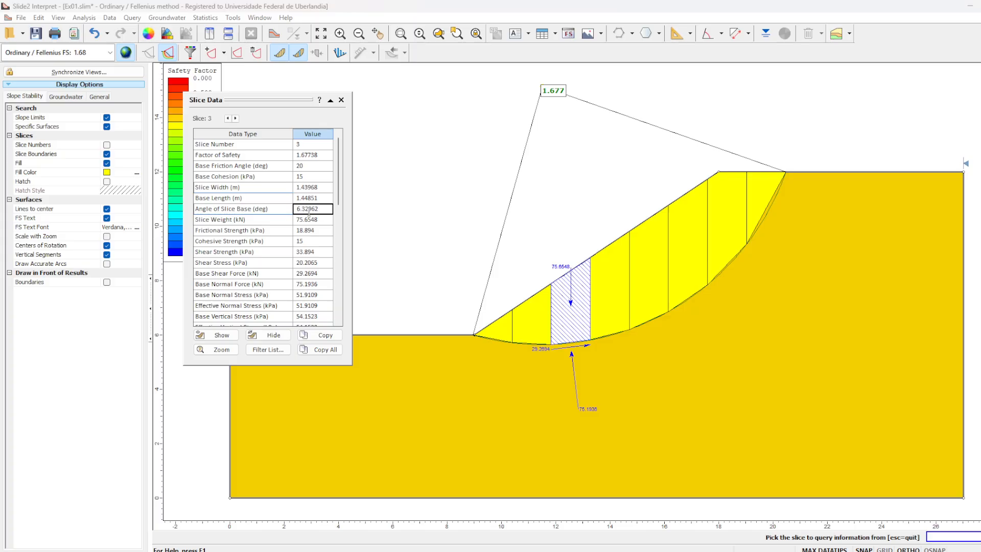
{"action": "left_click", "coordinate": [518, 333]}
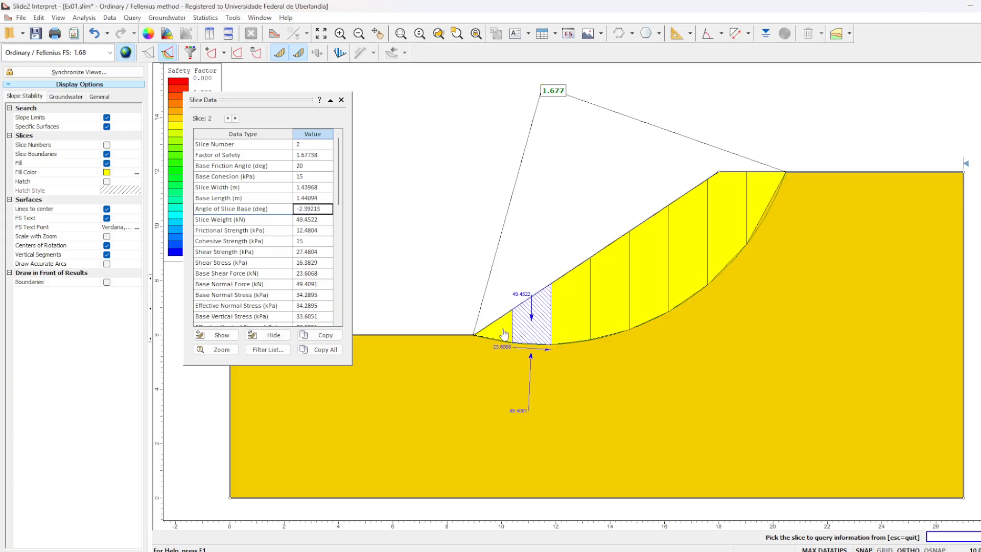
{"action": "left_click", "coordinate": [498, 338]}
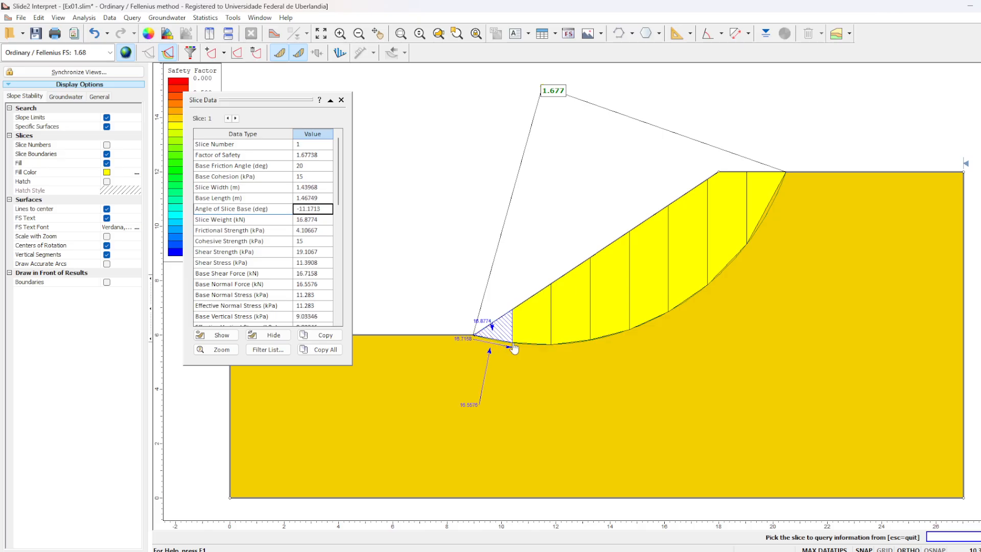
{"action": "left_click", "coordinate": [565, 327]}
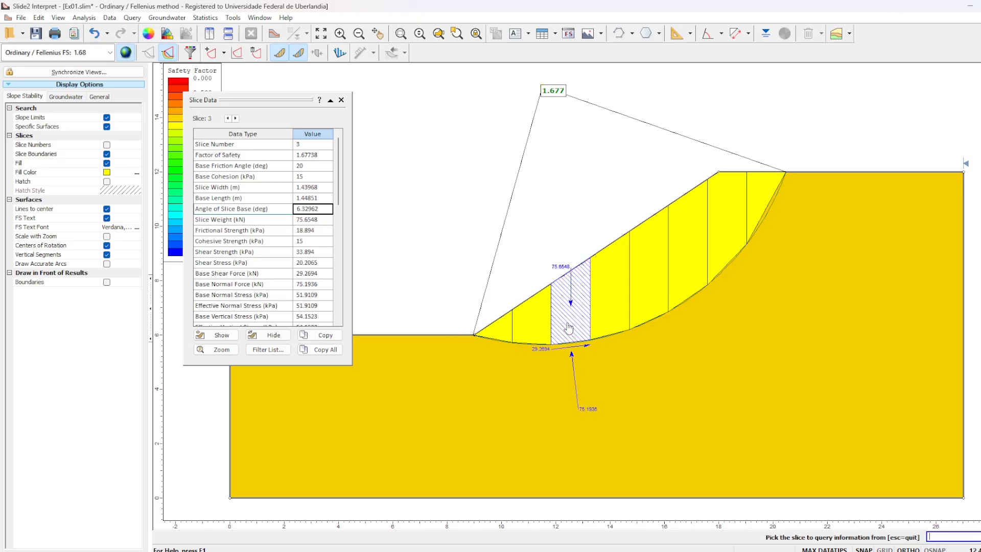
{"action": "left_click", "coordinate": [498, 339]}
{"action": "left_click", "coordinate": [541, 319]}
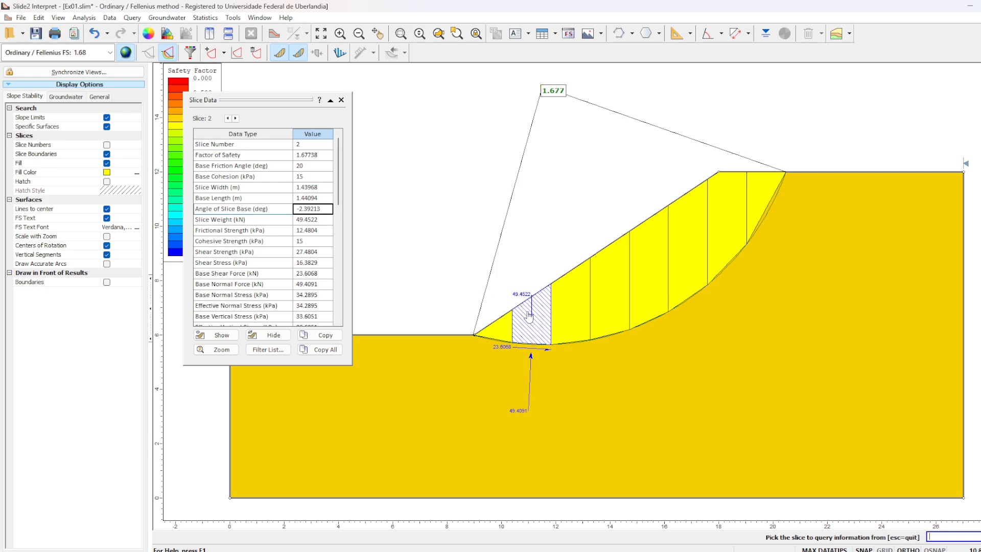
{"action": "left_click", "coordinate": [567, 319]}
{"action": "left_click", "coordinate": [618, 298]}
{"action": "left_click", "coordinate": [647, 267]}
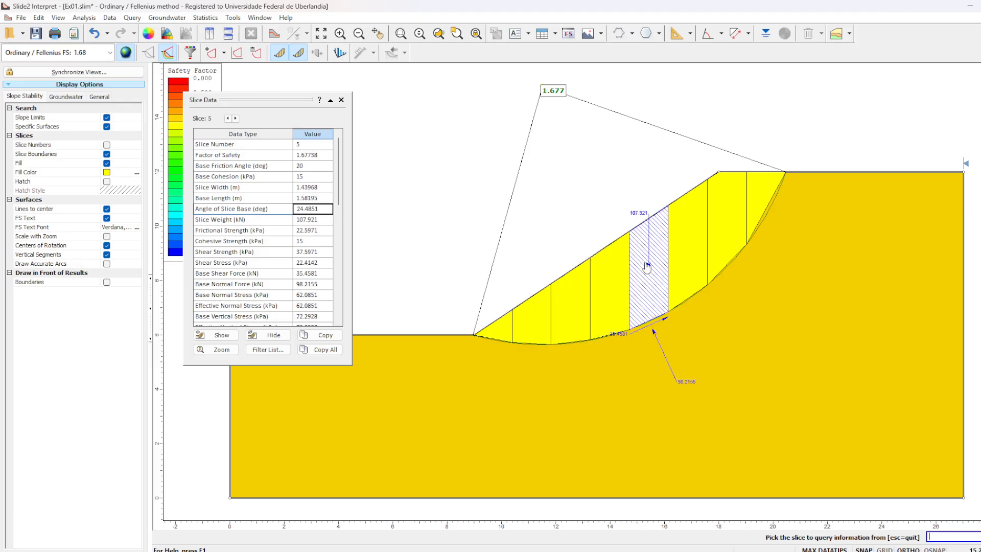
{"action": "left_click", "coordinate": [693, 238]}
{"action": "left_click", "coordinate": [726, 220]}
{"action": "left_click", "coordinate": [764, 188]}
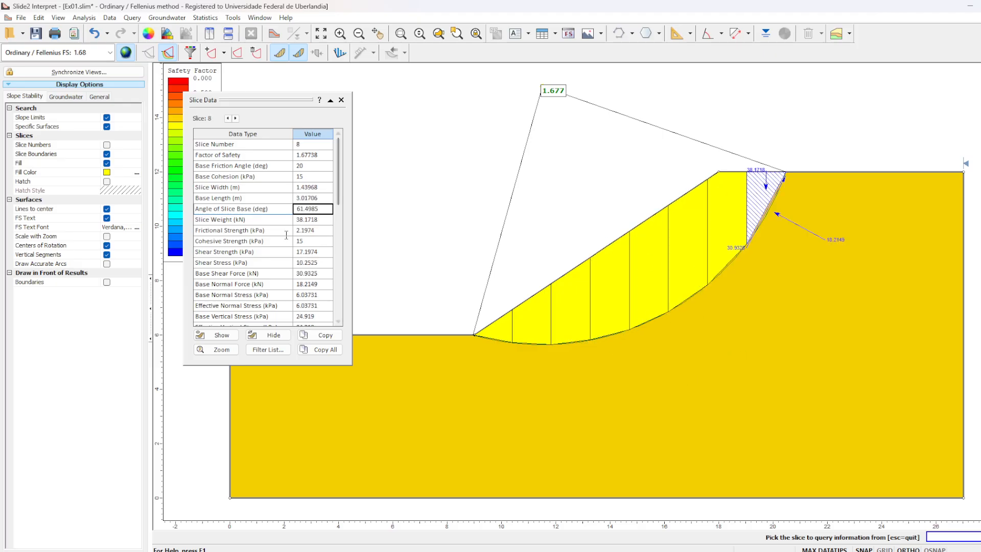
- Compare the slice weight of the toe and crest slices, and close the slice data window
{"action": "left_click", "coordinate": [330, 220]}
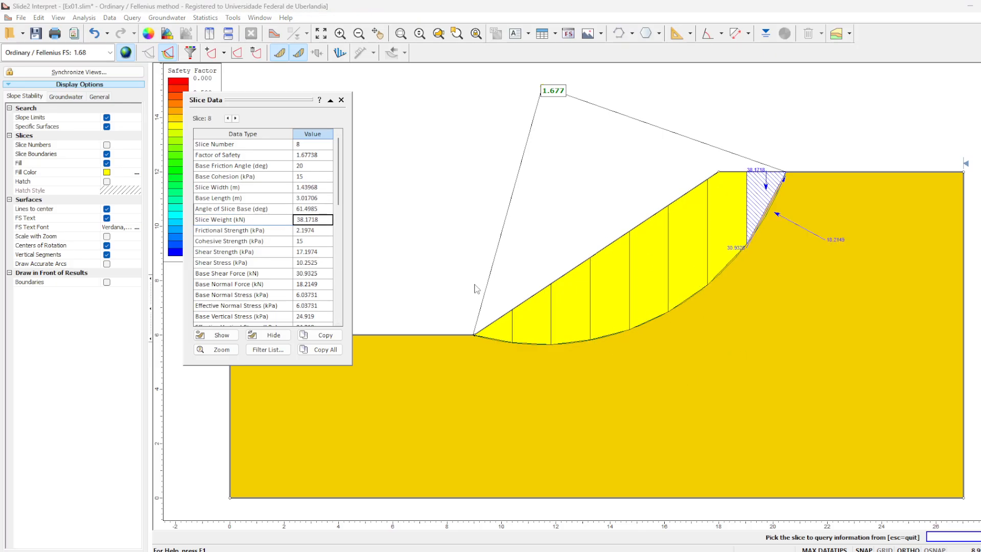
{"action": "left_click", "coordinate": [503, 331]}
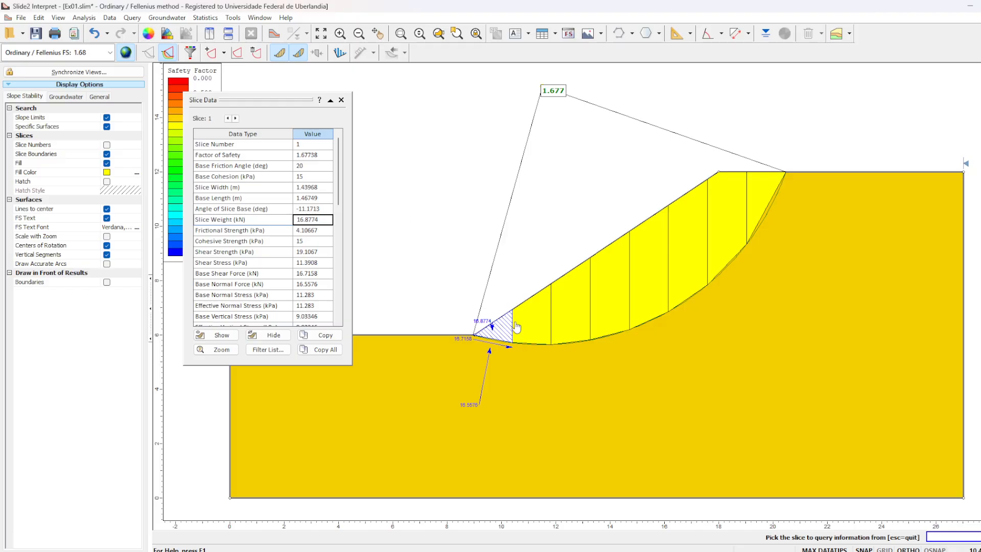
{"action": "left_click", "coordinate": [530, 346]}
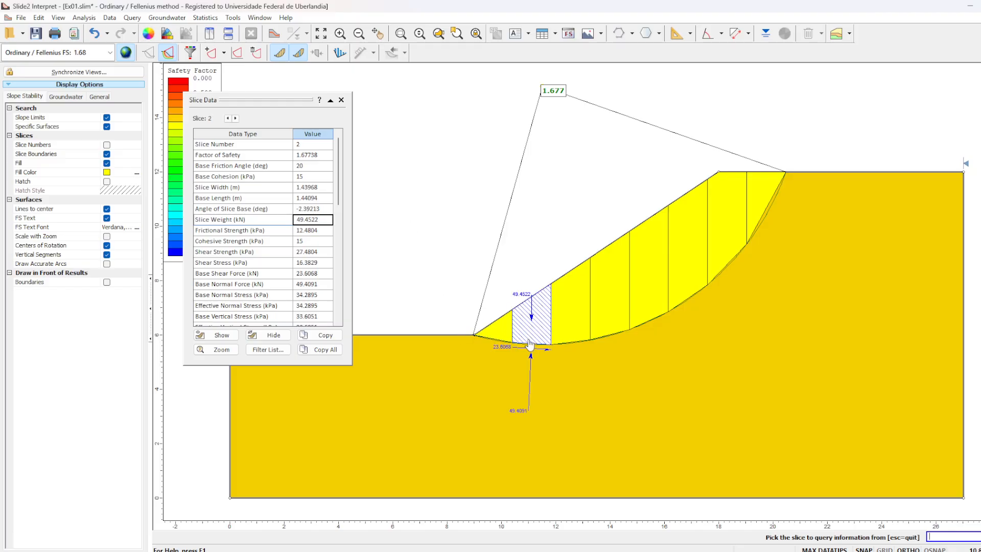
{"action": "left_click", "coordinate": [572, 302]}
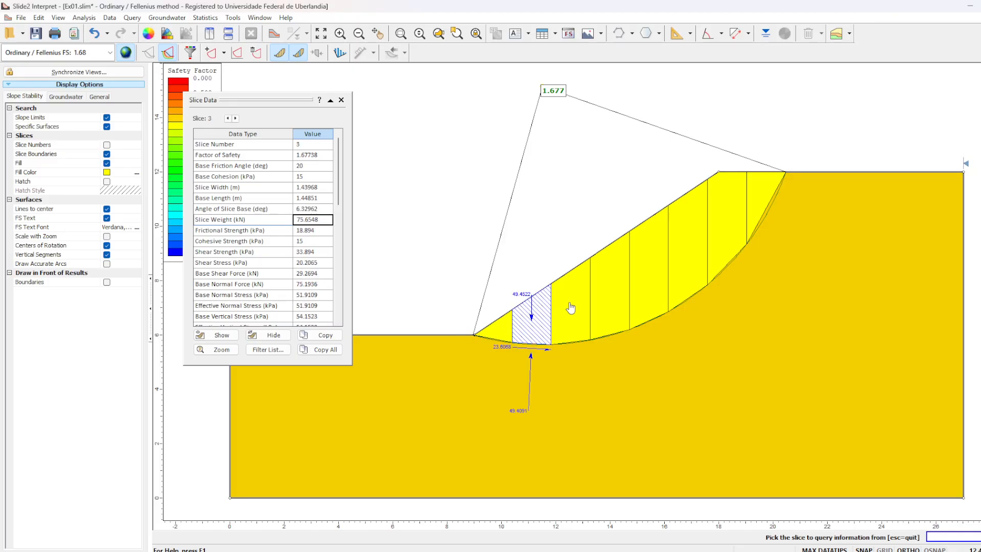
{"action": "left_click", "coordinate": [768, 198]}
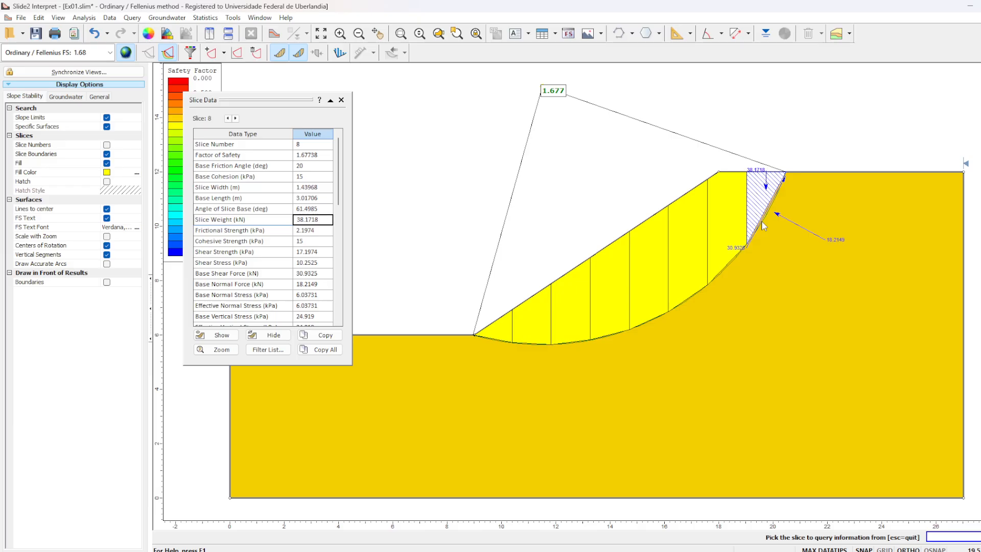
{"action": "left_click", "coordinate": [727, 209]}
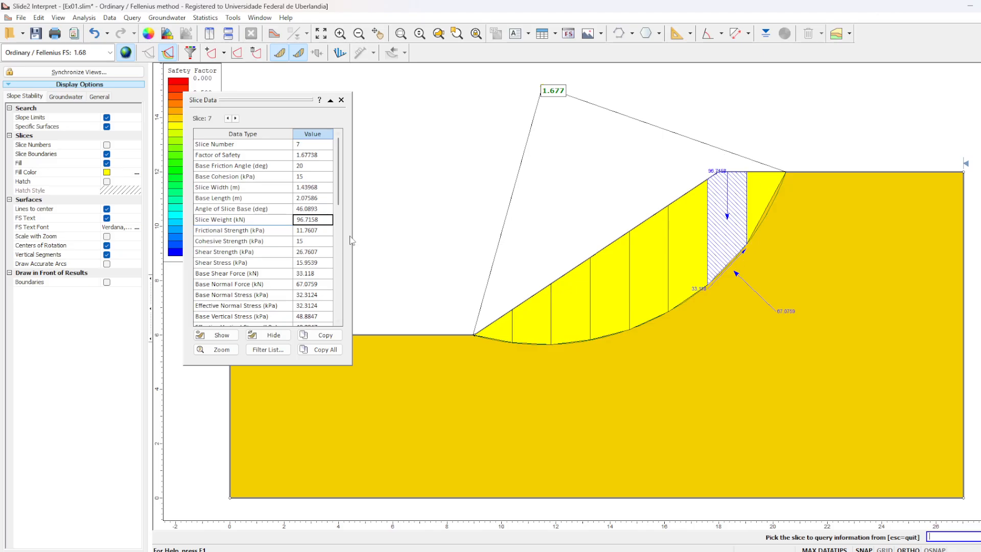
{"action": "left_click", "coordinate": [508, 333]}
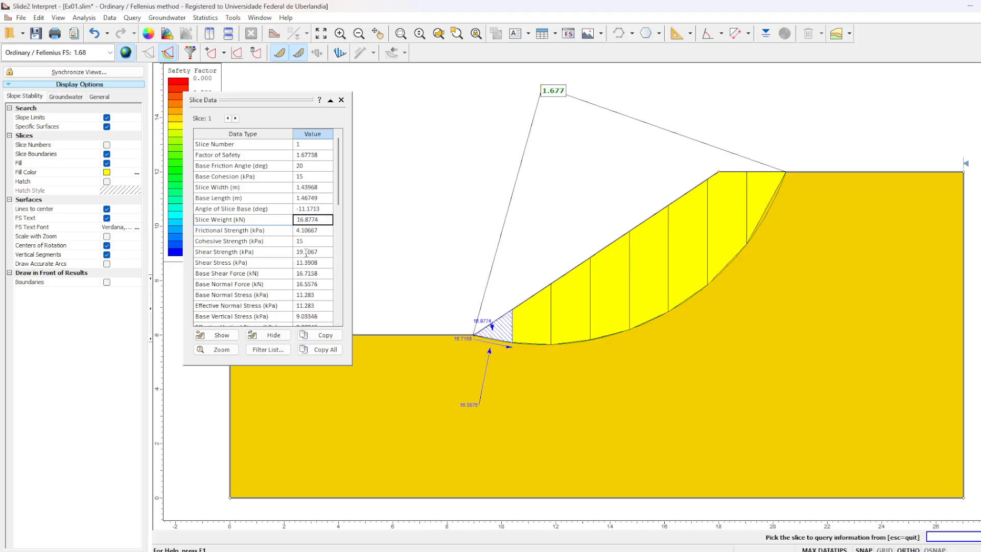
{"action": "mouse_move", "coordinate": [338, 182]}
{"action": "left_mouse_down"}
{"action": "mouse_move", "coordinate": [338, 201]}
{"action": "mouse_move", "coordinate": [339, 168]}
{"action": "left_mouse_up"}
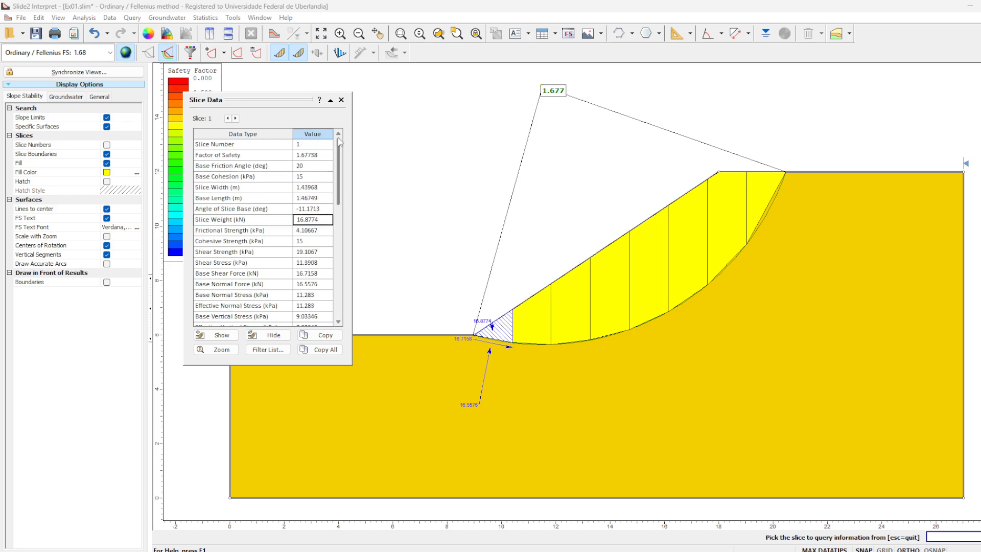
{"action": "left_click", "coordinate": [341, 101]}
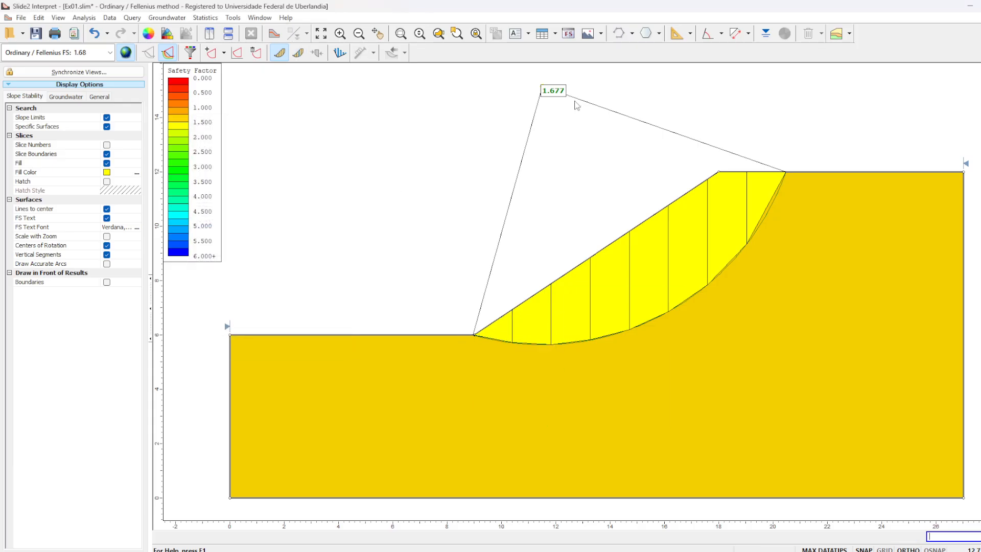
- Switch to AutoCAD with the slope drawing EX01-Estabilidade_de_taludes.dwg and show the whole slope profile
{"action": "mouse_move", "coordinate": [552, 92]}
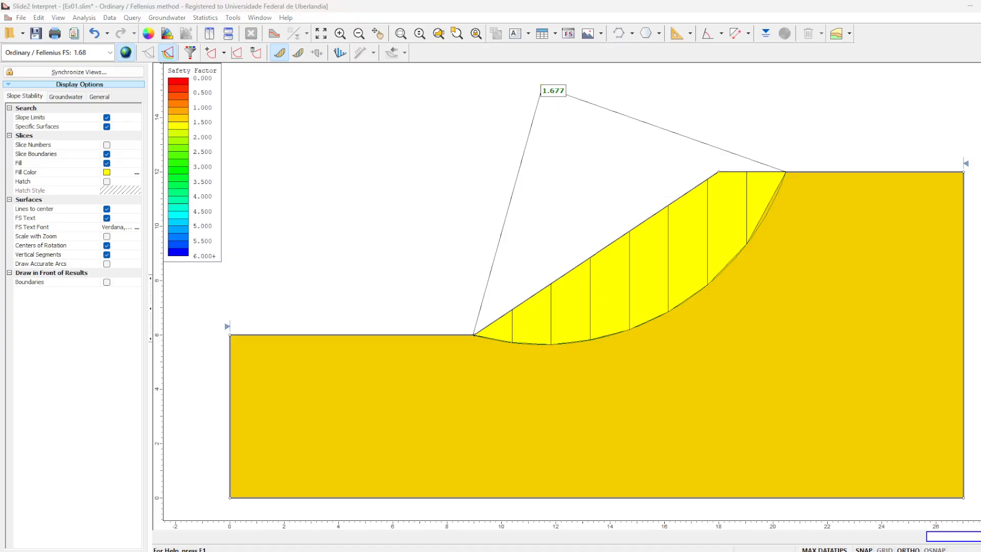
{"action": "mouse_move", "coordinate": [980, 373]}
{"action": "left_mouse_down"}
{"action": "mouse_move", "coordinate": [839, 374]}
{"action": "mouse_move", "coordinate": [431, 74]}
{"action": "mouse_move", "coordinate": [479, 56]}
{"action": "mouse_move", "coordinate": [516, 104]}
{"action": "mouse_move", "coordinate": [508, 122]}
{"action": "mouse_move", "coordinate": [615, 34]}
{"action": "mouse_move", "coordinate": [657, 26]}
{"action": "mouse_move", "coordinate": [646, 28]}
{"action": "left_mouse_up"}
{"action": "scroll", "coordinate": [641, 240], "scroll_direction": "down", "scroll_amount": 3}
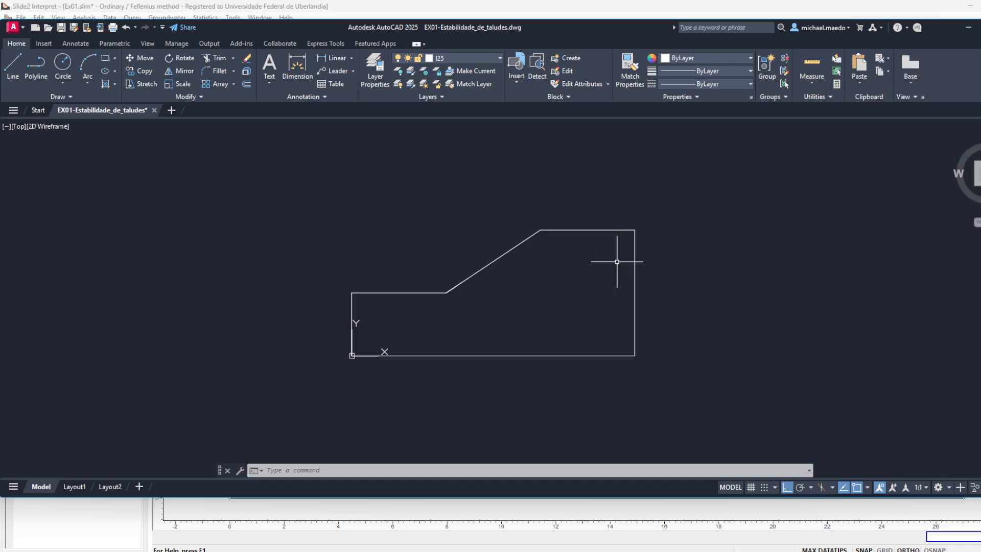
- Resize and reposition the AutoCAD window so that all of it fits on the screen with the slope profile in view
{"action": "left_click_drag", "start_coordinate": [625, 256], "coordinate": [631, 252]}
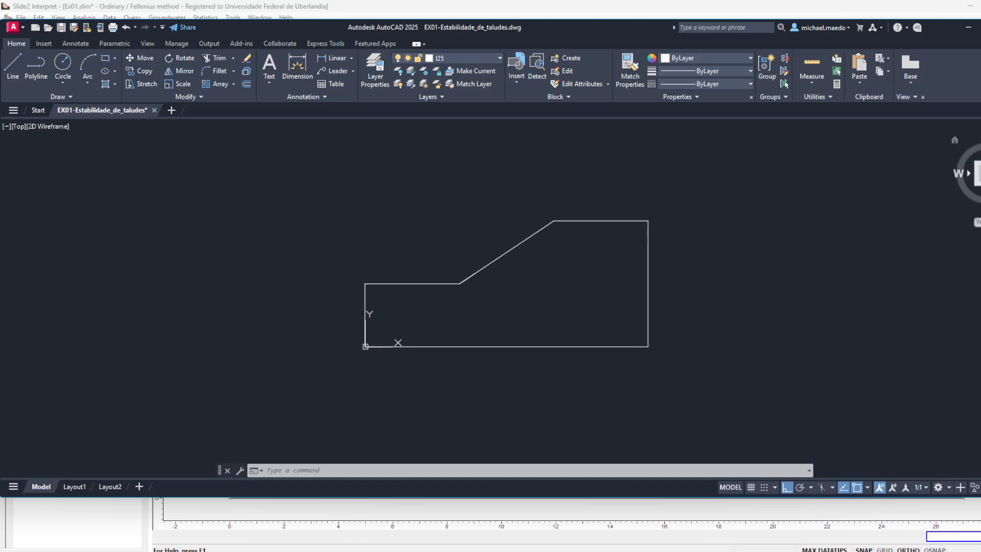
{"action": "key", "text": "alt+Tab"}
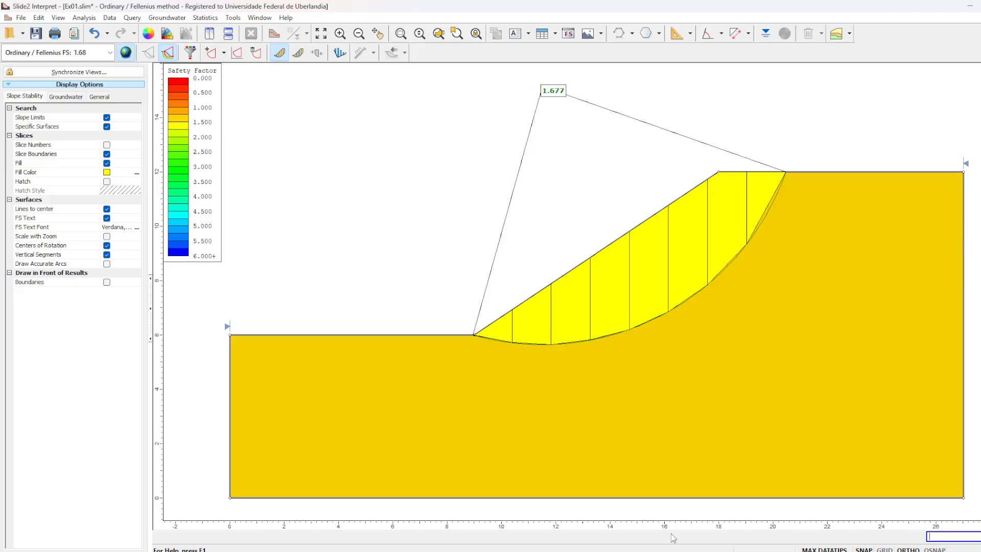
{"action": "key", "text": "alt+Tab"}
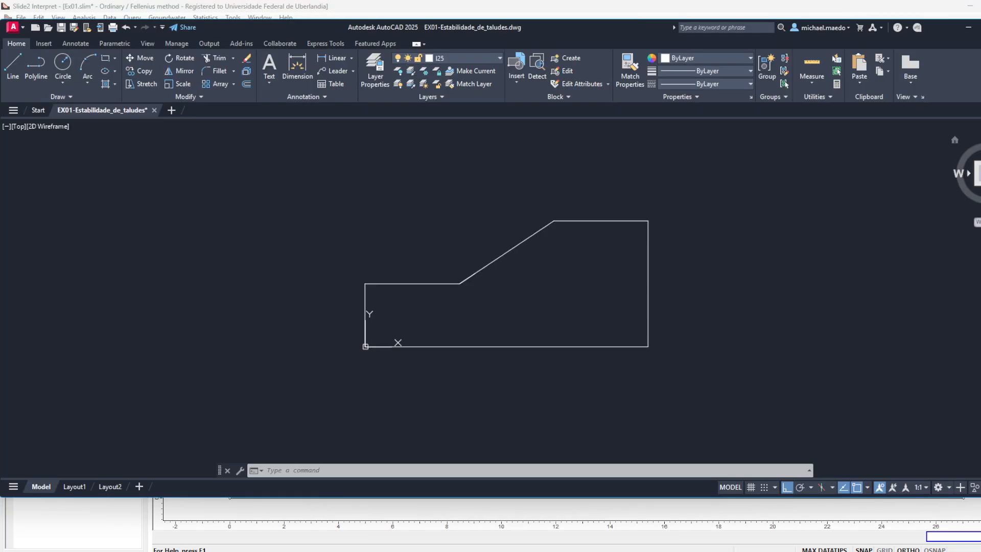
{"action": "left_click_drag", "start_coordinate": [980, 76], "coordinate": [955, 75]}
{"action": "mouse_move", "coordinate": [569, 32]}
{"action": "left_mouse_down"}
{"action": "mouse_move", "coordinate": [585, 31]}
{"action": "mouse_move", "coordinate": [574, 32]}
{"action": "left_mouse_up"}
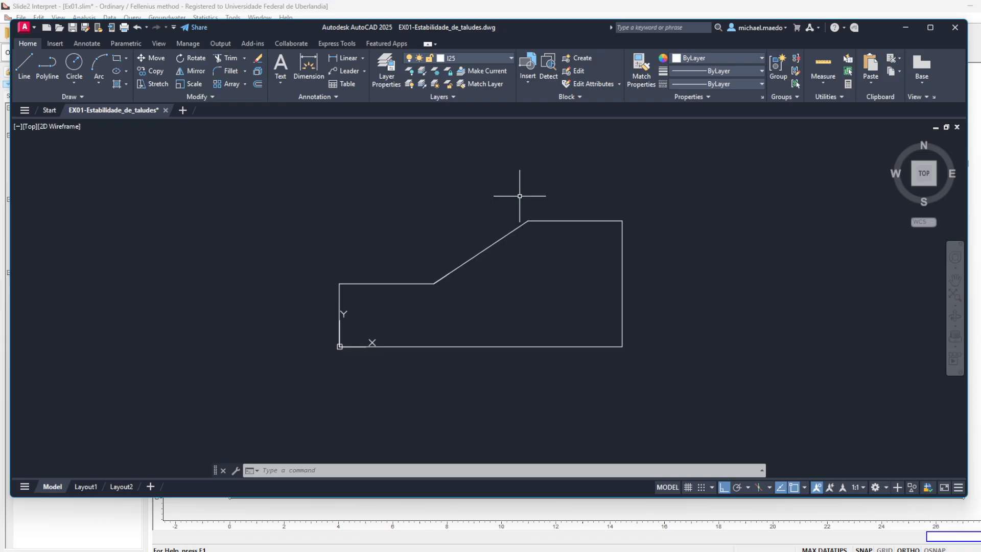
- Draw a circle centred at 11.5, 15.15 with a radius of 9.5 over the slope
{"action": "type", "text": "c"}
{"action": "key", "text": "Return"}
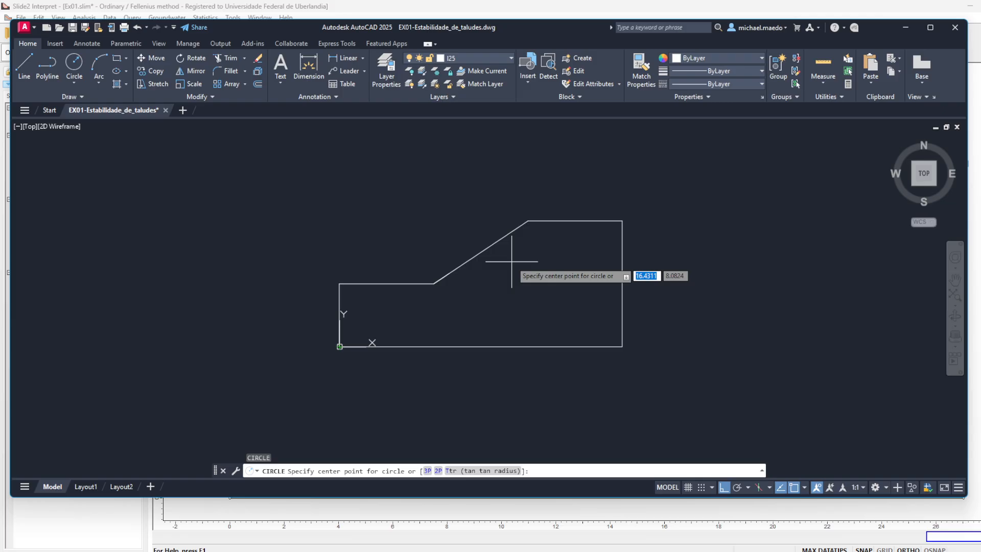
{"action": "type", "text": "11.5"}
{"action": "key", "text": "Tab"}
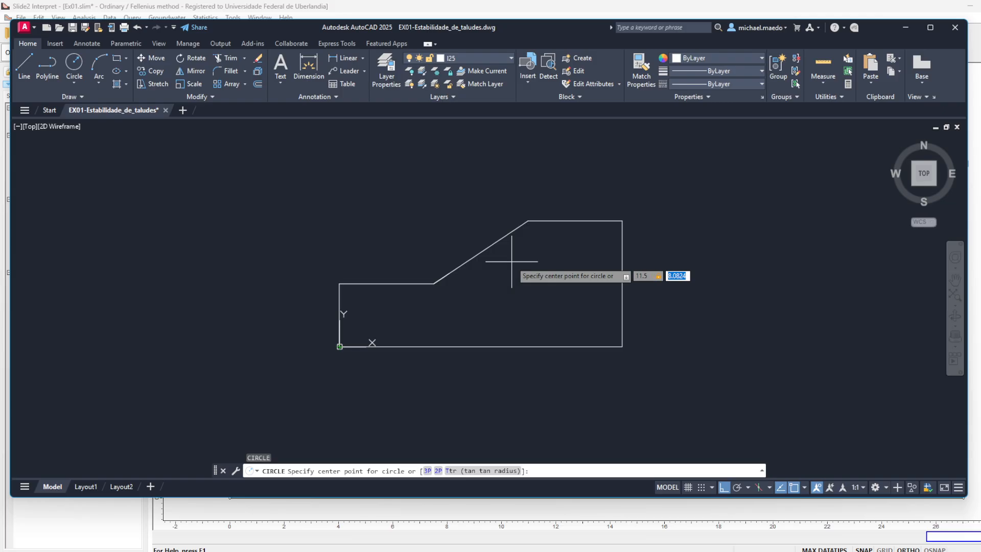
{"action": "type", "text": "15.15"}
{"action": "key", "text": "Return"}
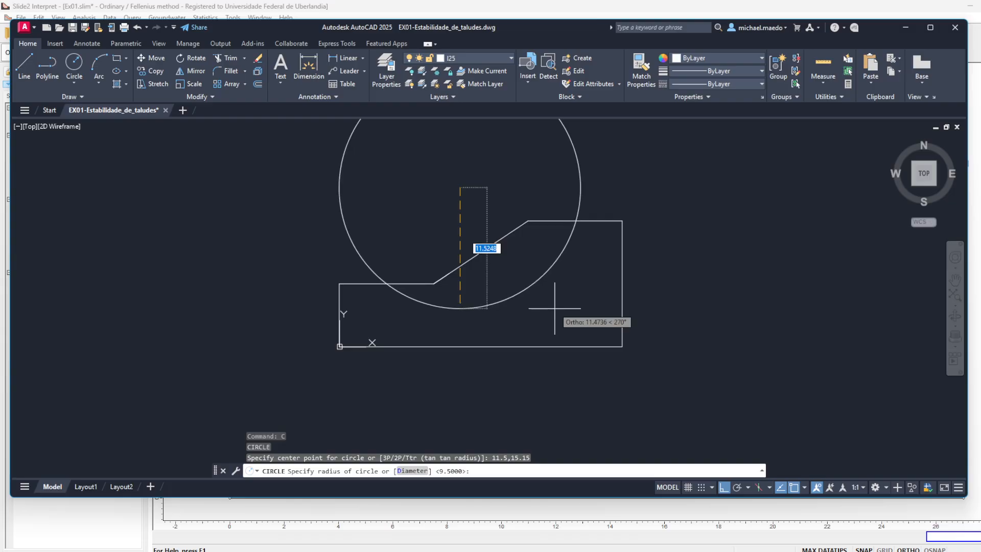
{"action": "type", "text": "9"}
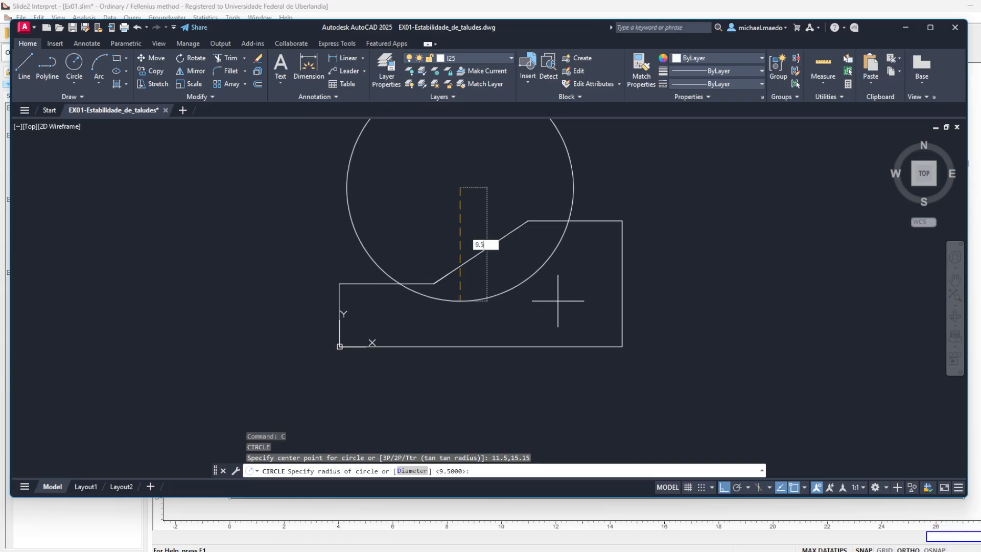
{"action": "type", "text": ".5"}
{"action": "key", "text": "Return"}
- Trim away the part of the circle outside the soil, leaving only the slip arc from the toe to the crest
{"action": "mouse_move", "coordinate": [546, 217]}
{"action": "left_mouse_down"}
{"action": "mouse_move", "coordinate": [565, 232]}
{"action": "mouse_move", "coordinate": [586, 291]}
{"action": "left_mouse_up"}
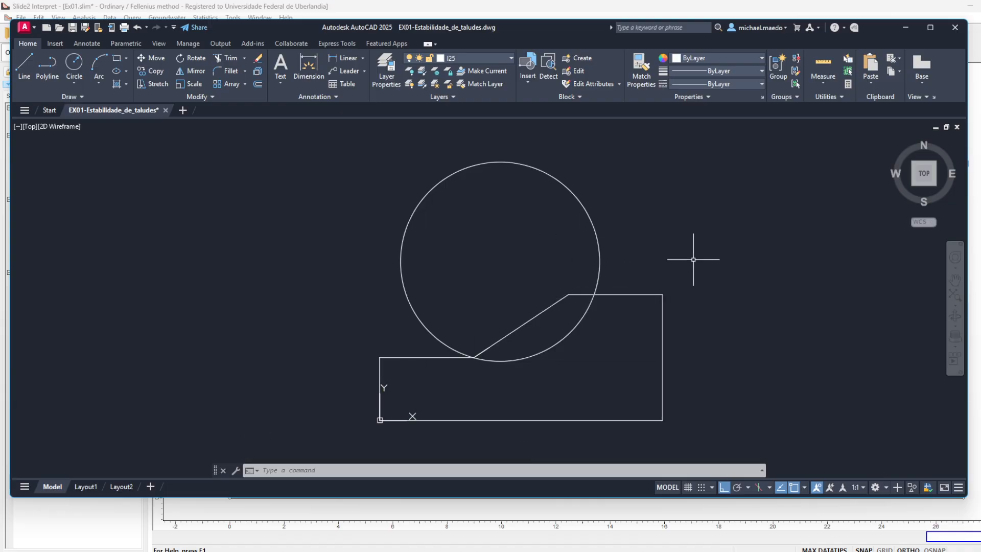
{"action": "type", "text": "tr"}
{"action": "key", "text": "Return"}
{"action": "left_click_drag", "start_coordinate": [679, 255], "coordinate": [511, 246]}
{"action": "key", "text": "Escape"}
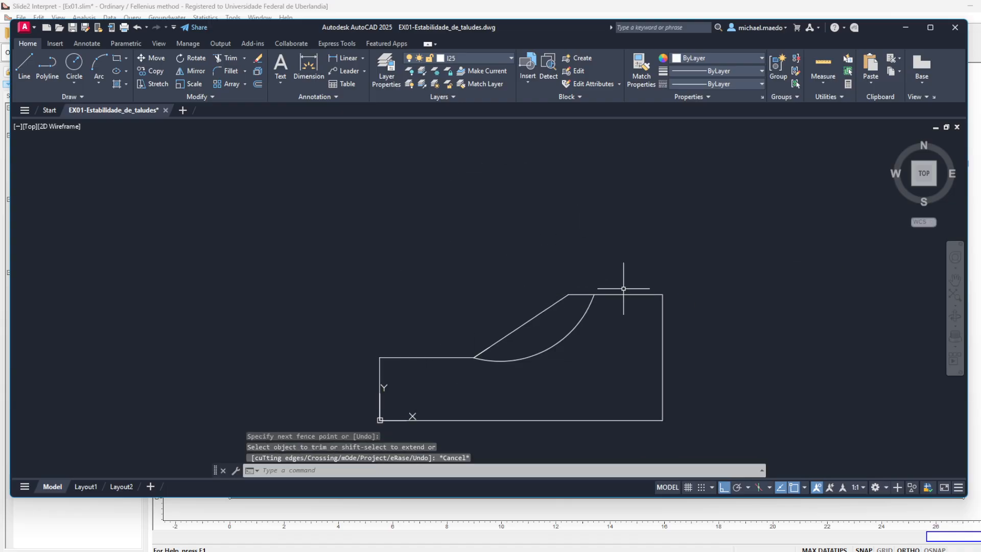
- Add a horizontal linear dimension between the toe and crest ends of the slip arc, placed above the slope
{"action": "left_click_drag", "start_coordinate": [629, 285], "coordinate": [686, 222]}
{"action": "scroll", "coordinate": [615, 274], "scroll_direction": "up", "scroll_amount": 5}
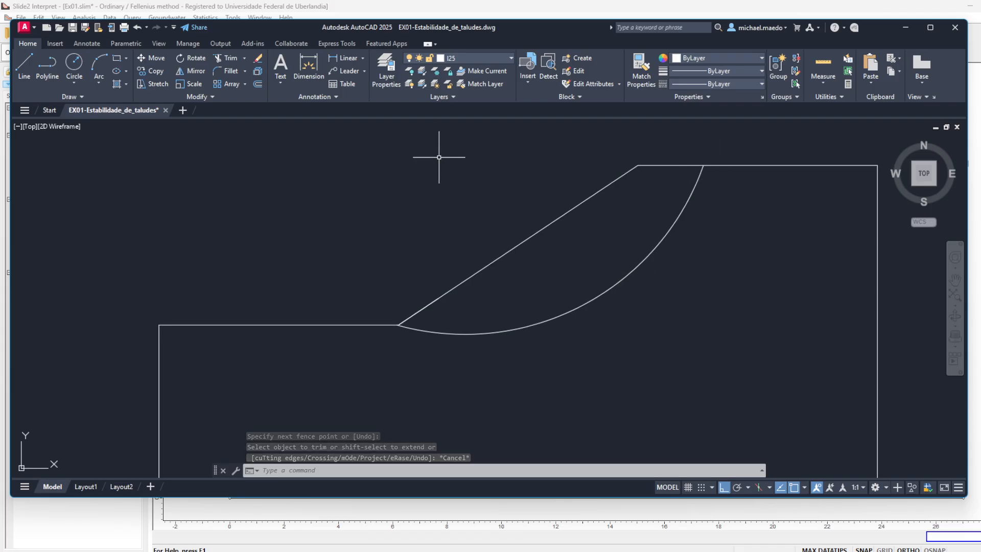
{"action": "left_click", "coordinate": [346, 59]}
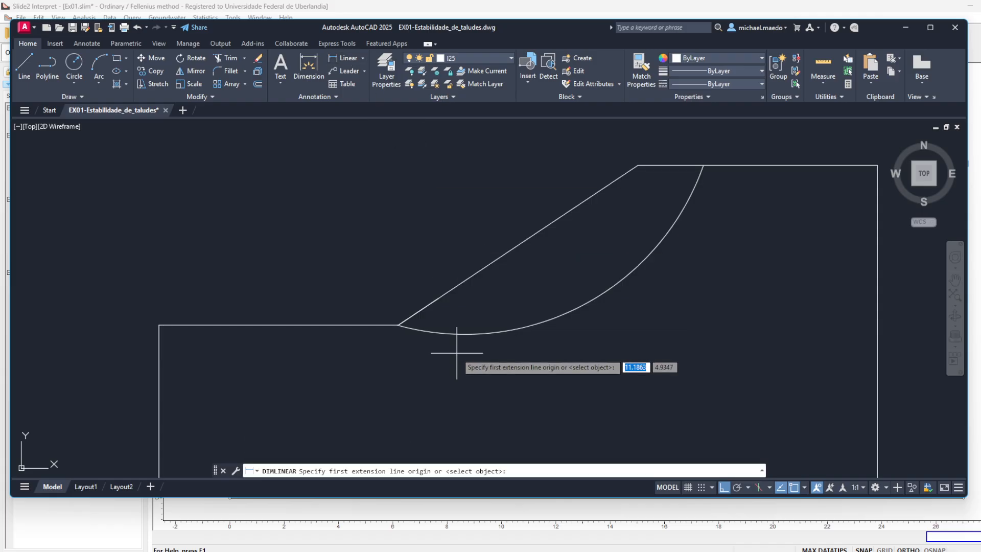
{"action": "left_click", "coordinate": [400, 324]}
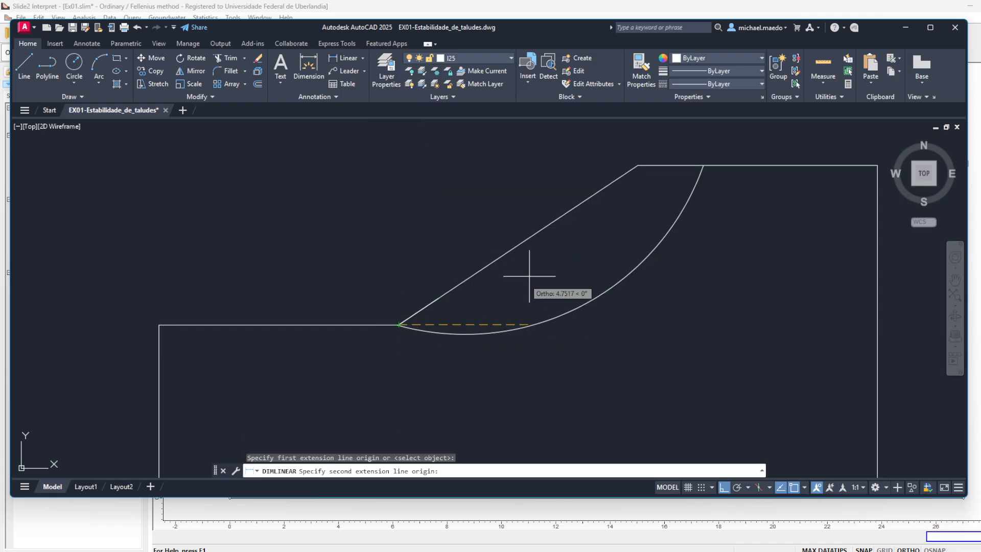
{"action": "left_click", "coordinate": [703, 165]}
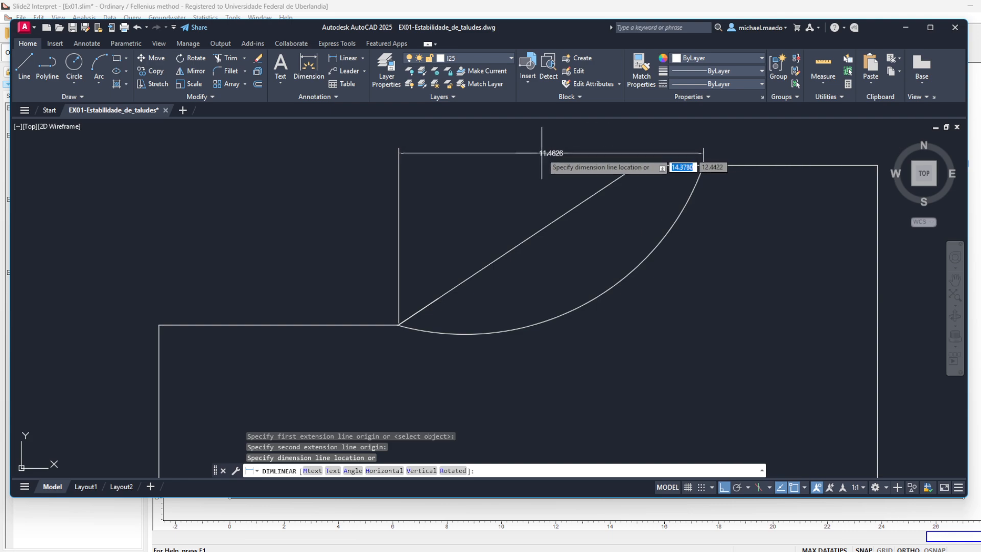
{"action": "left_click", "coordinate": [481, 154]}
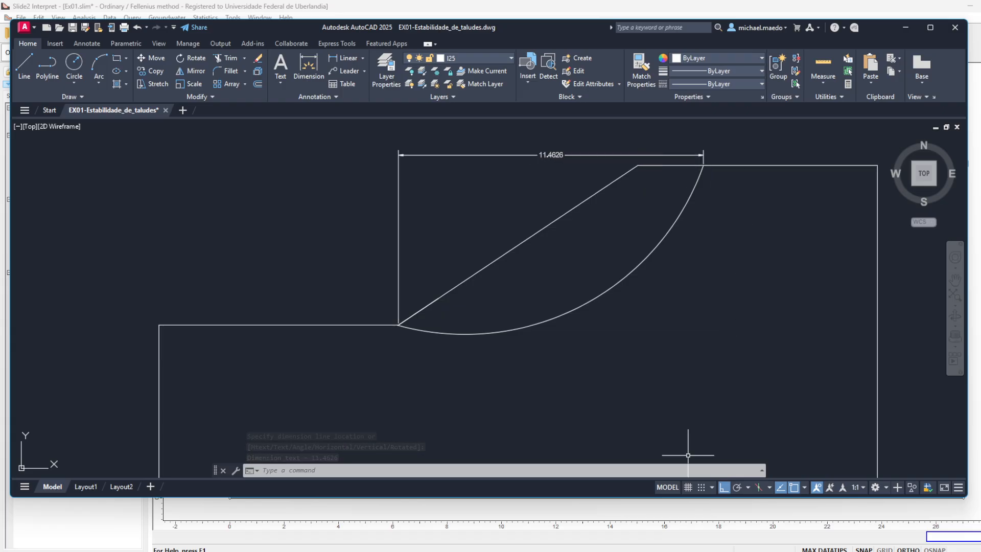
{"action": "key", "text": "super"}
{"action": "type", "text": "ca"}
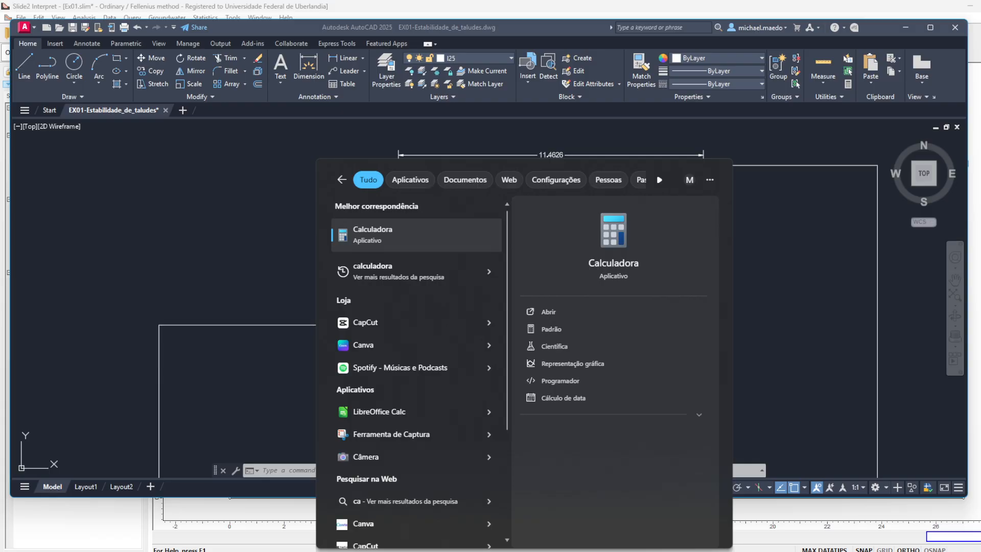
{"action": "key", "text": "Escape"}
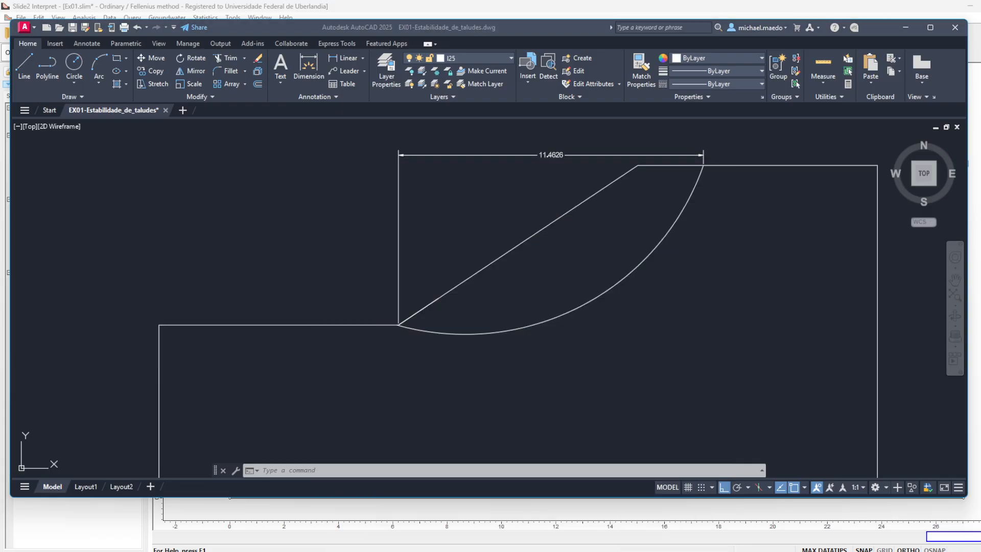
- Switch to the Excel workbook EX01-Estabilidade_de_taludes.xlsx and calculate the dx of slice 1 in G3 as =11,4626/8
{"action": "left_click_drag", "start_coordinate": [801, 193], "coordinate": [698, 152]}
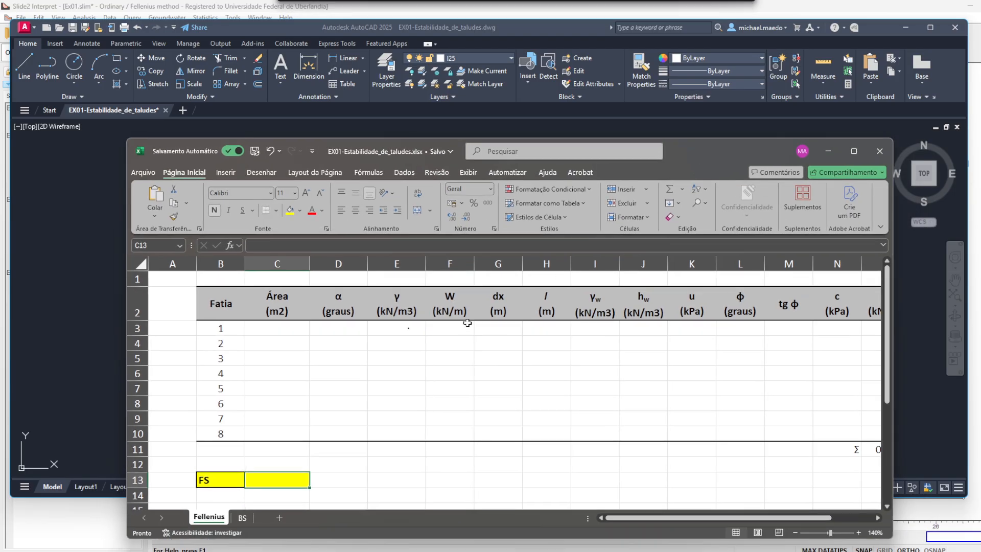
{"action": "left_click", "coordinate": [485, 328]}
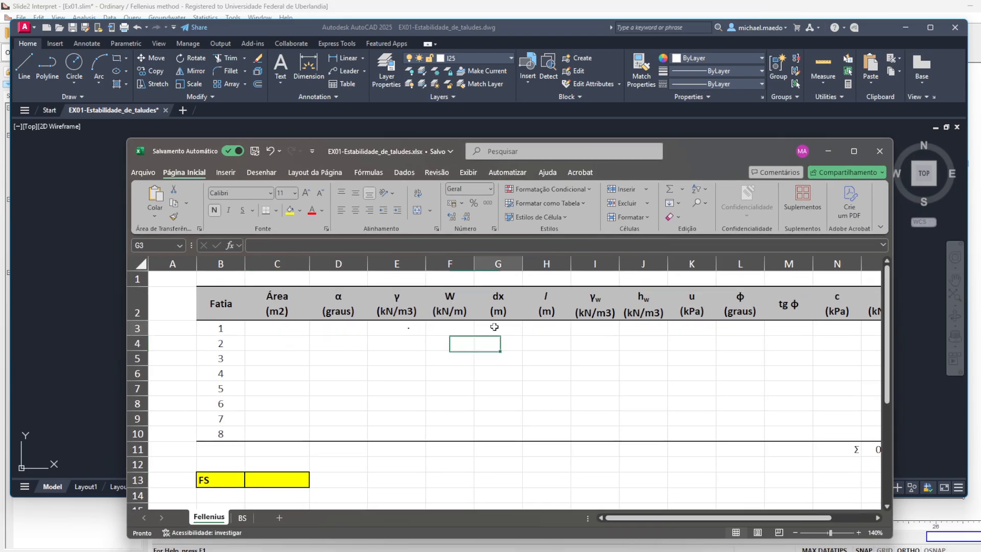
{"action": "left_click", "coordinate": [654, 134]}
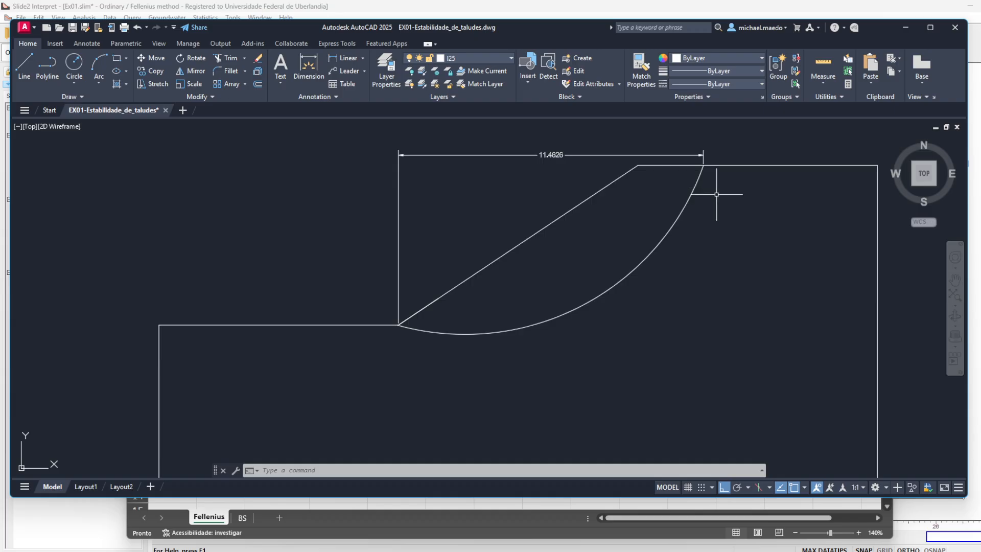
{"action": "key", "text": "alt+Tab"}
{"action": "left_click_drag", "start_coordinate": [695, 146], "coordinate": [699, 200]}
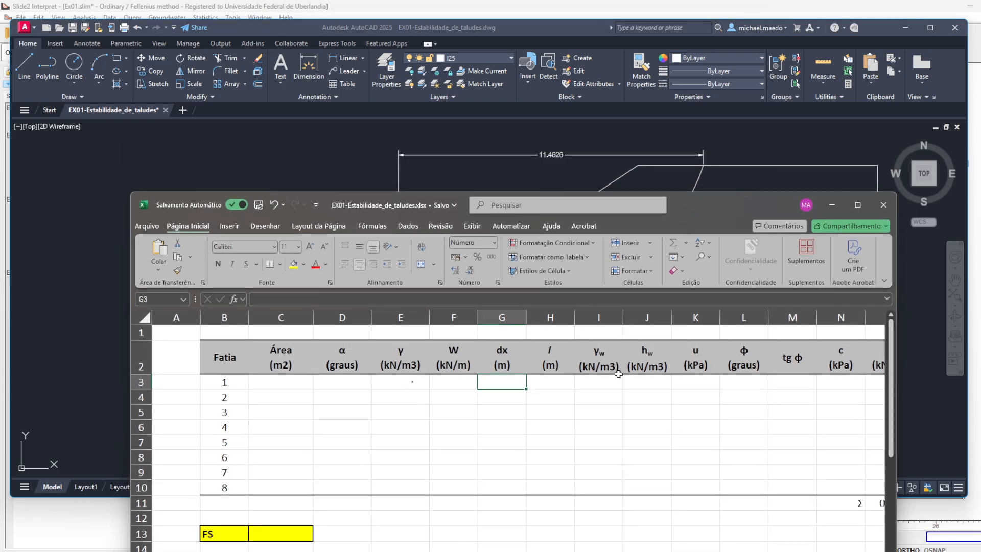
{"action": "type", "text": "=11,4626/8"}
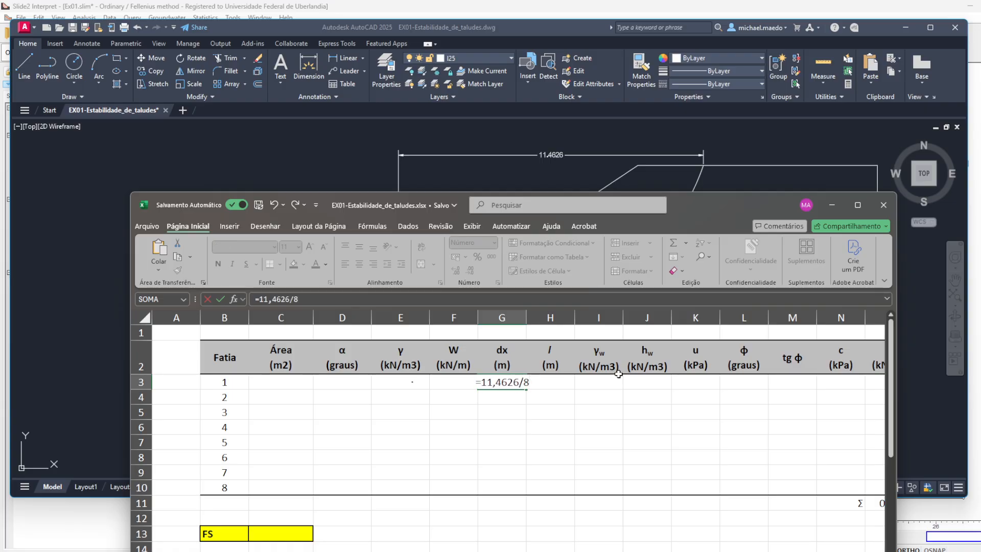
{"action": "key", "text": "Return"}
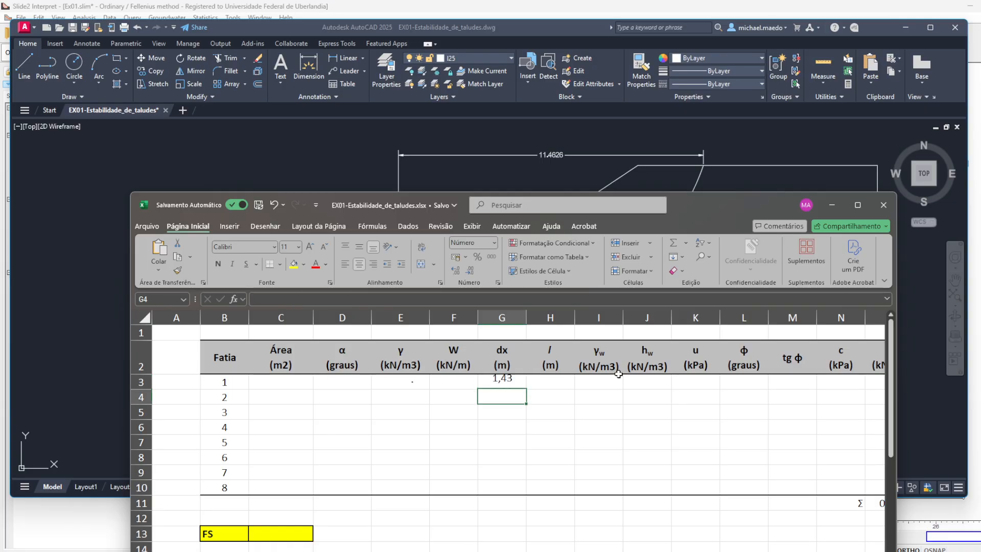
- Show the dx of slice 1 with four decimals and copy its formula down to slice 7
{"action": "left_click", "coordinate": [523, 385]}
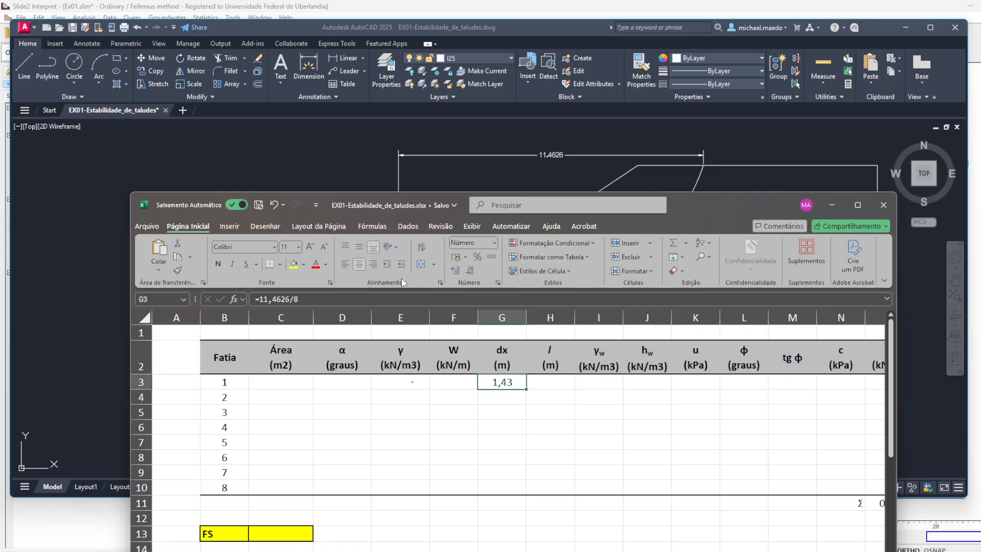
{"action": "left_click", "coordinate": [402, 265]}
{"action": "key", "text": "ctrl+z"}
{"action": "left_click_drag", "start_coordinate": [528, 390], "coordinate": [531, 483]}
{"action": "key", "text": "F2"}
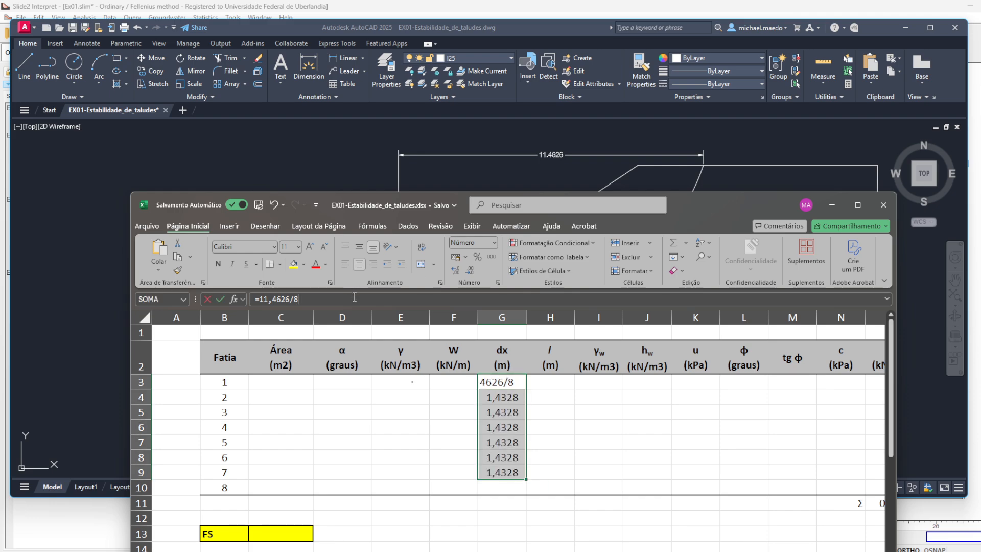
{"action": "key", "text": "Return"}
{"action": "key", "text": "Return"}
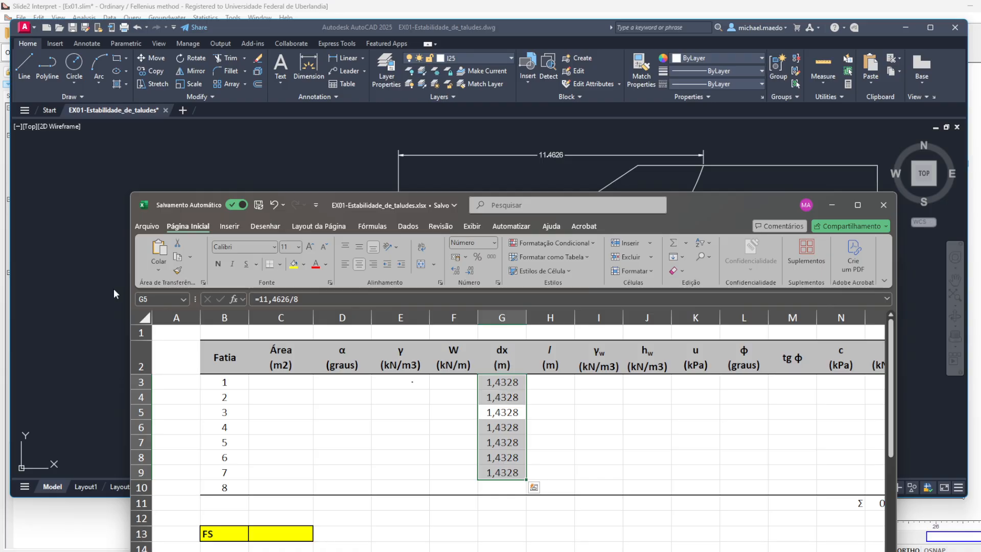
- Enter =11,4626/8 as the dx of slice 8 in G10 and show it with four decimals
{"action": "left_click", "coordinate": [490, 487]}
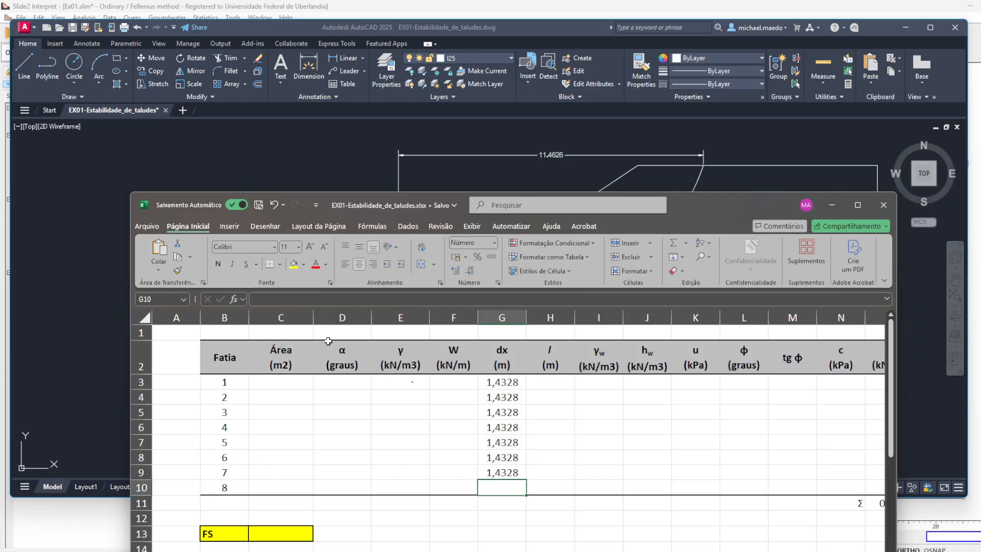
{"action": "left_click", "coordinate": [338, 298]}
{"action": "type", "text": "=11,4626/8"}
{"action": "key", "text": "Return"}
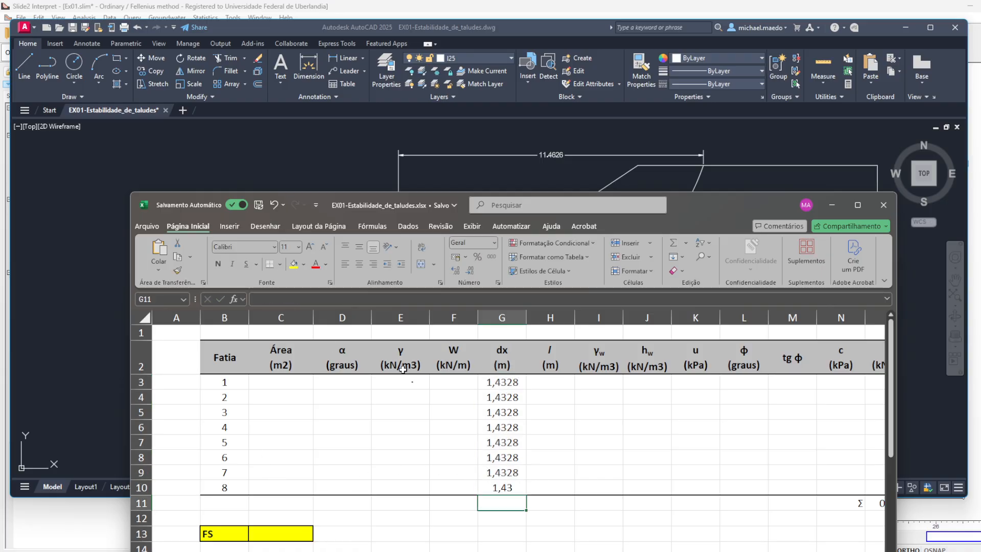
{"action": "left_click", "coordinate": [499, 485]}
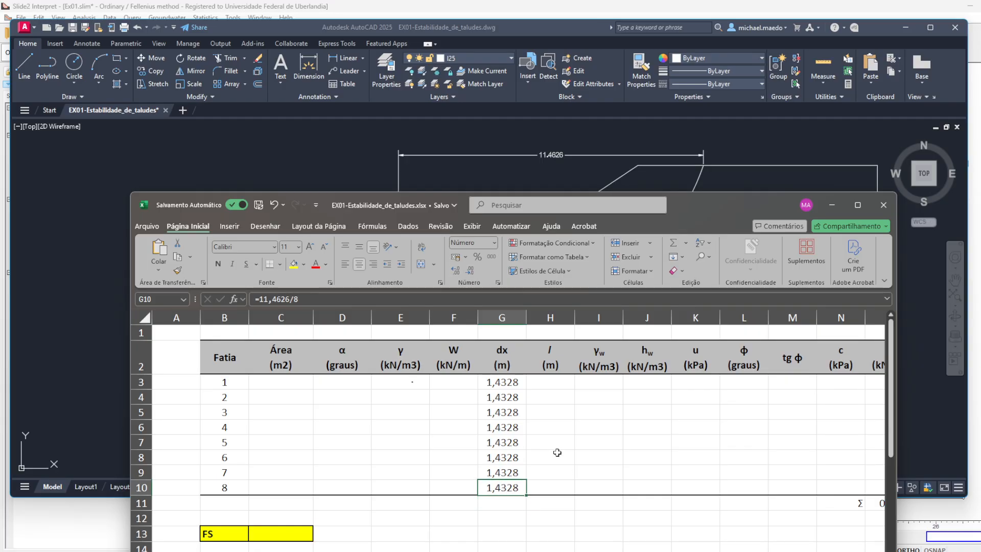
- Save the workbook after selecting the dx values, and move its window out of the way of the AutoCAD drawing
{"action": "left_click", "coordinate": [557, 453]}
{"action": "left_click_drag", "start_coordinate": [518, 382], "coordinate": [515, 492]}
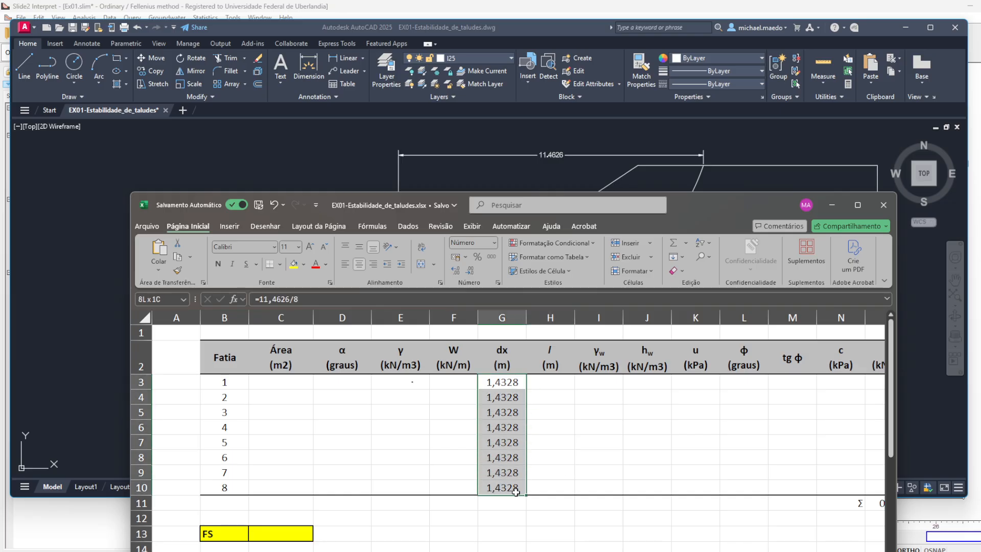
{"action": "left_click", "coordinate": [259, 205]}
{"action": "left_click_drag", "start_coordinate": [715, 205], "coordinate": [980, 349]}
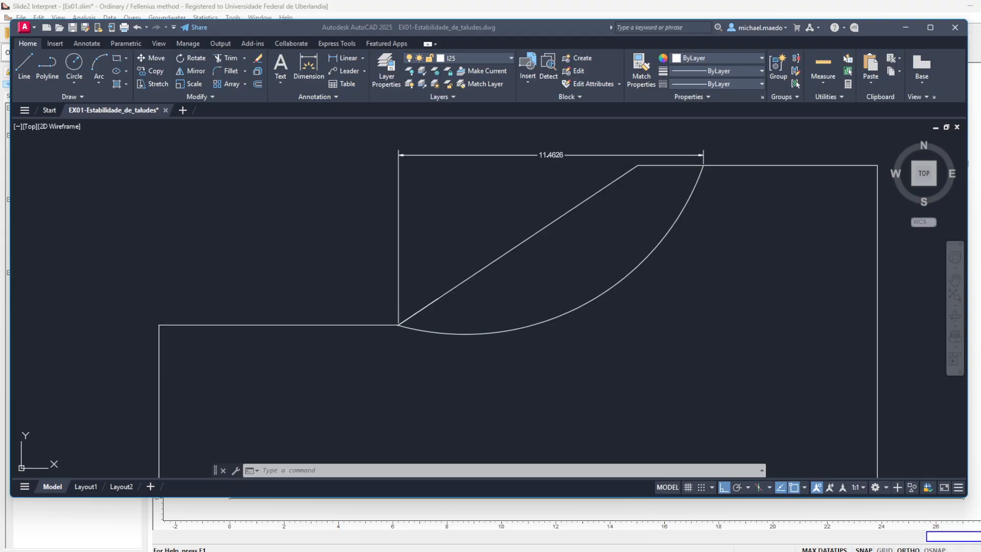
- Delete the horizontal dimension above the slope
{"action": "left_click", "coordinate": [547, 154]}
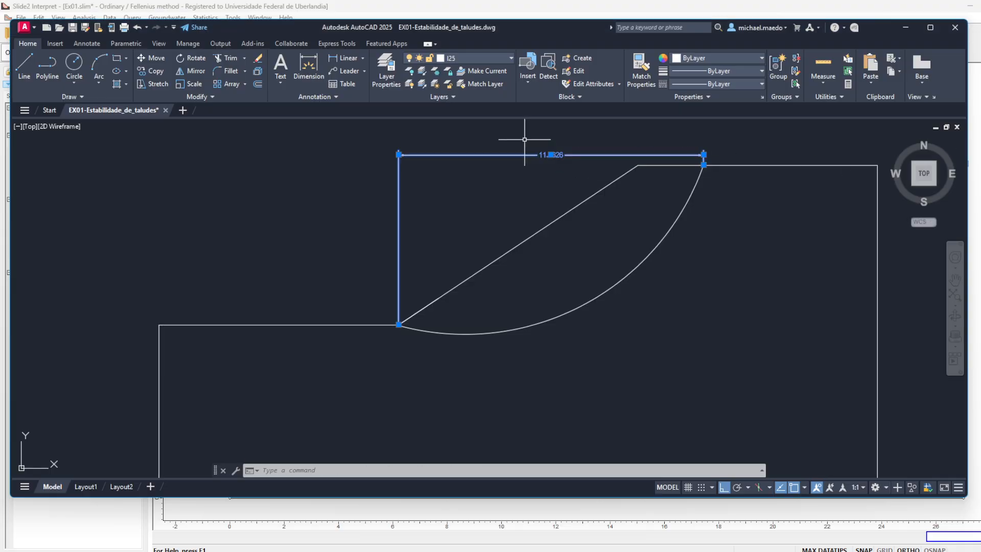
{"action": "key", "text": "Delete"}
{"action": "type", "text": "l"}
{"action": "key", "text": "Return"}
{"action": "left_click", "coordinate": [398, 324]}
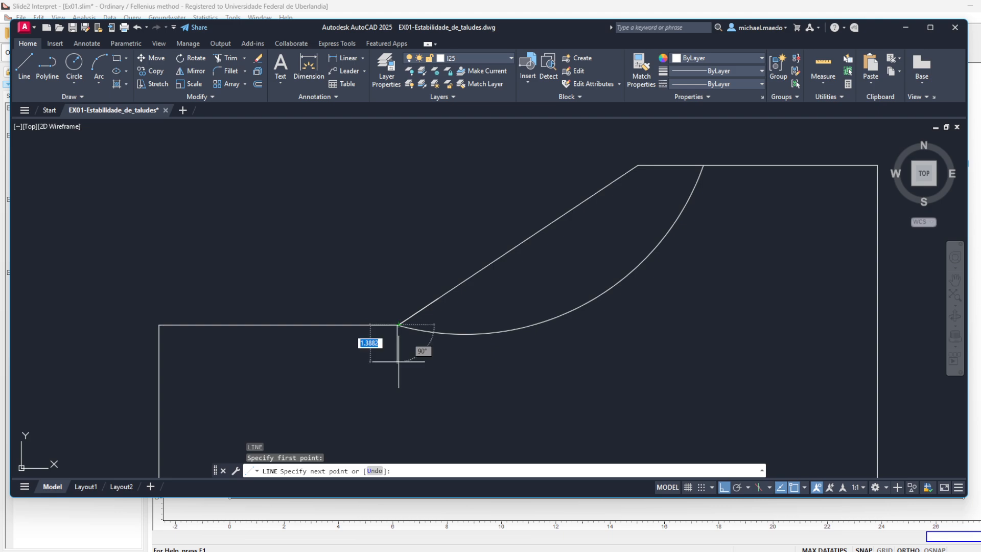
{"action": "key", "text": "Escape"}
- Draw a vertical line about 11.7 units long downward from the point where the slip circle meets the lower ground surface
{"action": "scroll", "coordinate": [400, 351], "scroll_direction": "up", "scroll_amount": 5}
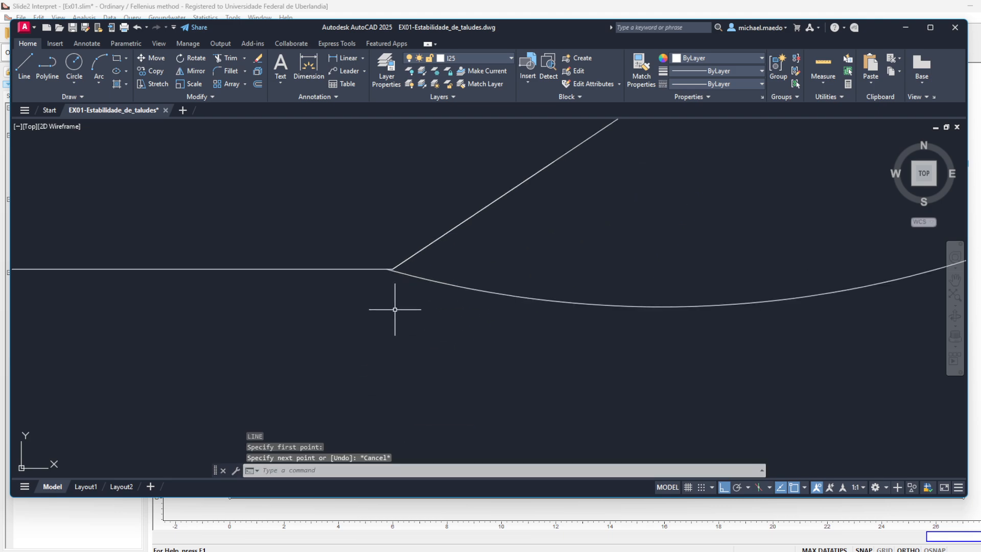
{"action": "scroll", "coordinate": [370, 322], "scroll_direction": "up", "scroll_amount": 3}
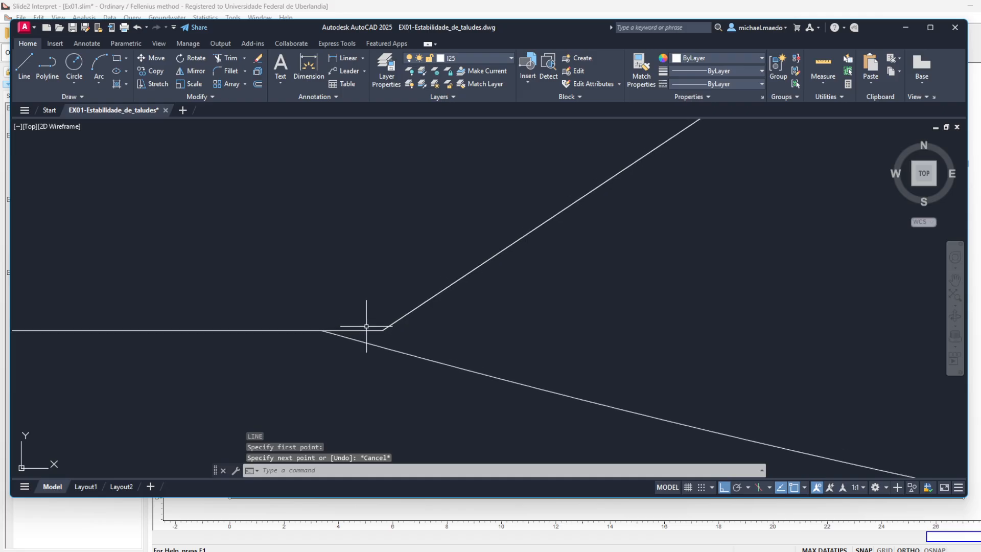
{"action": "scroll", "coordinate": [361, 333], "scroll_direction": "down", "scroll_amount": 5}
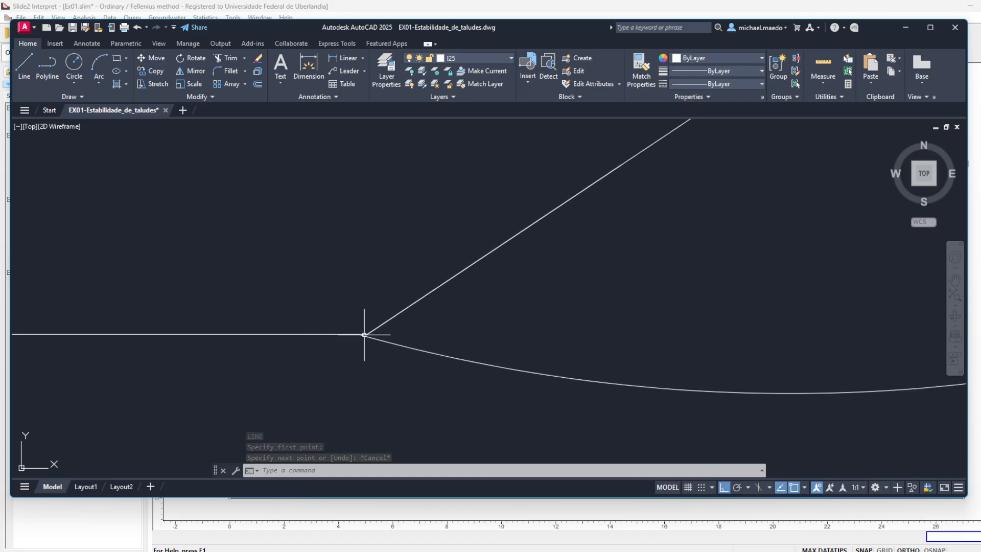
{"action": "scroll", "coordinate": [362, 334], "scroll_direction": "up", "scroll_amount": 5}
{"action": "left_click_drag", "start_coordinate": [307, 347], "coordinate": [401, 317]}
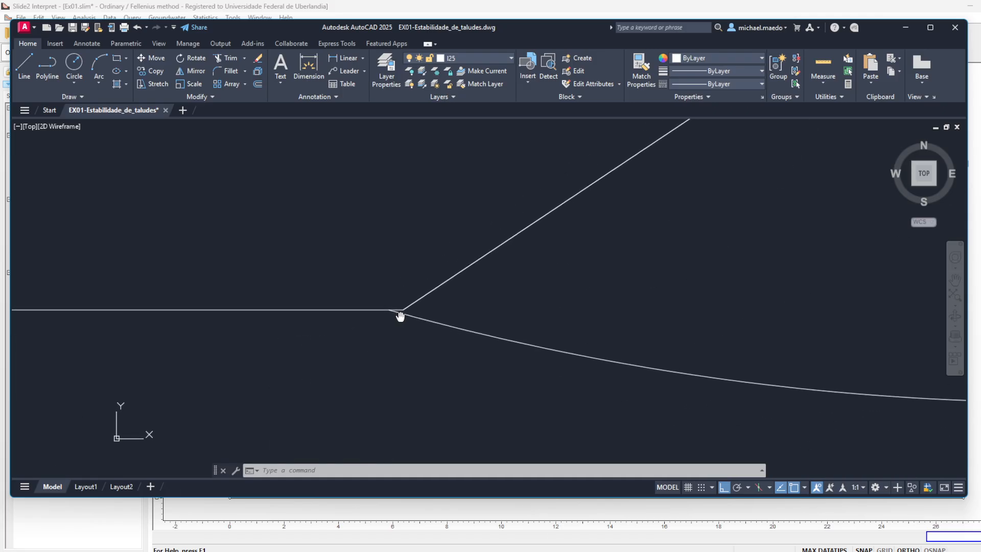
{"action": "scroll", "coordinate": [397, 318], "scroll_direction": "up", "scroll_amount": 6}
{"action": "key", "text": "l"}
{"action": "key", "text": "Return"}
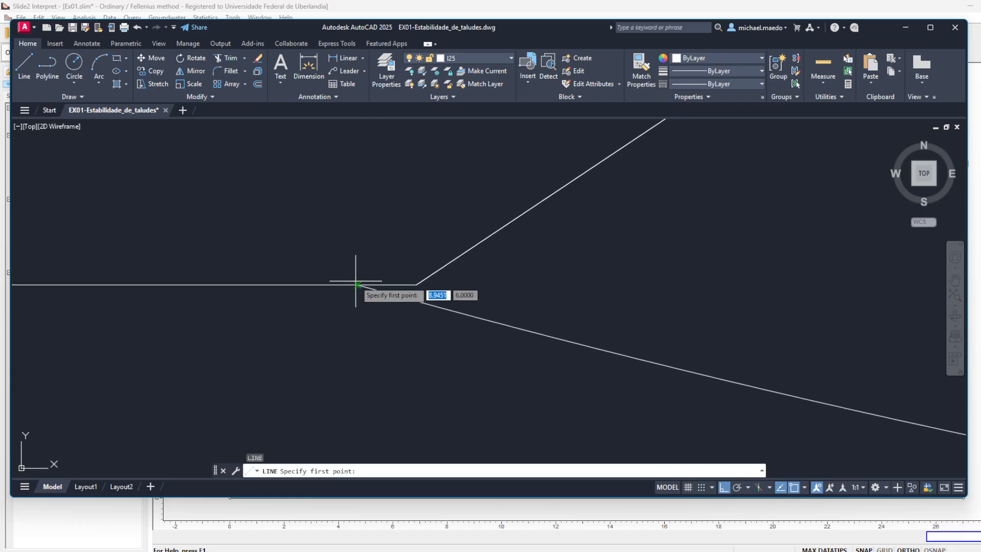
{"action": "left_click", "coordinate": [358, 285]}
{"action": "scroll", "coordinate": [358, 283], "scroll_direction": "down", "scroll_amount": 5}
{"action": "scroll", "coordinate": [357, 281], "scroll_direction": "down", "scroll_amount": 6}
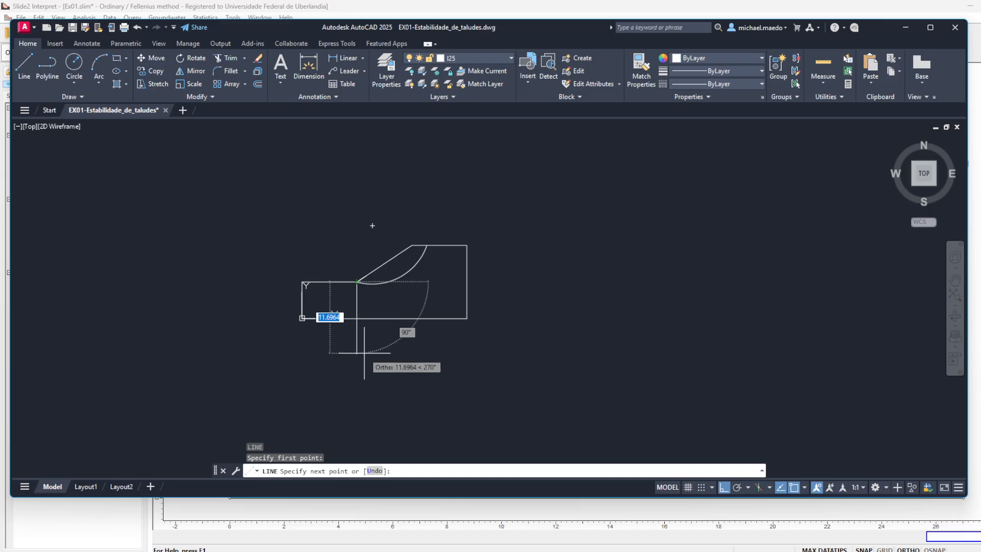
{"action": "left_click", "coordinate": [364, 353]}
{"action": "key", "text": "Return"}
- Copy the vertical line 1.4328 horizontally toward the slope to mark the end of slice 1
{"action": "left_click", "coordinate": [364, 299]}
{"action": "left_click", "coordinate": [352, 300]}
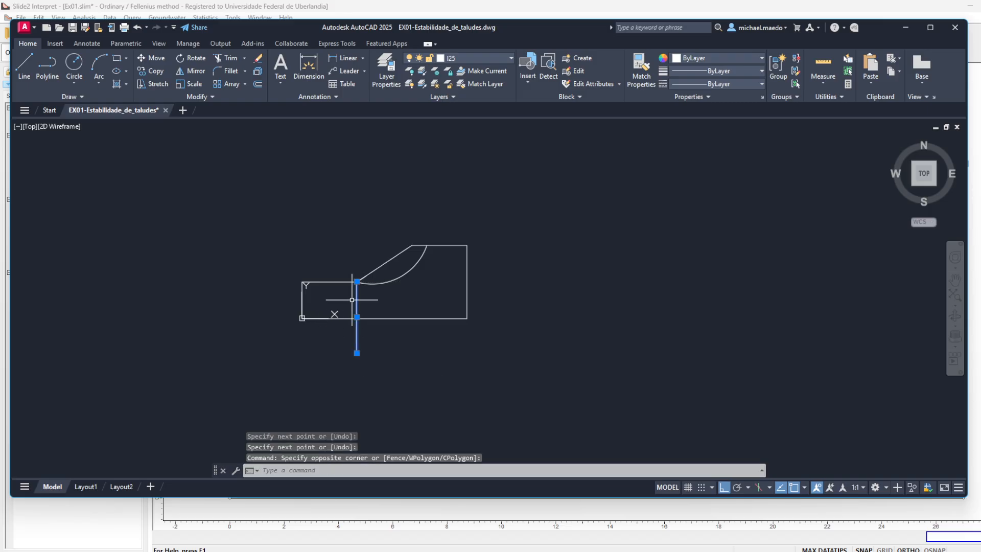
{"action": "type", "text": "o"}
{"action": "key", "text": "Return"}
{"action": "left_click", "coordinate": [406, 408]}
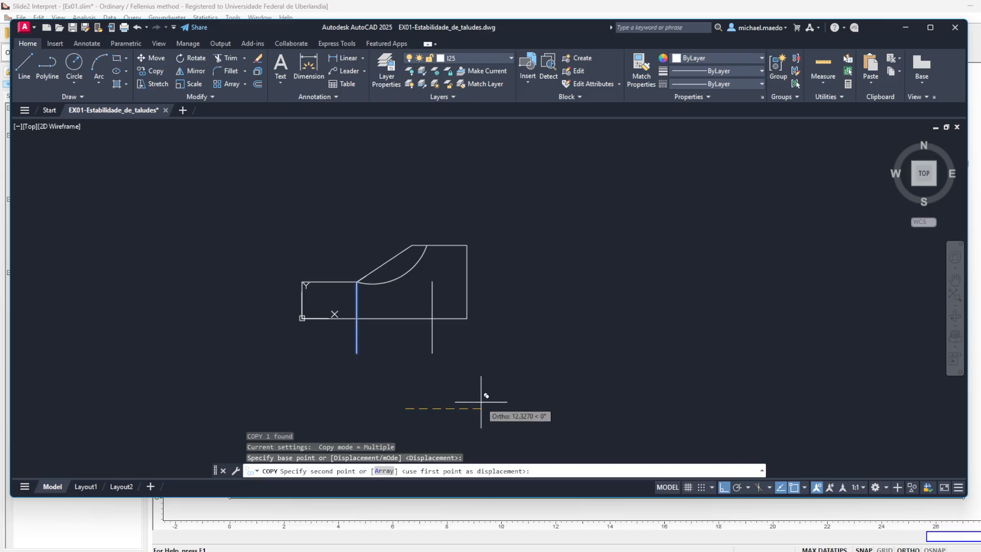
{"action": "type", "text": "1.43"}
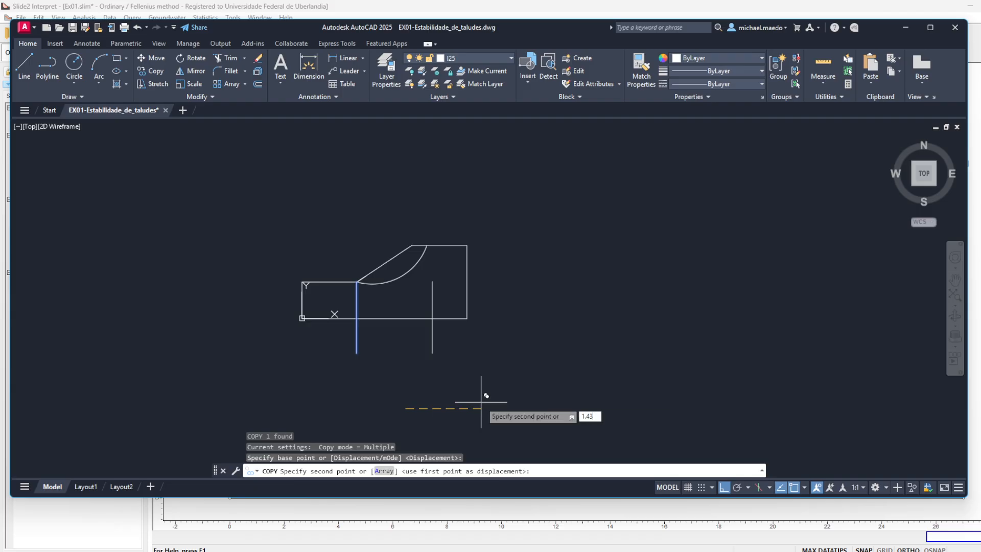
{"action": "type", "text": "28"}
{"action": "key", "text": "Return"}
{"action": "key", "text": "Return"}
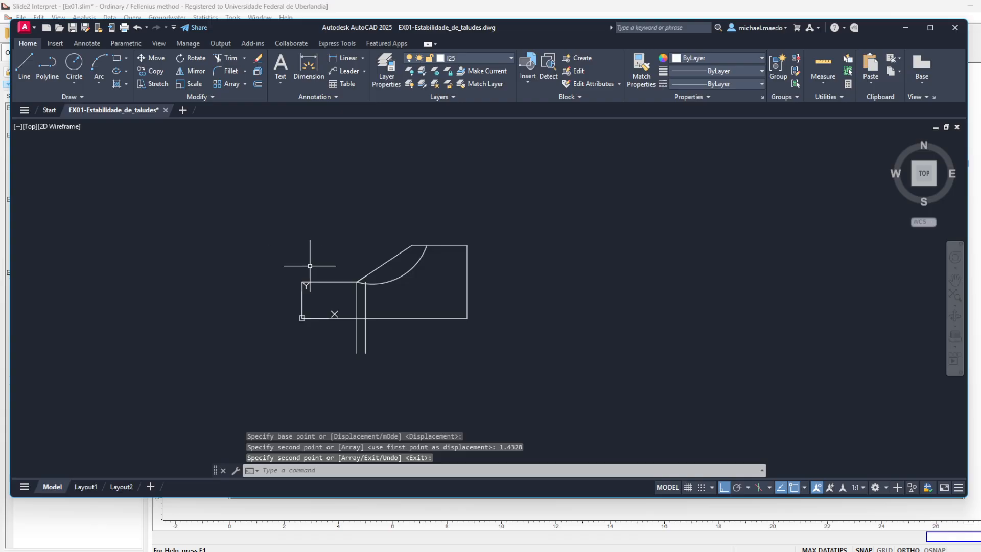
- Copy the second vertical line three more times at the same slice spacing, using the tops of the existing lines as reference points
{"action": "scroll", "coordinate": [355, 288], "scroll_direction": "up", "scroll_amount": 5}
{"action": "scroll", "coordinate": [387, 306], "scroll_direction": "up", "scroll_amount": 2}
{"action": "left_click", "coordinate": [429, 299]}
{"action": "left_click", "coordinate": [389, 331]}
{"action": "type", "text": "co"}
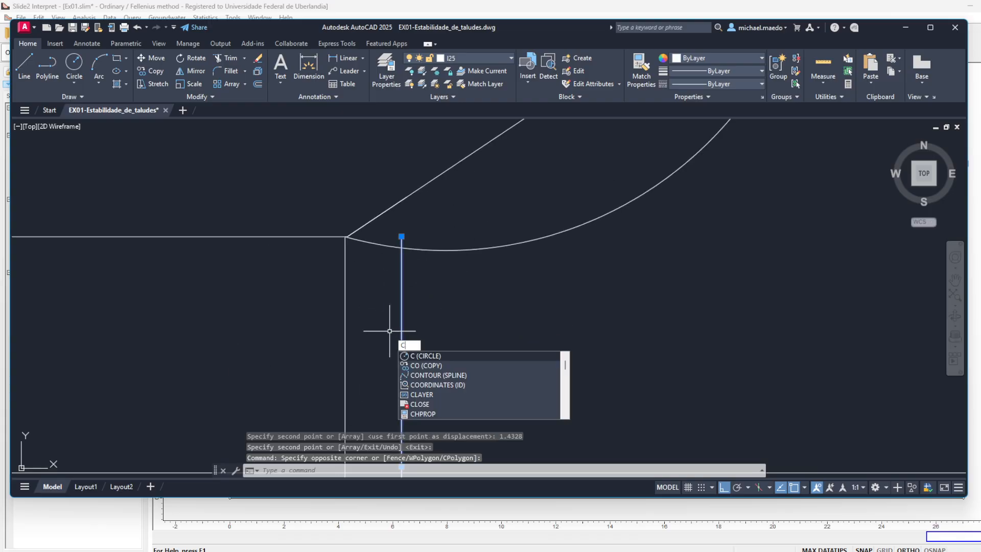
{"action": "key", "text": "Return"}
{"action": "scroll", "coordinate": [344, 234], "scroll_direction": "up", "scroll_amount": 4}
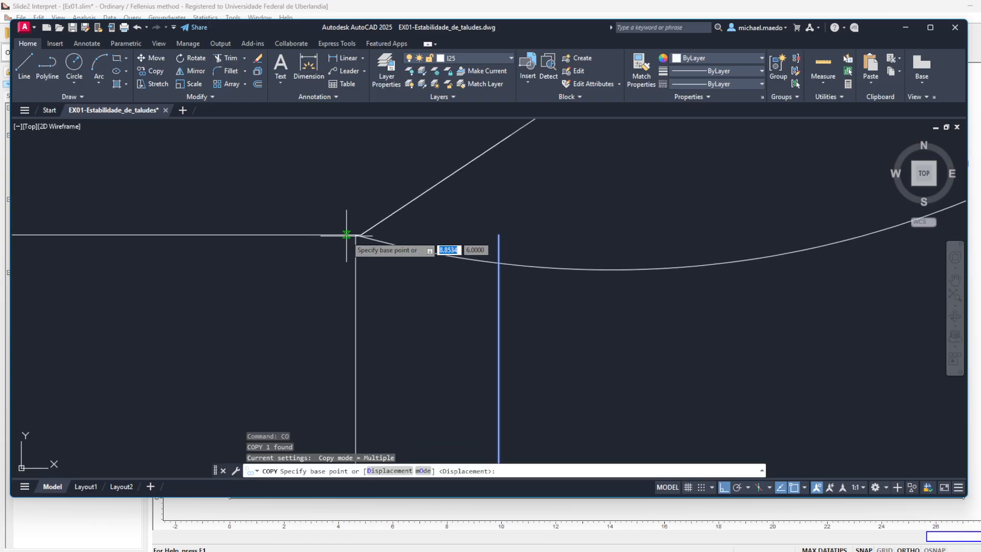
{"action": "left_click", "coordinate": [355, 235]}
{"action": "left_click", "coordinate": [499, 235]}
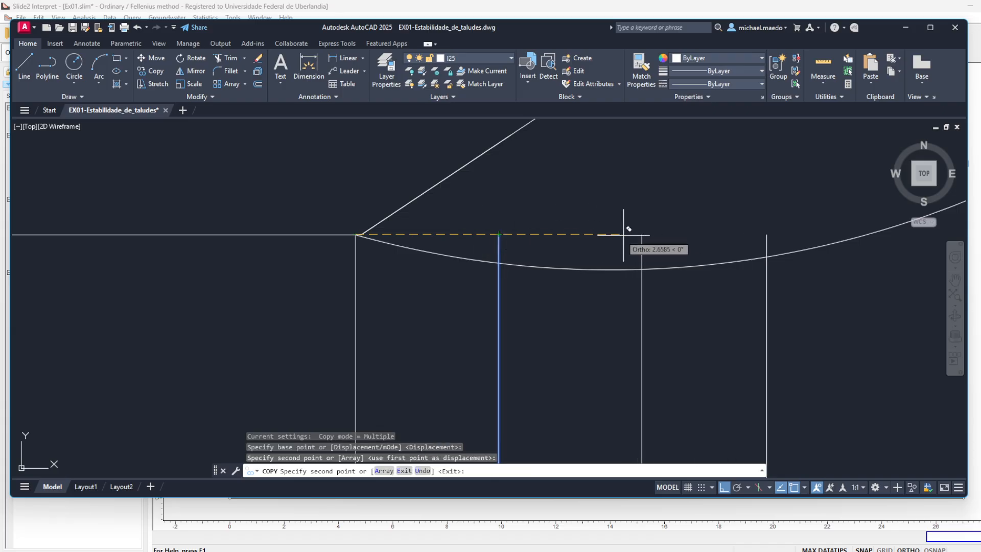
{"action": "left_click", "coordinate": [642, 235]}
{"action": "left_click", "coordinate": [785, 235]}
{"action": "key", "text": "Return"}
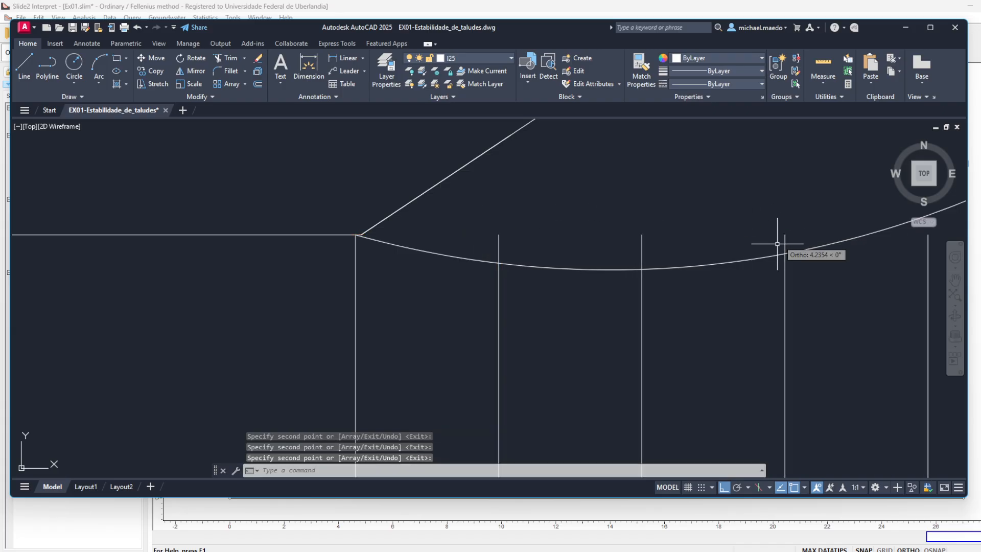
- Copy the four division lines twice, each time shifted by four slice widths, so they pass the slip circle's upper end
{"action": "scroll", "coordinate": [773, 245], "scroll_direction": "down", "scroll_amount": 5}
{"action": "left_click", "coordinate": [836, 282]}
{"action": "left_click", "coordinate": [700, 313]}
{"action": "type", "text": "co"}
{"action": "key", "text": "Return"}
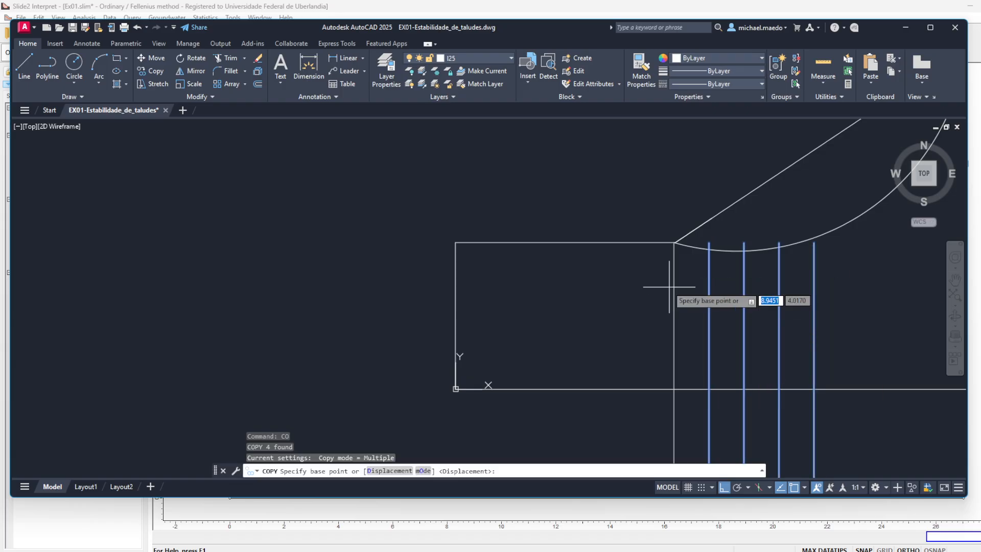
{"action": "scroll", "coordinate": [674, 243], "scroll_direction": "up", "scroll_amount": 4}
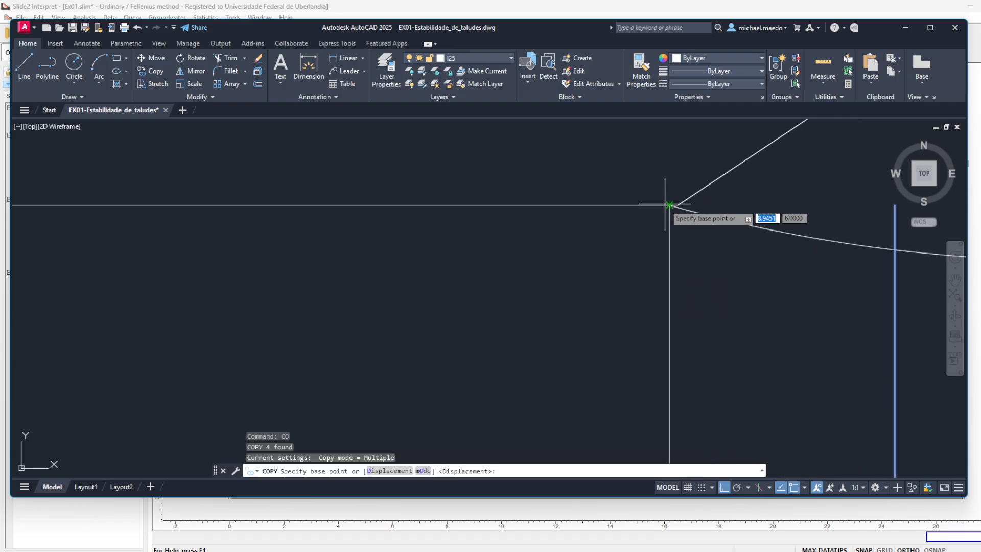
{"action": "left_click", "coordinate": [673, 242]}
{"action": "left_click_drag", "start_coordinate": [795, 205], "coordinate": [501, 215]}
{"action": "scroll", "coordinate": [502, 215], "scroll_direction": "down", "scroll_amount": 2}
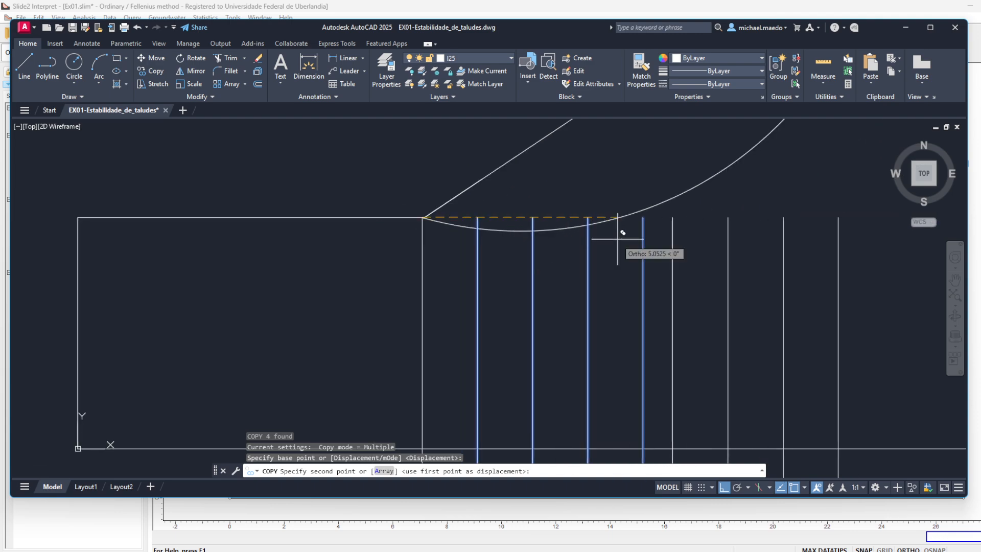
{"action": "left_click", "coordinate": [643, 217]}
{"action": "left_click_drag", "start_coordinate": [722, 199], "coordinate": [581, 291]}
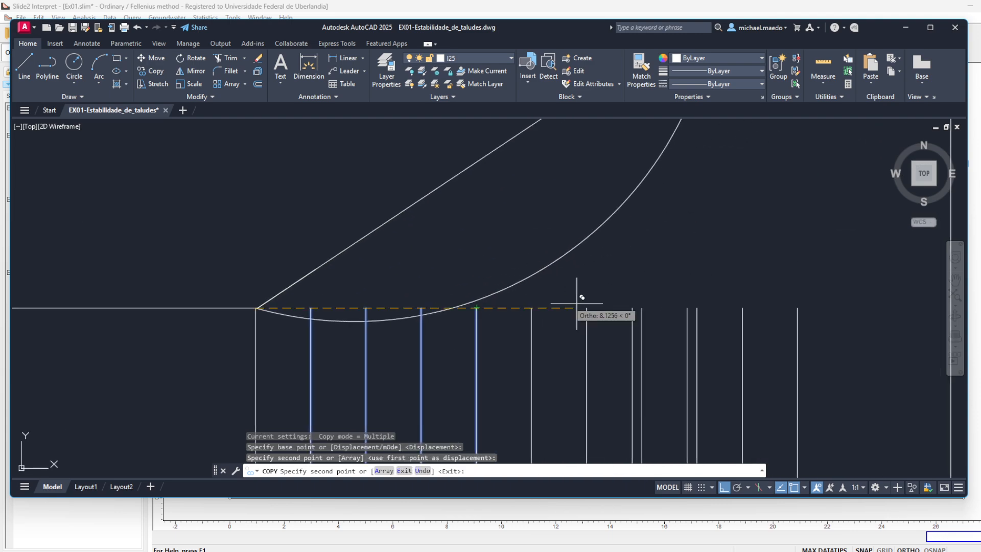
{"action": "left_click", "coordinate": [697, 307]}
{"action": "key", "text": "space"}
- Extend the division lines under the slip mass upward through the slip circle to the slope and crest surface
{"action": "scroll", "coordinate": [697, 307], "scroll_direction": "down", "scroll_amount": 3}
{"action": "type", "text": "ex"}
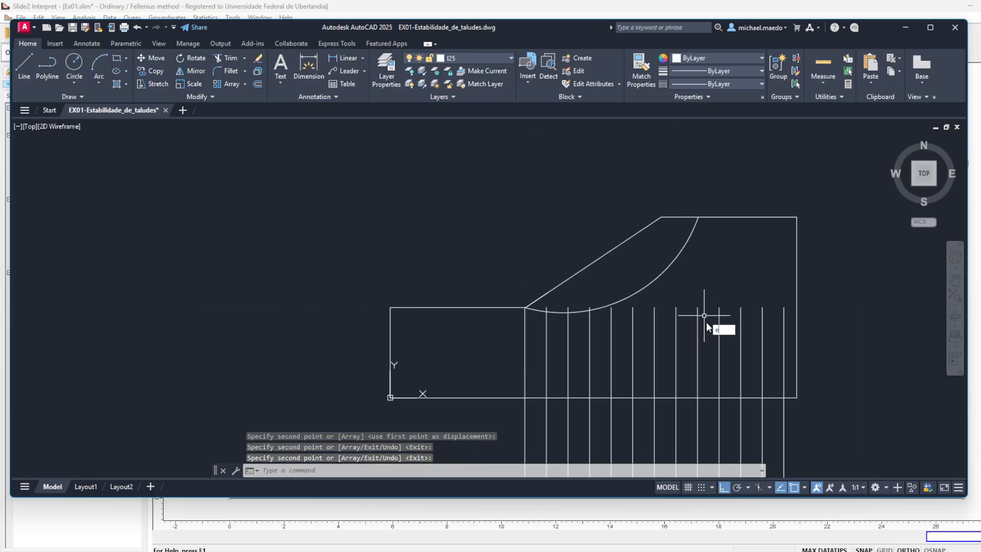
{"action": "key", "text": "space"}
{"action": "left_click", "coordinate": [704, 327]}
{"action": "left_click", "coordinate": [543, 351]}
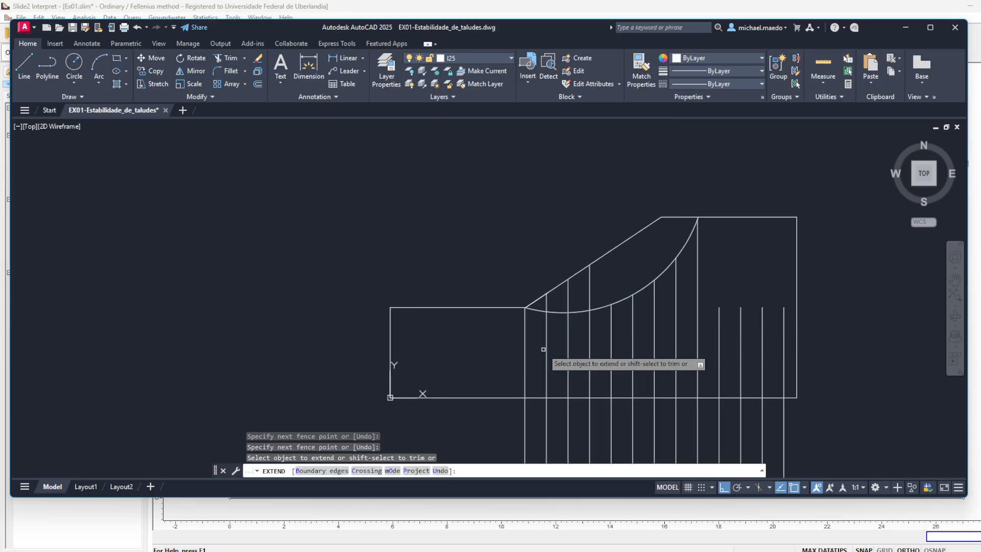
{"action": "left_click", "coordinate": [685, 335]}
{"action": "key", "text": "Return"}
{"action": "key", "text": "Escape"}
- Trim the division lines at the slip circle and erase the leftover vertical lines beneath and beyond it
{"action": "type", "text": "t"}
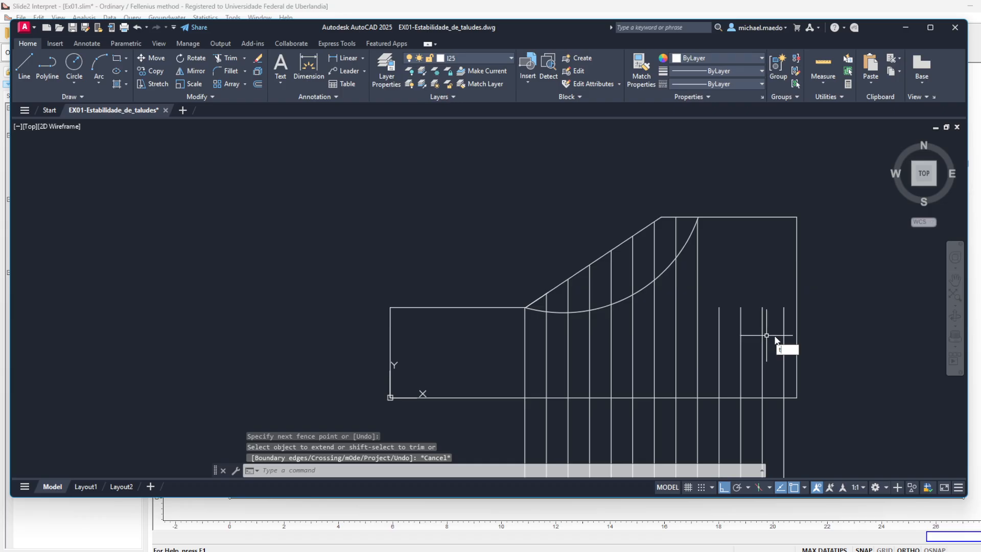
{"action": "type", "text": "r"}
{"action": "key", "text": "space"}
{"action": "left_click", "coordinate": [787, 342]}
{"action": "left_click", "coordinate": [501, 348]}
{"action": "key", "text": "Escape"}
{"action": "left_click_drag", "start_coordinate": [683, 329], "coordinate": [736, 181]}
{"action": "left_click", "coordinate": [866, 298]}
{"action": "left_click", "coordinate": [554, 420]}
{"action": "key", "text": "Delete"}
{"action": "left_click_drag", "start_coordinate": [576, 366], "coordinate": [469, 551]}
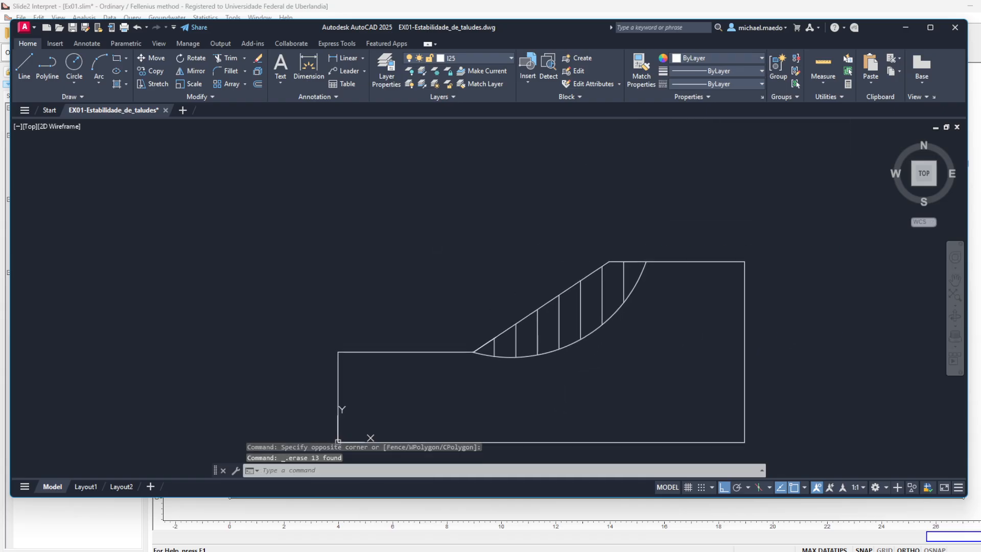
{"action": "left_click_drag", "start_coordinate": [621, 229], "coordinate": [621, 230]}
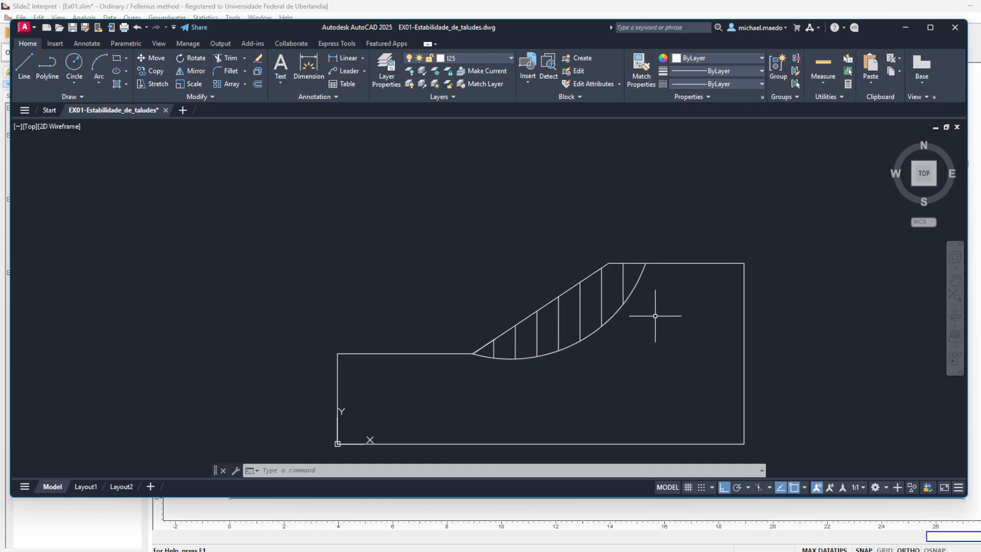
- Start an area measurement of slice 1, tracing its curved base from the slip circle's lower end to the first division line
{"action": "scroll", "coordinate": [525, 358], "scroll_direction": "up", "scroll_amount": 5}
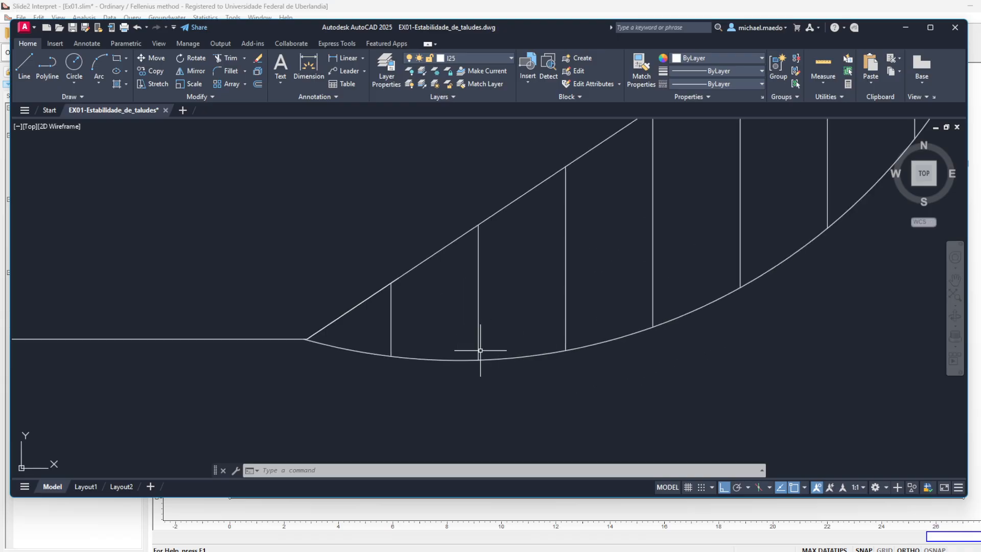
{"action": "type", "text": "rea"}
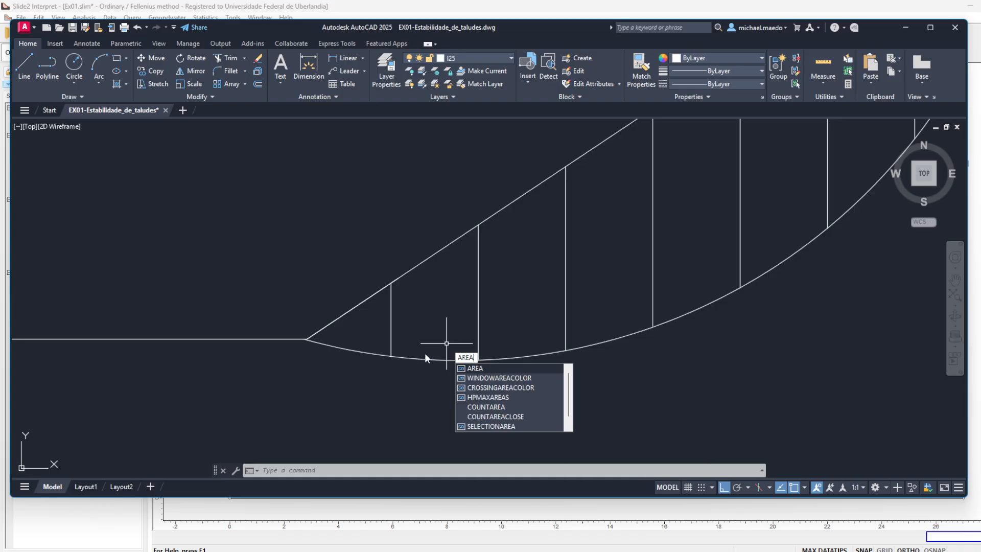
{"action": "key", "text": "Return"}
{"action": "scroll", "coordinate": [307, 339], "scroll_direction": "up", "scroll_amount": 3}
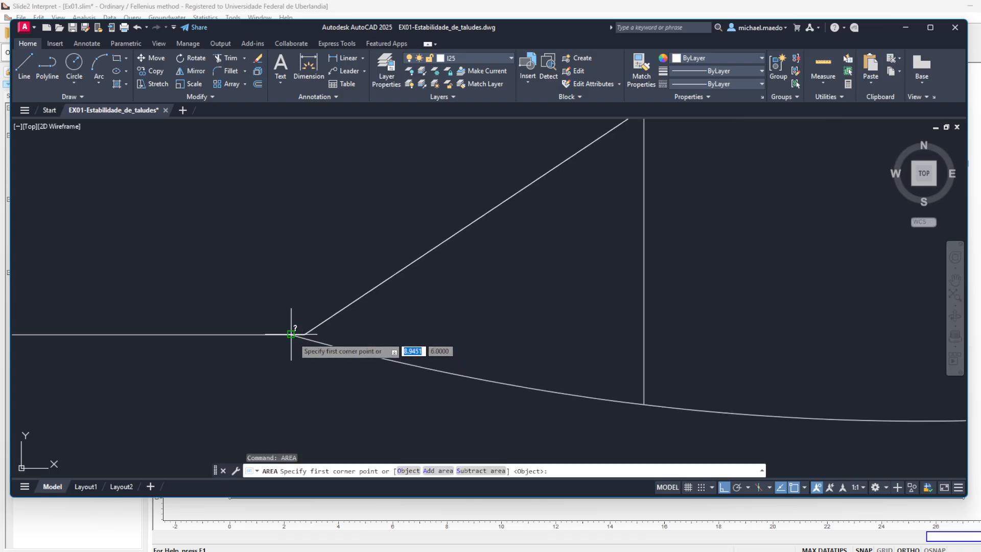
{"action": "left_click", "coordinate": [291, 334]}
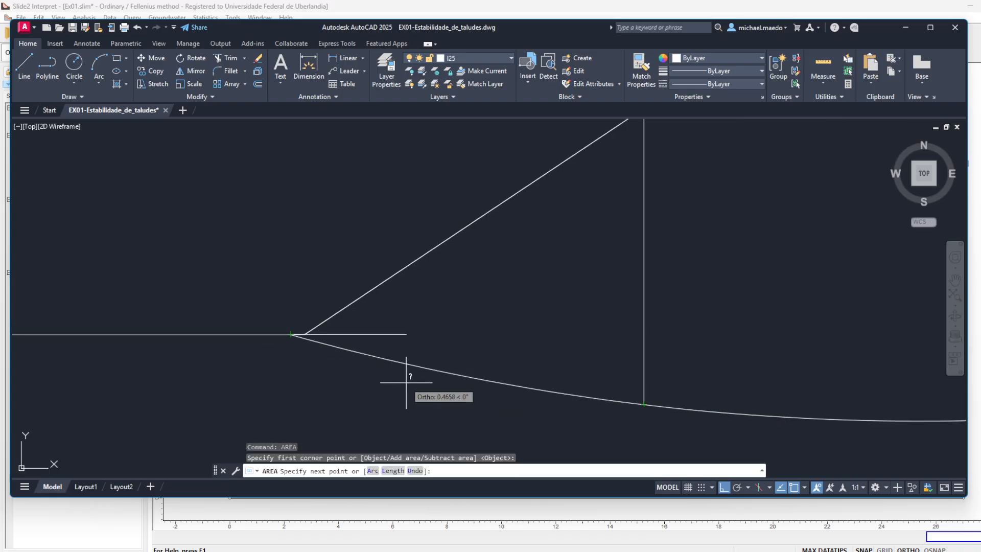
{"action": "left_click", "coordinate": [402, 365]}
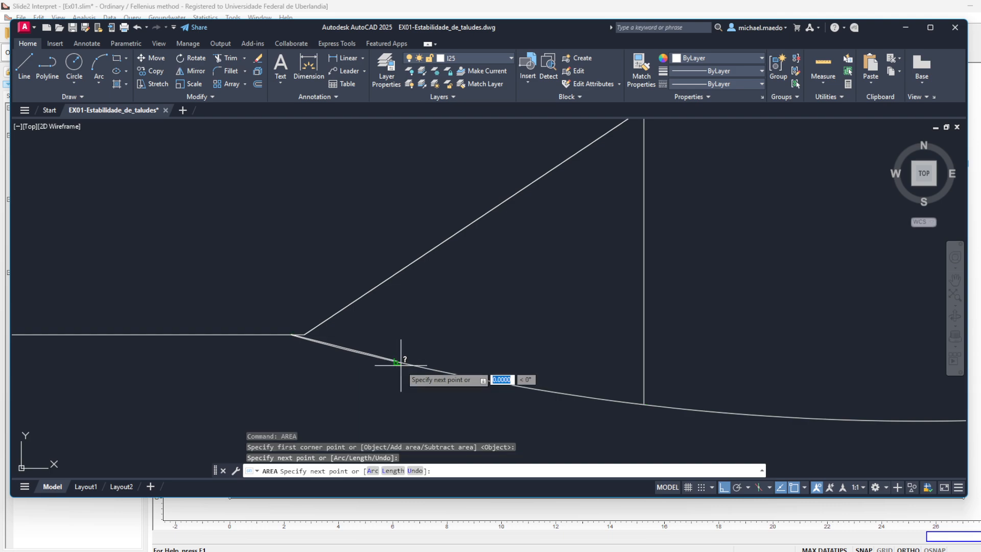
{"action": "left_click", "coordinate": [543, 389]}
{"action": "left_click", "coordinate": [644, 404]}
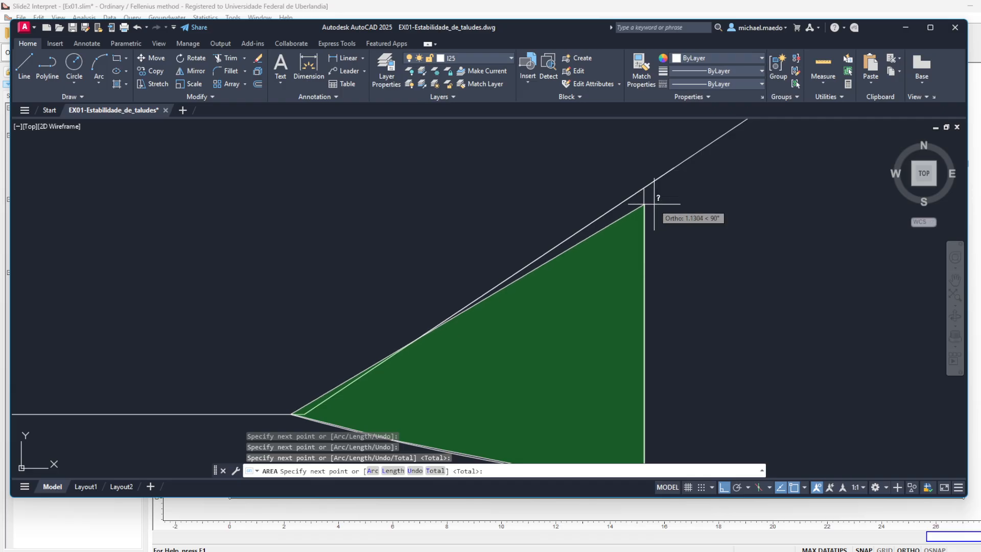
{"action": "left_click", "coordinate": [642, 189]}
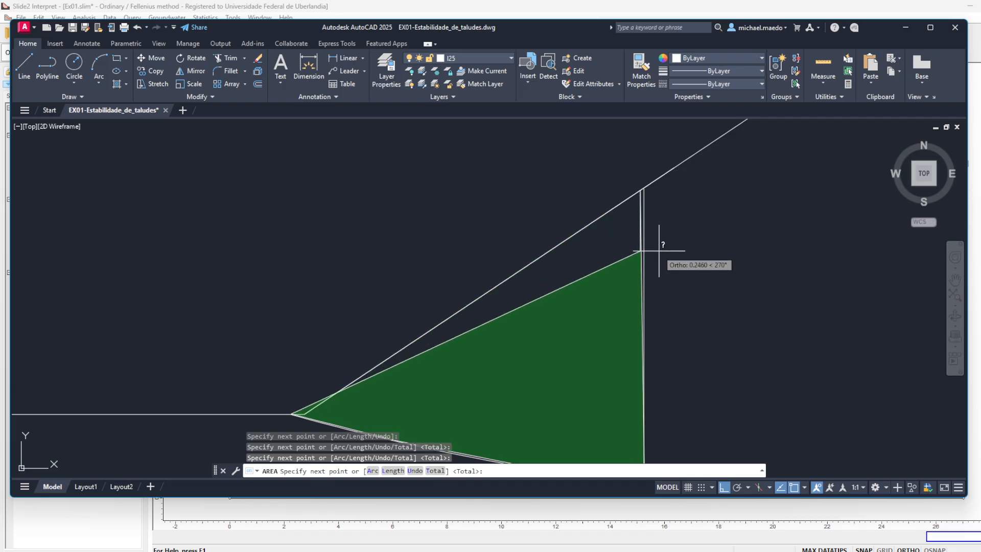
{"action": "type", "text": "u"}
{"action": "key", "text": "Return"}
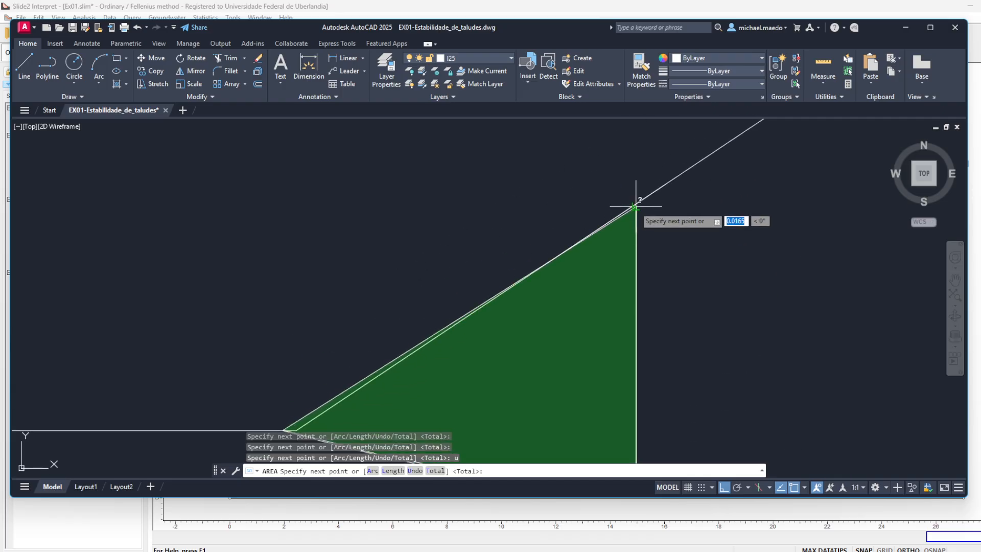
{"action": "left_click", "coordinate": [636, 206]}
{"action": "type", "text": "u"}
{"action": "key", "text": "Return"}
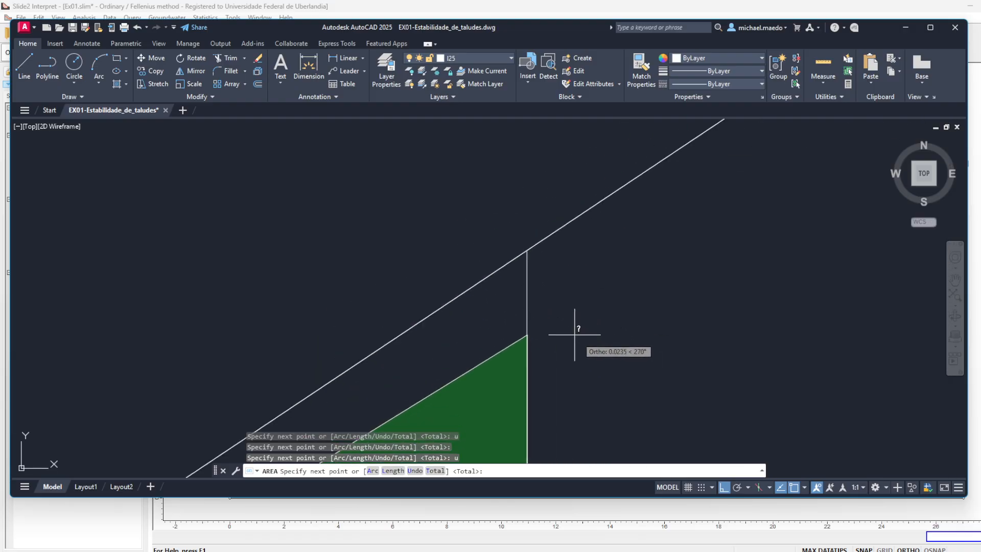
- Finish the slice 1 area measurement by tracing up the first division line and back along the slope to the toe
{"action": "left_click", "coordinate": [527, 252]}
{"action": "scroll", "coordinate": [438, 383], "scroll_direction": "down", "scroll_amount": 4}
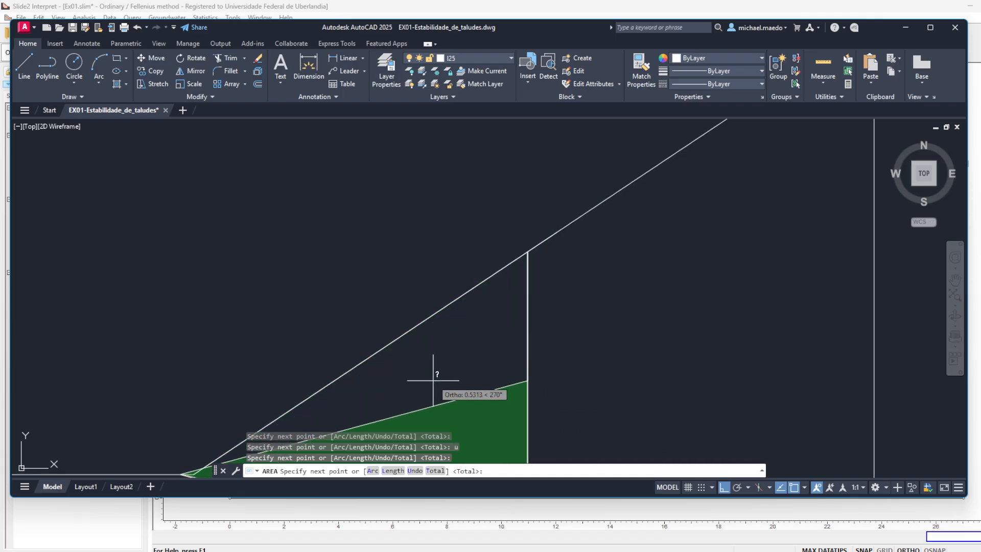
{"action": "scroll", "coordinate": [400, 361], "scroll_direction": "up", "scroll_amount": 7}
{"action": "left_click", "coordinate": [357, 371]}
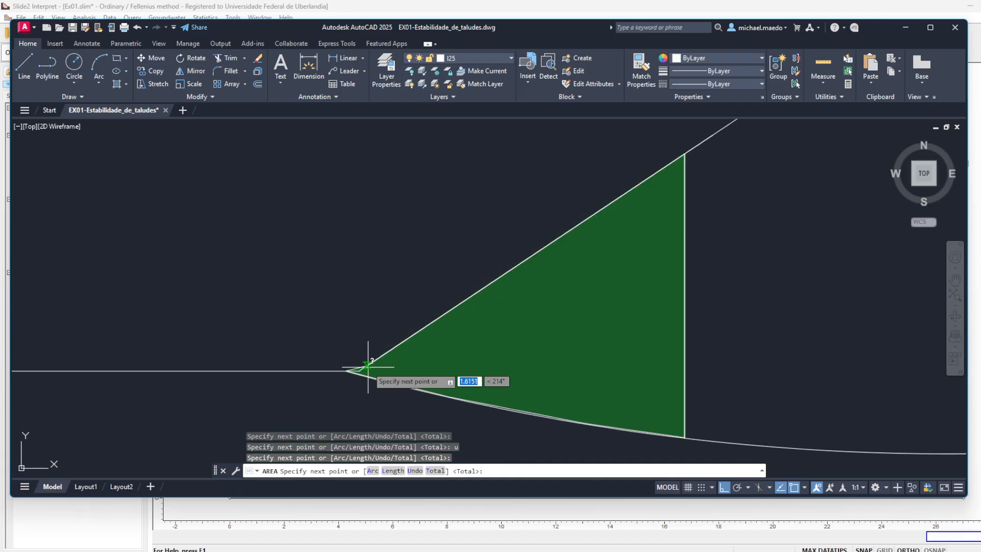
{"action": "scroll", "coordinate": [458, 381], "scroll_direction": "down", "scroll_amount": 2}
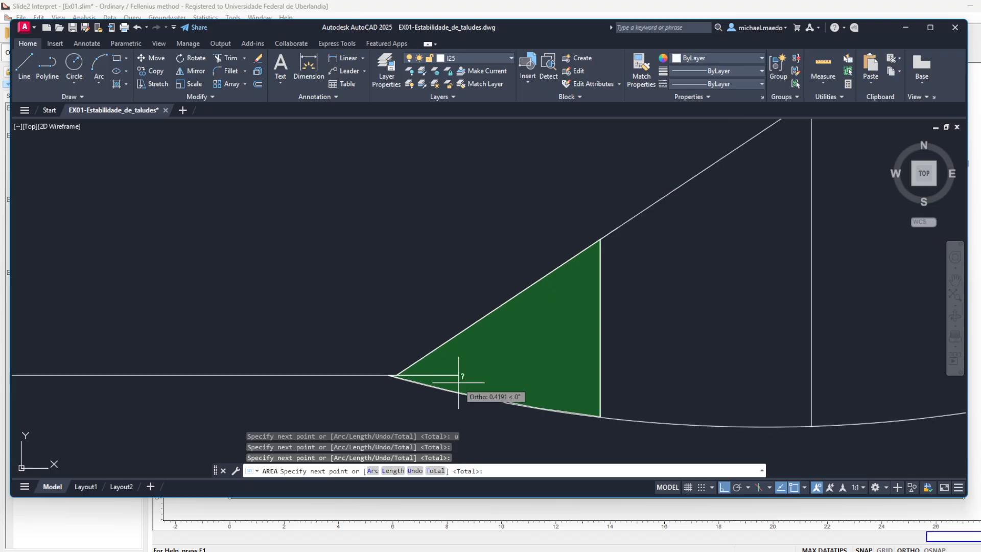
{"action": "key", "text": "Return"}
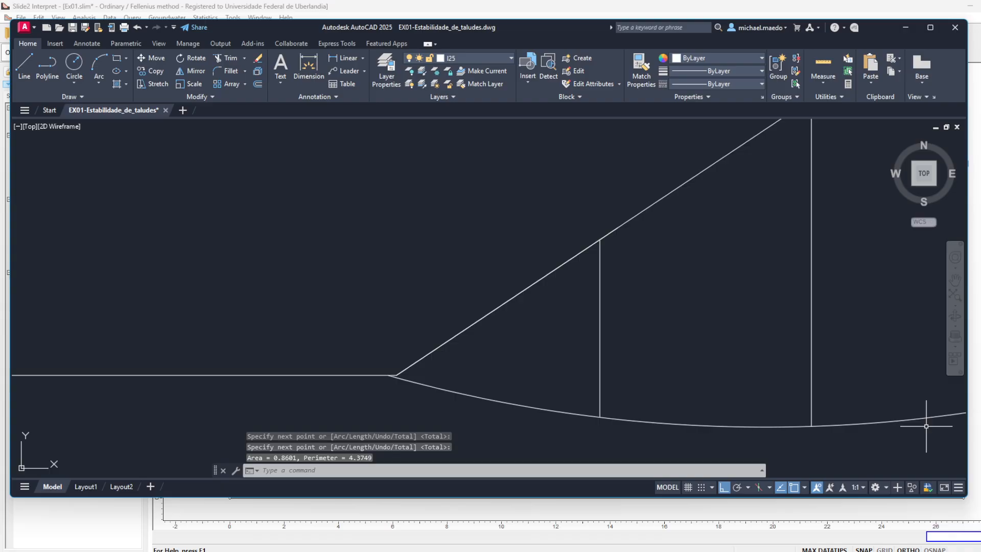
- Switch to the Excel workbook and enter 0,8601 as the area of slice 1
{"action": "key", "text": "alt+Tab"}
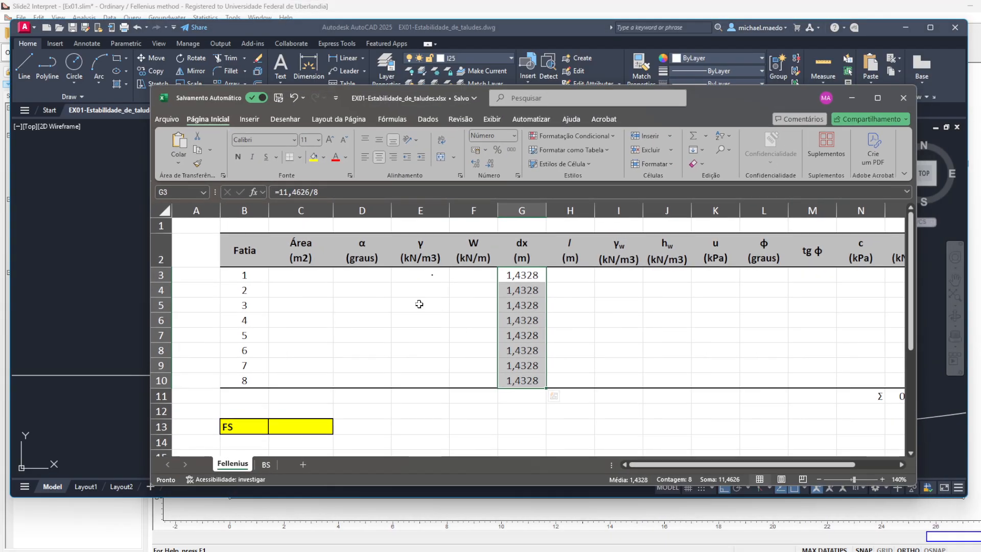
{"action": "left_click", "coordinate": [306, 278]}
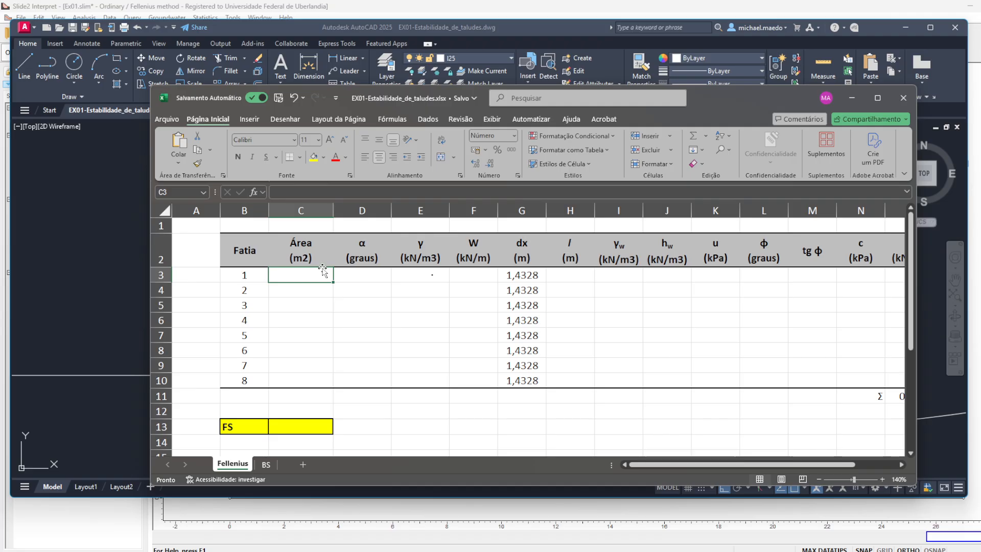
{"action": "type", "text": "0,"}
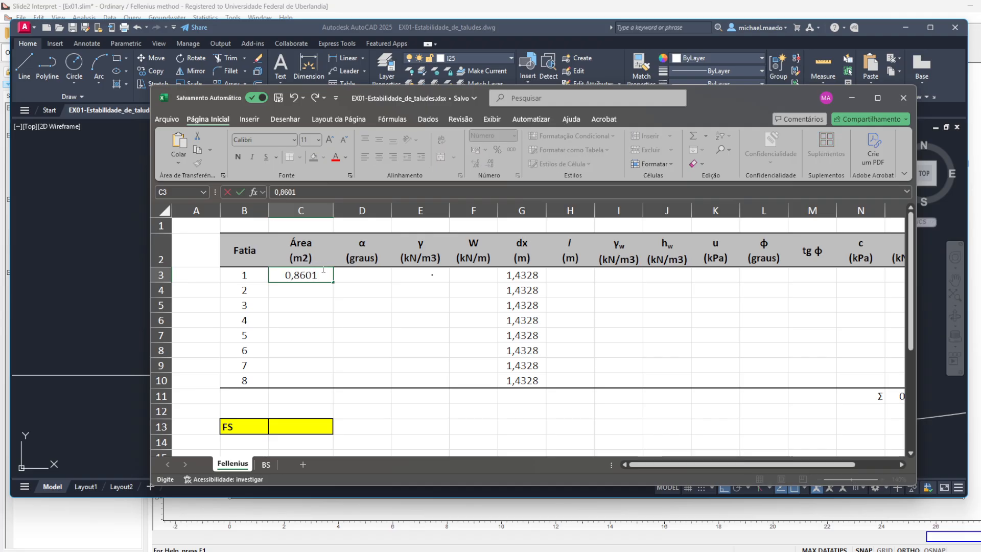
{"action": "type", "text": "8601"}
{"action": "key", "text": "Return"}
- Format the slice rows from the area column through the T column (C3:P10) with four decimal places
{"action": "left_click_drag", "start_coordinate": [320, 273], "coordinate": [317, 380]}
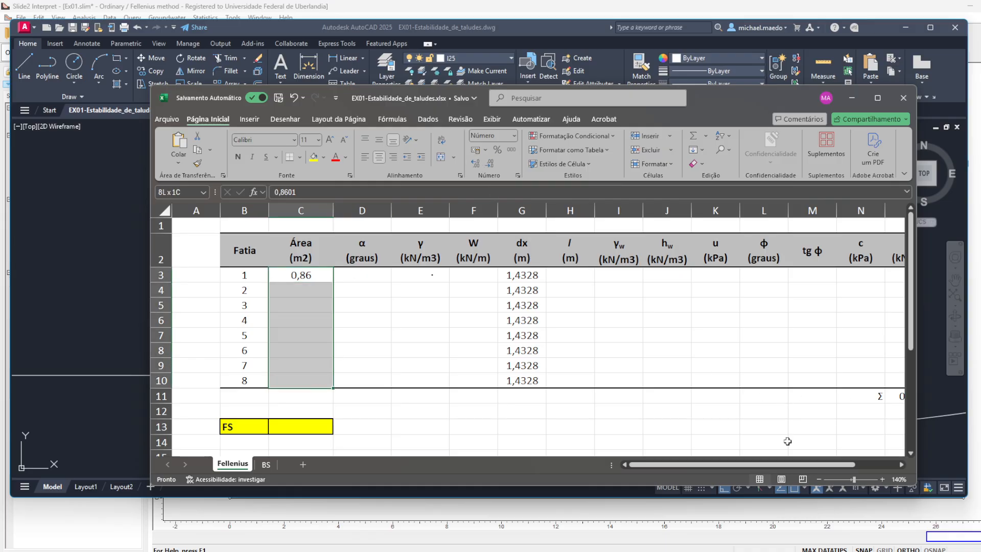
{"action": "scroll", "coordinate": [790, 381], "scroll_direction": "down", "scroll_amount": 2}
{"action": "left_click", "coordinate": [818, 348], "text": "shift"}
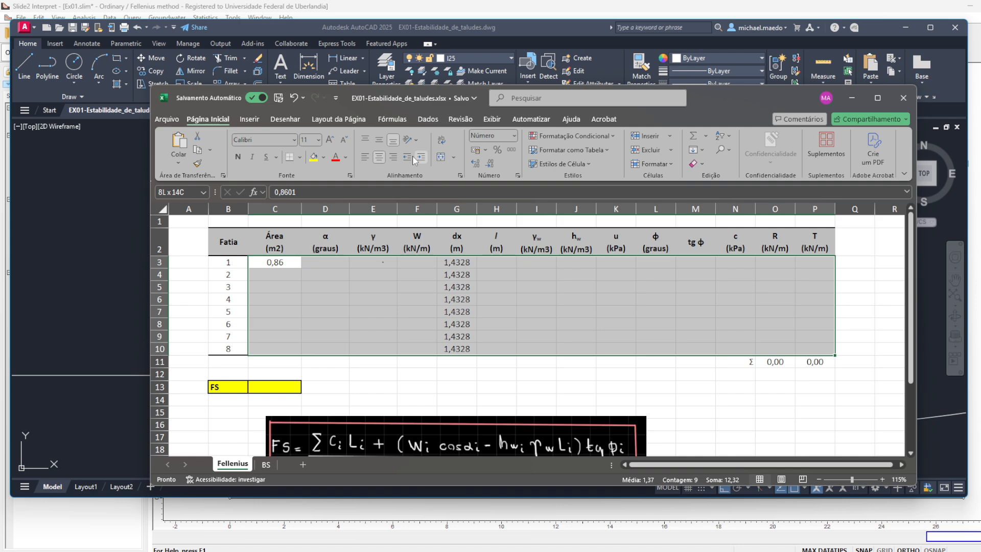
{"action": "left_click", "coordinate": [479, 167]}
{"action": "left_click", "coordinate": [480, 166]}
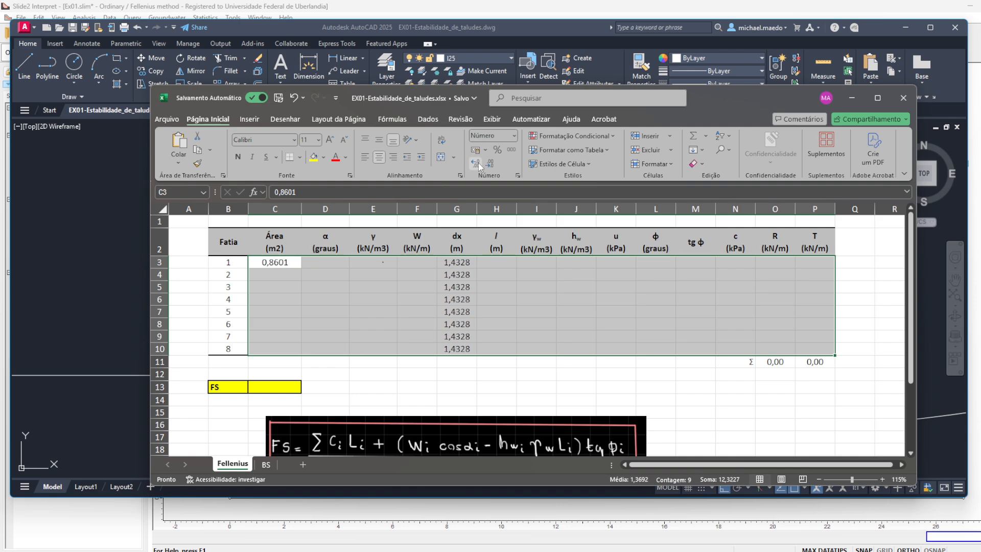
{"action": "left_click", "coordinate": [457, 264]}
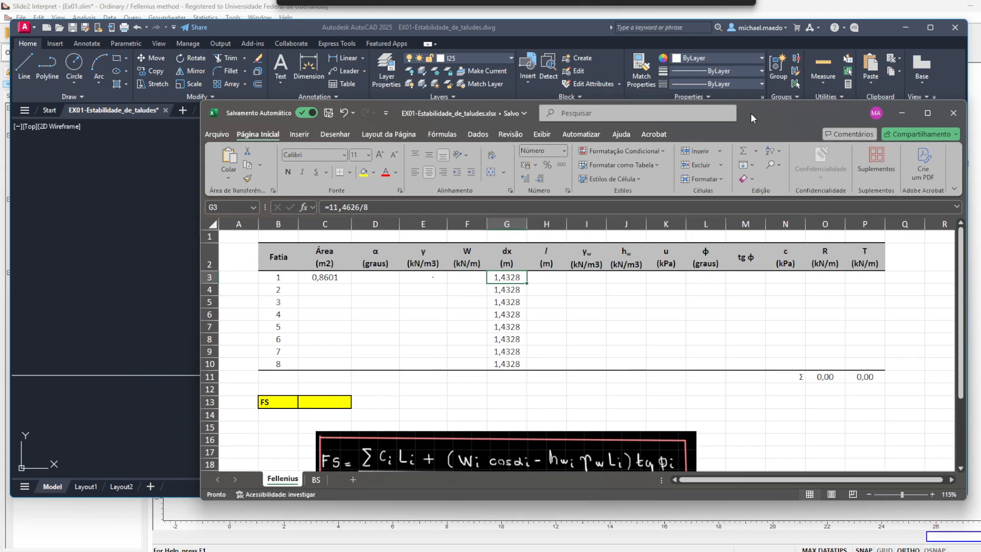
- Move the Excel window lower so the AutoCAD drawing and the slice table can be seen together
{"action": "left_click_drag", "start_coordinate": [700, 98], "coordinate": [695, 148]}
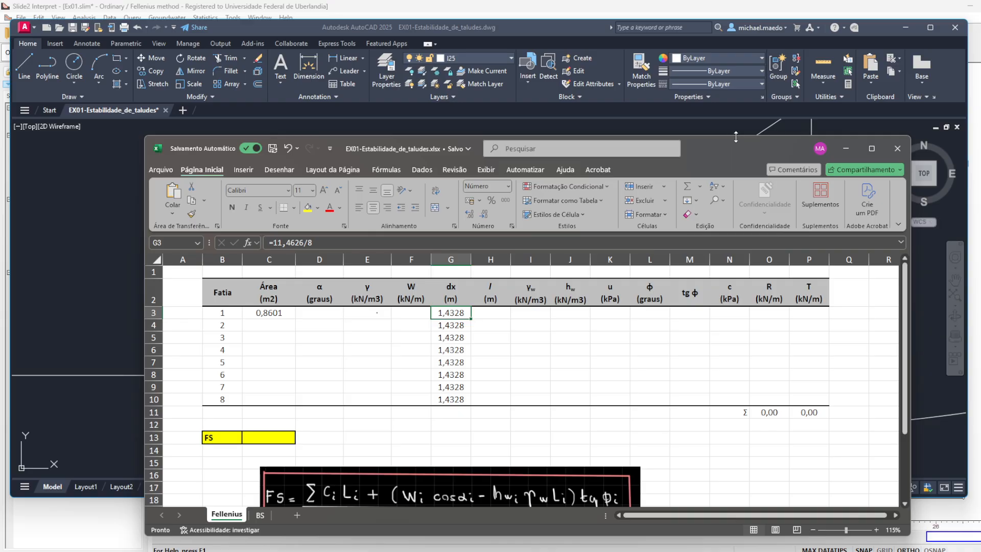
{"action": "left_click_drag", "start_coordinate": [730, 149], "coordinate": [702, 266]}
{"action": "left_click_drag", "start_coordinate": [707, 294], "coordinate": [708, 300]}
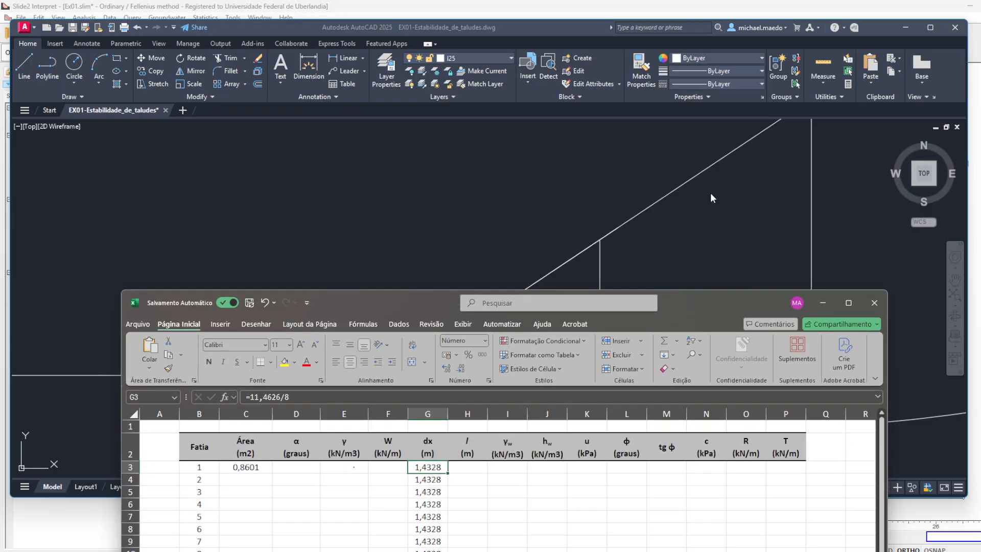
- Switch to AutoCAD and measure the area of slice 2, following its curved base, second division line and slope surface
{"action": "left_click", "coordinate": [596, 194]}
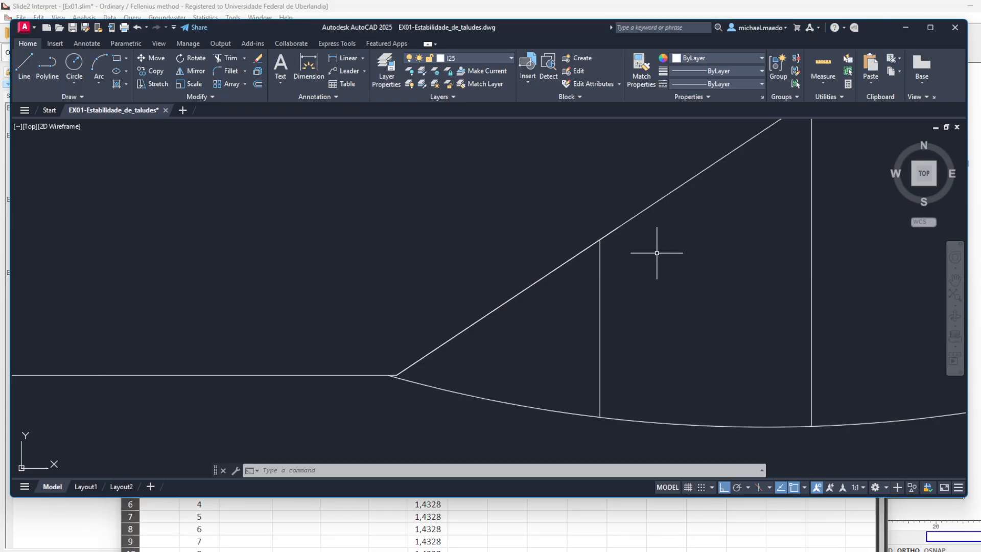
{"action": "left_click_drag", "start_coordinate": [798, 298], "coordinate": [684, 294]}
{"action": "type", "text": "area"}
{"action": "key", "text": "Return"}
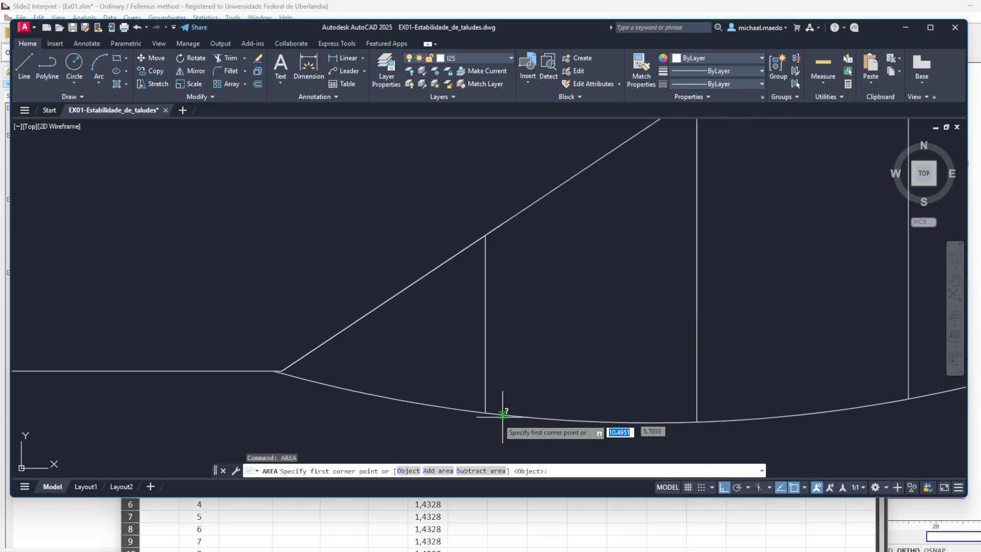
{"action": "left_click", "coordinate": [486, 412]}
{"action": "left_click", "coordinate": [588, 418]}
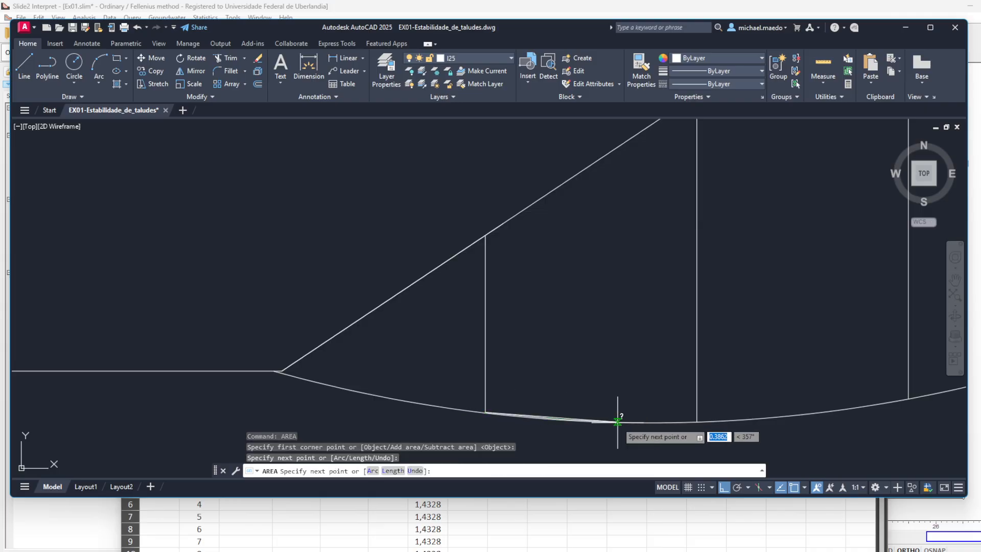
{"action": "left_click", "coordinate": [664, 421]}
{"action": "left_click", "coordinate": [697, 421]}
{"action": "left_click_drag", "start_coordinate": [699, 327], "coordinate": [699, 401]}
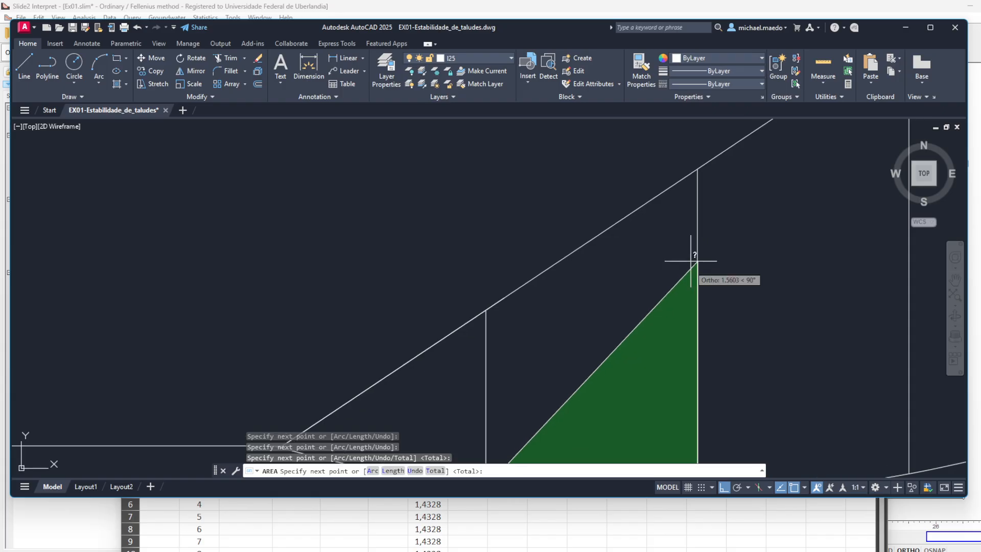
{"action": "left_click", "coordinate": [696, 169]}
{"action": "left_click", "coordinate": [485, 310]}
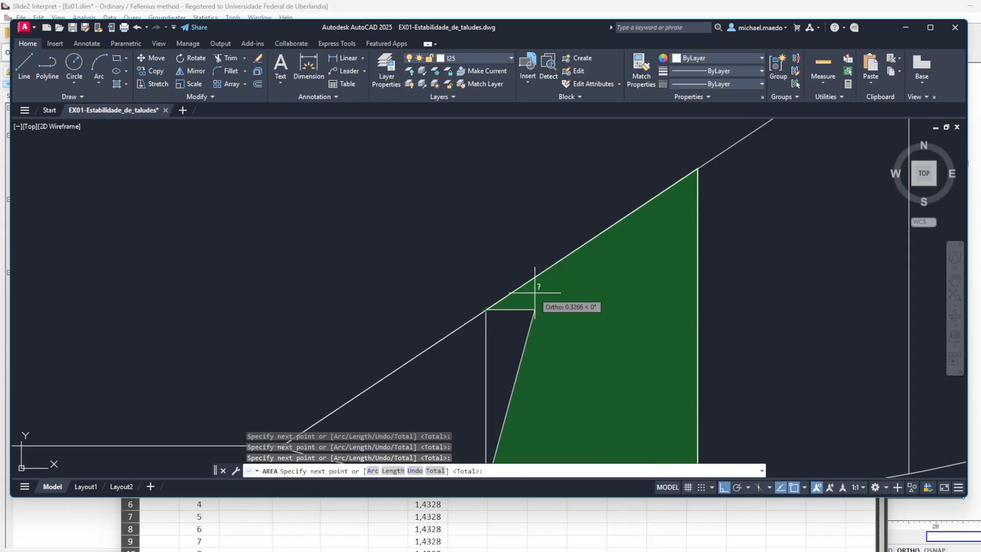
{"action": "key", "text": "Return"}
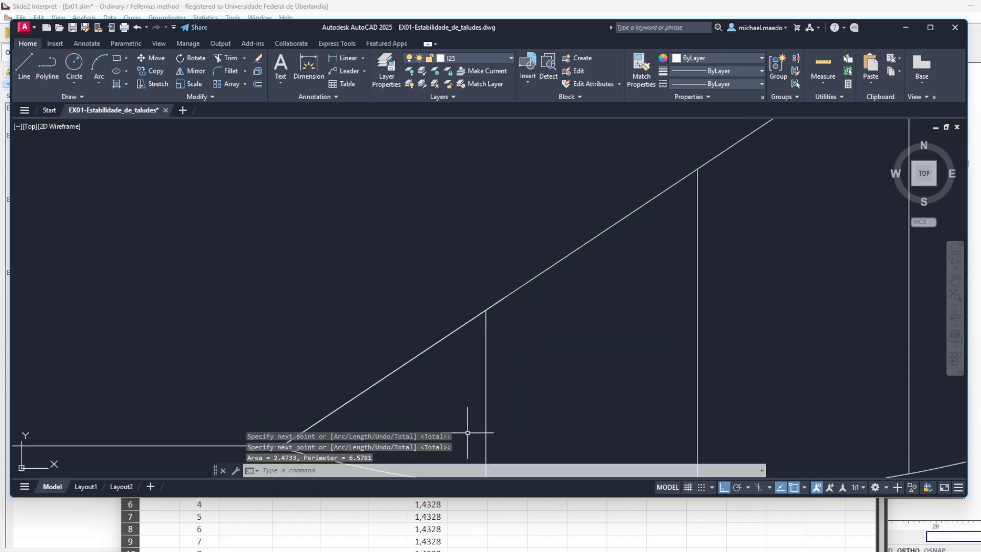
- Switch to the Excel workbook and enter 2,4733 as the area of slice 2
{"action": "left_click", "coordinate": [501, 533]}
{"action": "left_click", "coordinate": [258, 483]}
{"action": "type", "text": "2,4733"}
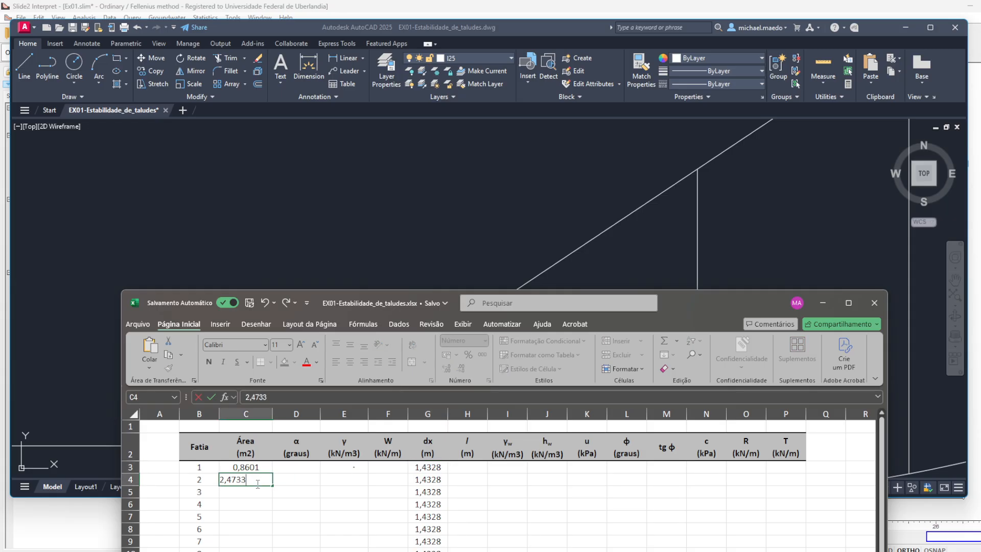
{"action": "key", "text": "Return"}
- Switch to AutoCAD and measure the area of slice 3 between the second and third division lines, following the curved base
{"action": "left_click", "coordinate": [401, 254]}
{"action": "left_click_drag", "start_coordinate": [650, 343], "coordinate": [523, 276]}
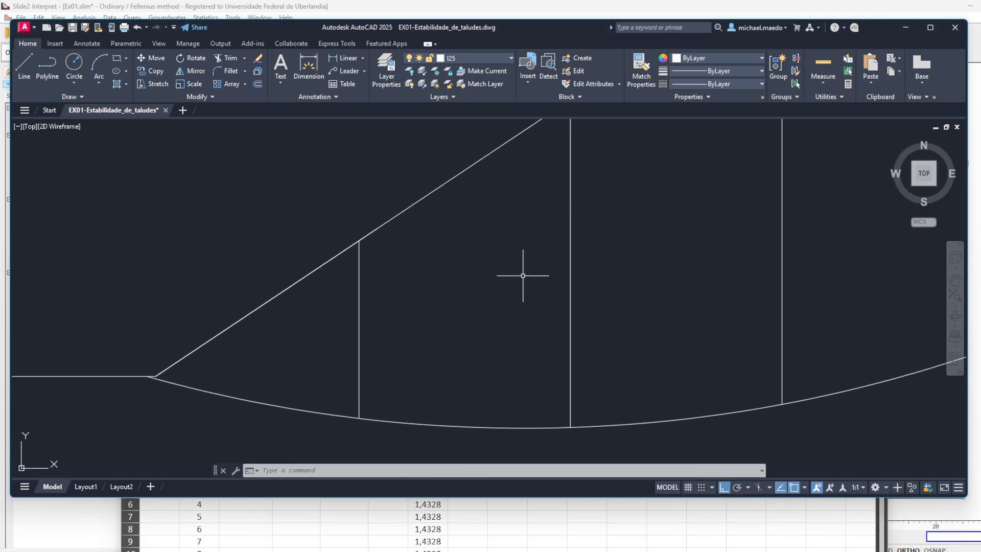
{"action": "scroll", "coordinate": [523, 276], "scroll_direction": "down", "scroll_amount": 4}
{"action": "key", "text": "Return"}
{"action": "left_click", "coordinate": [542, 335]}
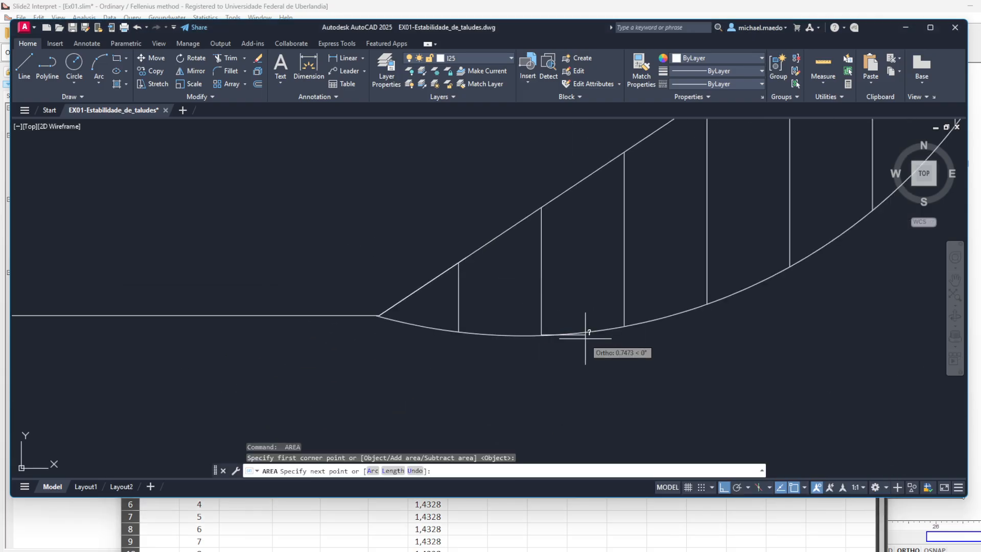
{"action": "left_click", "coordinate": [610, 337]}
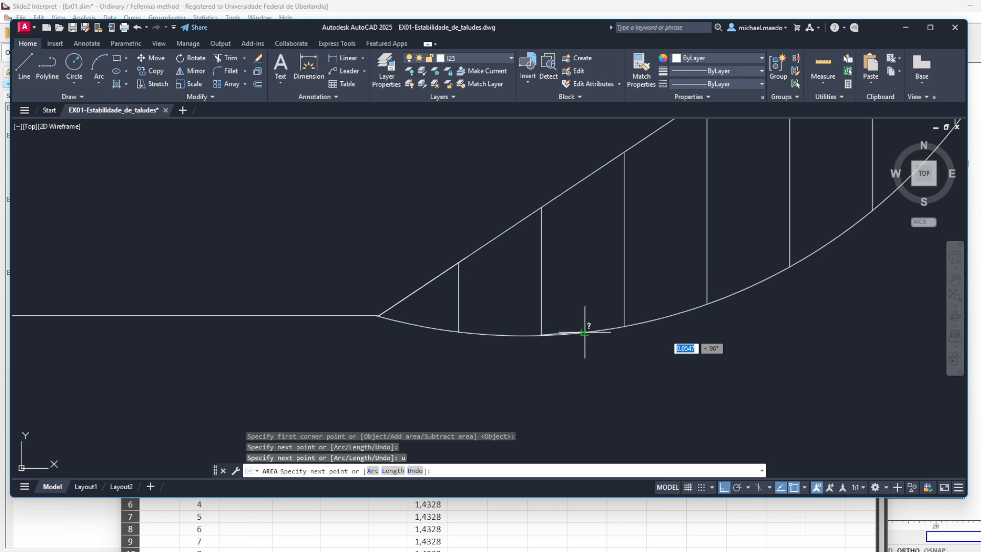
{"action": "type", "text": "u"}
{"action": "key", "text": "Return"}
{"action": "left_click", "coordinate": [625, 325]}
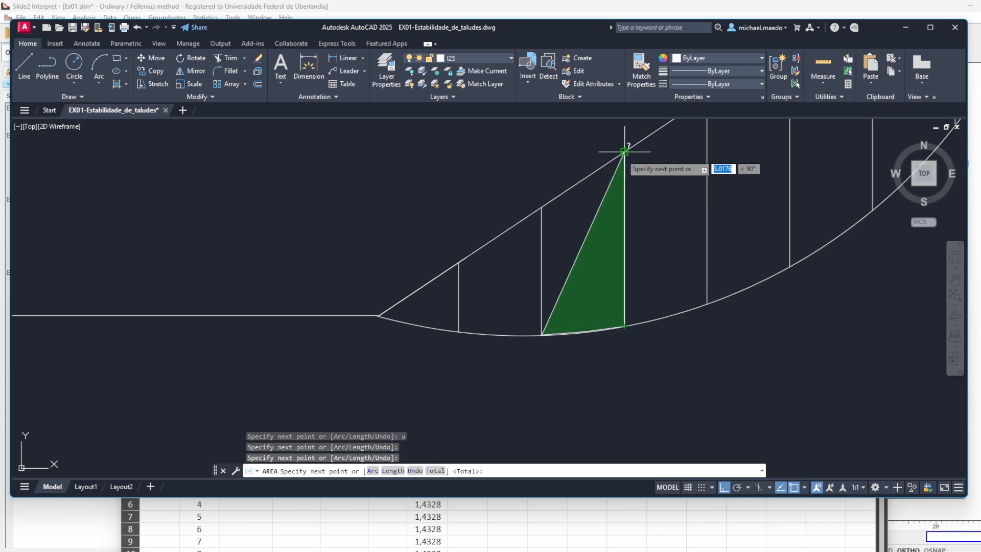
{"action": "left_click", "coordinate": [625, 152]}
{"action": "left_click", "coordinate": [541, 207]}
{"action": "key", "text": "Return"}
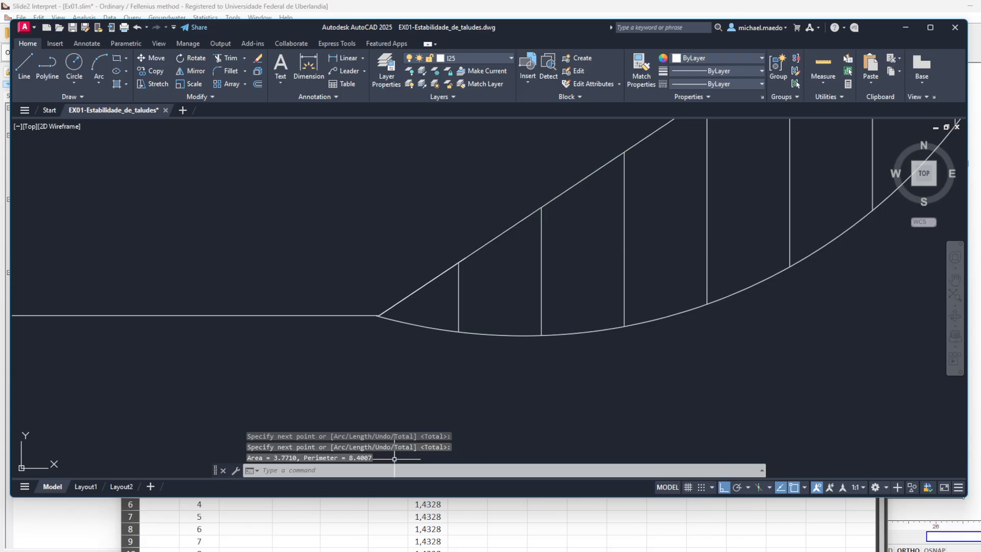
- Switch to the Excel workbook and enter 3,7710 as the area of slice 3
{"action": "key", "text": "alt+Tab"}
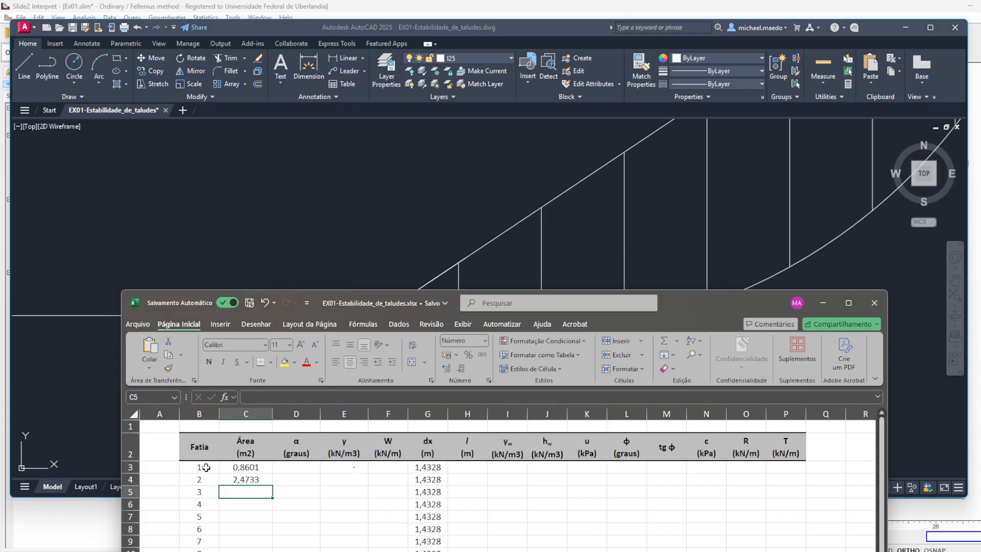
{"action": "type", "text": "3,"}
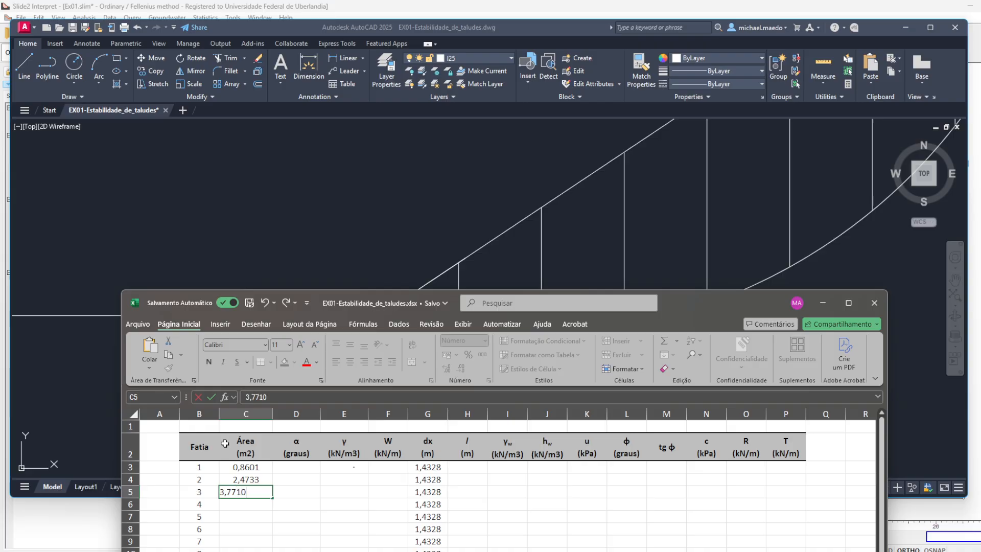
{"action": "type", "text": "7710"}
{"action": "key", "text": "Return"}
- Switch to AutoCAD and measure the area of slice 4 between the third and fourth division lines
{"action": "key", "text": "alt+Tab"}
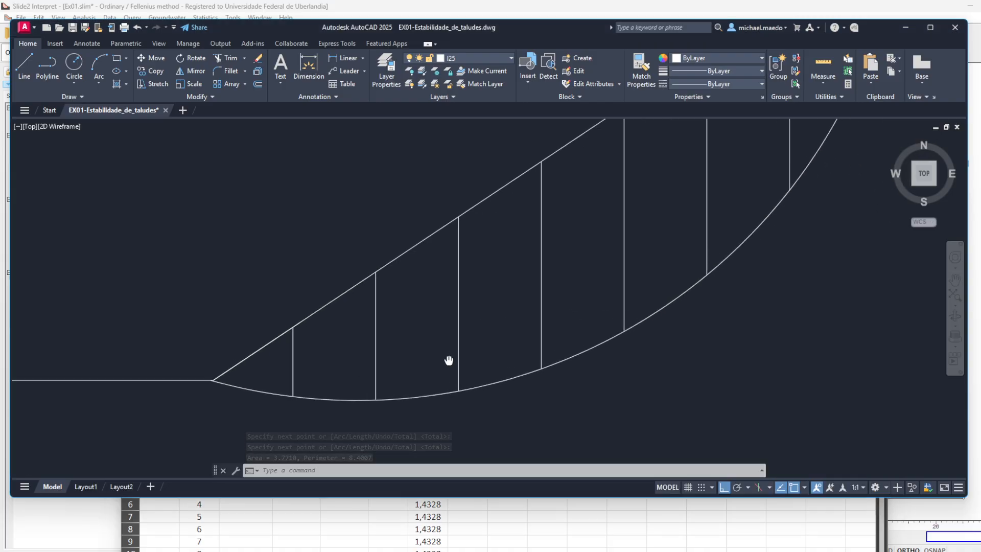
{"action": "left_click_drag", "start_coordinate": [449, 361], "coordinate": [442, 368]}
{"action": "key", "text": "Return"}
{"action": "left_click", "coordinate": [453, 397]}
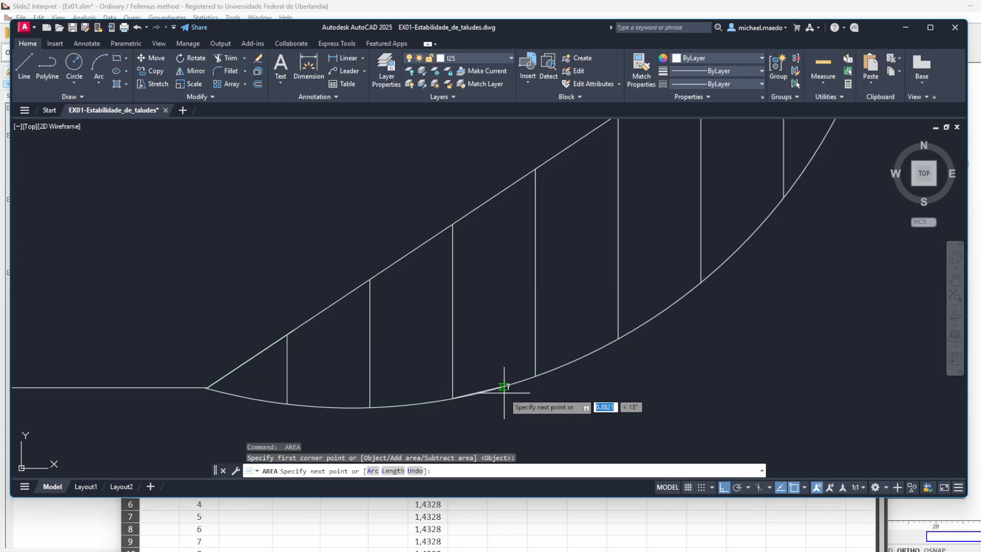
{"action": "left_click", "coordinate": [534, 377]}
{"action": "left_click", "coordinate": [535, 169]}
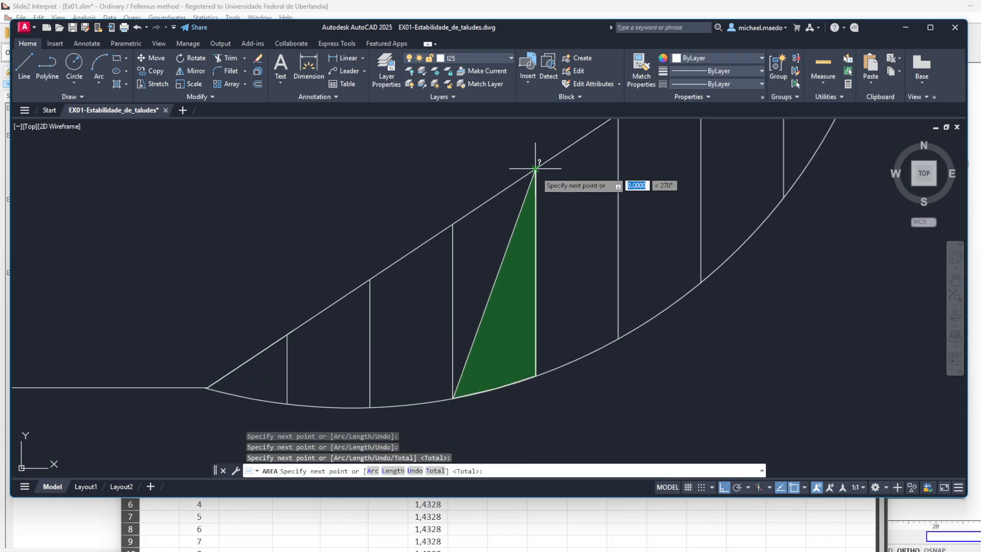
{"action": "left_click", "coordinate": [457, 222]}
{"action": "key", "text": "Return"}
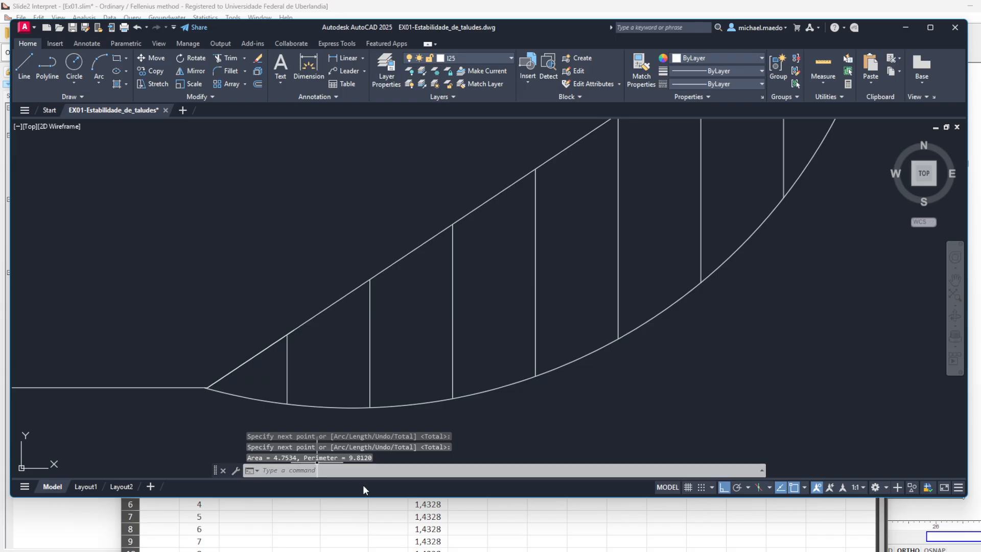
- Switch to the Excel workbook and enter 4,7534 as the area of slice 4
{"action": "key", "text": "alt+Tab"}
{"action": "type", "text": "4"}
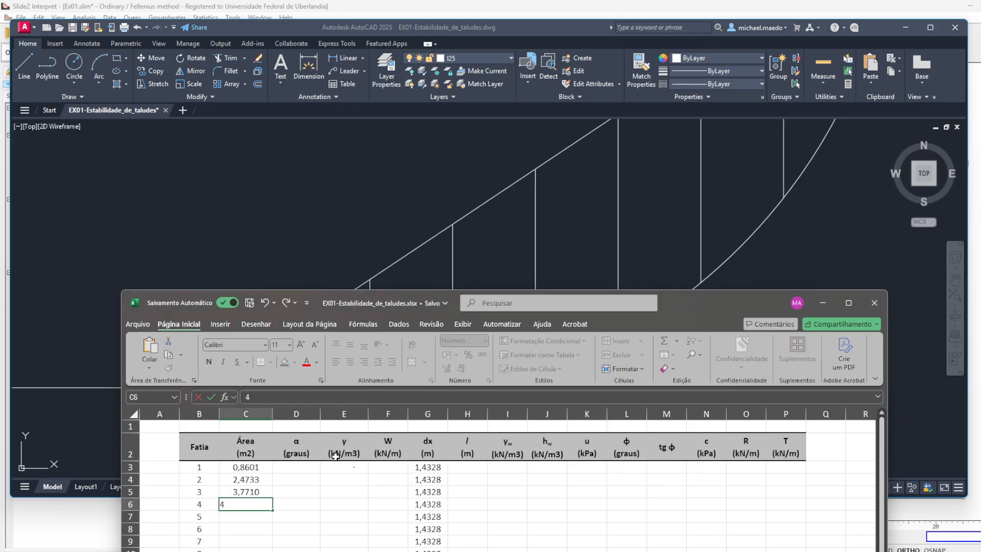
{"action": "key", "text": "Return"}
- Switch to AutoCAD and measure the area of slice 5 between the fourth and fifth division lines, following the curved base
{"action": "left_click", "coordinate": [587, 252]}
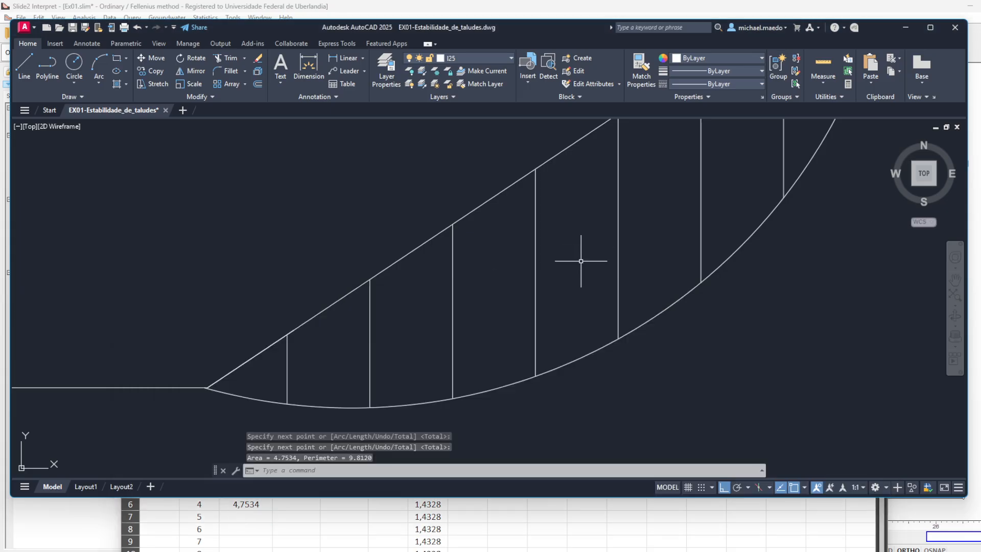
{"action": "left_click_drag", "start_coordinate": [578, 310], "coordinate": [497, 353]}
{"action": "key", "text": "Escape"}
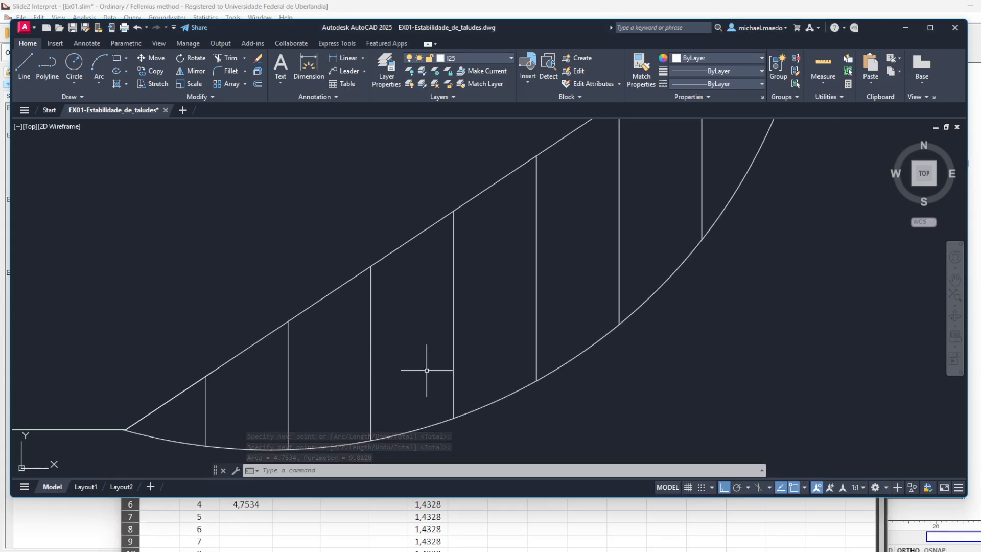
{"action": "key", "text": "alt+Tab"}
{"action": "key", "text": "alt+Tab"}
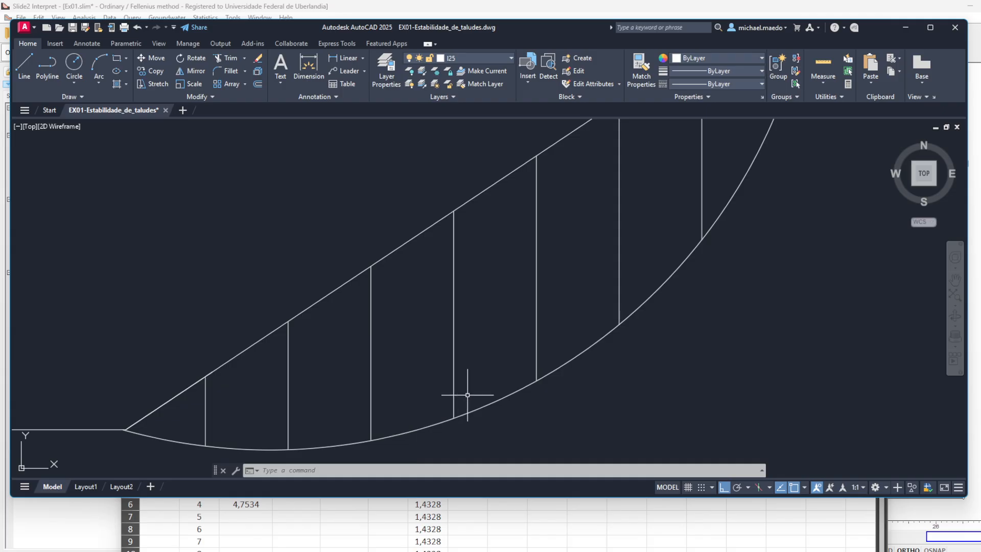
{"action": "type", "text": "area"}
{"action": "key", "text": "Return"}
{"action": "left_click", "coordinate": [456, 417]}
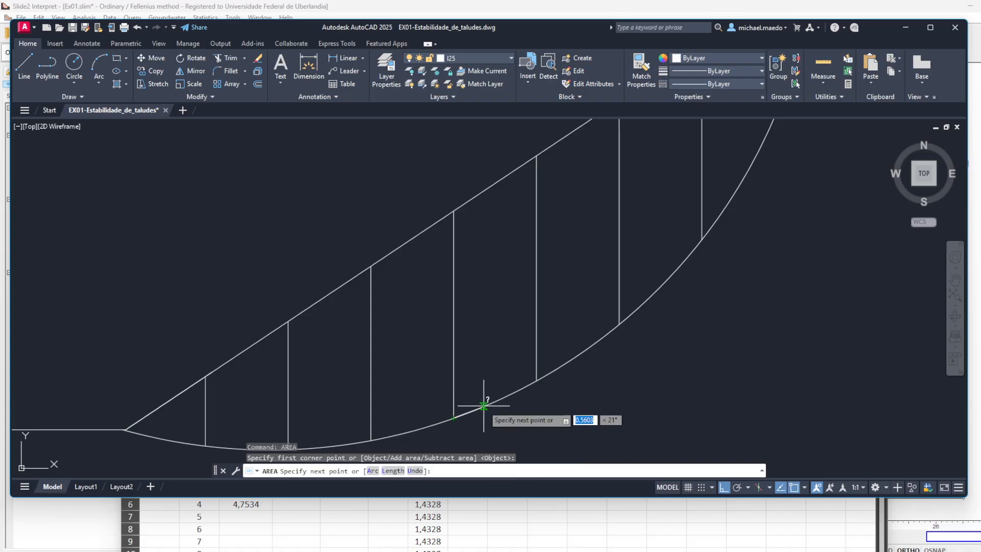
{"action": "left_click", "coordinate": [491, 407]}
{"action": "left_click", "coordinate": [518, 391]}
{"action": "left_click", "coordinate": [537, 381]}
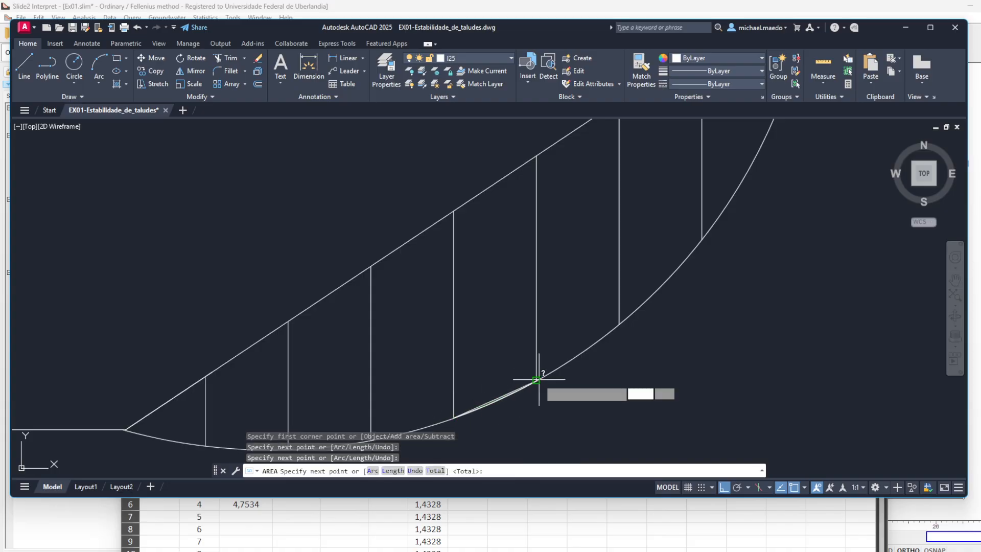
{"action": "left_click", "coordinate": [536, 156]}
{"action": "left_click", "coordinate": [454, 210]}
{"action": "key", "text": "Return"}
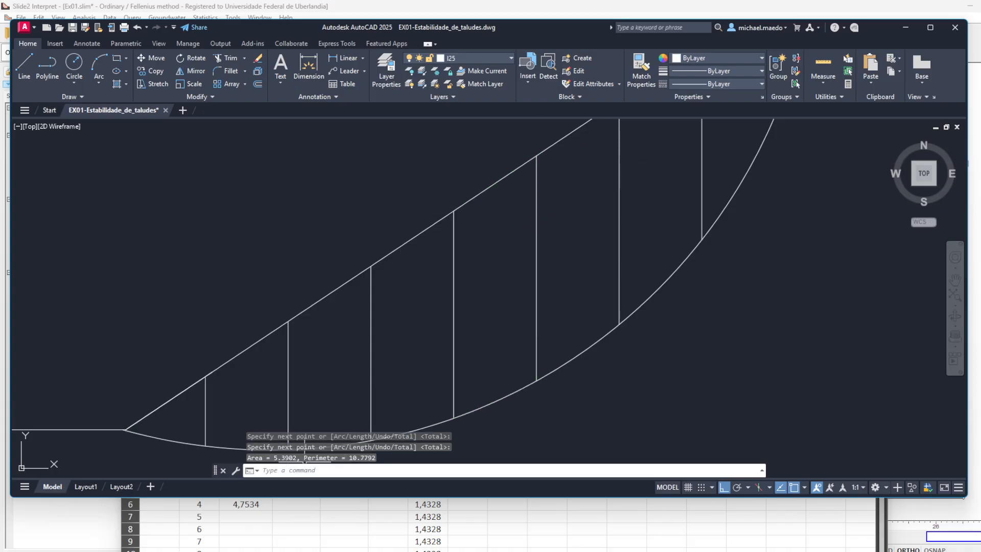
- Switch to the Excel workbook and enter 5,3902 as the area of slice 5
{"action": "left_click", "coordinate": [257, 520]}
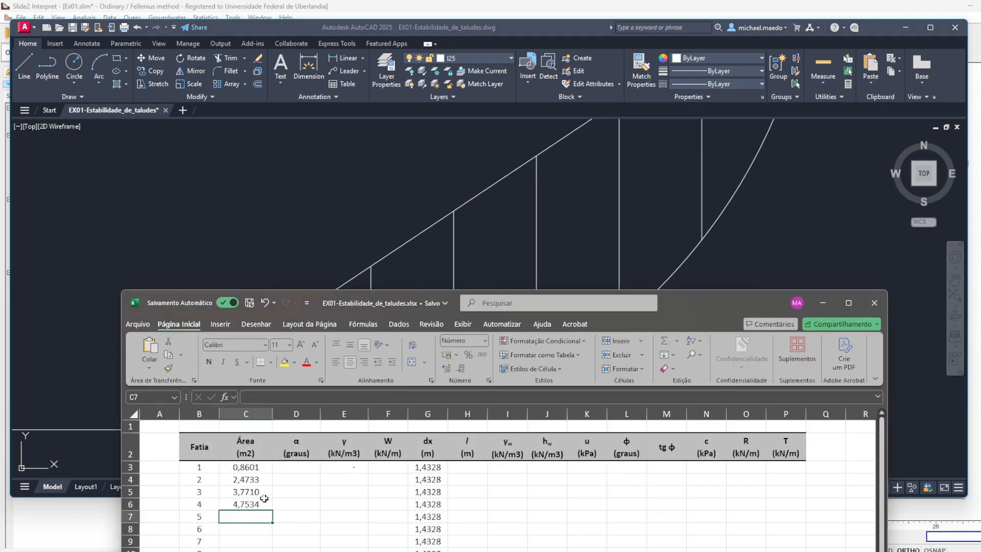
{"action": "type", "text": "5,3902"}
{"action": "key", "text": "Return"}
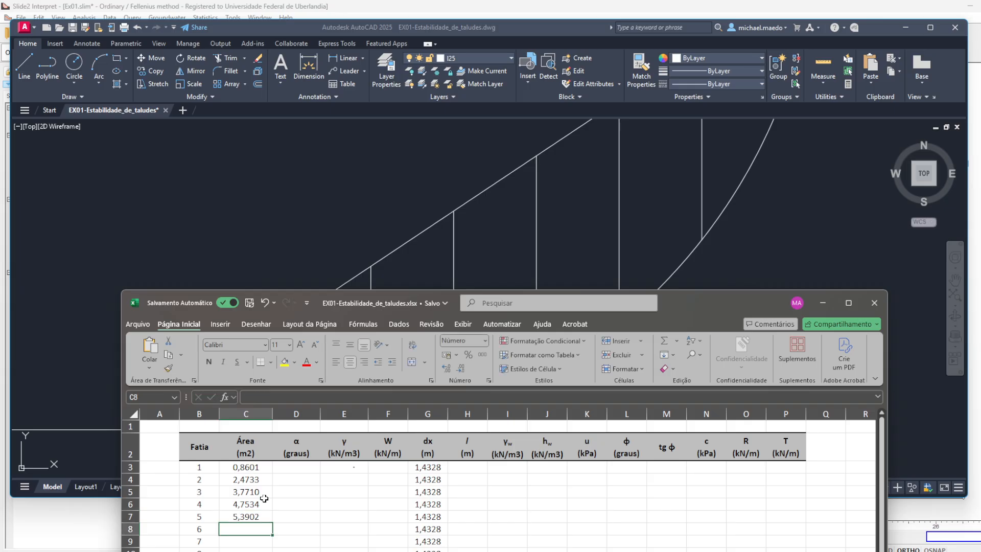
- Switch to AutoCAD and measure the area of slice 6 between the fifth and sixth division lines, following the curved base
{"action": "key", "text": "alt+Tab"}
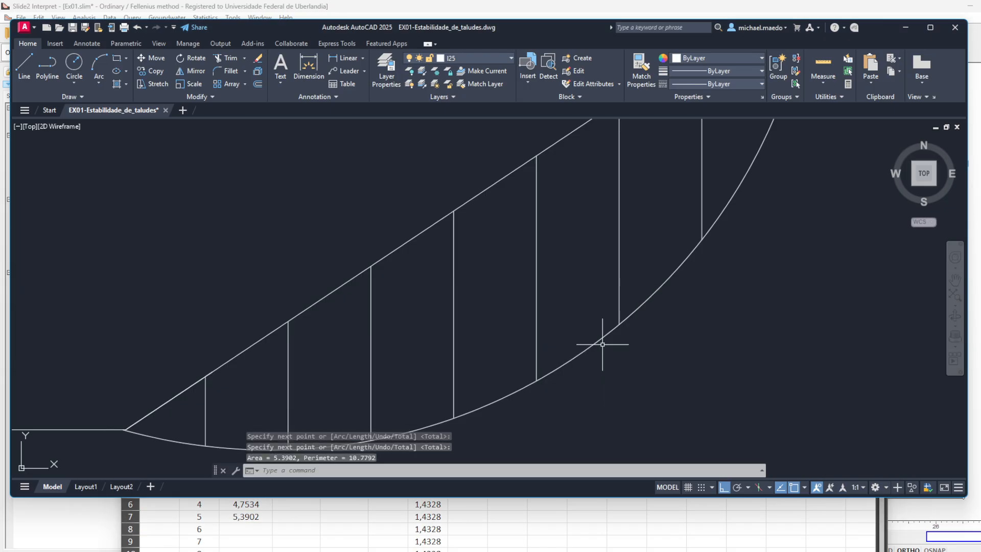
{"action": "mouse_move", "coordinate": [512, 299]}
{"action": "left_mouse_down"}
{"action": "mouse_move", "coordinate": [344, 344]}
{"action": "mouse_move", "coordinate": [342, 305]}
{"action": "left_mouse_up"}
{"action": "key", "text": "Return"}
{"action": "left_click", "coordinate": [366, 387]}
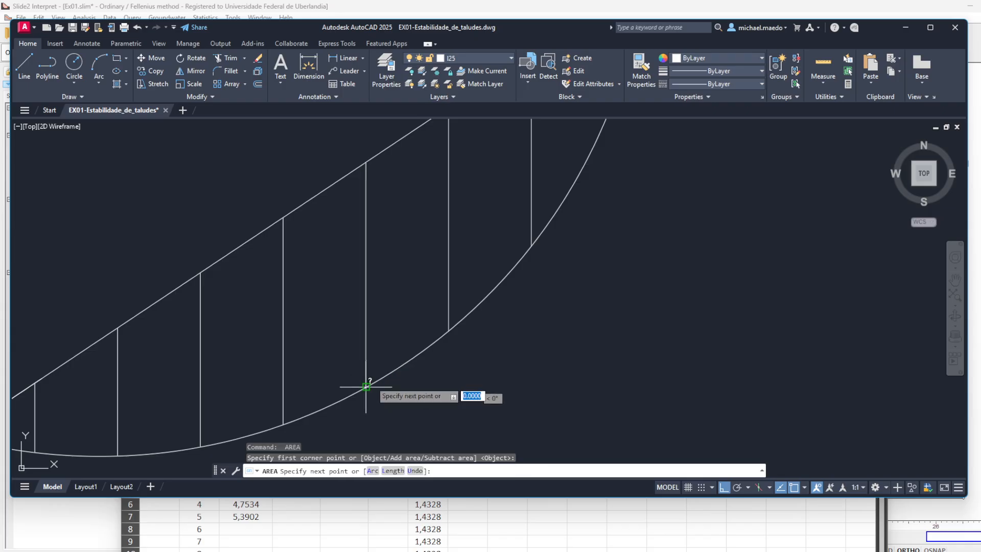
{"action": "left_click", "coordinate": [416, 357]}
{"action": "left_click", "coordinate": [448, 331]}
{"action": "left_click_drag", "start_coordinate": [450, 202], "coordinate": [457, 249]}
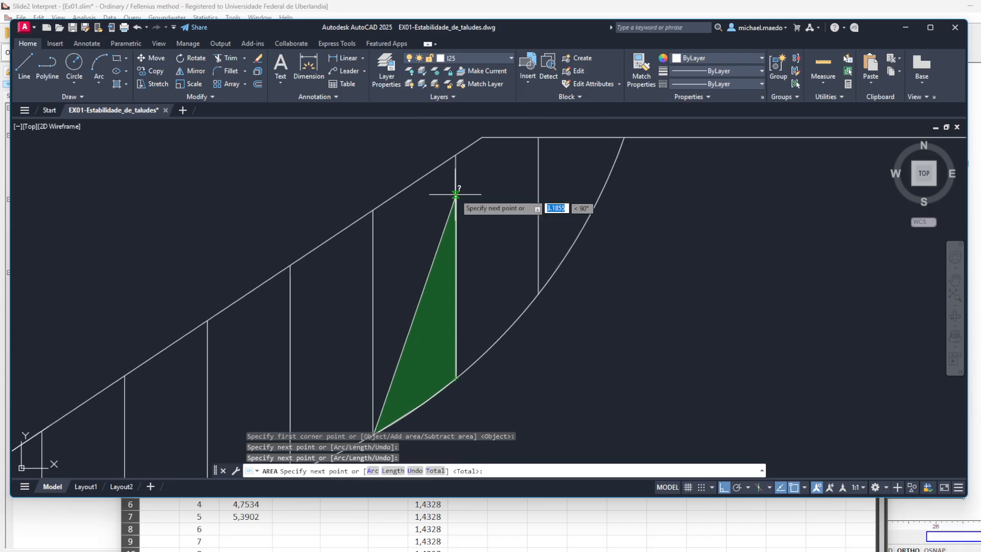
{"action": "left_click", "coordinate": [456, 155]}
{"action": "left_click", "coordinate": [373, 209]}
{"action": "key", "text": "Return"}
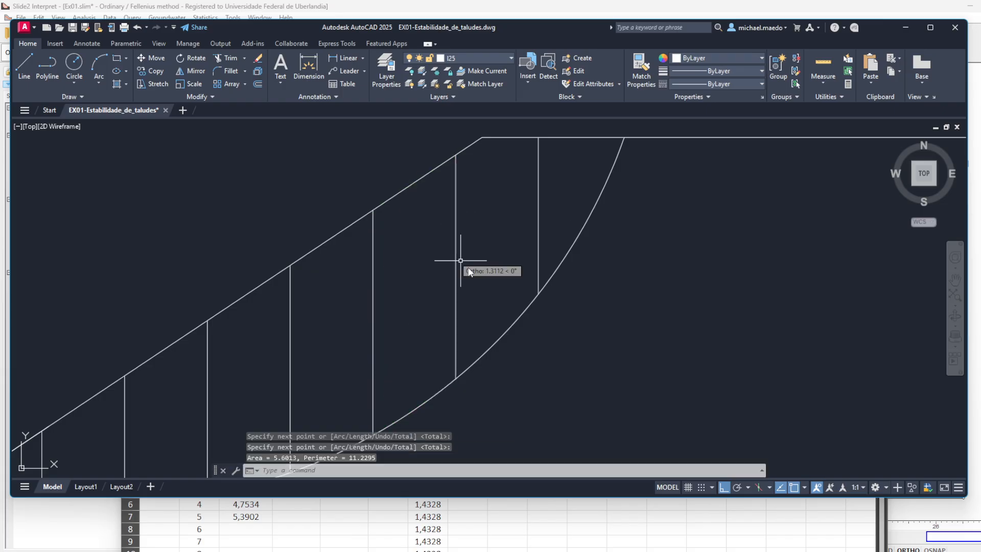
- Switch to the Excel workbook and enter 5,6013 as the area of slice 6
{"action": "left_click", "coordinate": [252, 528]}
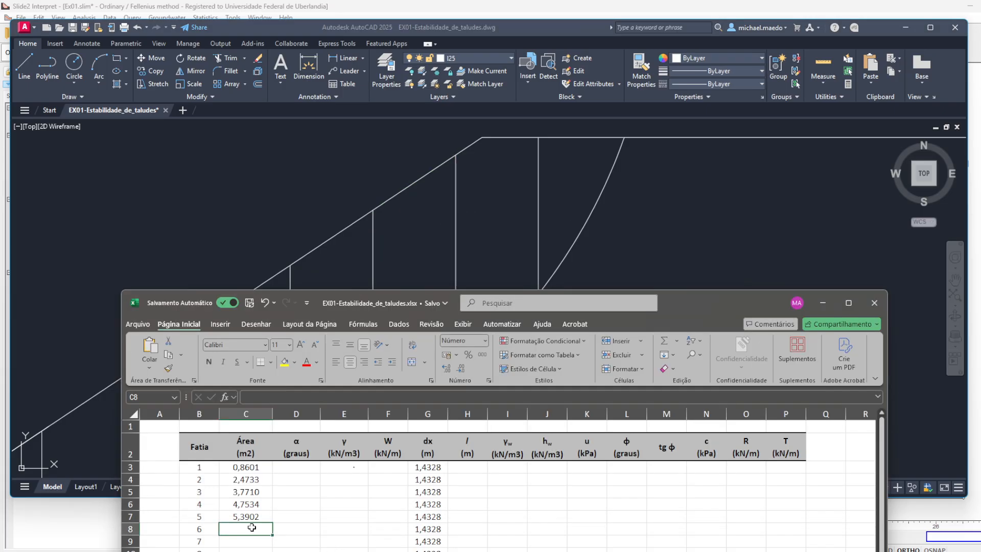
{"action": "type", "text": "5,6013"}
{"action": "key", "text": "Return"}
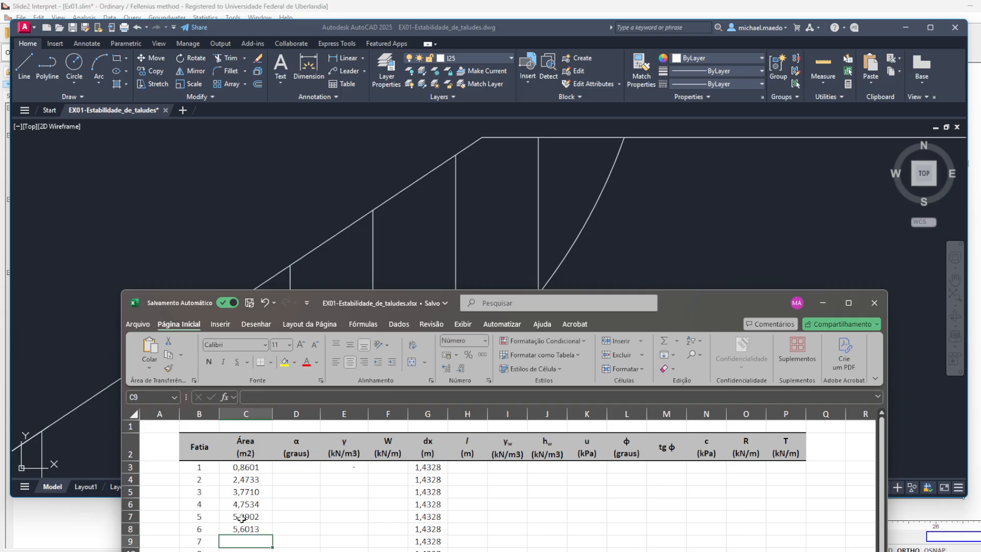
- Switch to AutoCAD and measure the area of slice 7 between the sixth and seventh division lines, including the slope crest corner
{"action": "left_click", "coordinate": [590, 235]}
{"action": "type", "text": "area"}
{"action": "key", "text": "Return"}
{"action": "left_click", "coordinate": [455, 376]}
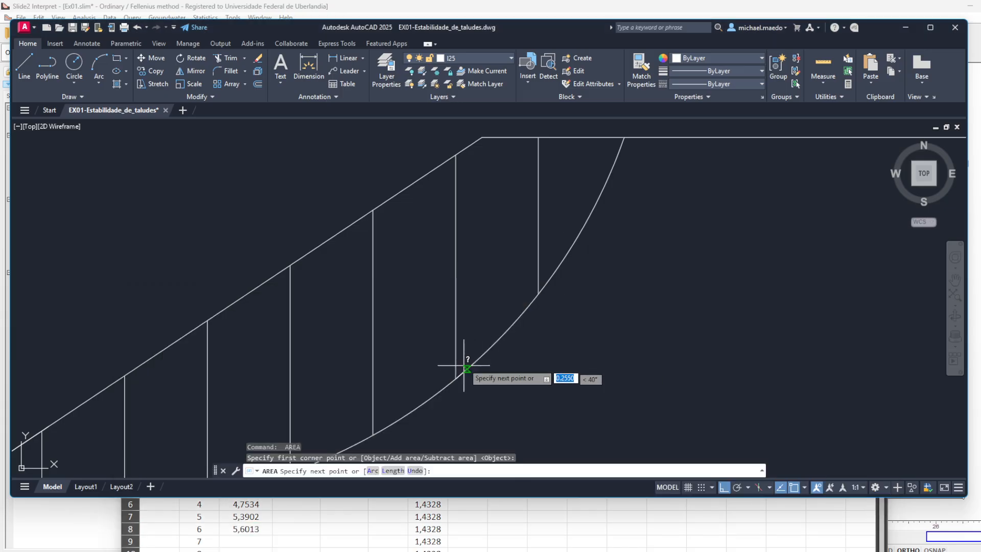
{"action": "left_click", "coordinate": [538, 292]}
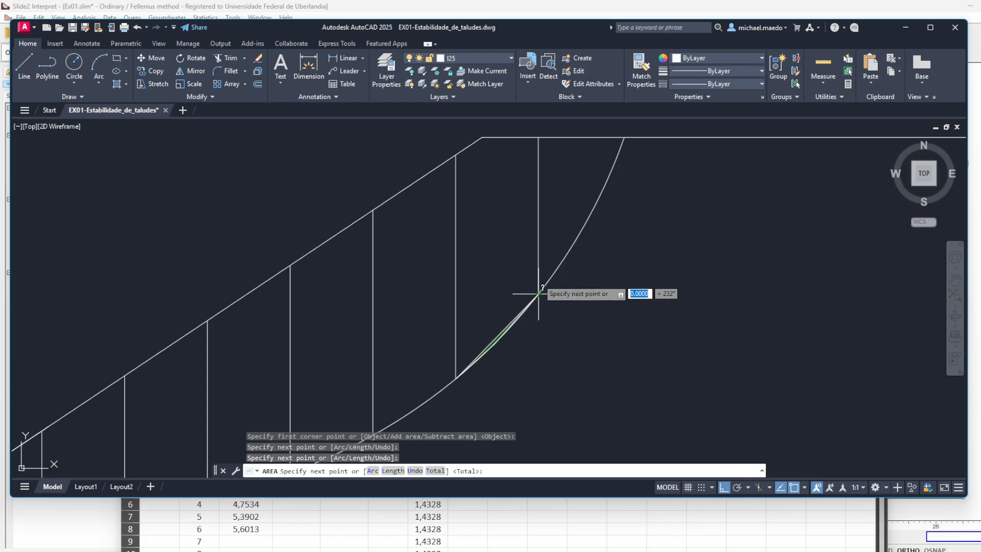
{"action": "left_click", "coordinate": [538, 137]}
{"action": "left_click", "coordinate": [482, 137]}
{"action": "left_click", "coordinate": [455, 155]}
{"action": "key", "text": "Return"}
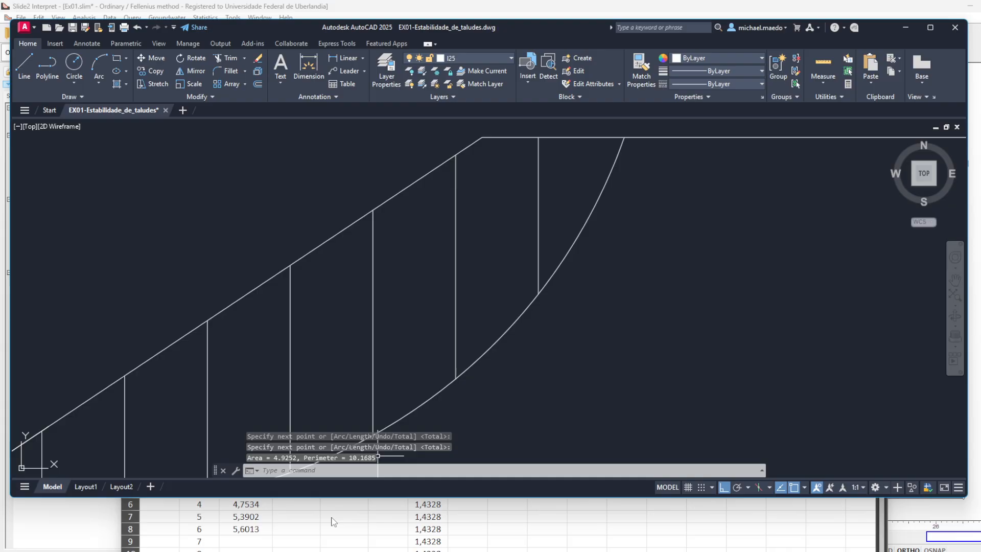
- Switch to the Excel workbook, enter 4,9252 as the area of slice 7, and move the workbook window up to reveal the whole table
{"action": "key", "text": "alt+Tab"}
{"action": "type", "text": "4"}
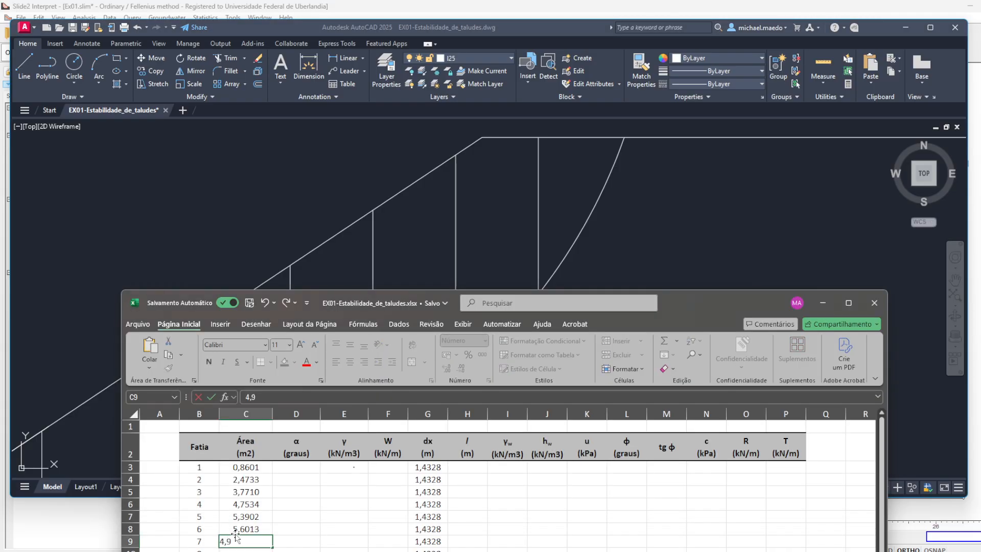
{"action": "type", "text": ",9252"}
{"action": "key", "text": "Return"}
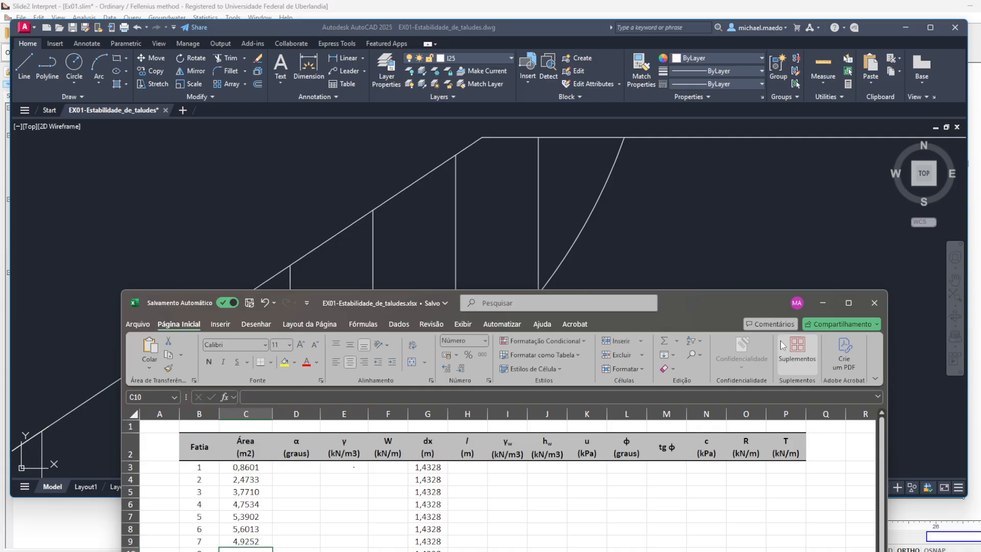
{"action": "left_click_drag", "start_coordinate": [695, 301], "coordinate": [690, 168]}
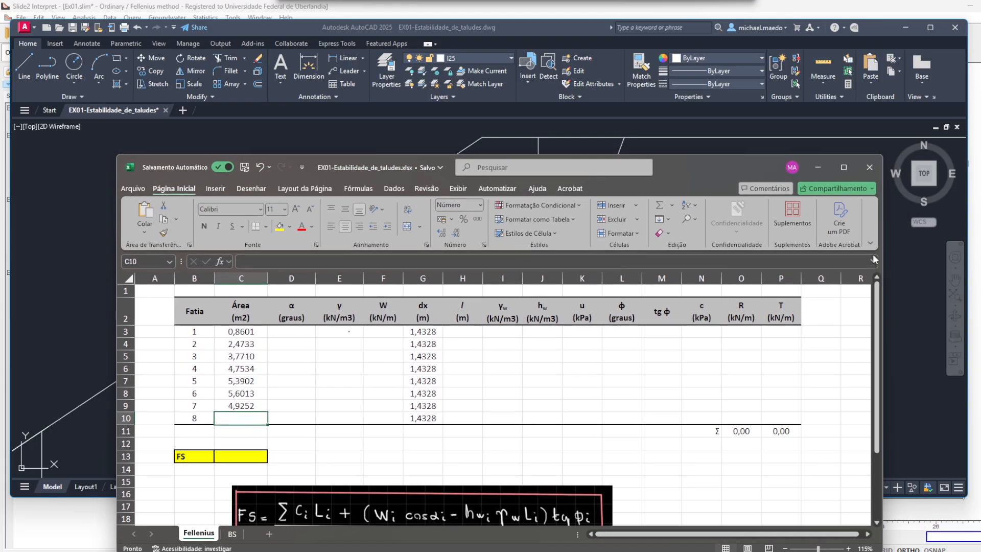
- Switch to AutoCAD and measure the area of slice 8 between the last division line, the curved base and the horizontal crest
{"action": "left_click", "coordinate": [900, 266]}
{"action": "type", "text": "area"}
{"action": "key", "text": "Return"}
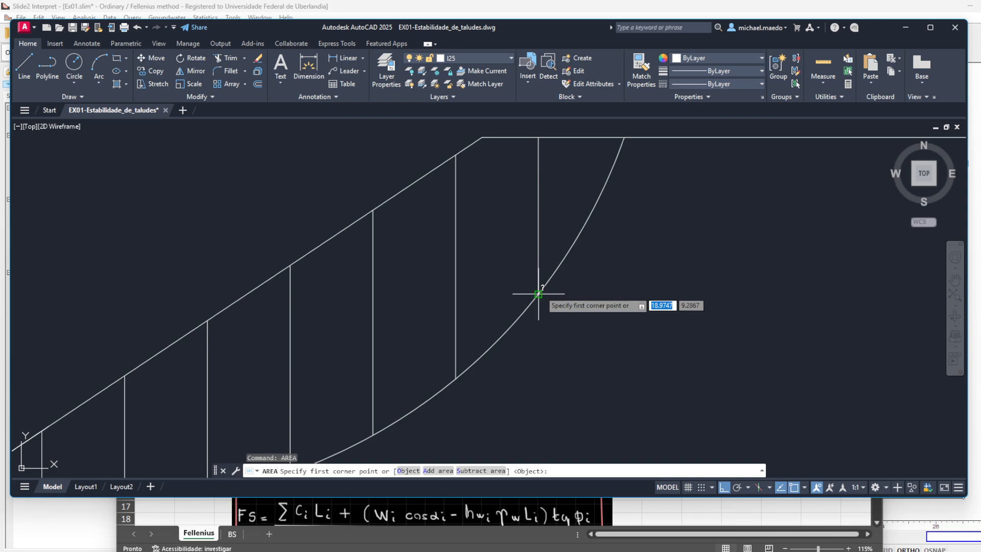
{"action": "left_click", "coordinate": [538, 293]}
{"action": "left_click", "coordinate": [584, 225]}
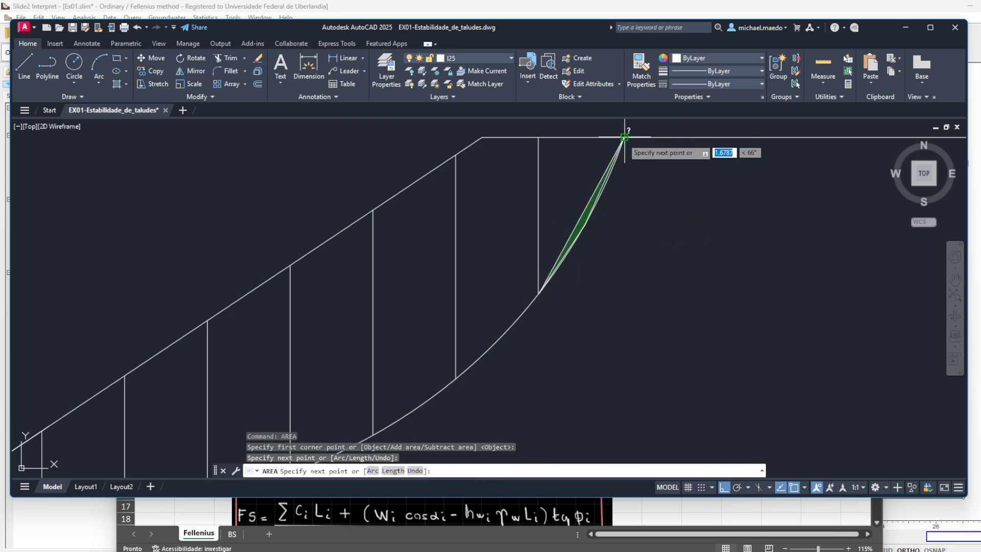
{"action": "left_click", "coordinate": [624, 137]}
{"action": "left_click", "coordinate": [541, 138]}
{"action": "key", "text": "Return"}
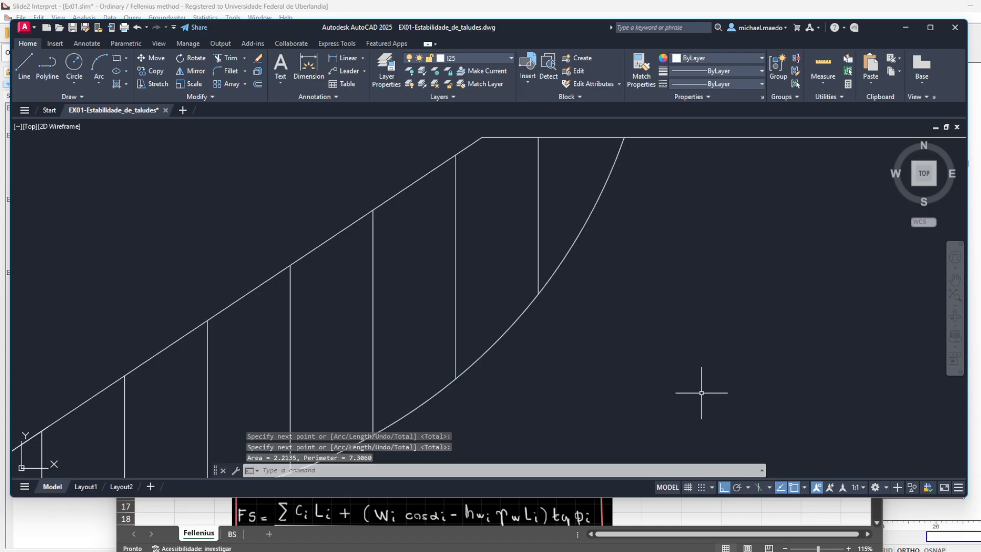
- Switch to the Excel workbook and enter 2,2135 as the area of slice 8
{"action": "key", "text": "alt+Tab"}
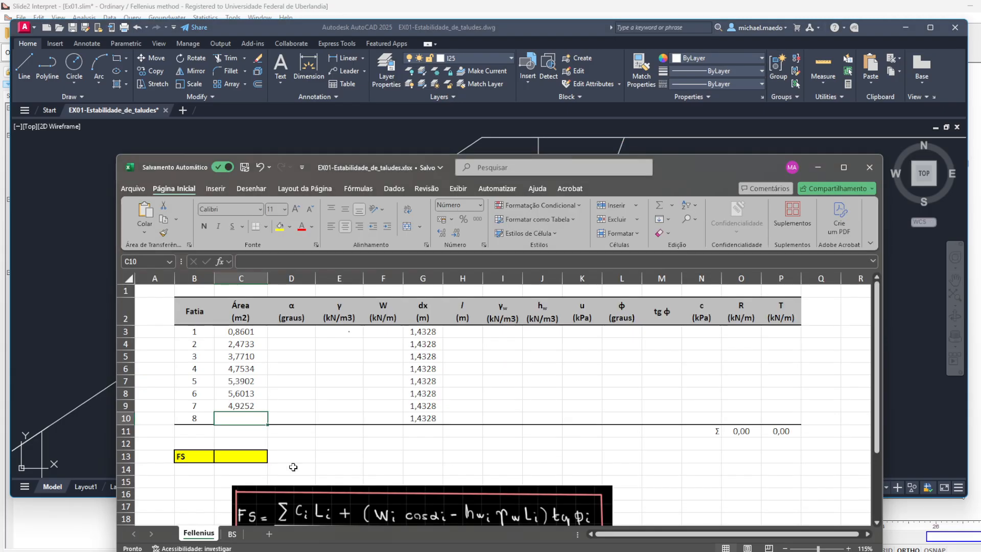
{"action": "type", "text": "2,2135"}
{"action": "key", "text": "Return"}
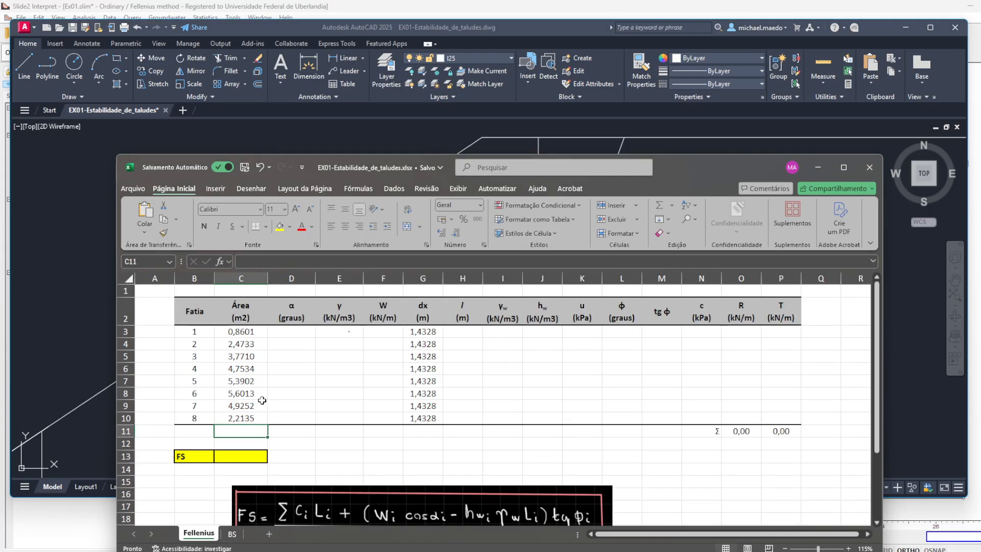
- Enter a unit weight γ of 20 kN/m3 for all eight slices in E3:E10
{"action": "left_click", "coordinate": [308, 331]}
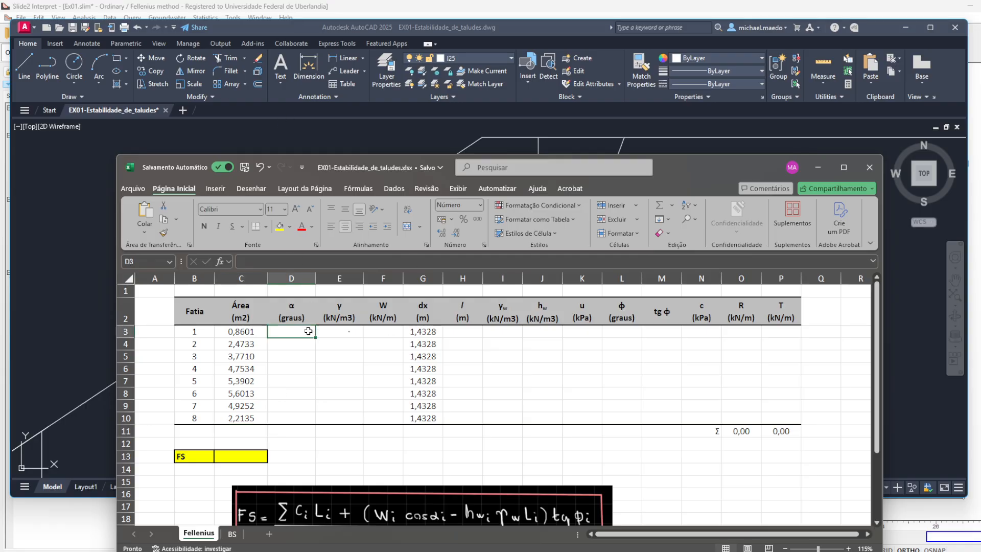
{"action": "left_click", "coordinate": [346, 329]}
{"action": "type", "text": "20"}
{"action": "key", "text": "Return"}
{"action": "type", "text": "20"}
{"action": "key", "text": "Return"}
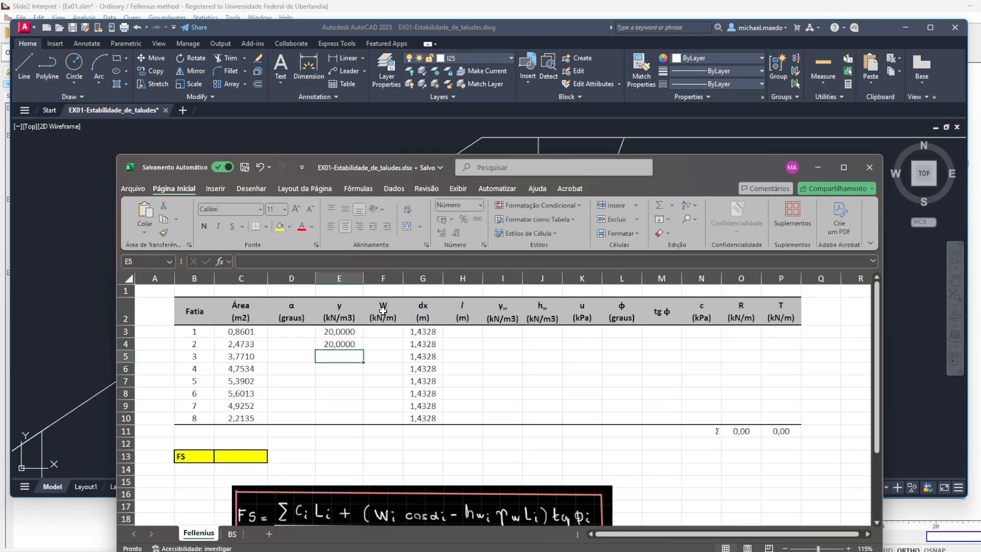
{"action": "type", "text": "20"}
{"action": "key", "text": "Return"}
{"action": "type", "text": "20"}
{"action": "key", "text": "Return"}
{"action": "type", "text": "20"}
{"action": "key", "text": "Return"}
{"action": "type", "text": "20"}
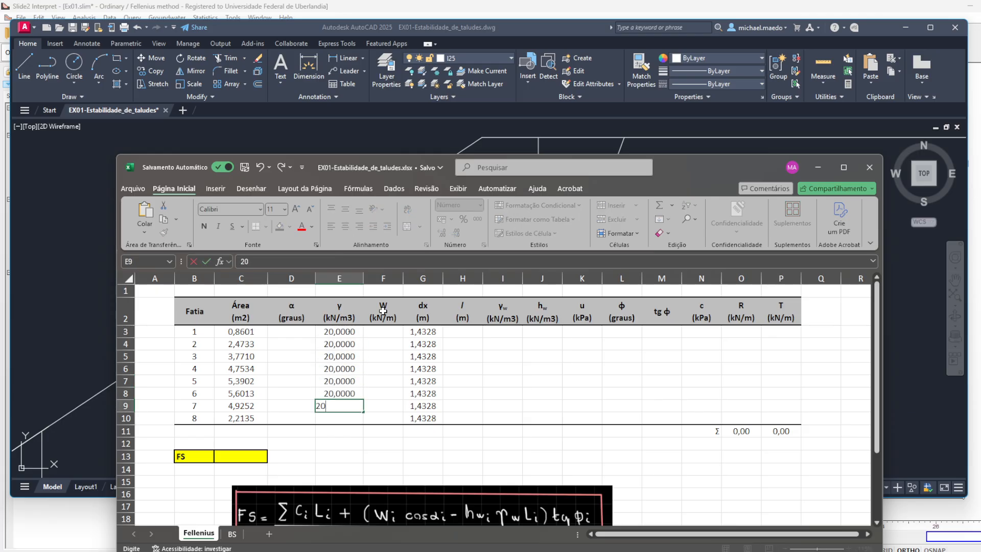
{"action": "key", "text": "Return"}
{"action": "type", "text": "20"}
{"action": "key", "text": "Return"}
{"action": "type", "text": "20"}
{"action": "key", "text": "Return"}
- Calculate the weight W of slice 1 in F3 with =E3*C3 and fill the formula down through slice 7
{"action": "key", "text": "Right"}
{"action": "key", "text": "Up"}
{"action": "key", "text": "Up"}
{"action": "key", "text": "Up"}
{"action": "key", "text": "Up"}
{"action": "key", "text": "Up"}
{"action": "key", "text": "Up"}
{"action": "key", "text": "Up"}
{"action": "key", "text": "Up"}
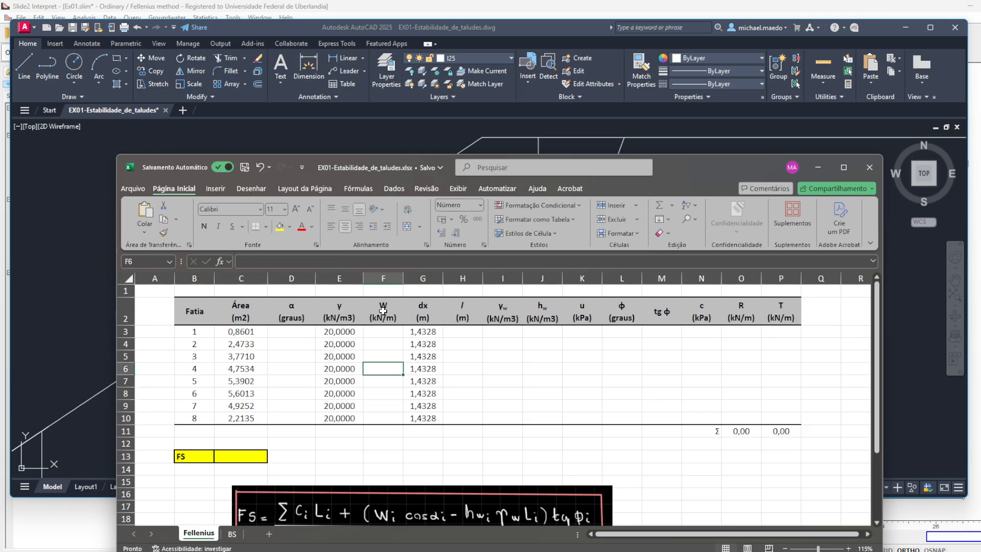
{"action": "type", "text": "="}
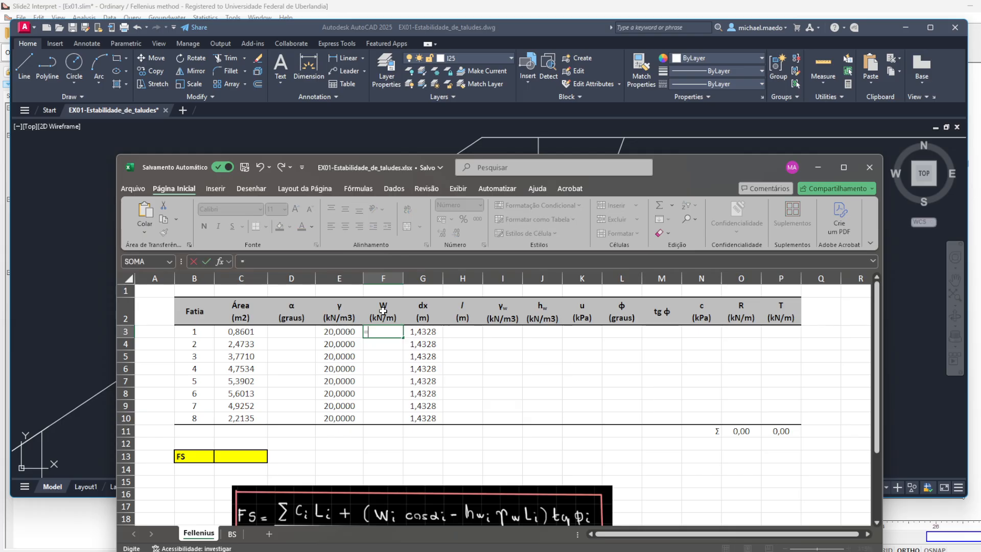
{"action": "left_click", "coordinate": [347, 332]}
{"action": "type", "text": "*"}
{"action": "left_click", "coordinate": [255, 332]}
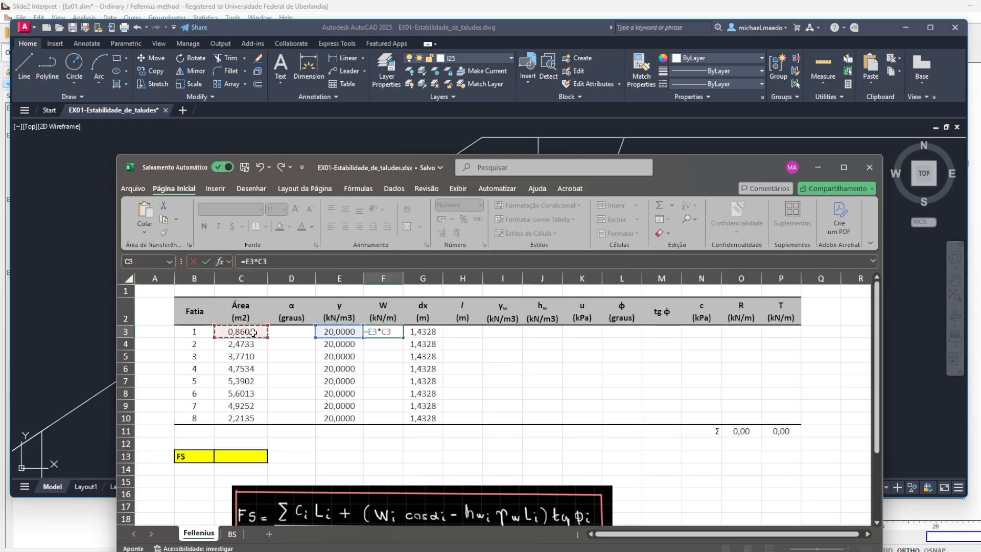
{"action": "key", "text": "Return"}
{"action": "left_click", "coordinate": [390, 334]}
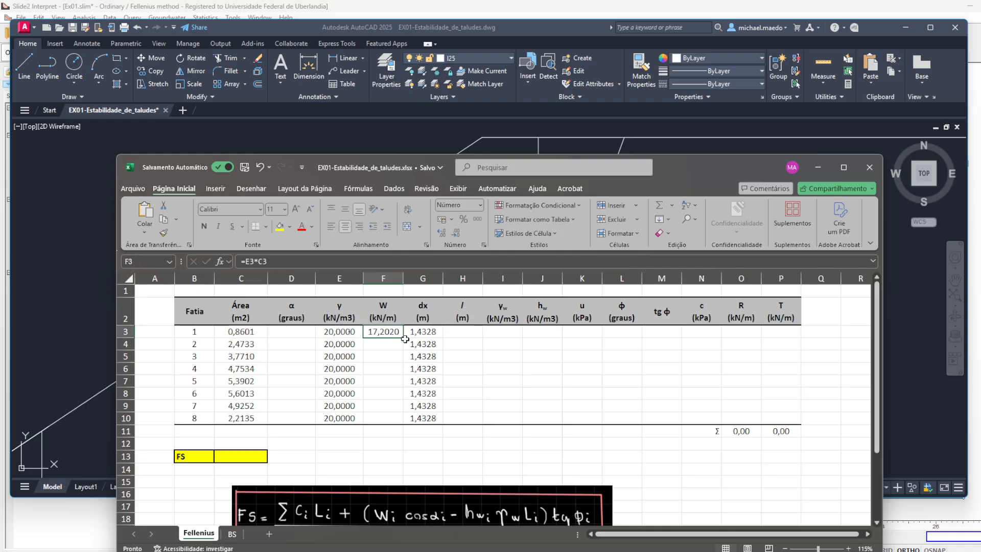
{"action": "left_click_drag", "start_coordinate": [402, 339], "coordinate": [394, 408]}
- Calculate the weight W of slice 8 in F10 with the formula =E10*C10
{"action": "left_click", "coordinate": [388, 418]}
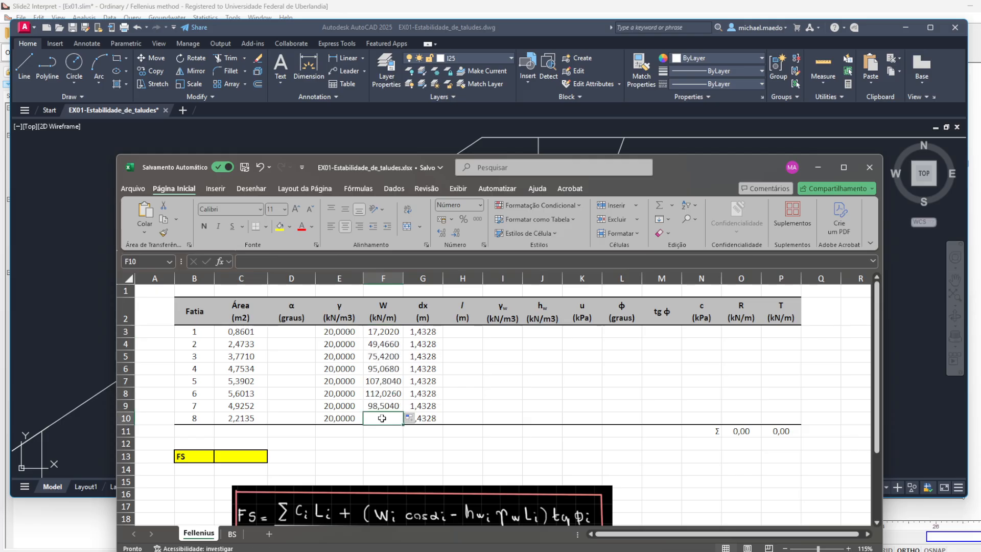
{"action": "type", "text": "="}
{"action": "left_click", "coordinate": [336, 415]}
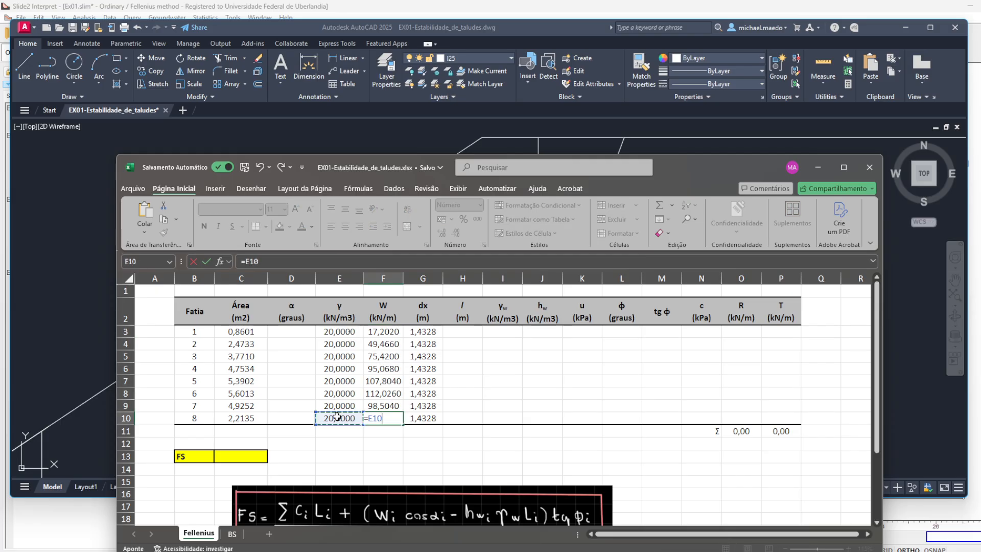
{"action": "type", "text": "*"}
{"action": "left_click", "coordinate": [237, 417]}
{"action": "key", "text": "Return"}
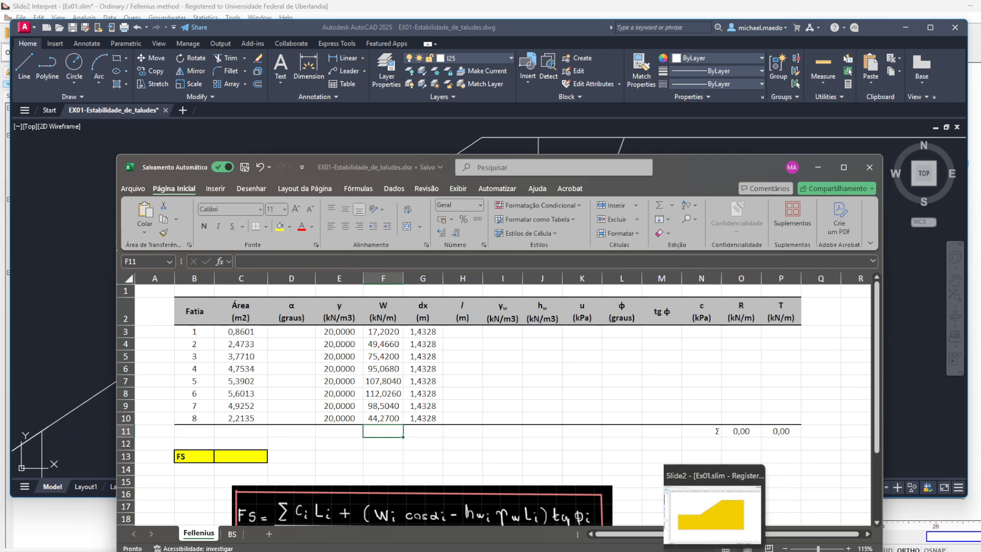
- Switch to Slide2 Interpret, query the slice data for slice 1, and compare its slice weight with the W value in the Excel table
{"action": "left_click", "coordinate": [715, 551]}
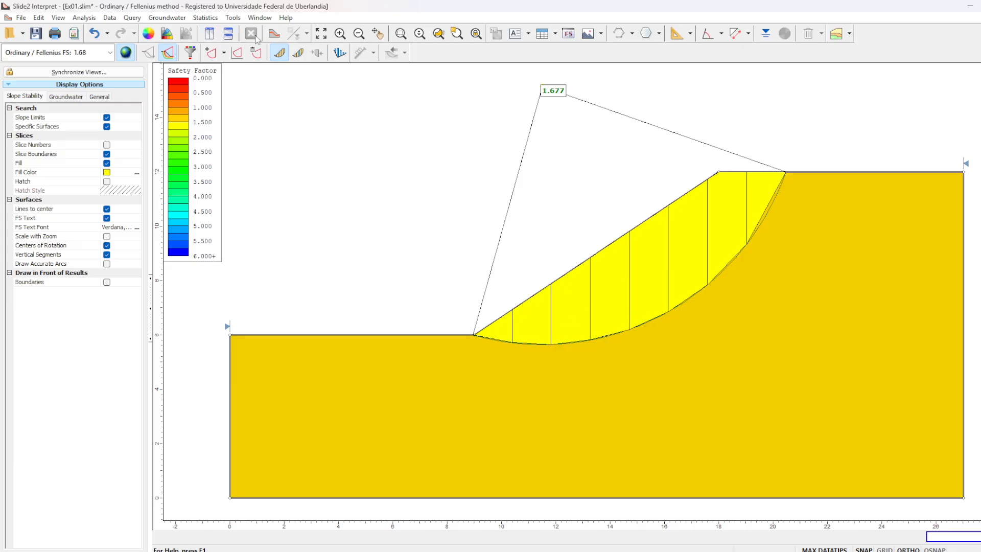
{"action": "left_click", "coordinate": [300, 54]}
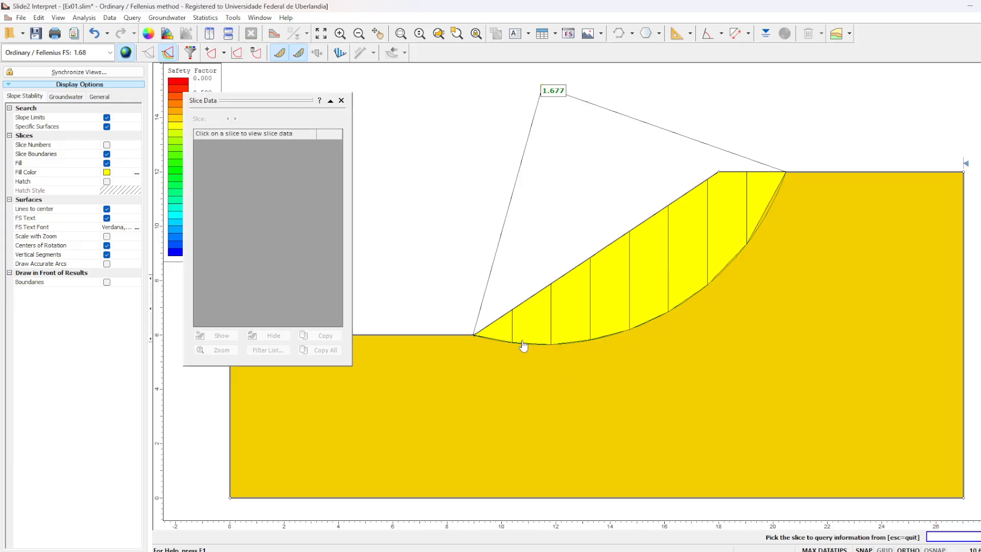
{"action": "left_click", "coordinate": [502, 330]}
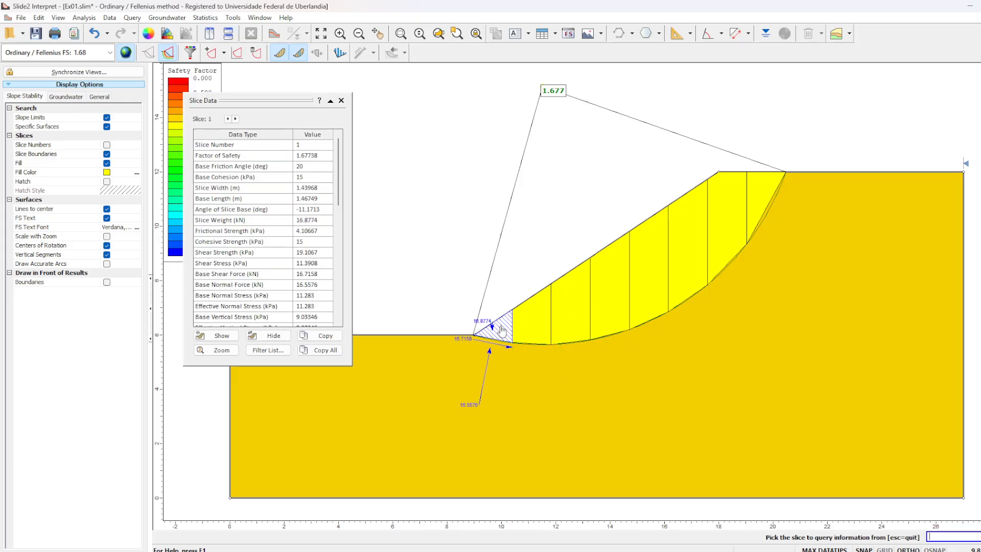
{"action": "left_click", "coordinate": [323, 222]}
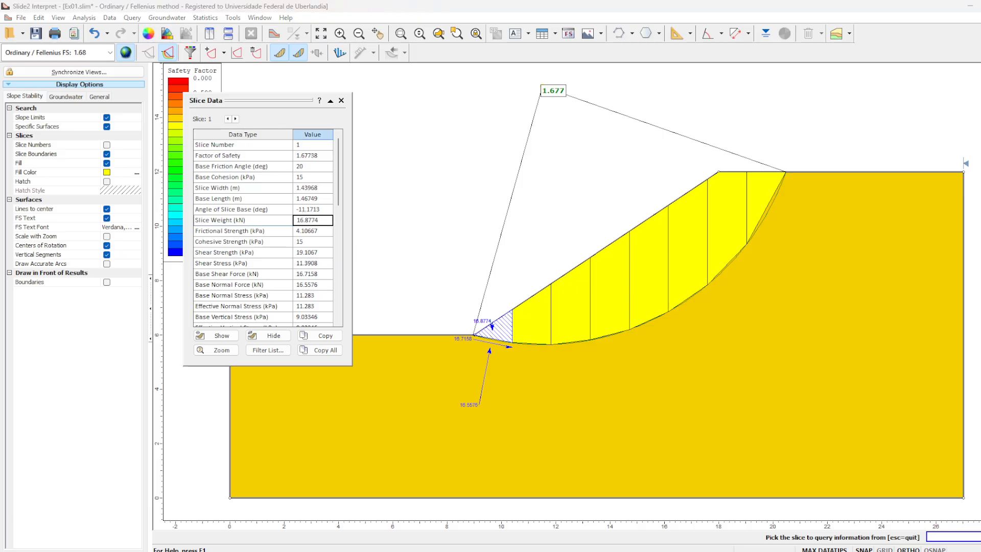
{"action": "key", "text": "alt+Tab"}
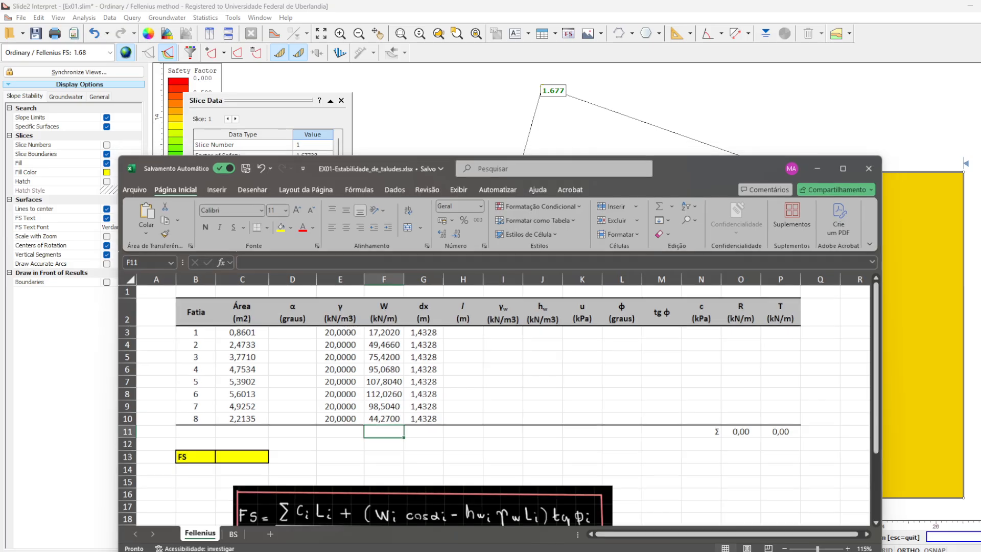
{"action": "key", "text": "alt+Tab"}
- Query slice 2 in Slide2 Interpret and check its slice weight against cell F4 of the Excel workbook
{"action": "left_click", "coordinate": [529, 333]}
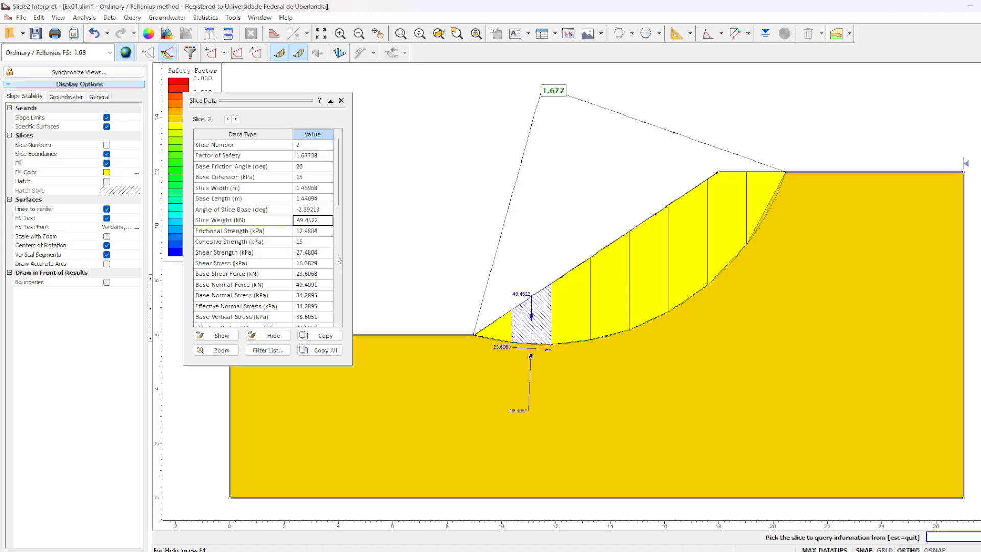
{"action": "mouse_move", "coordinate": [683, 551]}
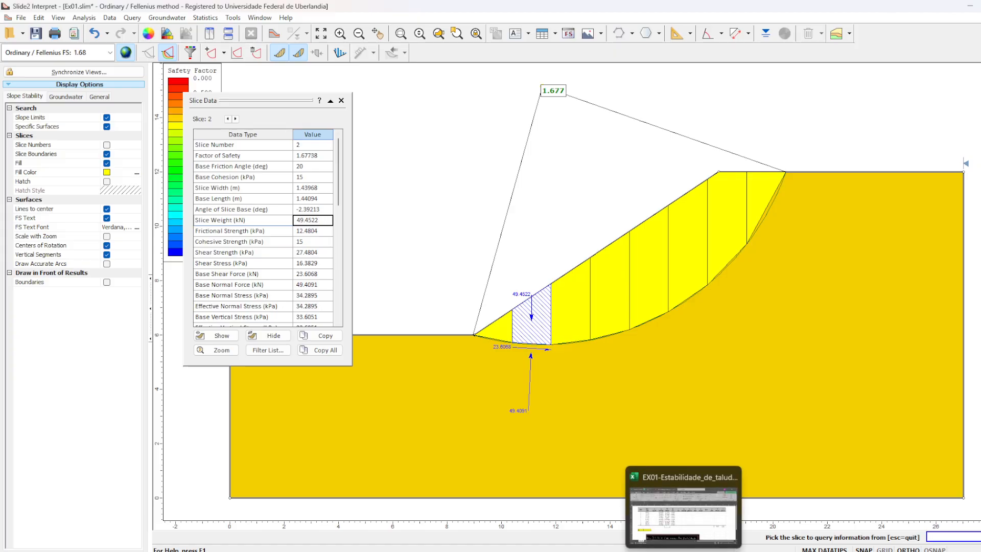
{"action": "left_click", "coordinate": [684, 514]}
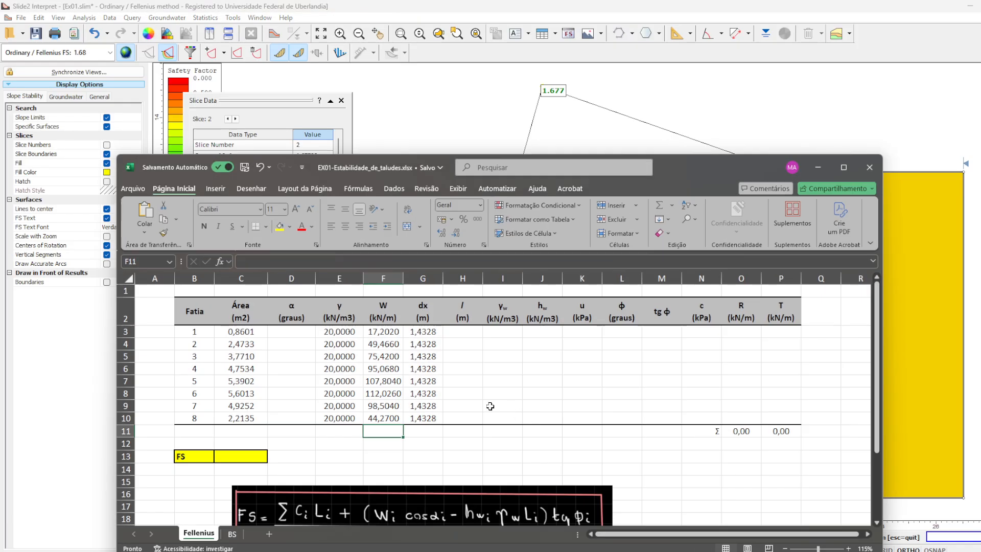
{"action": "left_click", "coordinate": [397, 344]}
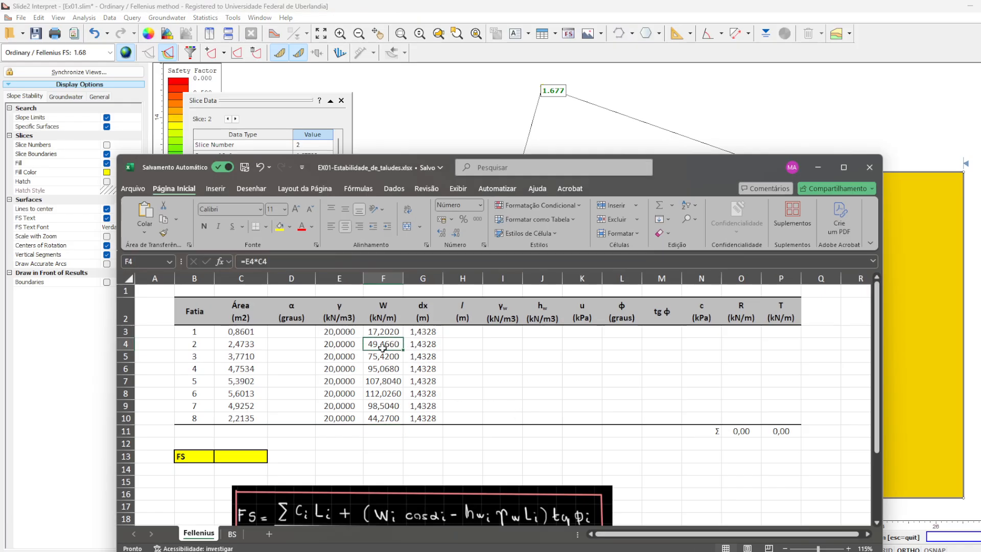
{"action": "left_click", "coordinate": [391, 356]}
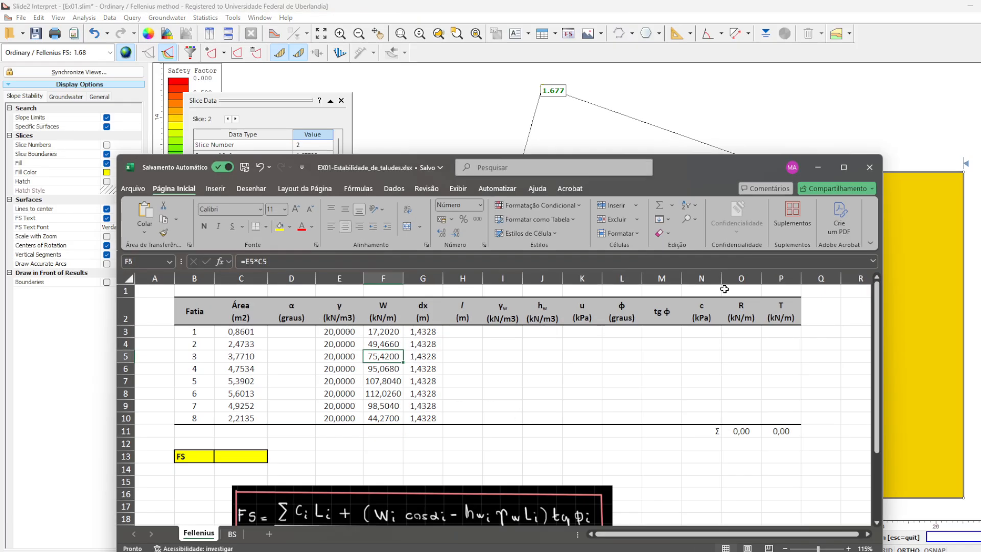
- Return to Slide2 Interpret, query slice 3, and compare its slice weight with the W value in the Excel workbook
{"action": "left_click", "coordinate": [785, 96]}
{"action": "left_click", "coordinate": [576, 294]}
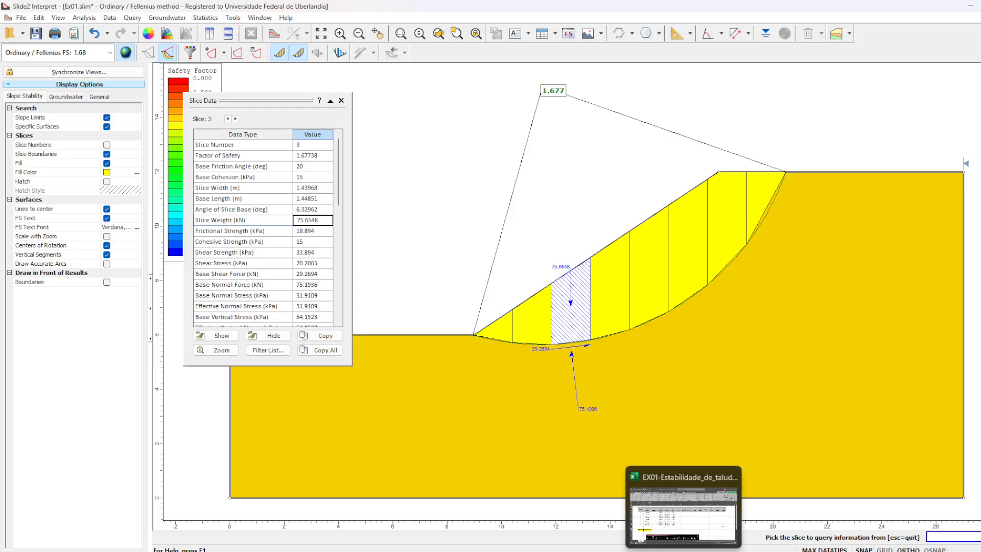
{"action": "left_click", "coordinate": [683, 551]}
{"action": "left_click", "coordinate": [271, 113]}
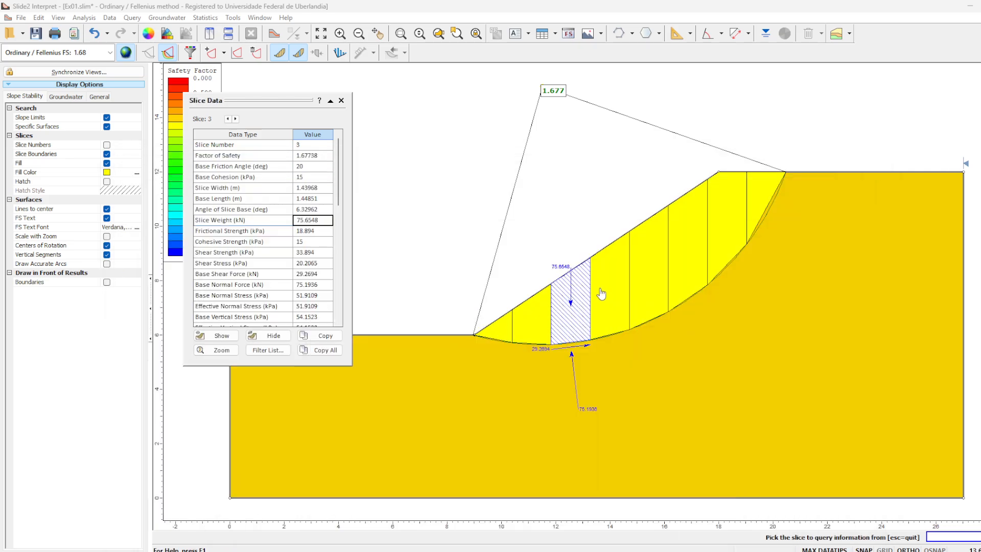
- Query slices 4 and 5 in Slide2 Interpret and check each slice weight against its W value in the Excel table
{"action": "left_click", "coordinate": [614, 286]}
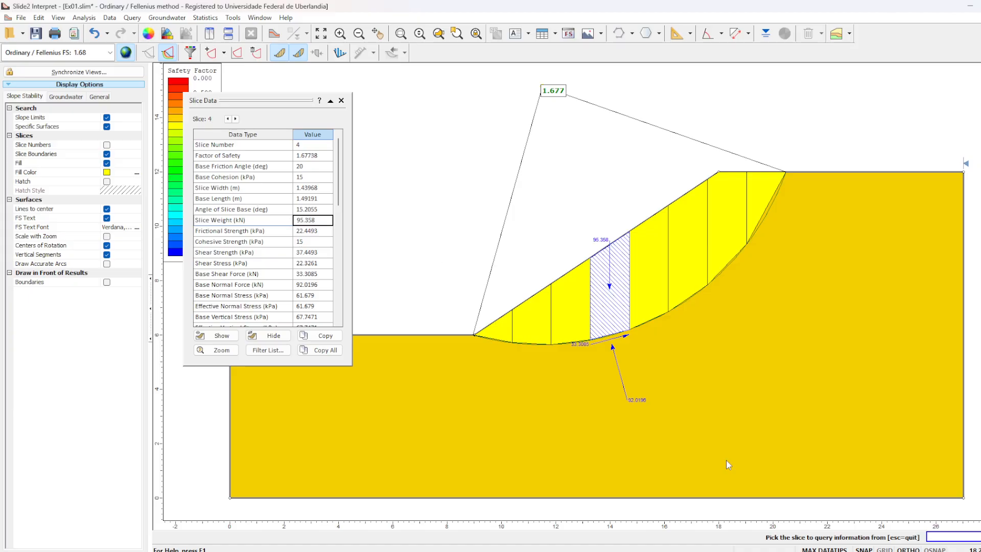
{"action": "key", "text": "alt+Tab"}
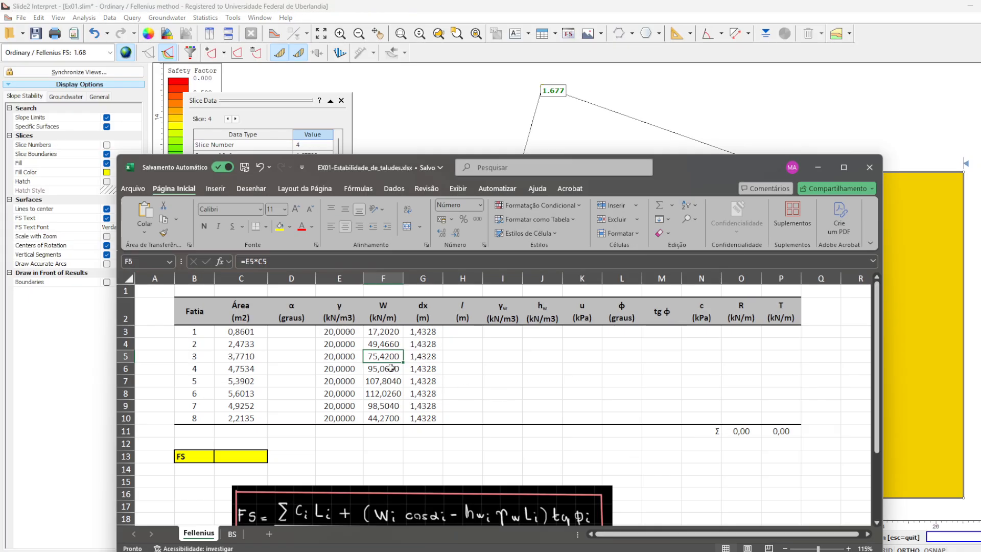
{"action": "key", "text": "alt+Tab"}
{"action": "left_click", "coordinate": [642, 274]}
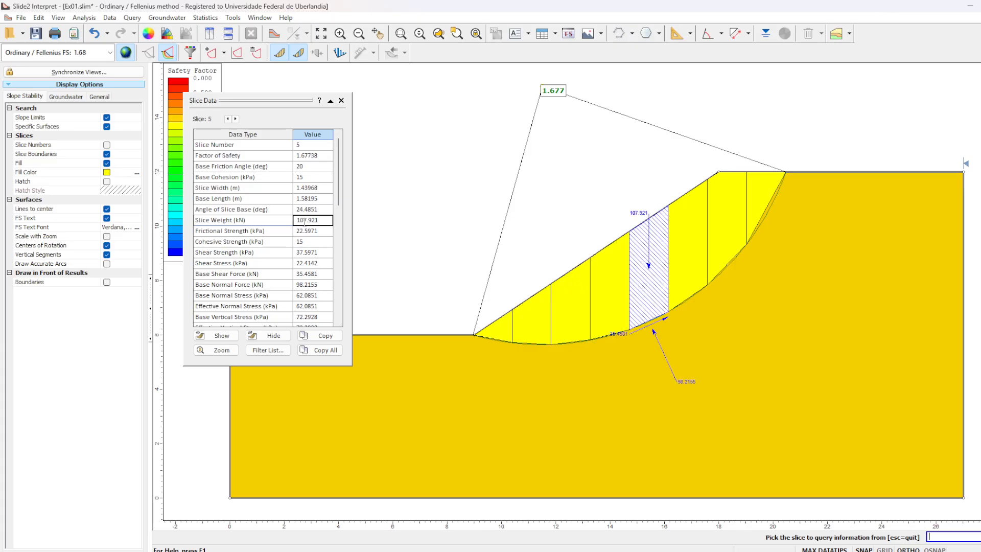
{"action": "key", "text": "alt+Tab"}
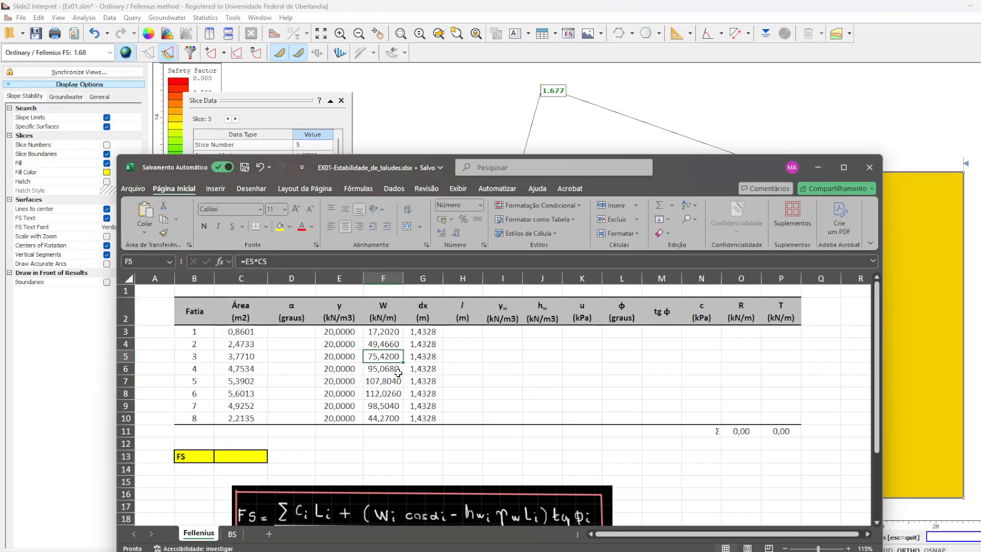
{"action": "left_click", "coordinate": [390, 383]}
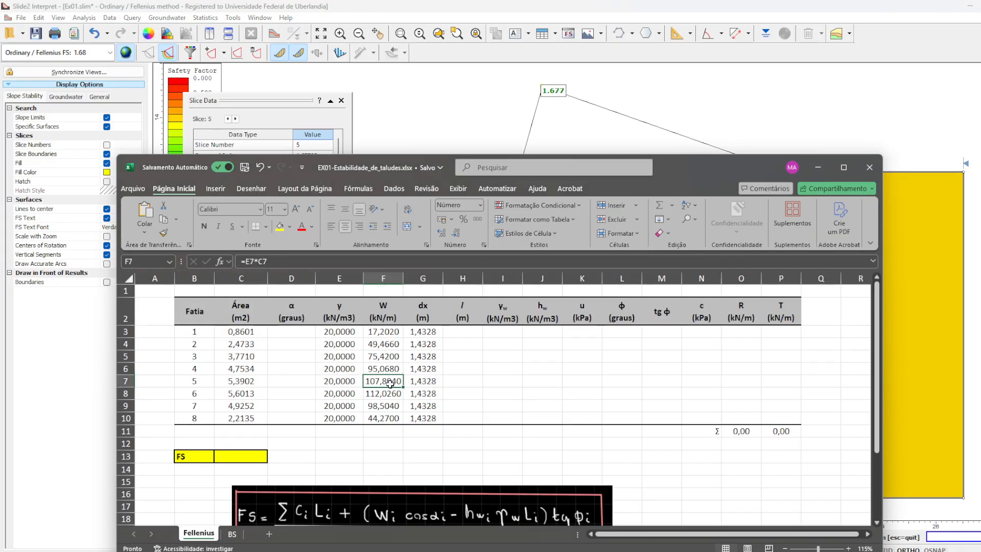
- Return to Slide2 Interpret, compare slice 6's weight with the Excel W value, and query the data of slice 7
{"action": "key", "text": "alt+Tab"}
{"action": "left_click", "coordinate": [679, 260]}
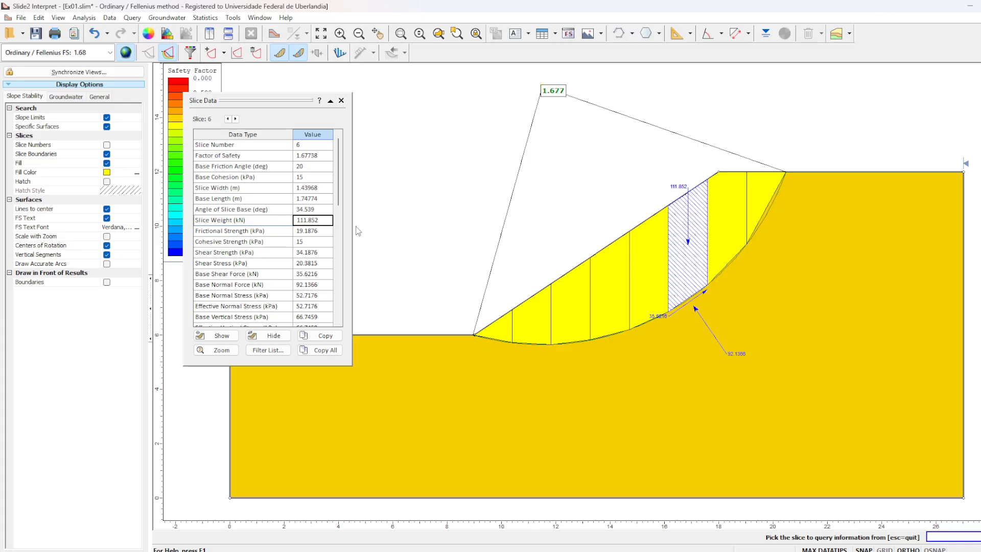
{"action": "key", "text": "alt+Tab"}
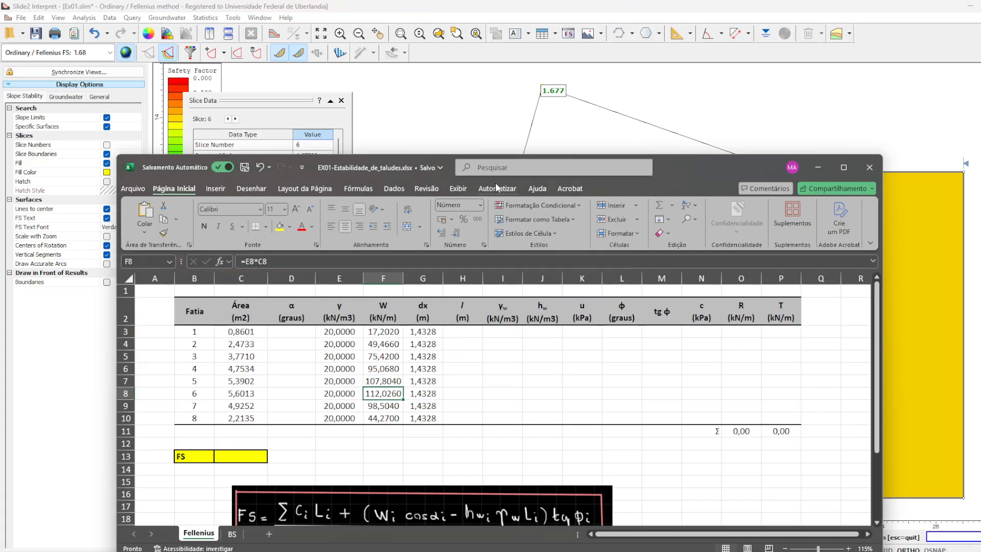
{"action": "left_click", "coordinate": [505, 123]}
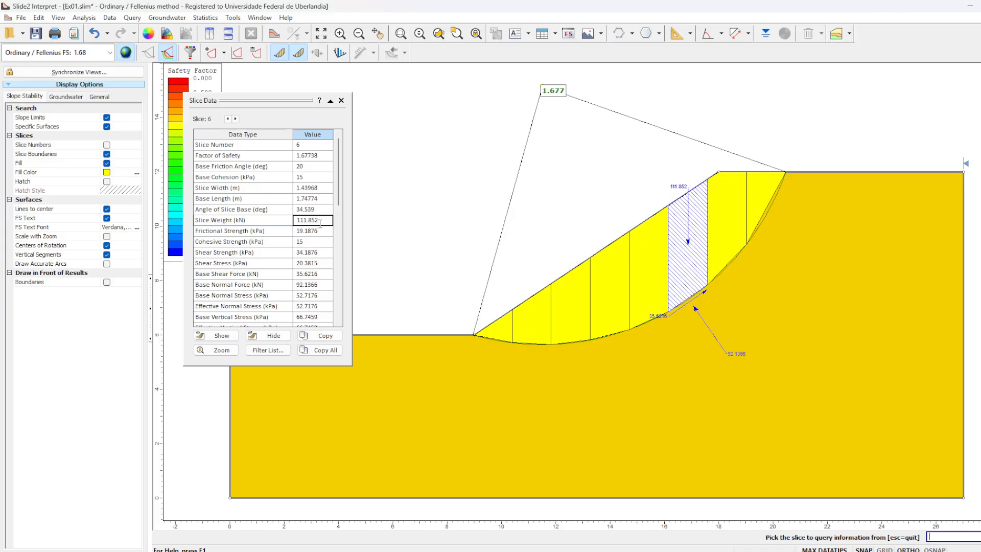
{"action": "left_click", "coordinate": [723, 220]}
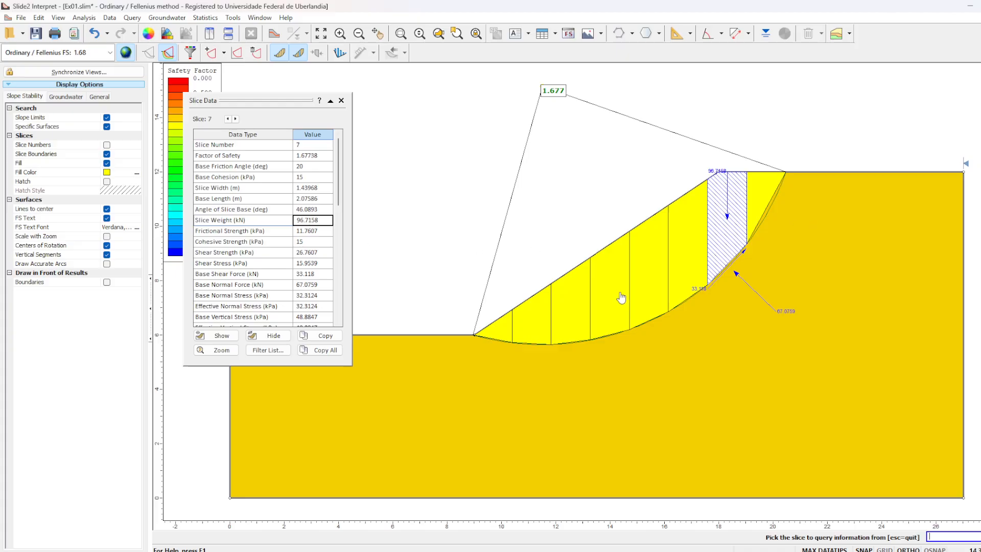
- Check slice 7's weight against the Excel W value, query slice 8 in Slide2 Interpret, and compare its weight with Excel too
{"action": "left_click", "coordinate": [683, 551]}
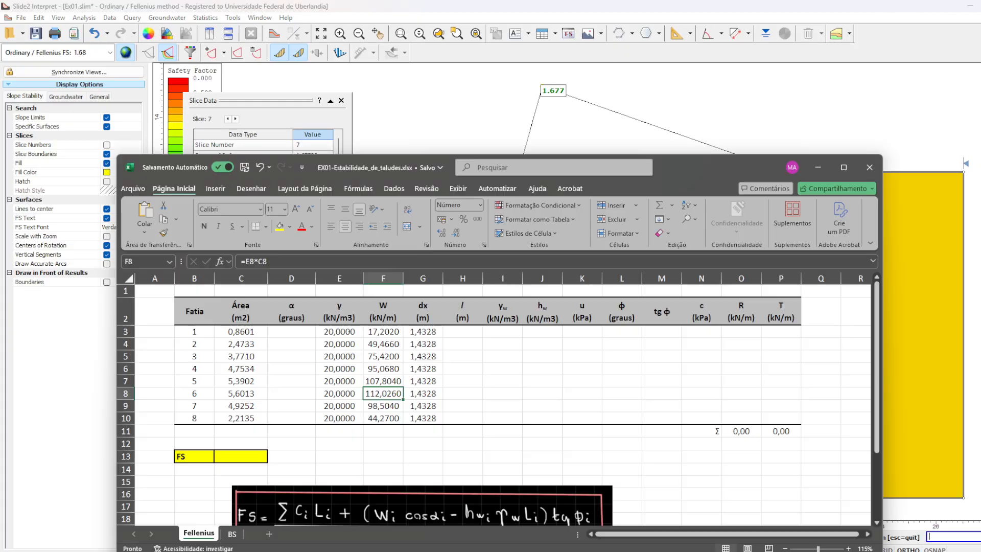
{"action": "left_click", "coordinate": [732, 115]}
{"action": "left_click", "coordinate": [763, 199]}
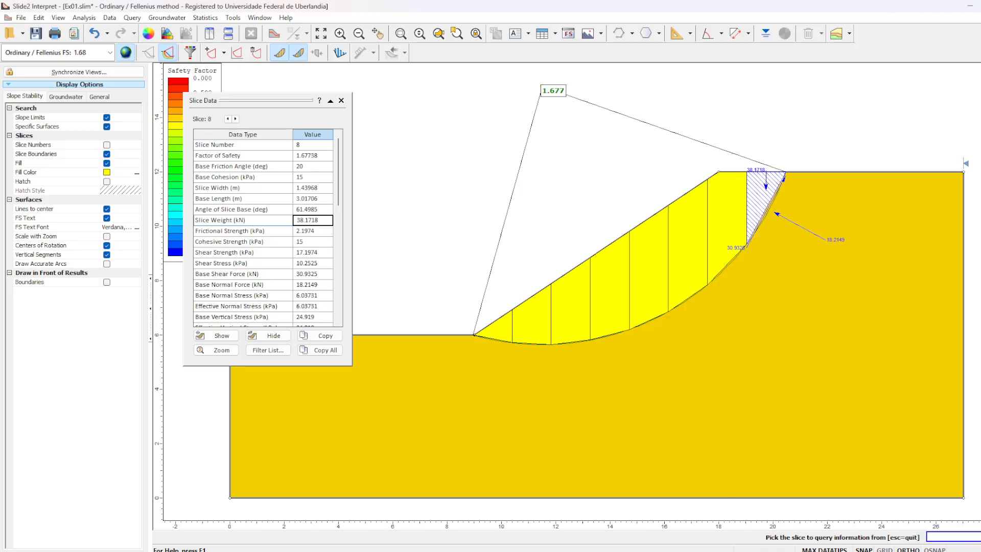
{"action": "key", "text": "alt+Tab"}
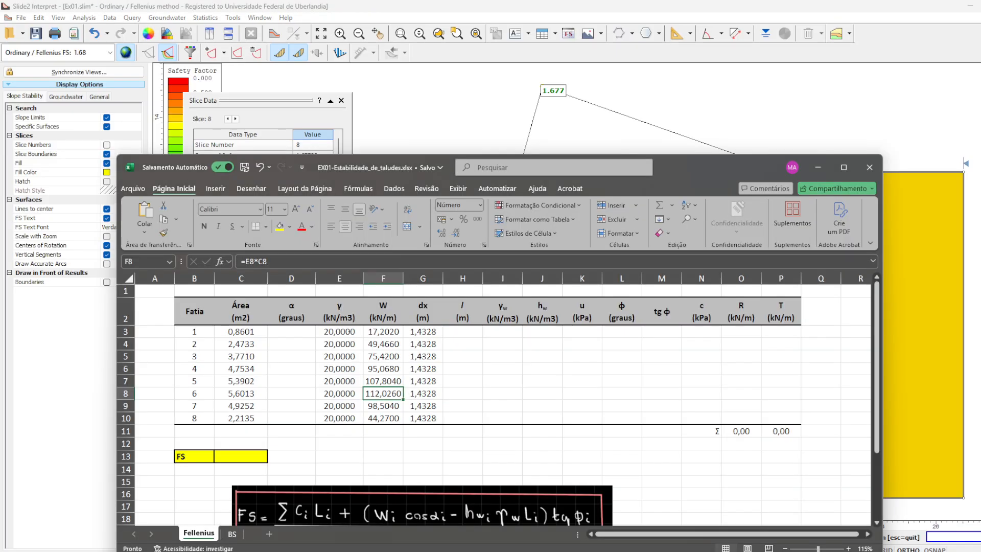
{"action": "key", "text": "alt+Tab"}
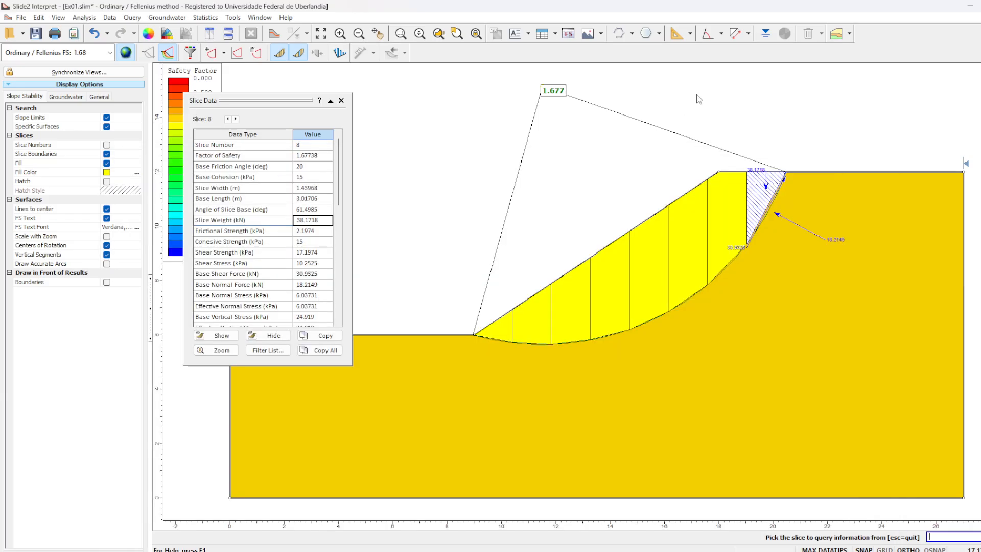
- Switch to AutoCAD and measure the area of slice 8 through its three corners, using a straight base
{"action": "key", "text": "alt+Tab"}
{"action": "key", "text": "alt+Tab"}
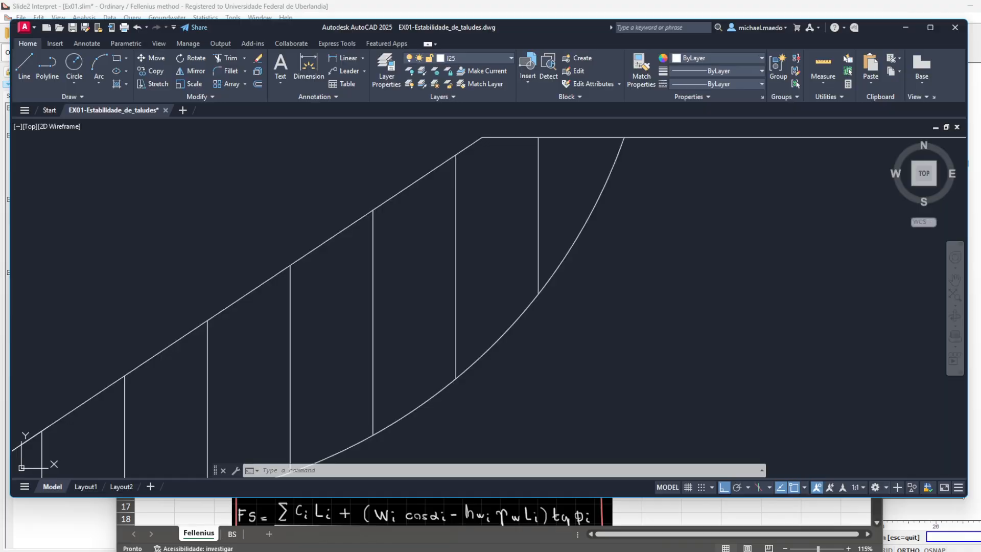
{"action": "type", "text": "l"}
{"action": "key", "text": "Return"}
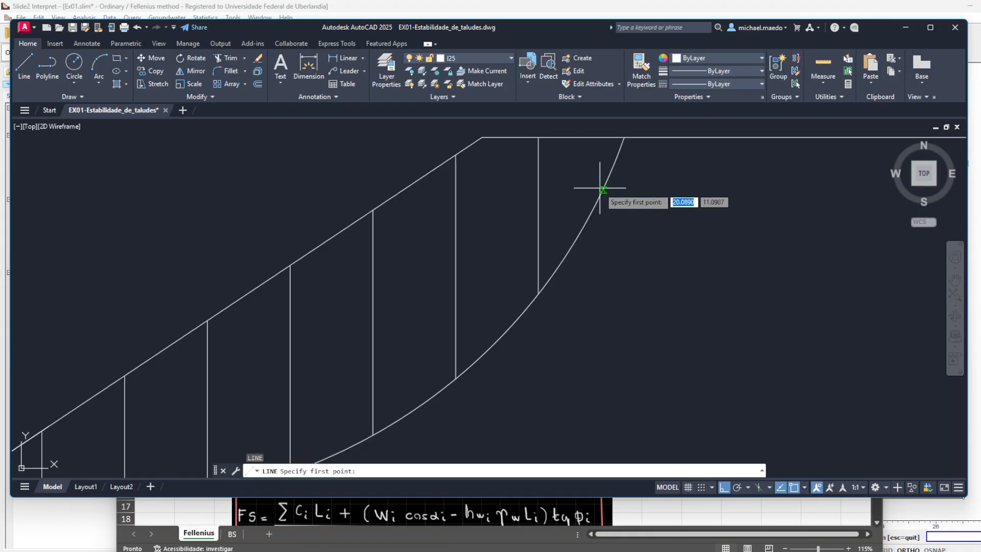
{"action": "key", "text": "F1"}
{"action": "left_click", "coordinate": [768, 67]}
{"action": "type", "text": "ar"}
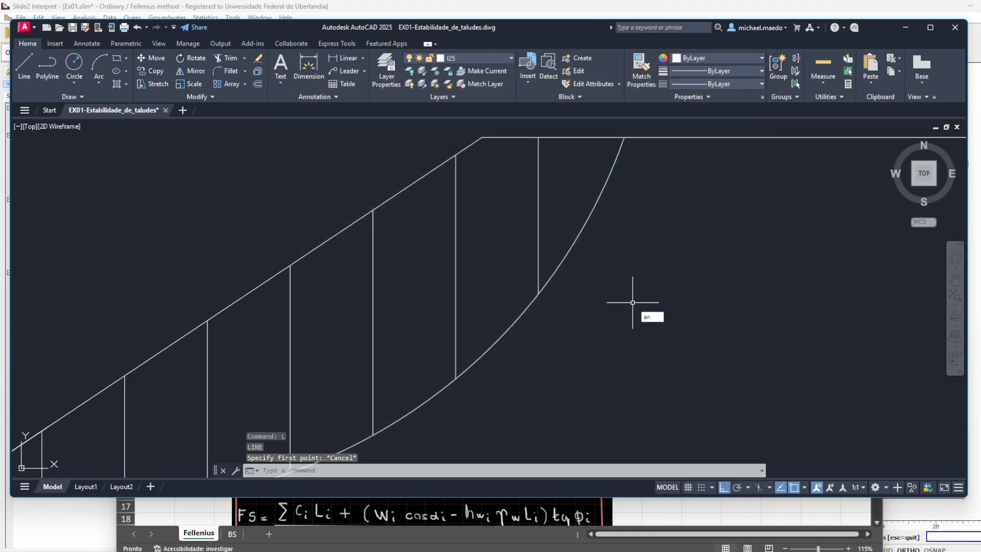
{"action": "type", "text": "ea"}
{"action": "key", "text": "Return"}
{"action": "left_click", "coordinate": [538, 293]}
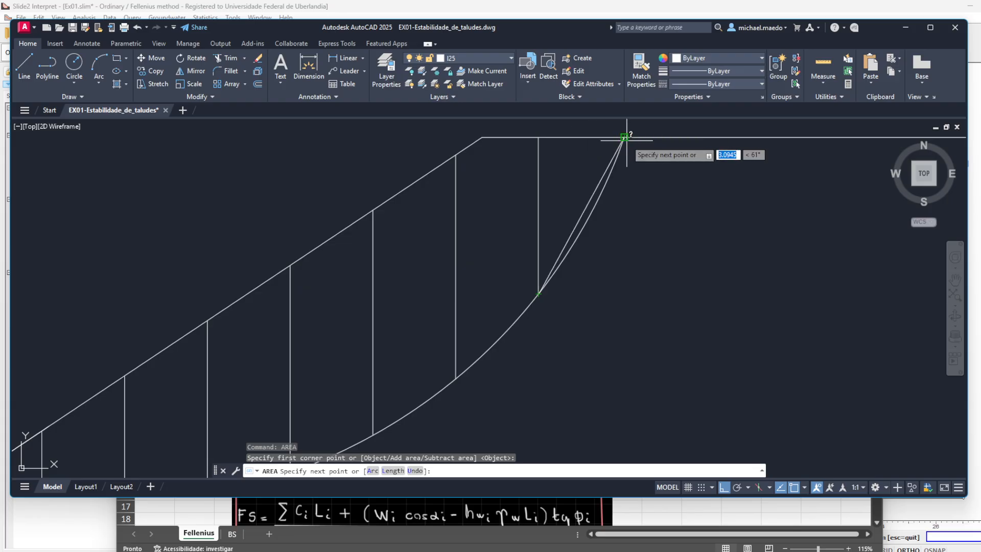
{"action": "left_click", "coordinate": [625, 137]}
{"action": "left_click", "coordinate": [538, 137]}
{"action": "key", "text": "Return"}
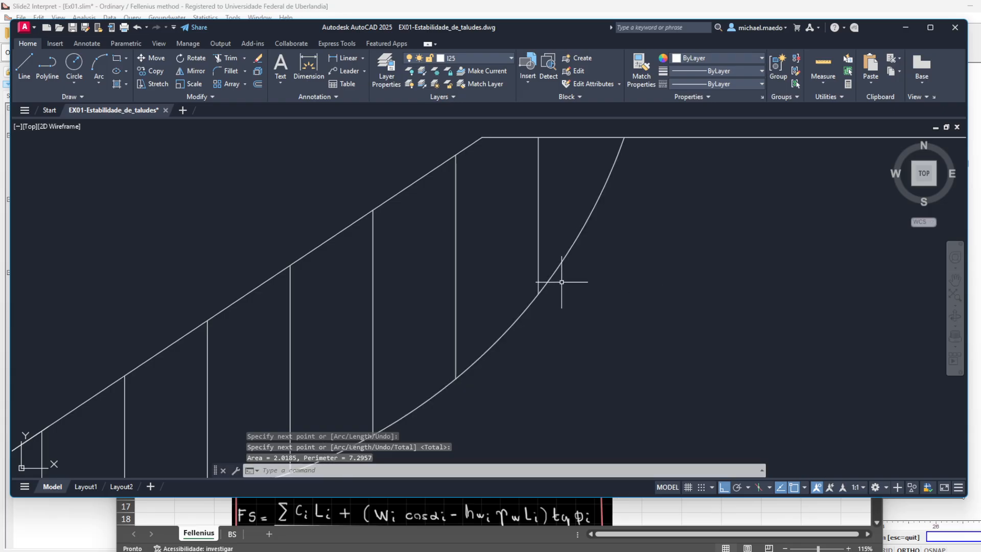
- Switch to the Excel workbook and set slice 8's area in cell C10 to 2,0185
{"action": "key", "text": "alt+Tab"}
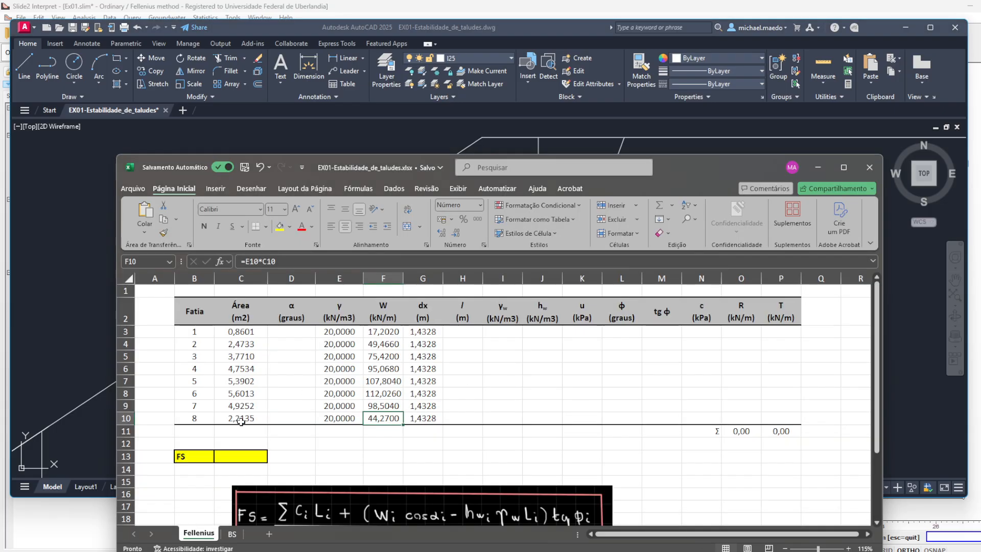
{"action": "key", "text": "alt+Tab"}
{"action": "key", "text": "alt+Tab"}
{"action": "left_click", "coordinate": [257, 419]}
{"action": "type", "text": "2,"}
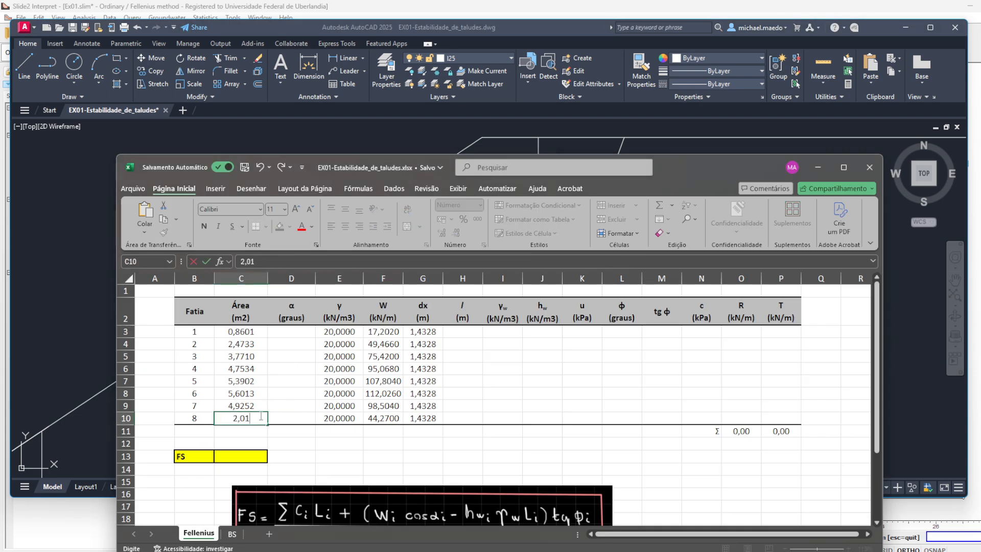
{"action": "key", "text": "Return"}
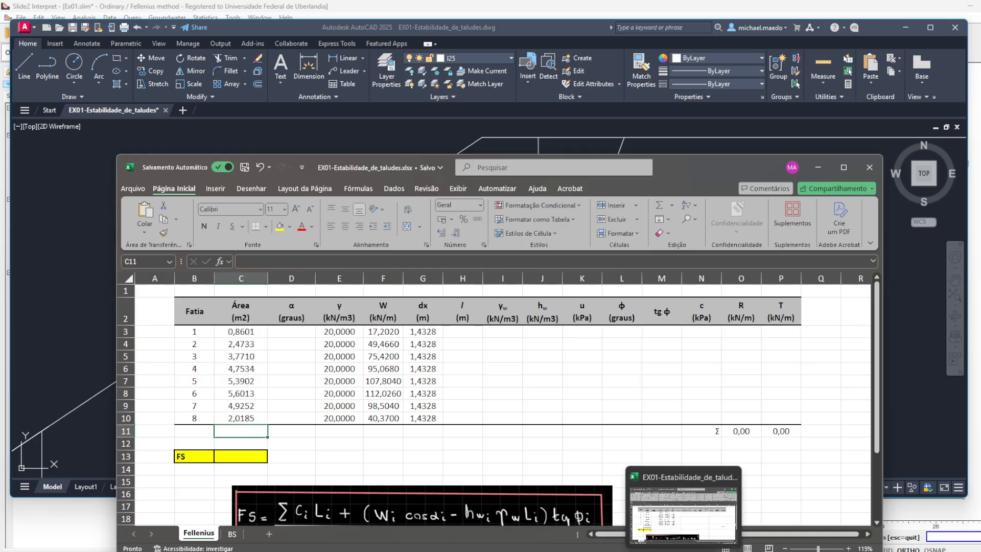
- Return to Slide2 Interpret, compare slice 8's weight with the recalculated Excel W value, and inspect the slice's base shape
{"action": "left_click", "coordinate": [711, 551]}
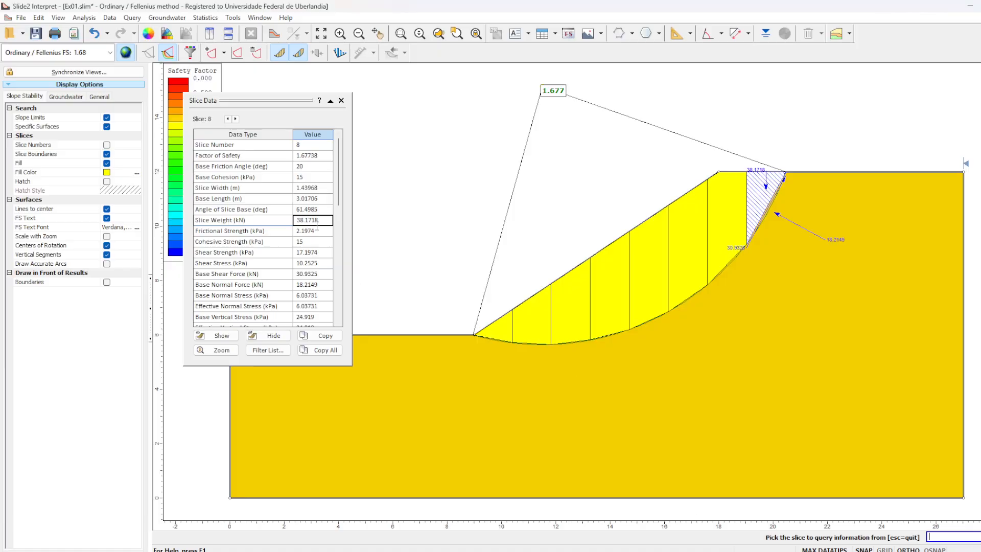
{"action": "left_click", "coordinate": [327, 231]}
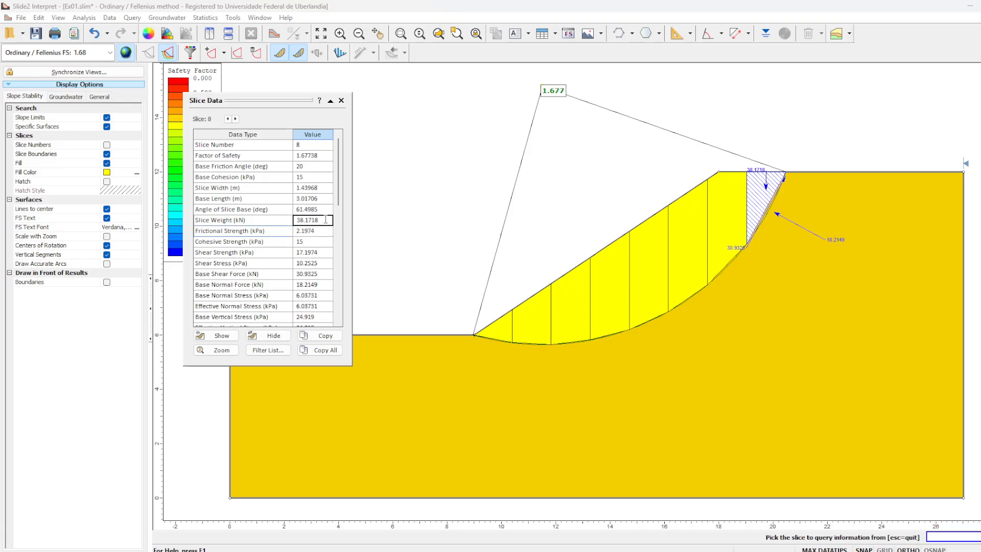
{"action": "key", "text": "alt+Tab"}
{"action": "key", "text": "alt+Tab"}
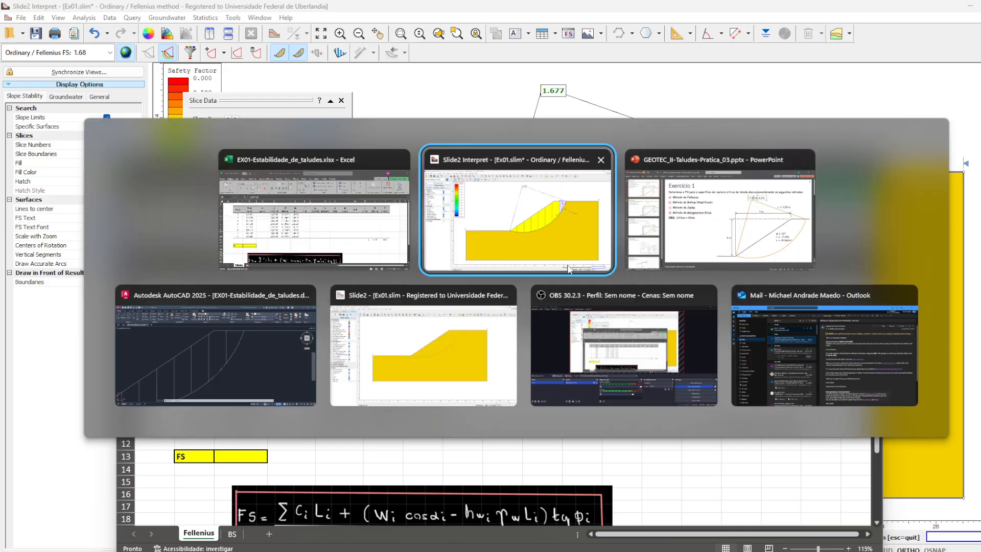
{"action": "scroll", "coordinate": [801, 182], "scroll_direction": "up", "scroll_amount": 3}
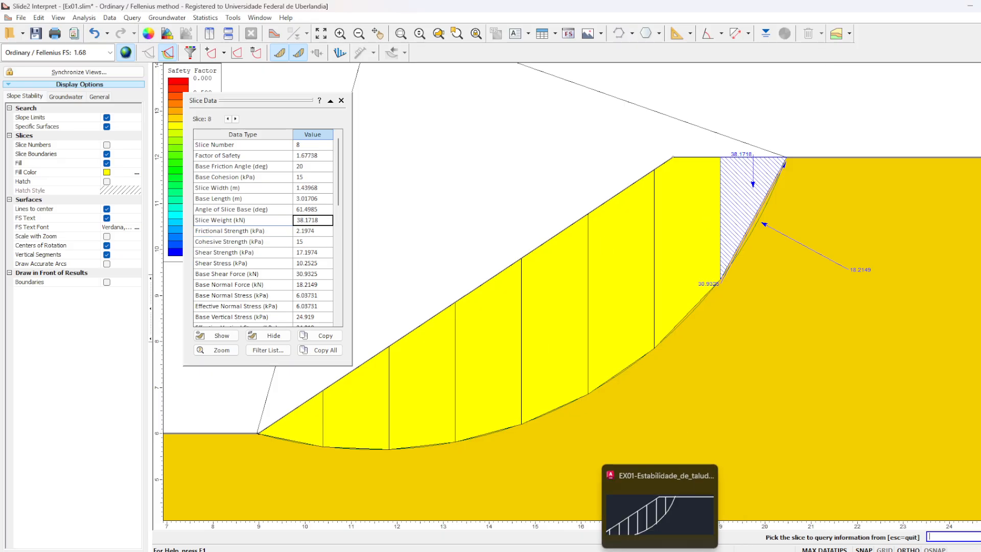
- Switch back to AutoCAD and repeat the area measurement of slice 8 as a straight-sided triangle
{"action": "left_click", "coordinate": [637, 551]}
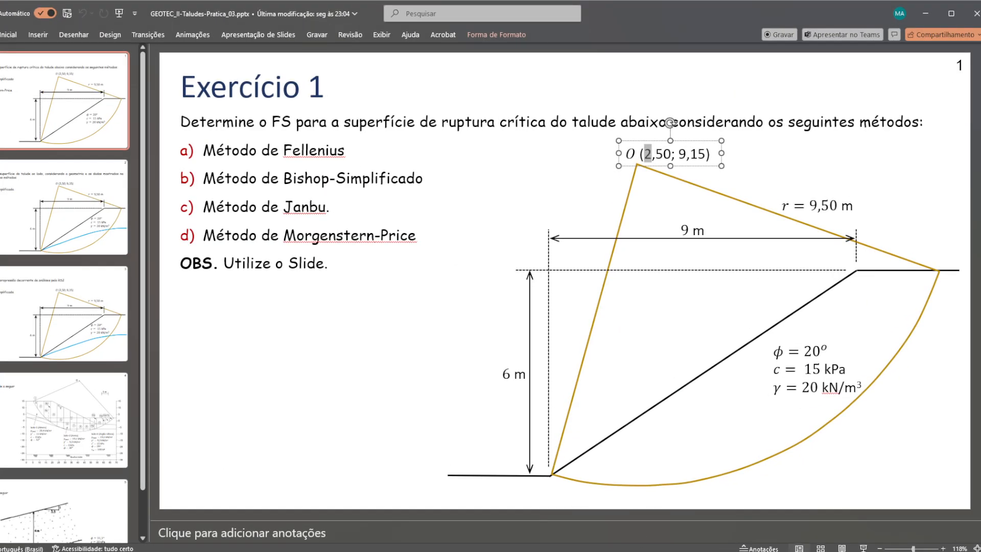
{"action": "left_click", "coordinate": [659, 551]}
{"action": "left_click", "coordinate": [638, 349]}
{"action": "type", "text": "ar"}
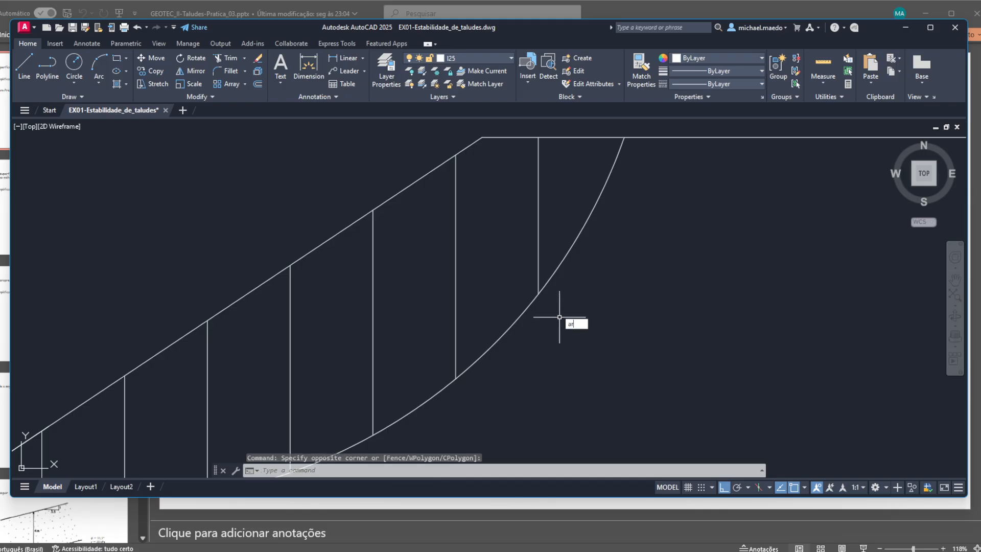
{"action": "type", "text": "ea"}
{"action": "key", "text": "Return"}
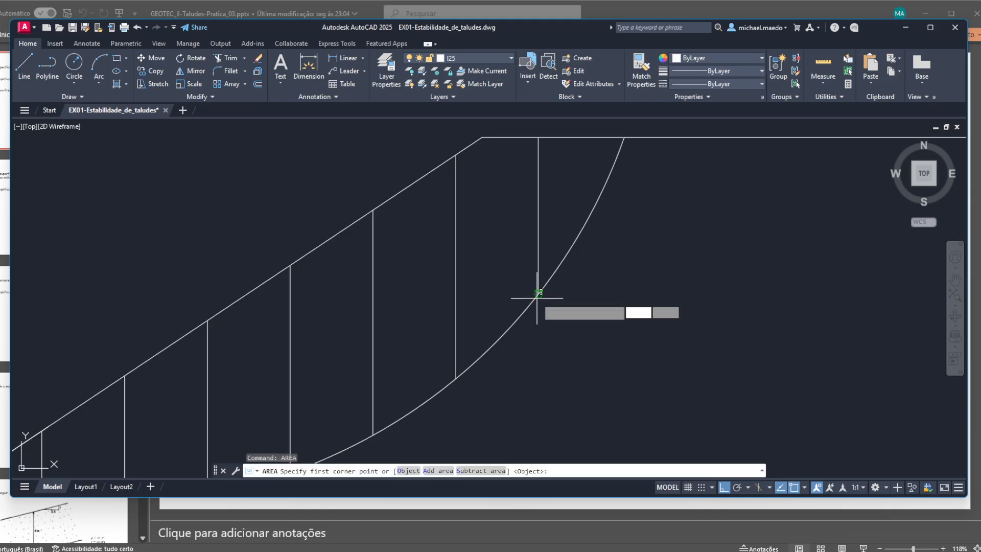
{"action": "left_click", "coordinate": [537, 298]}
{"action": "left_click", "coordinate": [624, 137]}
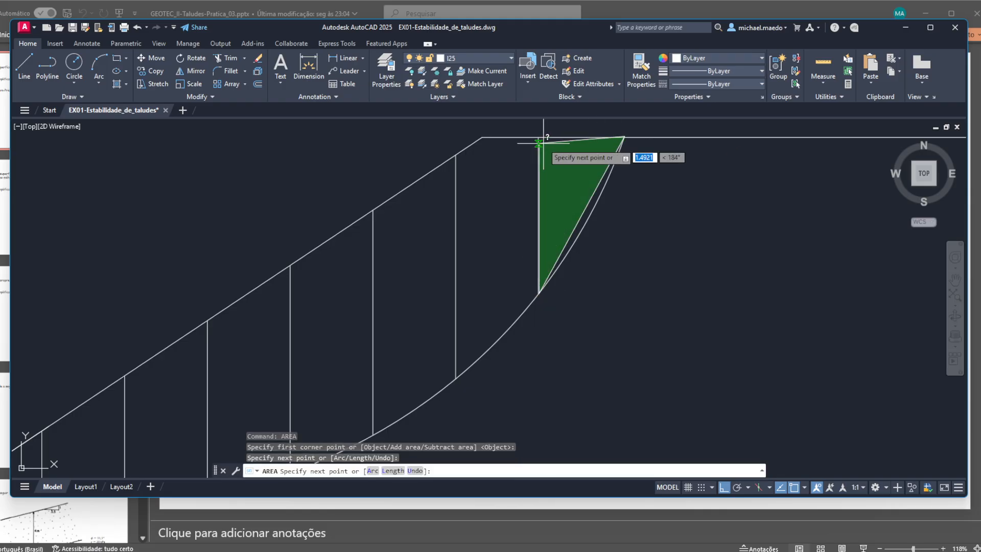
{"action": "left_click", "coordinate": [540, 142]}
{"action": "key", "text": "Return"}
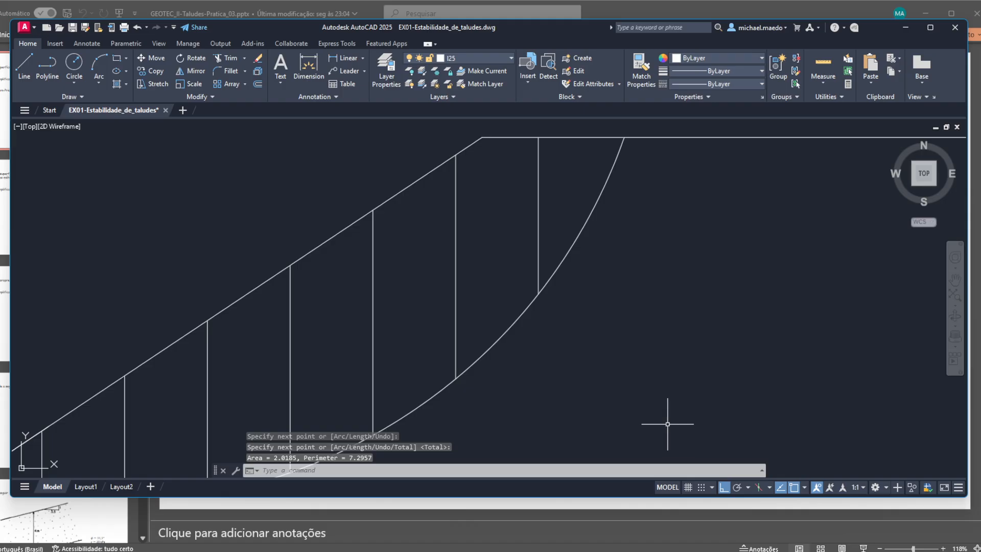
- Undo the last area change for slice 8 in the Excel workbook and save the file
{"action": "left_click", "coordinate": [684, 551]}
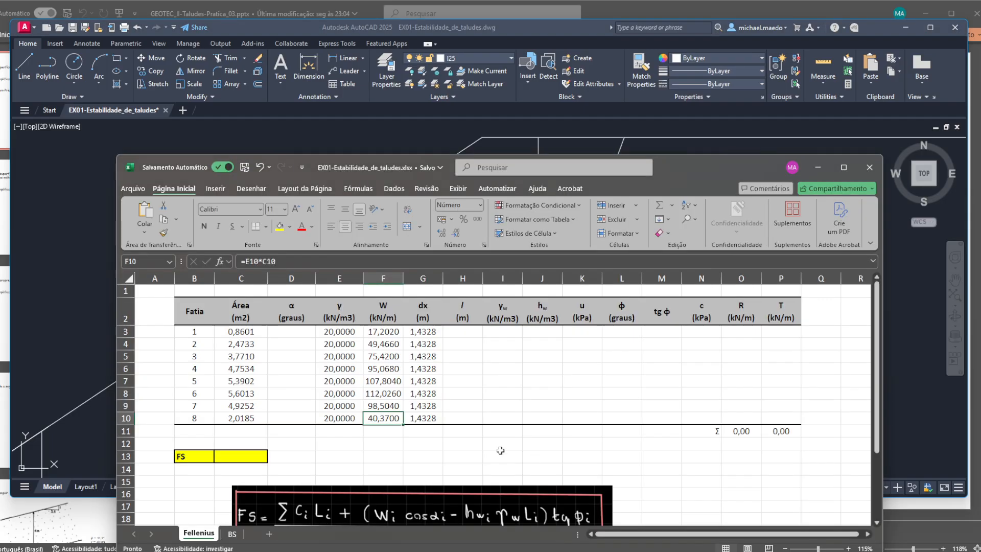
{"action": "left_click", "coordinate": [534, 443]}
{"action": "key", "text": "ctrl+z"}
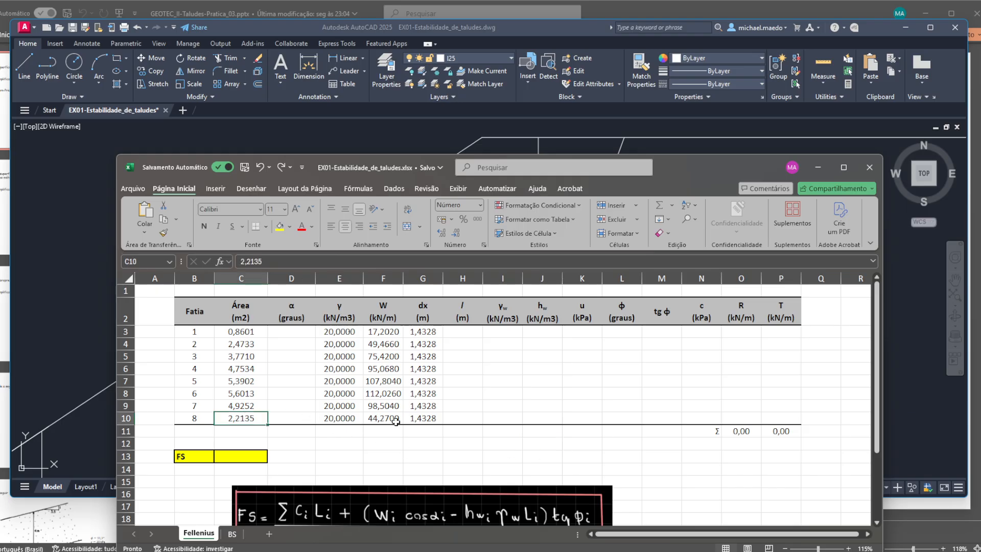
{"action": "left_click", "coordinate": [246, 167]}
{"action": "left_click", "coordinate": [299, 331]}
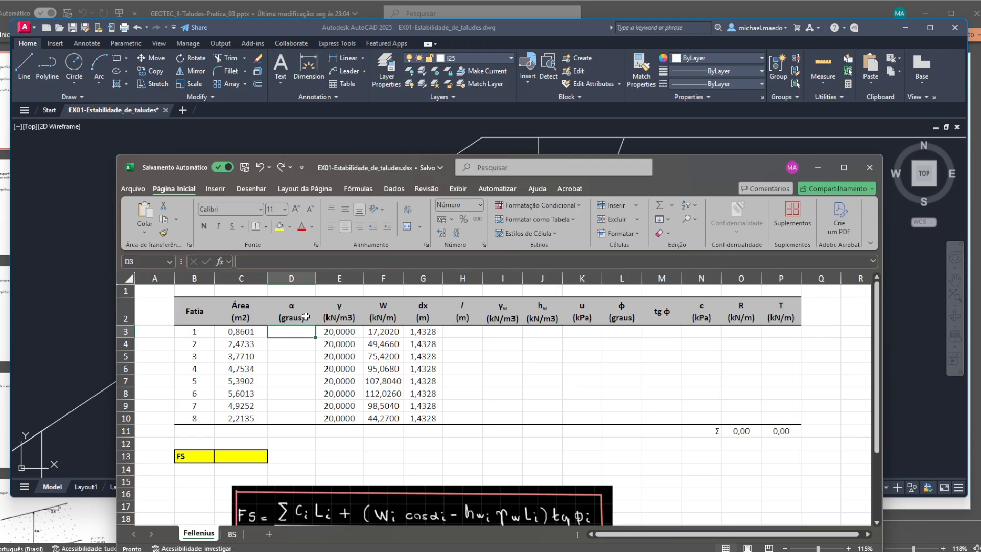
- In AutoCAD, draw connected straight lines from the failure surface's lower end along the bases of slices 1 to 3
{"action": "left_click", "coordinate": [96, 316]}
{"action": "scroll", "coordinate": [101, 333], "scroll_direction": "down", "scroll_amount": 2}
{"action": "left_click_drag", "start_coordinate": [119, 329], "coordinate": [553, 243]}
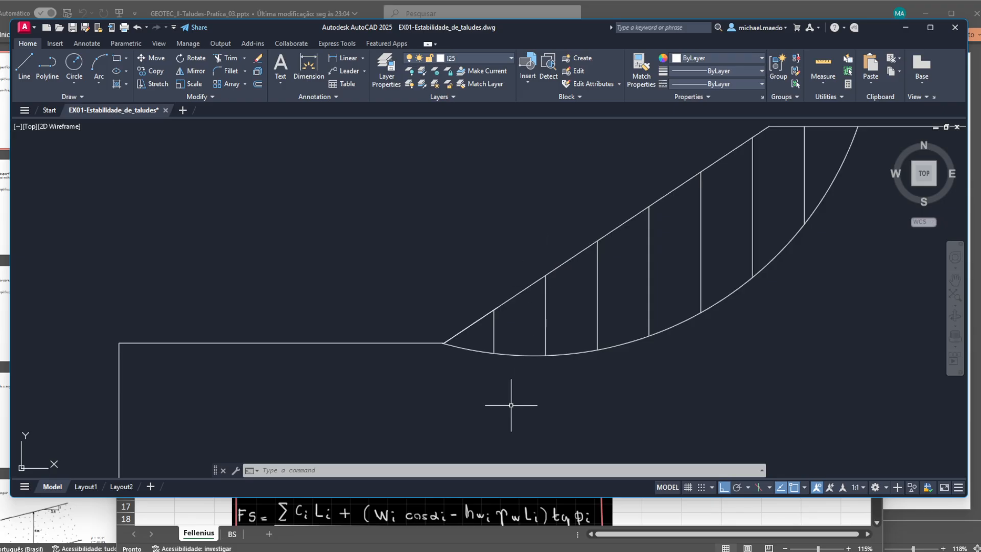
{"action": "key", "text": "Return"}
{"action": "scroll", "coordinate": [470, 389], "scroll_direction": "up", "scroll_amount": 8}
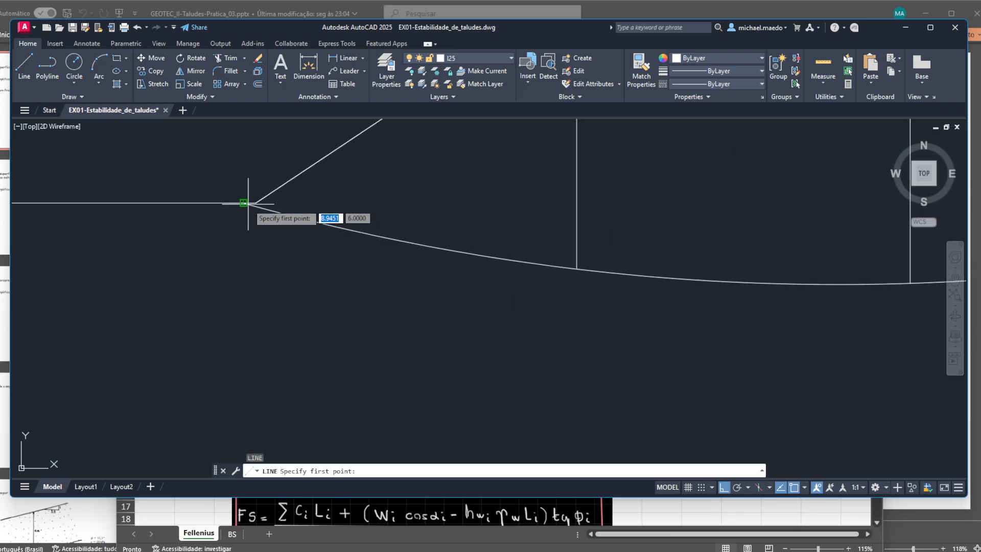
{"action": "left_click", "coordinate": [243, 203]}
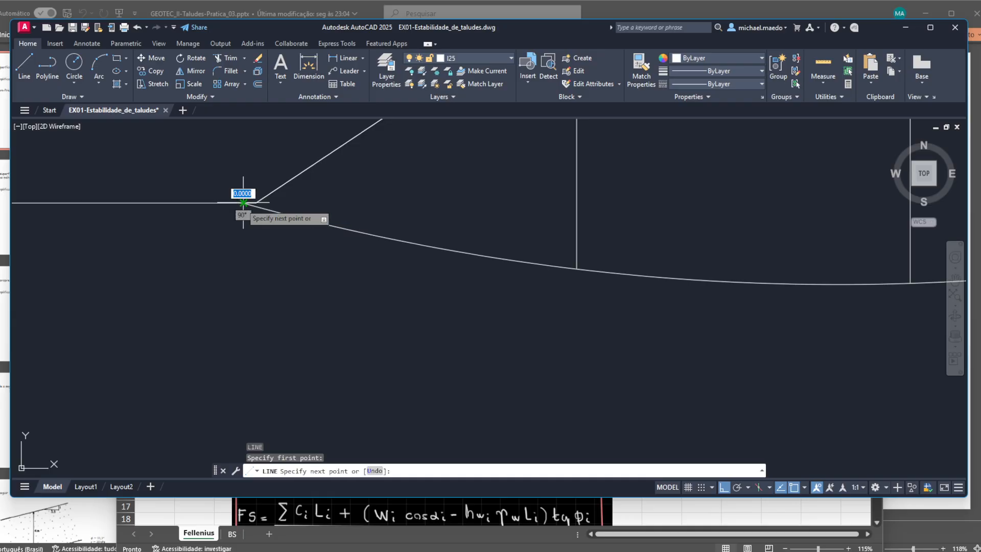
{"action": "left_click", "coordinate": [576, 268]}
{"action": "left_click", "coordinate": [910, 286]}
{"action": "left_click_drag", "start_coordinate": [861, 275], "coordinate": [288, 351]}
{"action": "left_click", "coordinate": [671, 321]}
{"action": "scroll", "coordinate": [671, 321], "scroll_direction": "down", "scroll_amount": 4}
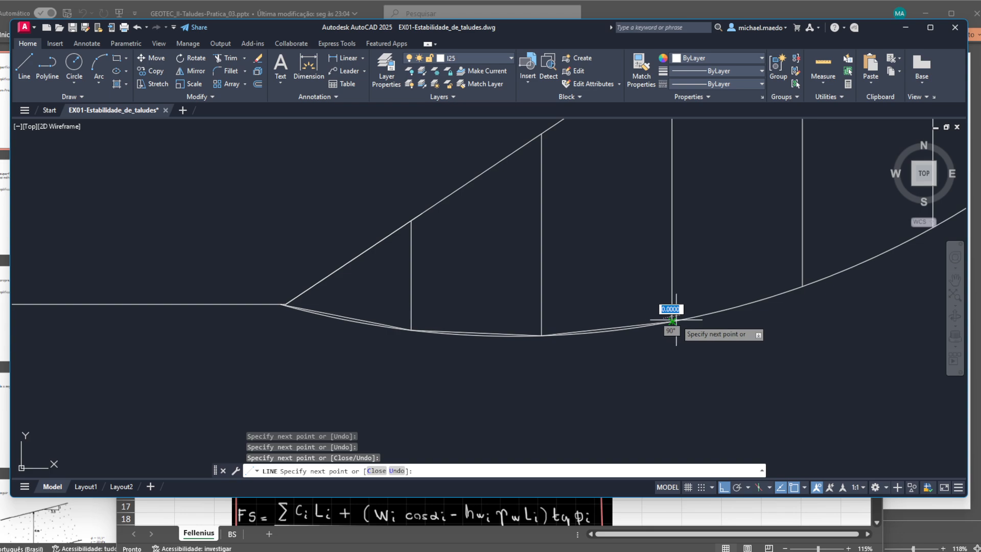
- Continue the straight base lines across slices 4 to 8, ending where the failure surface meets the crest
{"action": "left_click", "coordinate": [802, 283]}
{"action": "left_click_drag", "start_coordinate": [802, 285], "coordinate": [356, 426]}
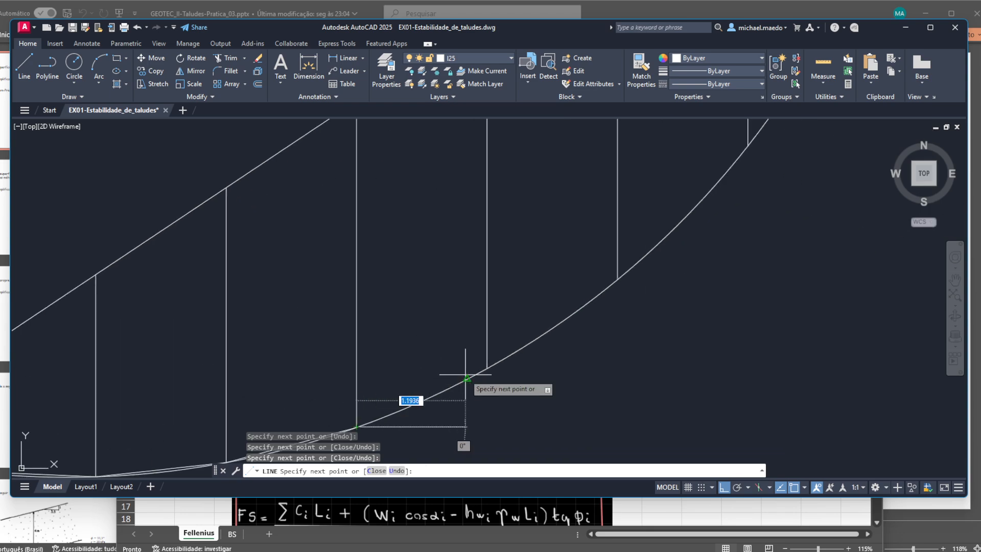
{"action": "left_click", "coordinate": [488, 368]}
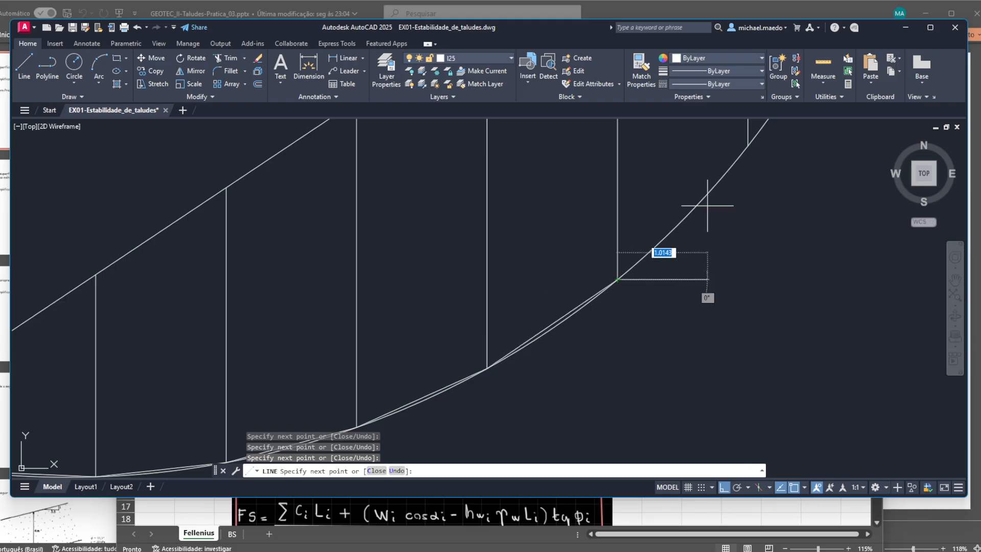
{"action": "left_click_drag", "start_coordinate": [706, 207], "coordinate": [571, 358]}
{"action": "left_click", "coordinate": [605, 305]}
{"action": "left_click_drag", "start_coordinate": [735, 225], "coordinate": [624, 532]}
{"action": "left_click", "coordinate": [629, 367]}
{"action": "key", "text": "Return"}
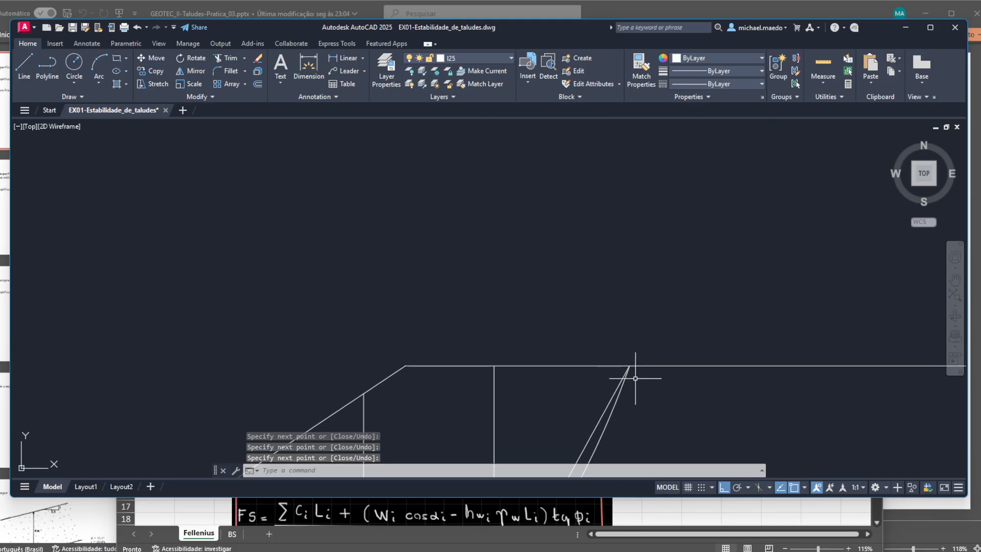
- Examine the straight base lines against the curved failure surface, focusing on the first slices near the toe
{"action": "scroll", "coordinate": [650, 409], "scroll_direction": "down", "scroll_amount": 5}
{"action": "left_click_drag", "start_coordinate": [672, 442], "coordinate": [697, 360]}
{"action": "scroll", "coordinate": [697, 361], "scroll_direction": "down", "scroll_amount": 2}
{"action": "scroll", "coordinate": [679, 376], "scroll_direction": "up", "scroll_amount": 2}
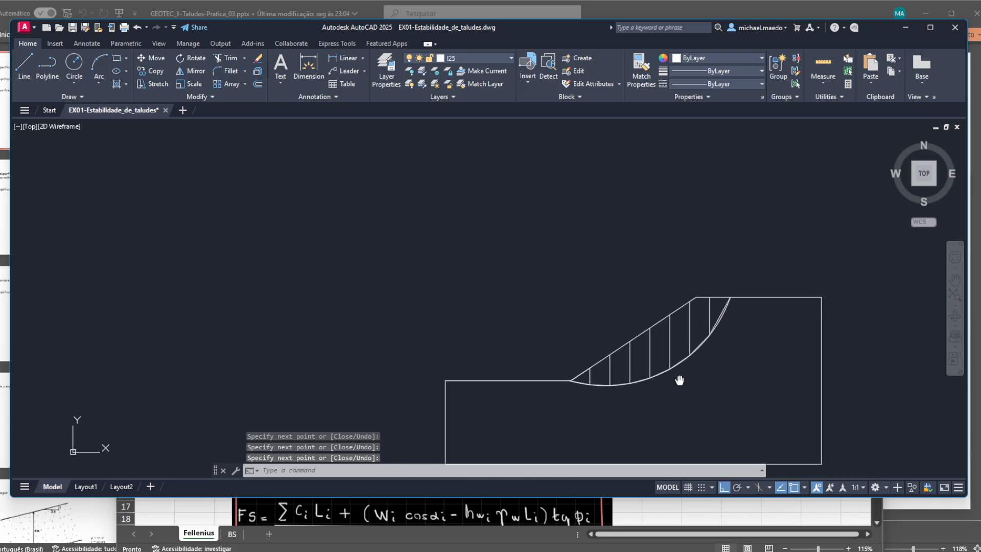
{"action": "scroll", "coordinate": [647, 400], "scroll_direction": "up", "scroll_amount": 3}
{"action": "scroll", "coordinate": [449, 313], "scroll_direction": "up", "scroll_amount": 4}
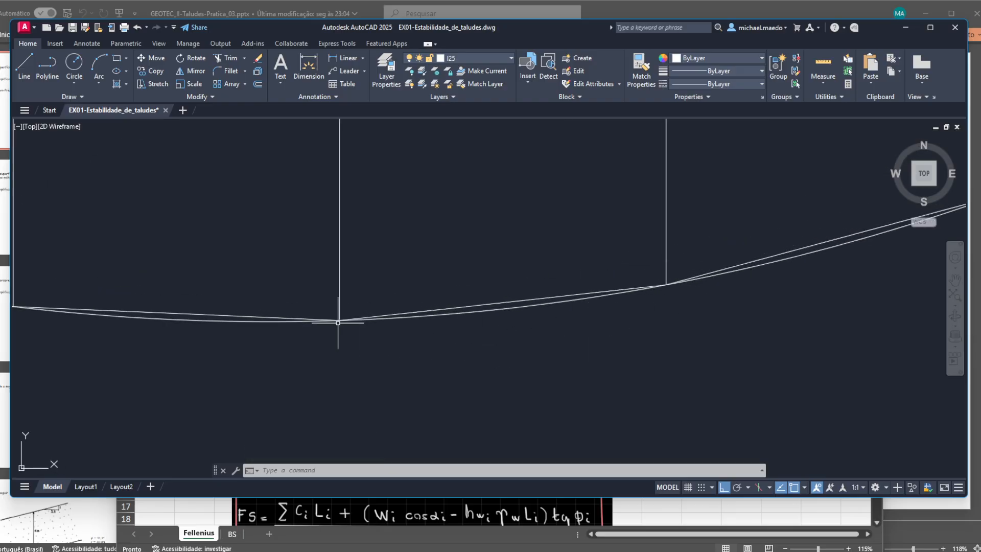
{"action": "scroll", "coordinate": [355, 344], "scroll_direction": "down", "scroll_amount": 2}
{"action": "left_click_drag", "start_coordinate": [356, 342], "coordinate": [528, 349]}
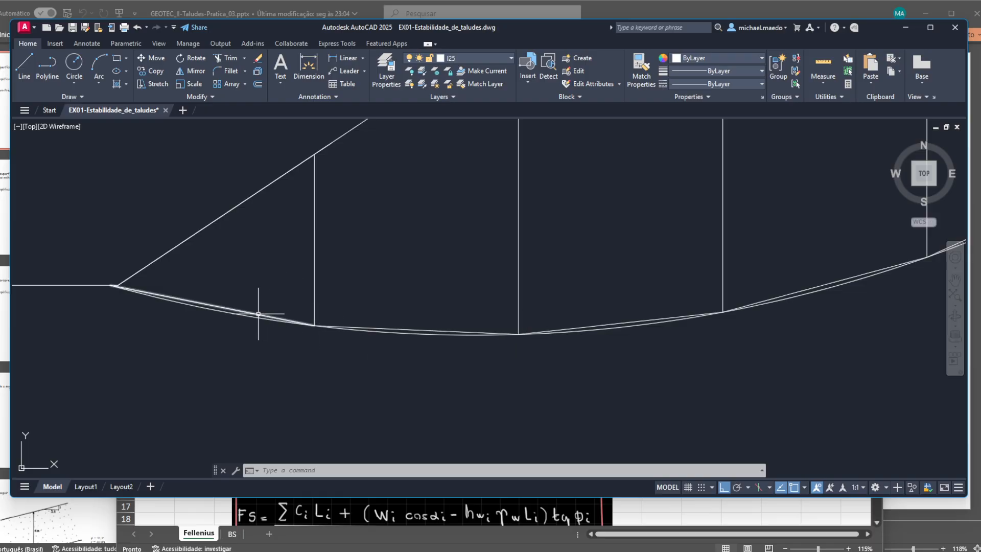
{"action": "left_click_drag", "start_coordinate": [256, 270], "coordinate": [315, 265]}
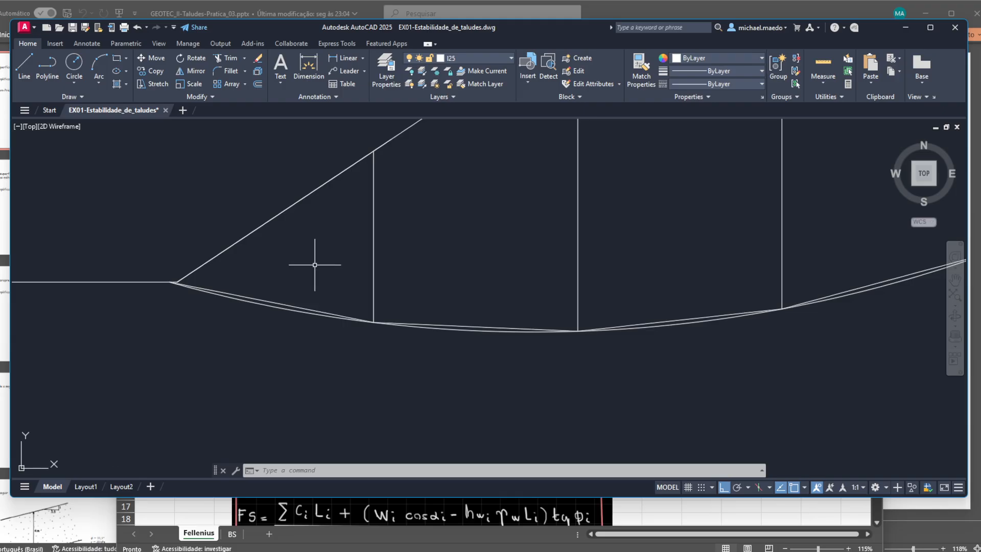
- Draw short horizontal reference lines inward from the toe-side ends of the bases of slices 1 and 2
{"action": "type", "text": "l"}
{"action": "key", "text": "Return"}
{"action": "scroll", "coordinate": [218, 274], "scroll_direction": "up", "scroll_amount": 1}
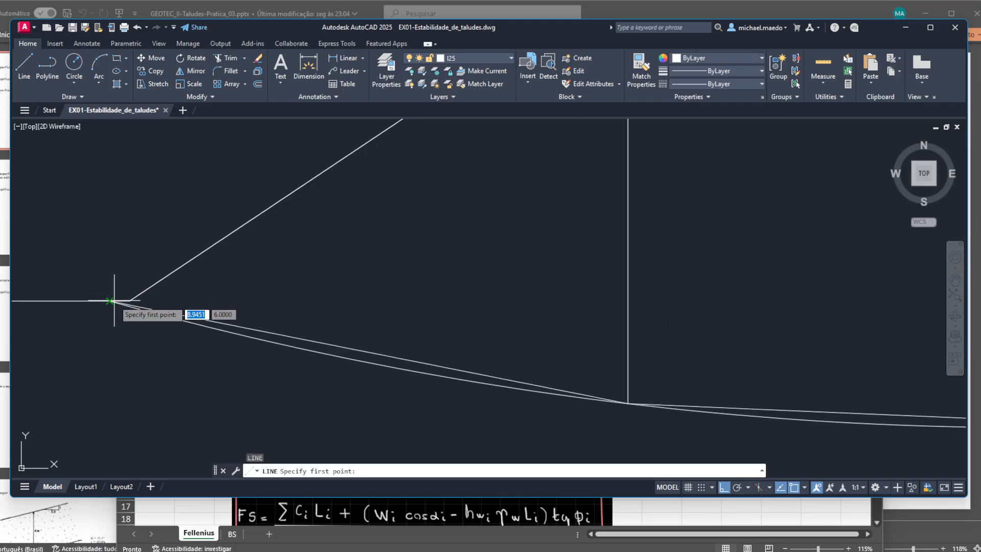
{"action": "left_click", "coordinate": [109, 301]}
{"action": "left_click", "coordinate": [382, 299]}
{"action": "key", "text": "Return"}
{"action": "key", "text": "Return"}
{"action": "left_click", "coordinate": [628, 404]}
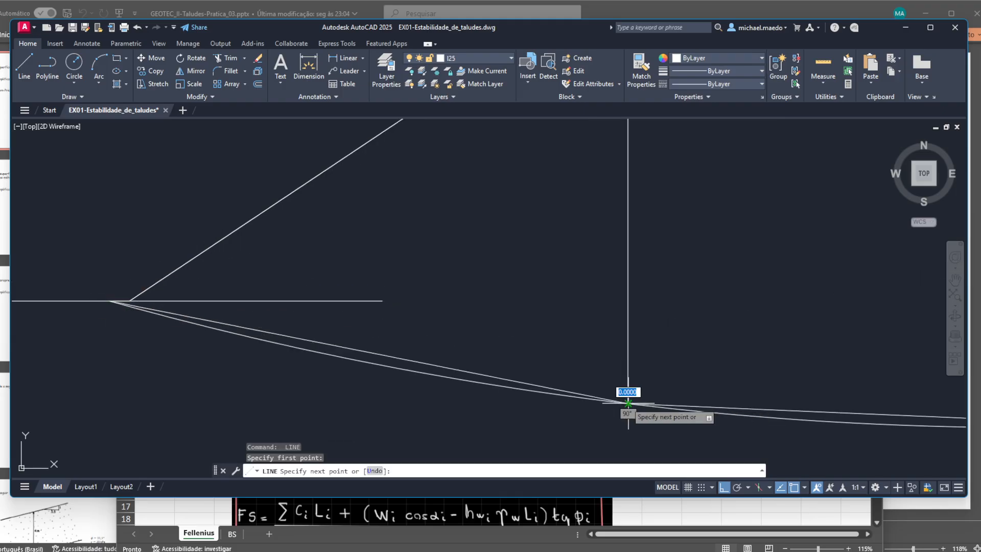
{"action": "left_click_drag", "start_coordinate": [769, 370], "coordinate": [408, 355]}
{"action": "left_click", "coordinate": [680, 341]}
{"action": "key", "text": "Return"}
{"action": "key", "text": "Return"}
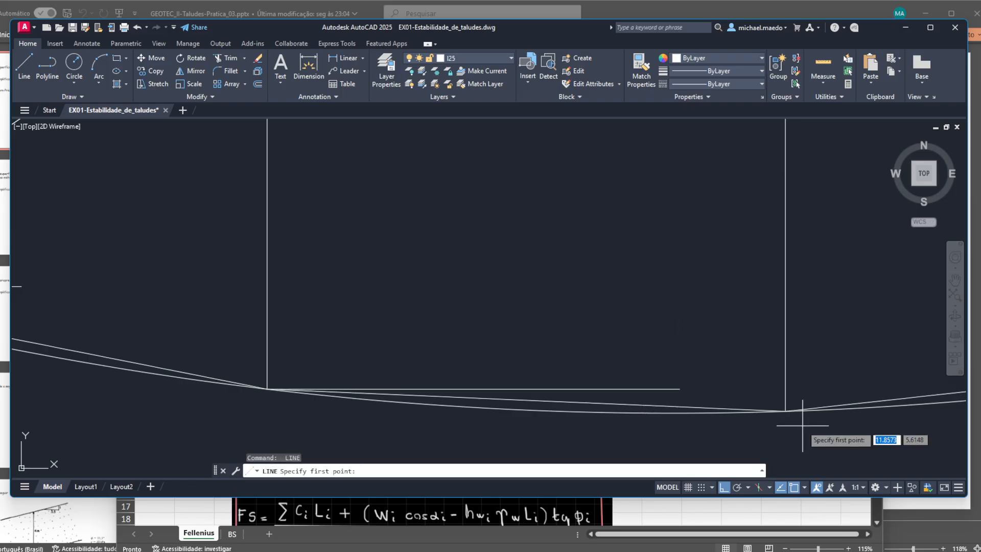
- Draw horizontal reference lines from the lower base ends of slices 3 and 4
{"action": "left_click", "coordinate": [786, 412]}
{"action": "scroll", "coordinate": [786, 415], "scroll_direction": "down", "scroll_amount": 4}
{"action": "left_click", "coordinate": [830, 426]}
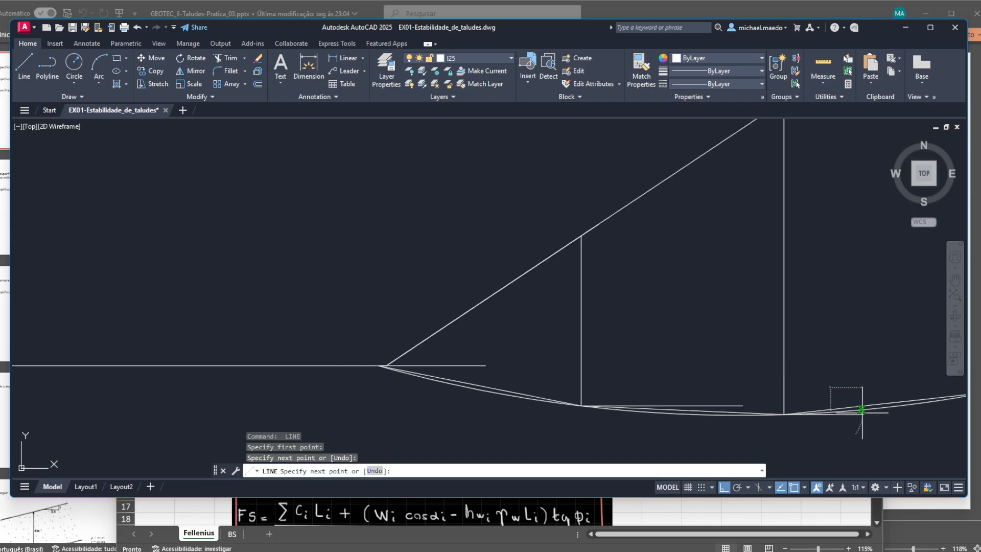
{"action": "left_click_drag", "start_coordinate": [868, 413], "coordinate": [500, 406]}
{"action": "left_click", "coordinate": [649, 409]}
{"action": "key", "text": "Return"}
{"action": "key", "text": "Return"}
{"action": "left_click", "coordinate": [618, 383]}
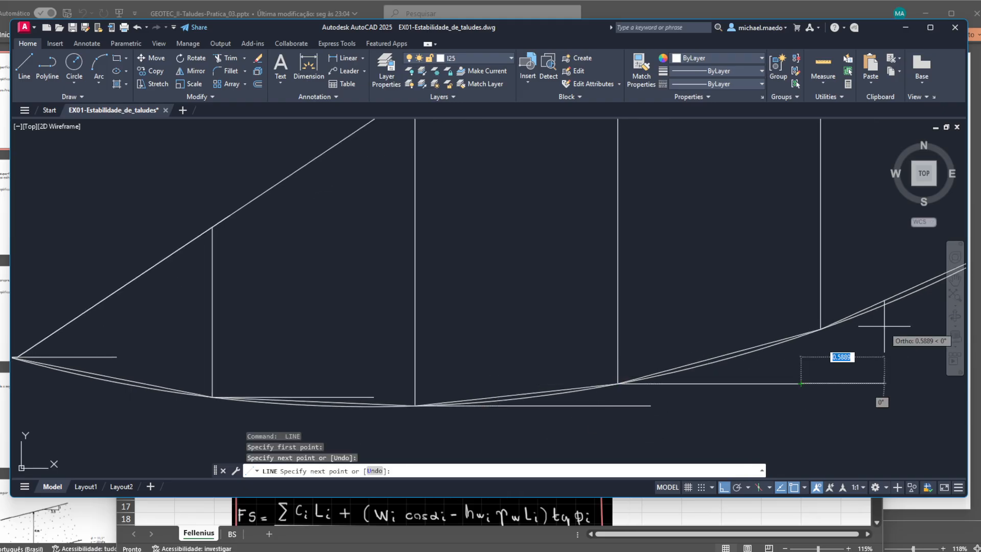
{"action": "left_click", "coordinate": [801, 373]}
{"action": "key", "text": "Return"}
{"action": "key", "text": "Return"}
- Add horizontal reference lines starting at the lower base ends of slices 5 and 6
{"action": "left_click", "coordinate": [820, 329]}
{"action": "left_click_drag", "start_coordinate": [884, 339], "coordinate": [489, 412]}
{"action": "left_click", "coordinate": [642, 401]}
{"action": "key", "text": "Return"}
{"action": "key", "text": "Return"}
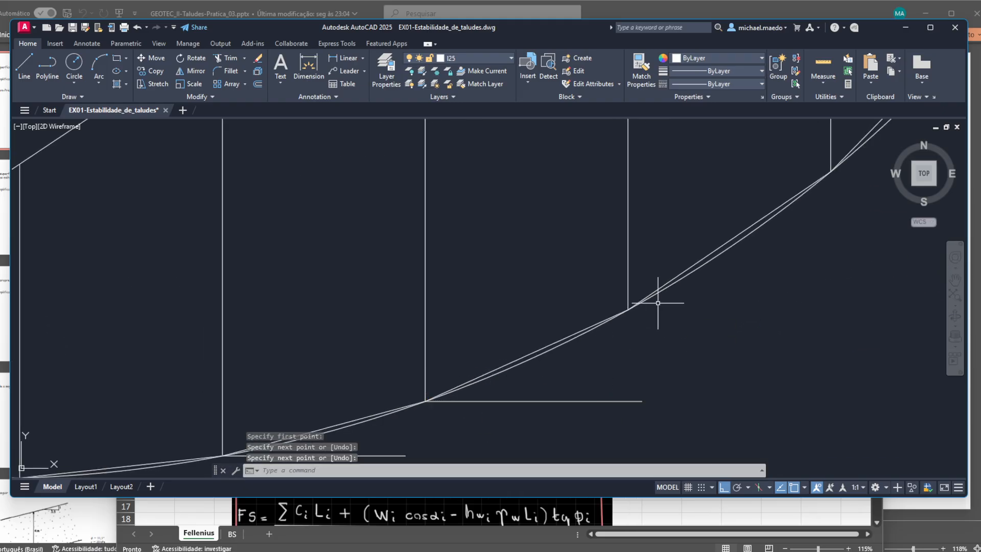
{"action": "left_click", "coordinate": [628, 309]}
{"action": "left_click", "coordinate": [854, 309]}
{"action": "key", "text": "Return"}
{"action": "key", "text": "Return"}
- Complete the horizontal reference lines at the lower base ends of slices 7 and 8
{"action": "left_click_drag", "start_coordinate": [813, 191], "coordinate": [648, 314]}
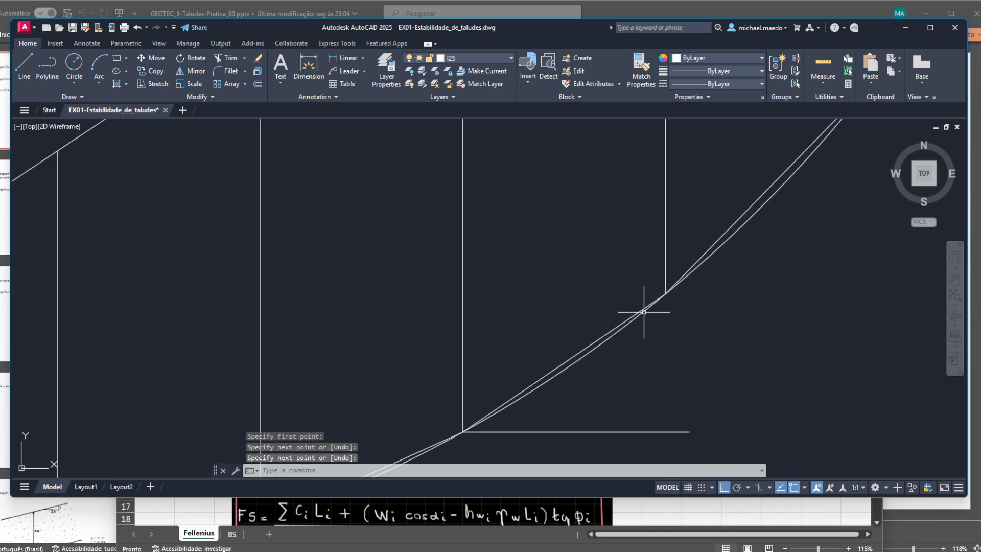
{"action": "left_click", "coordinate": [665, 295]}
{"action": "left_click", "coordinate": [843, 293]}
{"action": "key", "text": "Return"}
{"action": "left_click_drag", "start_coordinate": [838, 179], "coordinate": [564, 432]}
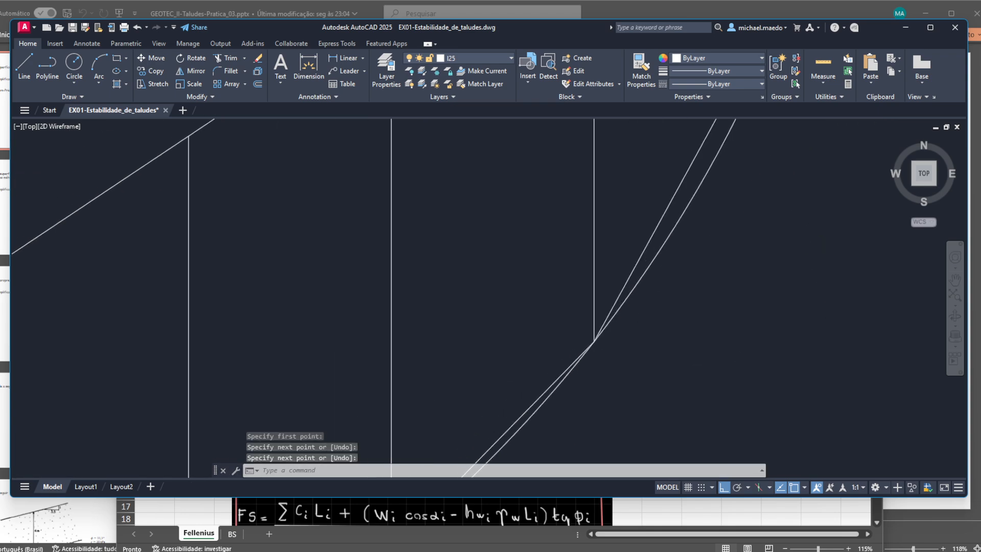
{"action": "key", "text": "Return"}
{"action": "left_click", "coordinate": [594, 342]}
{"action": "left_click", "coordinate": [772, 340]}
{"action": "key", "text": "Return"}
{"action": "scroll", "coordinate": [771, 339], "scroll_direction": "down", "scroll_amount": 4}
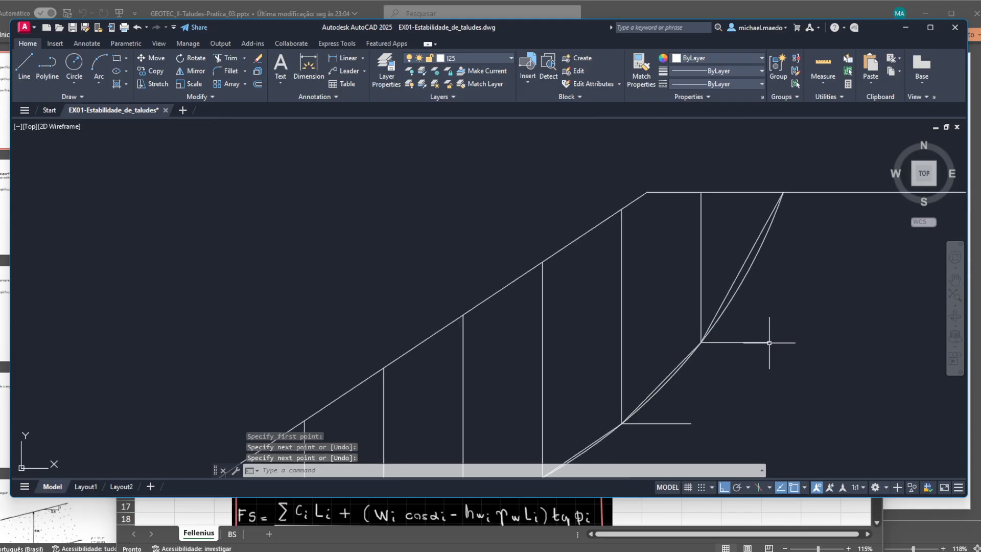
{"action": "left_click", "coordinate": [362, 58]}
{"action": "left_click", "coordinate": [358, 120]}
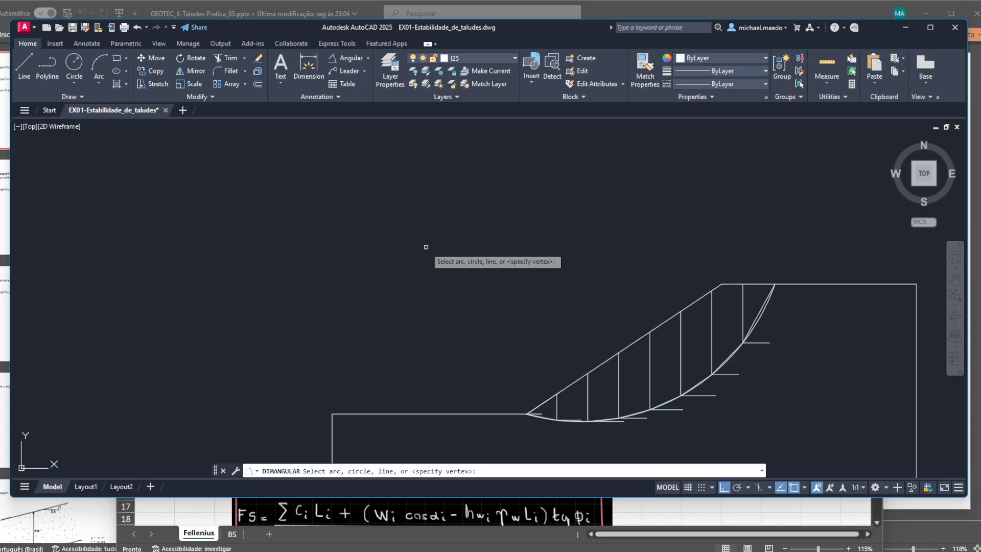
{"action": "scroll", "coordinate": [596, 281], "scroll_direction": "up", "scroll_amount": 8}
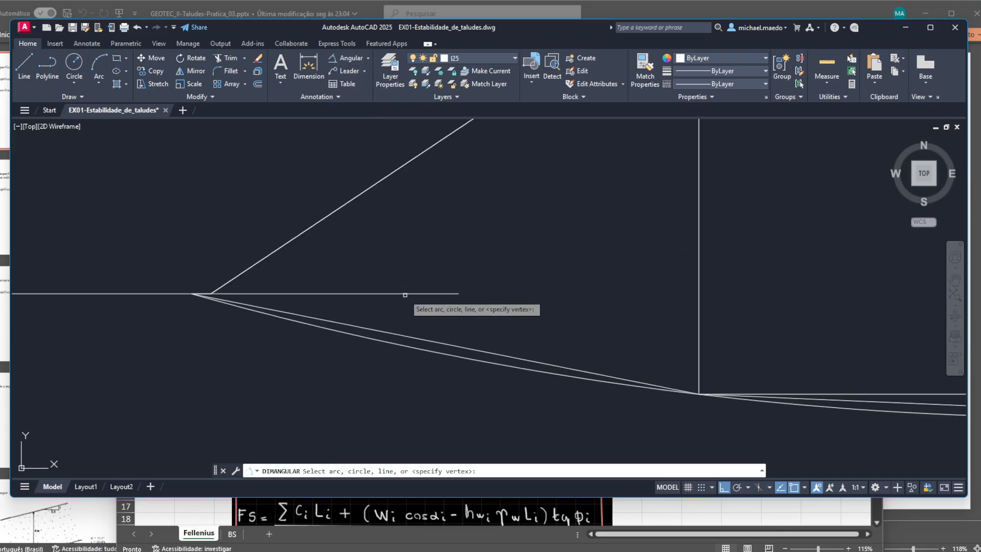
{"action": "left_click", "coordinate": [405, 293]}
{"action": "left_click", "coordinate": [438, 343]}
{"action": "scroll", "coordinate": [519, 313], "scroll_direction": "down", "scroll_amount": 2}
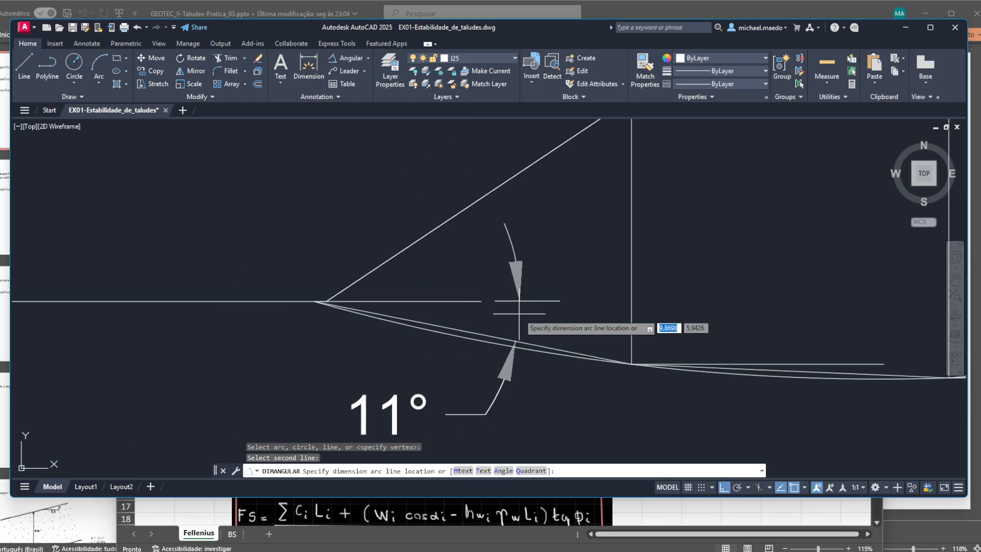
{"action": "key", "text": "Escape"}
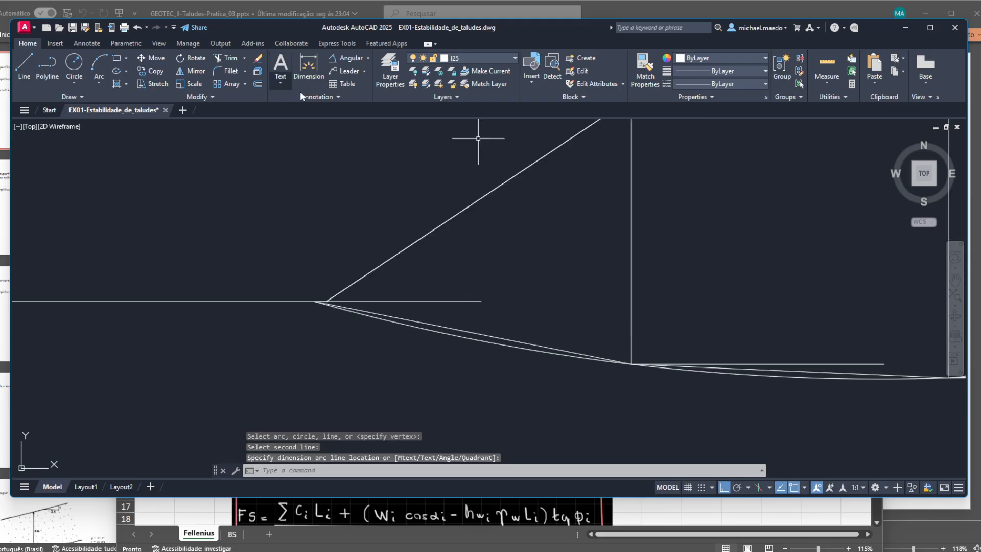
- Modify the Standard dimension style to show angular dimensions with 0.0000 precision
{"action": "left_click", "coordinate": [332, 97]}
{"action": "left_click", "coordinate": [376, 121]}
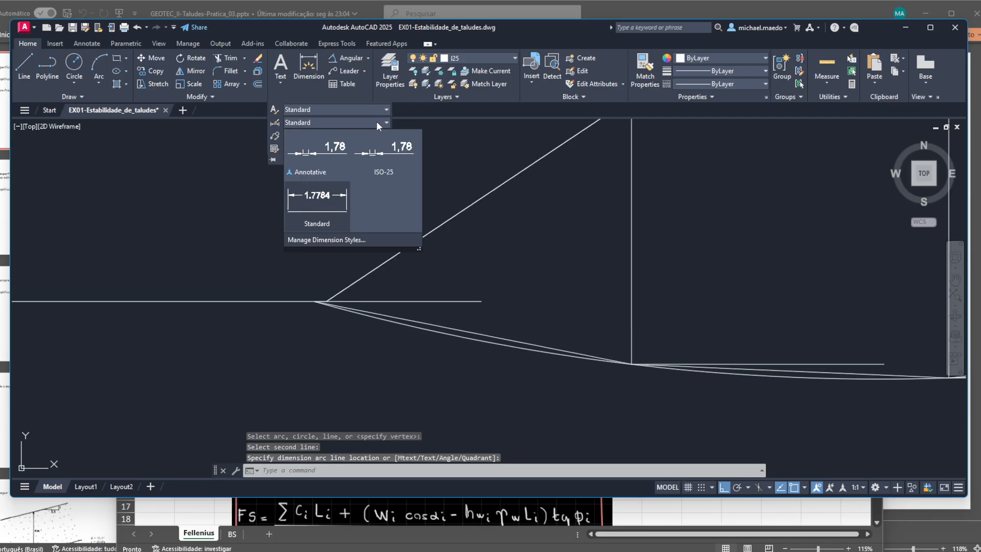
{"action": "left_click", "coordinate": [347, 236]}
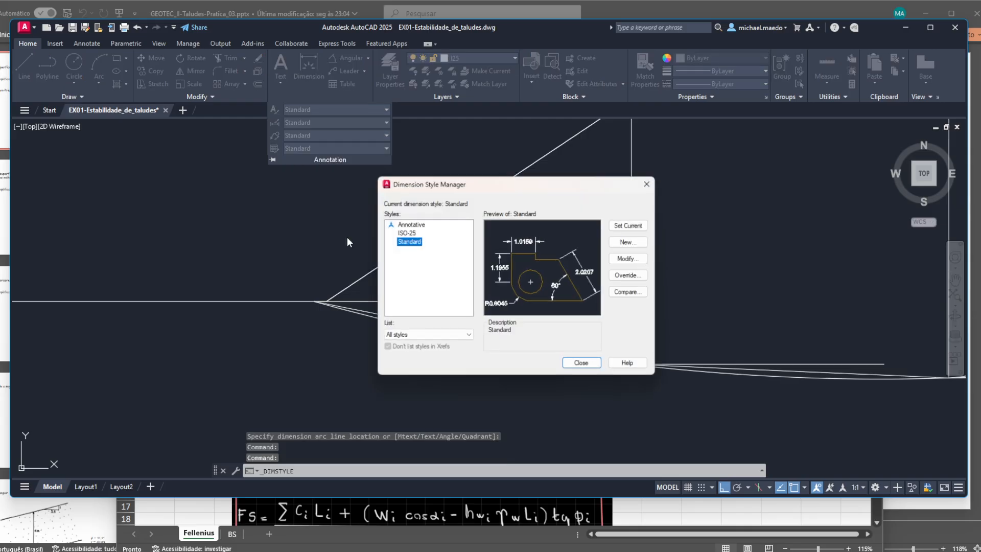
{"action": "left_click", "coordinate": [629, 259]}
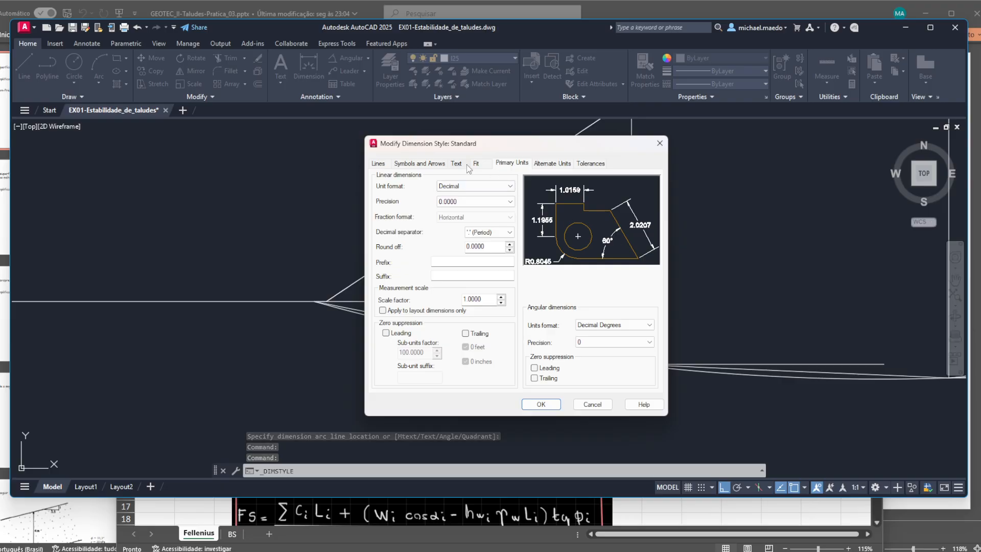
{"action": "left_click", "coordinate": [649, 342]}
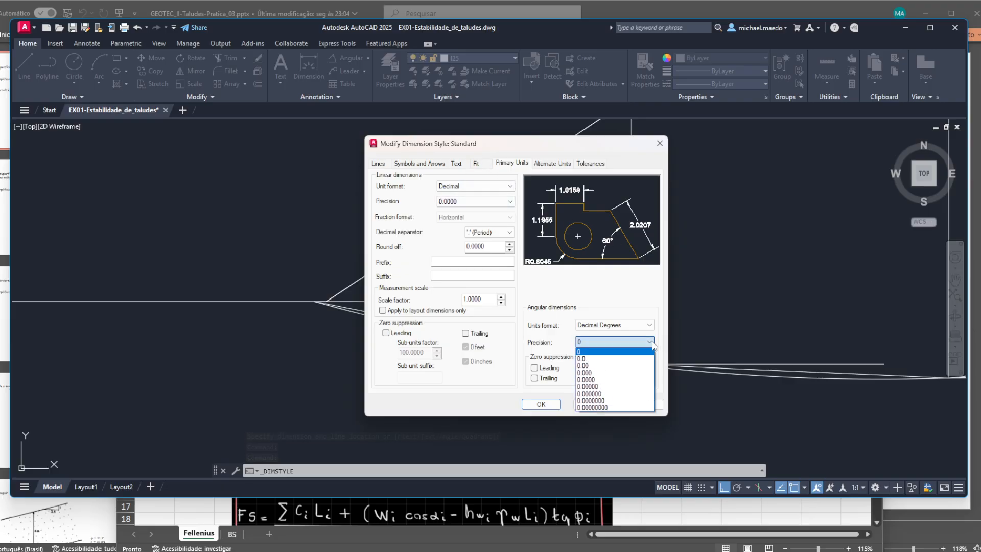
{"action": "left_click", "coordinate": [627, 381]}
{"action": "left_click", "coordinate": [541, 404]}
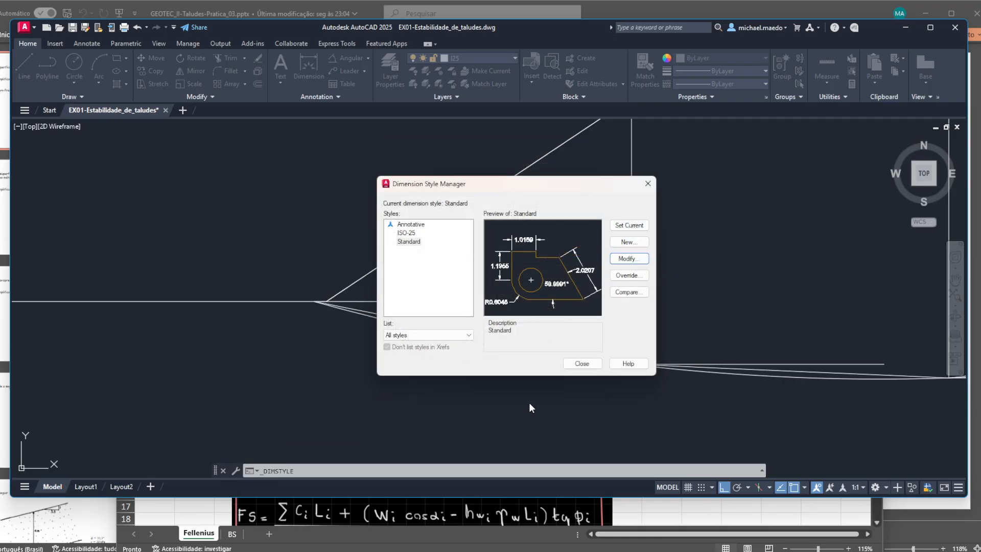
{"action": "left_click", "coordinate": [582, 364]}
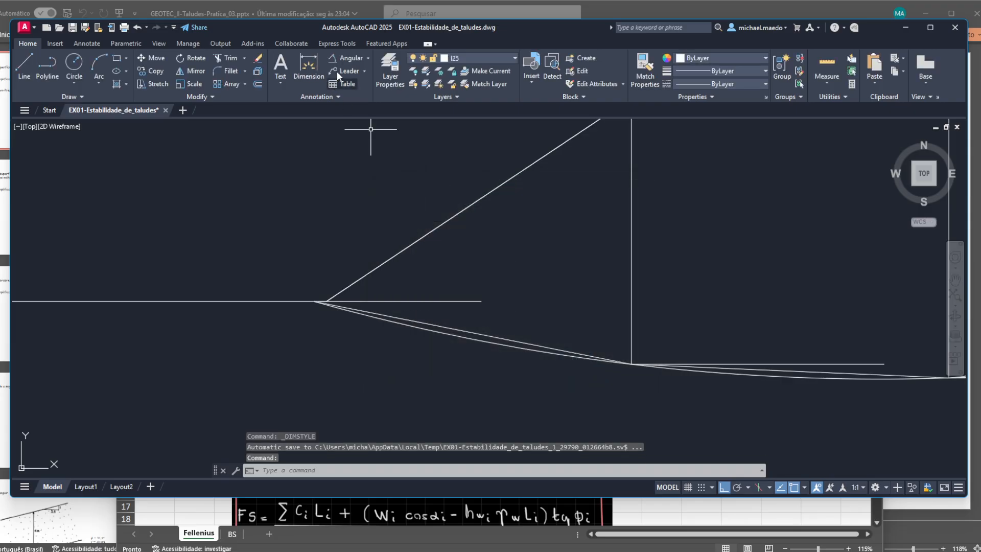
- Dimension the angle between slice 1's straight base and its horizontal reference line
{"action": "left_click", "coordinate": [352, 58]}
{"action": "left_click", "coordinate": [423, 301]}
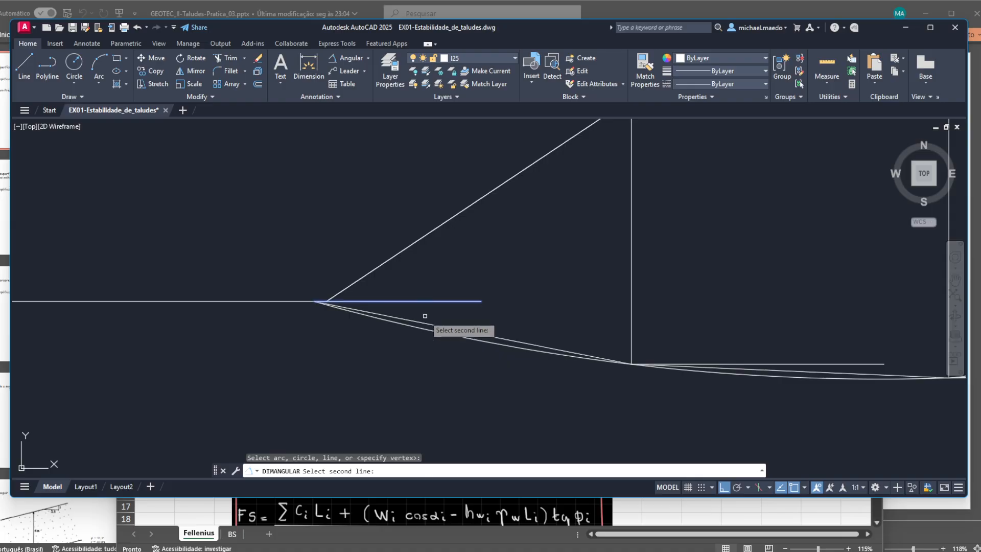
{"action": "left_click", "coordinate": [425, 322]}
{"action": "left_click", "coordinate": [436, 318]}
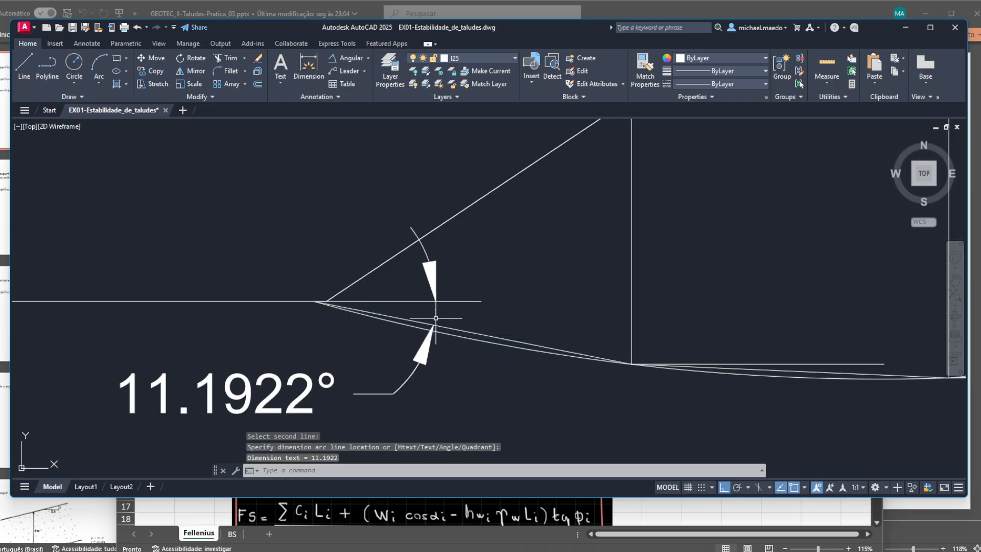
- Try an angular dimension between slice 2's base and its horizontal line, and delete that dimension
{"action": "key", "text": "Return"}
{"action": "left_click", "coordinate": [763, 364]}
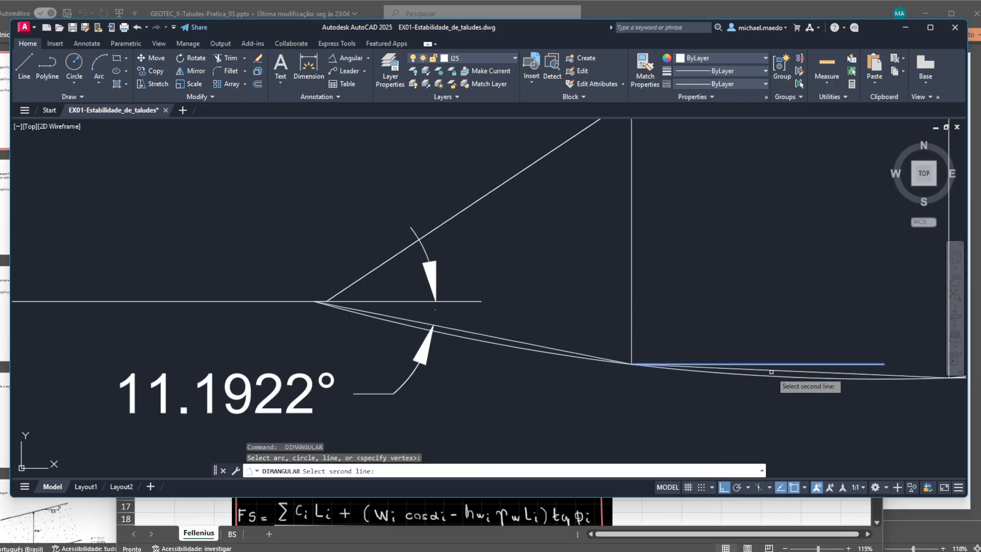
{"action": "left_click", "coordinate": [772, 371]}
{"action": "scroll", "coordinate": [772, 371], "scroll_direction": "down", "scroll_amount": 2}
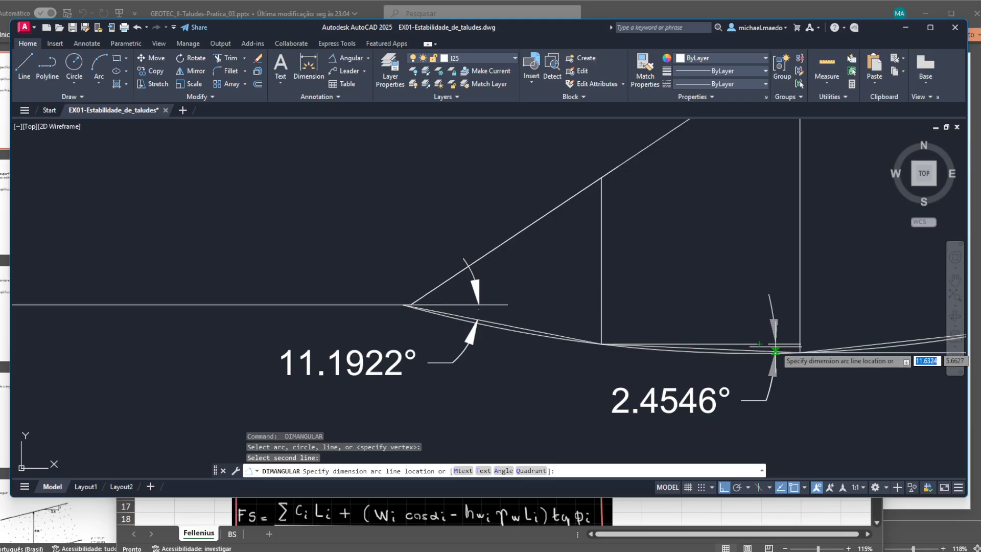
{"action": "left_click", "coordinate": [779, 352]}
{"action": "left_click", "coordinate": [820, 428]}
{"action": "left_click", "coordinate": [718, 405]}
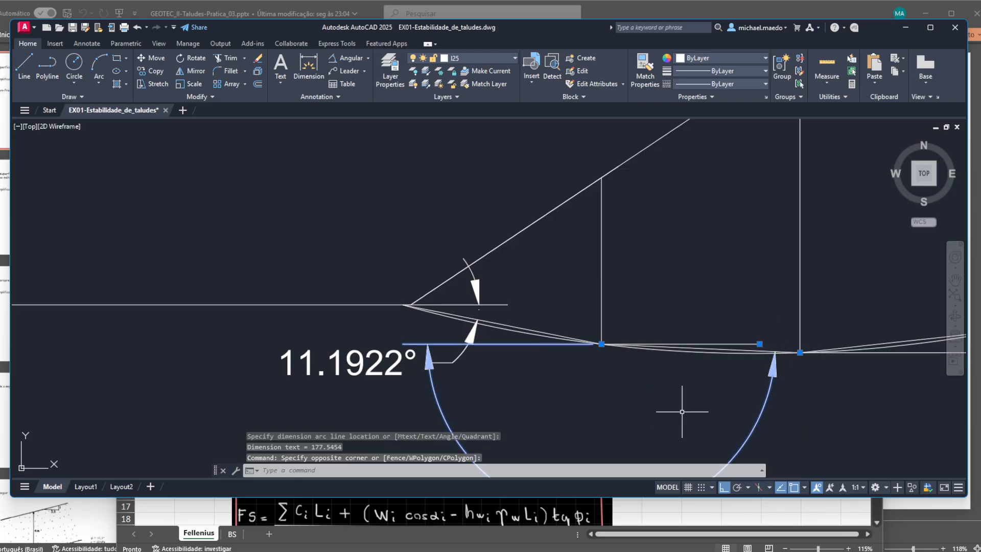
{"action": "key", "text": "Delete"}
- Dimension the acute angle between slice 2's base and its horizontal reference line, placing the arc just before the next slice boundary
{"action": "left_click", "coordinate": [341, 62]}
{"action": "left_click", "coordinate": [736, 341]}
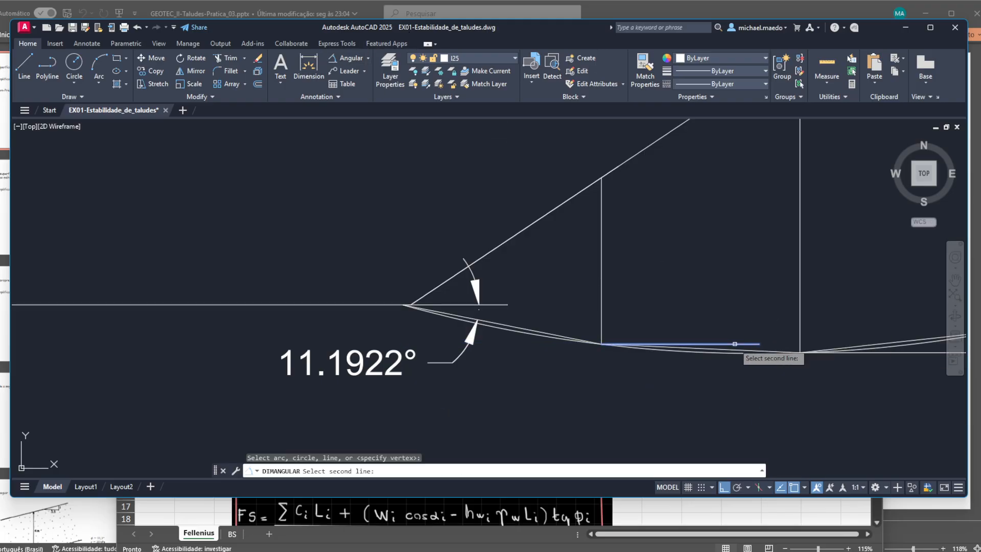
{"action": "left_click", "coordinate": [737, 350]}
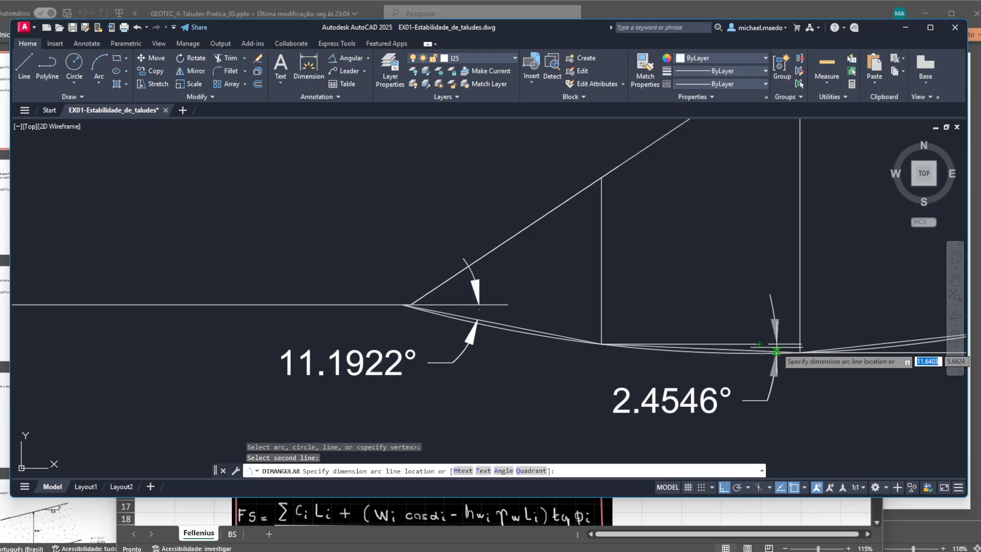
{"action": "scroll", "coordinate": [778, 347], "scroll_direction": "up", "scroll_amount": 5}
{"action": "left_click", "coordinate": [778, 346]}
{"action": "scroll", "coordinate": [778, 346], "scroll_direction": "down", "scroll_amount": 3}
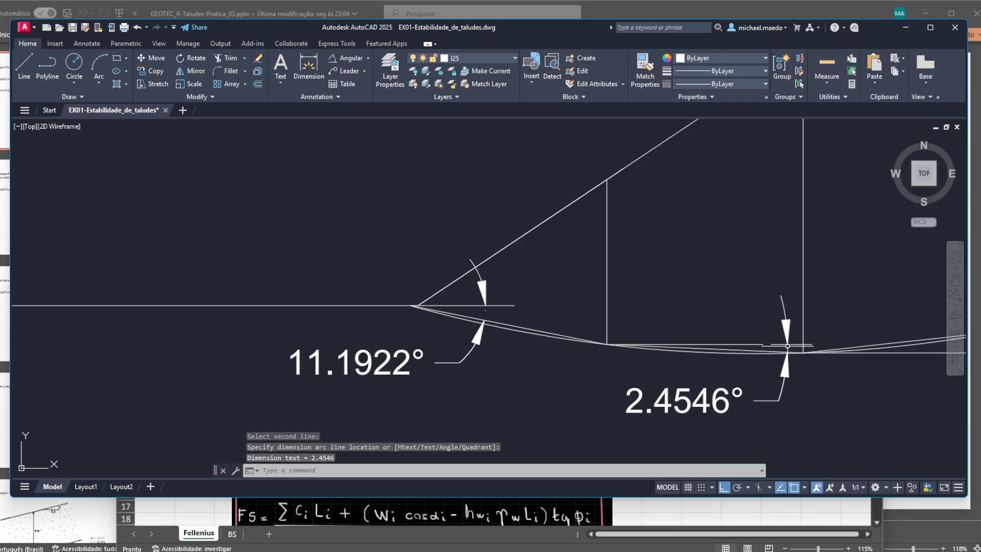
{"action": "scroll", "coordinate": [552, 335], "scroll_direction": "up", "scroll_amount": 4}
{"action": "key", "text": "Return"}
{"action": "left_click", "coordinate": [506, 335]}
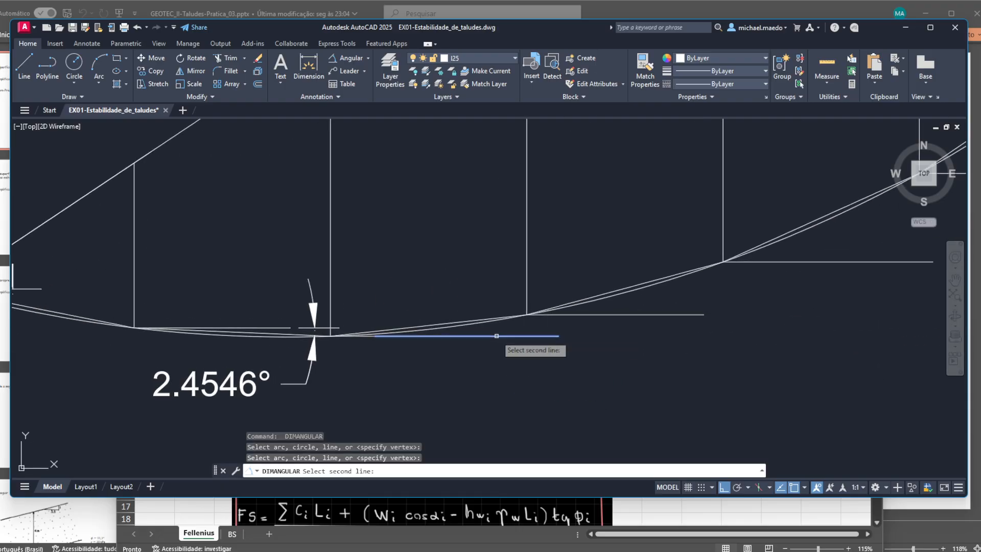
{"action": "left_click", "coordinate": [490, 321]}
{"action": "key", "text": "Escape"}
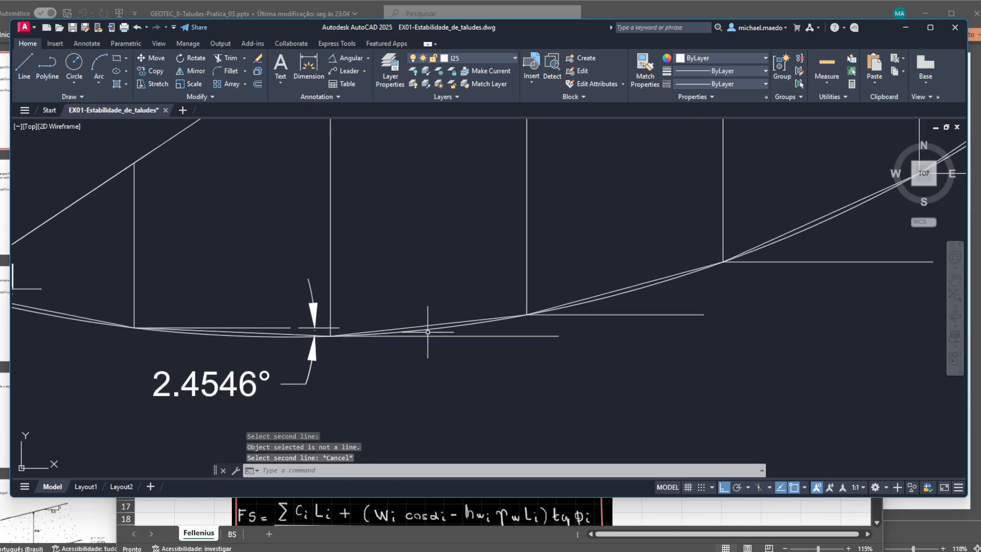
- Dimension the acute base angles of slices 3 and 4 against their horizontal reference lines
{"action": "key", "text": "Return"}
{"action": "left_click", "coordinate": [437, 324]}
{"action": "left_click", "coordinate": [442, 335]}
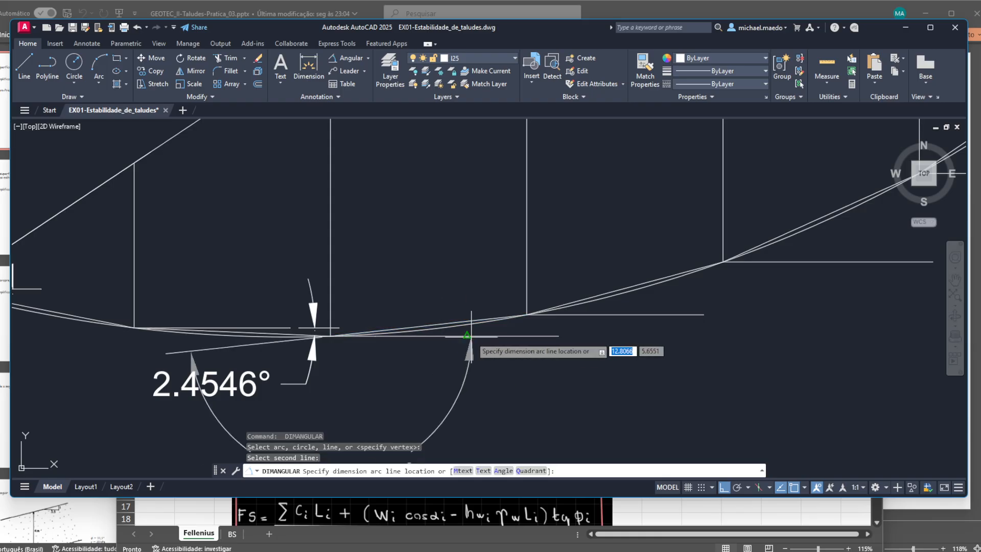
{"action": "left_click", "coordinate": [499, 328]}
{"action": "key", "text": "Return"}
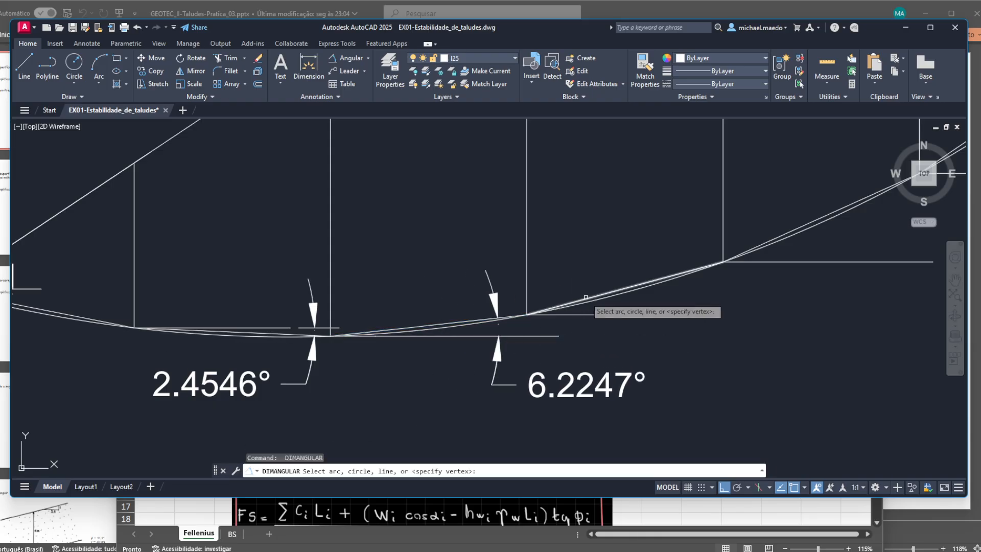
{"action": "left_click", "coordinate": [593, 313]}
{"action": "left_click", "coordinate": [593, 313]}
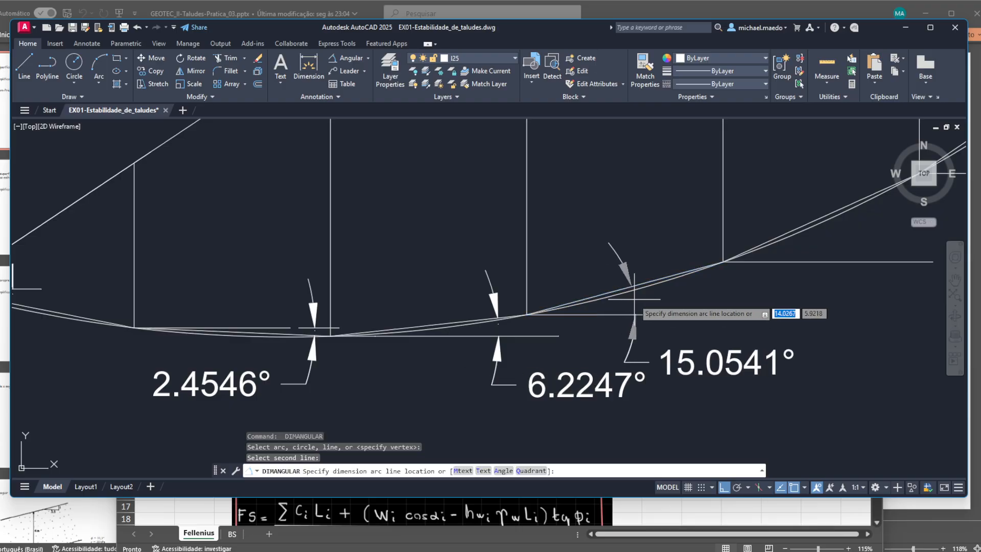
{"action": "left_click", "coordinate": [634, 299]}
- Dimension the acute angle between slice 5's straight base and its horizontal reference line
{"action": "key", "text": "Return"}
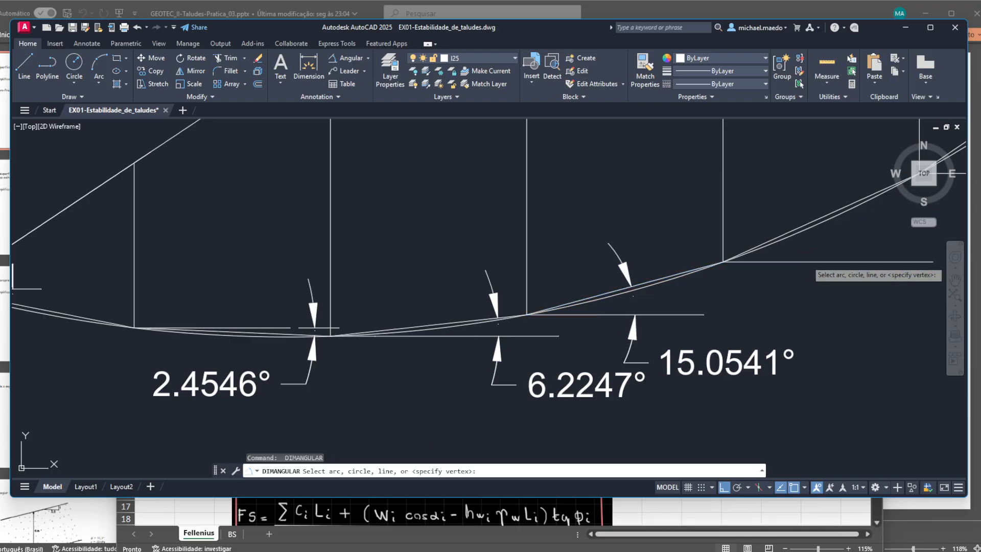
{"action": "left_click", "coordinate": [797, 262]}
{"action": "left_click", "coordinate": [803, 226]}
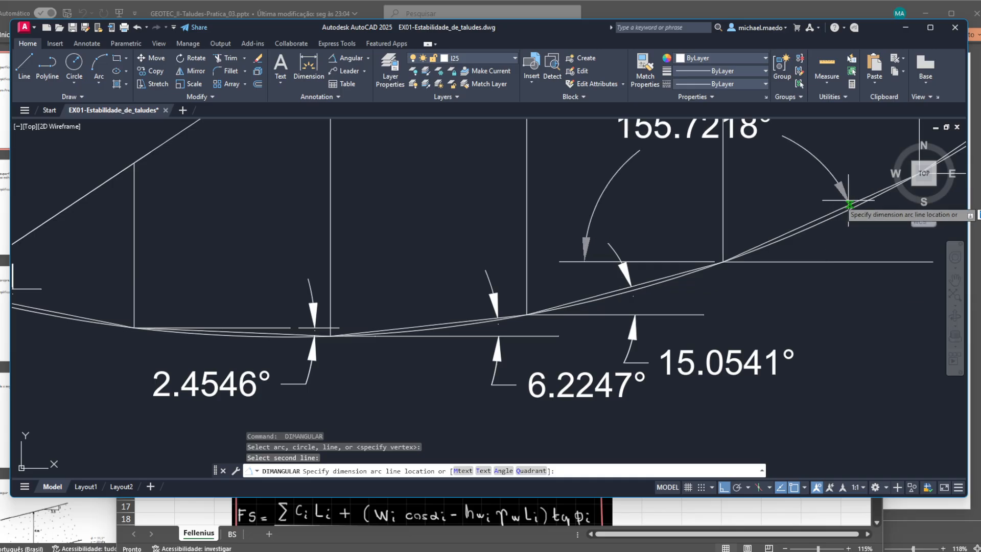
{"action": "left_click_drag", "start_coordinate": [859, 210], "coordinate": [620, 284]}
{"action": "left_click", "coordinate": [634, 307]}
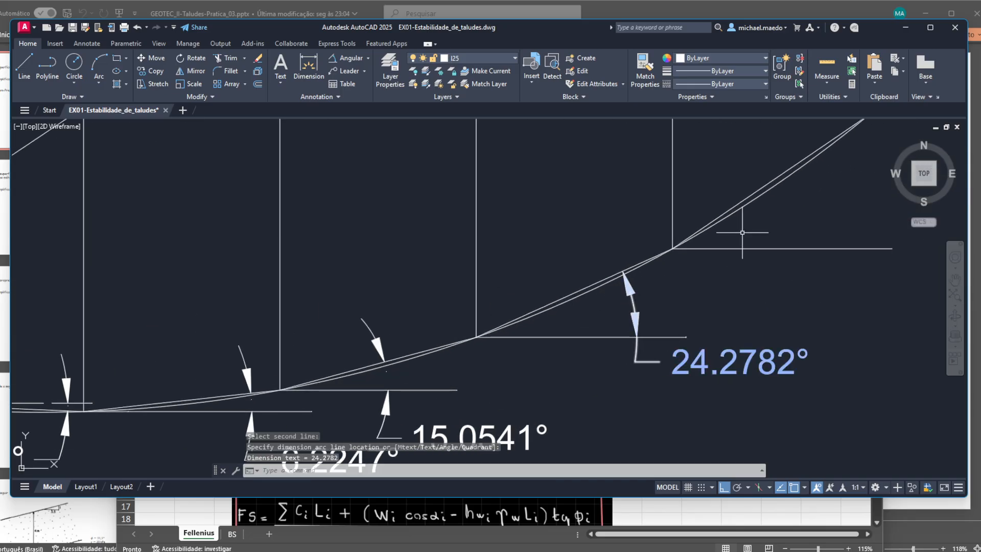
- Dimension the acute angle between slice 6's straight base and its horizontal reference line
{"action": "key", "text": "Return"}
{"action": "left_click", "coordinate": [767, 249]}
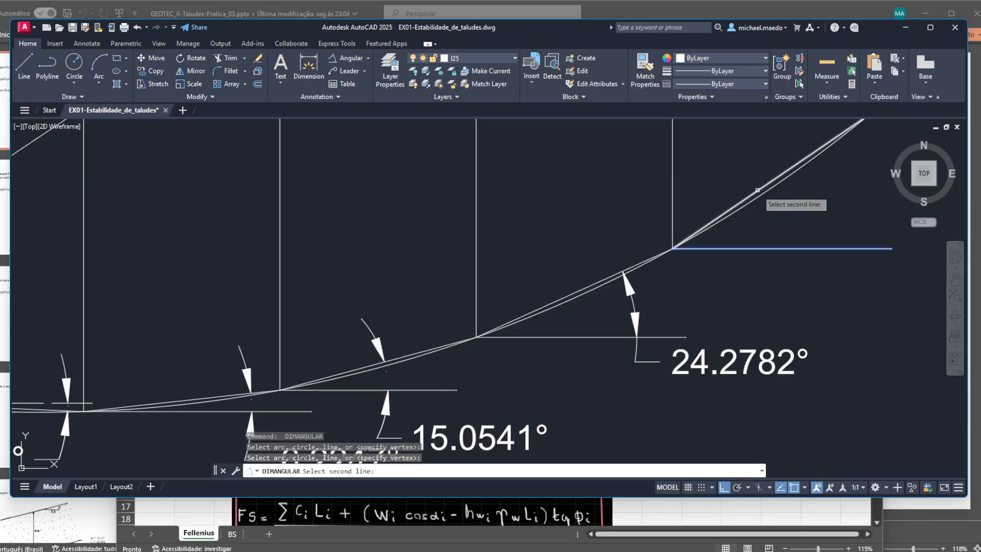
{"action": "left_click", "coordinate": [757, 191]}
{"action": "left_click", "coordinate": [812, 210]}
- Dimension the acute angle between slice 7's base and its horizontal reference line
{"action": "left_click_drag", "start_coordinate": [812, 210], "coordinate": [562, 359]}
{"action": "key", "text": "Return"}
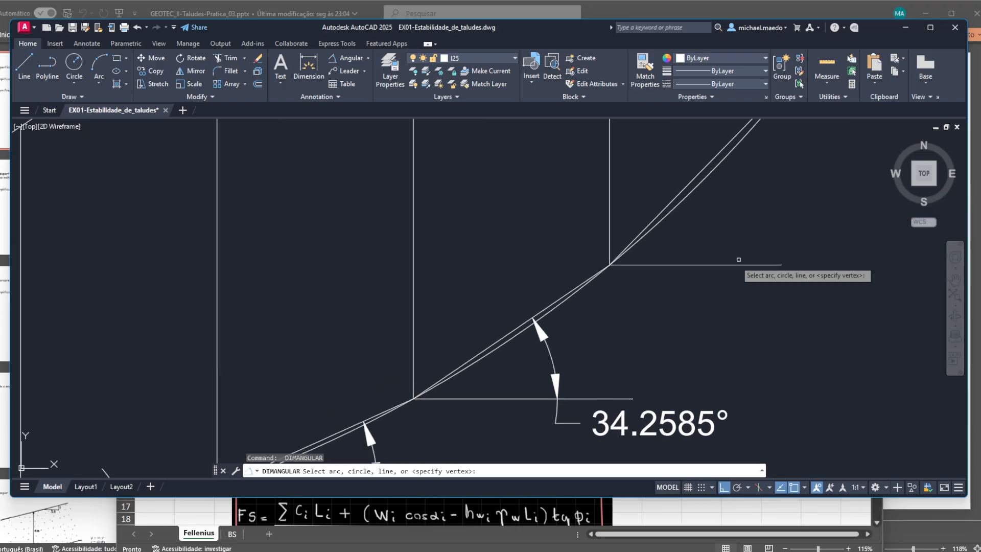
{"action": "left_click", "coordinate": [730, 263]}
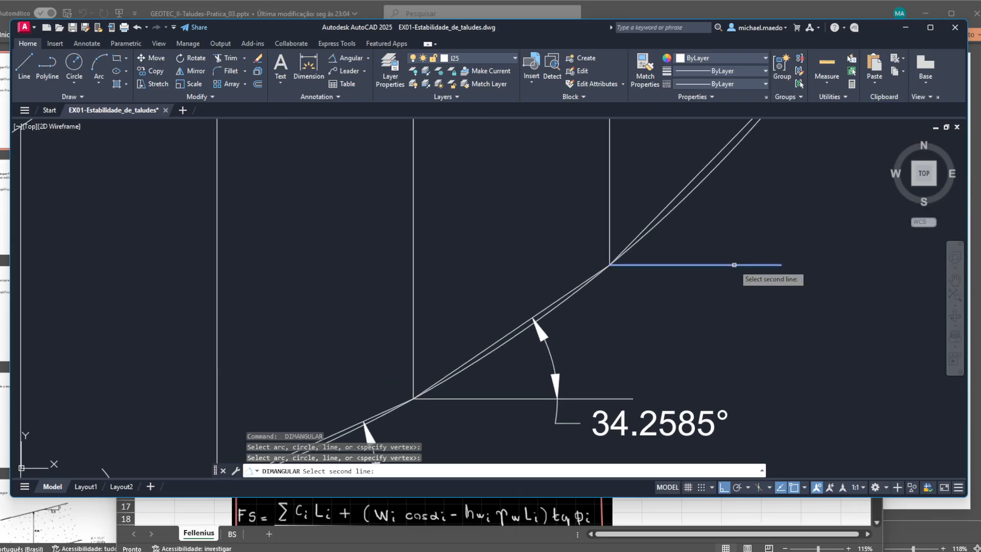
{"action": "left_click", "coordinate": [705, 177]}
{"action": "left_click", "coordinate": [795, 201]}
{"action": "scroll", "coordinate": [795, 201], "scroll_direction": "down", "scroll_amount": 2}
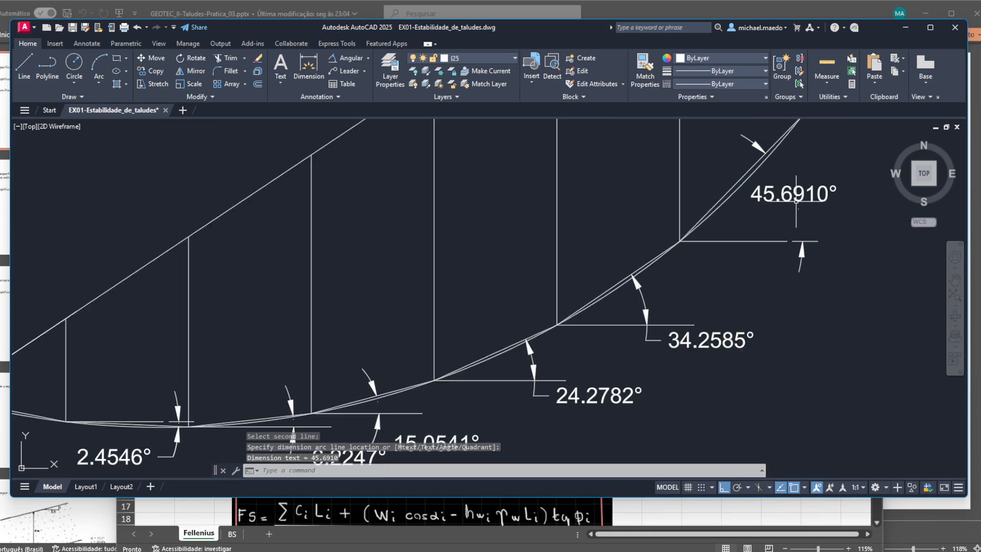
- Try an angular dimension between slice 8's vertical boundary and its horizontal reference line, and delete that dimension
{"action": "left_click_drag", "start_coordinate": [806, 138], "coordinate": [675, 336]}
{"action": "key", "text": "Return"}
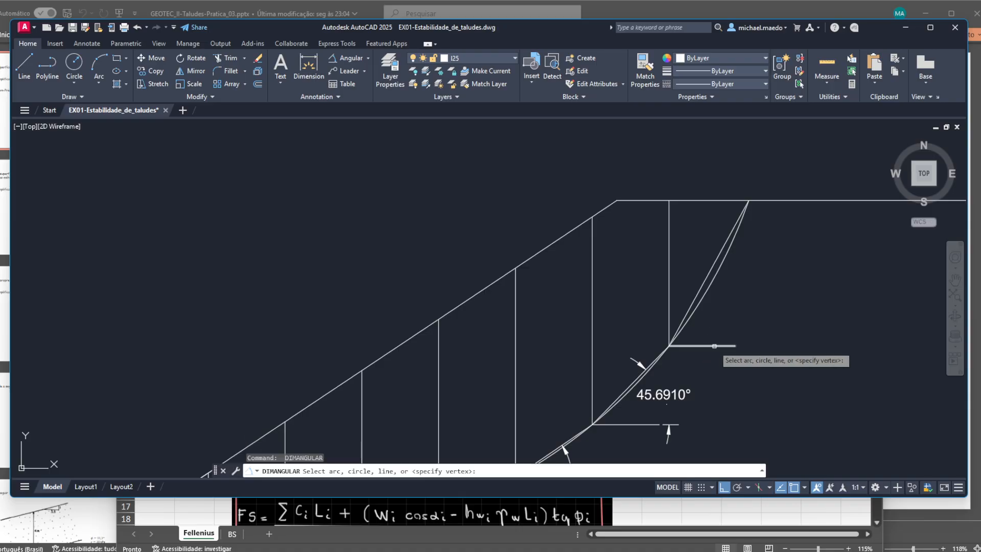
{"action": "left_click", "coordinate": [713, 346]}
{"action": "left_click", "coordinate": [667, 296]}
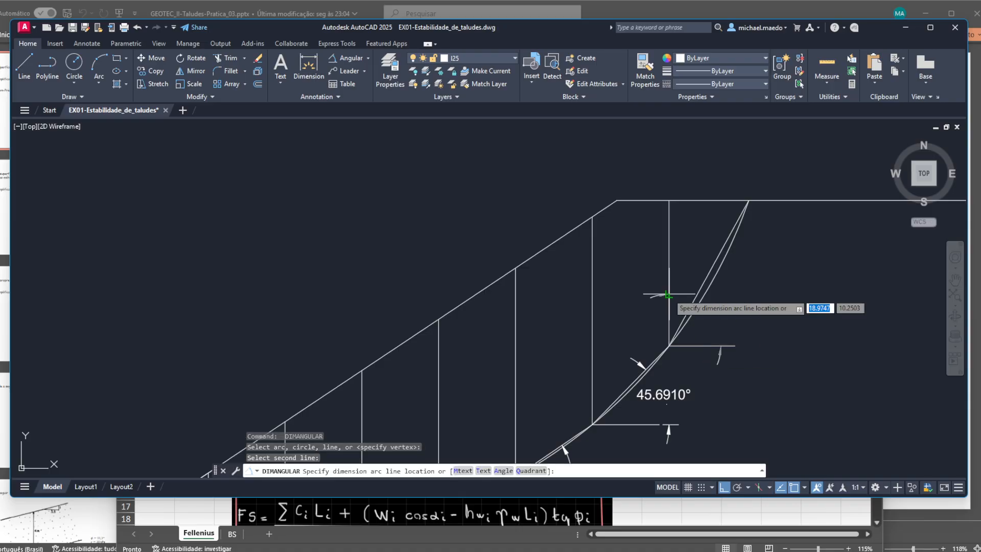
{"action": "left_click", "coordinate": [756, 317]}
{"action": "key", "text": "Escape"}
{"action": "left_click", "coordinate": [764, 299]}
{"action": "left_click", "coordinate": [756, 332]}
{"action": "key", "text": "Delete"}
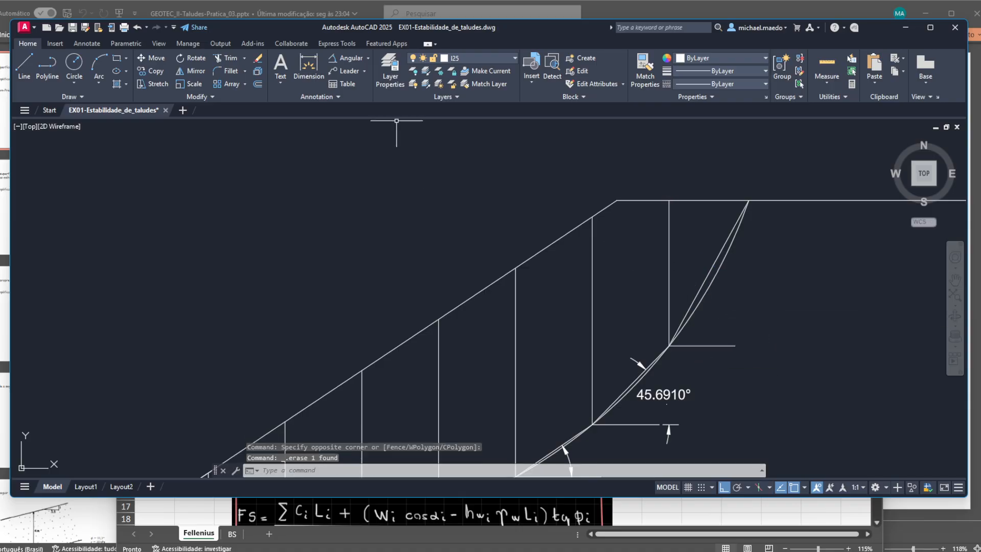
- Dimension the acute angle between slice 8's straight base and its horizontal reference line, placing the arc outside the slip surface
{"action": "left_click", "coordinate": [346, 58]}
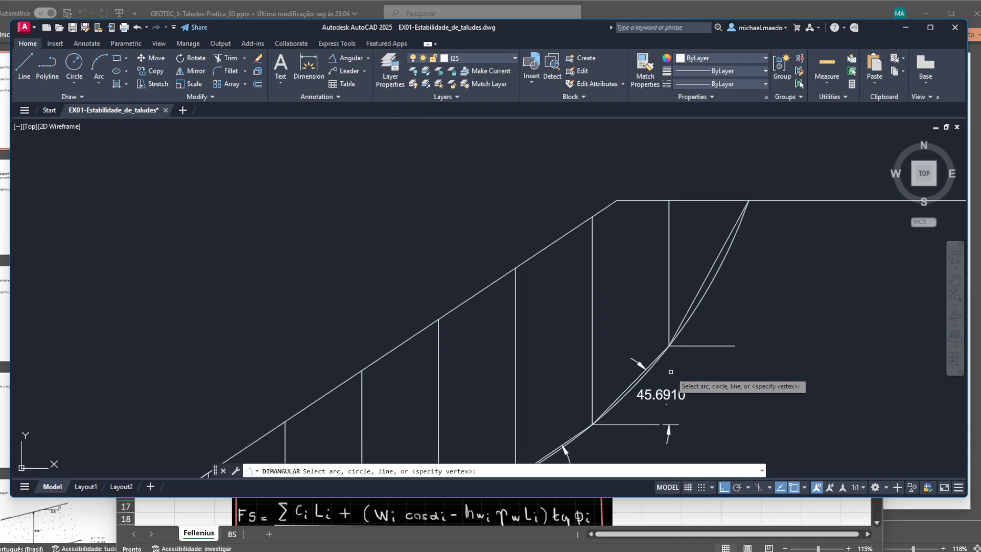
{"action": "left_click", "coordinate": [719, 346]}
{"action": "left_click", "coordinate": [761, 306]}
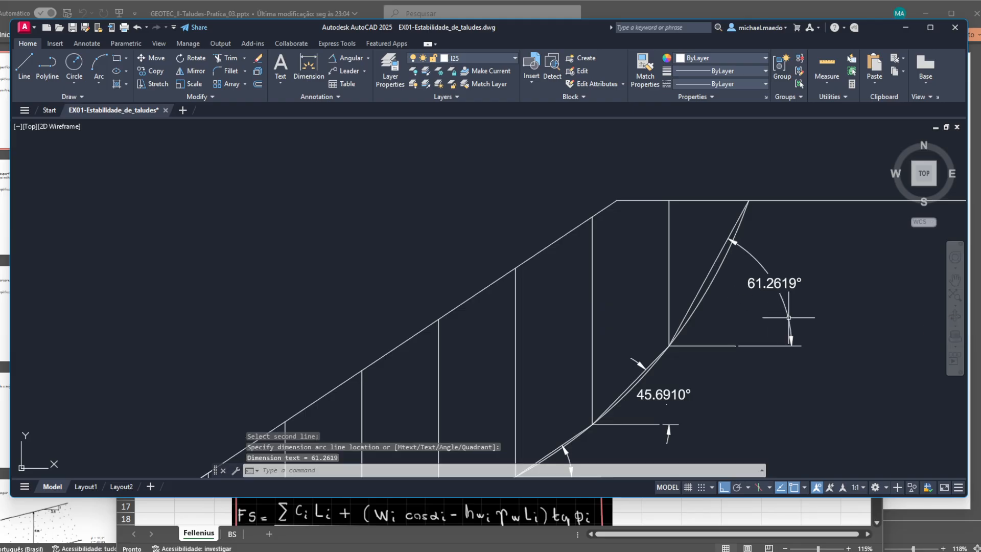
- Examine the base-angle dimensions along the slip surface, comparing the straight slice bases with the arc around slices 1 to 4
{"action": "scroll", "coordinate": [761, 306], "scroll_direction": "down", "scroll_amount": 5}
{"action": "scroll", "coordinate": [549, 367], "scroll_direction": "up", "scroll_amount": 8}
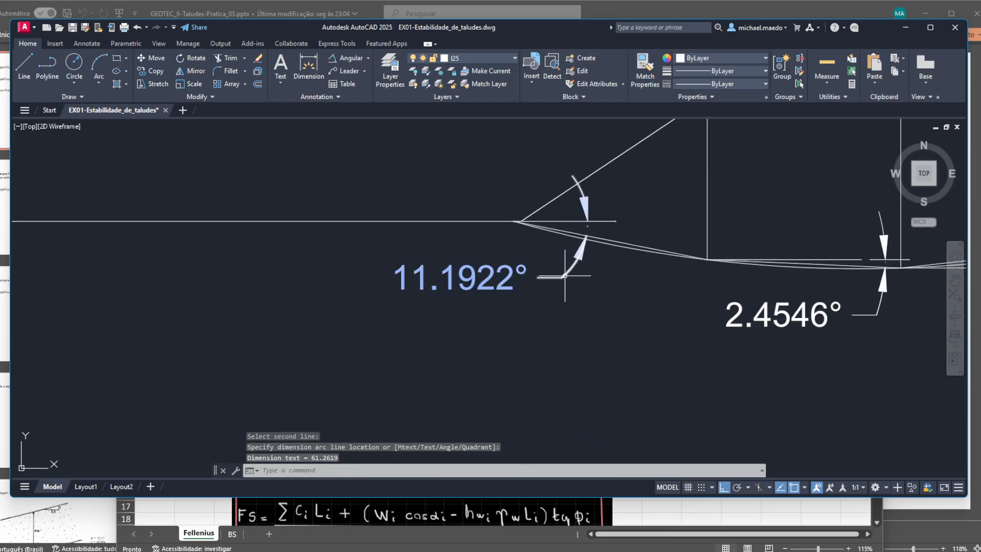
{"action": "scroll", "coordinate": [613, 323], "scroll_direction": "down", "scroll_amount": 2}
{"action": "left_click_drag", "start_coordinate": [737, 311], "coordinate": [440, 360]}
{"action": "scroll", "coordinate": [439, 360], "scroll_direction": "down", "scroll_amount": 2}
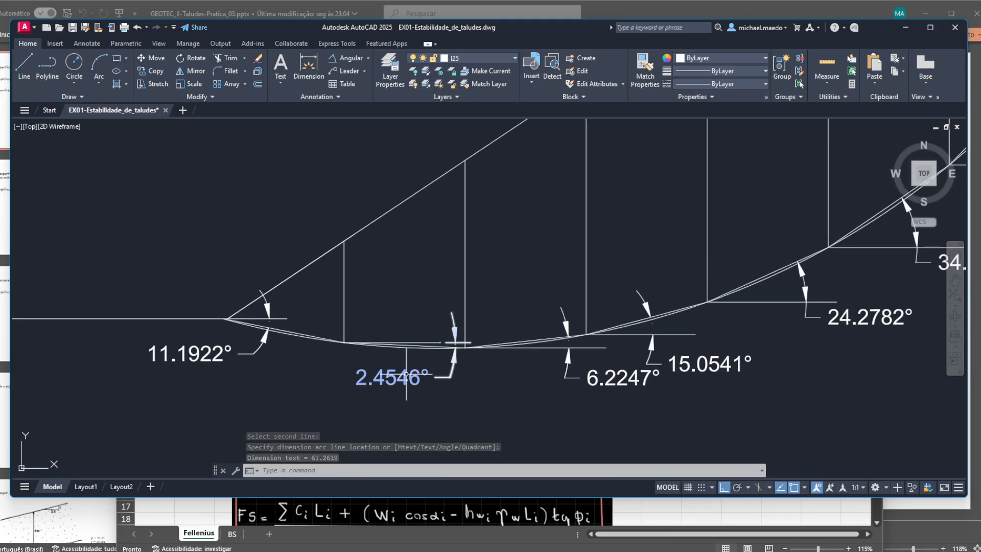
{"action": "left_click_drag", "start_coordinate": [557, 349], "coordinate": [498, 360]}
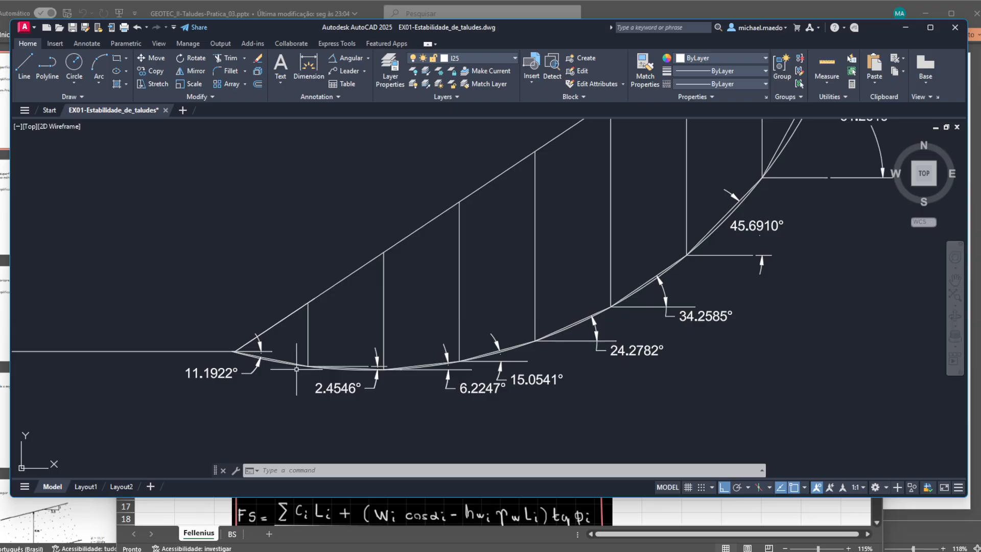
{"action": "scroll", "coordinate": [391, 369], "scroll_direction": "up", "scroll_amount": 3}
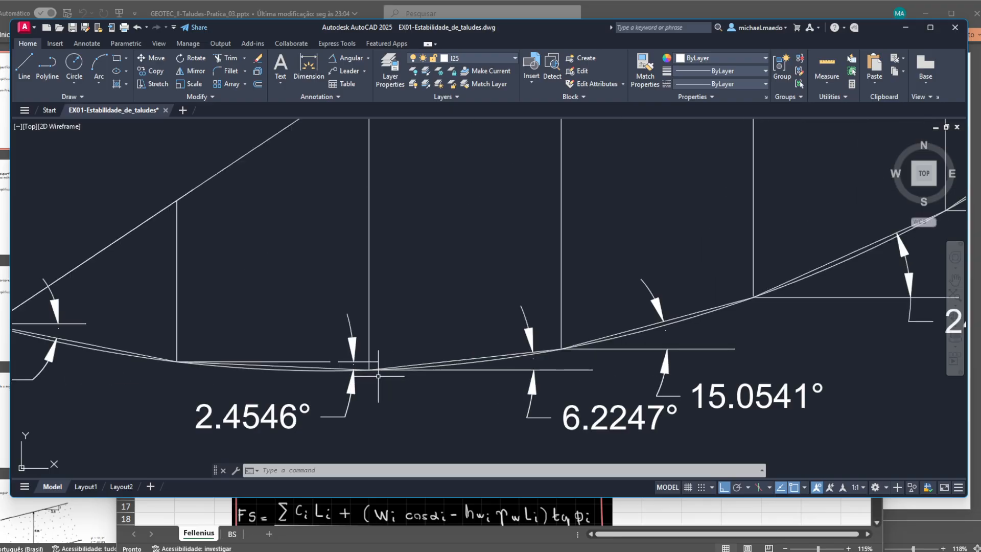
{"action": "scroll", "coordinate": [176, 360], "scroll_direction": "up", "scroll_amount": 2}
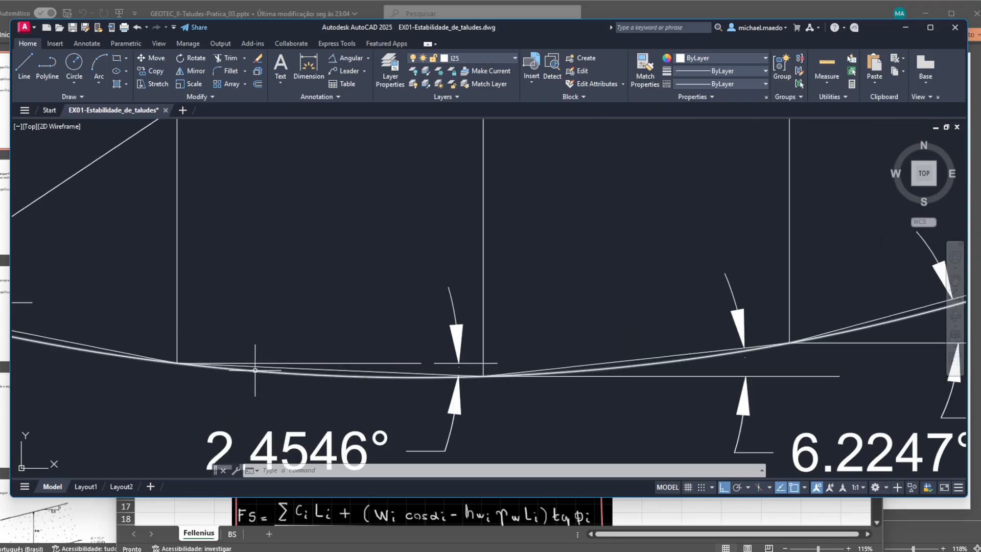
{"action": "scroll", "coordinate": [329, 370], "scroll_direction": "down", "scroll_amount": 6}
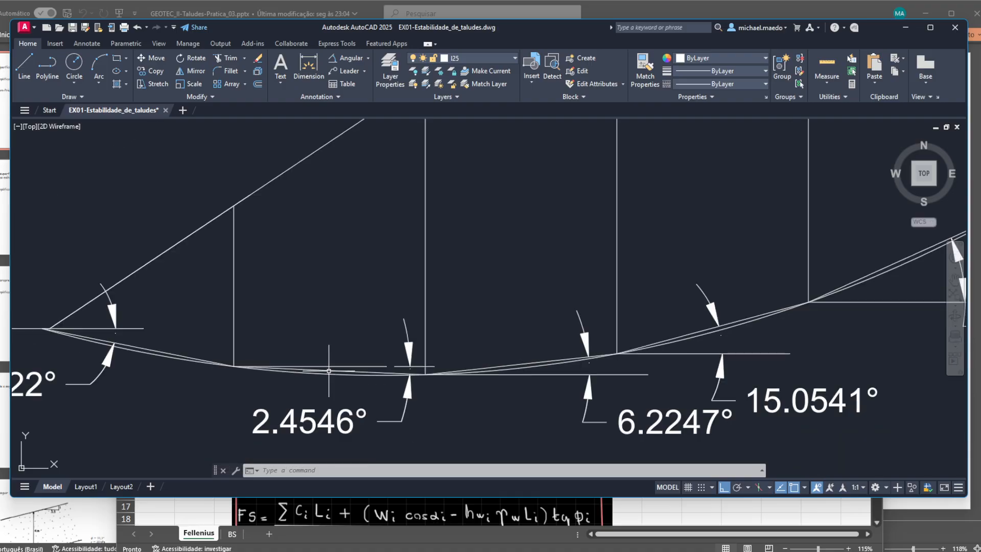
{"action": "scroll", "coordinate": [328, 370], "scroll_direction": "down", "scroll_amount": 2}
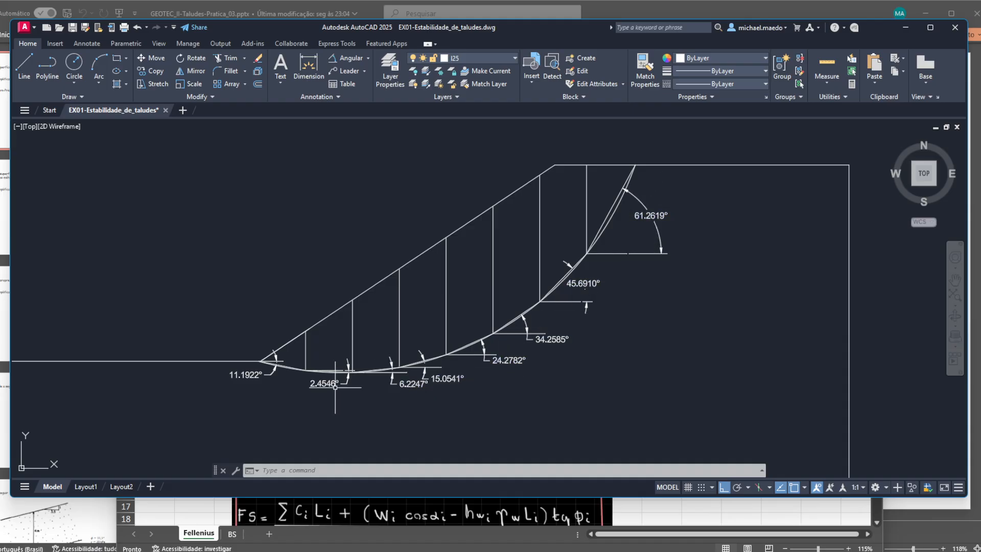
{"action": "scroll", "coordinate": [404, 382], "scroll_direction": "up", "scroll_amount": 2}
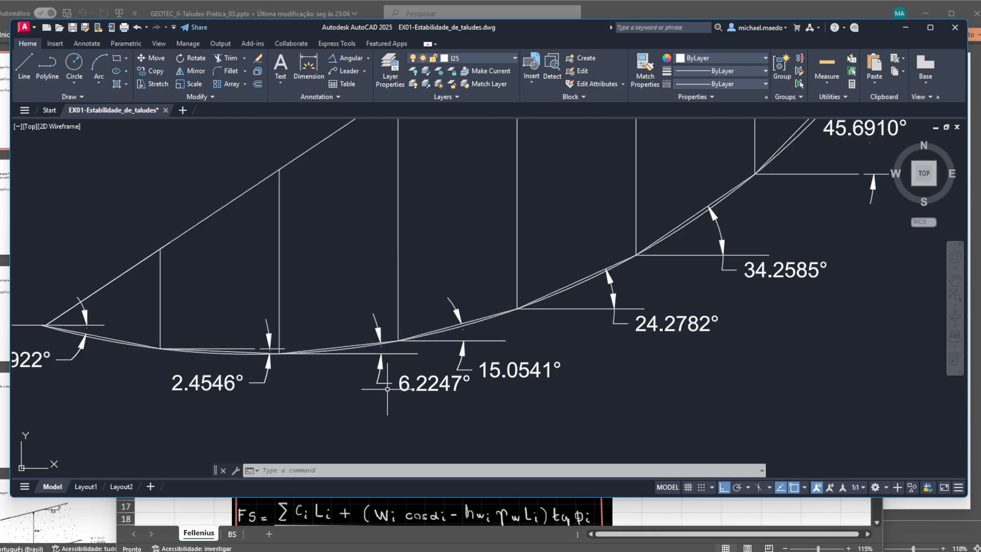
{"action": "scroll", "coordinate": [439, 381], "scroll_direction": "up", "scroll_amount": 2}
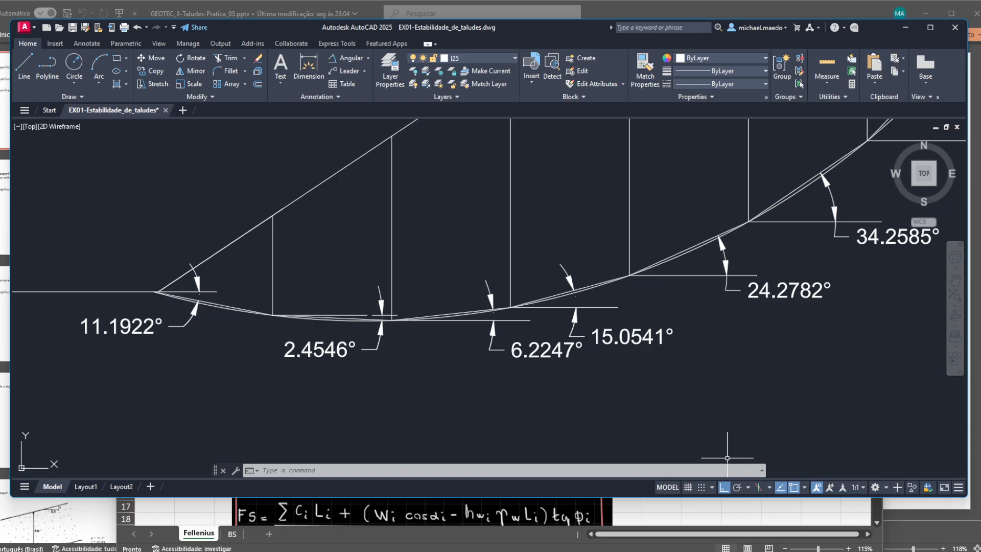
- Switch to the Excel workbook and enter the base angles α: 11,19 for slice 1 and 2,4546 for slice 2
{"action": "key", "text": "alt+Tab"}
{"action": "left_click_drag", "start_coordinate": [665, 163], "coordinate": [723, 112]}
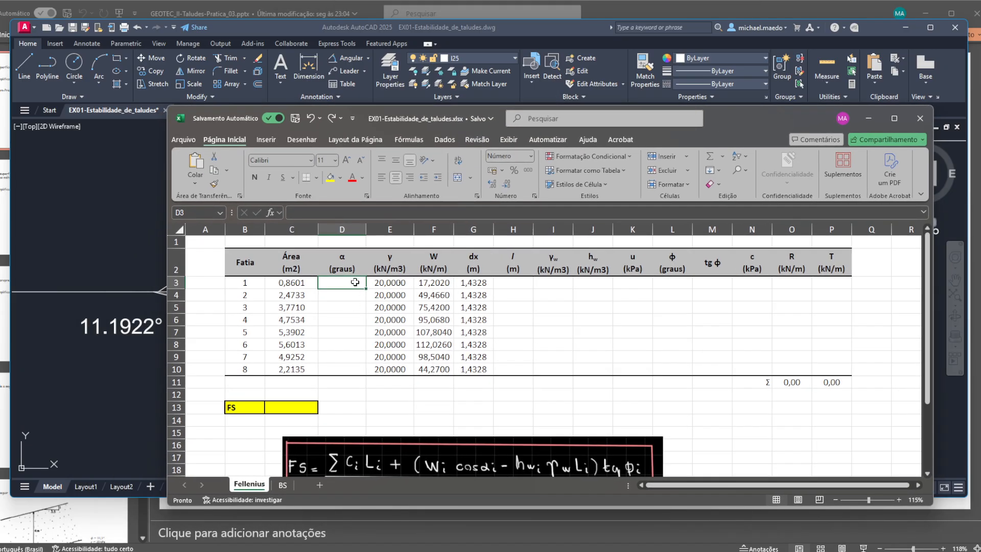
{"action": "type", "text": "11,19"}
{"action": "key", "text": "Return"}
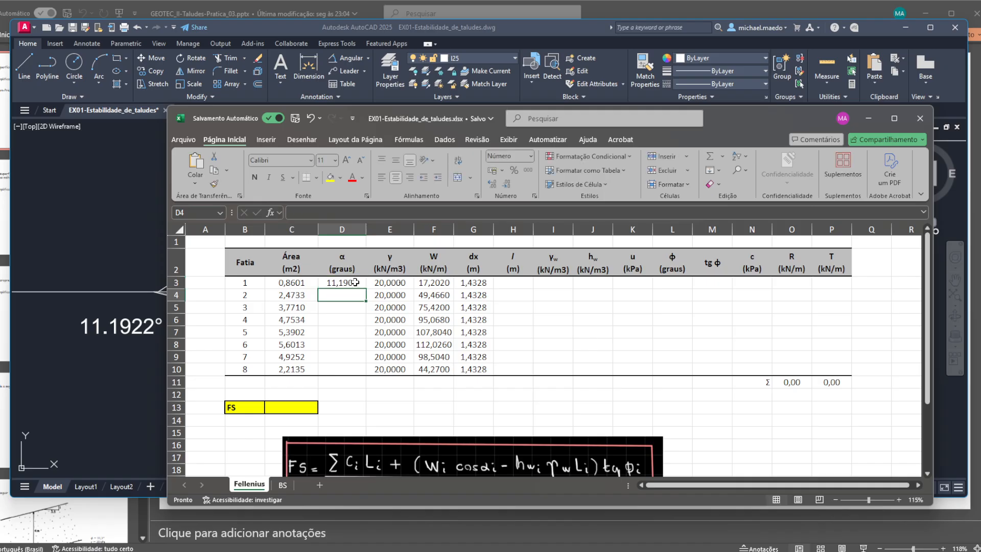
{"action": "mouse_move", "coordinate": [741, 118]}
{"action": "left_mouse_down"}
{"action": "mouse_move", "coordinate": [752, 242]}
{"action": "mouse_move", "coordinate": [659, 366]}
{"action": "mouse_move", "coordinate": [668, 375]}
{"action": "mouse_move", "coordinate": [706, 266]}
{"action": "mouse_move", "coordinate": [712, 183]}
{"action": "left_mouse_up"}
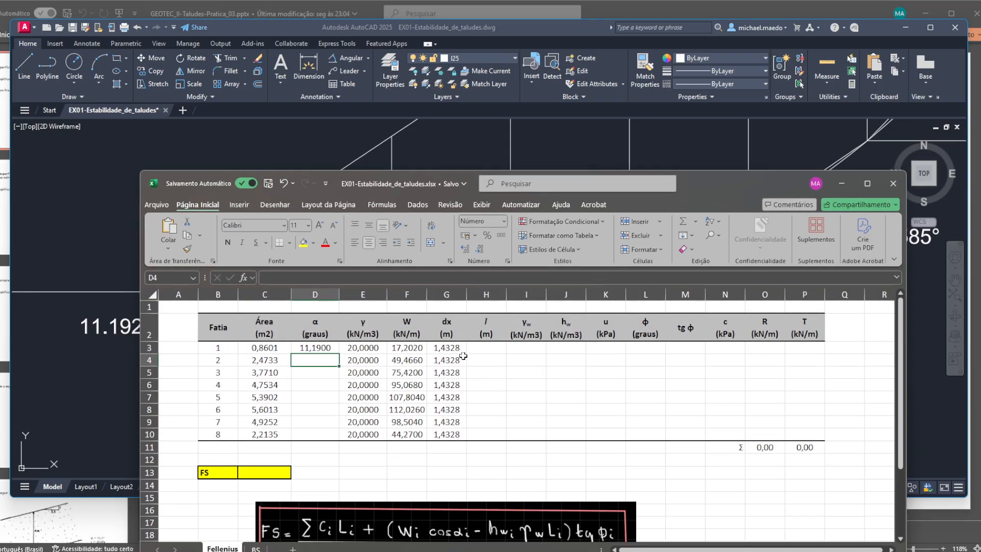
{"action": "type", "text": "2,45"}
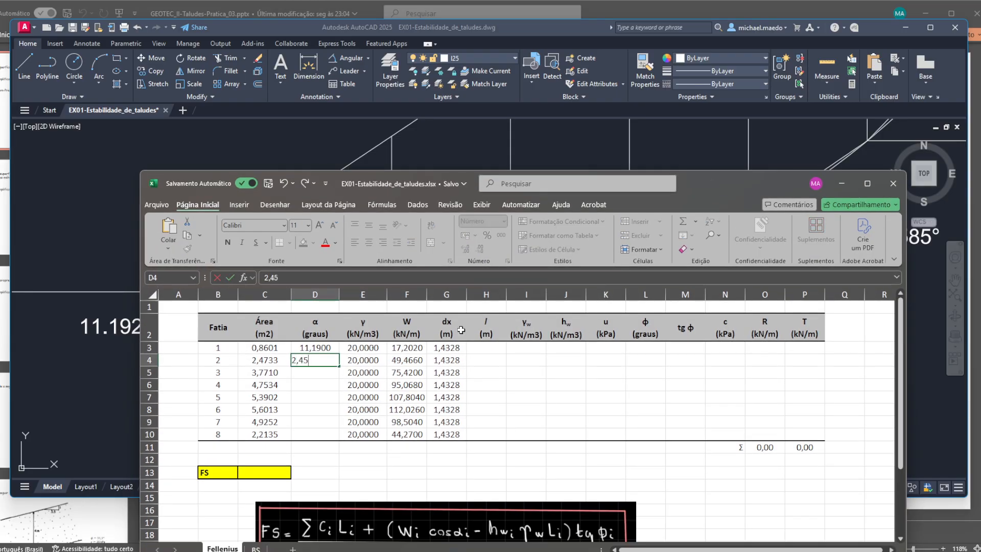
{"action": "key", "text": "Return"}
- Set slice 1's base angle α to 11,1922 degrees
{"action": "key", "text": "Up"}
{"action": "key", "text": "Up"}
{"action": "type", "text": "1"}
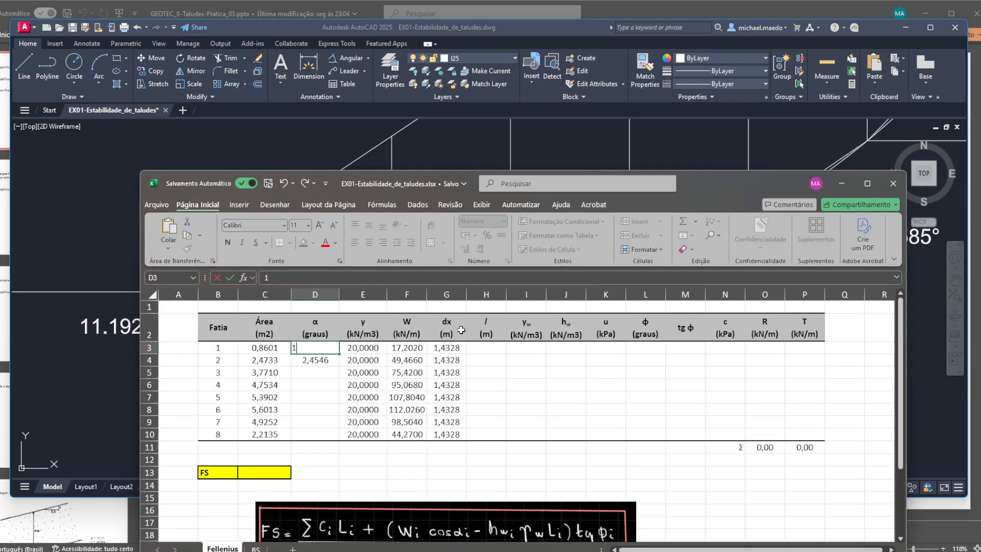
{"action": "type", "text": "1,1922"}
{"action": "key", "text": "Return"}
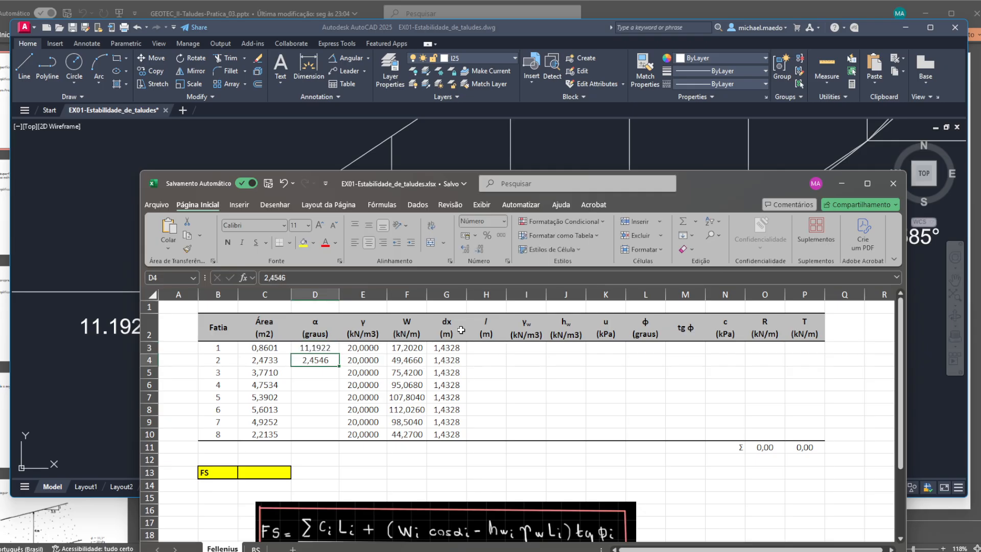
- Enter 6,2247 as slice 3's base angle α, moving the workbook window clear of the drawing's dimensions
{"action": "mouse_move", "coordinate": [728, 183]}
{"action": "left_mouse_down"}
{"action": "mouse_move", "coordinate": [774, 190]}
{"action": "mouse_move", "coordinate": [645, 406]}
{"action": "mouse_move", "coordinate": [690, 238]}
{"action": "mouse_move", "coordinate": [709, 222]}
{"action": "left_mouse_up"}
{"action": "key", "text": "Return"}
{"action": "type", "text": "6,"}
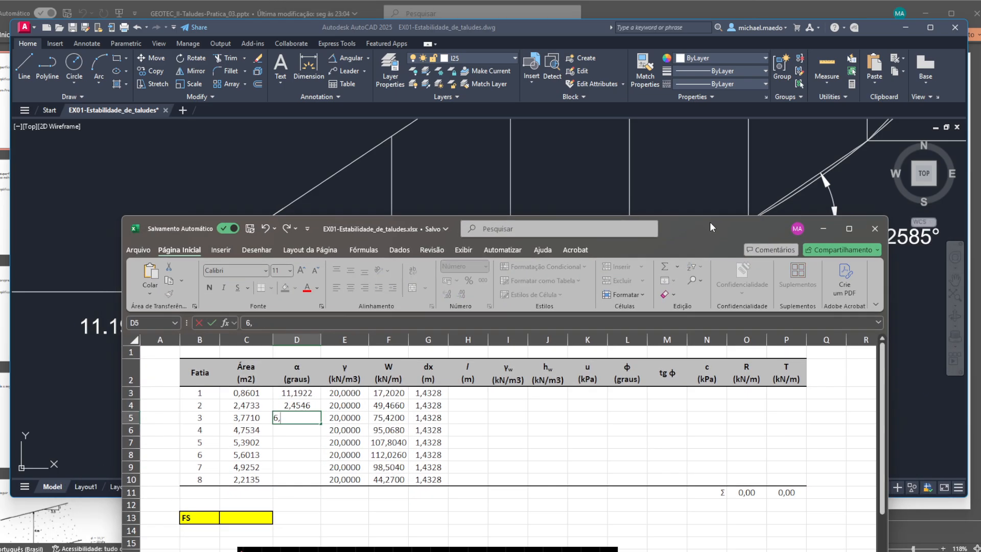
{"action": "type", "text": "2247"}
{"action": "key", "text": "Return"}
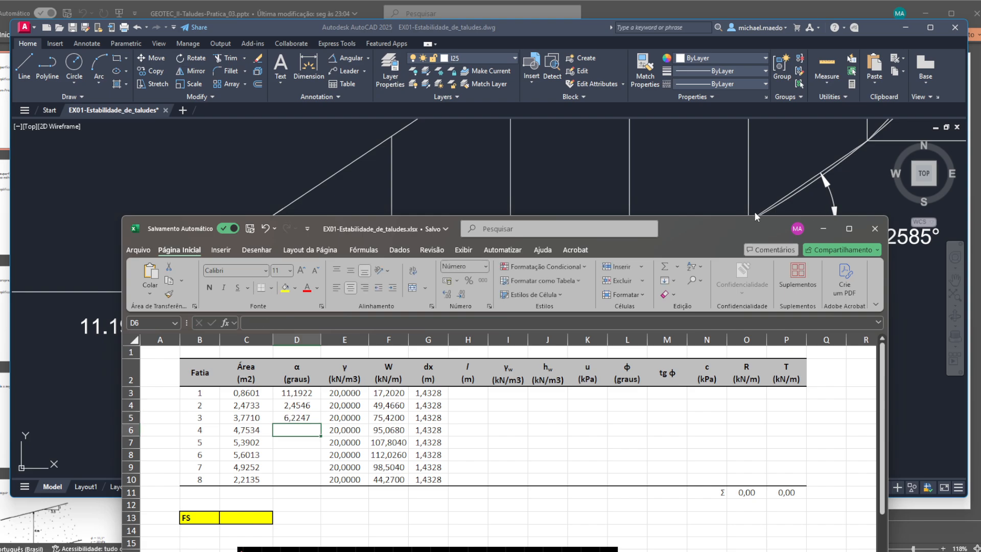
- Enter 15,00 as slice 4's base angle α in the Fellenius table
{"action": "left_click_drag", "start_coordinate": [755, 212], "coordinate": [602, 143]}
{"action": "type", "text": "15,"}
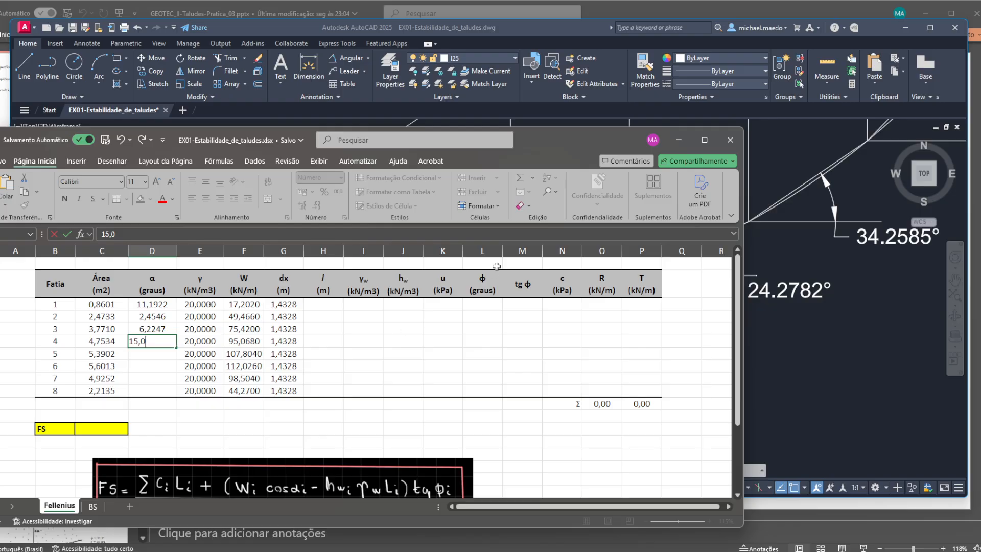
{"action": "type", "text": "0"}
{"action": "key", "text": "Return"}
- Arrange the Excel workbook and the AutoCAD drawing side by side, with the workbook on the left half
{"action": "mouse_move", "coordinate": [548, 141]}
{"action": "left_mouse_down"}
{"action": "mouse_move", "coordinate": [666, 205]}
{"action": "mouse_move", "coordinate": [681, 259]}
{"action": "mouse_move", "coordinate": [689, 407]}
{"action": "mouse_move", "coordinate": [690, 370]}
{"action": "mouse_move", "coordinate": [852, 182]}
{"action": "mouse_move", "coordinate": [786, 118]}
{"action": "left_mouse_up"}
{"action": "key", "text": "super+Left"}
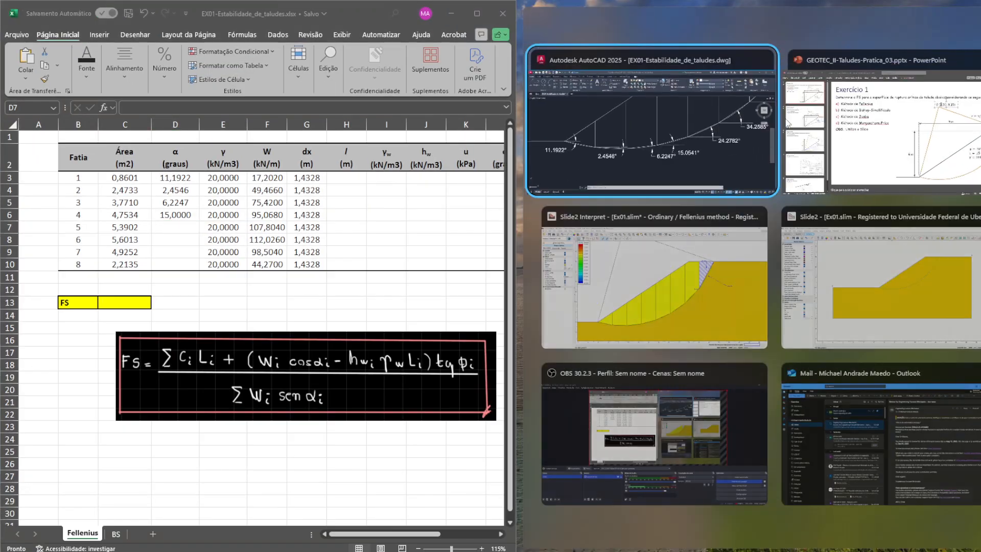
{"action": "left_click", "coordinate": [609, 90]}
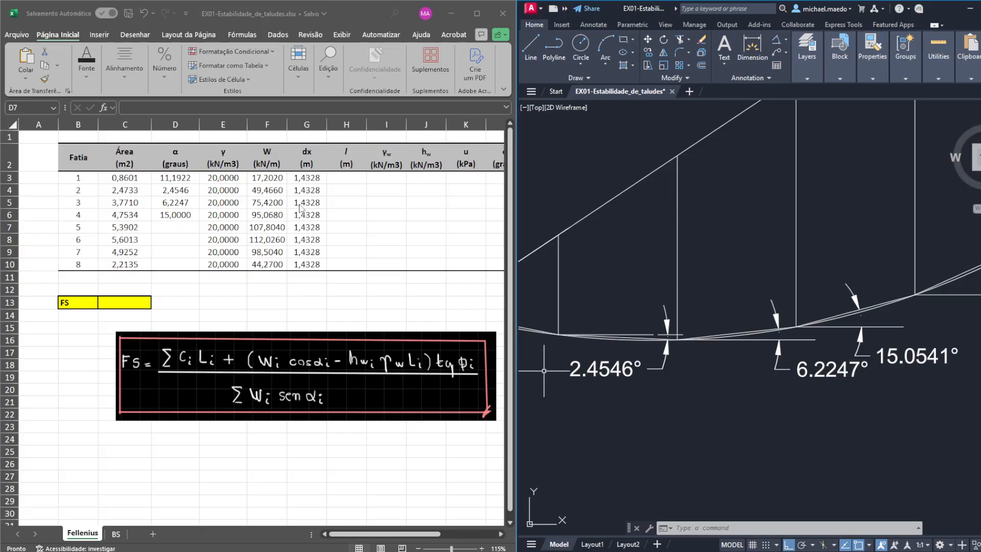
- Set slice 4's base angle α to 15,0541 degrees
{"action": "left_click", "coordinate": [180, 226]}
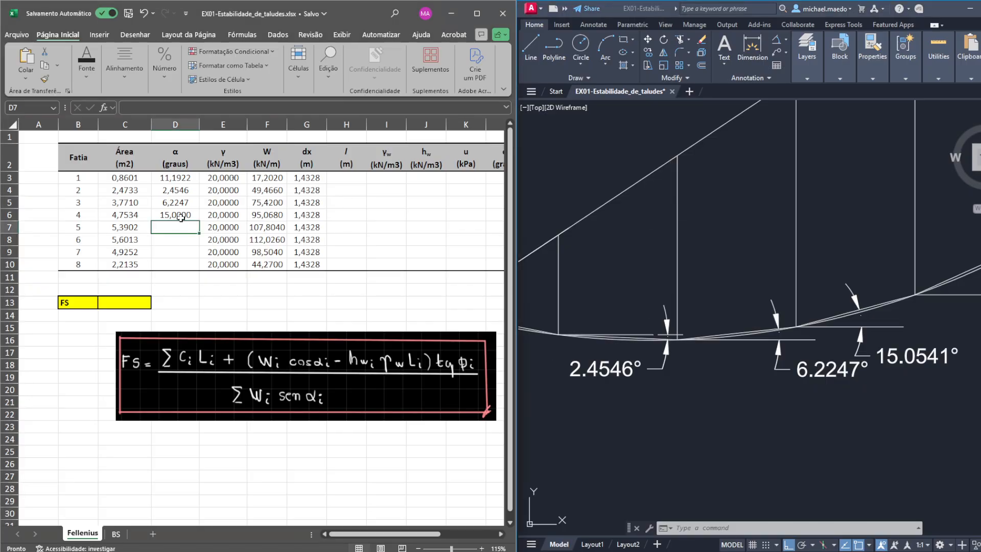
{"action": "left_click", "coordinate": [193, 211]}
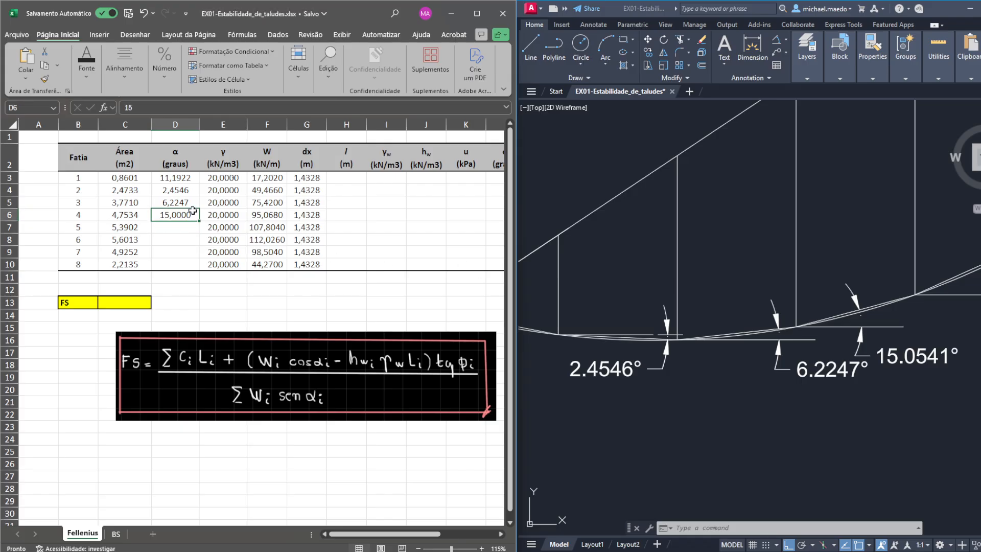
{"action": "type", "text": "15,"}
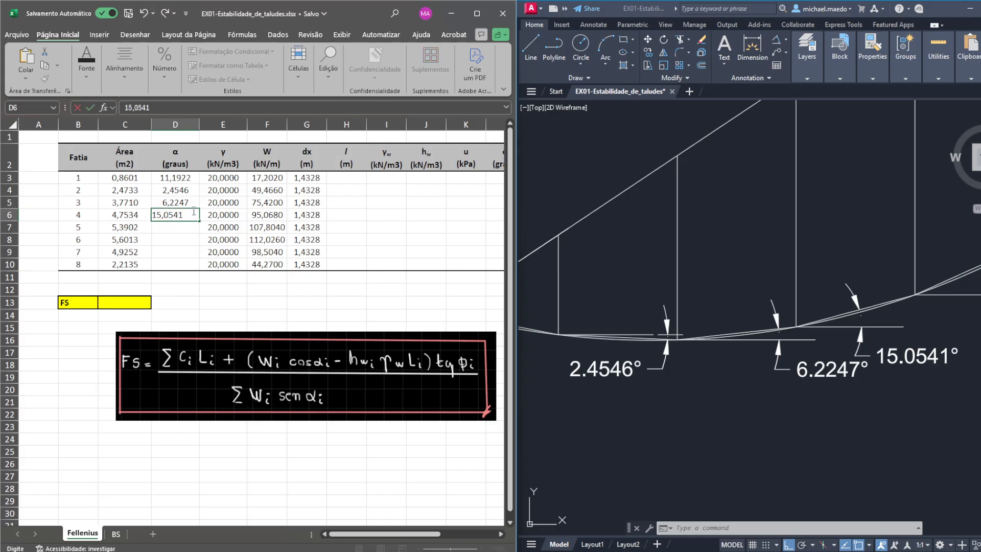
{"action": "key", "text": "Return"}
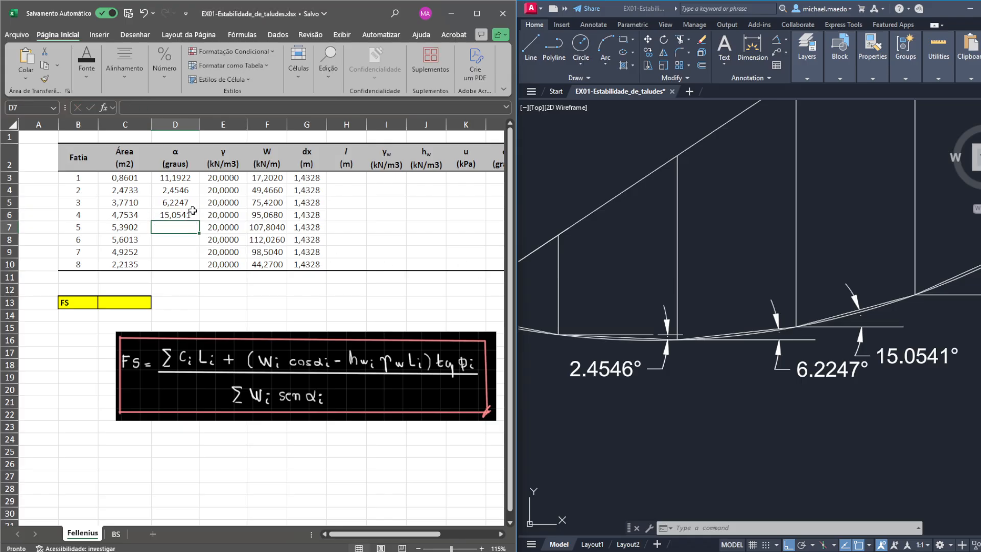
- Enter 24,2782 and 34,2585 as the base angles α of slices 5 and 6, reading them from the drawing's dimensions
{"action": "left_click", "coordinate": [894, 262]}
{"action": "scroll", "coordinate": [894, 263], "scroll_direction": "up", "scroll_amount": 2}
{"action": "scroll", "coordinate": [899, 263], "scroll_direction": "down", "scroll_amount": 2}
{"action": "left_click_drag", "start_coordinate": [904, 260], "coordinate": [727, 327]}
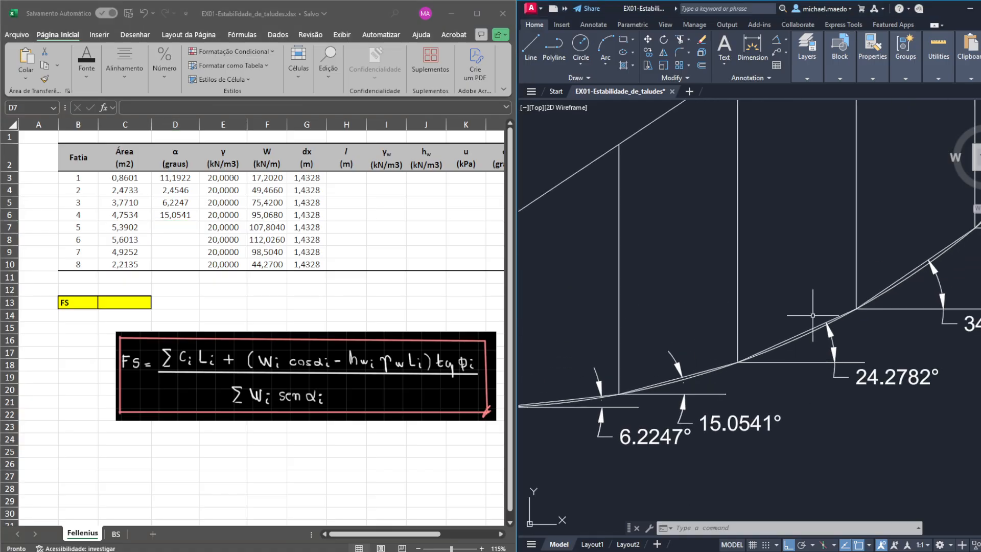
{"action": "left_click_drag", "start_coordinate": [920, 255], "coordinate": [793, 295]}
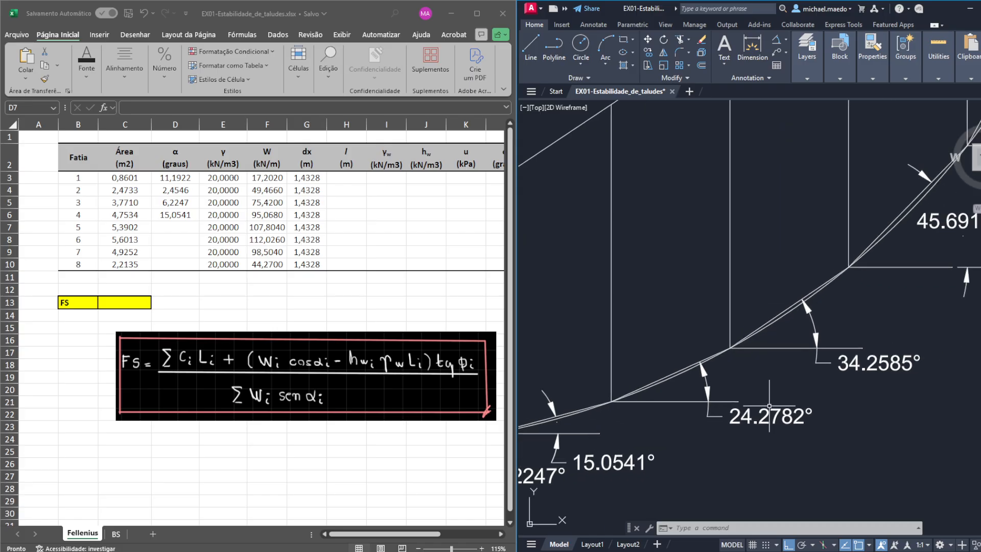
{"action": "left_click", "coordinate": [191, 229]}
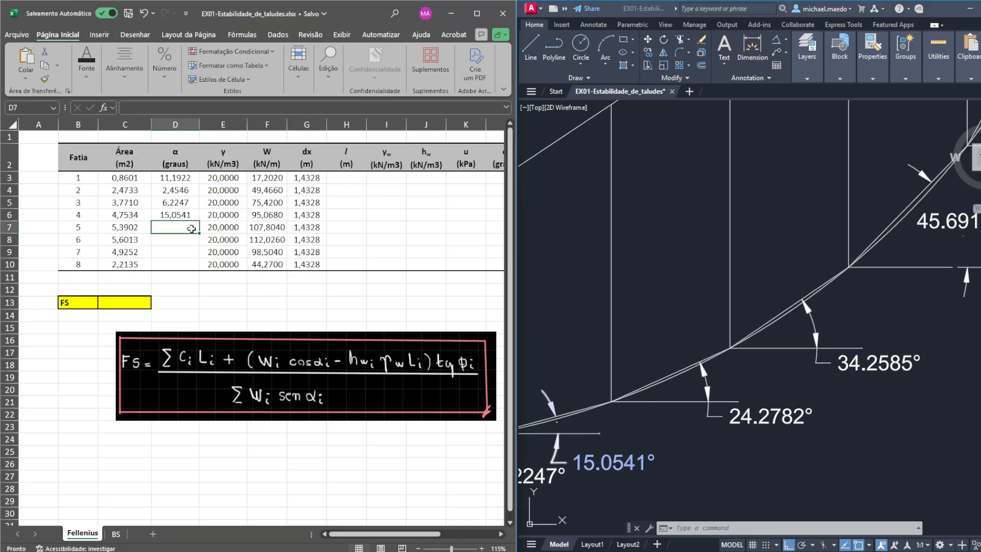
{"action": "type", "text": "24,27"}
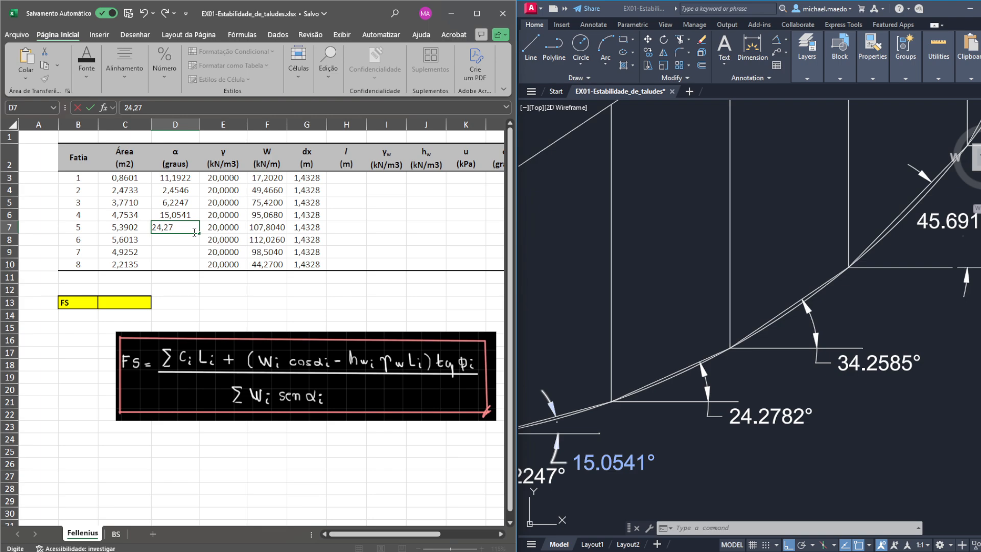
{"action": "type", "text": "82"}
{"action": "key", "text": "Return"}
{"action": "type", "text": "34,2"}
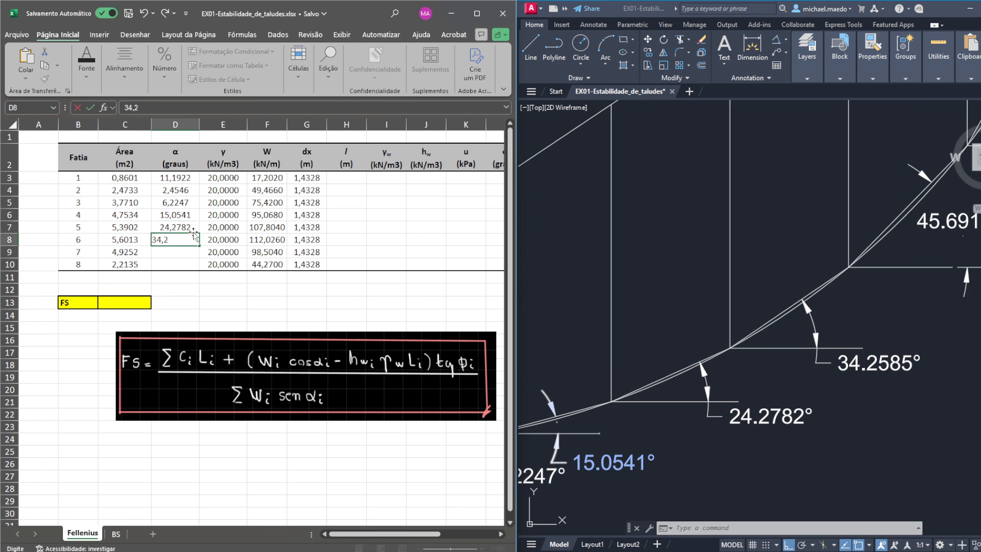
{"action": "type", "text": "585"}
{"action": "key", "text": "Return"}
- Enter 45,6910 and 61,2619 as the base angles α of slices 7 and 8 from the drawing's dimensions
{"action": "left_click", "coordinate": [813, 228]}
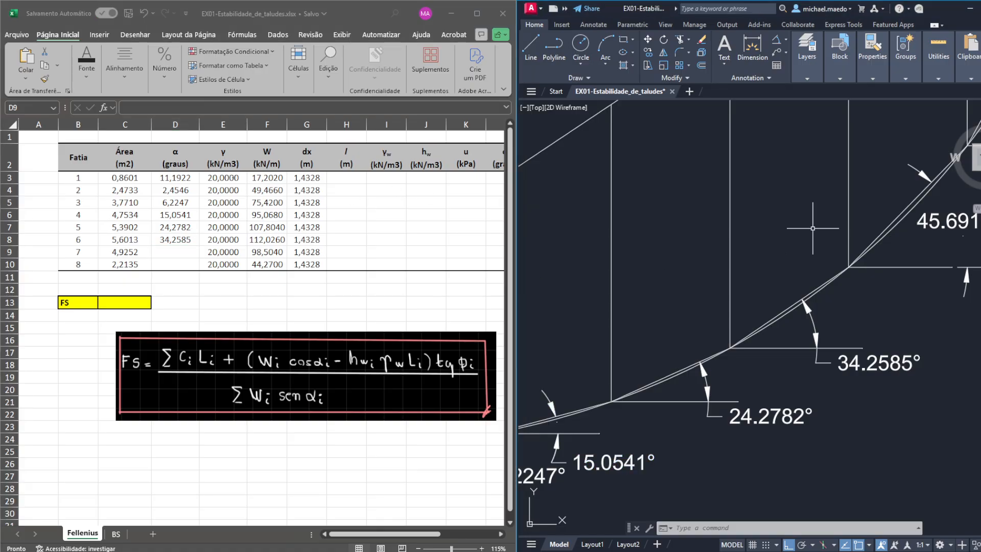
{"action": "mouse_move", "coordinate": [839, 217]}
{"action": "left_mouse_down"}
{"action": "mouse_move", "coordinate": [548, 353]}
{"action": "mouse_move", "coordinate": [529, 388]}
{"action": "left_mouse_up"}
{"action": "left_click", "coordinate": [167, 252]}
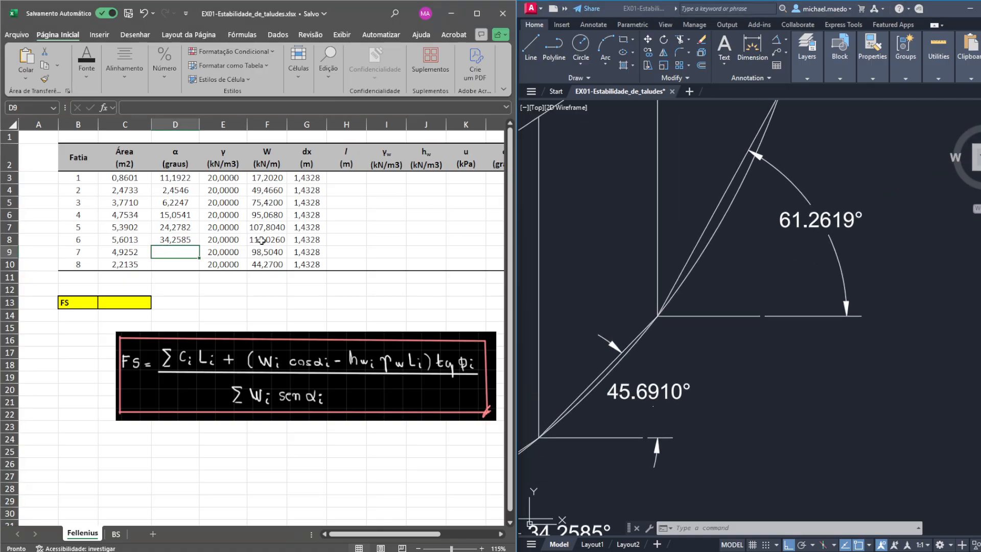
{"action": "type", "text": "45,6910"}
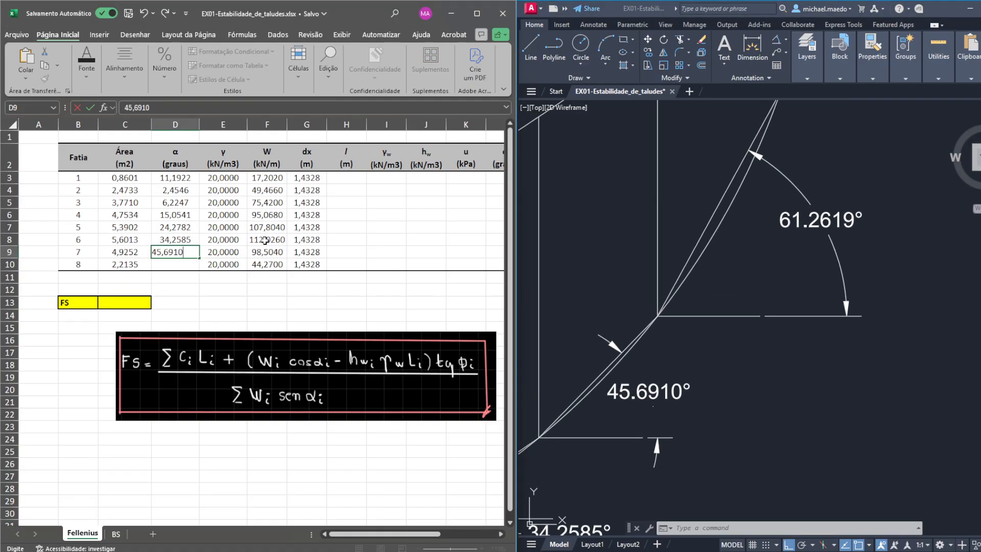
{"action": "key", "text": "Return"}
{"action": "type", "text": "61,"}
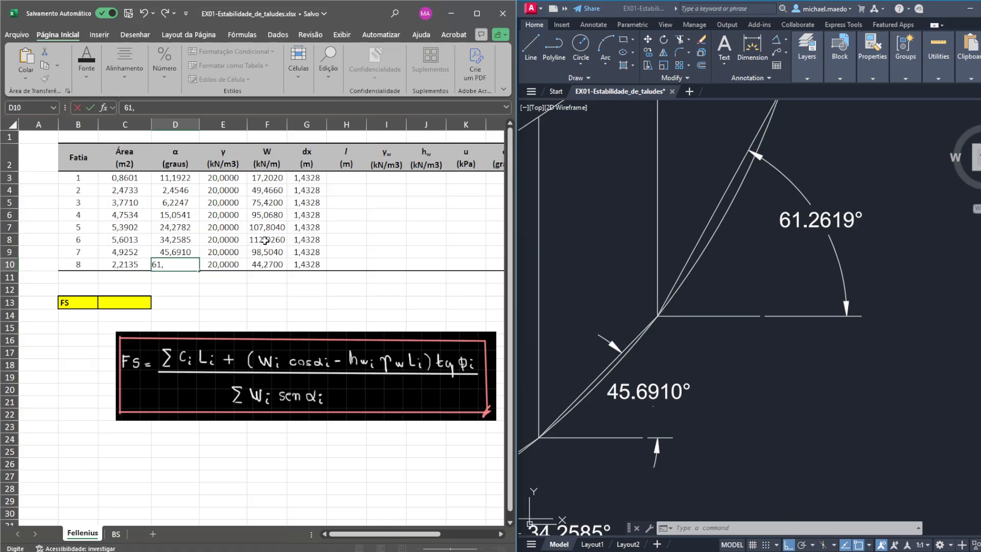
{"action": "type", "text": "2619"}
{"action": "key", "text": "Return"}
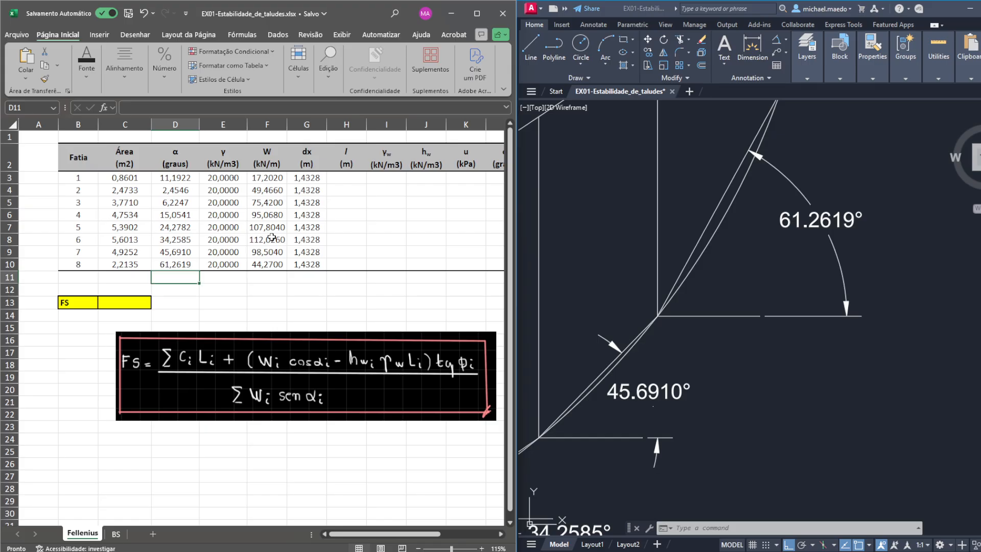
- Make the base angles α of slices 1 and 2 negative, as -11,1922 and -2,4546
{"action": "left_click", "coordinate": [191, 176]}
{"action": "left_click_drag", "start_coordinate": [149, 108], "coordinate": [59, 106]}
{"action": "key", "text": "Left"}
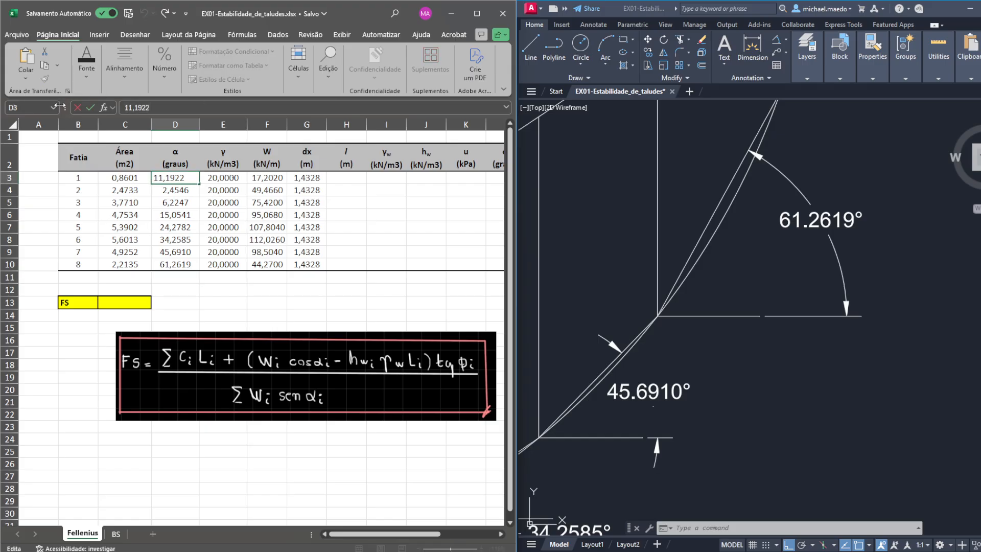
{"action": "type", "text": "-"}
{"action": "key", "text": "Return"}
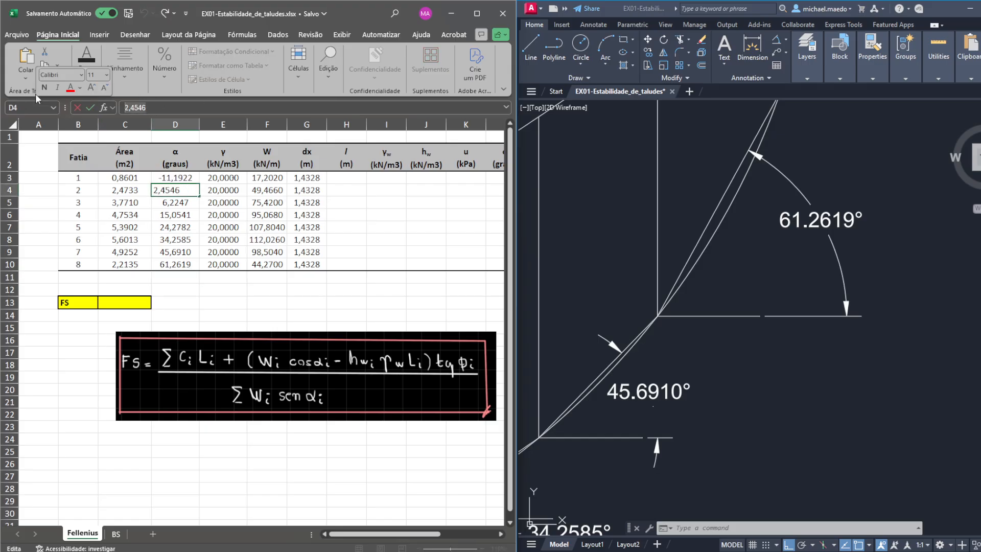
{"action": "left_click_drag", "start_coordinate": [159, 108], "coordinate": [36, 97]}
{"action": "key", "text": "Left"}
{"action": "type", "text": "-"}
{"action": "key", "text": "Return"}
- Calculate slice 1's base length l in H3 with the formula =G3/COS(RADIANOS(D3))
{"action": "left_click", "coordinate": [353, 177]}
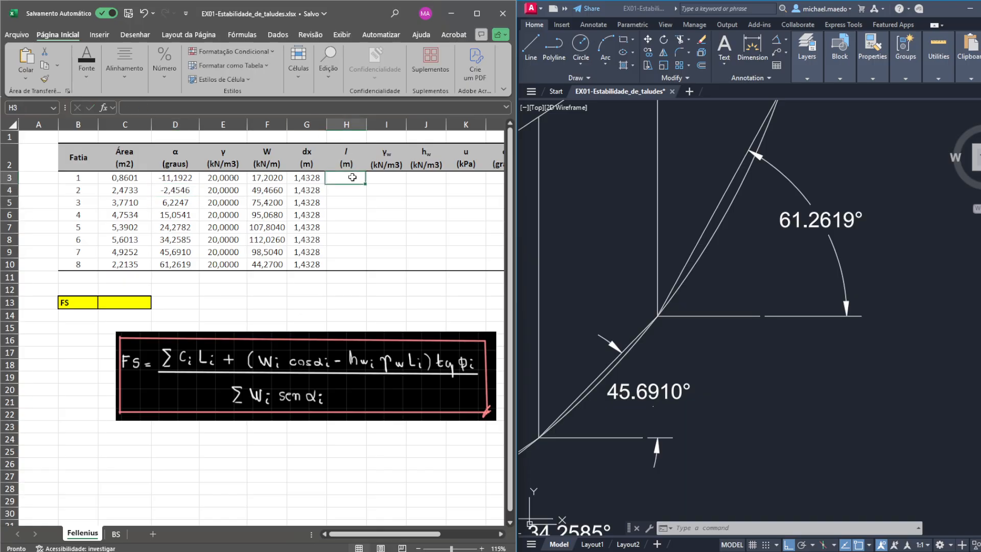
{"action": "type", "text": "="}
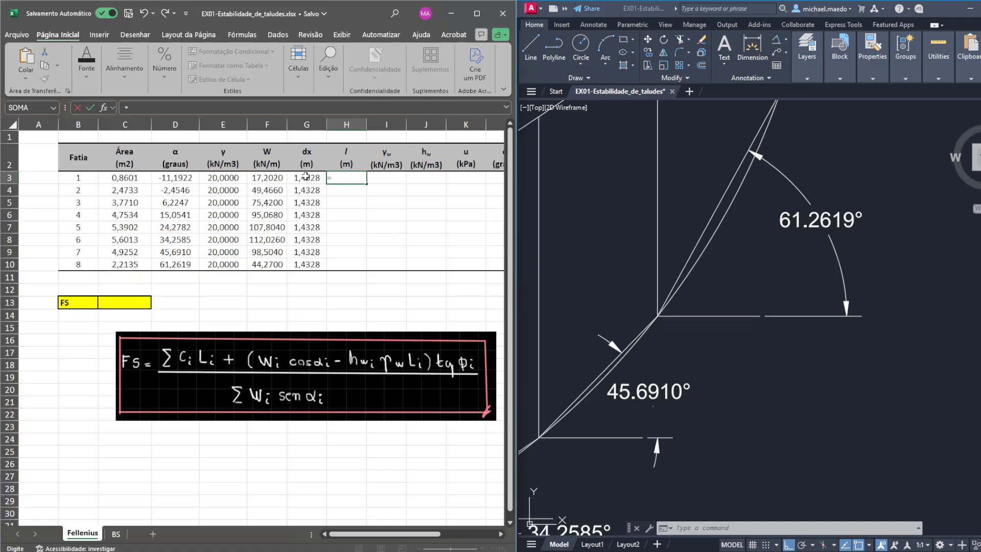
{"action": "left_click", "coordinate": [306, 177]}
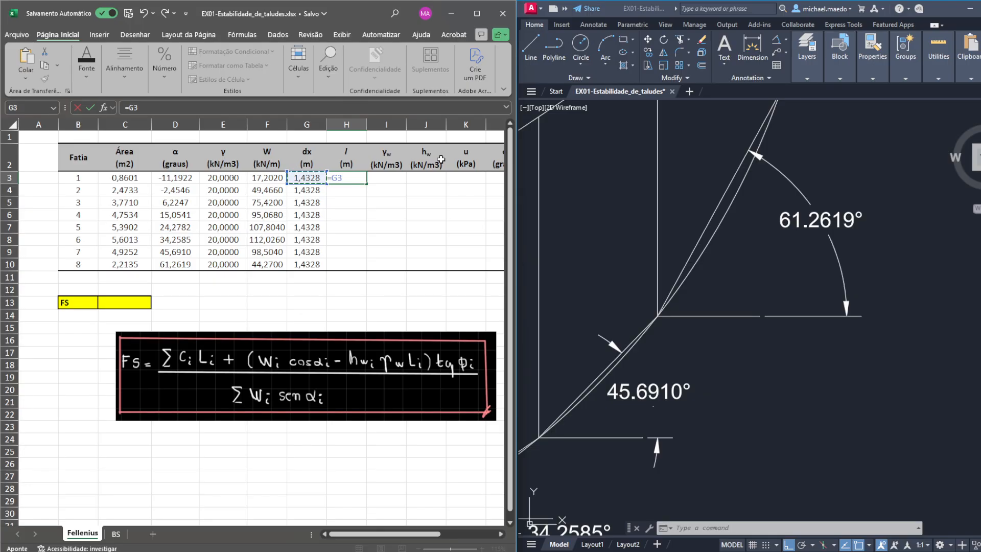
{"action": "type", "text": "/cos(radianos("}
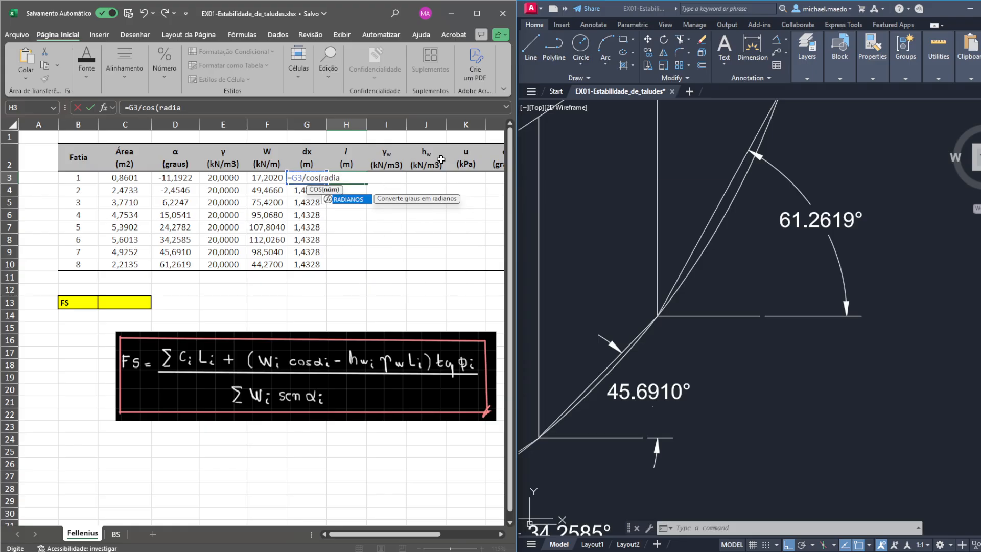
{"action": "left_click", "coordinate": [173, 179]}
{"action": "type", "text": "))"}
{"action": "key", "text": "Return"}
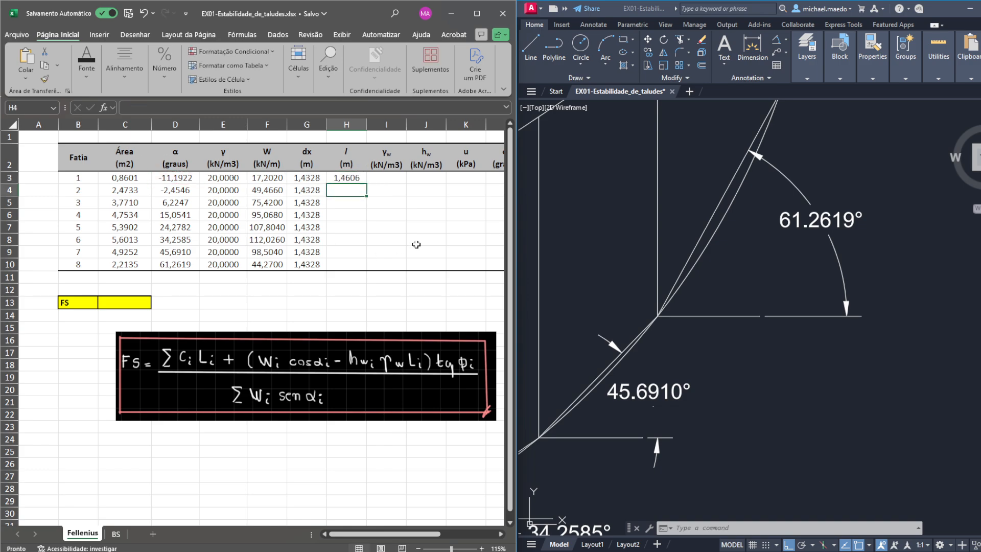
- Check the dx and l formulas of slice 1, and fill the base length formula down through slice 7
{"action": "left_click", "coordinate": [349, 177]}
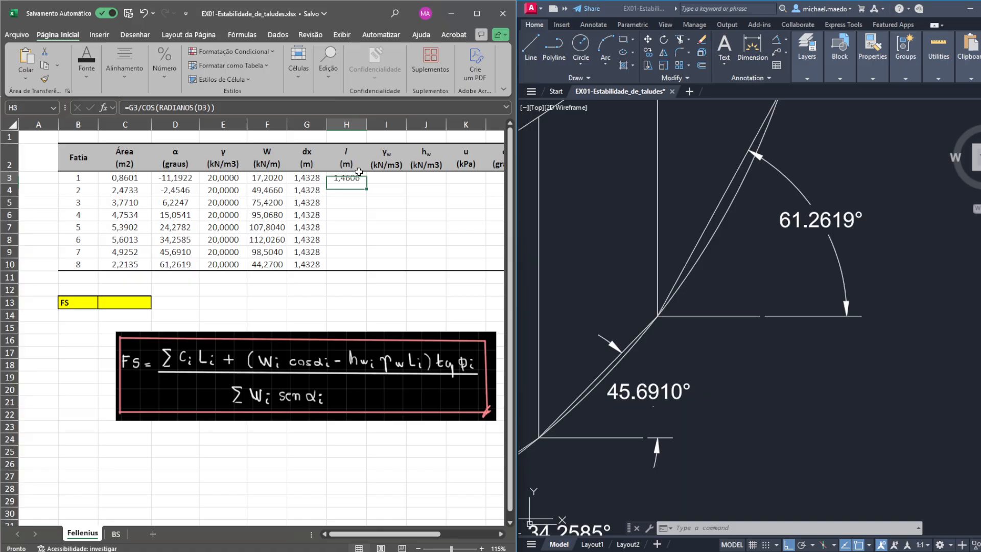
{"action": "left_click", "coordinate": [312, 178]}
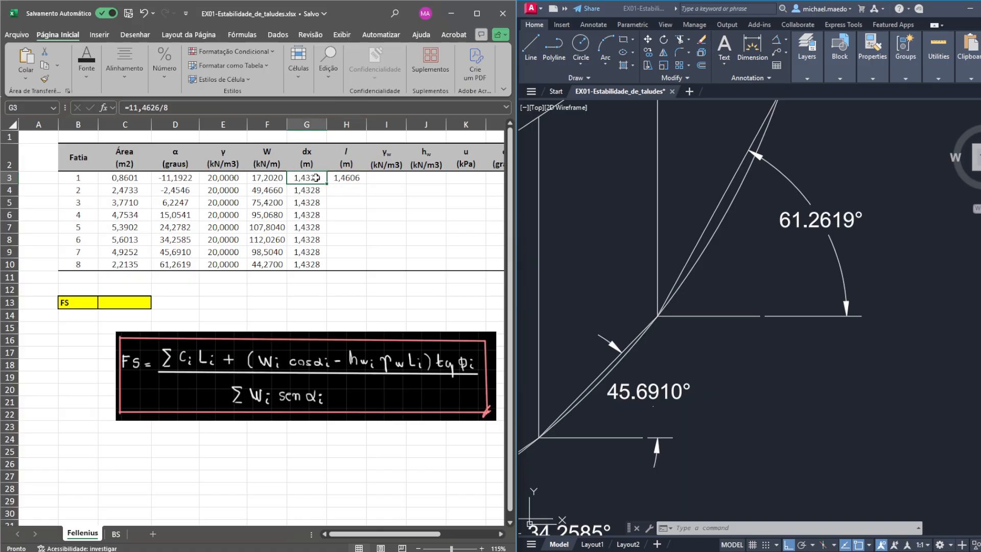
{"action": "left_click", "coordinate": [359, 180]}
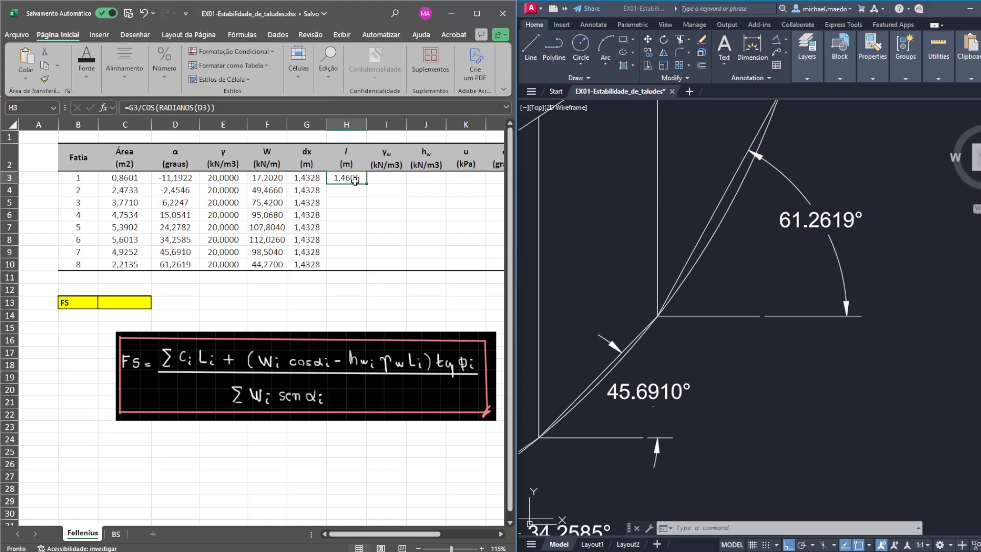
{"action": "left_click_drag", "start_coordinate": [369, 184], "coordinate": [359, 256]}
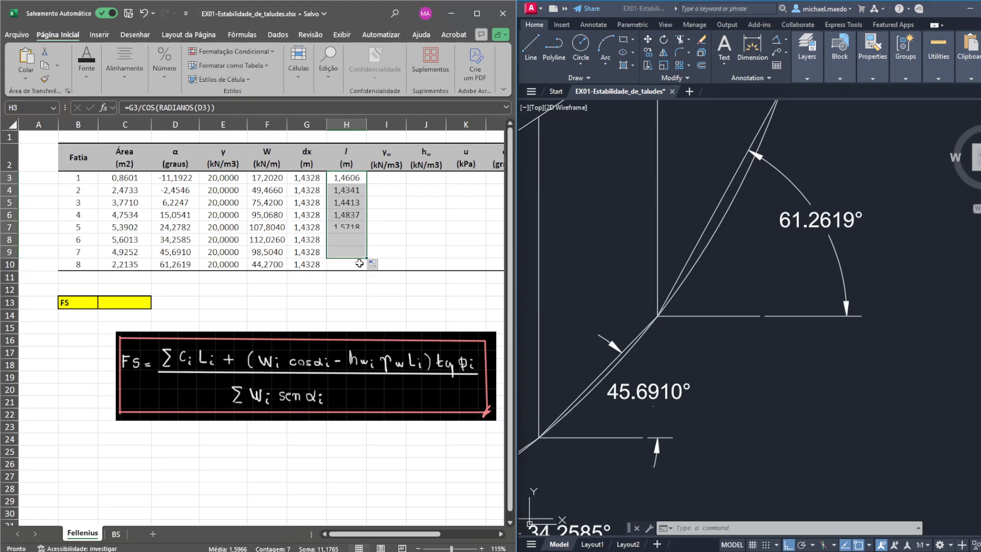
- Copy slice 7's base length formula into H10 and adapt it to =G10/COS(RADIANOS(D10)) for slice 8
{"action": "left_click", "coordinate": [349, 269]}
{"action": "double_click", "coordinate": [351, 246]}
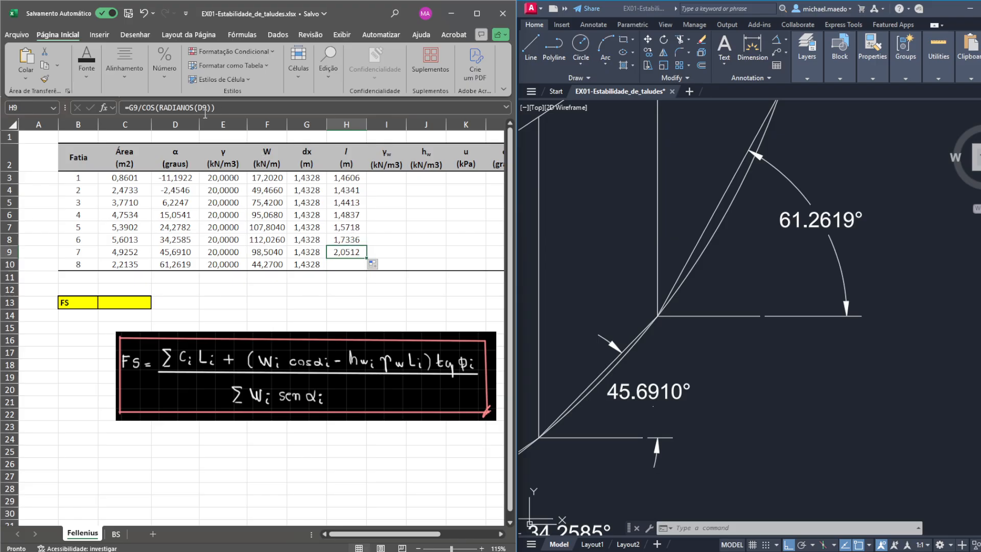
{"action": "key", "text": "Return"}
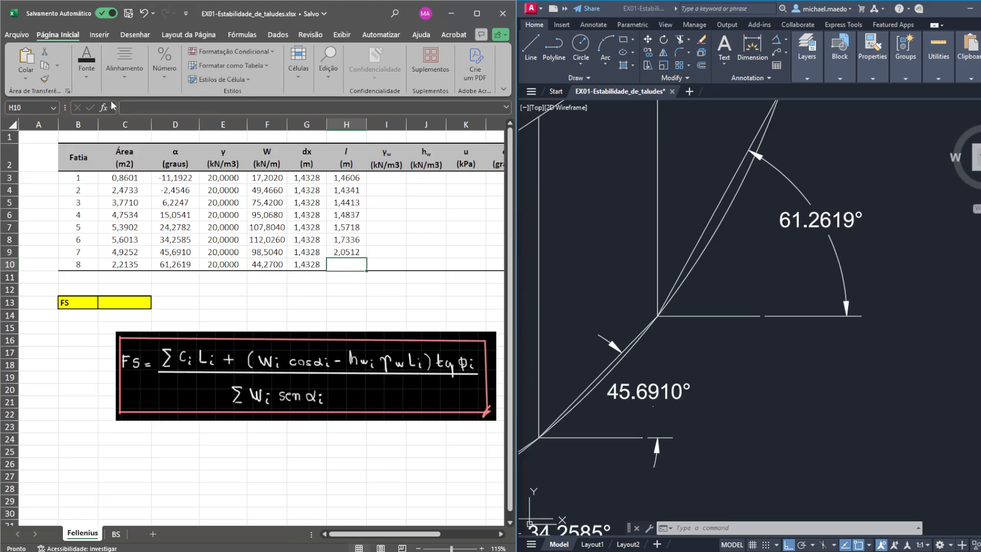
{"action": "left_click", "coordinate": [129, 107]}
{"action": "type", "text": "=G9/COS(RADIANOS(D9))"}
{"action": "left_click", "coordinate": [141, 105]}
{"action": "key", "text": "BackSpace"}
{"action": "type", "text": "10"}
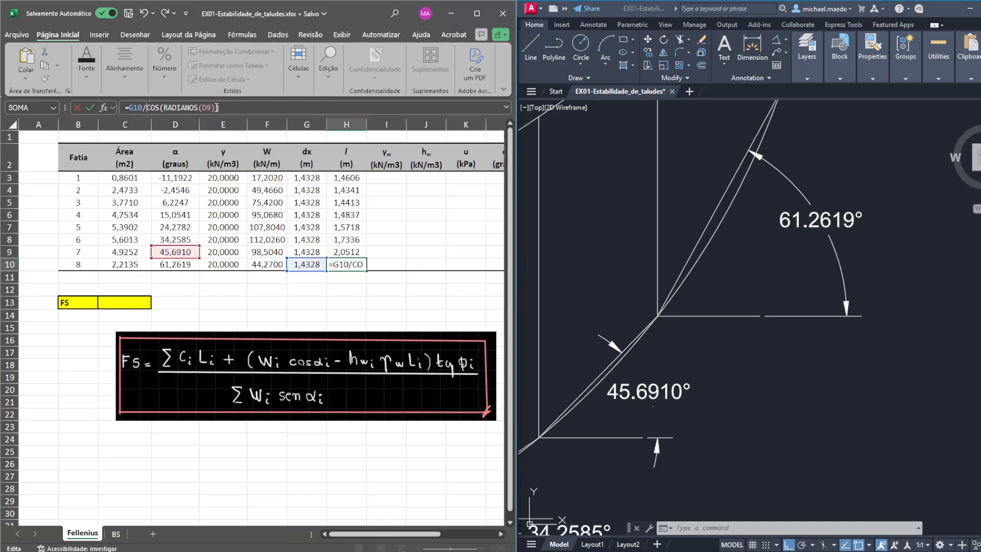
{"action": "left_click", "coordinate": [211, 107]}
{"action": "key", "text": "BackSpace"}
{"action": "type", "text": "10"}
{"action": "key", "text": "Return"}
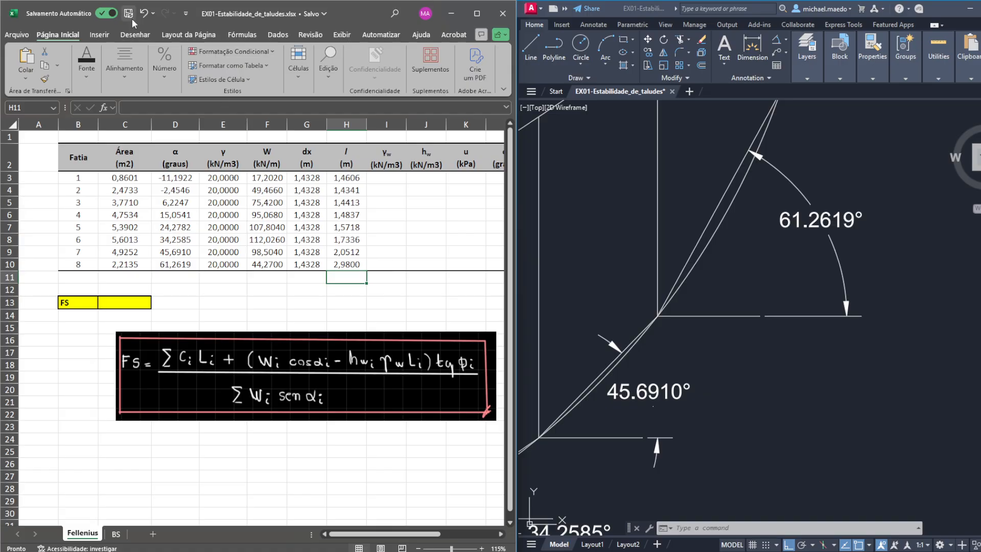
- Fill the water unit weight γw column with 10 kN/m3 for slices 1 to 8
{"action": "left_click_drag", "start_coordinate": [415, 534], "coordinate": [422, 536]}
{"action": "left_click", "coordinate": [371, 179]}
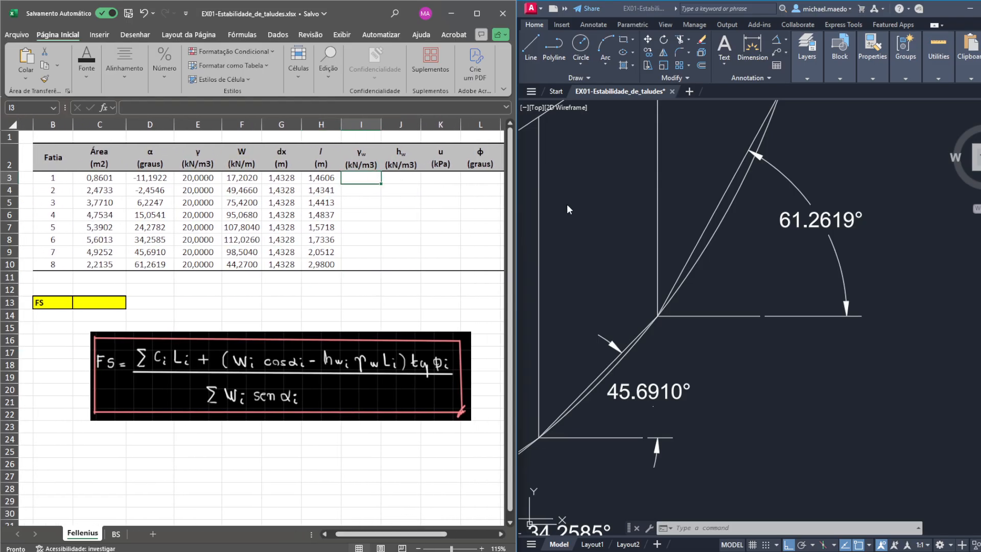
{"action": "type", "text": "10"}
{"action": "key", "text": "Return"}
{"action": "type", "text": "10"}
{"action": "key", "text": "Return"}
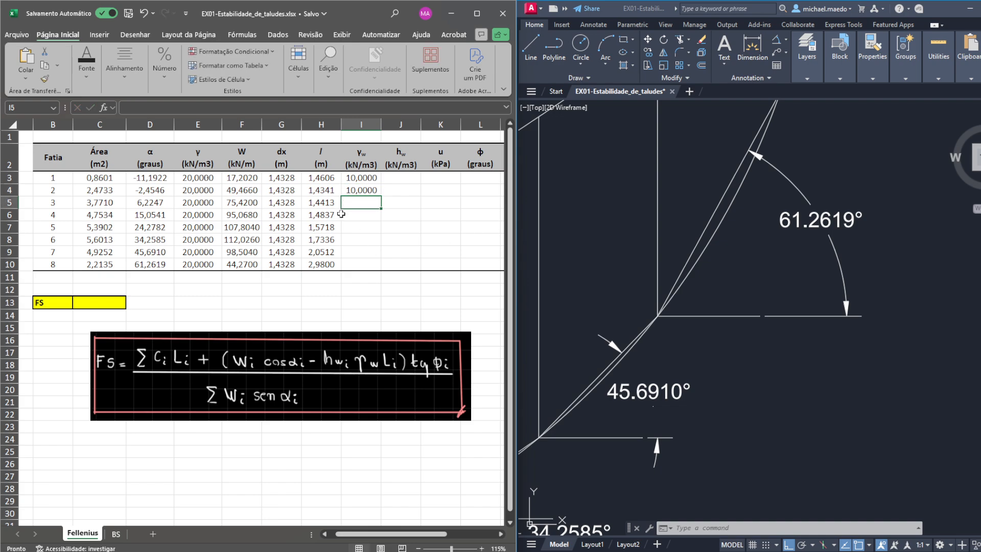
{"action": "left_click", "coordinate": [367, 190]}
{"action": "left_click_drag", "start_coordinate": [381, 196], "coordinate": [383, 259]}
{"action": "left_click", "coordinate": [370, 266]}
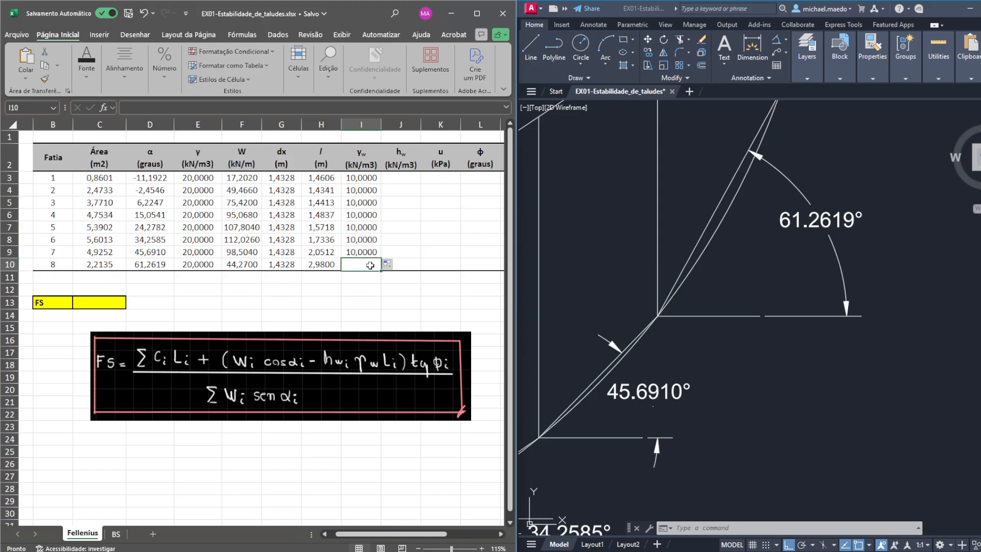
{"action": "type", "text": "10"}
{"action": "key", "text": "Return"}
- Set slice 1's water unit weight γw to 9,81 kN/m3
{"action": "key", "text": "Up"}
{"action": "key", "text": "Up"}
{"action": "key", "text": "Up"}
{"action": "key", "text": "Up"}
{"action": "key", "text": "Up"}
{"action": "key", "text": "Up"}
{"action": "key", "text": "Up"}
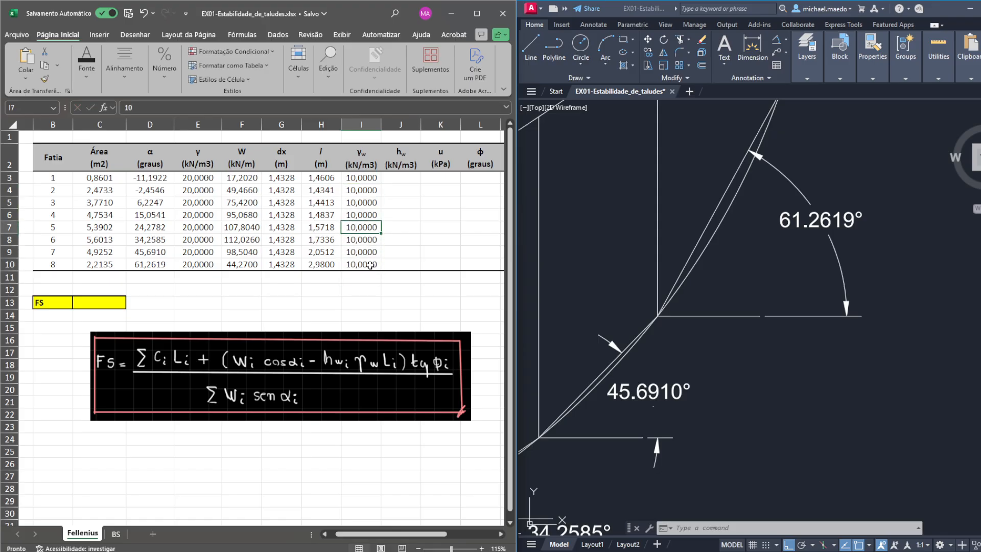
{"action": "key", "text": "Up"}
{"action": "type", "text": "8"}
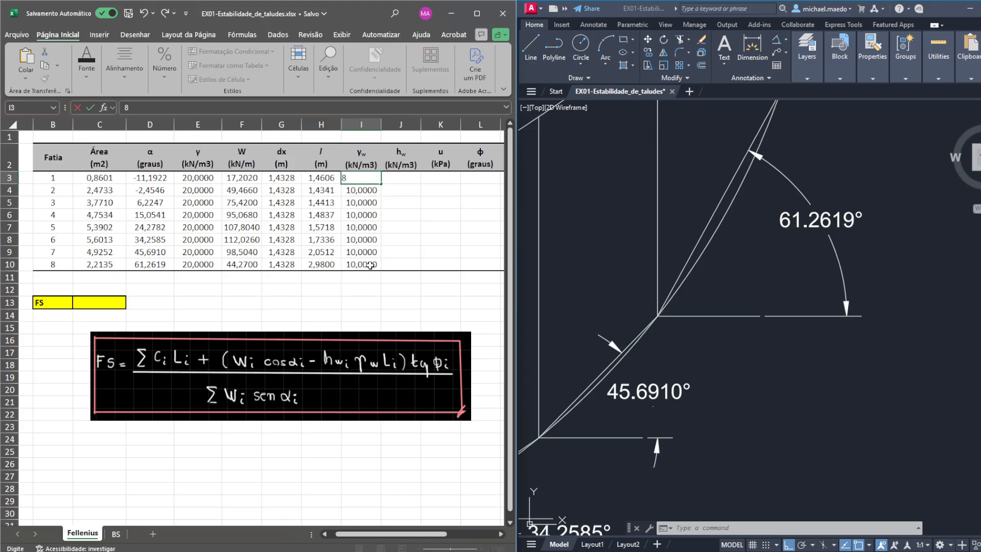
{"action": "type", "text": "1"}
{"action": "key", "text": "Return"}
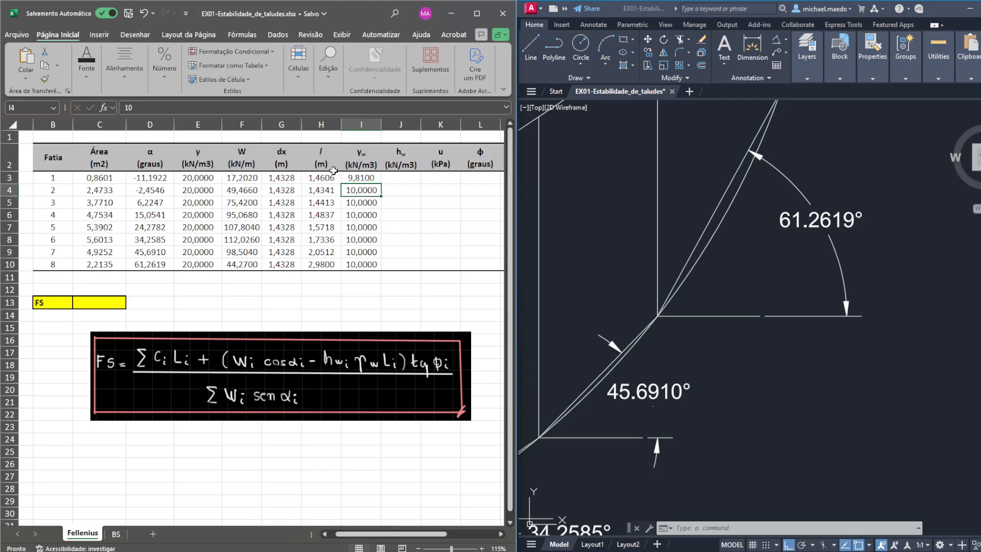
- Fill slice 1's γw value down through slice 7 and enter =9,81 for slice 8
{"action": "left_click", "coordinate": [377, 176]}
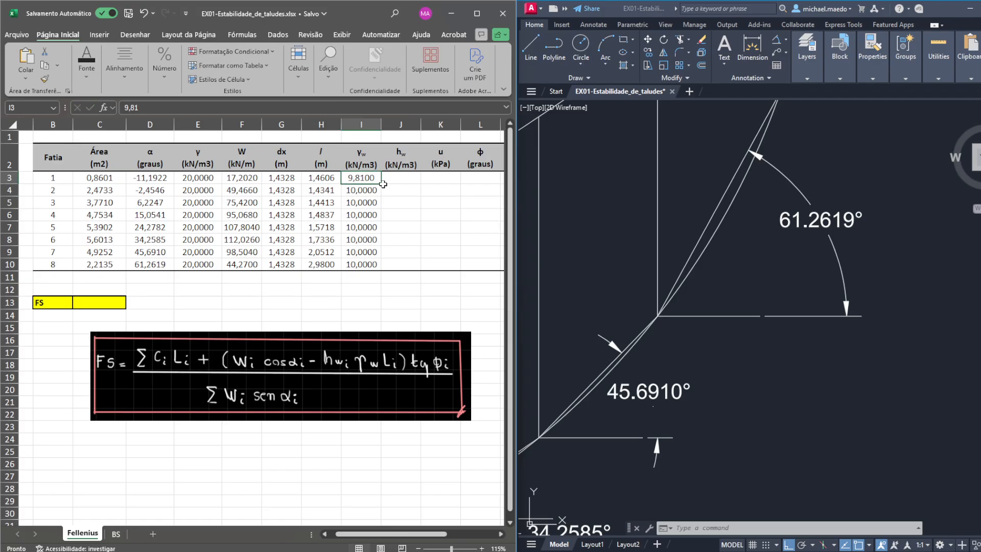
{"action": "left_click_drag", "start_coordinate": [383, 184], "coordinate": [383, 254]}
{"action": "left_click", "coordinate": [374, 263]}
{"action": "type", "text": "="}
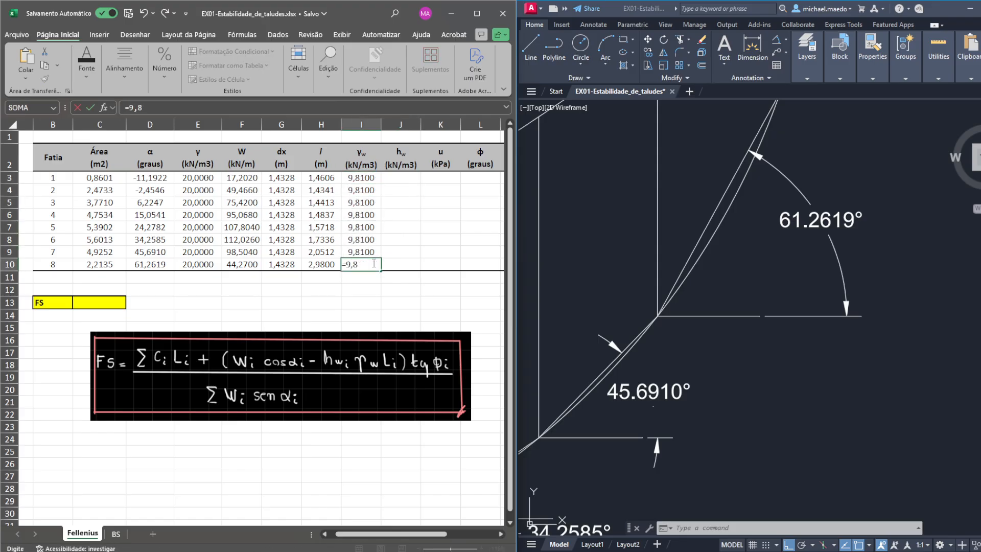
{"action": "type", "text": "9,8"}
{"action": "key", "text": "Return"}
- Enter 0 as the water height hw for slices 1 to 7
{"action": "key", "text": "Right"}
{"action": "key", "text": "Up"}
{"action": "key", "text": "Up"}
{"action": "key", "text": "Up"}
{"action": "key", "text": "Up"}
{"action": "key", "text": "Up"}
{"action": "key", "text": "Up"}
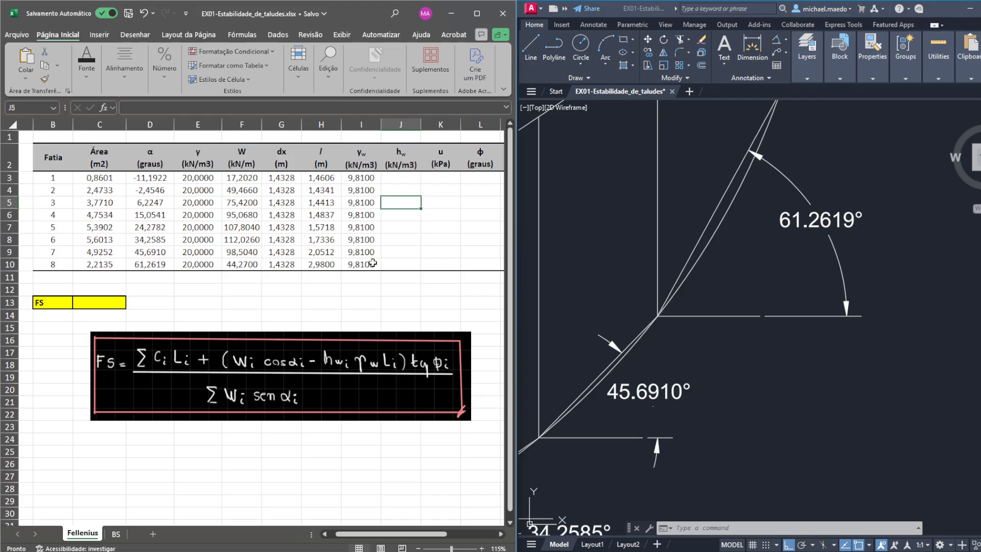
{"action": "key", "text": "Up"}
{"action": "key", "text": "Up"}
{"action": "type", "text": "0"}
{"action": "key", "text": "Return"}
{"action": "type", "text": "0"}
{"action": "key", "text": "Return"}
{"action": "type", "text": "0 0 0"}
{"action": "key", "text": "Return"}
{"action": "type", "text": "0"}
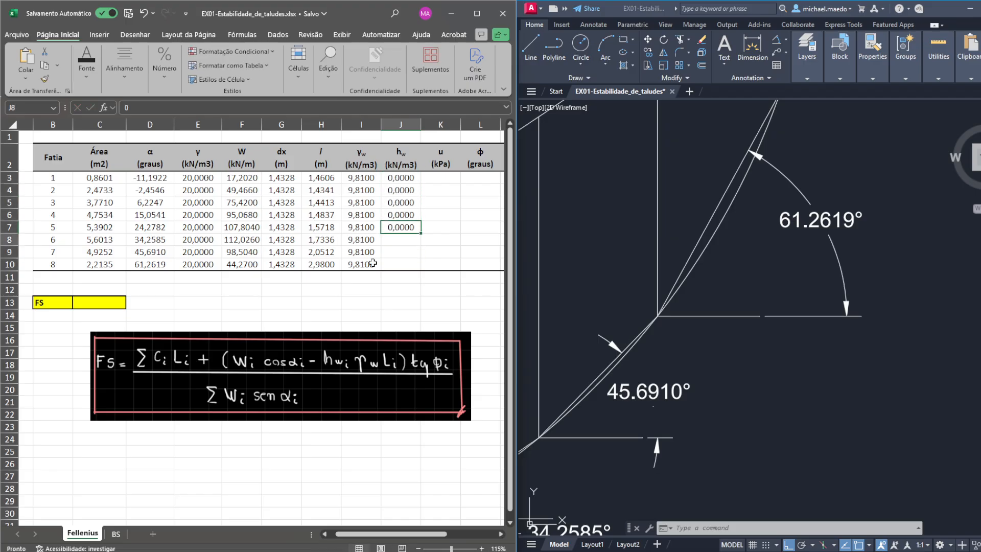
{"action": "key", "text": "Return"}
{"action": "type", "text": "0"}
{"action": "key", "text": "Return"}
- Complete the hw column by entering 0 for slice 8
{"action": "scroll", "coordinate": [726, 229], "scroll_direction": "down", "scroll_amount": 2}
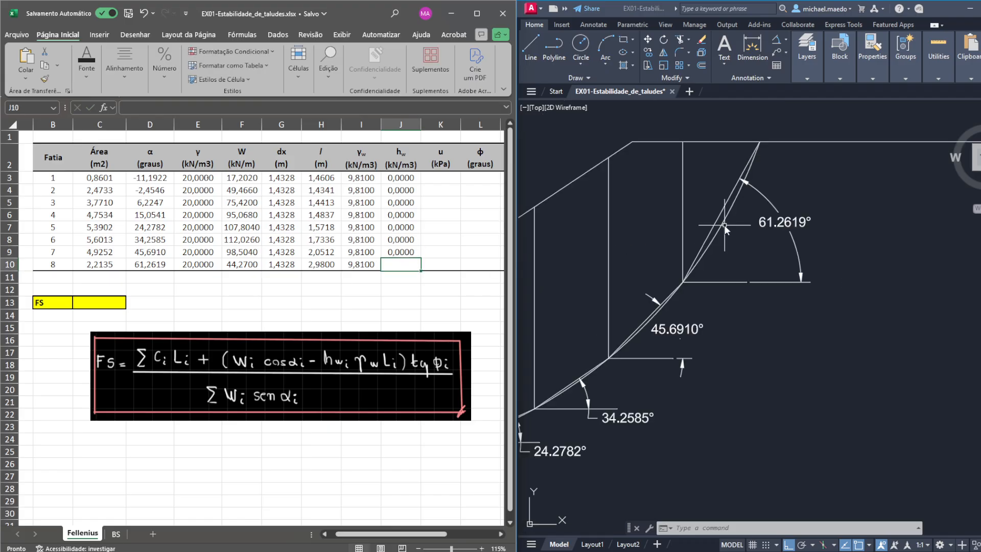
{"action": "scroll", "coordinate": [725, 229], "scroll_direction": "down", "scroll_amount": 3}
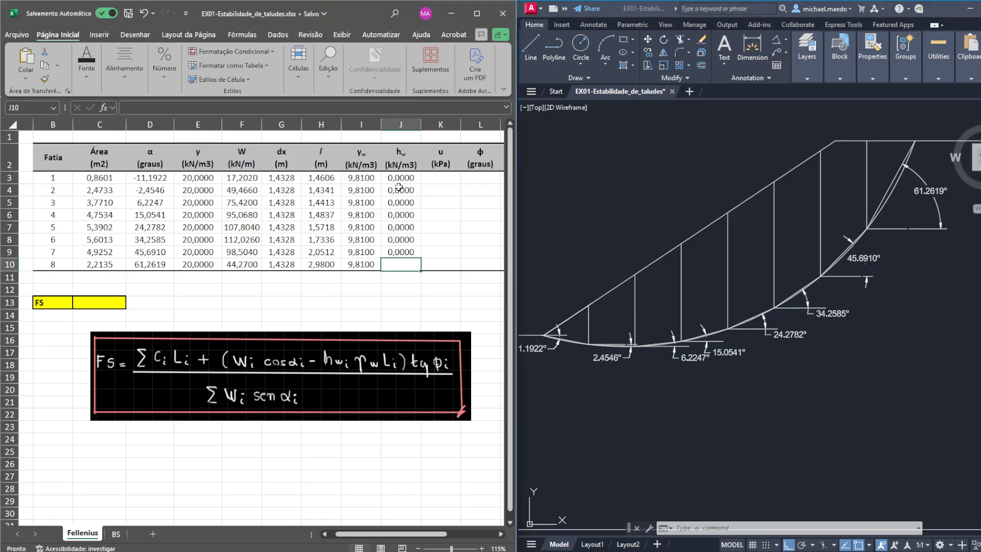
{"action": "left_click", "coordinate": [411, 177]}
{"action": "left_click", "coordinate": [414, 256]}
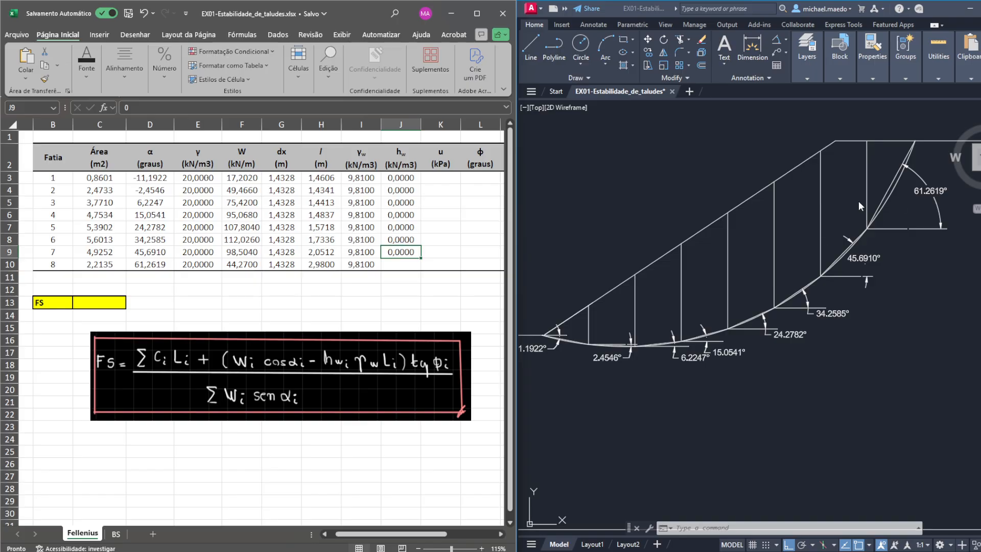
{"action": "left_click", "coordinate": [407, 263]}
{"action": "left_click", "coordinate": [408, 252]}
{"action": "left_click", "coordinate": [410, 266]}
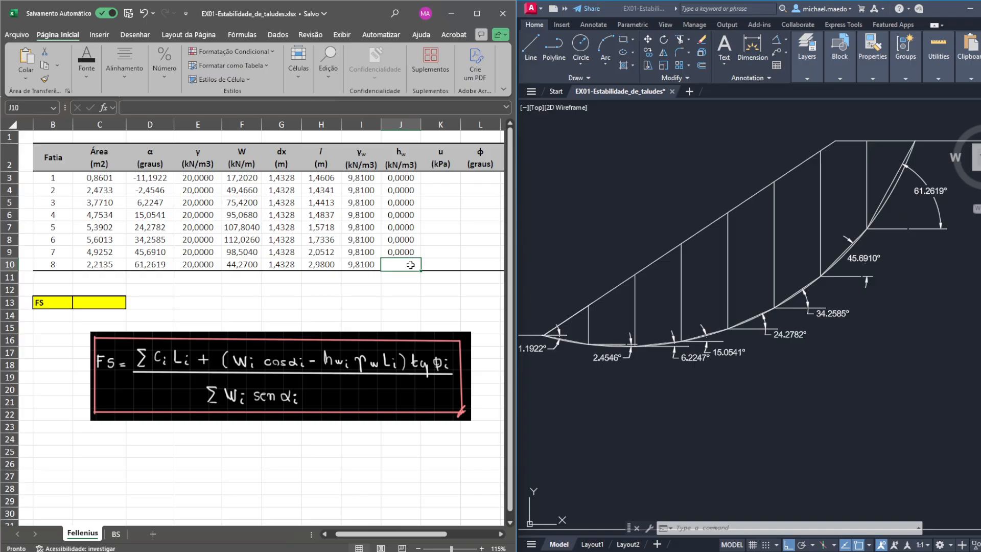
{"action": "type", "text": "0"}
{"action": "key", "text": "Return"}
- Calculate slice 1's pore pressure u as =J3*I3 and fill the formula down to slice 8
{"action": "left_click", "coordinate": [433, 175]}
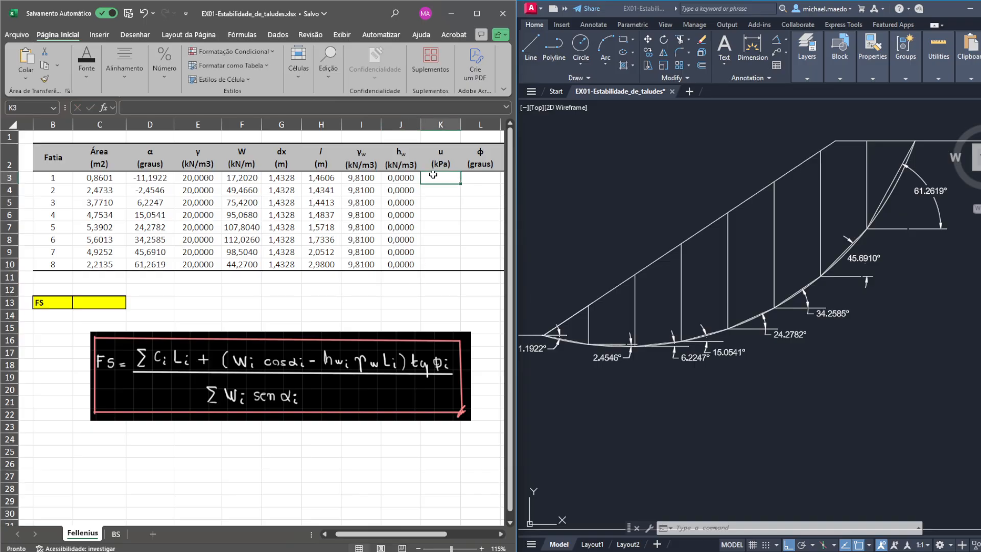
{"action": "type", "text": "="}
{"action": "left_click", "coordinate": [412, 178]}
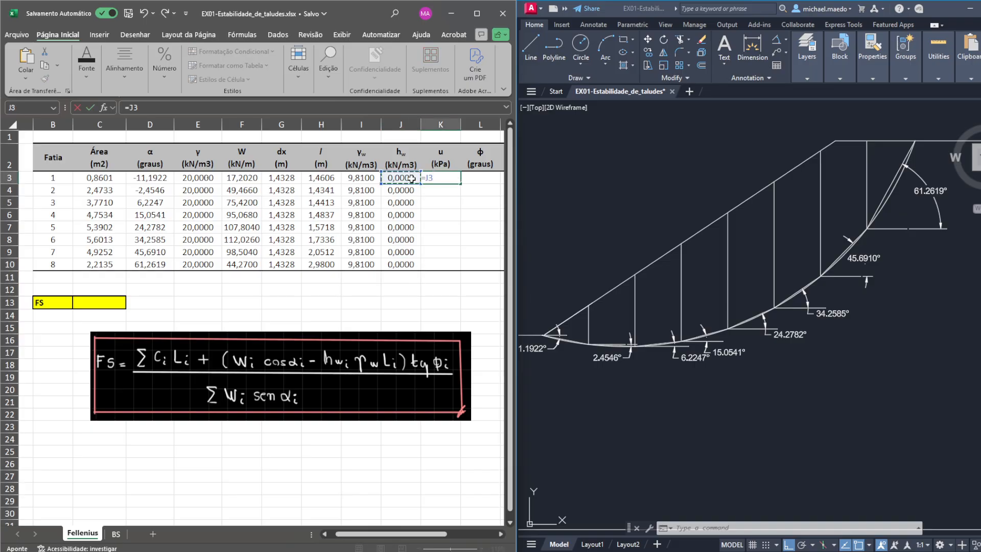
{"action": "type", "text": "*"}
{"action": "left_click", "coordinate": [373, 177]}
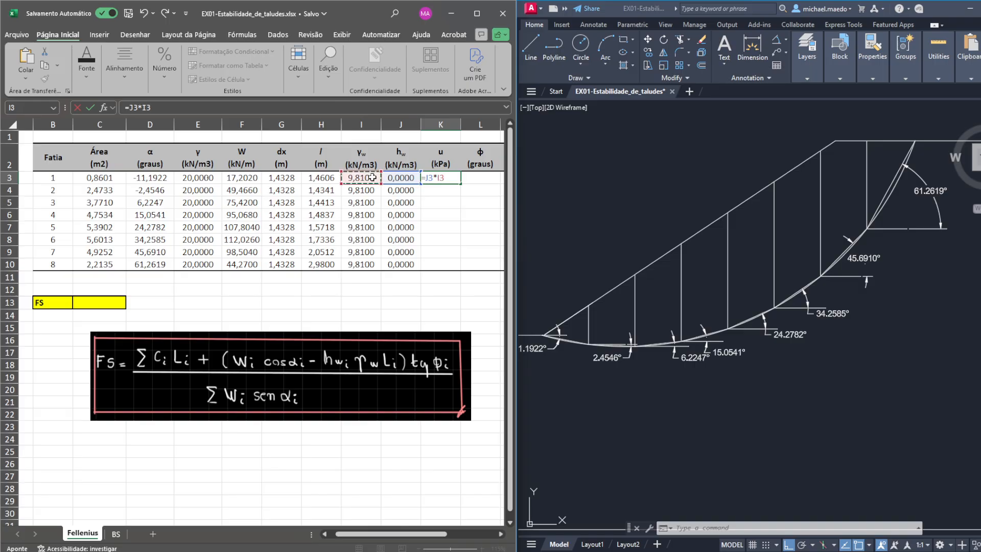
{"action": "key", "text": "Return"}
{"action": "left_click", "coordinate": [445, 180]}
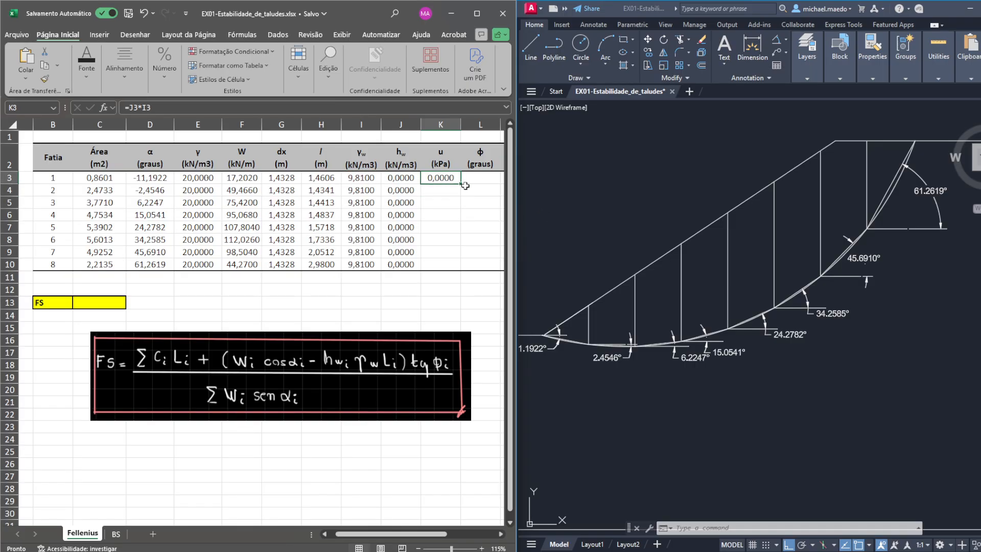
{"action": "left_click_drag", "start_coordinate": [460, 183], "coordinate": [465, 267]}
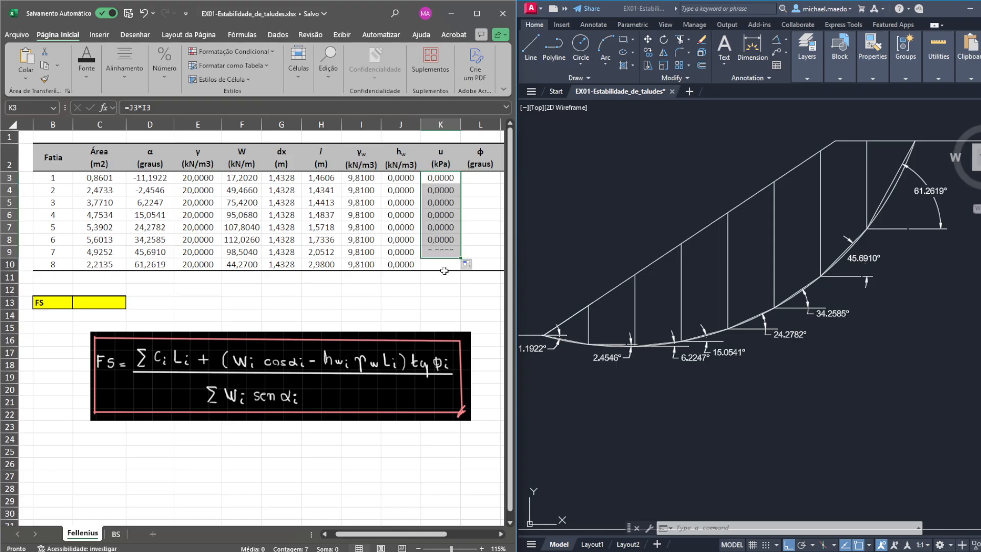
{"action": "left_click", "coordinate": [417, 284]}
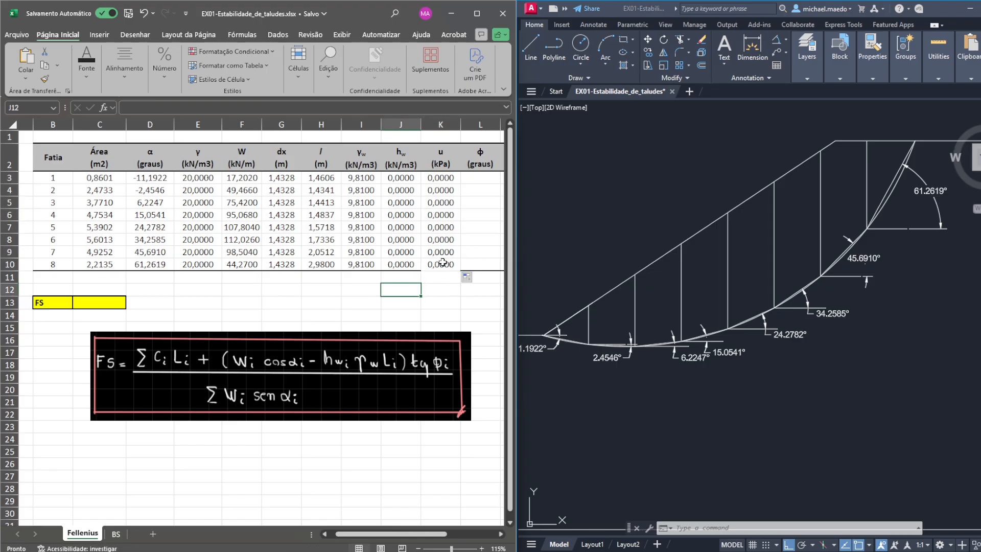
- Check the friction angle on the Exercício 1 slide in PowerPoint and enter 20 as slice 1's φ in Excel
{"action": "left_click_drag", "start_coordinate": [417, 534], "coordinate": [447, 534]}
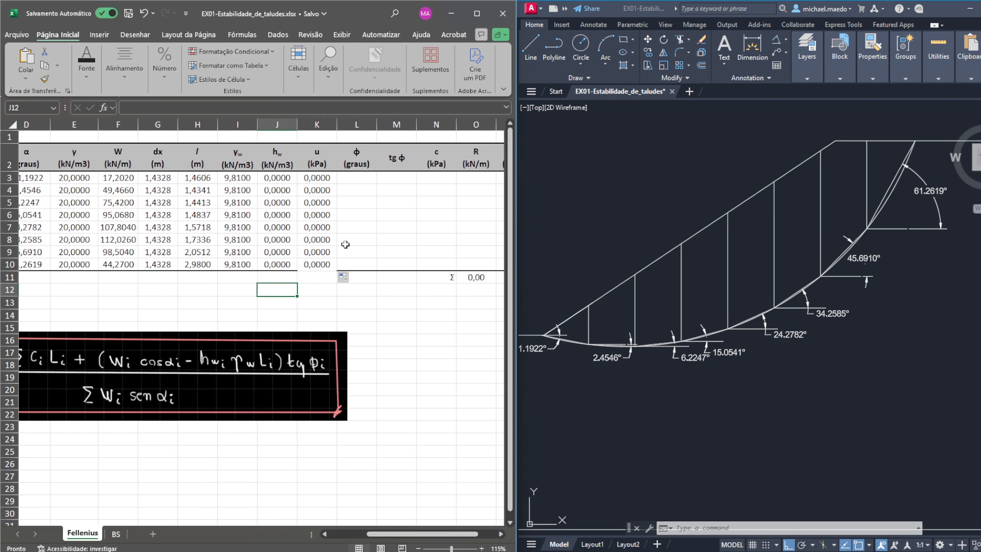
{"action": "left_click", "coordinate": [357, 178]}
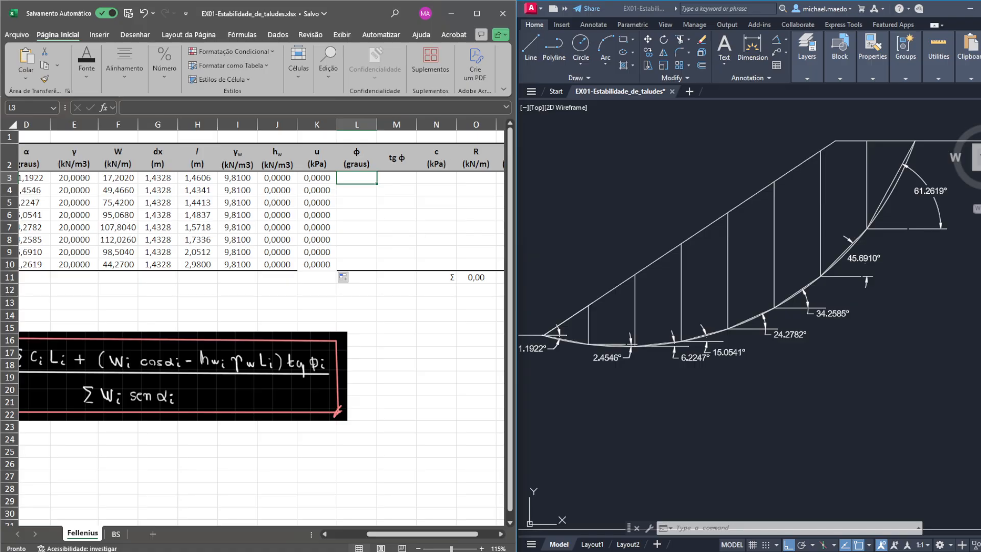
{"action": "key", "text": "alt+Tab"}
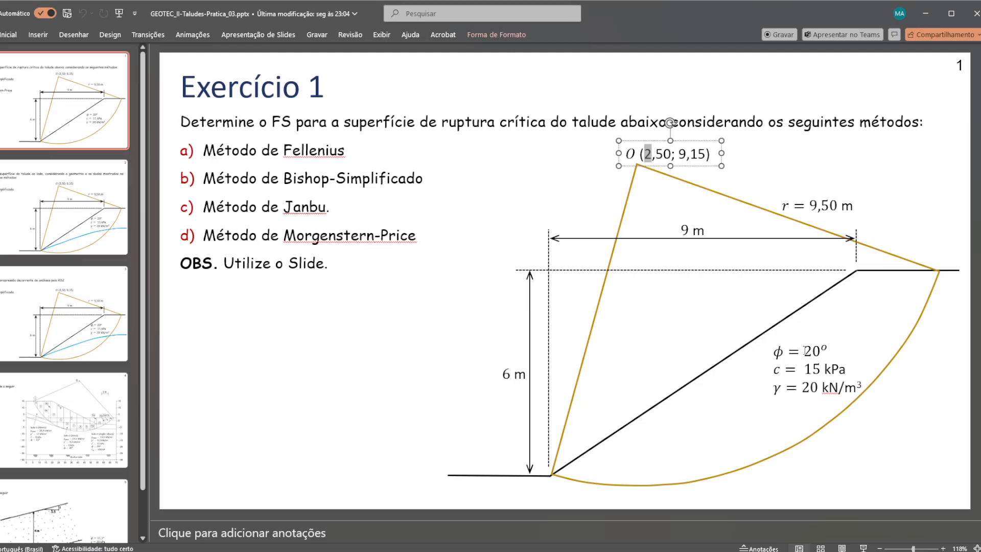
{"action": "key", "text": "alt+Tab"}
{"action": "type", "text": "20"}
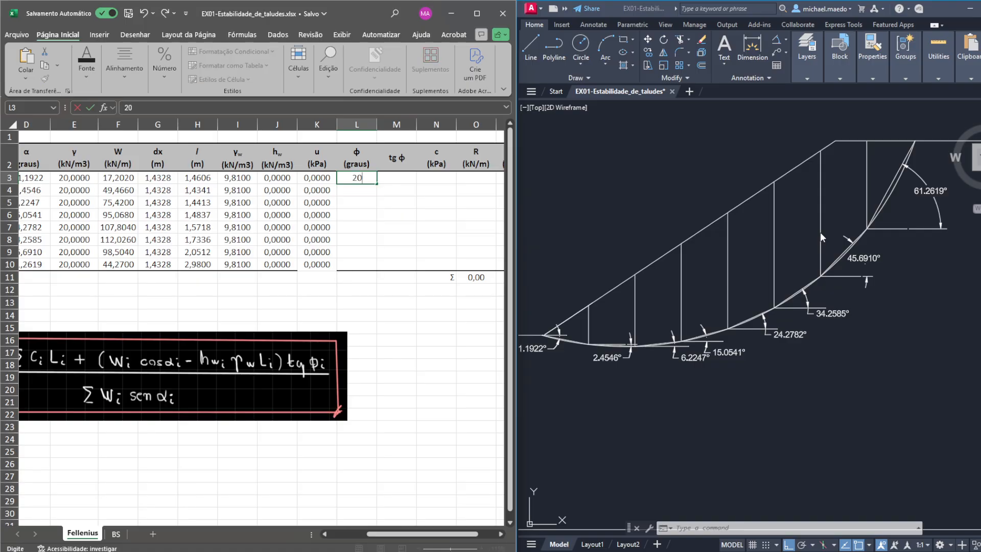
{"action": "key", "text": "Return"}
- Enter a friction angle φ of 20 degrees for slices 2 to 8
{"action": "type", "text": "20"}
{"action": "key", "text": "Return"}
{"action": "type", "text": "20"}
{"action": "key", "text": "Return"}
{"action": "type", "text": "20"}
{"action": "key", "text": "Return"}
{"action": "type", "text": "20 "}
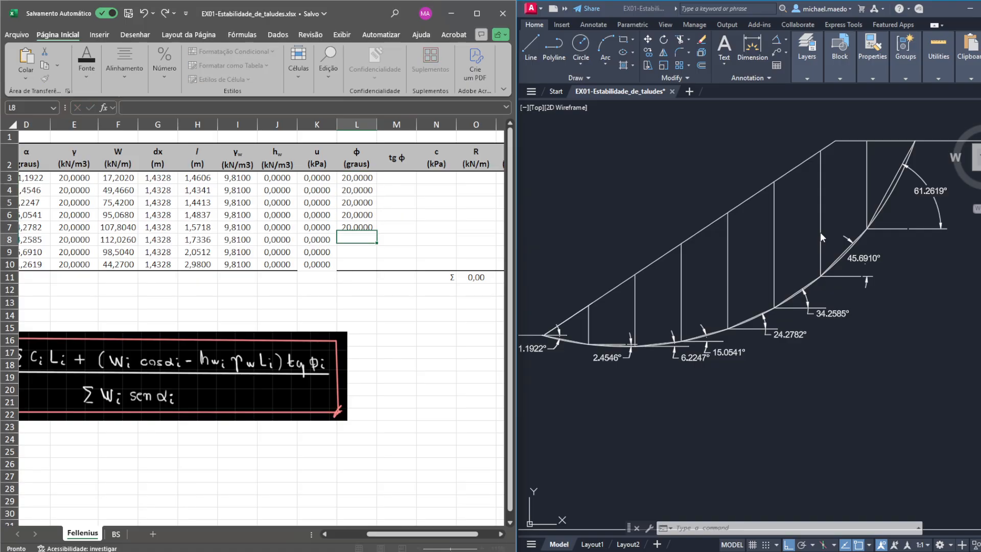
{"action": "type", "text": "20"}
{"action": "key", "text": "Return"}
{"action": "type", "text": "20"}
{"action": "key", "text": "Return"}
{"action": "type", "text": "20"}
{"action": "key", "text": "Return"}
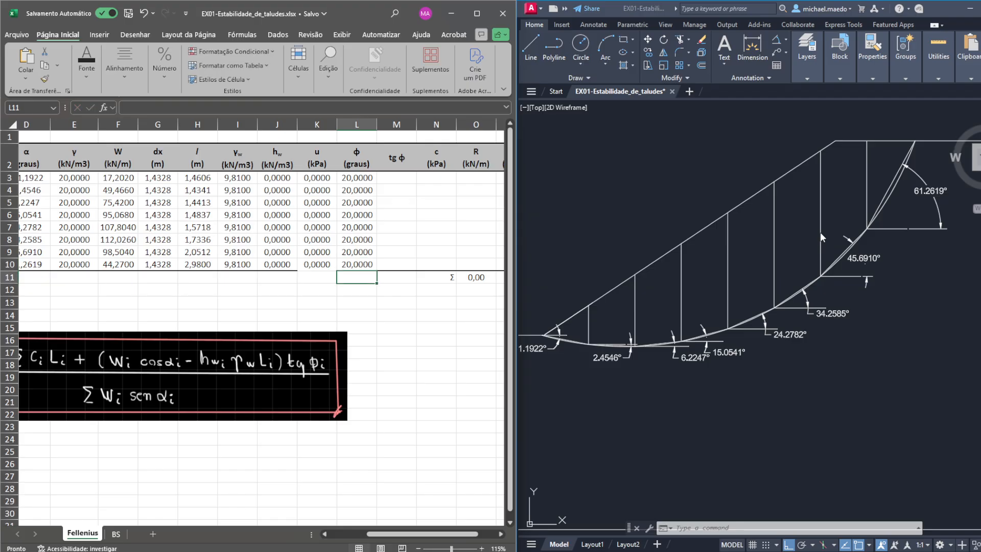
- Calculate slice 1's tg φ as =TAN(RADIANOS(L3)) and fill the formula down to slice 8
{"action": "left_click", "coordinate": [396, 178]}
{"action": "type", "text": "="}
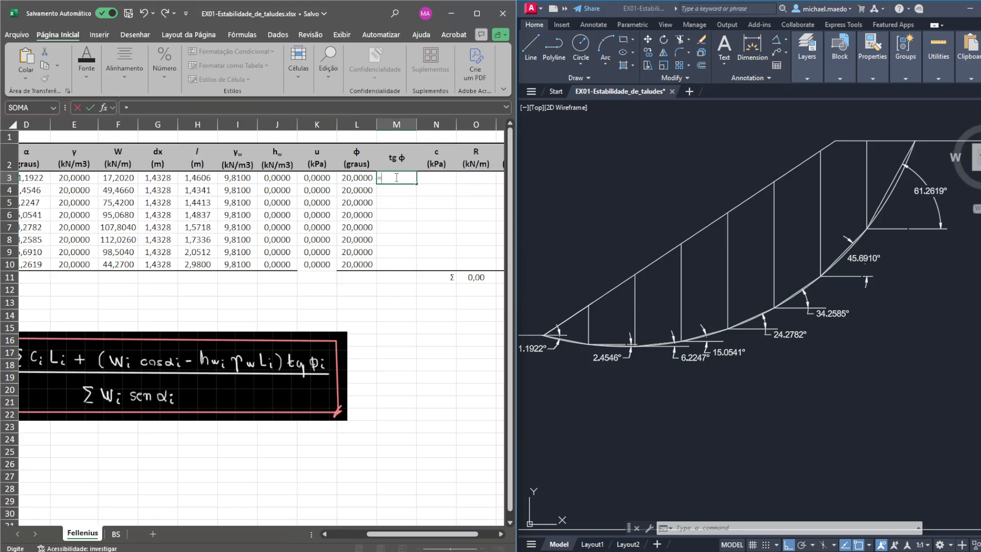
{"action": "type", "text": "tan"}
{"action": "key", "text": "BackSpace"}
{"action": "type", "text": "an(radianos("}
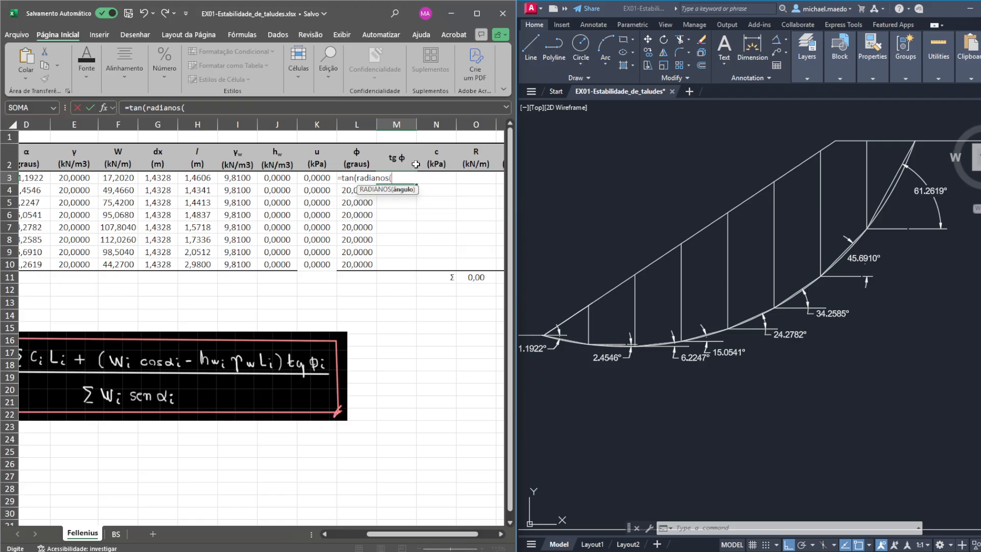
{"action": "type", "text": "L3))"}
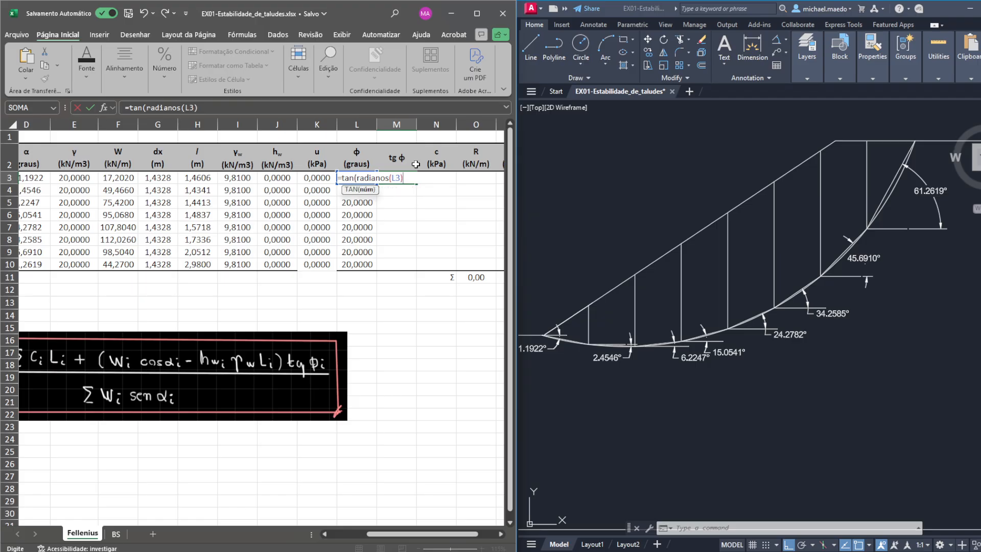
{"action": "key", "text": "Return"}
{"action": "left_click", "coordinate": [413, 177]}
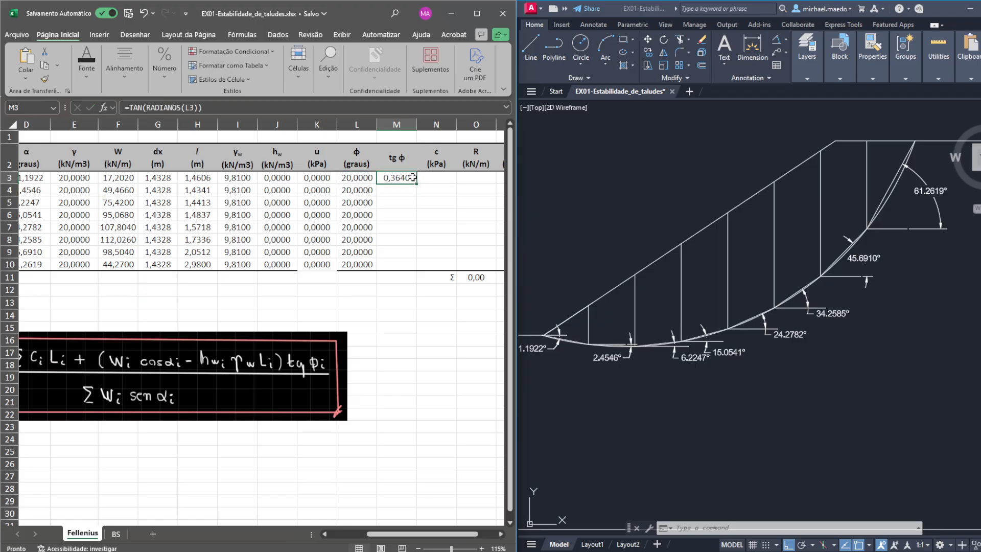
{"action": "left_click_drag", "start_coordinate": [416, 182], "coordinate": [414, 269]}
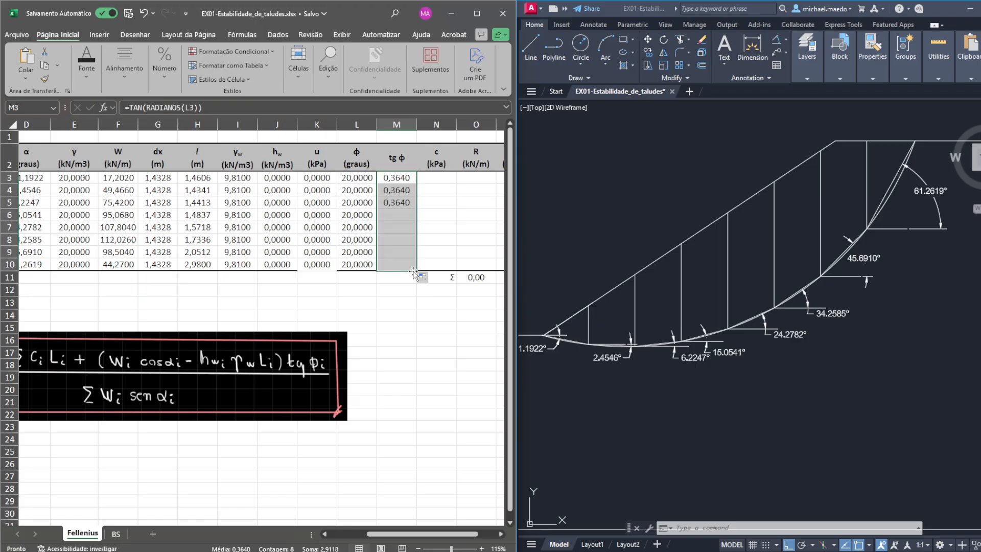
- Enter =15 as slice 1's cohesion c in kPa and fill it down to slice 8
{"action": "left_click", "coordinate": [446, 175]}
{"action": "type", "text": "15"}
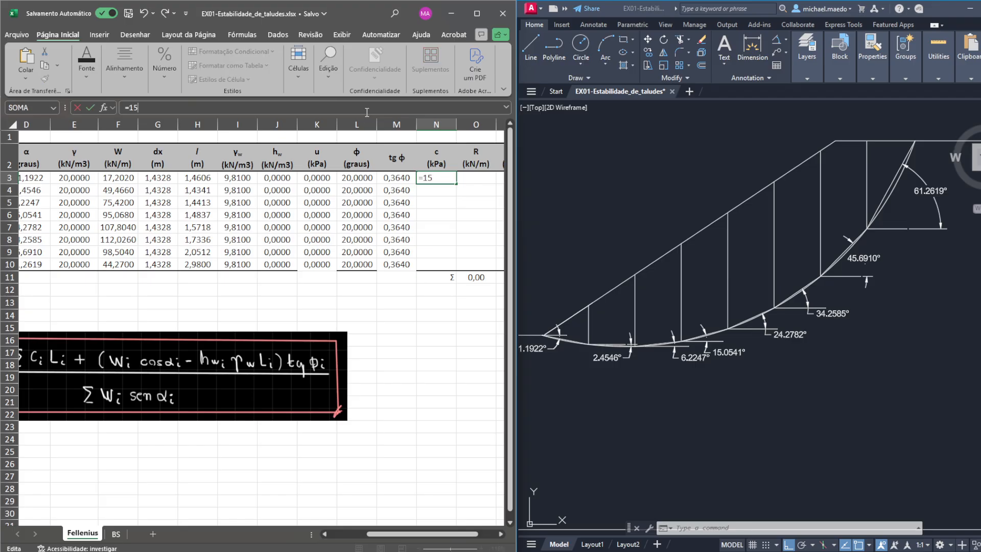
{"action": "key", "text": "Return"}
{"action": "left_click", "coordinate": [443, 177]}
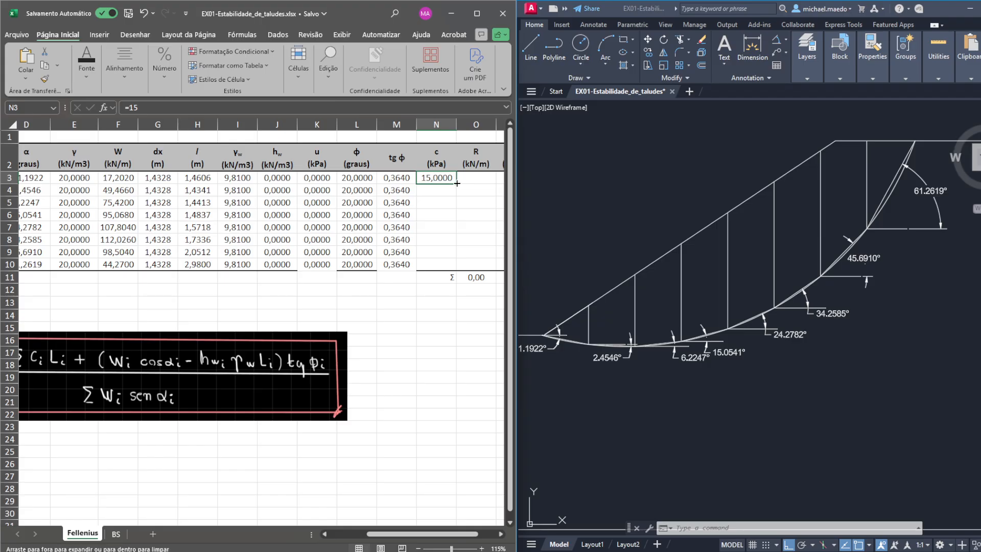
{"action": "left_click_drag", "start_coordinate": [457, 183], "coordinate": [449, 269]}
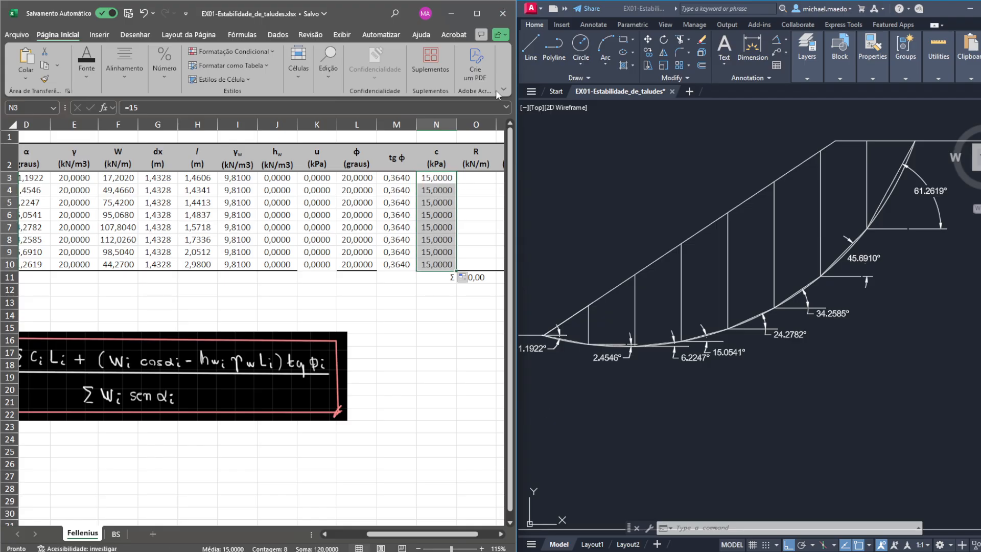
- Widen the spreadsheet window to show the R and T columns and move the FS equation picture beneath them
{"action": "left_click_drag", "start_coordinate": [516, 89], "coordinate": [774, 87]}
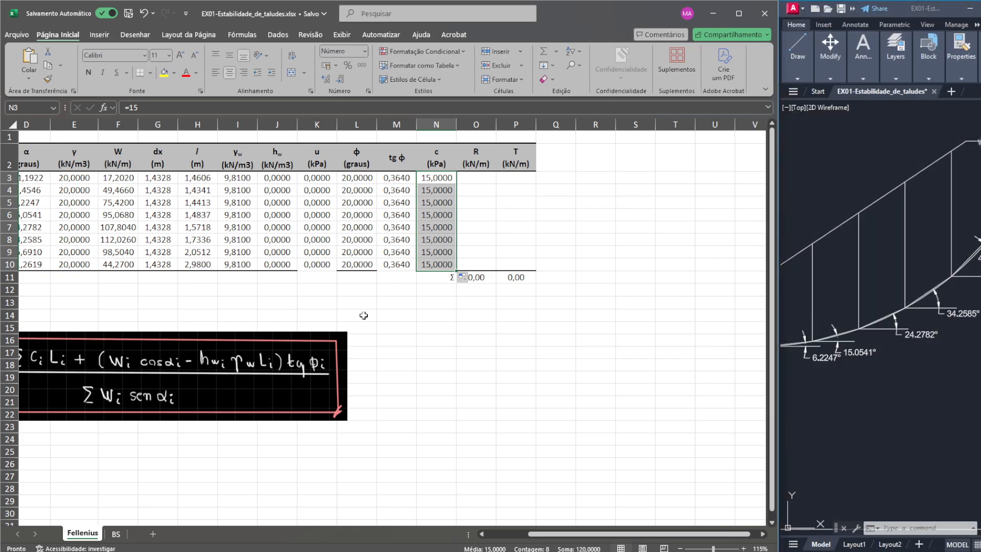
{"action": "left_click_drag", "start_coordinate": [146, 356], "coordinate": [404, 353]}
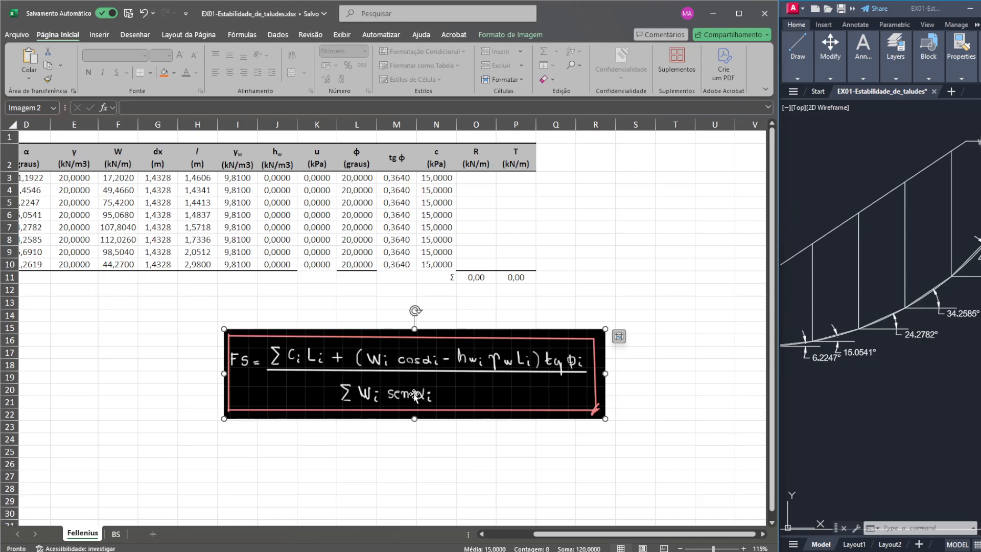
- Begin slice 1's R formula with the cohesion and weight terms: =N3*H3+(F3*COS(RADIANOS(D3))
{"action": "left_click", "coordinate": [486, 178]}
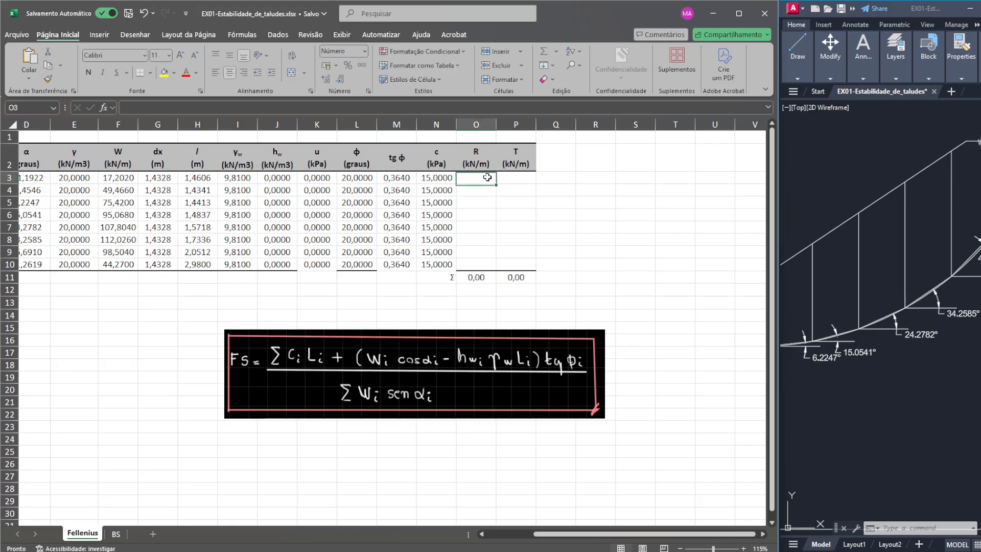
{"action": "type", "text": "="}
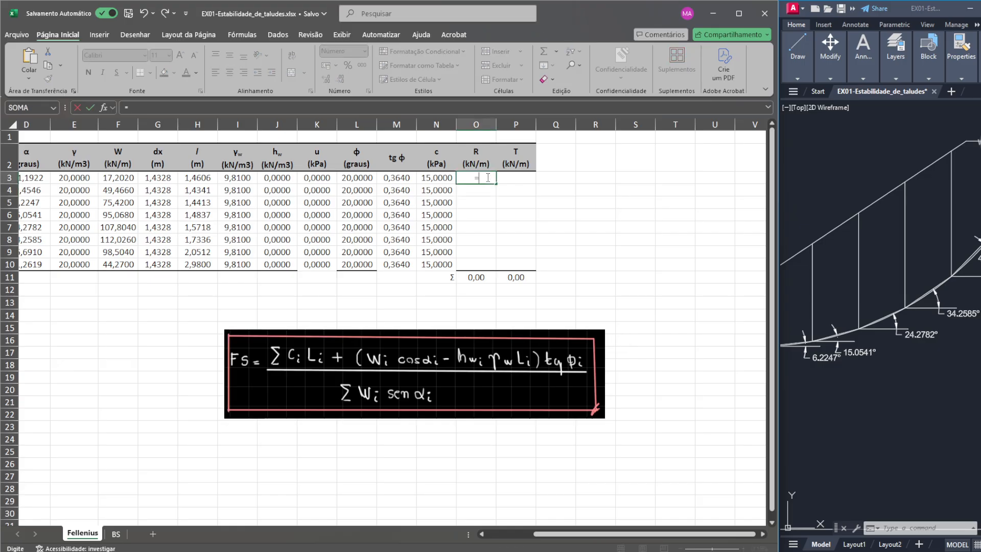
{"action": "left_click", "coordinate": [443, 175]}
{"action": "type", "text": "*"}
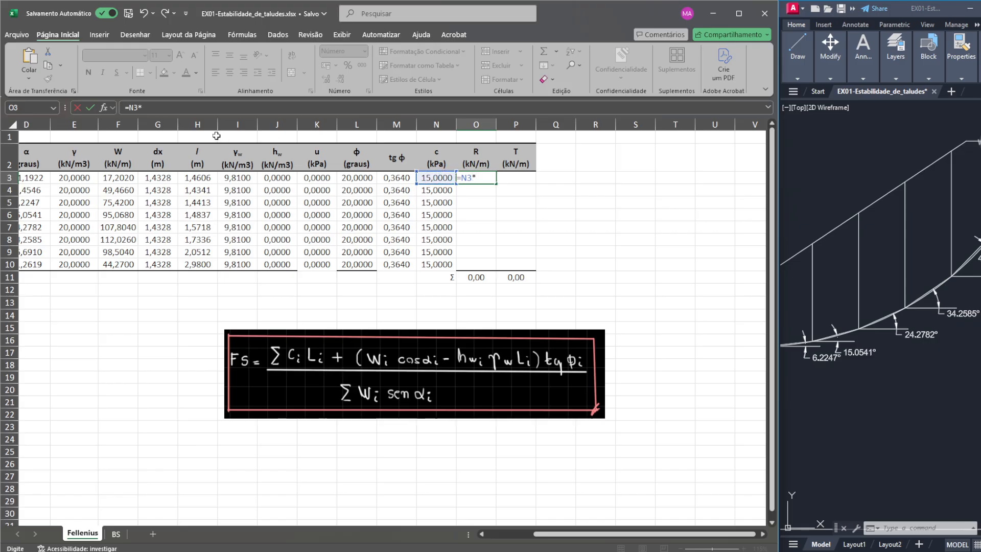
{"action": "left_click", "coordinate": [198, 179]}
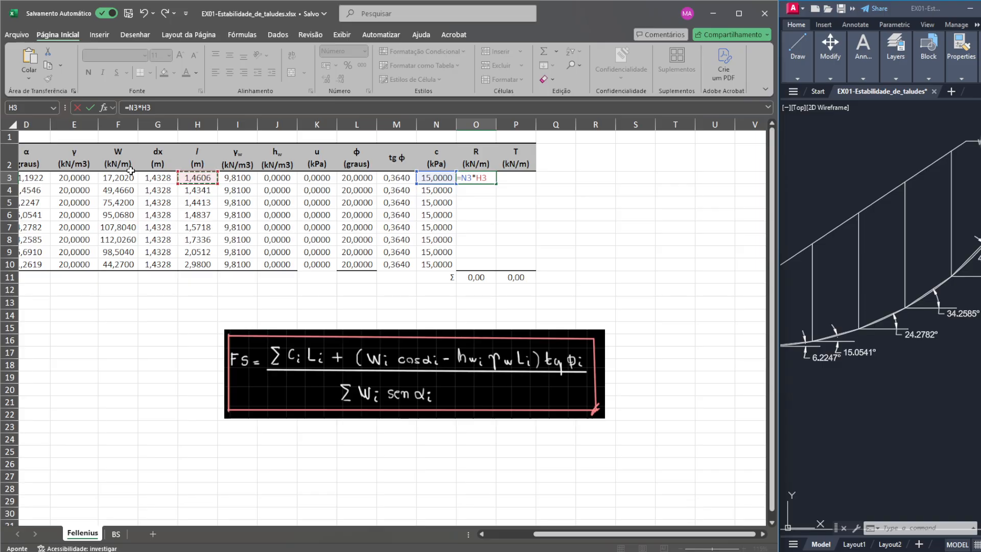
{"action": "type", "text": "+("}
{"action": "left_click", "coordinate": [122, 178]}
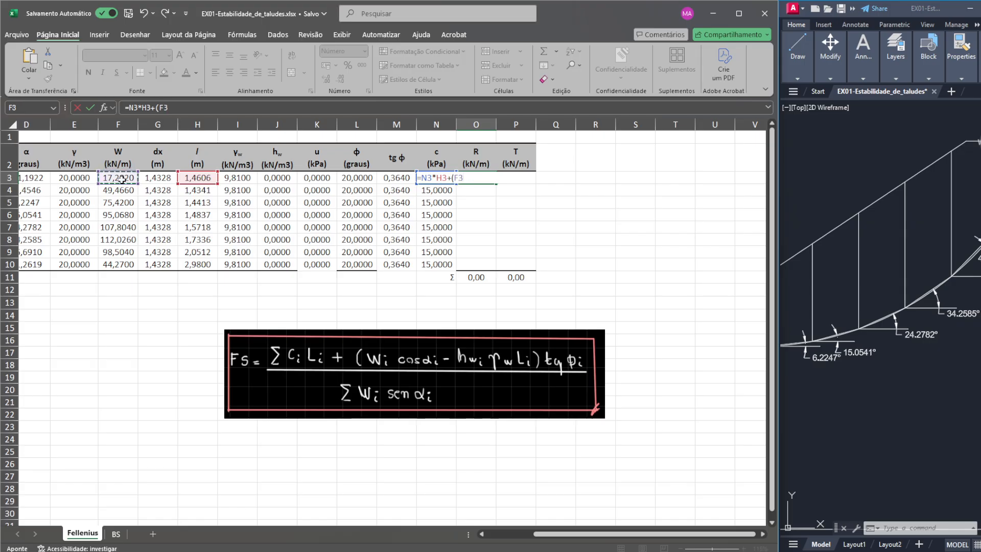
{"action": "type", "text": "*cos(radianos("}
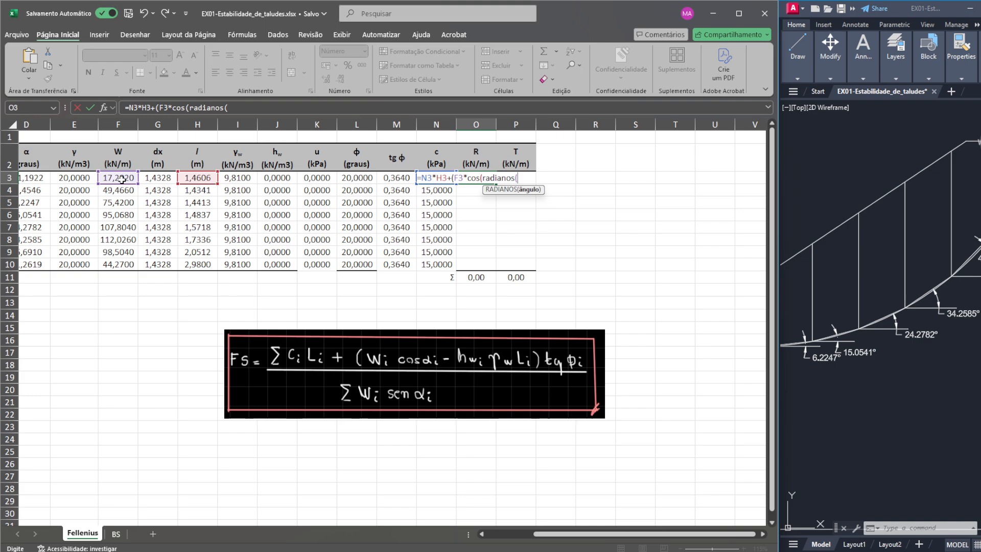
{"action": "left_click", "coordinate": [39, 178]}
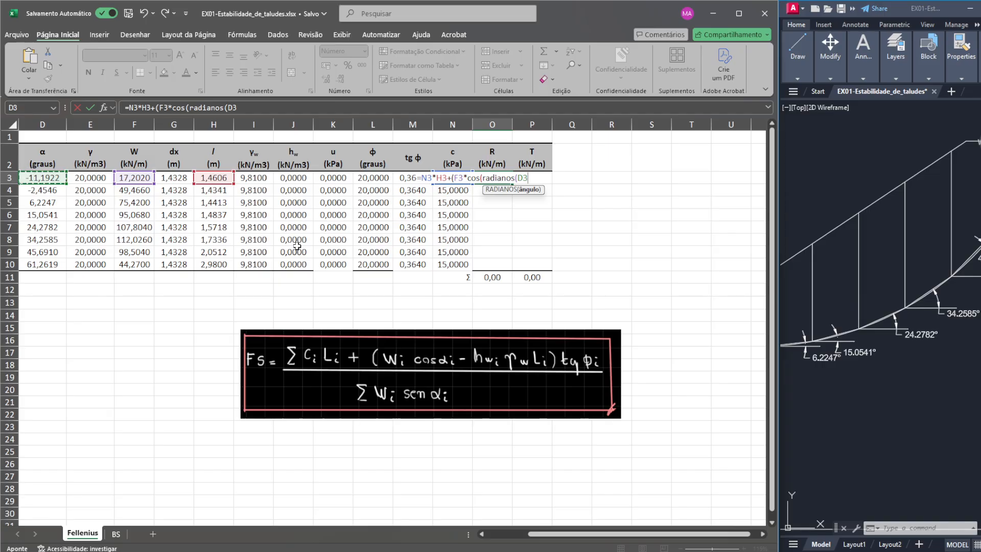
{"action": "type", "text": "))"}
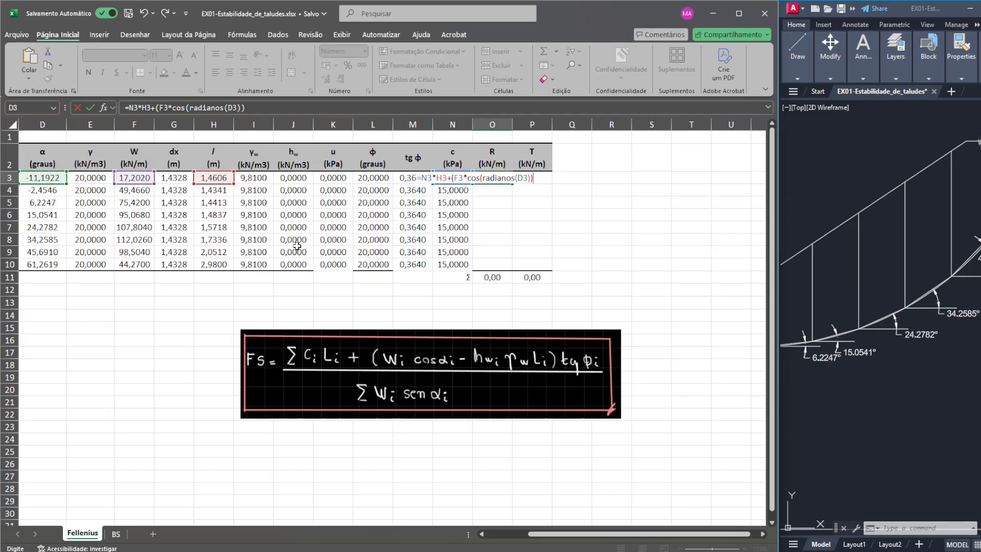
{"action": "type", "text": "-"}
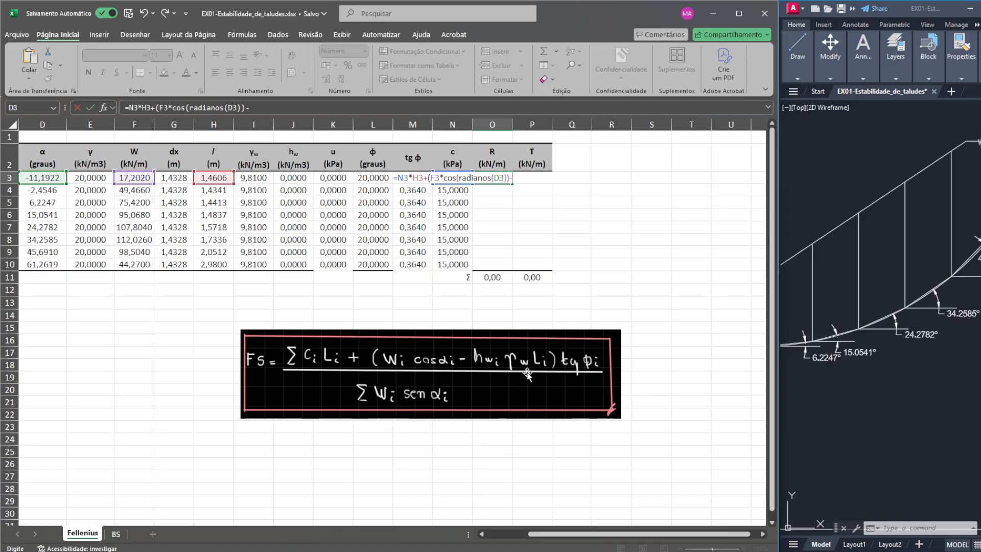
- Complete slice 1's R formula with the pore-pressure and friction terms, -K3*H3)*M3, and fill it down to slice 8
{"action": "left_click", "coordinate": [340, 177]}
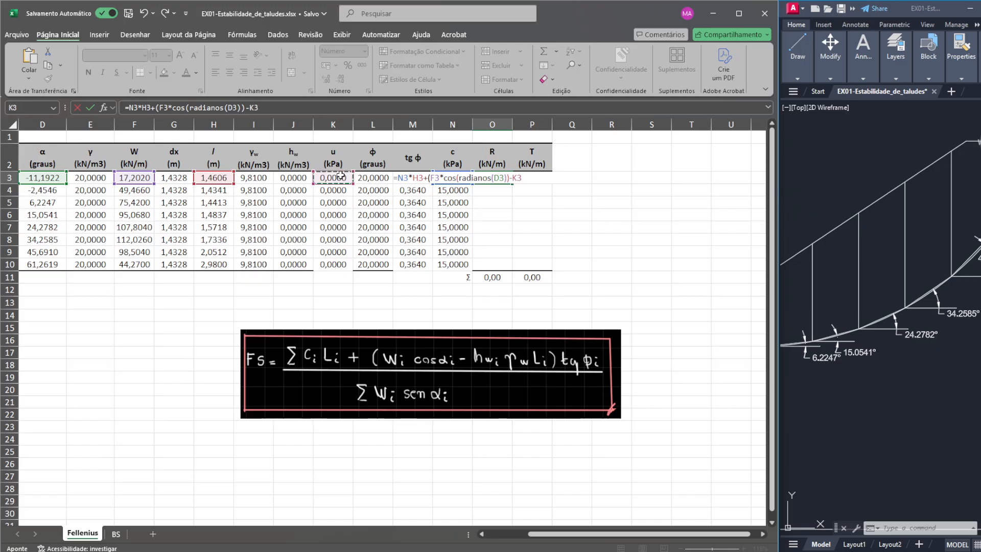
{"action": "type", "text": "*"}
{"action": "left_click", "coordinate": [222, 178]}
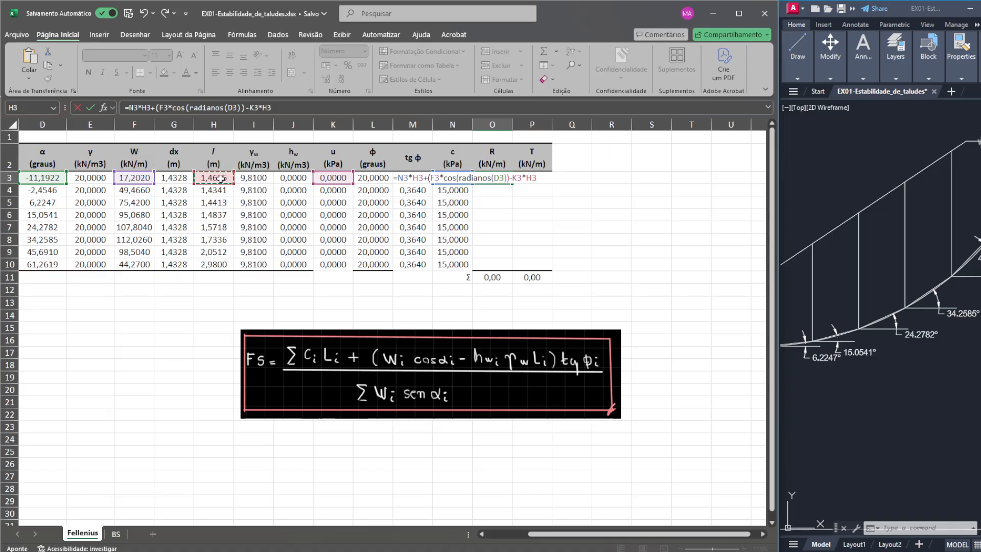
{"action": "type", "text": ")"}
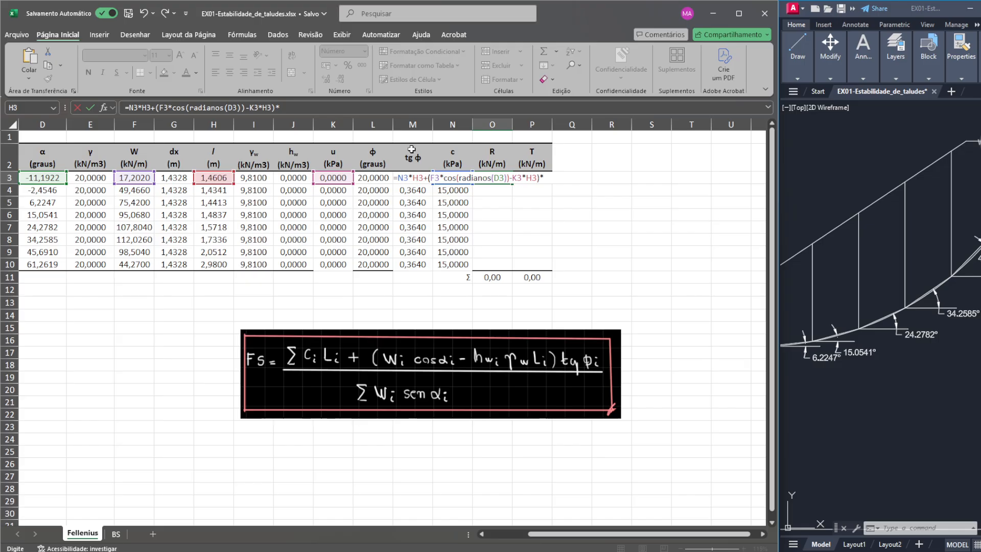
{"action": "type", "text": "*M3"}
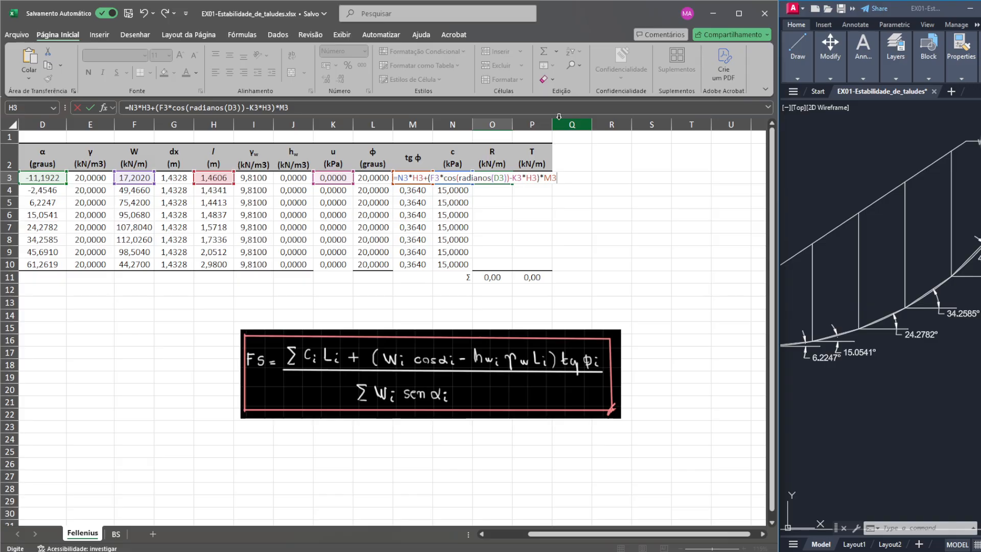
{"action": "key", "text": "Return"}
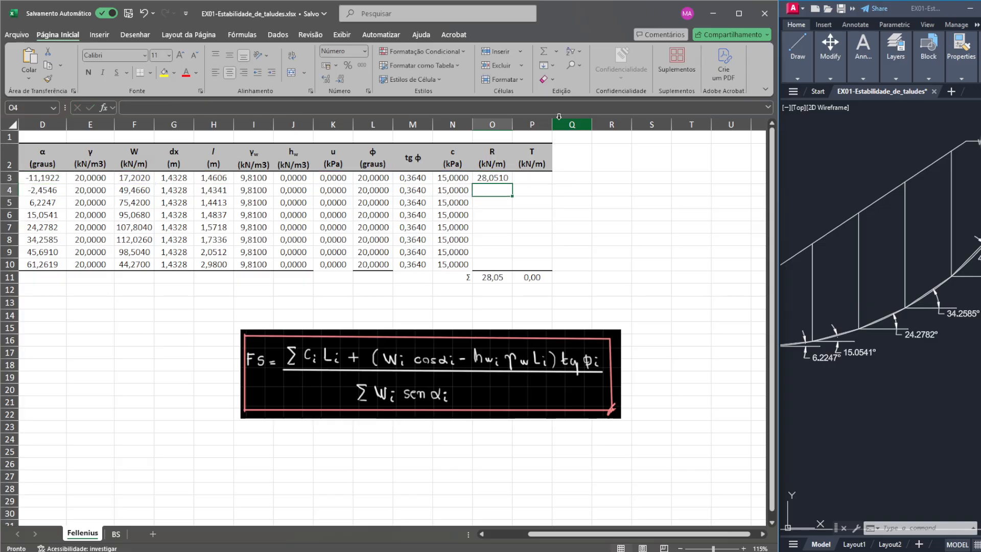
{"action": "left_click", "coordinate": [508, 179]}
{"action": "left_click_drag", "start_coordinate": [512, 184], "coordinate": [511, 269]}
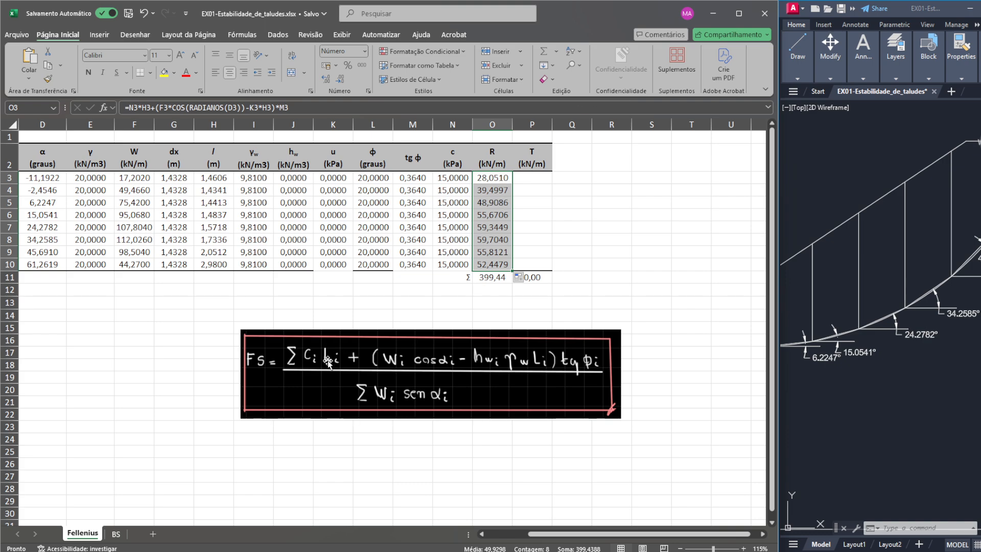
{"action": "left_click", "coordinate": [505, 273]}
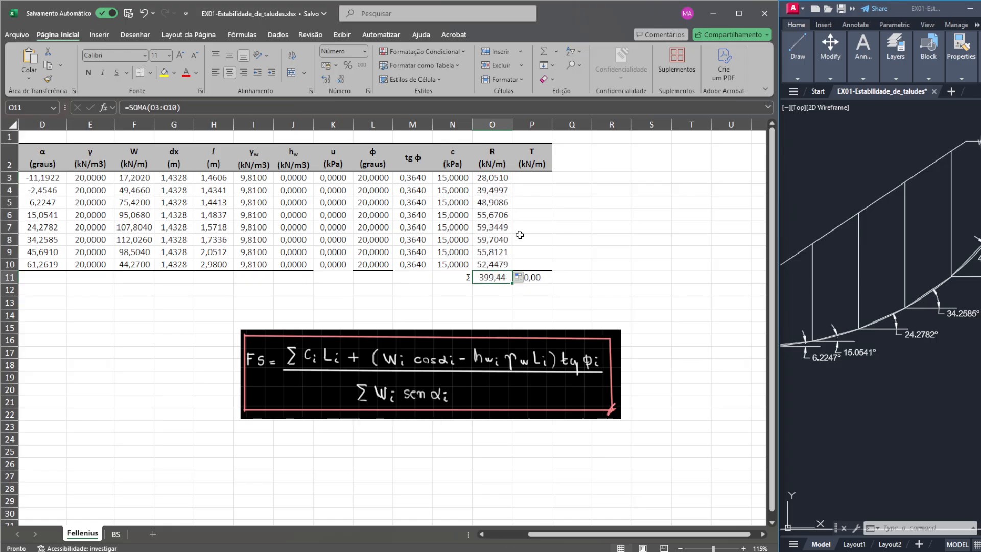
- Calculate slice 1's T as =F3*SEN(RADIANOS(D3)) and fill the formula down to slice 8
{"action": "left_click", "coordinate": [516, 180]}
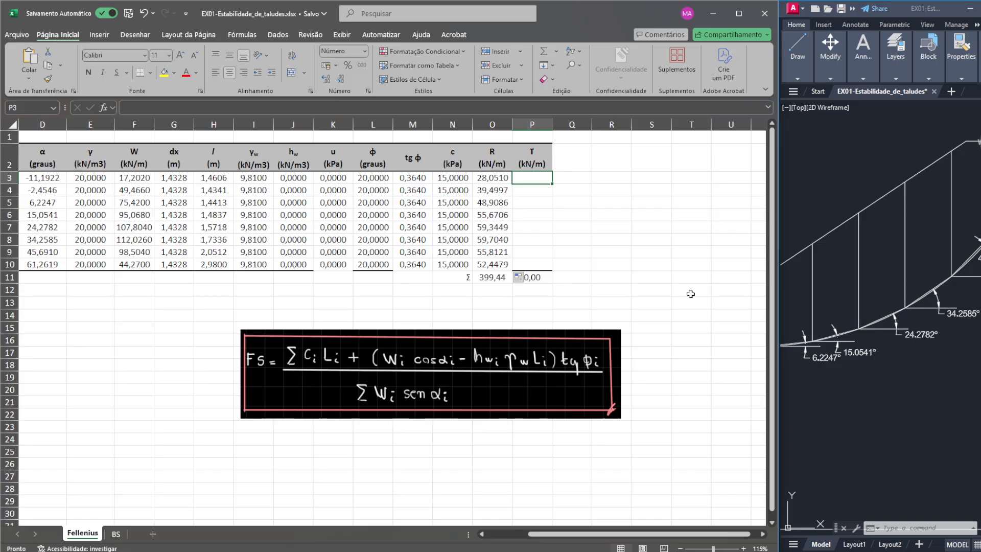
{"action": "type", "text": "="}
{"action": "left_click", "coordinate": [130, 176]}
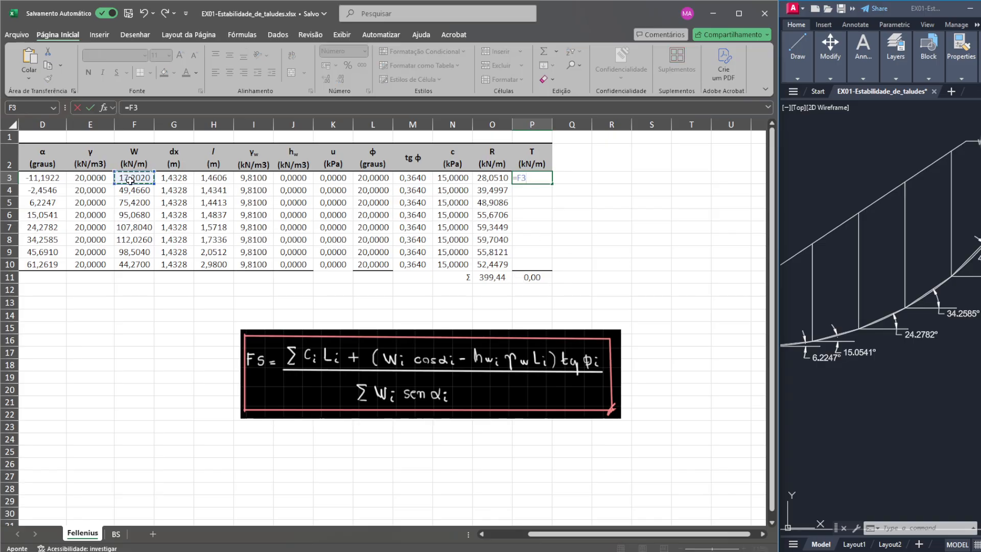
{"action": "type", "text": "*s"}
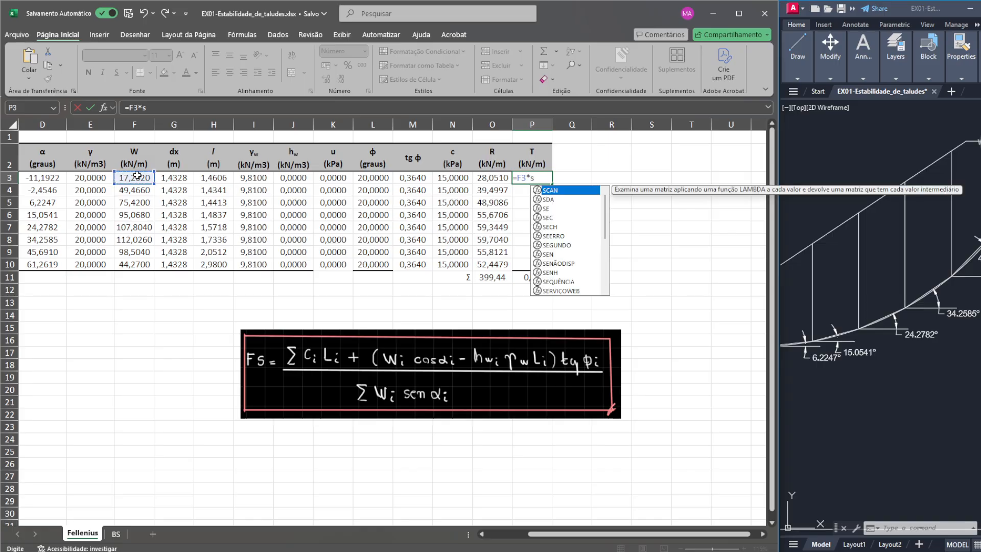
{"action": "type", "text": "en(radianos("}
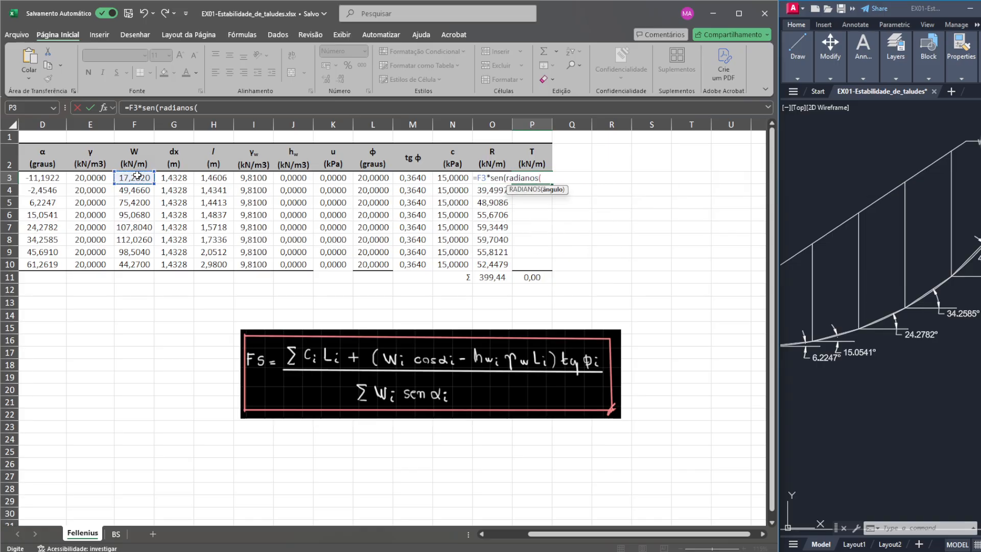
{"action": "left_click", "coordinate": [41, 177]}
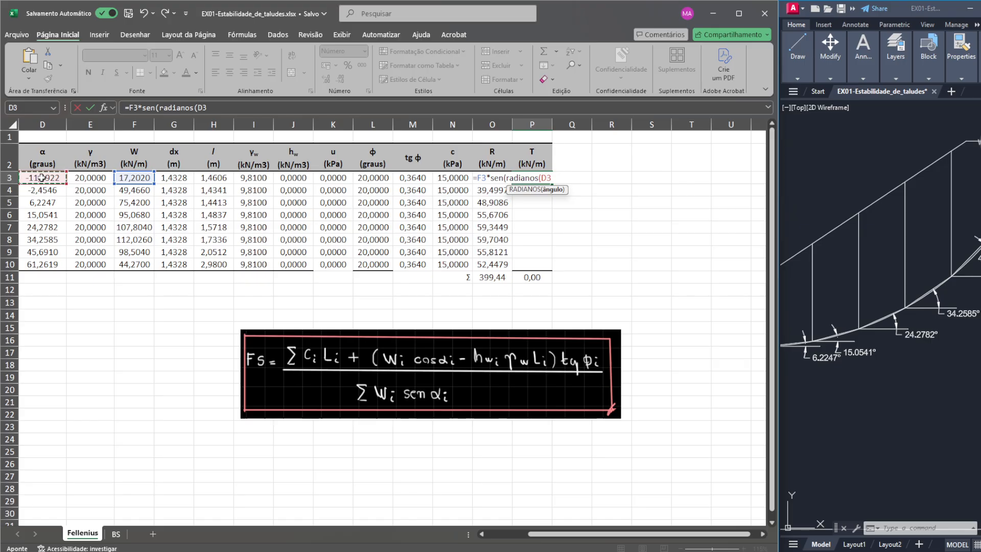
{"action": "type", "text": "))"}
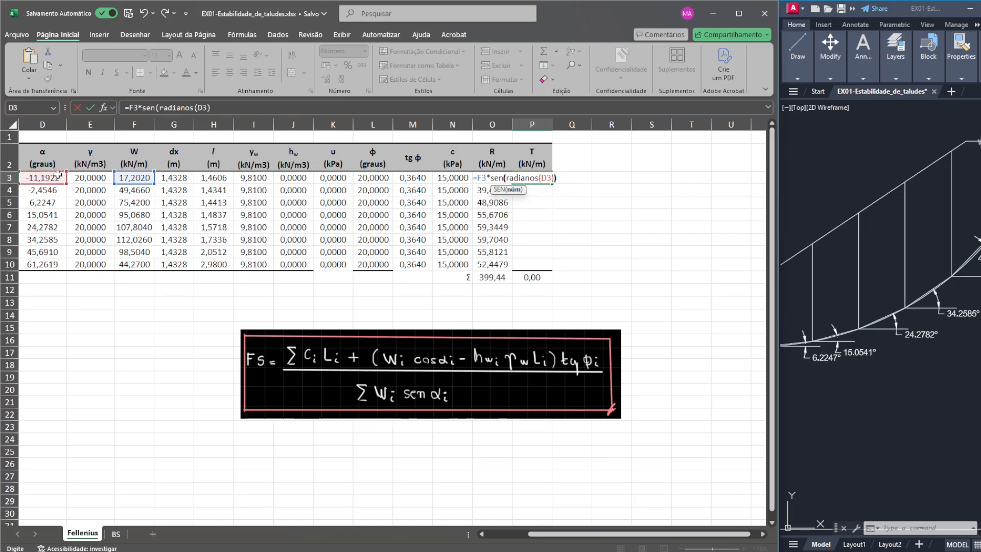
{"action": "key", "text": "Return"}
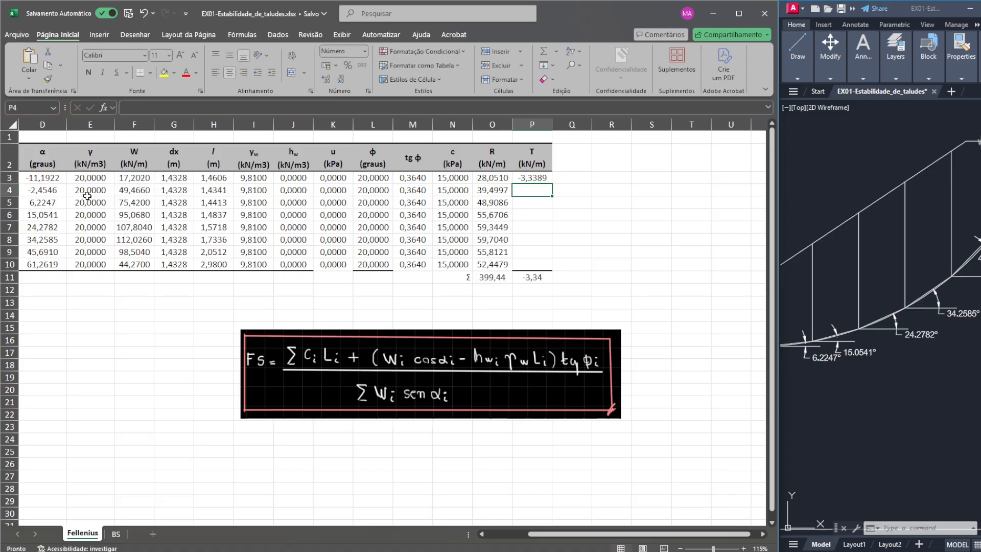
{"action": "left_click", "coordinate": [550, 176]}
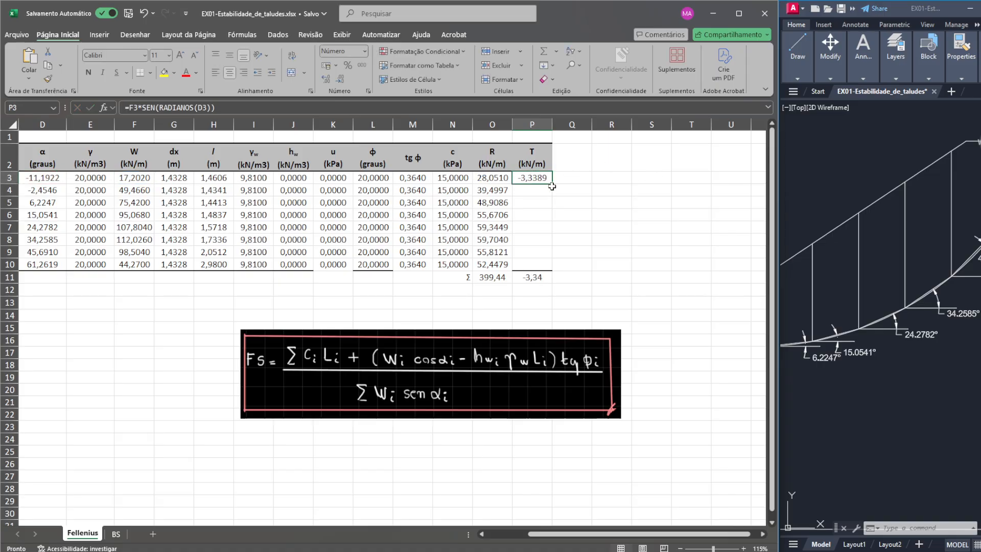
{"action": "left_click_drag", "start_coordinate": [552, 187], "coordinate": [552, 267]}
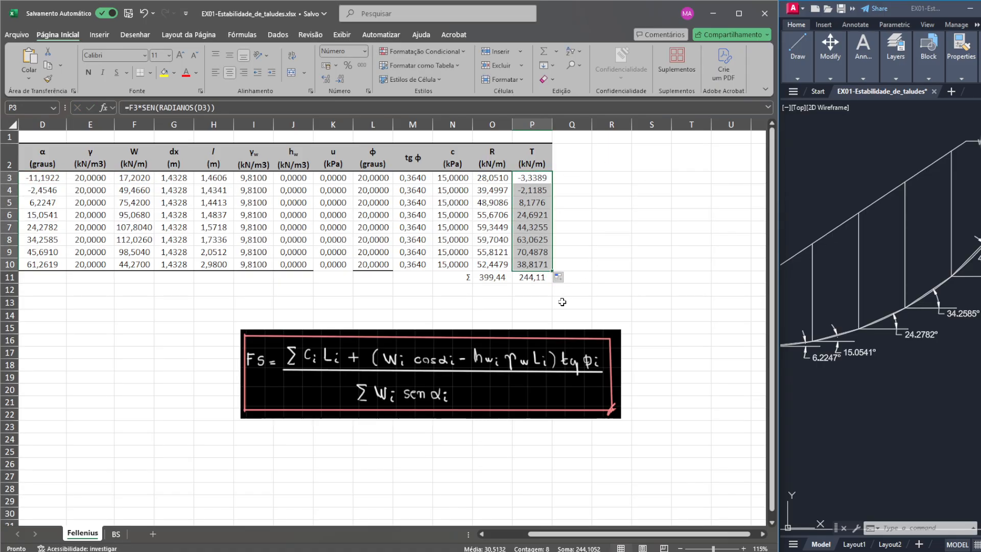
- Apply a continuous bottom border across the slice 8 row, from the Fatia column to the T column
{"action": "scroll", "coordinate": [562, 302], "scroll_direction": "down", "scroll_amount": 1, "text": "ctrl"}
{"action": "left_click", "coordinate": [578, 245]}
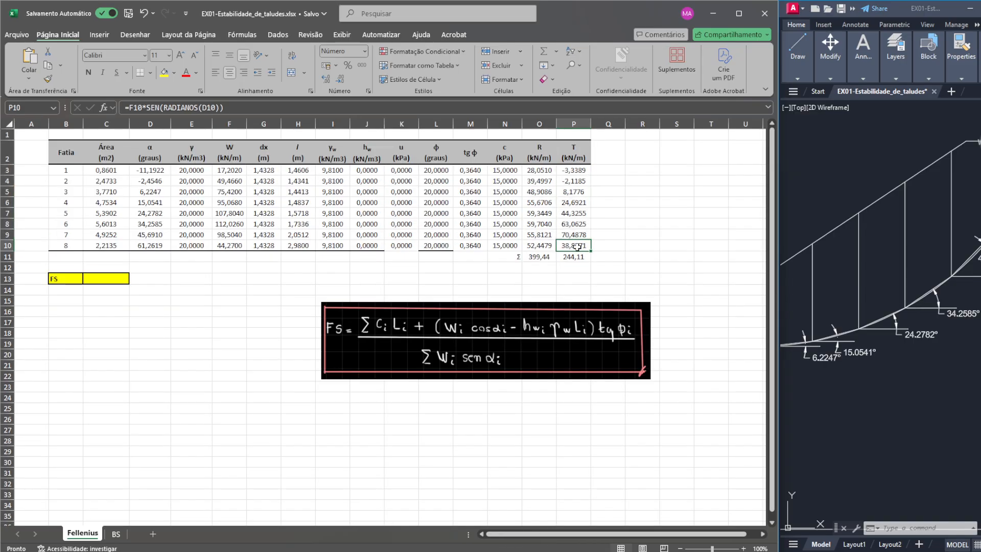
{"action": "left_click_drag", "start_coordinate": [77, 246], "coordinate": [579, 246]}
{"action": "left_click", "coordinate": [149, 72]}
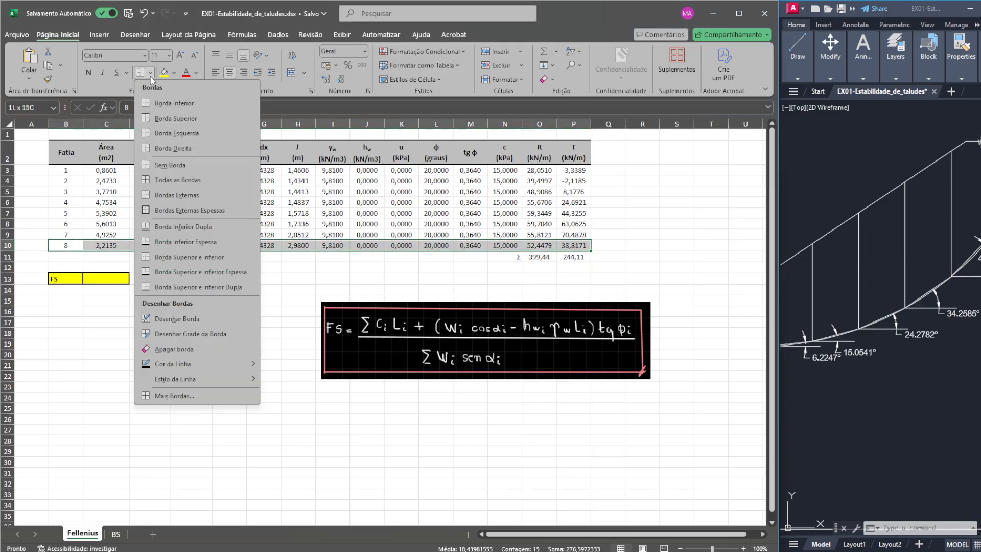
{"action": "mouse_move", "coordinate": [227, 381]}
{"action": "left_click", "coordinate": [312, 473]}
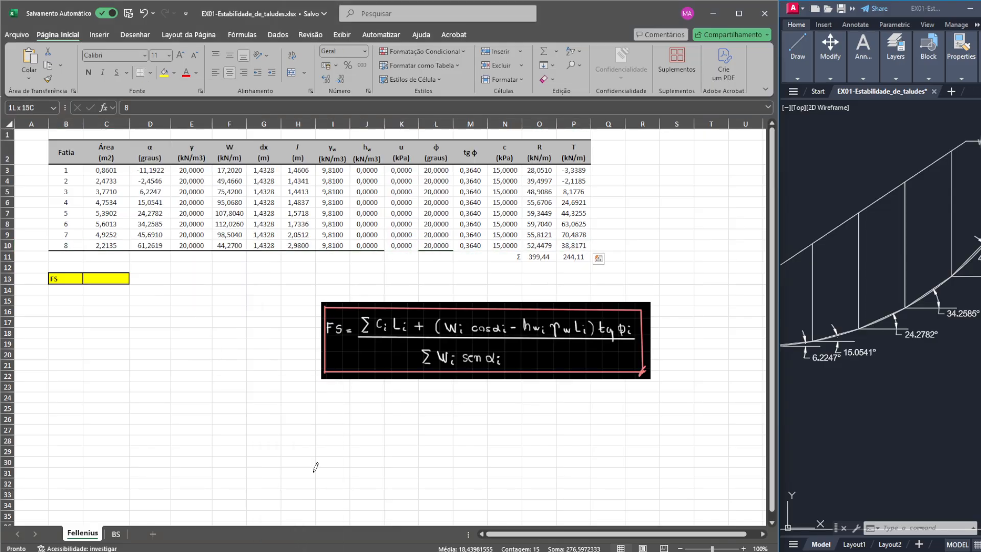
{"action": "left_click", "coordinate": [710, 267]}
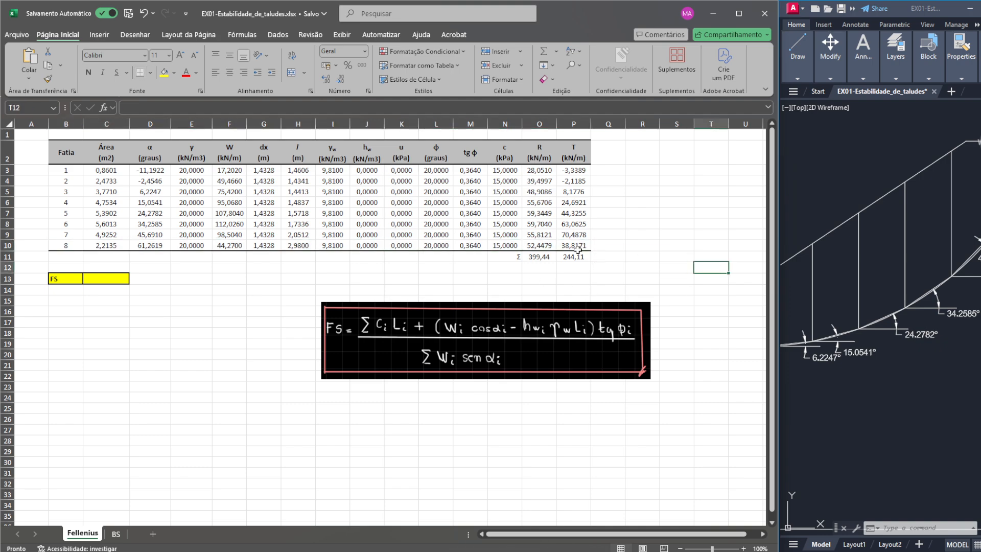
- Calculate the factor of safety in the yellow FS cell as the R sum over the T sum, =O11/P11
{"action": "left_click", "coordinate": [92, 278]}
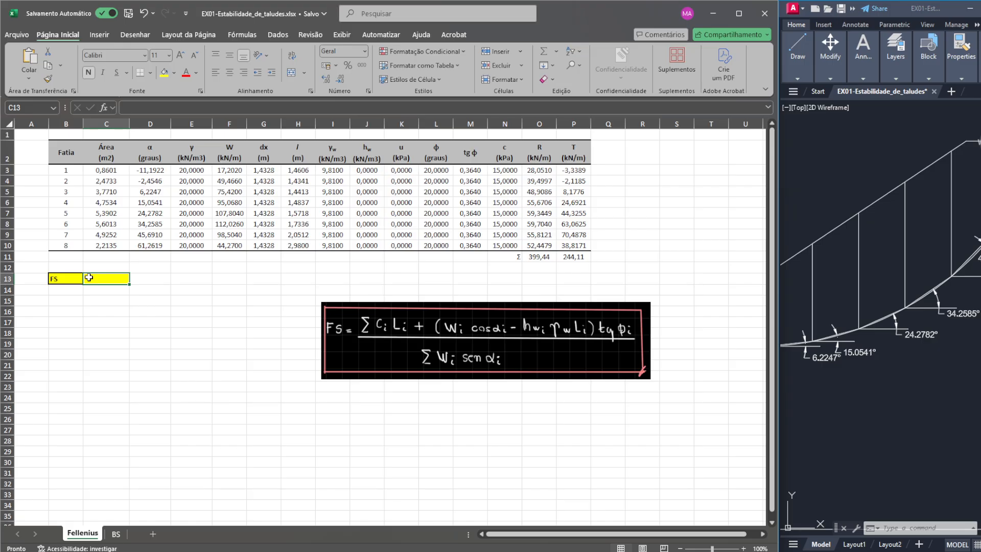
{"action": "type", "text": "="}
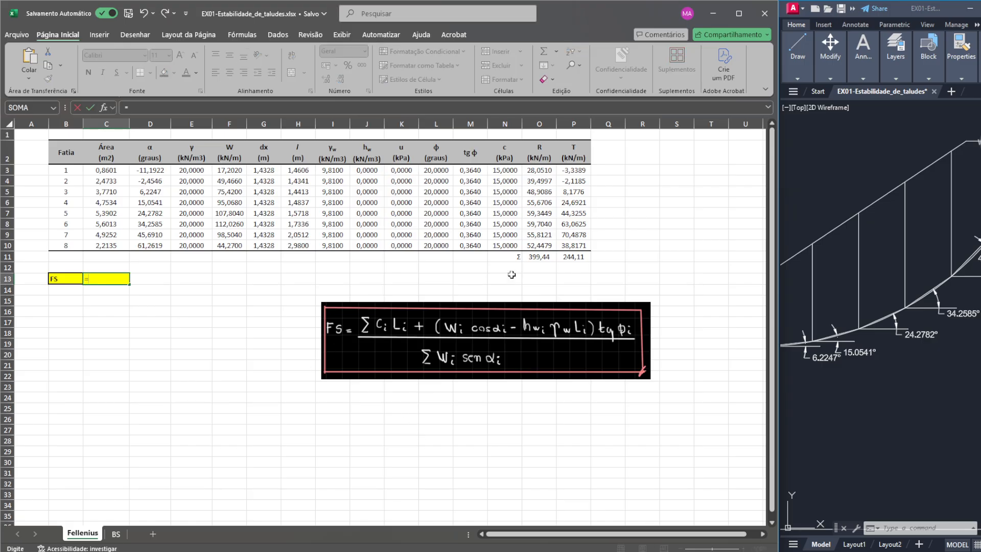
{"action": "left_click", "coordinate": [543, 256]}
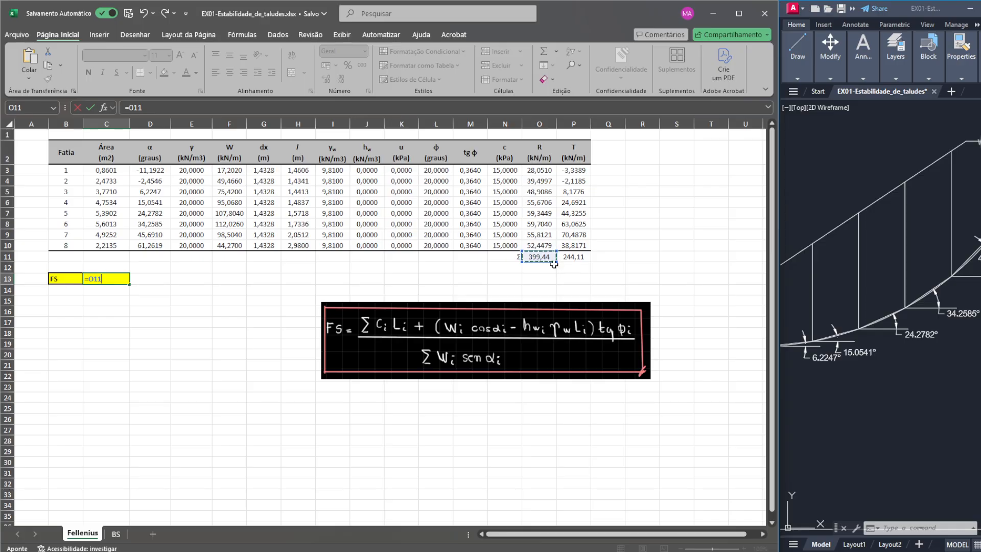
{"action": "type", "text": "/"}
{"action": "left_click", "coordinate": [586, 256]}
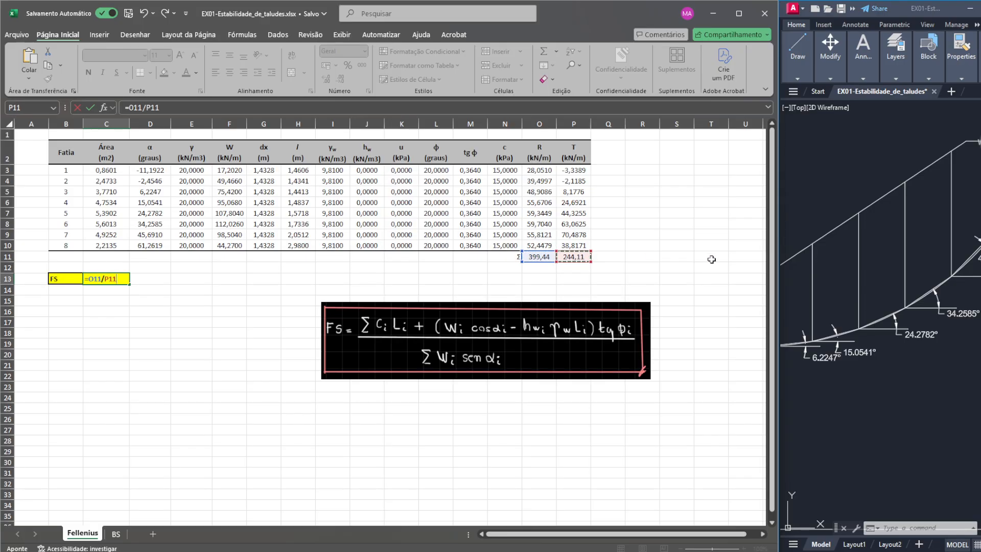
{"action": "key", "text": "Return"}
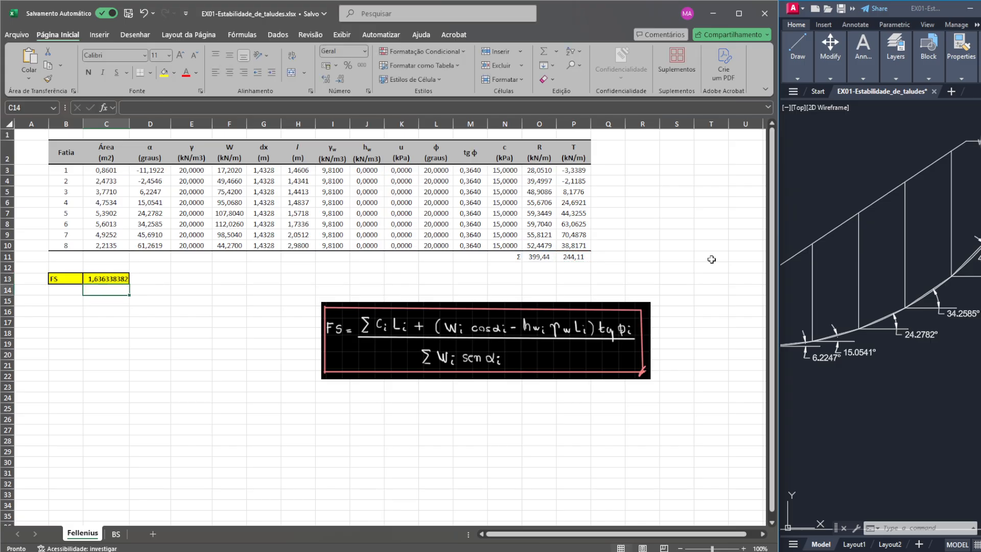
{"action": "left_click", "coordinate": [101, 280]}
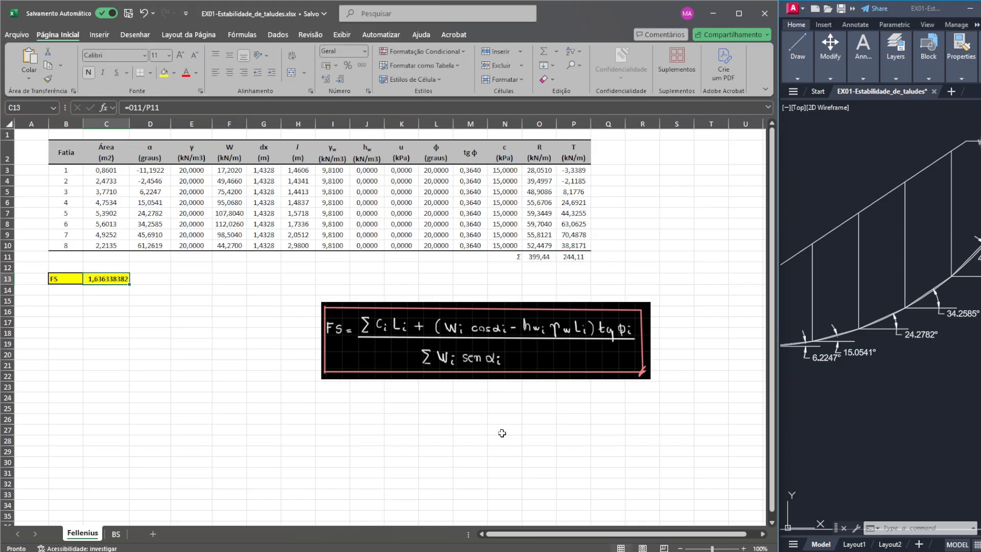
- Review the formula behind the yellow FS cell on the Fellenius sheet
{"action": "scroll", "coordinate": [158, 310], "scroll_direction": "up", "scroll_amount": 1}
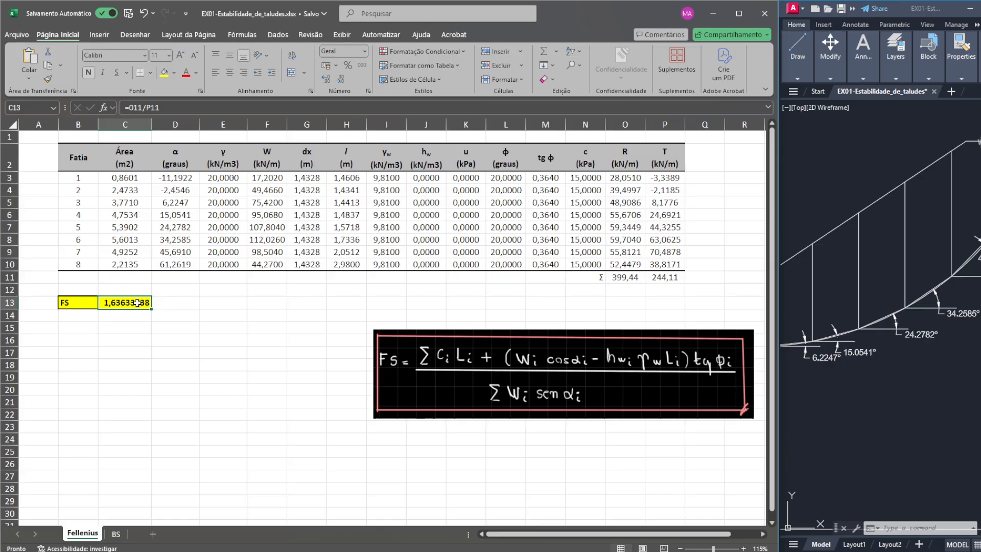
{"action": "left_click", "coordinate": [236, 110]}
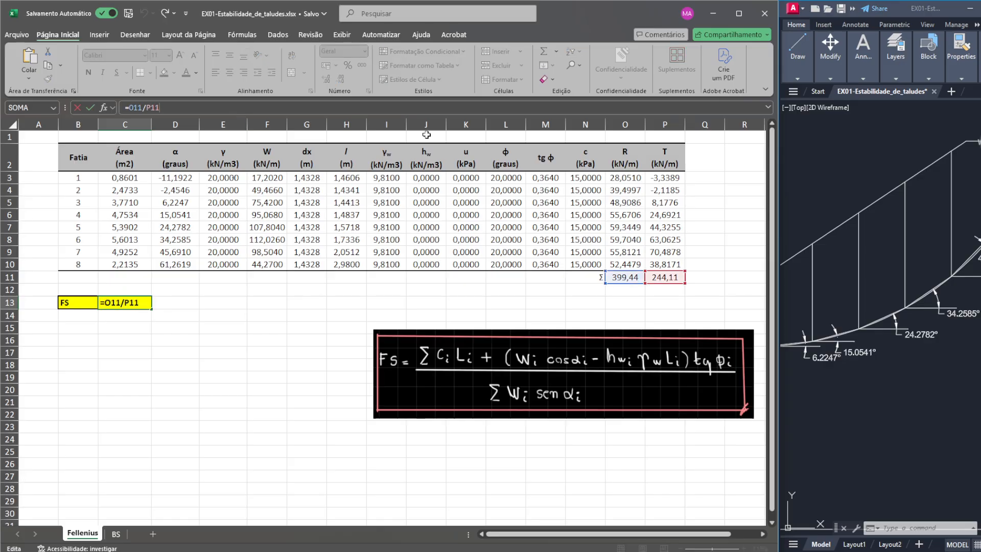
{"action": "key", "text": "Return"}
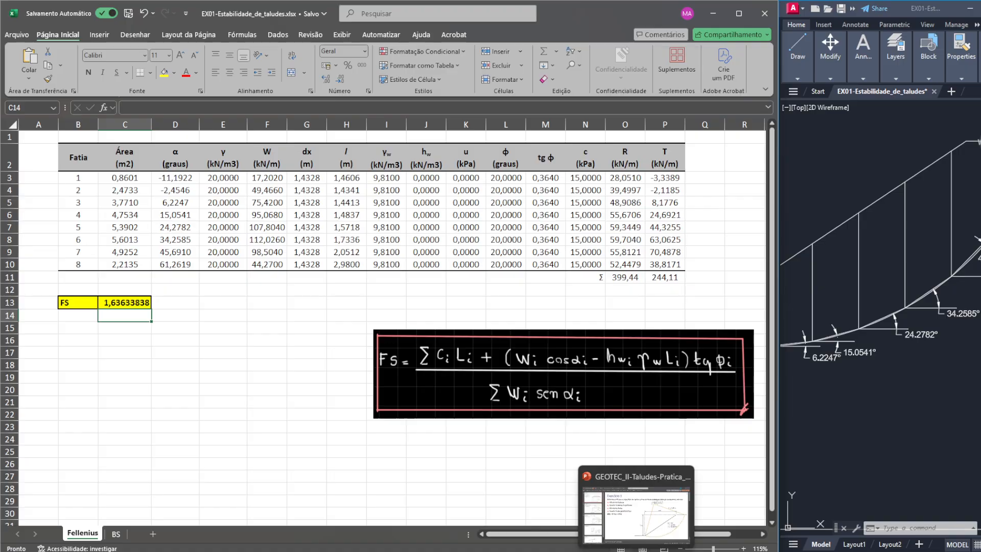
- Switch to Slide2 Interpret and compare the factors of safety listed for the Fellenius, Bishop, Janbu and GLE / Morgenstern-Price methods
{"action": "left_click", "coordinate": [729, 551]}
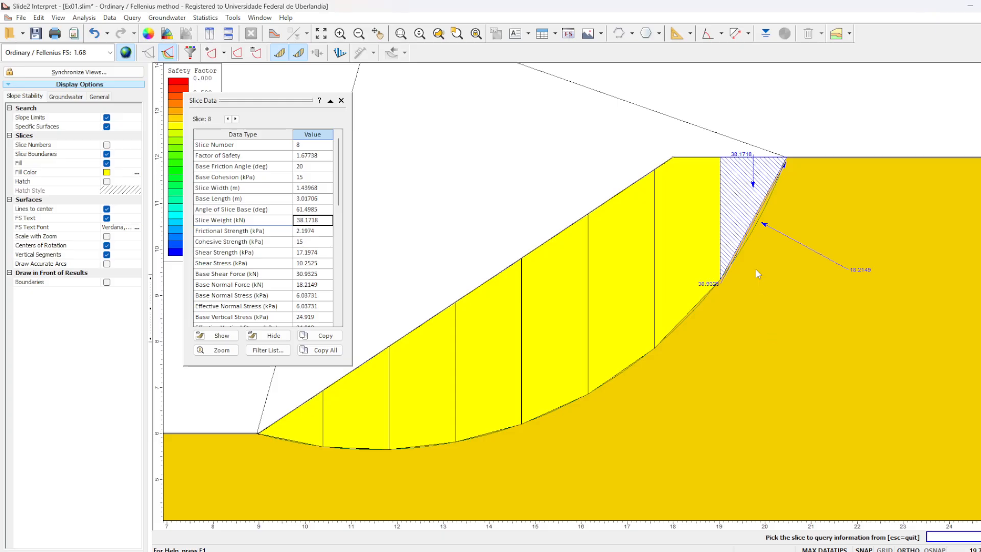
{"action": "scroll", "coordinate": [466, 270], "scroll_direction": "down", "scroll_amount": 1}
{"action": "left_click", "coordinate": [110, 52]}
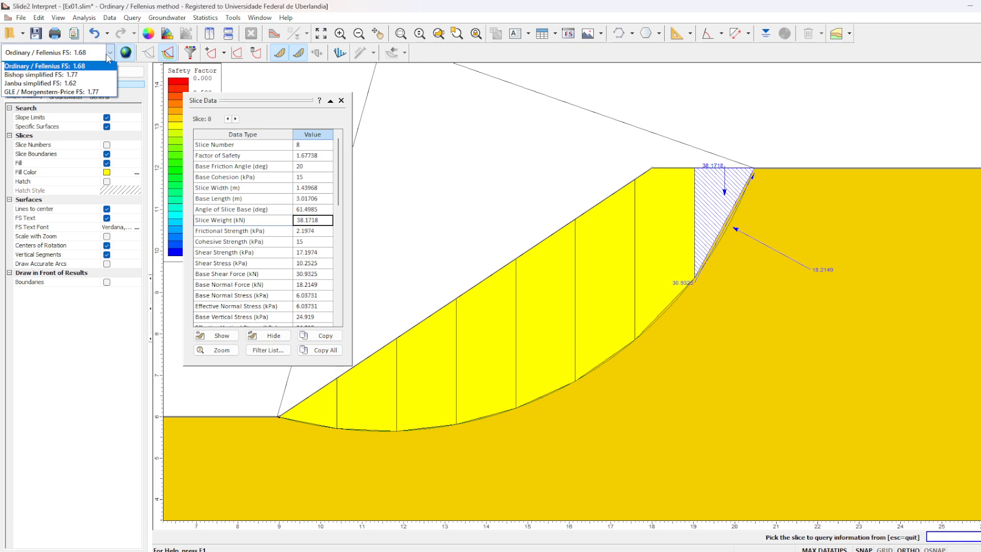
{"action": "left_click", "coordinate": [419, 137]}
{"action": "left_click", "coordinate": [95, 51]}
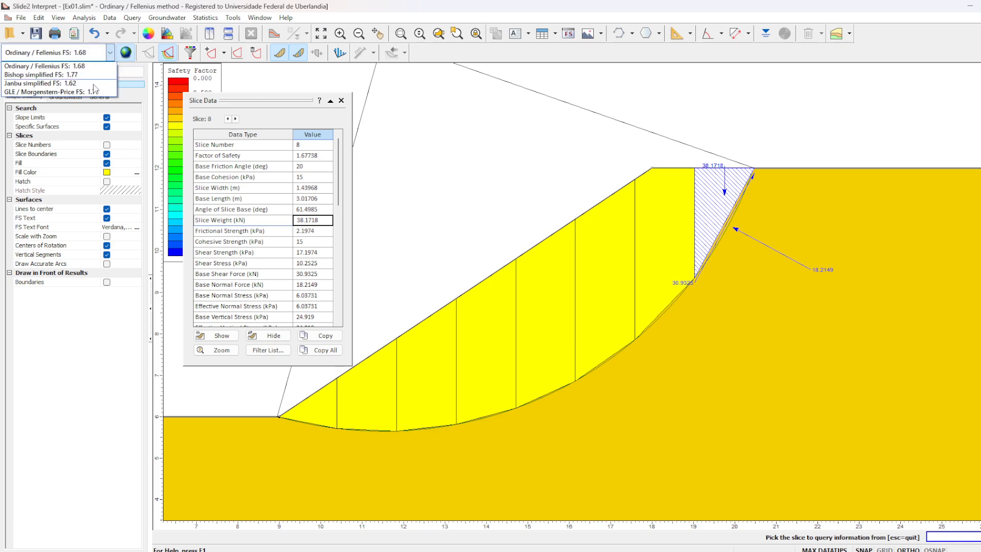
{"action": "left_click", "coordinate": [542, 141]}
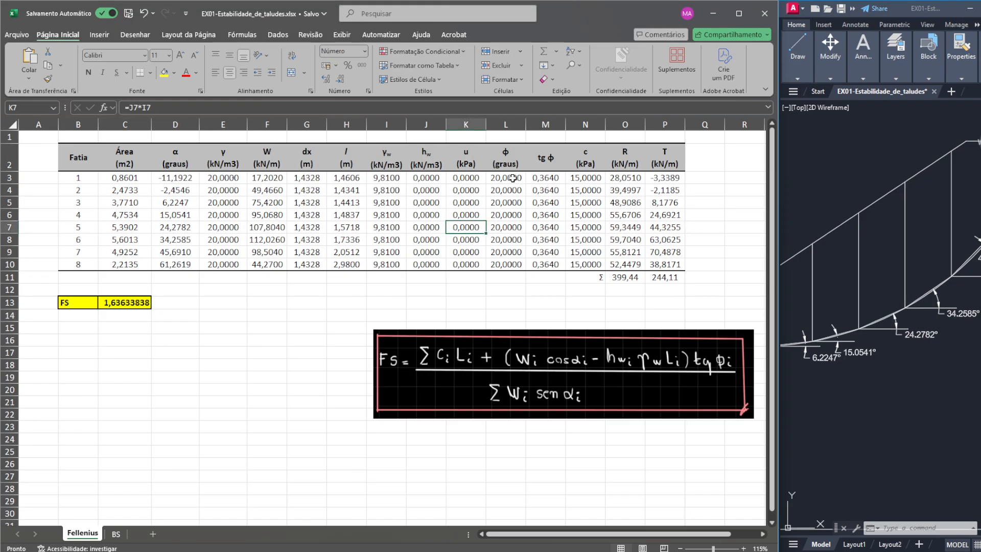
- Examine the slice bases and their angle dimensions along the slip surface in the AutoCAD drawing, from the toe to the crest
{"action": "left_click", "coordinate": [512, 177]}
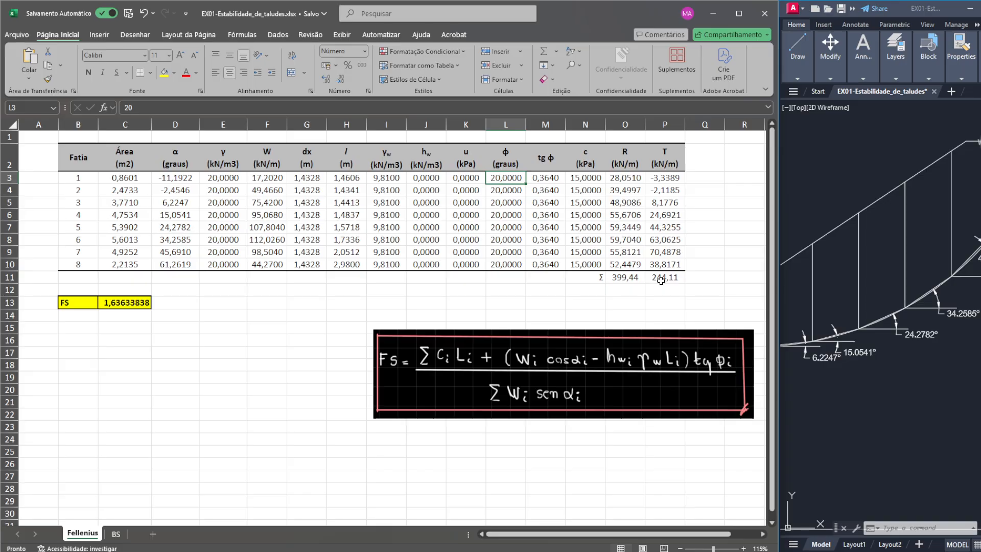
{"action": "left_click", "coordinate": [905, 378]}
{"action": "scroll", "coordinate": [905, 379], "scroll_direction": "down", "scroll_amount": 5}
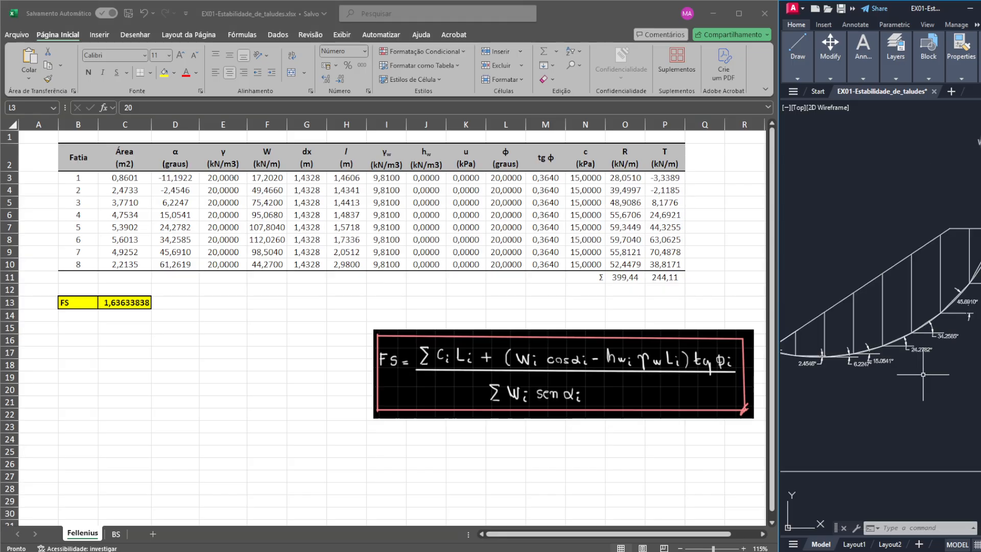
{"action": "scroll", "coordinate": [928, 342], "scroll_direction": "up", "scroll_amount": 6}
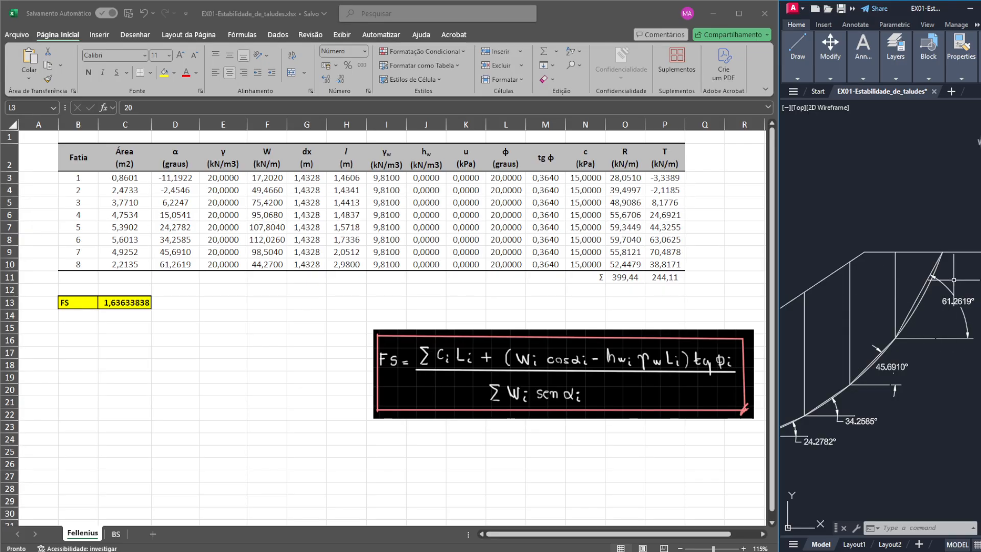
{"action": "scroll", "coordinate": [947, 260], "scroll_direction": "down", "scroll_amount": 4}
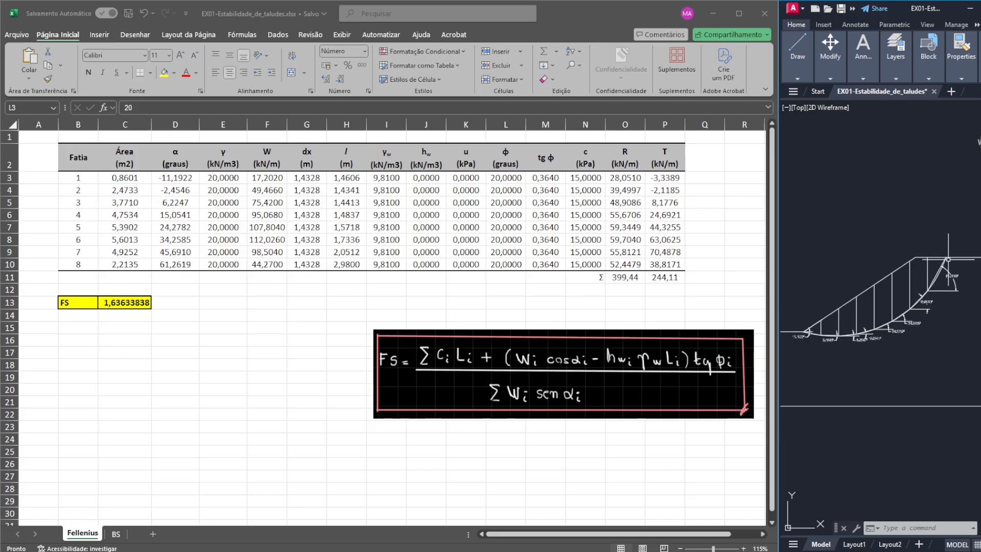
{"action": "scroll", "coordinate": [948, 284], "scroll_direction": "up", "scroll_amount": 4}
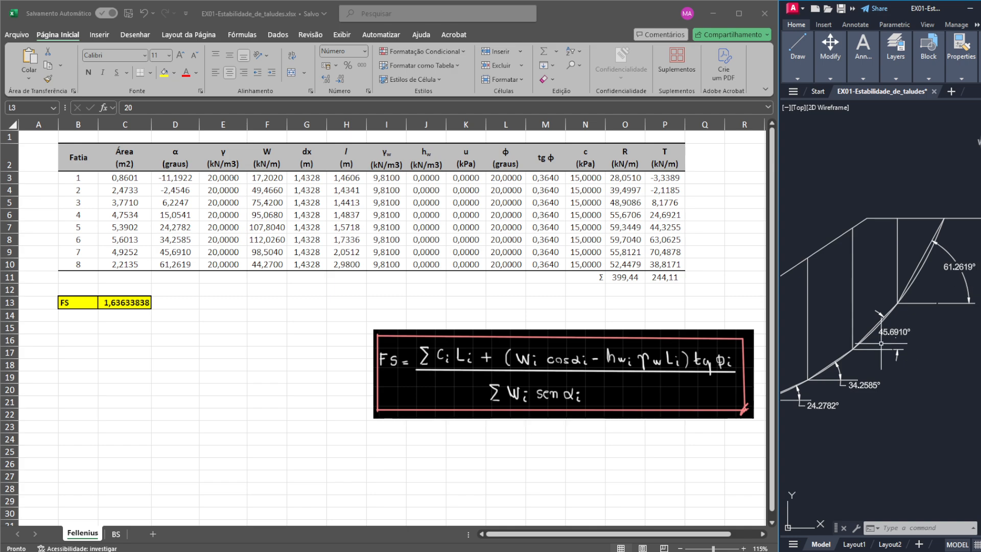
{"action": "left_click_drag", "start_coordinate": [881, 343], "coordinate": [933, 265]}
{"action": "left_click_drag", "start_coordinate": [842, 328], "coordinate": [953, 290]}
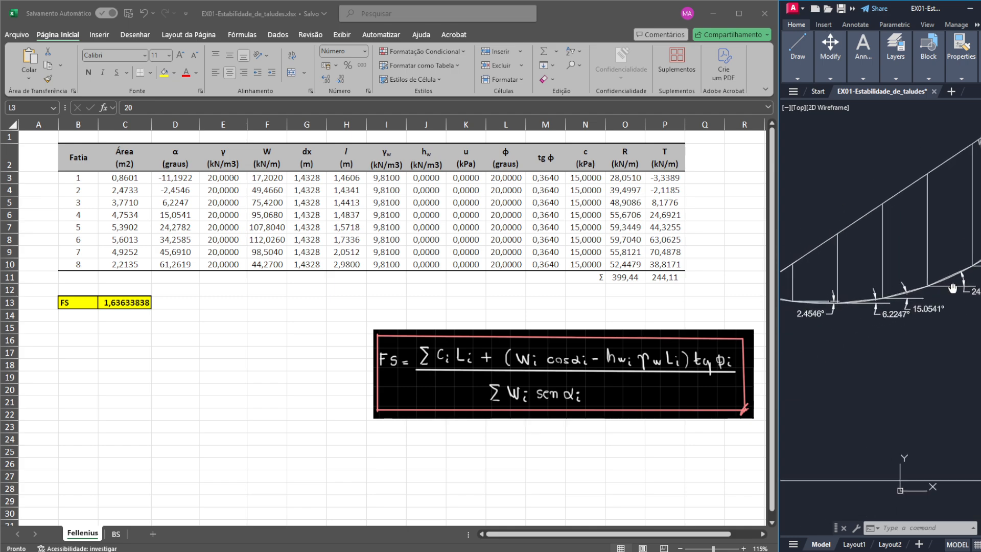
{"action": "scroll", "coordinate": [824, 305], "scroll_direction": "up", "scroll_amount": 2}
{"action": "left_click_drag", "start_coordinate": [824, 304], "coordinate": [924, 318]}
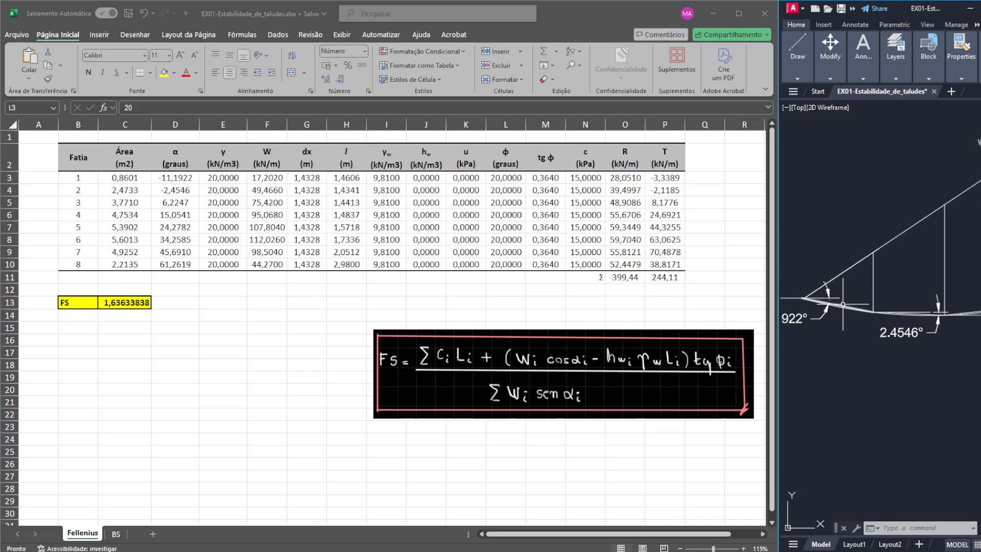
{"action": "scroll", "coordinate": [957, 290], "scroll_direction": "down", "scroll_amount": 2}
{"action": "left_click_drag", "start_coordinate": [964, 293], "coordinate": [873, 340]}
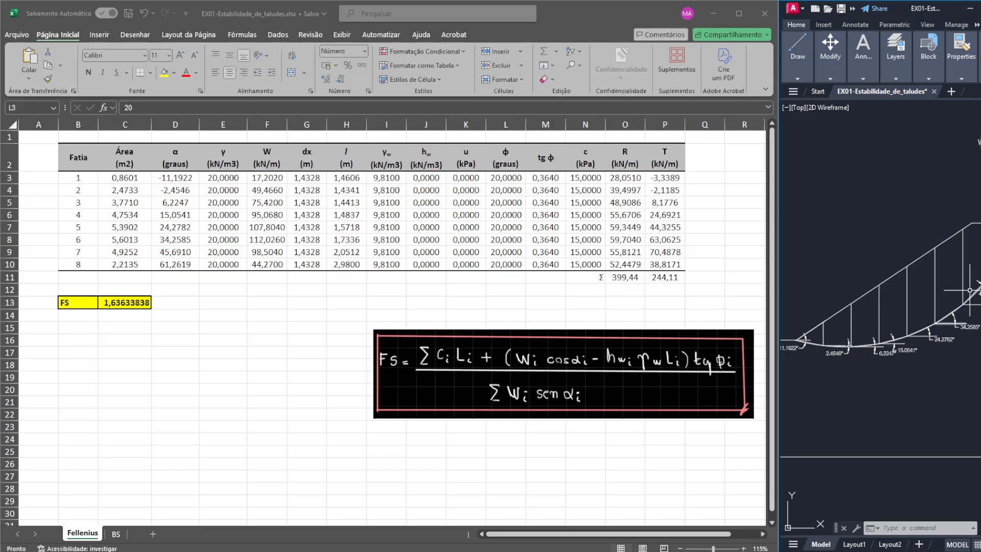
{"action": "mouse_move", "coordinate": [973, 290]}
{"action": "left_mouse_down"}
{"action": "mouse_move", "coordinate": [898, 333]}
{"action": "mouse_move", "coordinate": [915, 317]}
{"action": "left_mouse_up"}
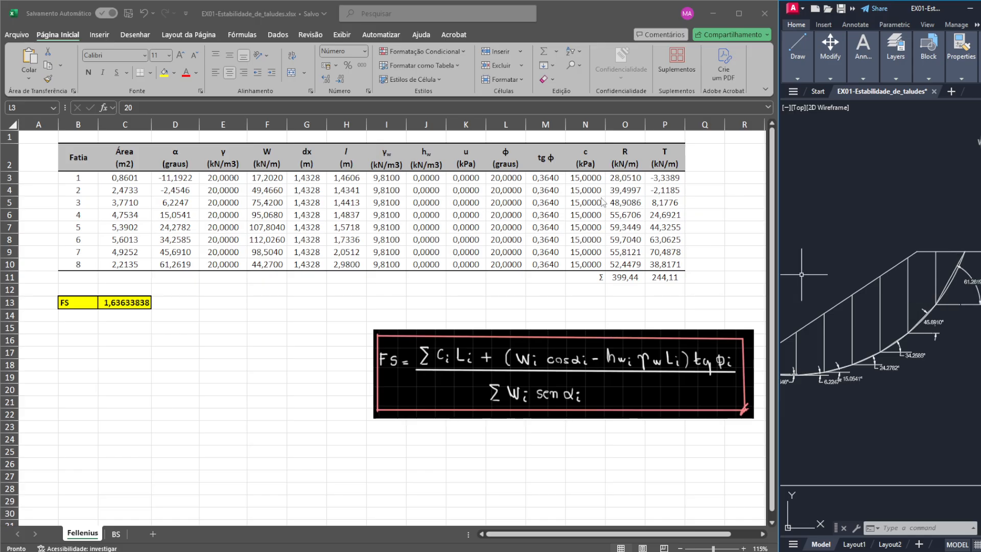
- Set the trial FS of Iteração 1 on the BS sheet to 1,64, the rounded Fellenius factor of safety
{"action": "left_click", "coordinate": [616, 186]}
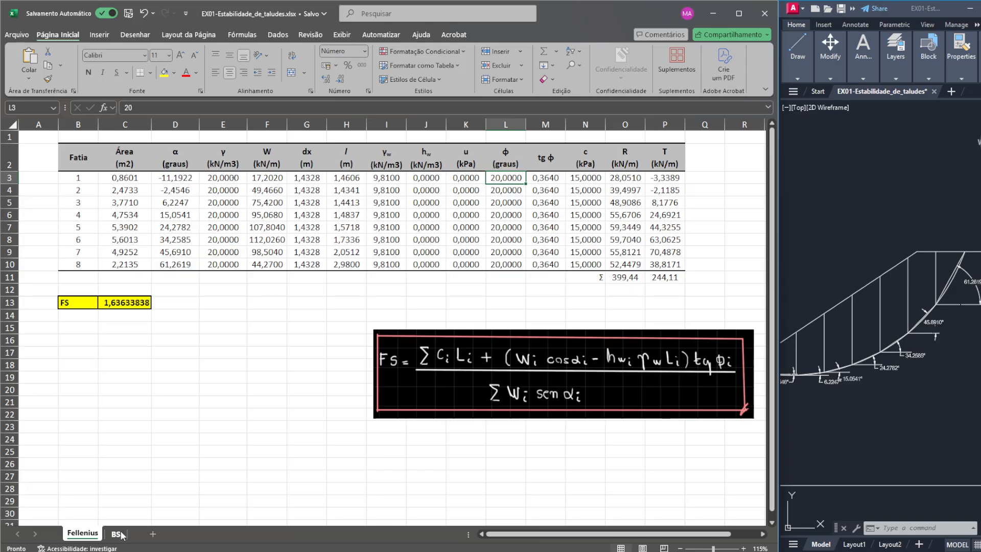
{"action": "left_click", "coordinate": [105, 304]}
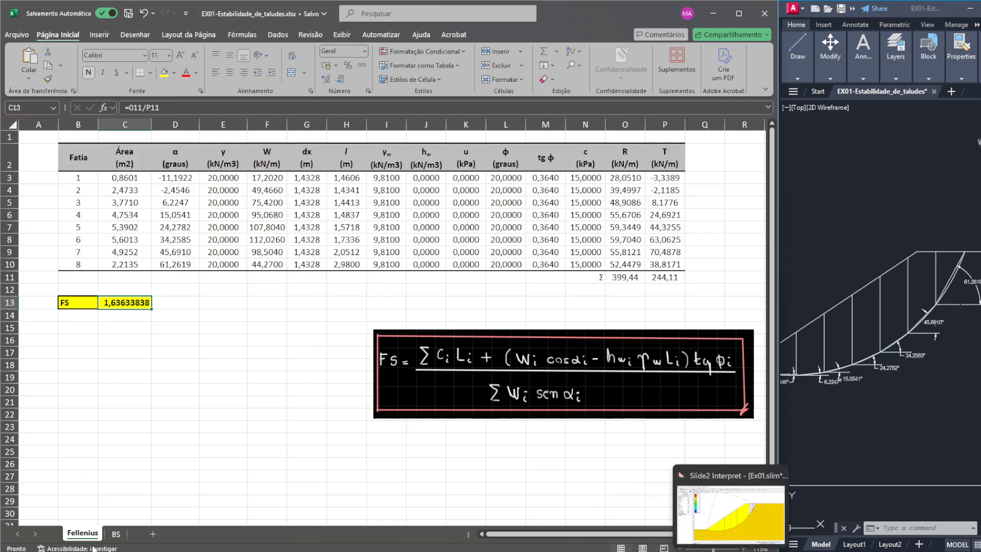
{"action": "left_click", "coordinate": [116, 534]}
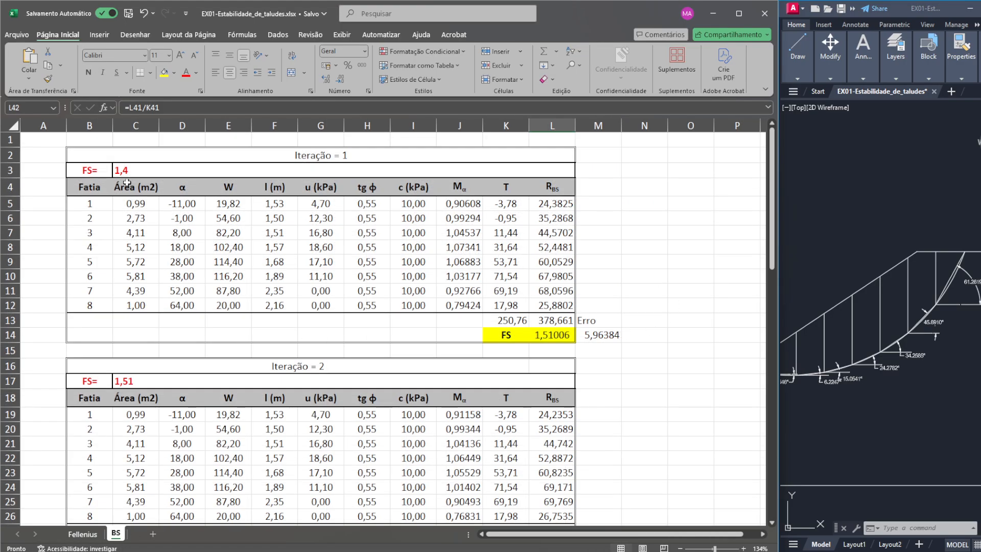
{"action": "left_click", "coordinate": [188, 170]}
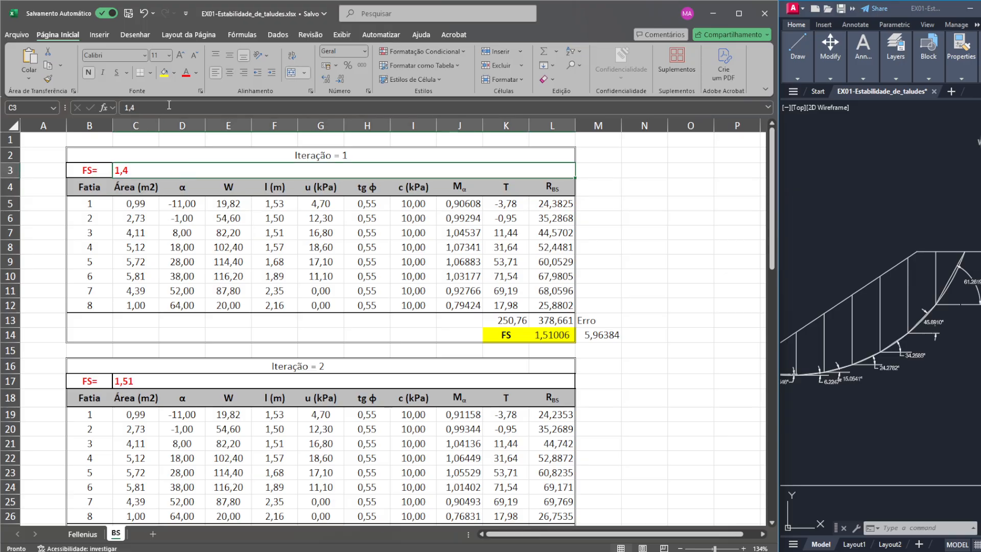
{"action": "left_click", "coordinate": [83, 534]}
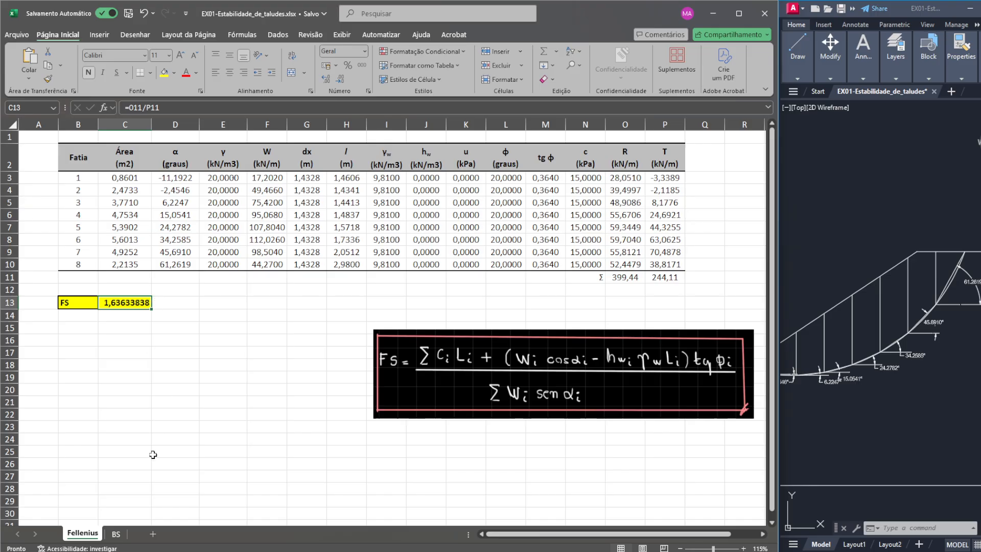
{"action": "left_click", "coordinate": [117, 539]}
{"action": "left_click", "coordinate": [248, 101]}
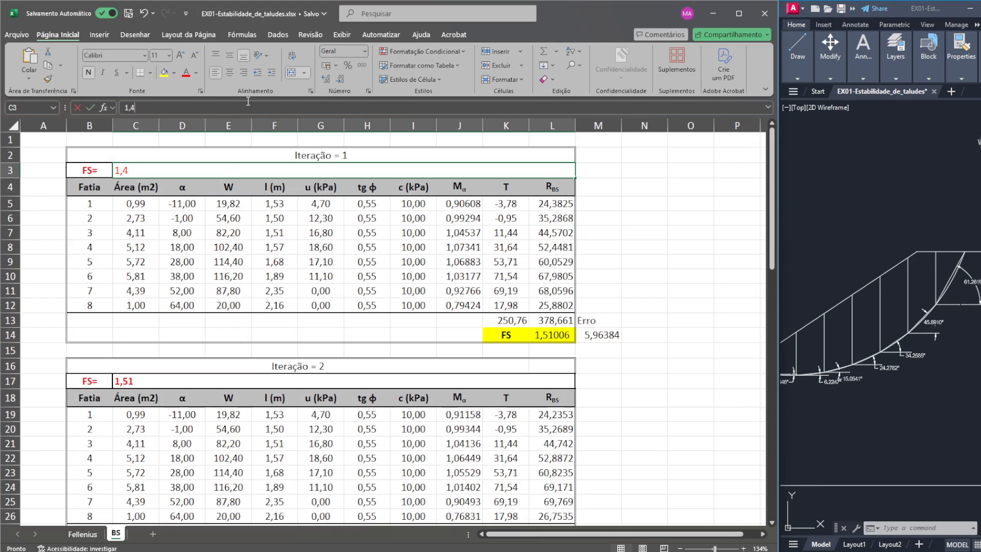
{"action": "type", "text": "64"}
{"action": "key", "text": "Return"}
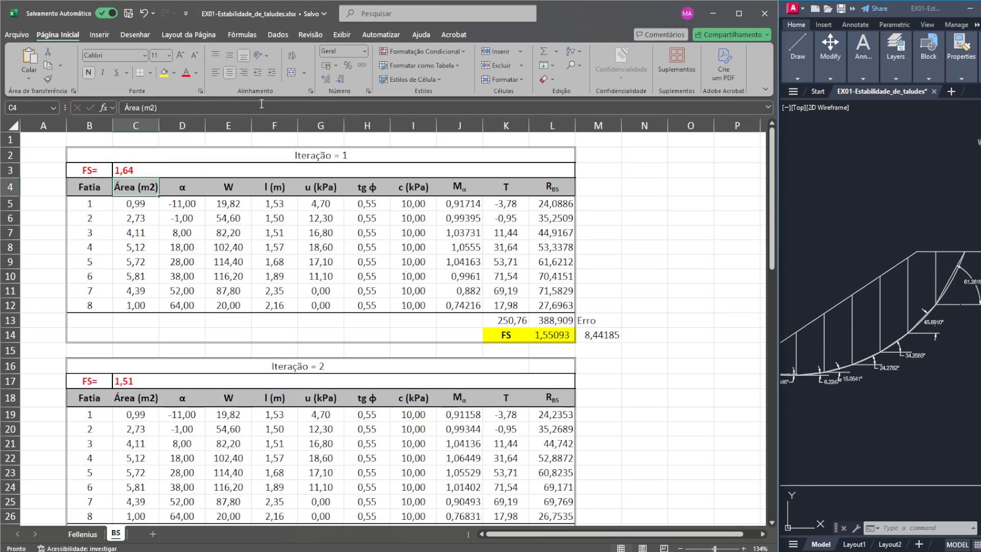
- Set the trial FS of Iteração 2 to 1,55 and check the formula of its resulting FS cell
{"action": "left_click", "coordinate": [521, 205]}
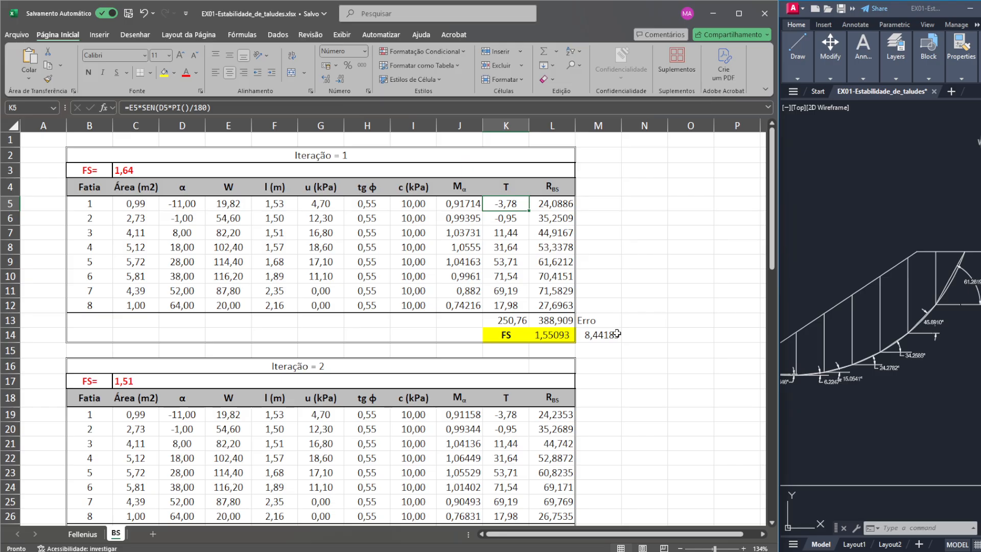
{"action": "left_click", "coordinate": [239, 387]}
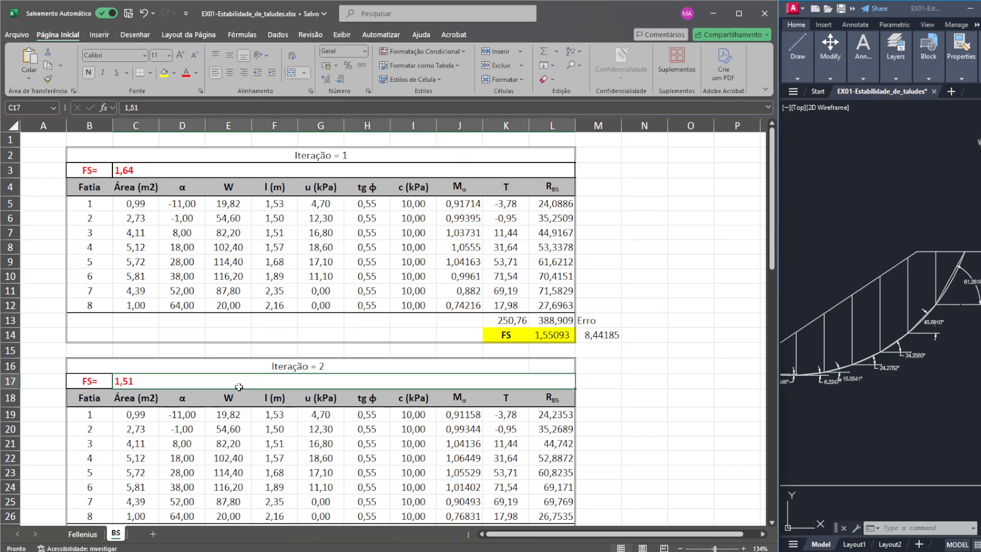
{"action": "type", "text": "1,55"}
{"action": "key", "text": "Return"}
{"action": "scroll", "coordinate": [646, 372], "scroll_direction": "down", "scroll_amount": 2}
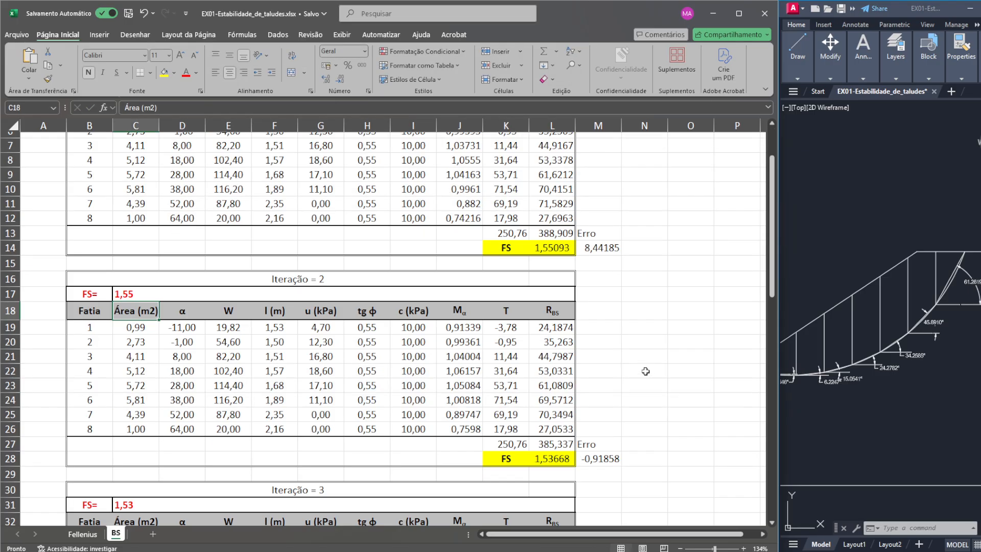
{"action": "left_click", "coordinate": [558, 461]}
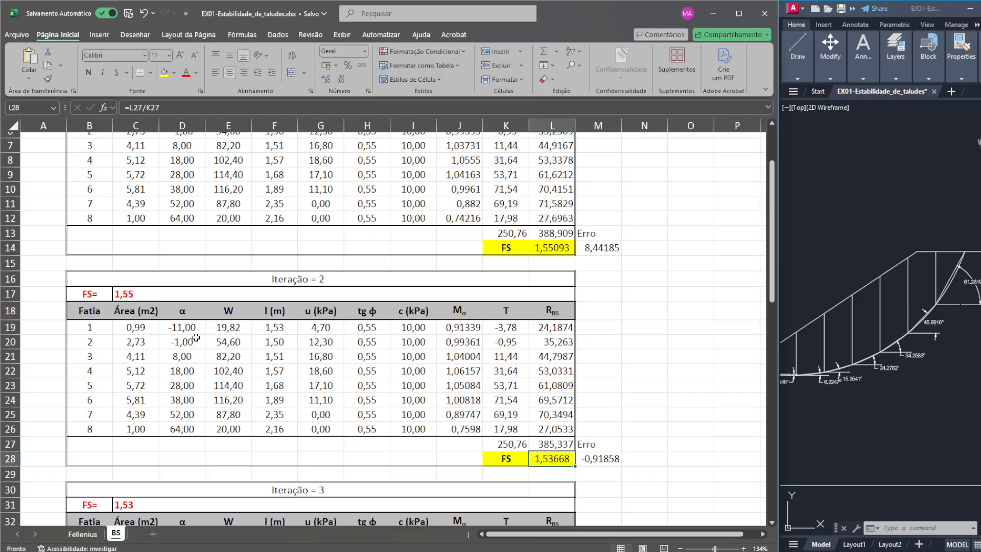
{"action": "scroll", "coordinate": [498, 412], "scroll_direction": "up", "scroll_amount": 2}
- Copy the areas of slices 1 to 8 from the Fellenius sheet into the Área column of Iteração 1 on the BS sheet
{"action": "left_click", "coordinate": [82, 534]}
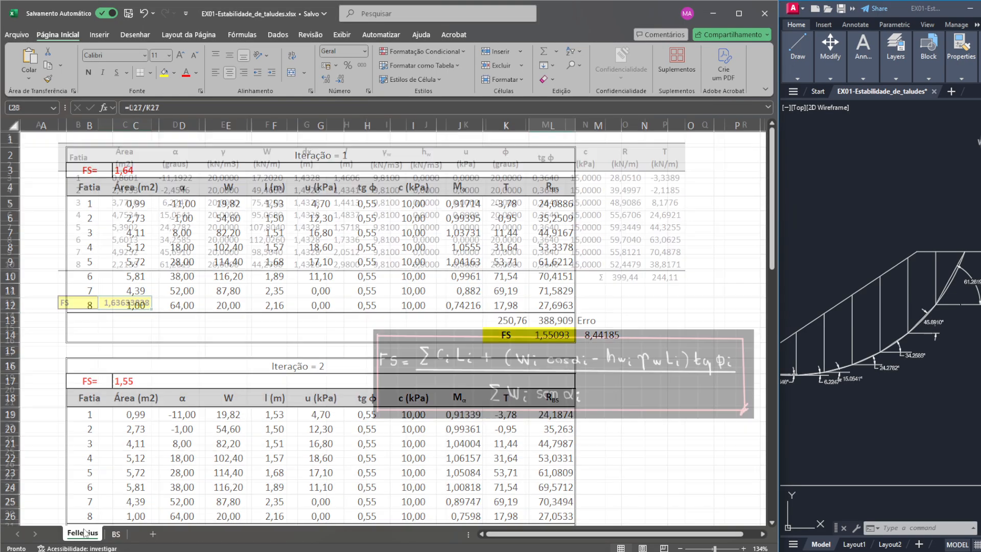
{"action": "left_click", "coordinate": [116, 534]}
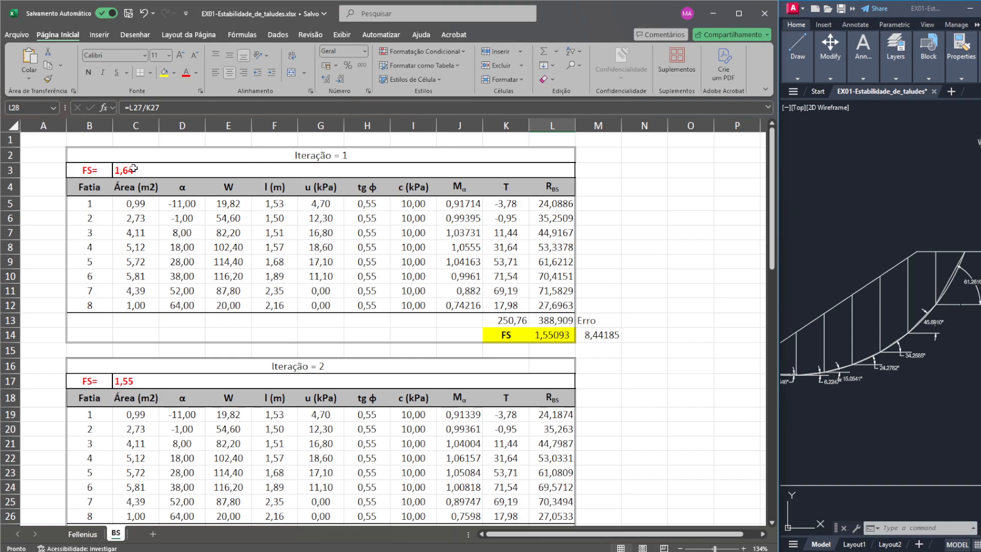
{"action": "left_click", "coordinate": [134, 168]}
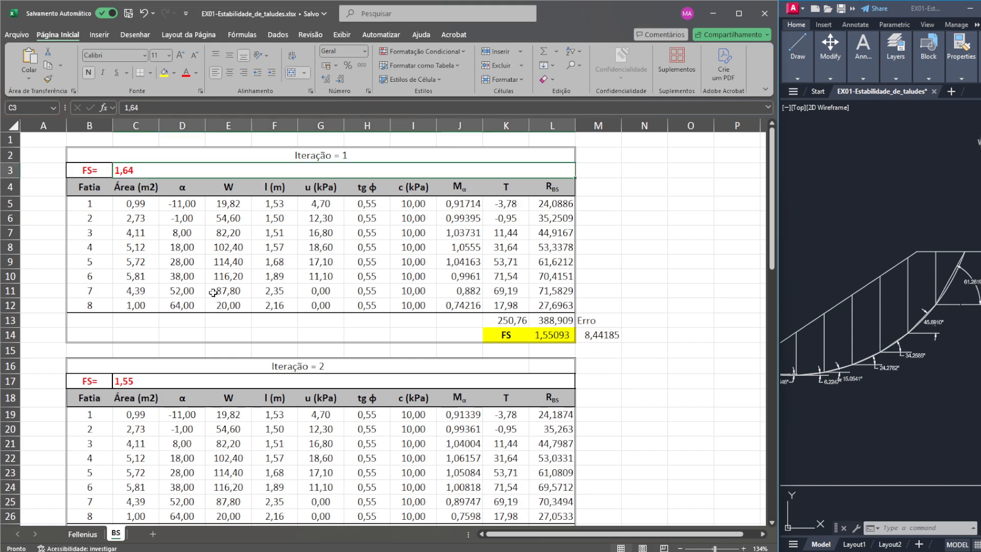
{"action": "left_click", "coordinate": [82, 534]}
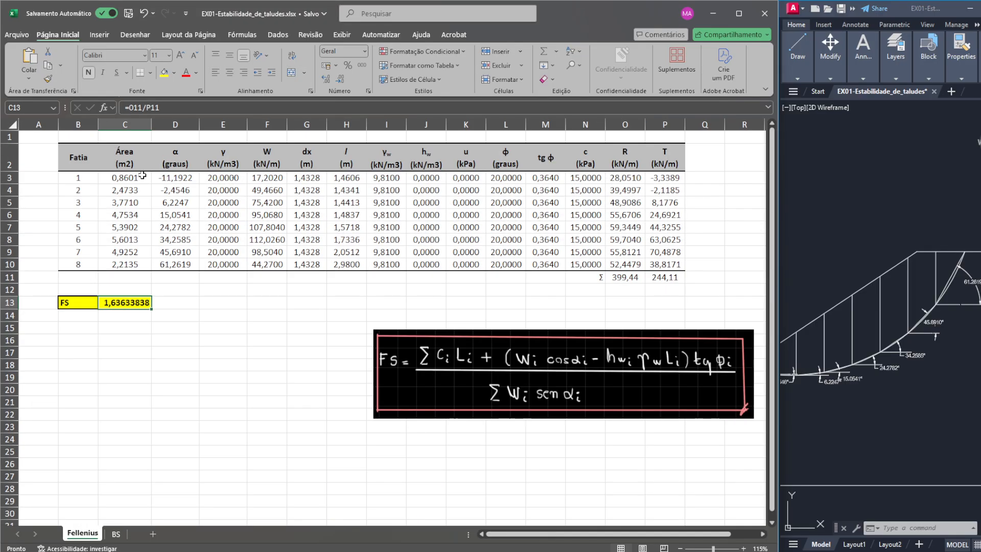
{"action": "left_click_drag", "start_coordinate": [142, 177], "coordinate": [137, 267]}
{"action": "key", "text": "ctrl+c"}
{"action": "left_click", "coordinate": [116, 534]}
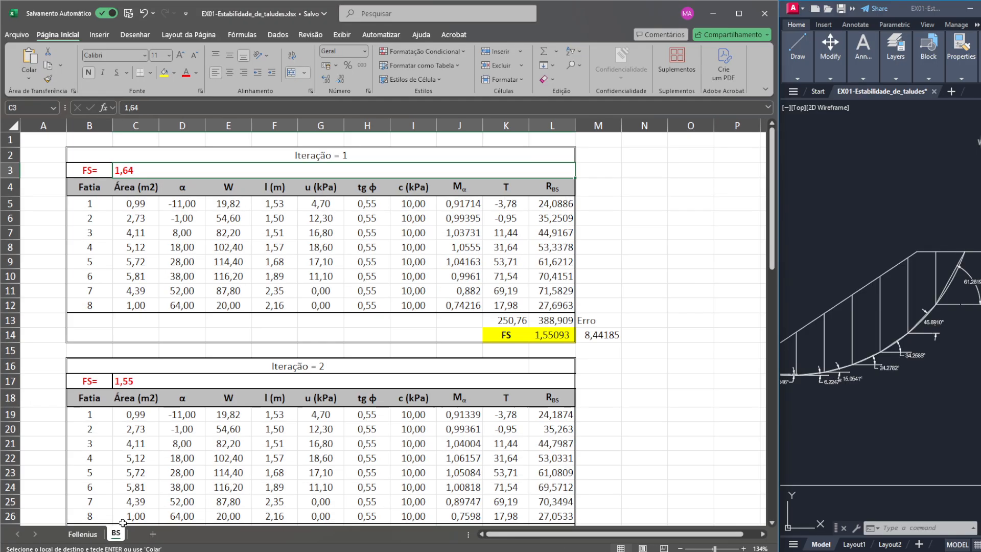
{"action": "left_click", "coordinate": [140, 199]}
{"action": "key", "text": "ctrl+v"}
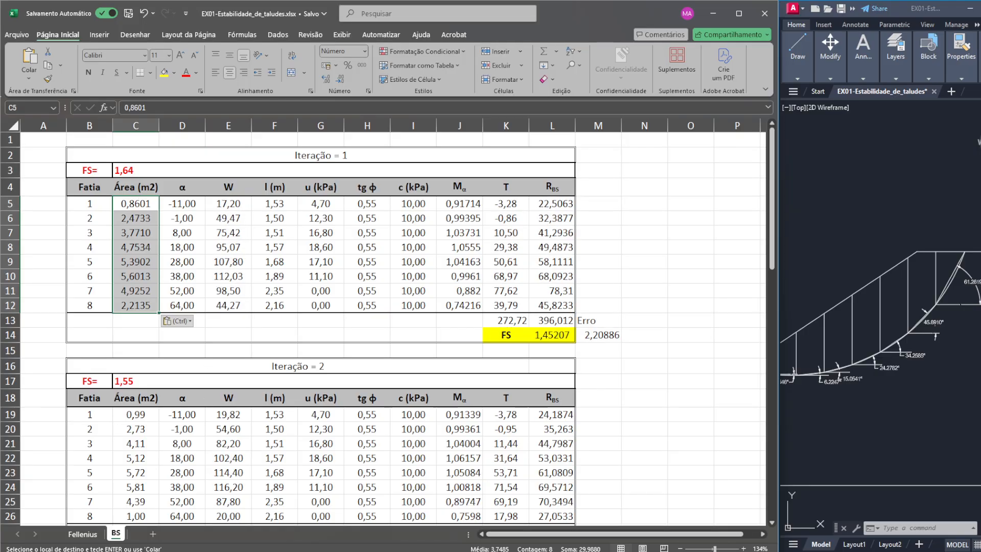
- Copy the α angles of slices 1 to 8 from the Fellenius sheet into the α column of Iteração 1 on the BS sheet
{"action": "left_click", "coordinate": [83, 534]}
{"action": "left_click", "coordinate": [190, 180]}
{"action": "left_click_drag", "start_coordinate": [185, 271], "coordinate": [185, 271]}
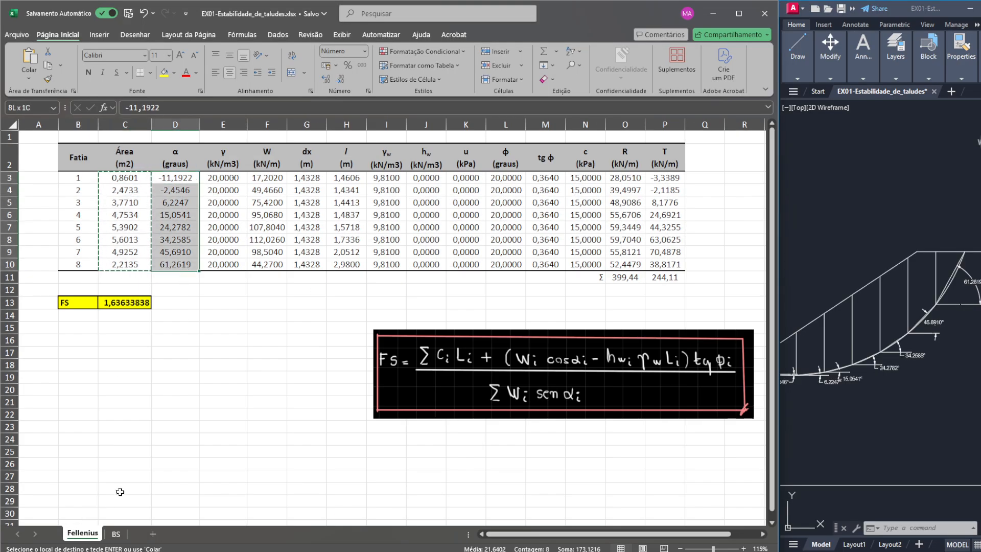
{"action": "key", "text": "ctrl+c"}
{"action": "left_click", "coordinate": [116, 534]}
{"action": "left_click", "coordinate": [186, 201]}
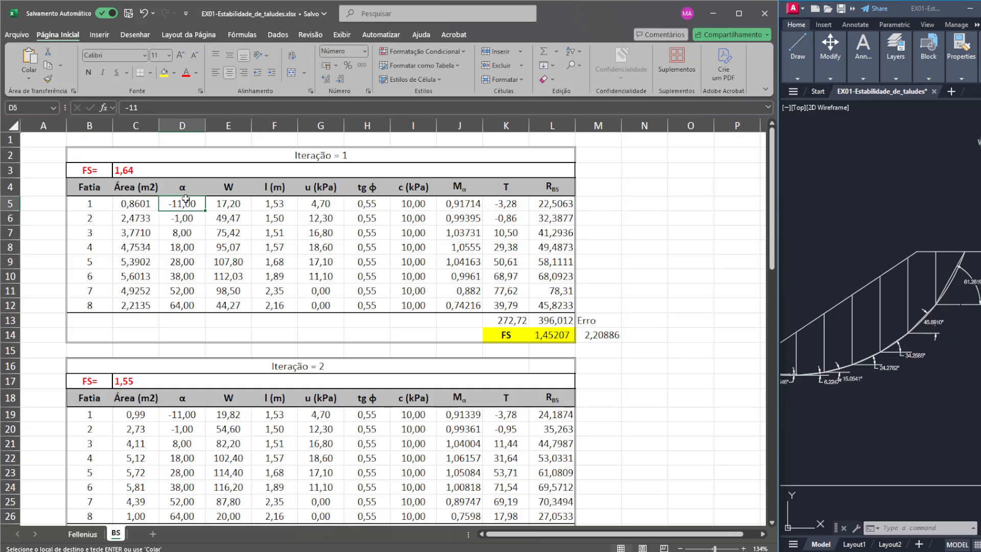
{"action": "key", "text": "ctrl+v"}
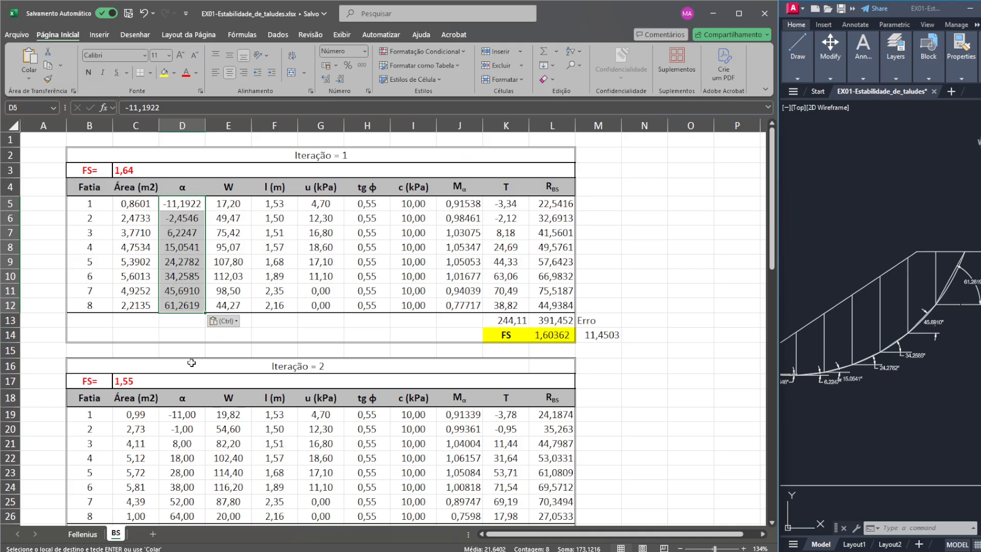
- Copy the base lengths l of slices 1 to 8 from the Fellenius sheet into the l (m) column of Iteração 1
{"action": "left_click", "coordinate": [82, 534]}
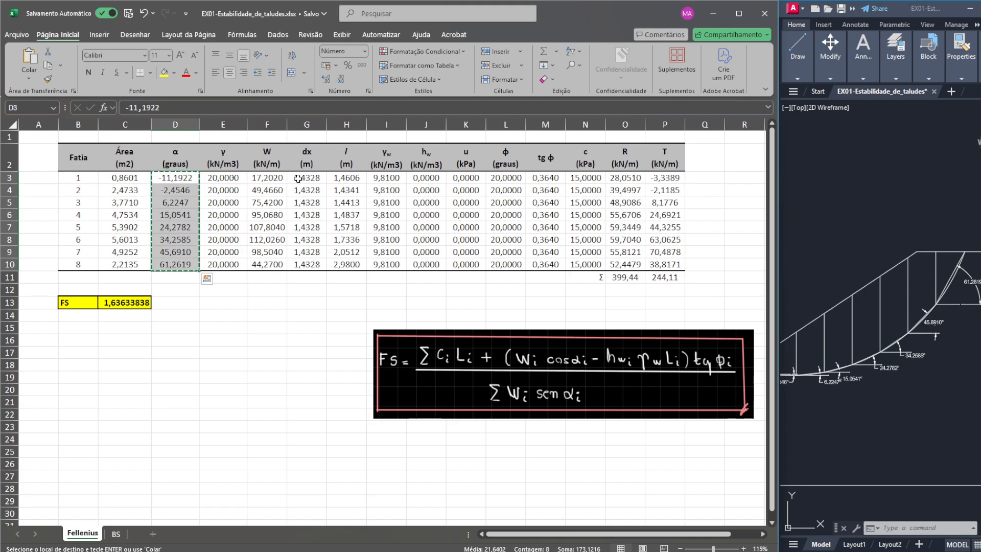
{"action": "left_click_drag", "start_coordinate": [346, 178], "coordinate": [348, 264]}
{"action": "key", "text": "ctrl+c"}
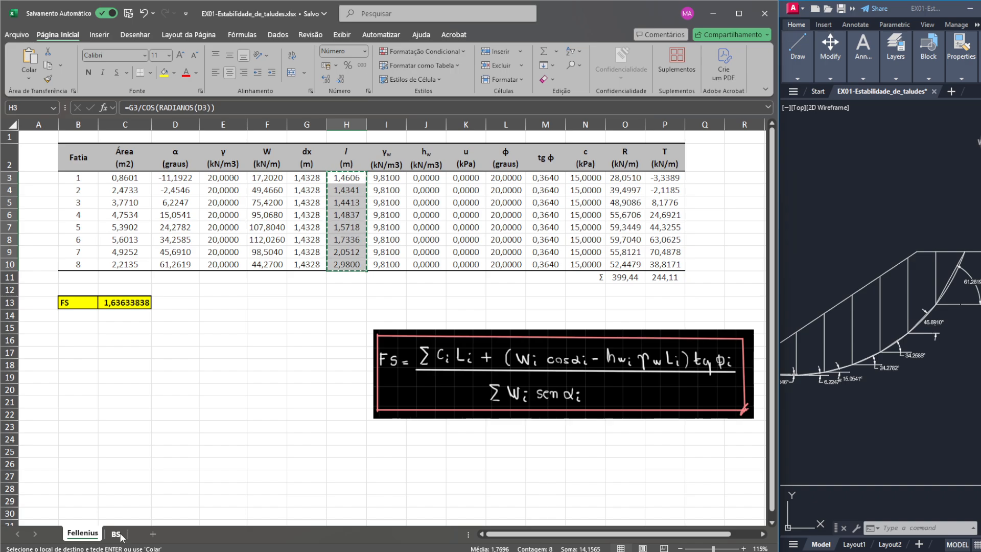
{"action": "left_click", "coordinate": [116, 534]}
{"action": "left_click", "coordinate": [284, 204]}
{"action": "key", "text": "ctrl+v"}
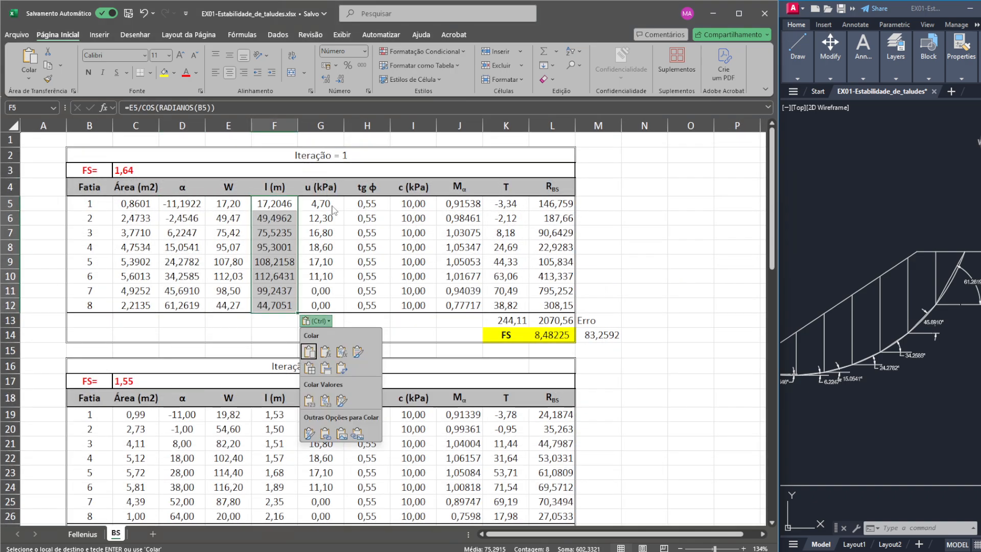
{"action": "key", "text": "Escape"}
- Set the pore pressure u to 0 for all the slices of Iteração 1
{"action": "left_click", "coordinate": [332, 206]}
{"action": "key", "text": "Delete"}
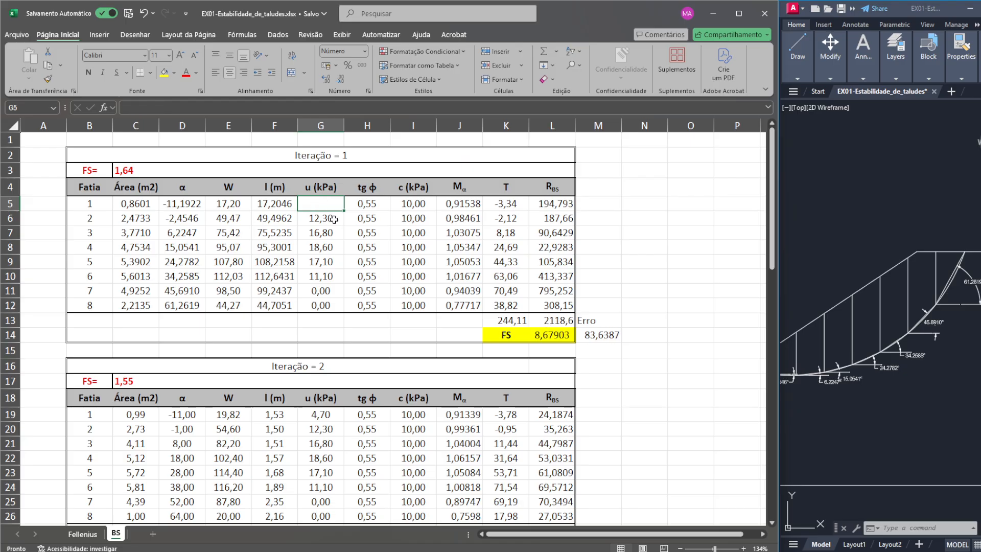
{"action": "type", "text": "0"}
{"action": "key", "text": "Return"}
{"action": "type", "text": "0"}
{"action": "key", "text": "Return"}
{"action": "type", "text": "0"}
{"action": "key", "text": "Return"}
{"action": "type", "text": "0"}
{"action": "key", "text": "Return"}
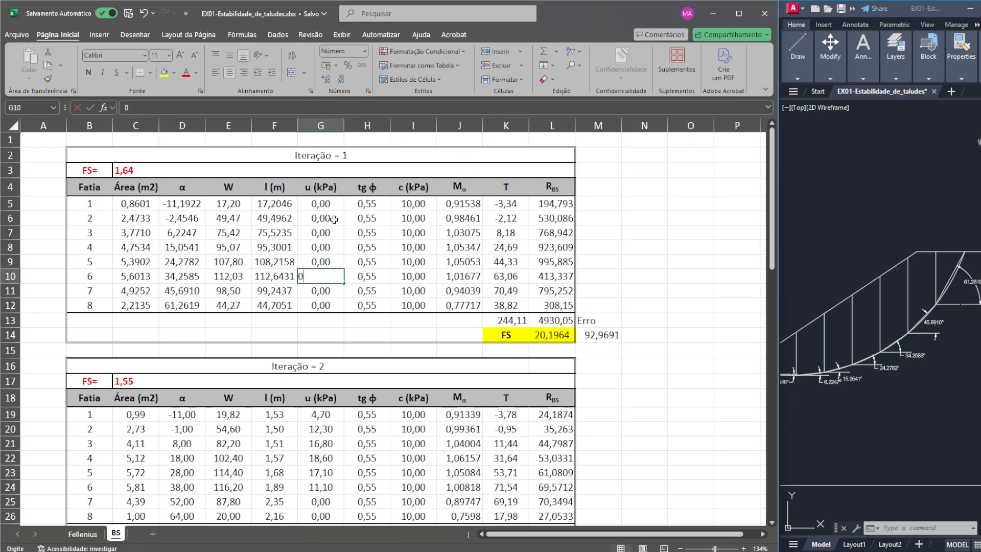
- Try to copy the tg ϕ values of slices 1 to 8 from the Fellenius sheet into Iteração 1, then undo the paste
{"action": "left_click", "coordinate": [82, 534]}
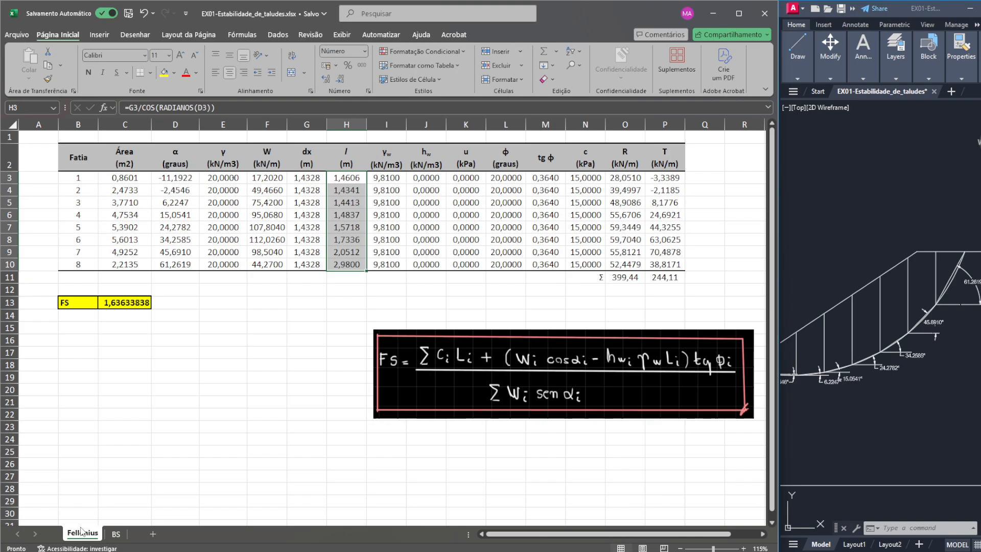
{"action": "left_click_drag", "start_coordinate": [551, 181], "coordinate": [557, 262]}
{"action": "key", "text": "ctrl+c"}
{"action": "left_click", "coordinate": [116, 534]}
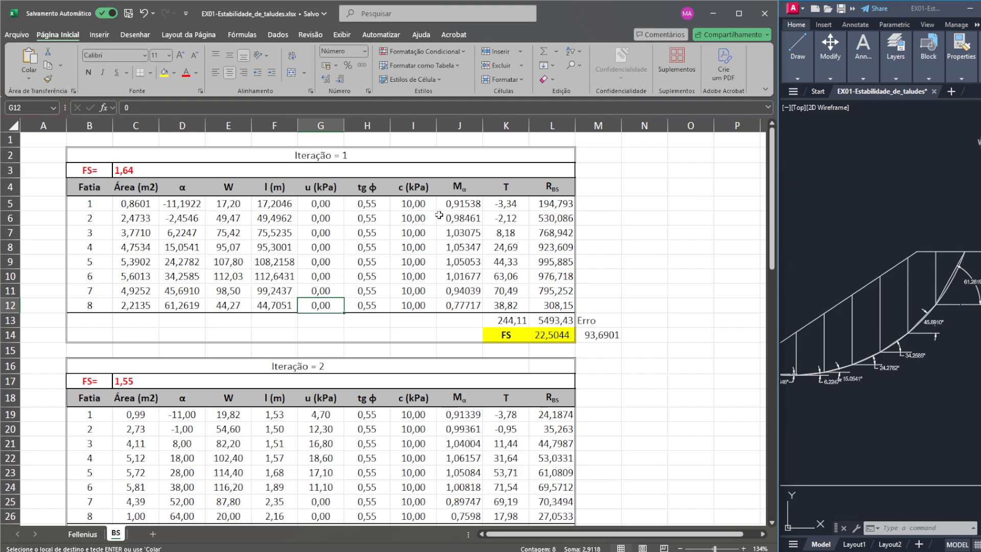
{"action": "left_click", "coordinate": [362, 204]}
{"action": "key", "text": "ctrl+v"}
{"action": "key", "text": "ctrl+z"}
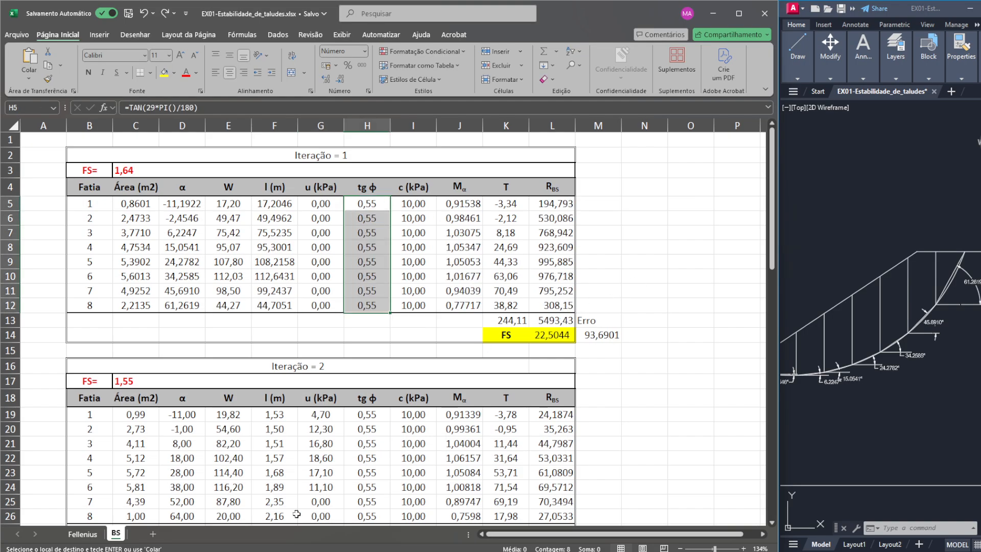
- Replace the tg ϕ formula of slice 1 in Iteração 1 with a reference to cell M3 of the Fellenius sheet
{"action": "left_click", "coordinate": [198, 108]}
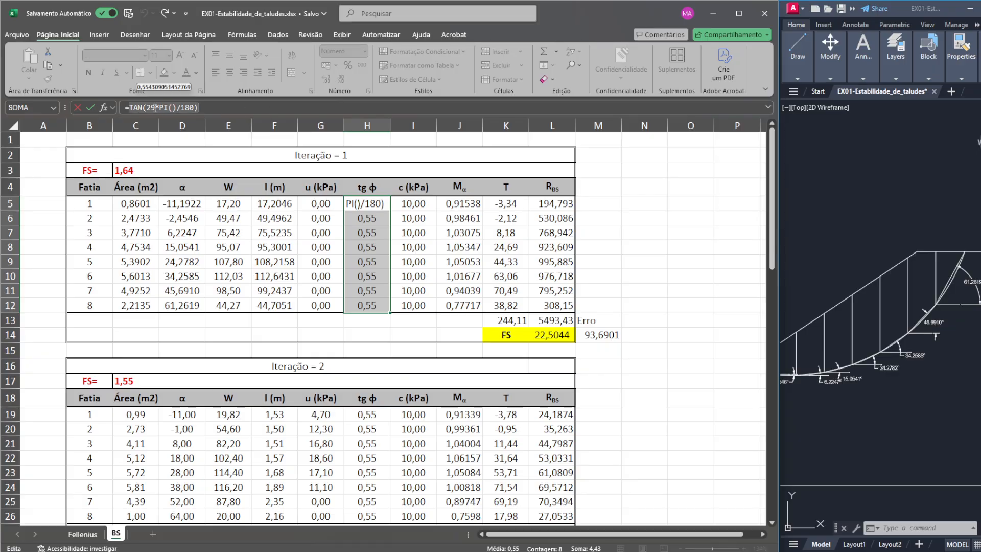
{"action": "left_click", "coordinate": [82, 534]}
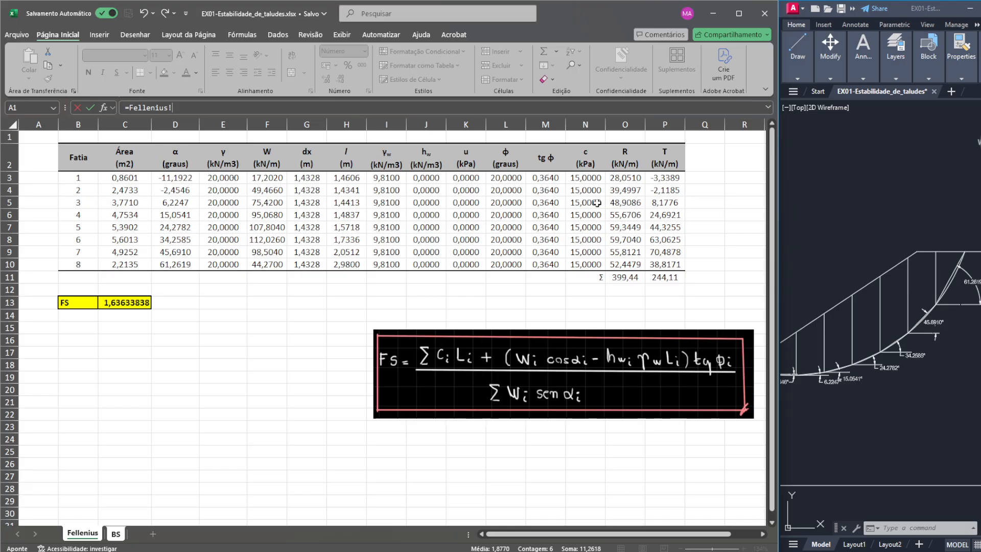
{"action": "left_click", "coordinate": [548, 180]}
{"action": "key", "text": "Tab"}
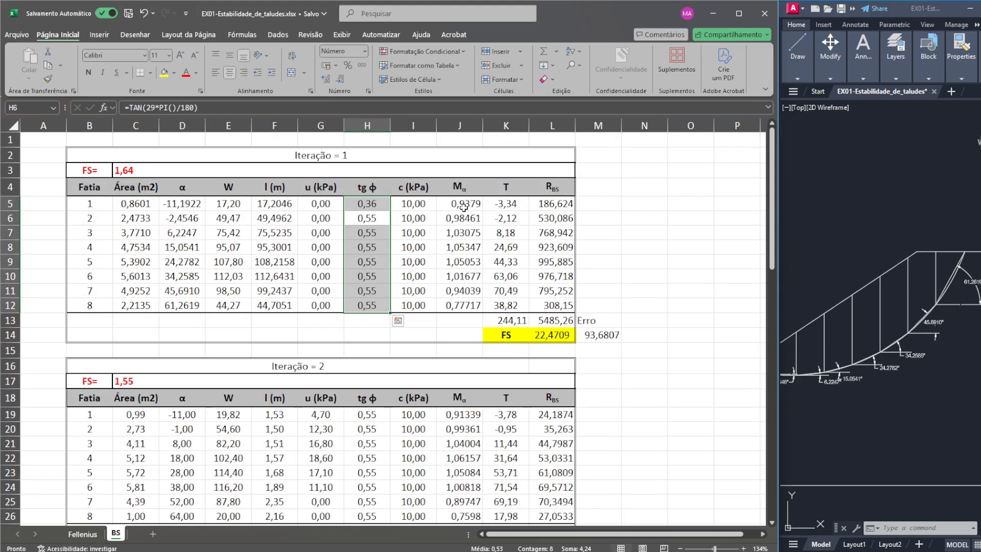
- Set the cohesion c to 15 kPa for slices 1 to 8 of Iteração 1 and fill the tg ϕ reference down to slice 8
{"action": "type", "text": "15"}
{"action": "key", "text": "Return"}
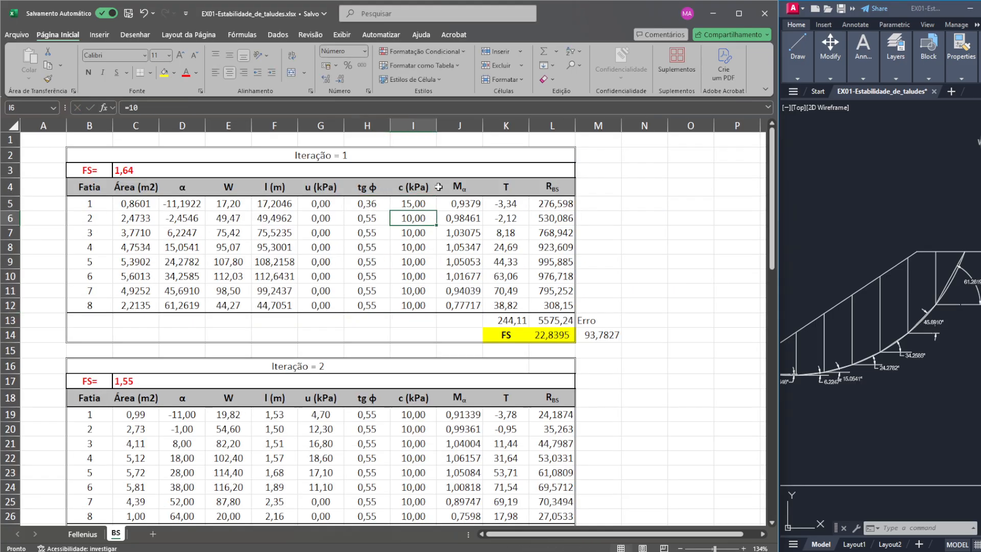
{"action": "left_click", "coordinate": [421, 204]}
{"action": "left_click_drag", "start_coordinate": [437, 211], "coordinate": [436, 308]}
{"action": "left_click", "coordinate": [389, 211]}
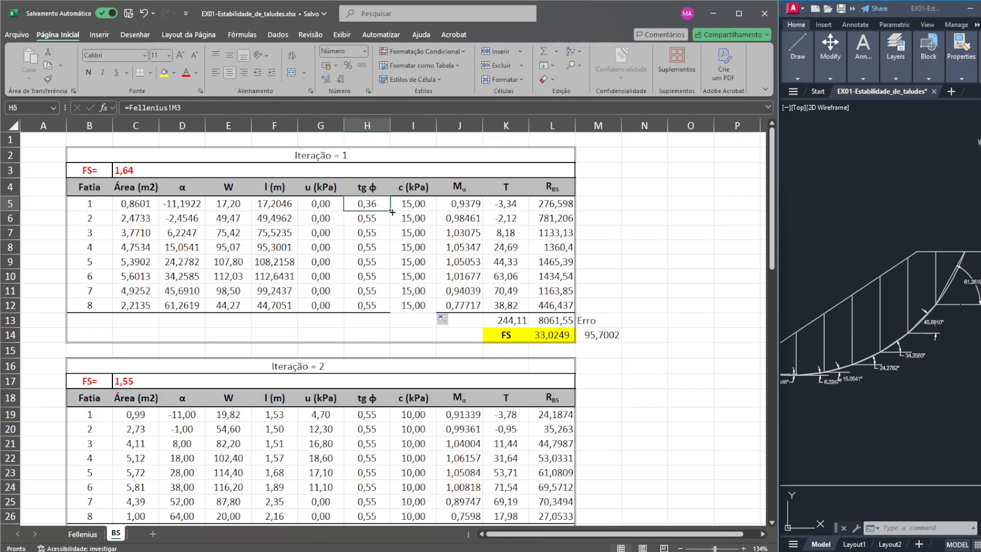
{"action": "left_click_drag", "start_coordinate": [392, 211], "coordinate": [395, 308]}
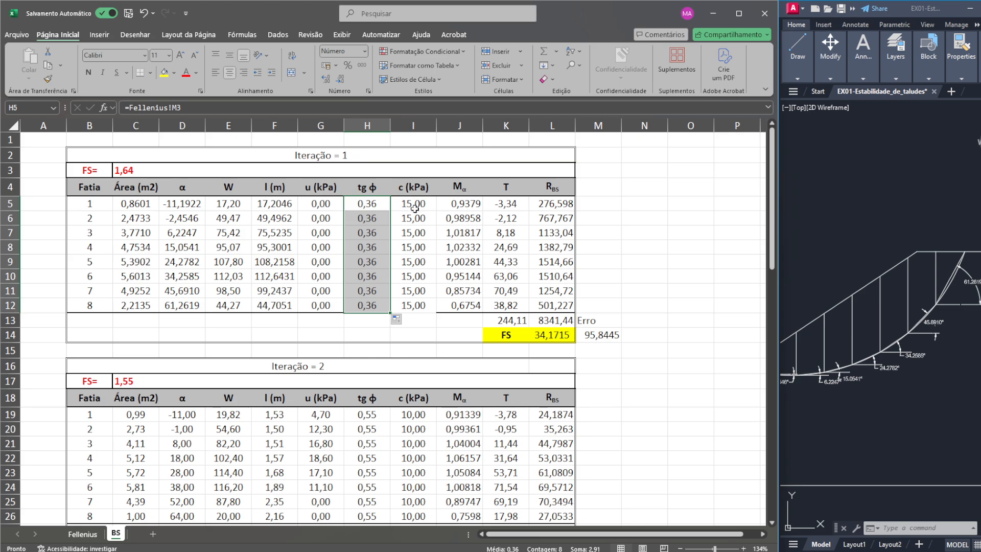
- Check the slice 1 inputs of Iteração 1 and the cell references in its Mα, R_BS and T formulas
{"action": "left_click", "coordinate": [417, 206]}
{"action": "left_click", "coordinate": [322, 205]}
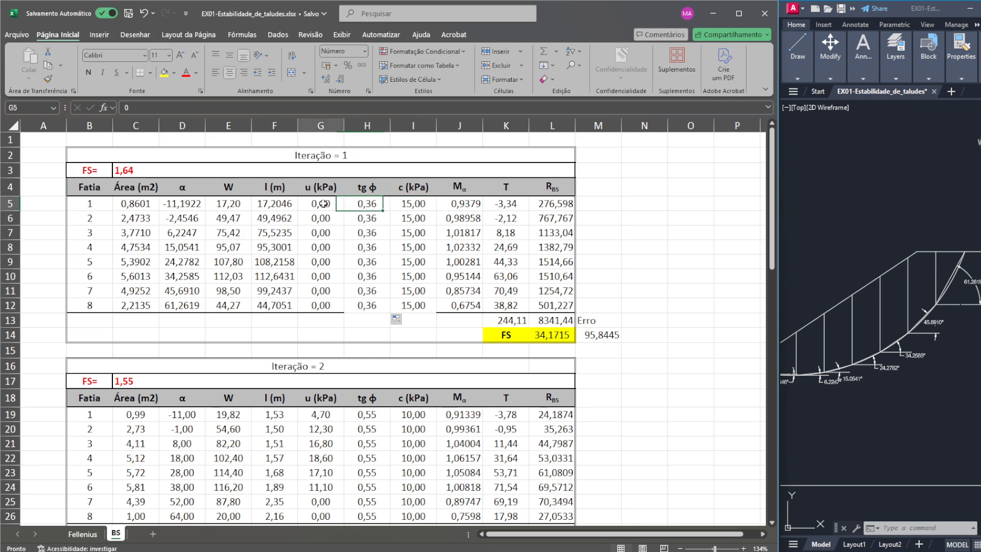
{"action": "left_click", "coordinate": [476, 203]}
{"action": "left_click", "coordinate": [323, 107]}
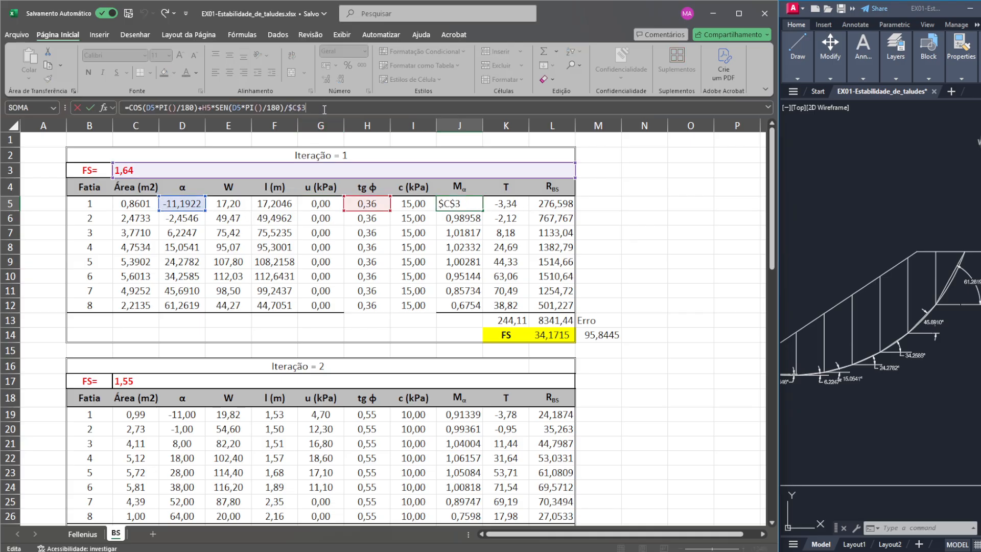
{"action": "key", "text": "Return"}
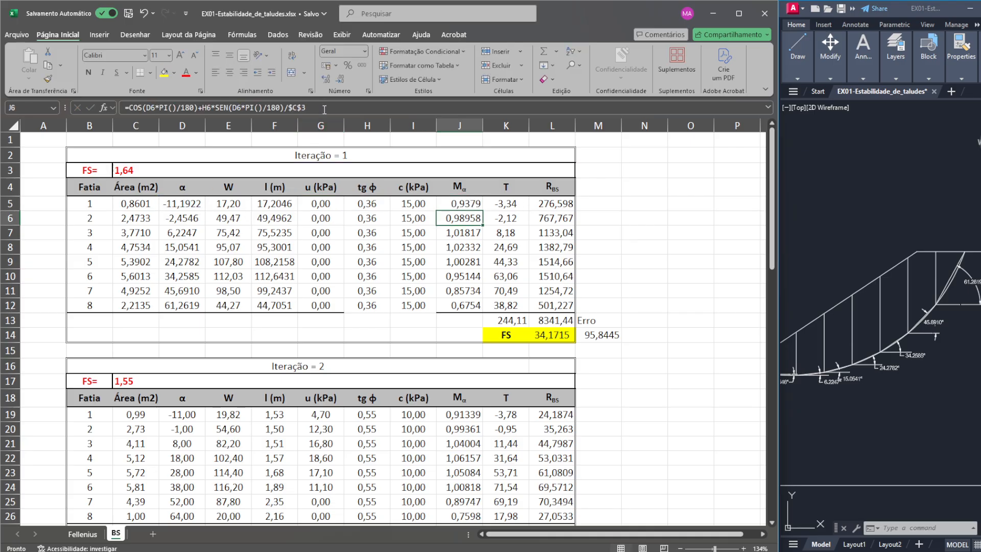
{"action": "left_click", "coordinate": [556, 321]}
{"action": "left_click", "coordinate": [547, 204]}
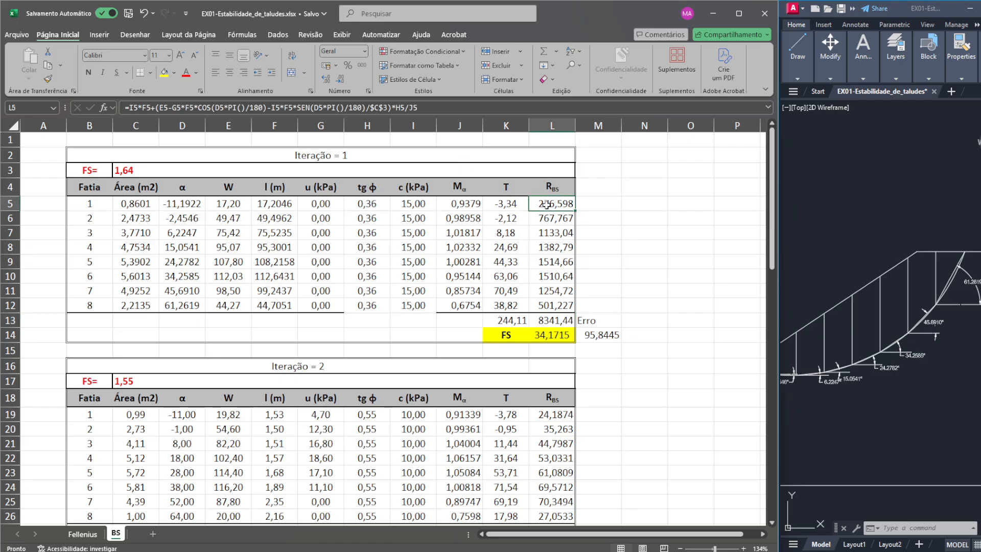
{"action": "left_click", "coordinate": [463, 107]}
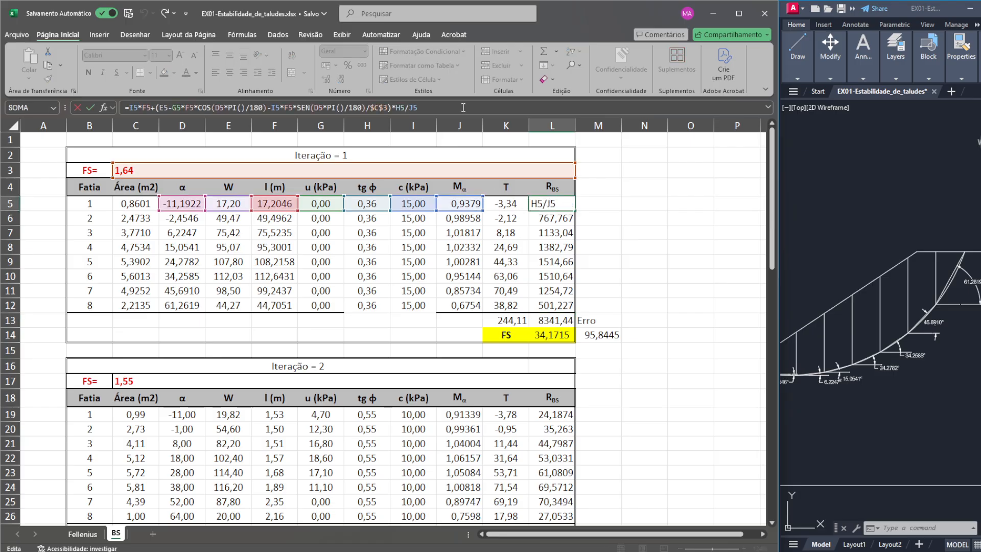
{"action": "key", "text": "Return"}
{"action": "left_click", "coordinate": [508, 209]}
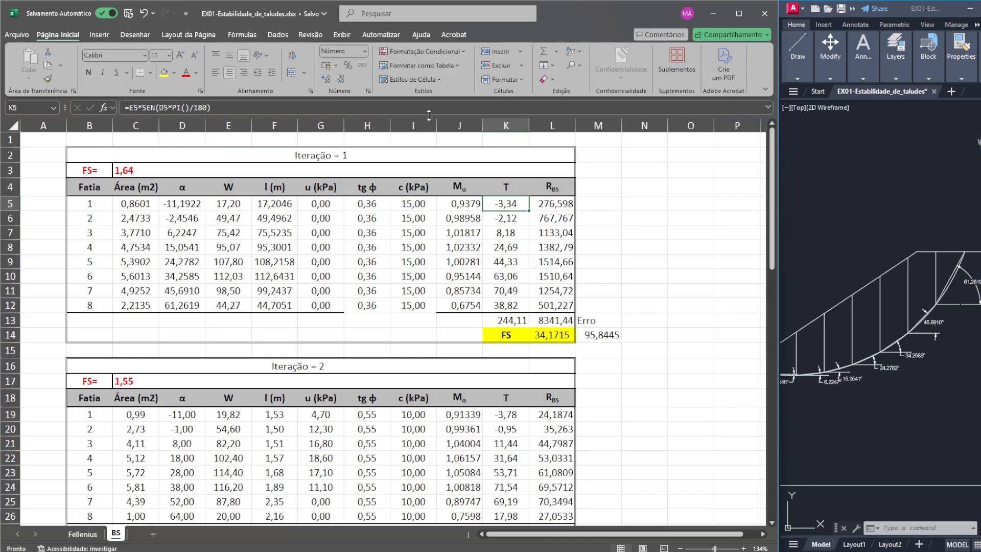
{"action": "left_click", "coordinate": [433, 108]}
{"action": "key", "text": "Return"}
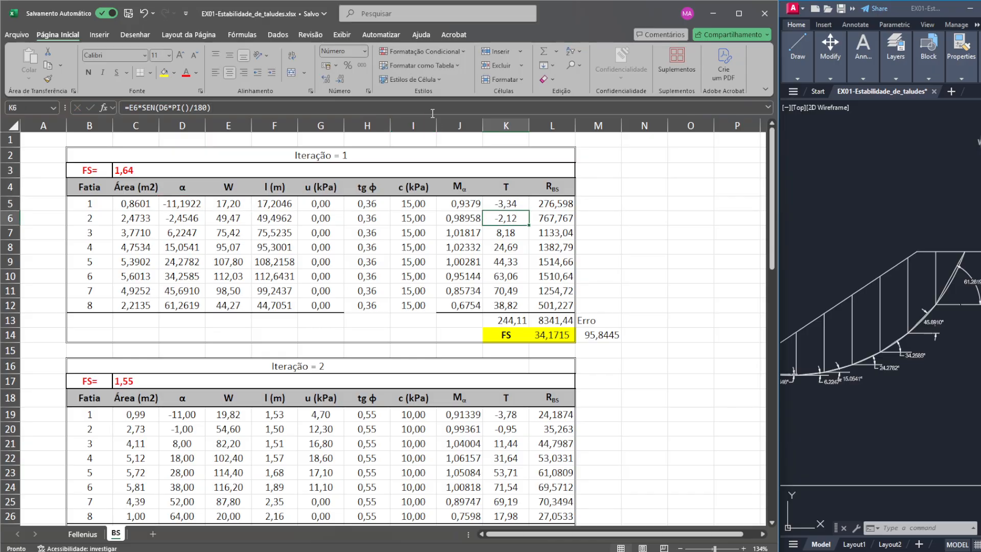
- Compare the slice data of the Fellenius sheet with Iteração 1 and recheck the R_BS formula of slice 1
{"action": "left_click", "coordinate": [83, 534]}
{"action": "left_click", "coordinate": [126, 535]}
{"action": "left_click", "coordinate": [82, 534]}
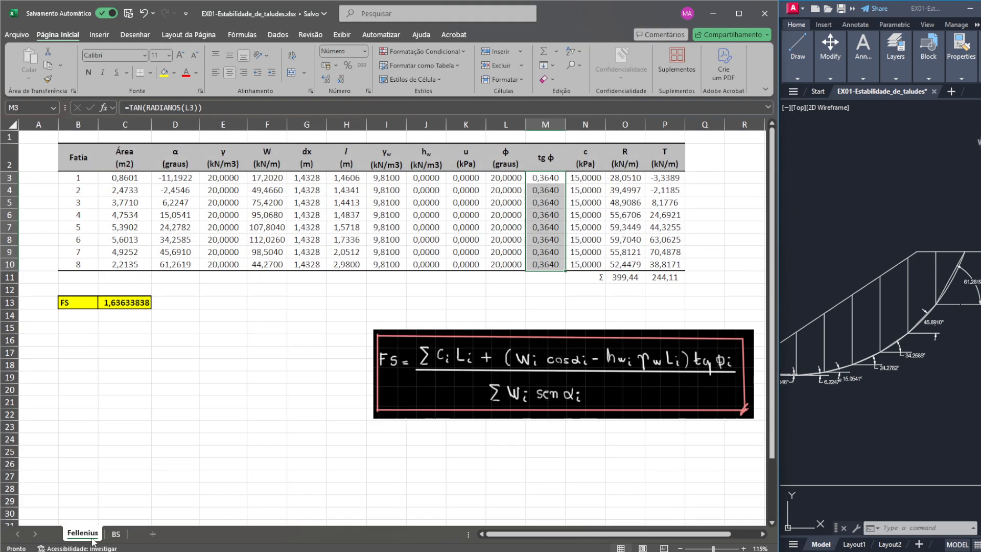
{"action": "left_click", "coordinate": [116, 534]}
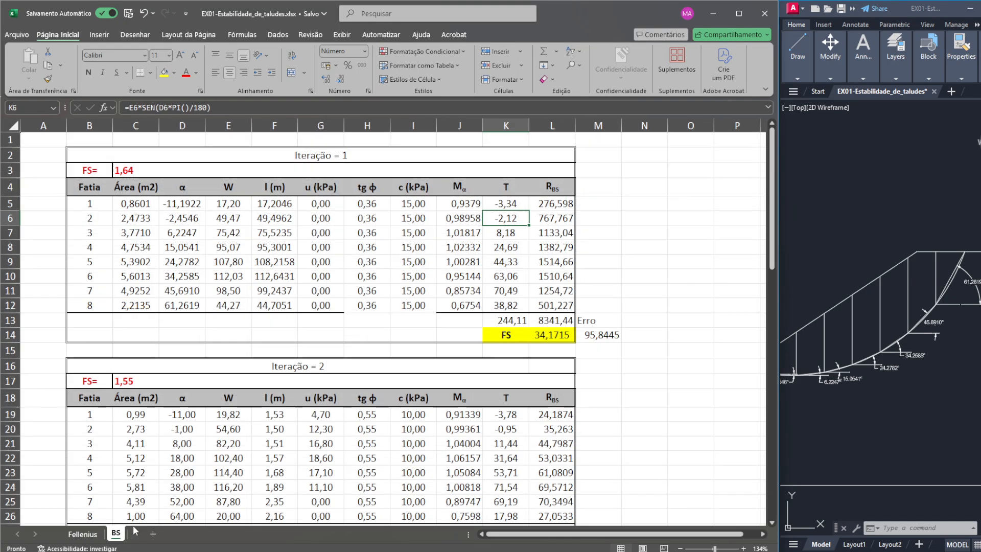
{"action": "left_click", "coordinate": [560, 206]}
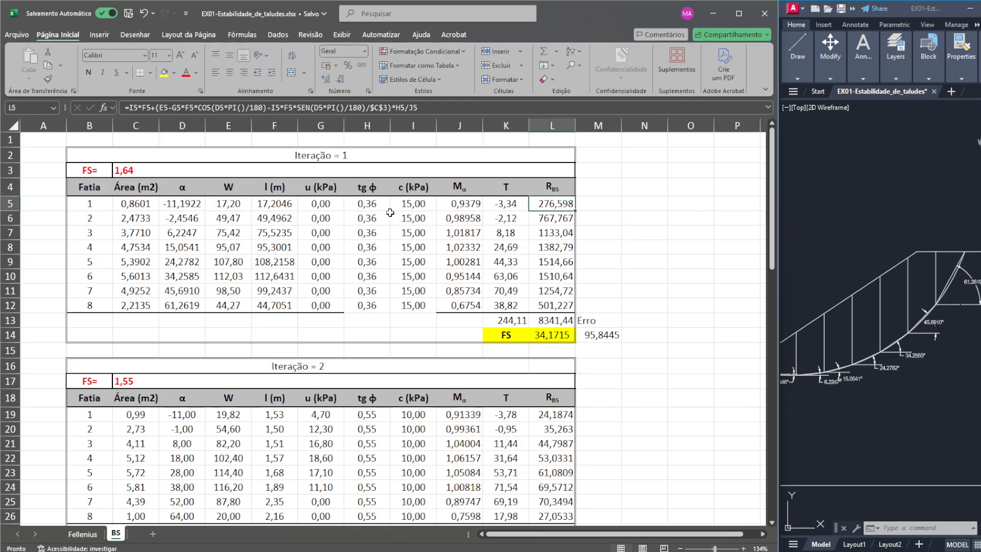
{"action": "left_click", "coordinate": [314, 107]}
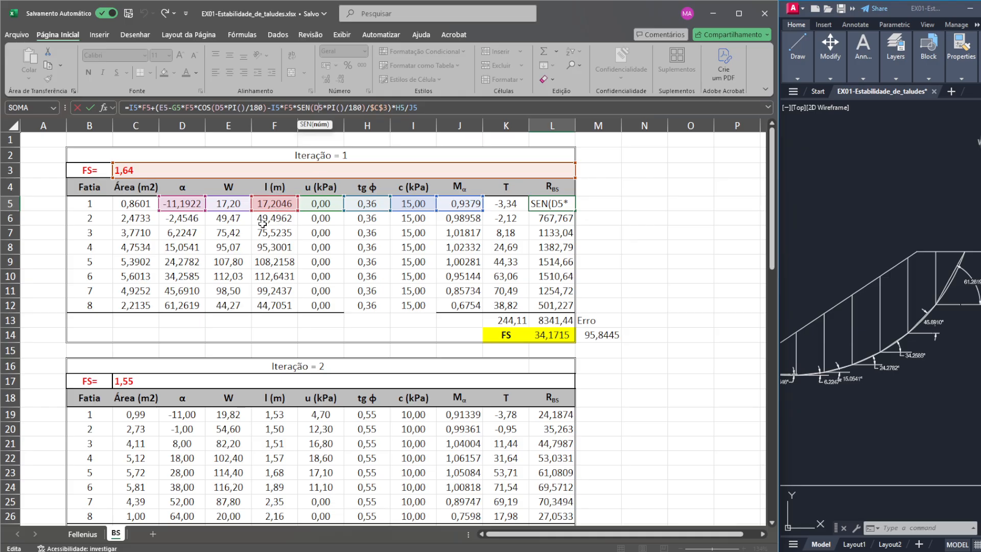
{"action": "key", "text": "Return"}
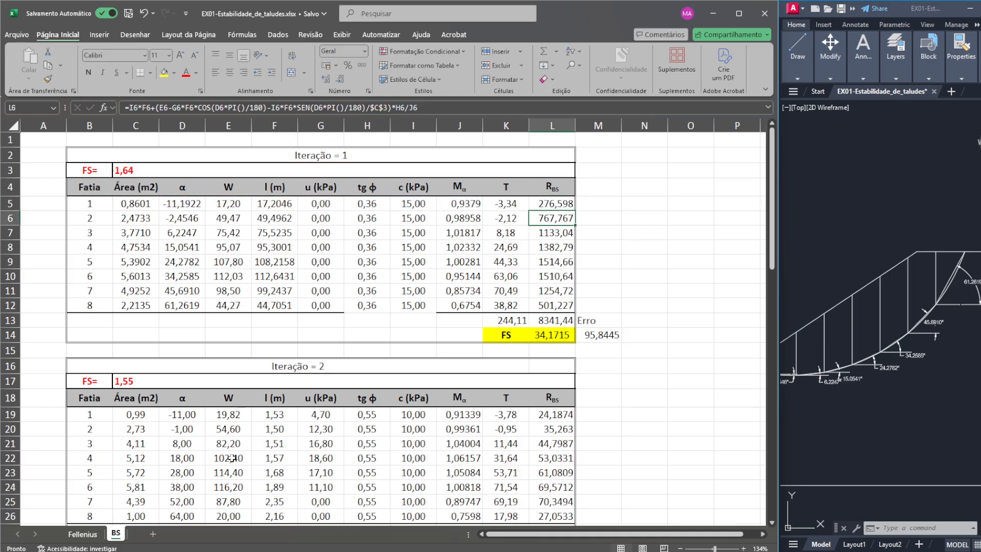
{"action": "left_click", "coordinate": [83, 534]}
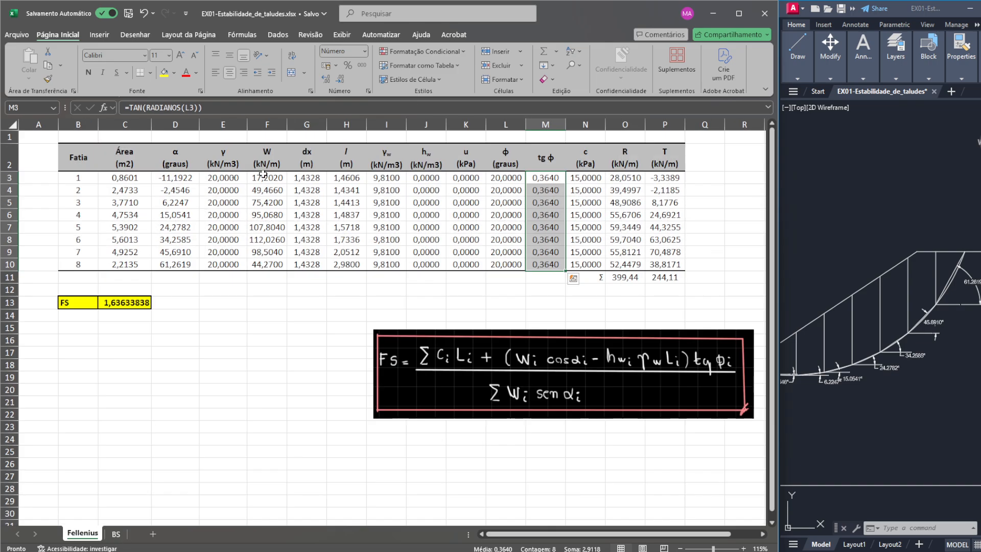
{"action": "left_click", "coordinate": [116, 534]}
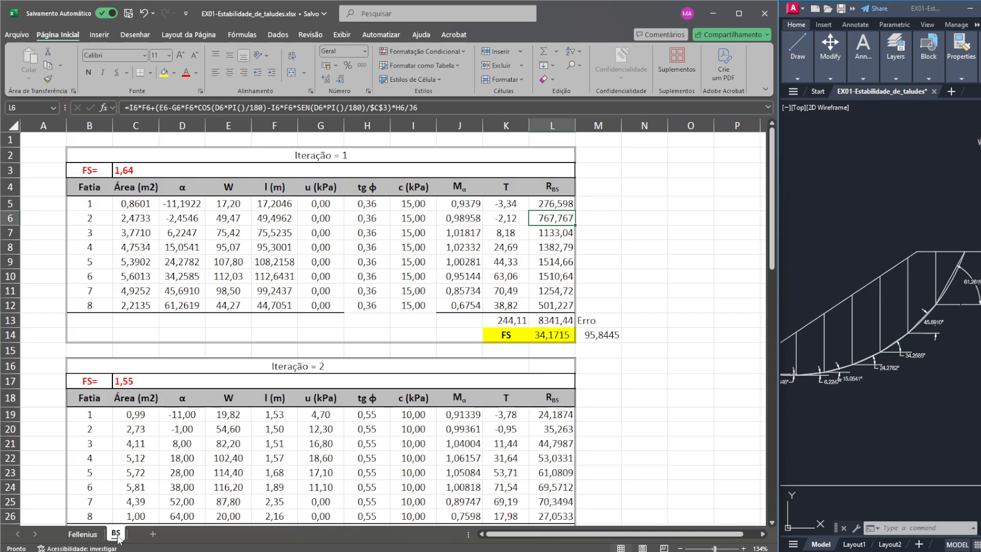
- Replace the l formula of slice 1 in Iteração 1 with a reference to cell H3 of the Fellenius sheet
{"action": "left_click", "coordinate": [236, 203]}
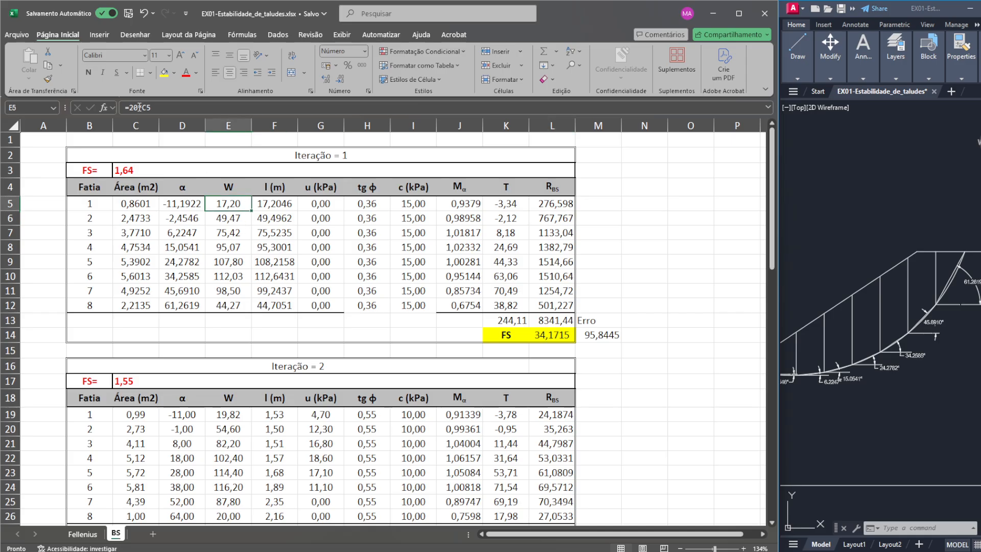
{"action": "left_click", "coordinate": [273, 203]}
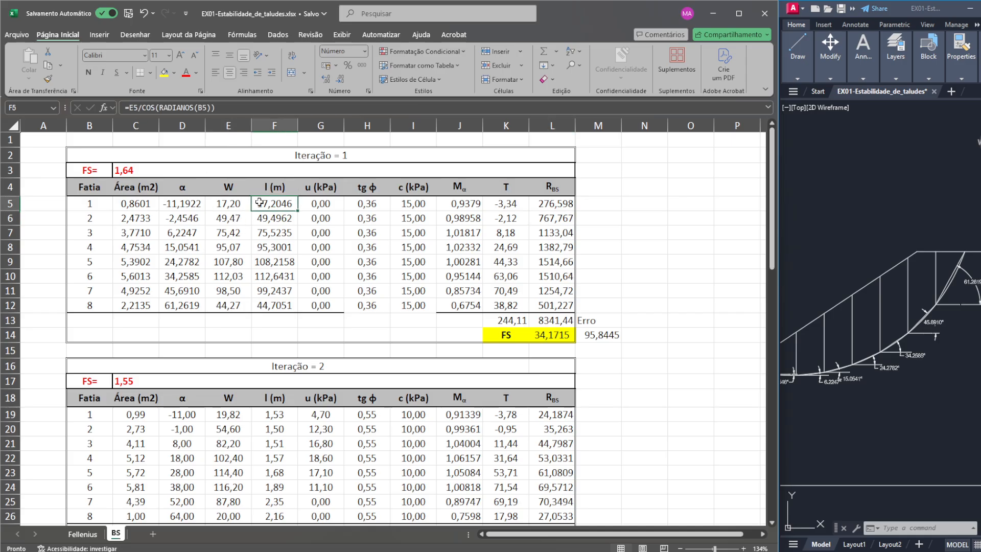
{"action": "left_click", "coordinate": [131, 108]}
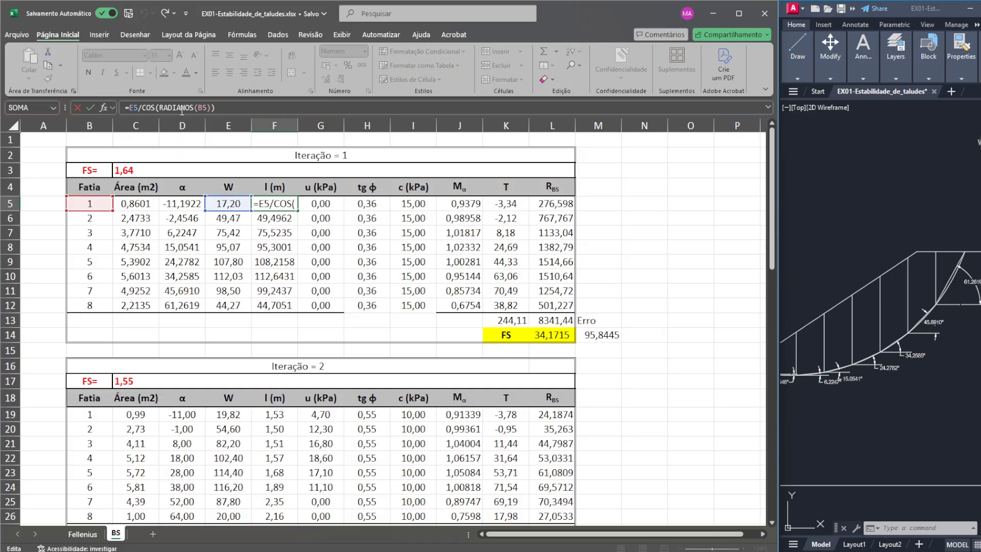
{"action": "key", "text": "Escape"}
{"action": "left_click_drag", "start_coordinate": [130, 109], "coordinate": [252, 111]}
{"action": "key", "text": "BackSpace"}
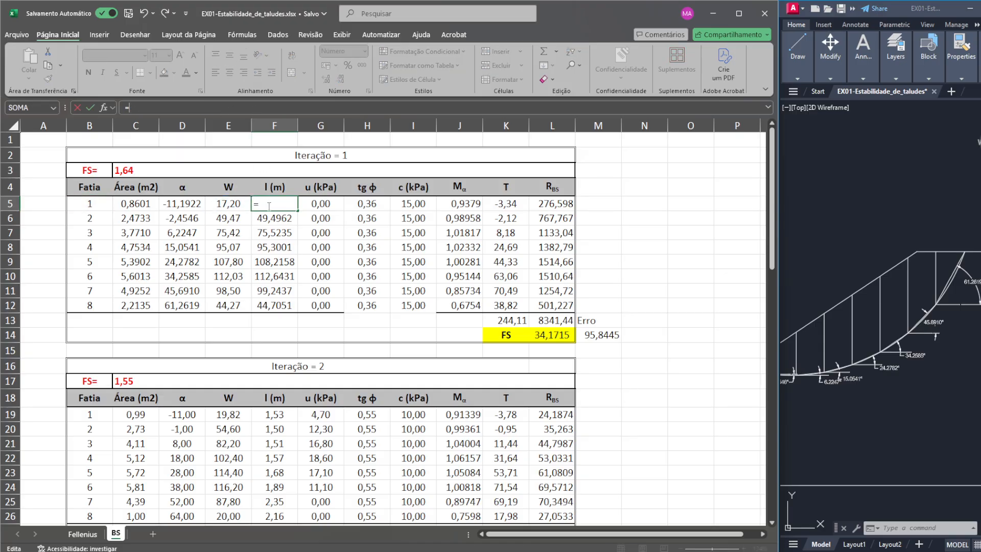
{"action": "left_click", "coordinate": [82, 534]}
{"action": "left_click", "coordinate": [356, 179]}
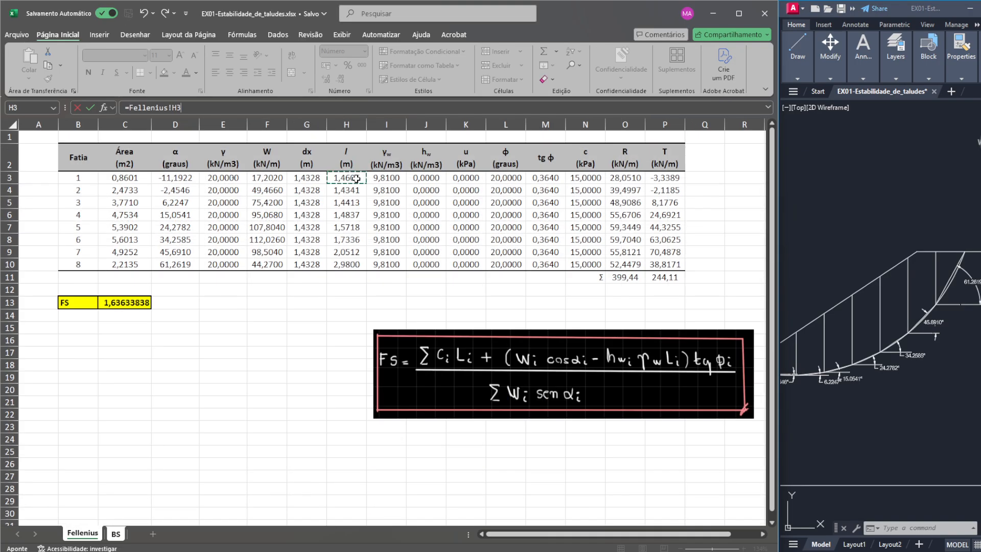
{"action": "key", "text": "Return"}
- Fill the l reference of Iteração 1 down to slice 8 and check the FS formula below the table
{"action": "left_click", "coordinate": [276, 203]}
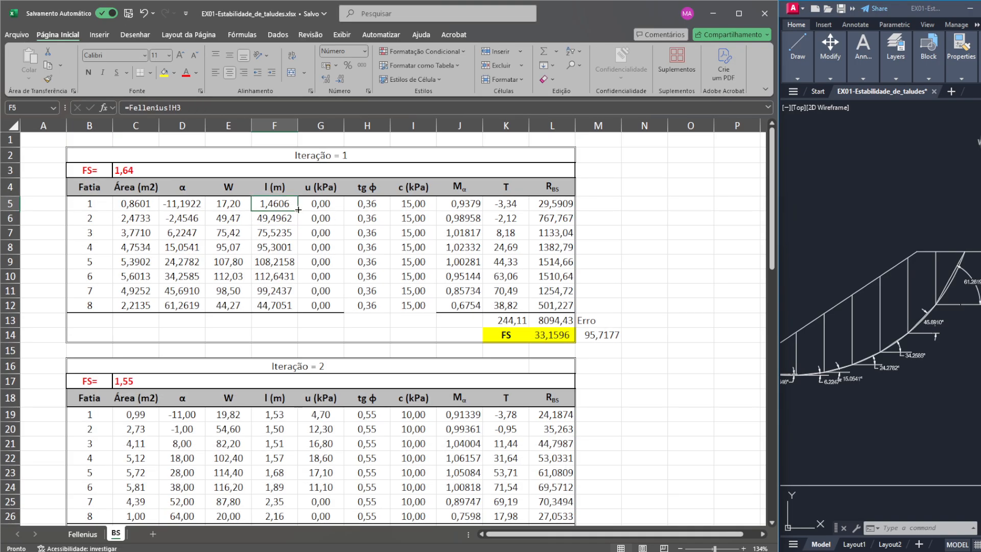
{"action": "left_click_drag", "start_coordinate": [298, 211], "coordinate": [288, 306]}
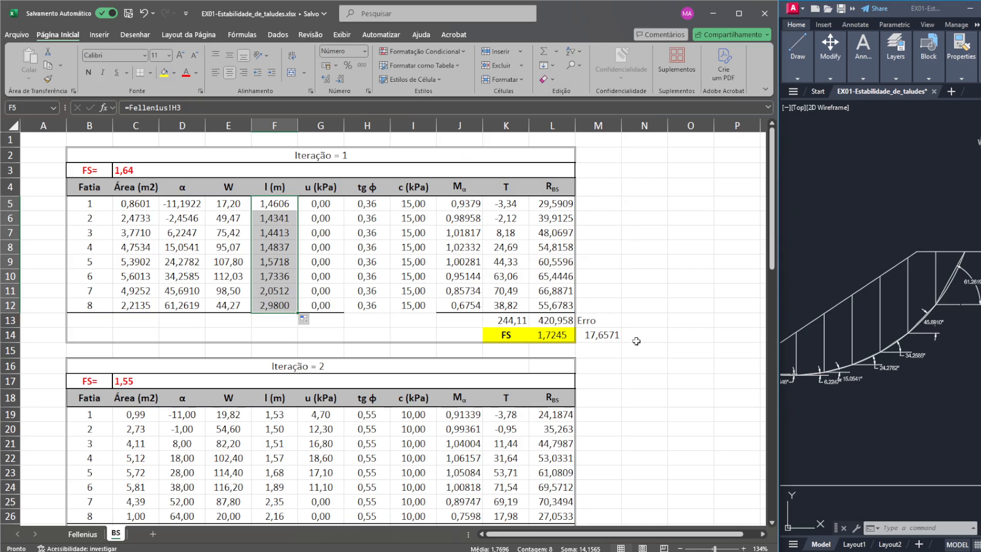
{"action": "left_click", "coordinate": [557, 335]}
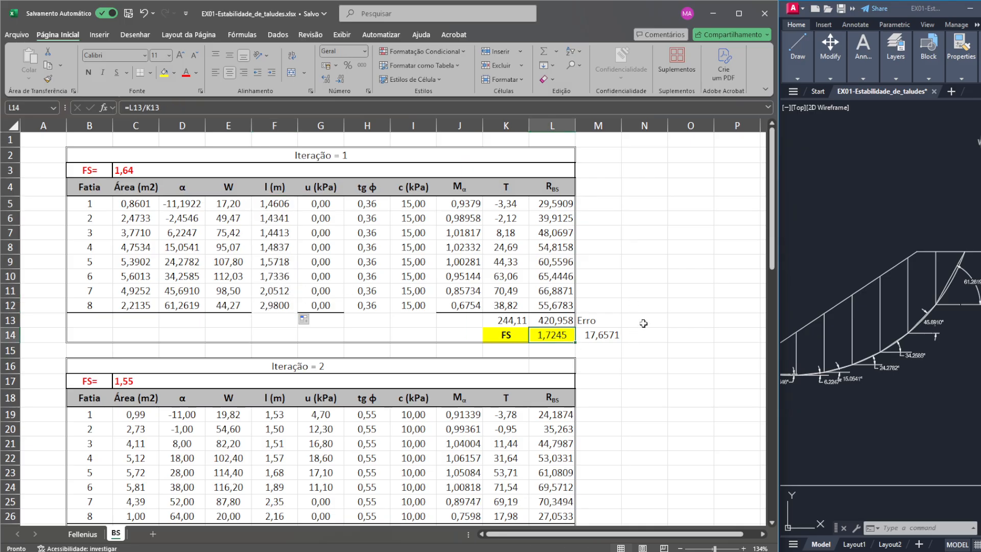
- Try to copy the Iteração 1 slice data from Área to c (C5:I12) over the slice data of Iteração 2 at C19
{"action": "scroll", "coordinate": [608, 319], "scroll_direction": "down", "scroll_amount": 2}
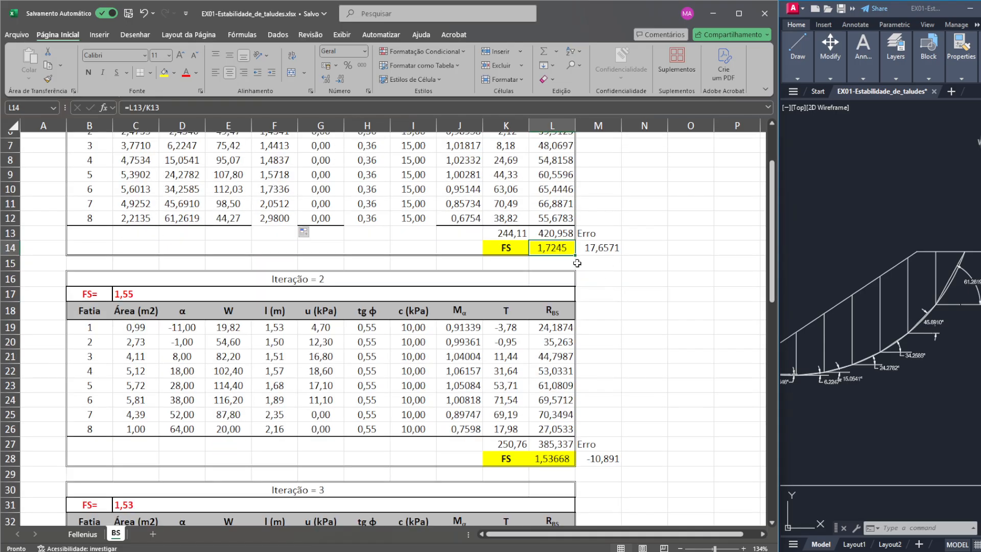
{"action": "scroll", "coordinate": [576, 263], "scroll_direction": "up", "scroll_amount": 1}
{"action": "left_click", "coordinate": [137, 160]}
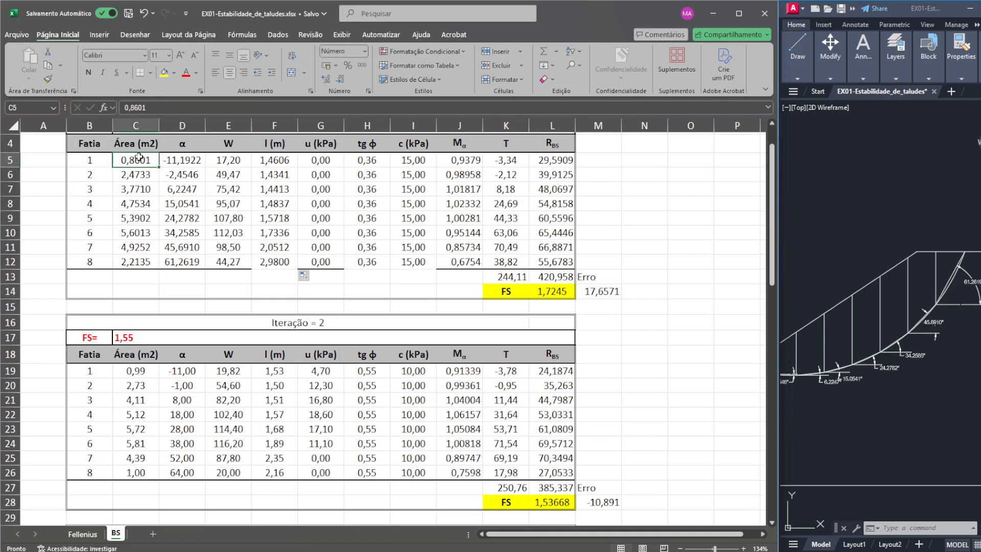
{"action": "left_click", "coordinate": [422, 261], "text": "shift"}
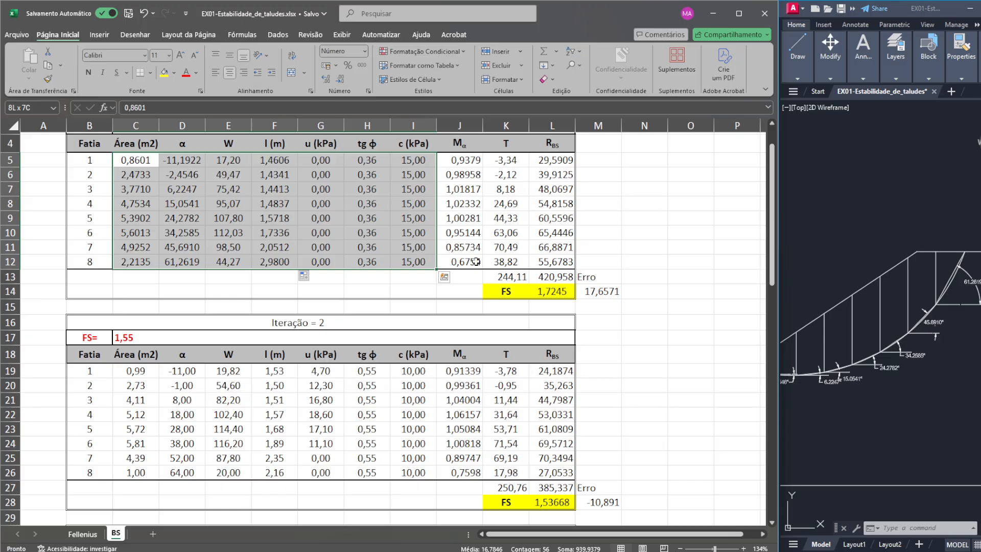
{"action": "key", "text": "ctrl+c"}
{"action": "left_click", "coordinate": [138, 371]}
{"action": "key", "text": "ctrl+v"}
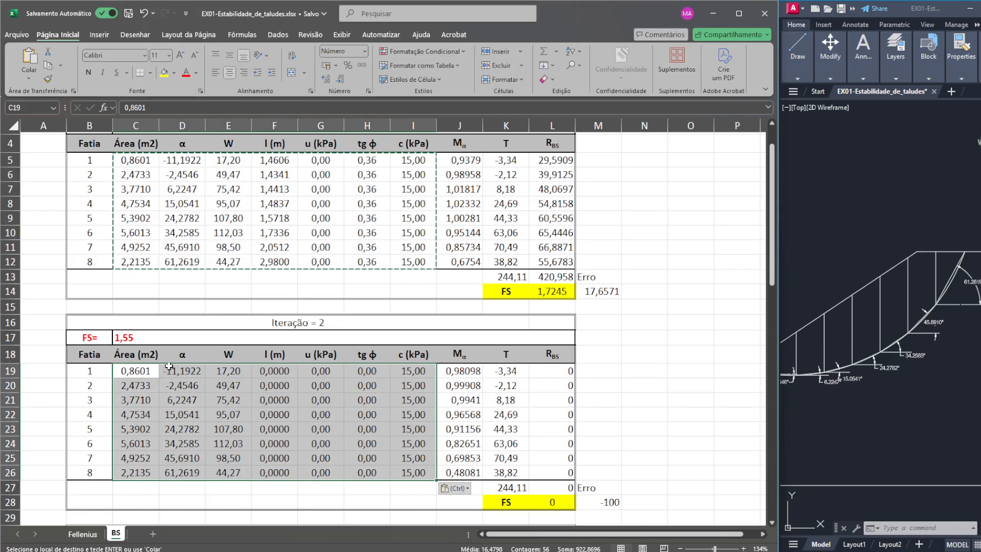
{"action": "key", "text": "ctrl+z"}
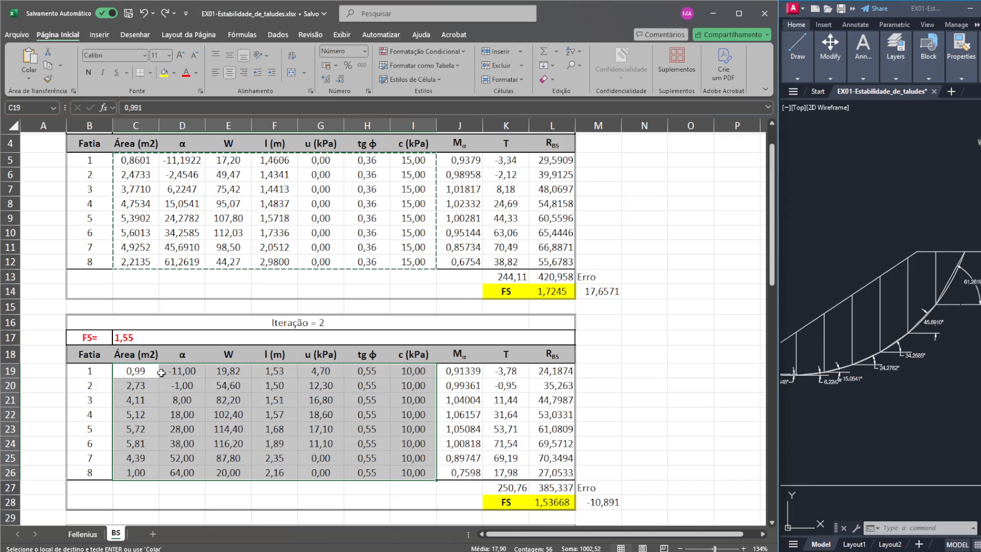
- Add a new sheet and paste the Iteração 1 slice data (C5:I12) at cell B2 with Paste Special
{"action": "scroll", "coordinate": [154, 307], "scroll_direction": "up", "scroll_amount": 1}
{"action": "left_click", "coordinate": [140, 204]}
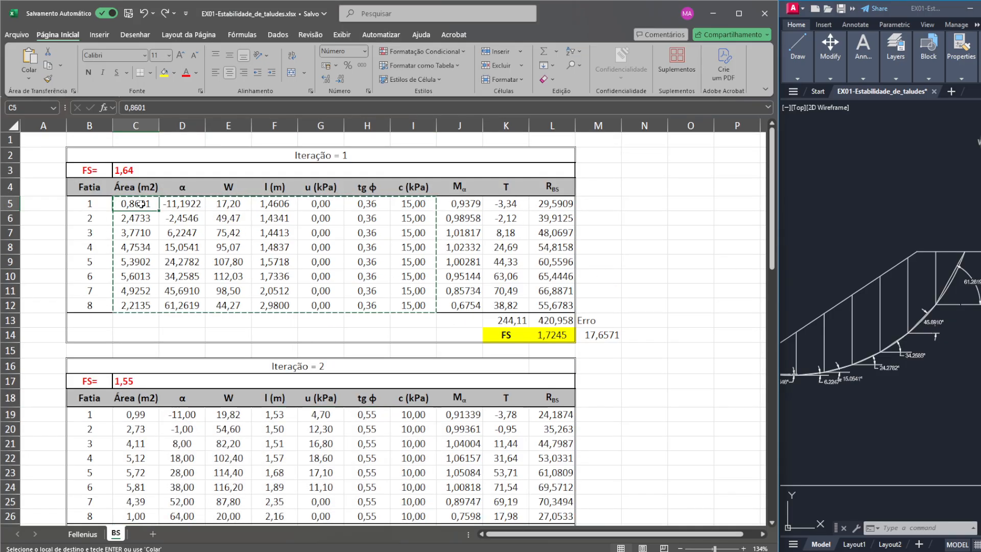
{"action": "left_click_drag", "start_coordinate": [141, 204], "coordinate": [429, 306]}
{"action": "left_click", "coordinate": [152, 533]}
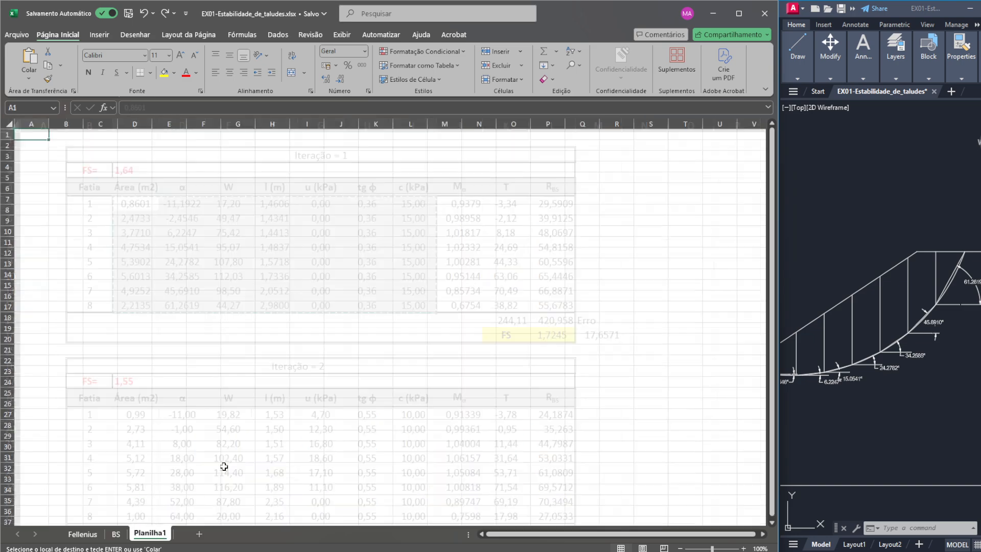
{"action": "left_click", "coordinate": [76, 145]}
{"action": "right_click", "coordinate": [74, 147]}
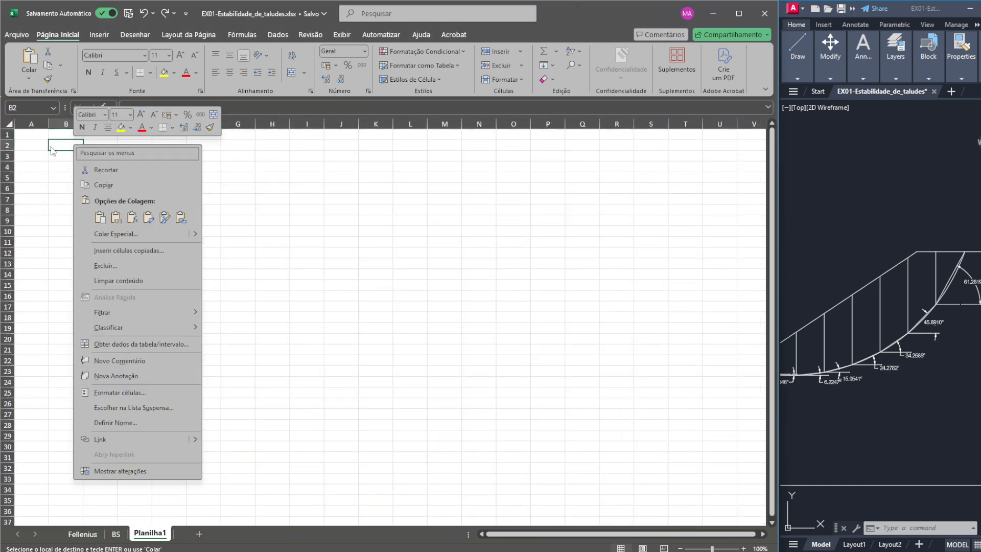
{"action": "mouse_move", "coordinate": [200, 236]}
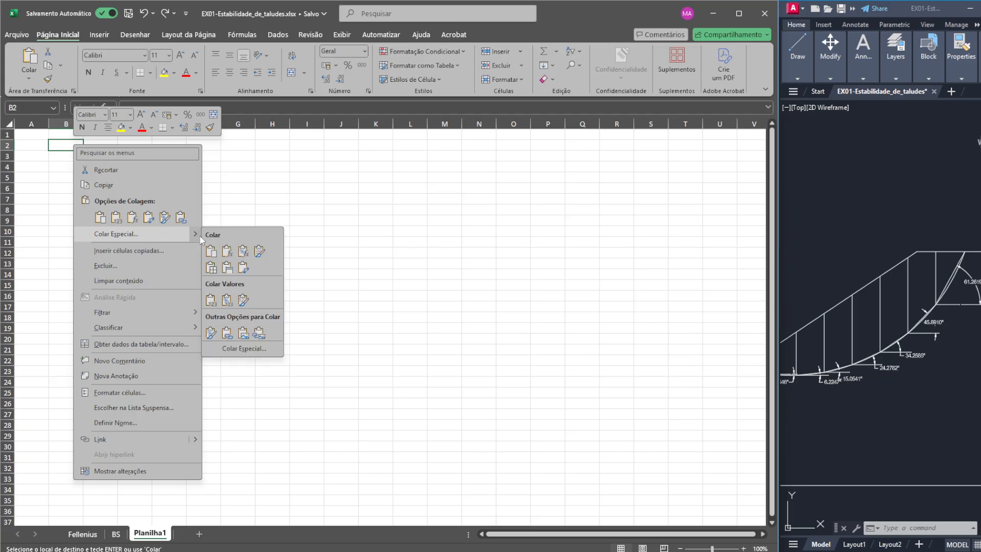
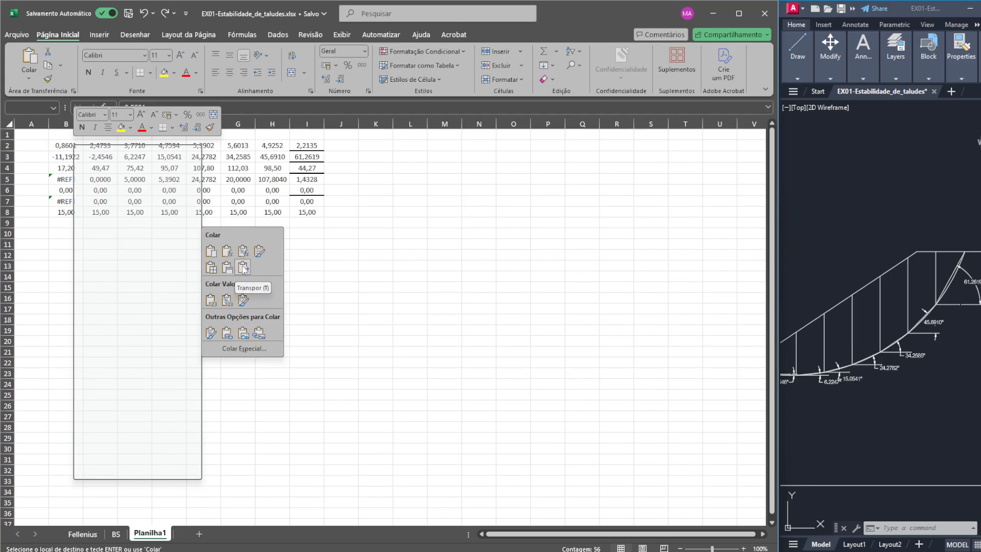
- Paste the slice data on Planilha1 as values with number formatting and copy the pasted block B2:H9
{"action": "left_click", "coordinate": [228, 301]}
{"action": "left_click", "coordinate": [316, 196]}
{"action": "left_click_drag", "start_coordinate": [278, 147], "coordinate": [73, 219]}
- Paste the copied slice values over the Área to c data of Iteração 2 on the BS sheet, starting at C19
{"action": "left_click", "coordinate": [116, 533]}
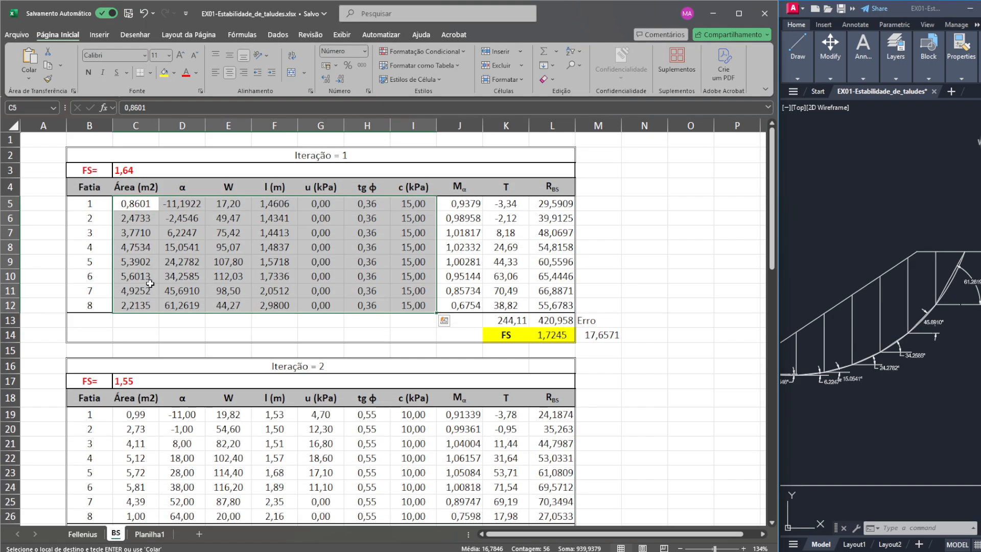
{"action": "left_click", "coordinate": [142, 414]}
{"action": "key", "text": "ctrl+v"}
{"action": "scroll", "coordinate": [475, 372], "scroll_direction": "down", "scroll_amount": 5}
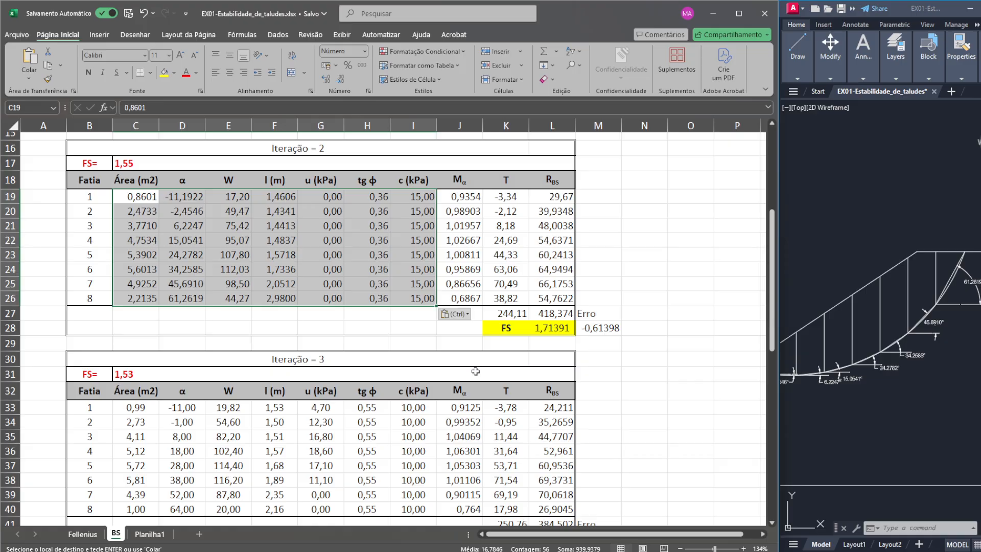
- Paste the same slice values into the Iteração 3 table at C33 and the Iteração 4 table at C46
{"action": "left_click", "coordinate": [135, 404]}
{"action": "key", "text": "ctrl+v"}
{"action": "scroll", "coordinate": [128, 450], "scroll_direction": "down", "scroll_amount": 3}
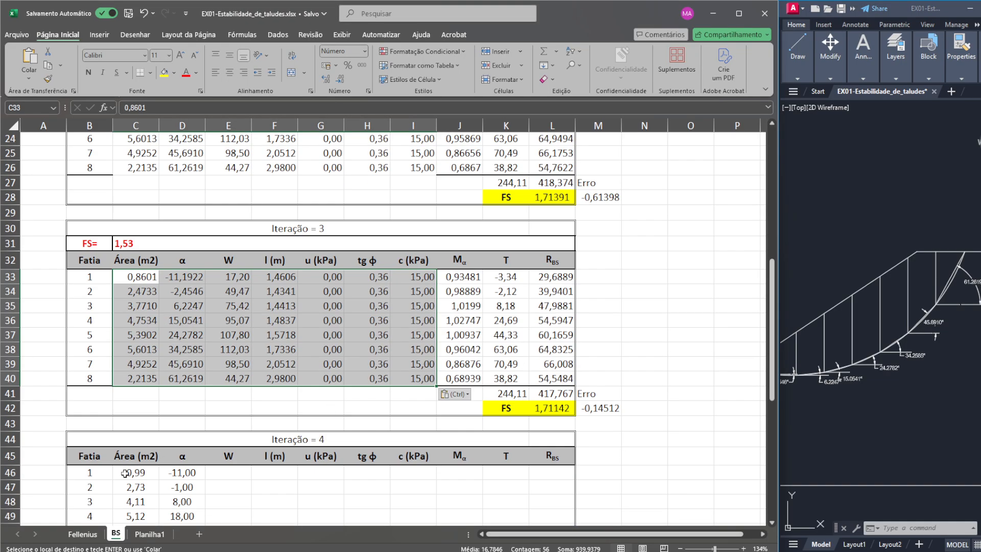
{"action": "left_click", "coordinate": [131, 474]}
{"action": "key", "text": "ctrl+v"}
{"action": "scroll", "coordinate": [252, 440], "scroll_direction": "up", "scroll_amount": 6}
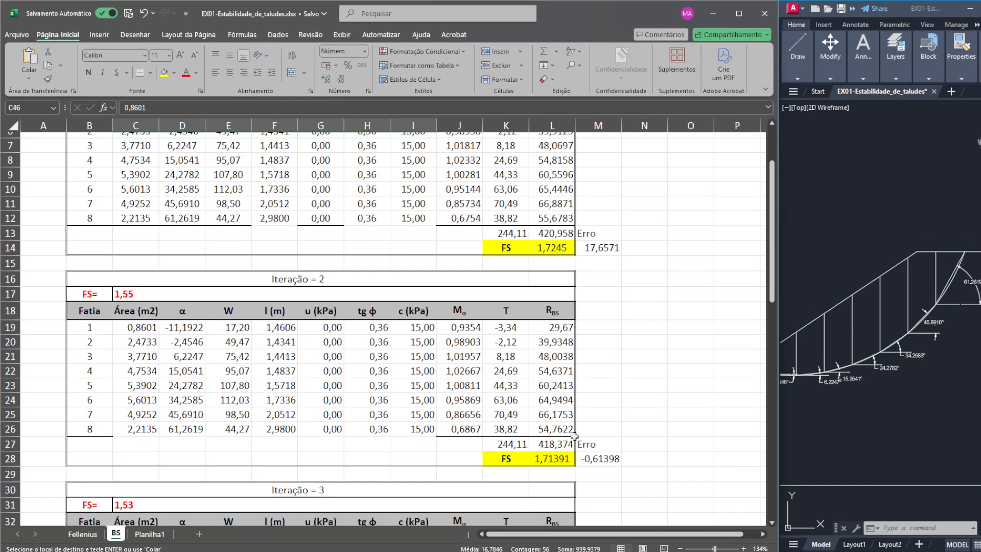
- Review the FS formulas of Iterações 1 to 3 and the R sum and Erro formulas of Iteração 3
{"action": "left_click", "coordinate": [561, 247]}
{"action": "scroll", "coordinate": [473, 332], "scroll_direction": "up", "scroll_amount": 1}
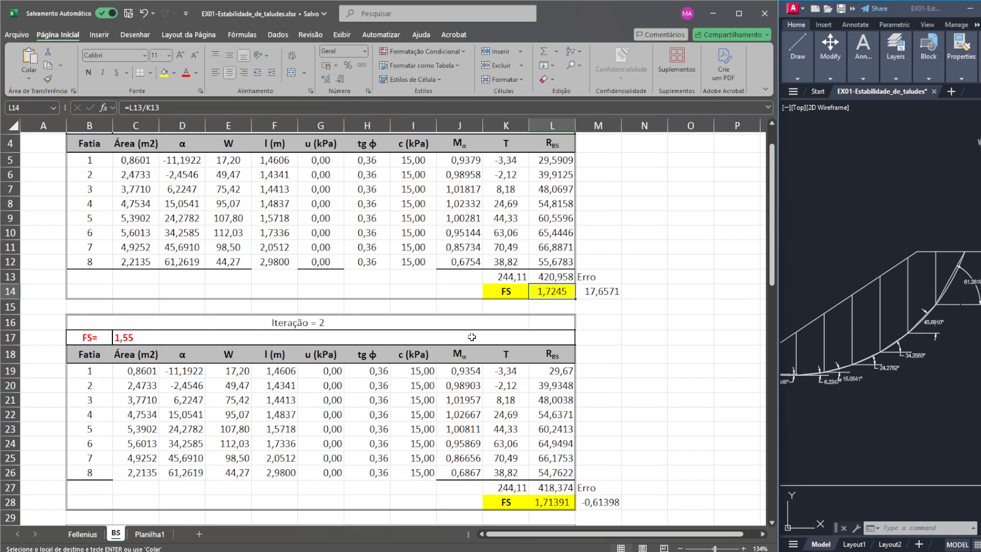
{"action": "scroll", "coordinate": [471, 336], "scroll_direction": "down", "scroll_amount": 1}
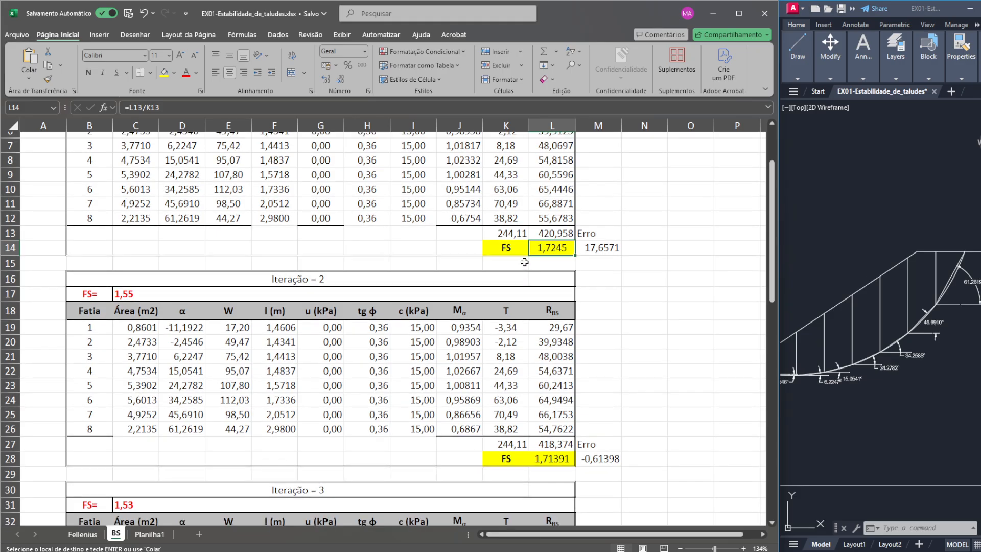
{"action": "left_click", "coordinate": [554, 457]}
{"action": "scroll", "coordinate": [572, 450], "scroll_direction": "down", "scroll_amount": 5}
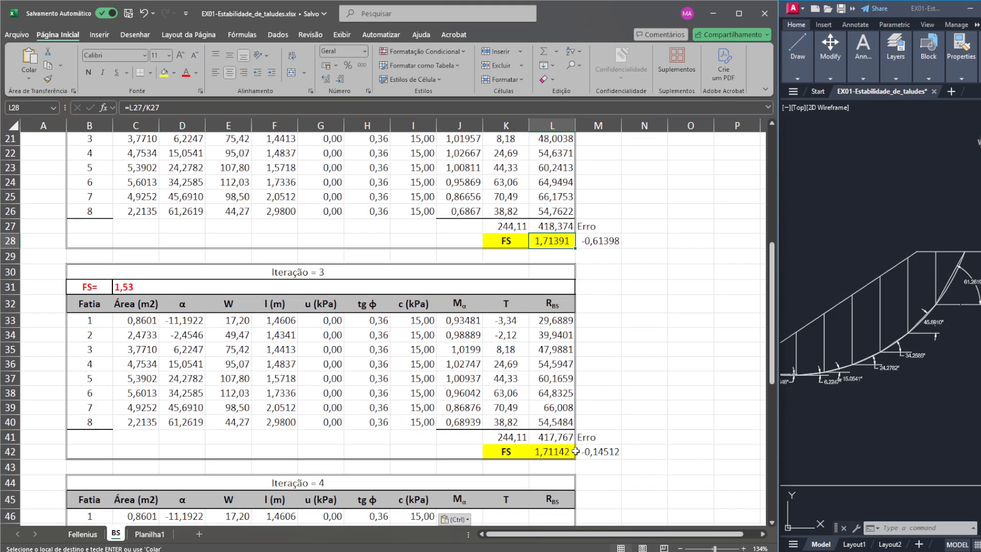
{"action": "left_click", "coordinate": [573, 451]}
{"action": "scroll", "coordinate": [606, 347], "scroll_direction": "down", "scroll_amount": 2}
{"action": "scroll", "coordinate": [605, 348], "scroll_direction": "up", "scroll_amount": 4}
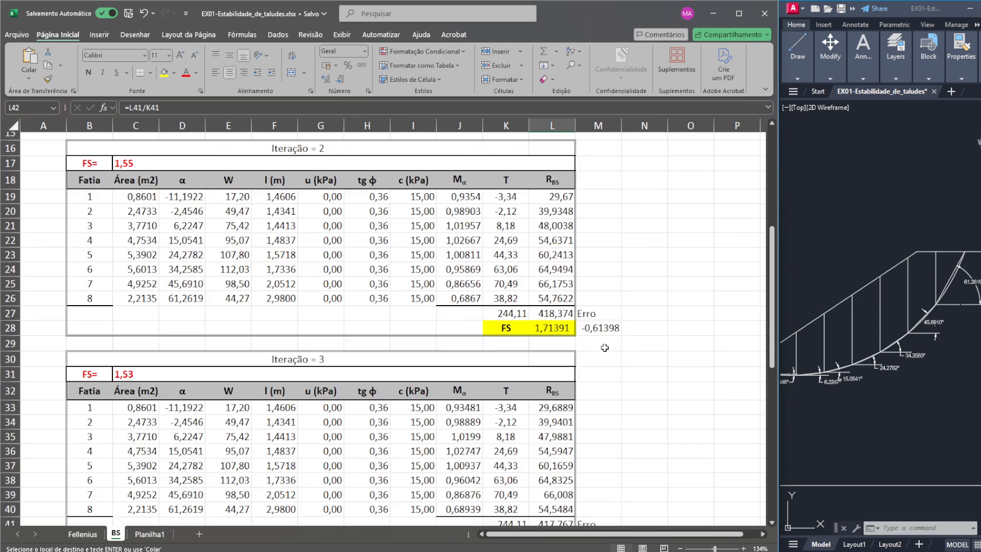
{"action": "scroll", "coordinate": [604, 347], "scroll_direction": "up", "scroll_amount": 5}
{"action": "scroll", "coordinate": [516, 414], "scroll_direction": "down", "scroll_amount": 8}
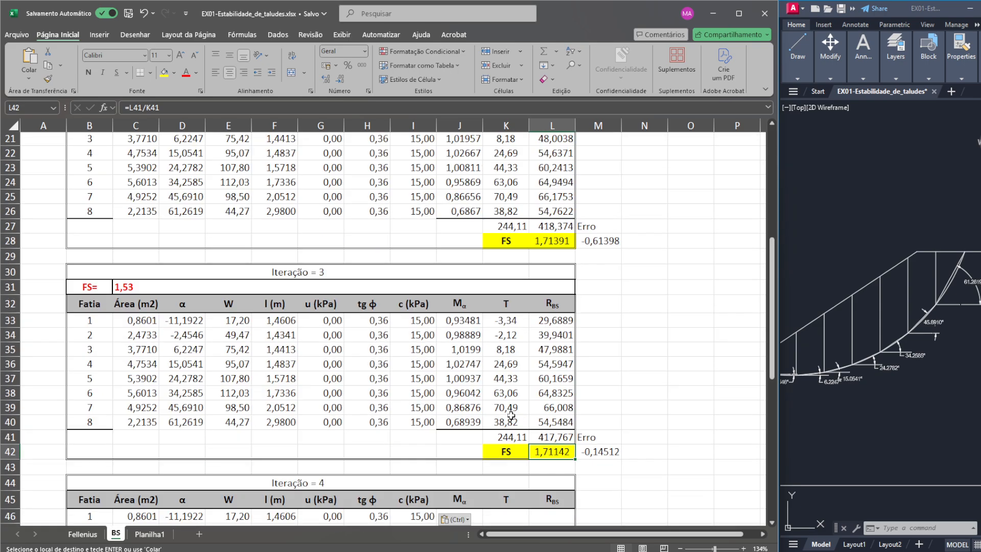
{"action": "left_click", "coordinate": [557, 394]}
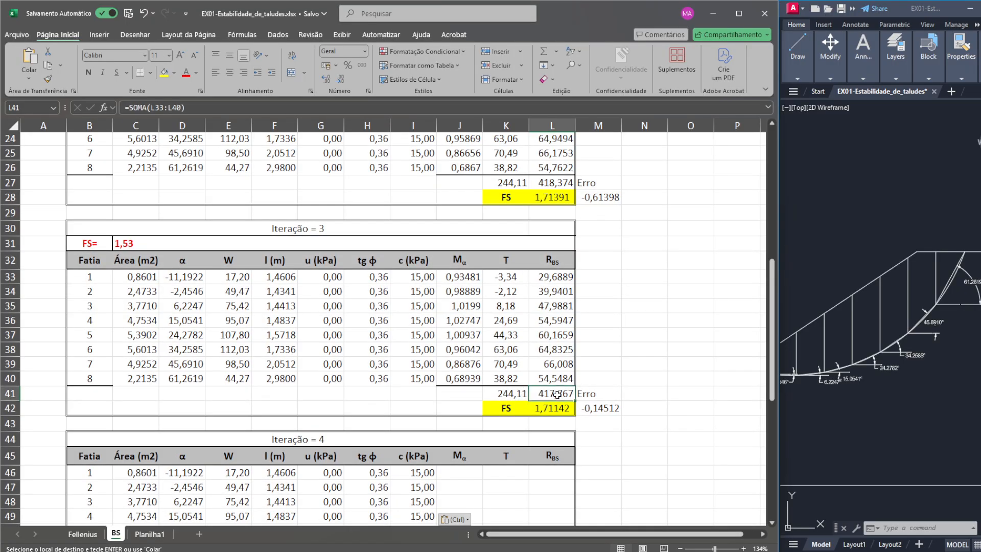
{"action": "left_click", "coordinate": [567, 410]}
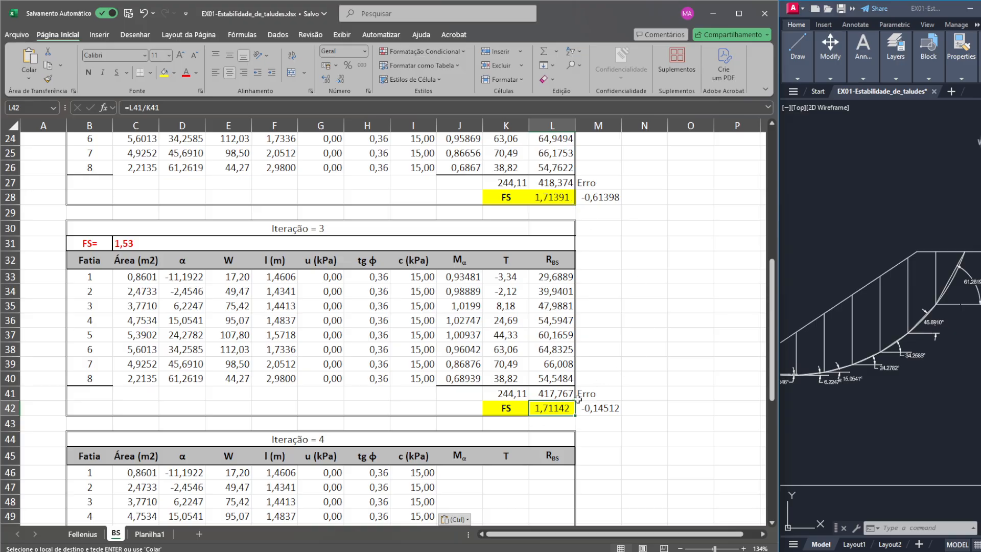
{"action": "scroll", "coordinate": [577, 399], "scroll_direction": "down", "scroll_amount": 1}
{"action": "left_click", "coordinate": [605, 365]}
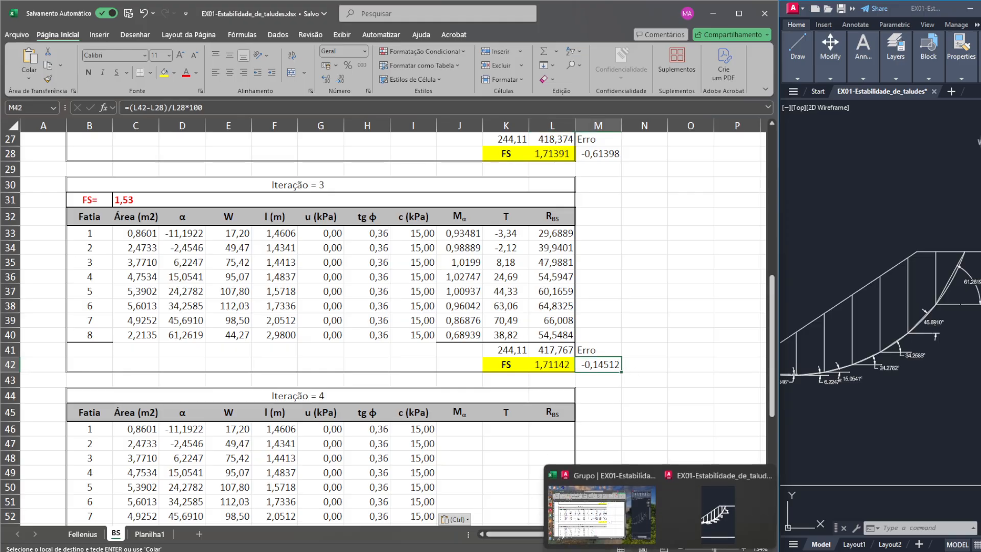
- Switch to Slide2 Interpret, close the slice data, and display the Bishop simplified result with its FS label in view
{"action": "mouse_move", "coordinate": [707, 551]}
{"action": "left_click", "coordinate": [723, 532]}
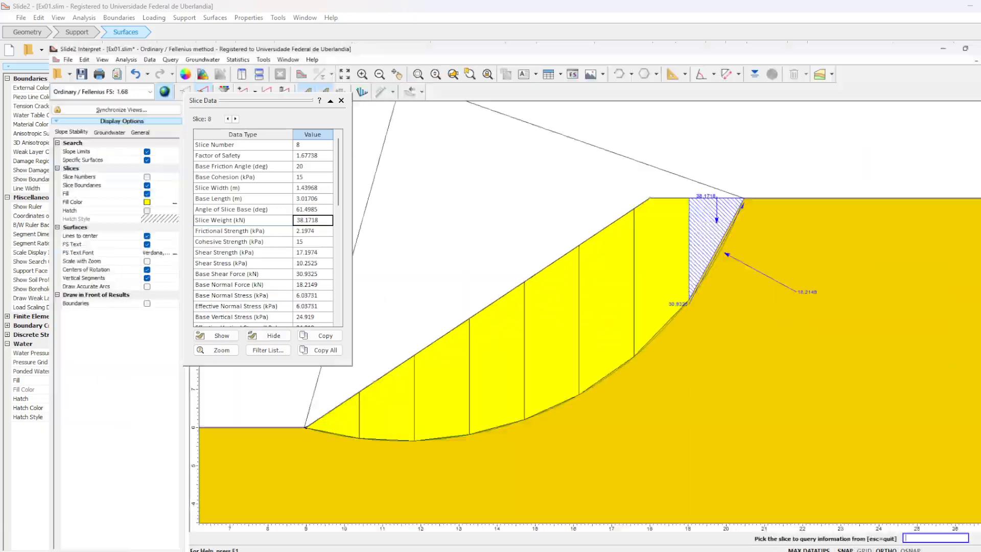
{"action": "left_click", "coordinate": [342, 101]}
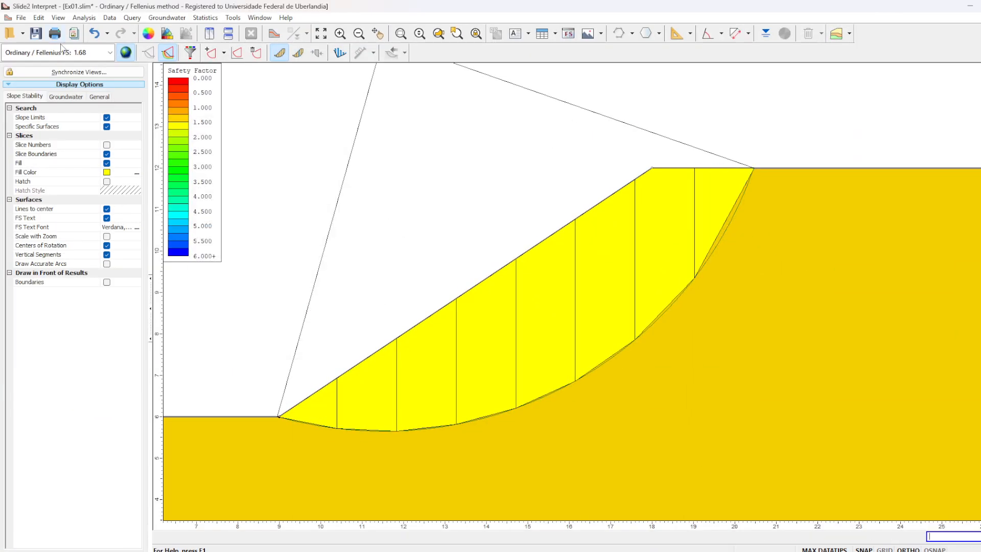
{"action": "left_click", "coordinate": [110, 52]}
{"action": "left_click", "coordinate": [82, 74]}
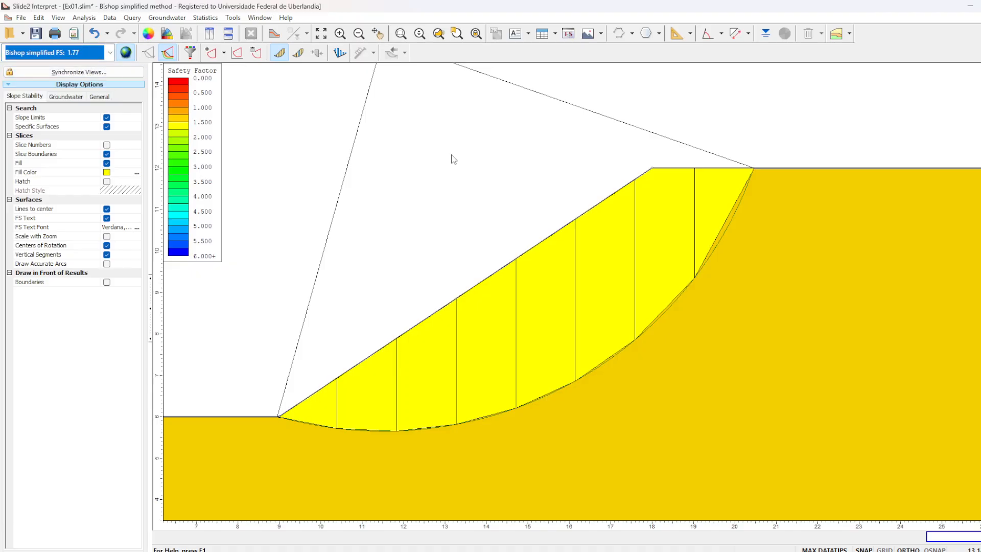
{"action": "scroll", "coordinate": [526, 221], "scroll_direction": "down", "scroll_amount": 3}
{"action": "left_click_drag", "start_coordinate": [590, 215], "coordinate": [632, 240]}
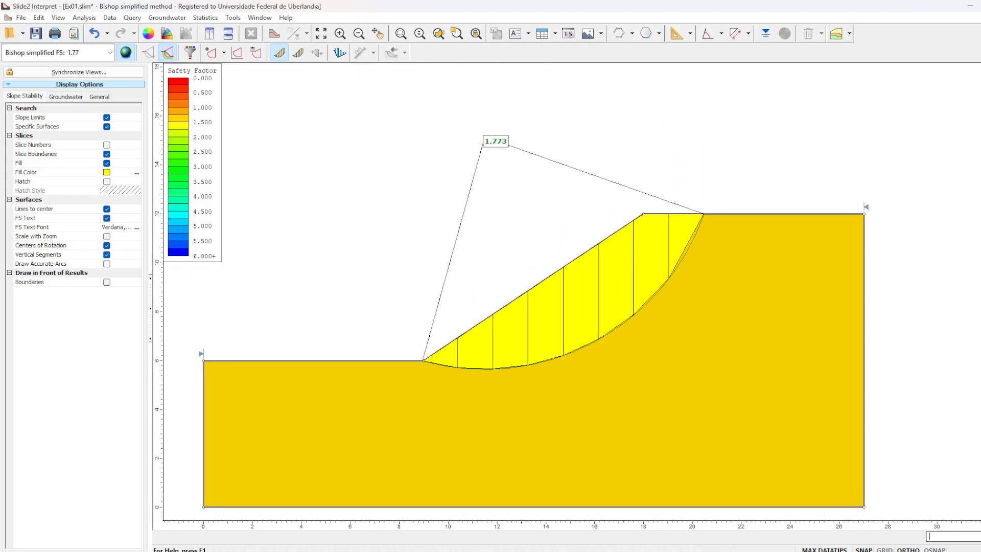
- Switch back to the Excel workbook and compare the Iteração 3 FS with the Slide2 Bishop simplified result
{"action": "mouse_move", "coordinate": [683, 551]}
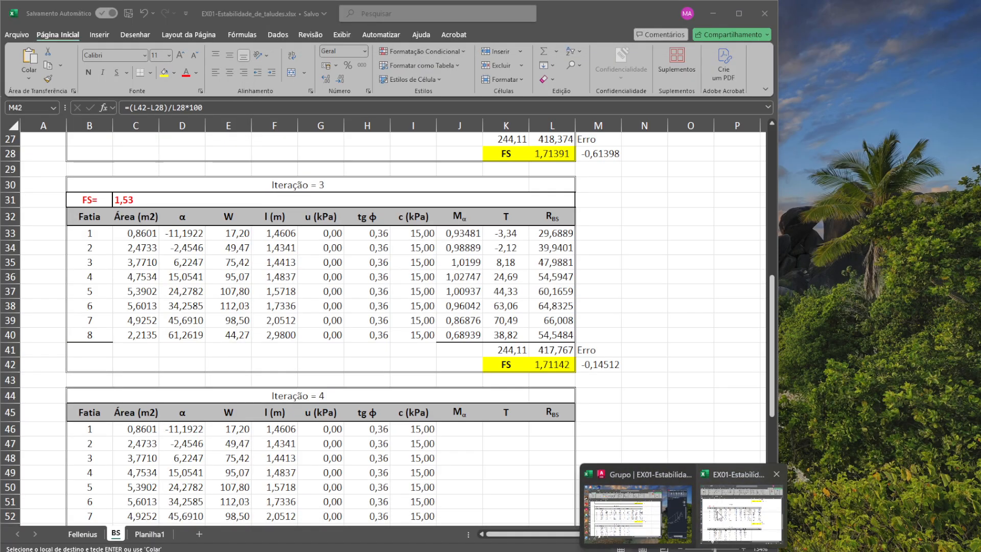
{"action": "left_click", "coordinate": [747, 516]}
{"action": "left_click", "coordinate": [537, 366]}
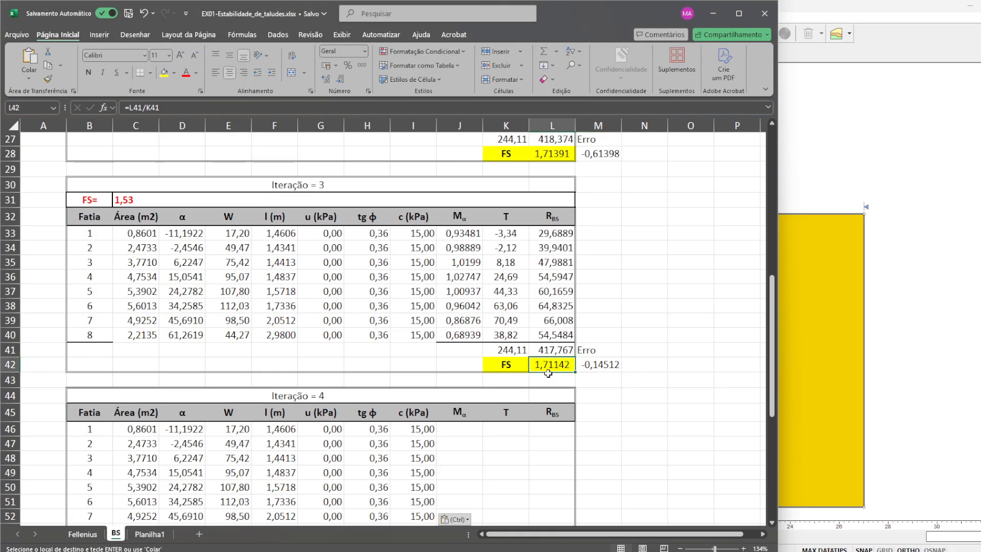
{"action": "scroll", "coordinate": [548, 374], "scroll_direction": "up", "scroll_amount": 3}
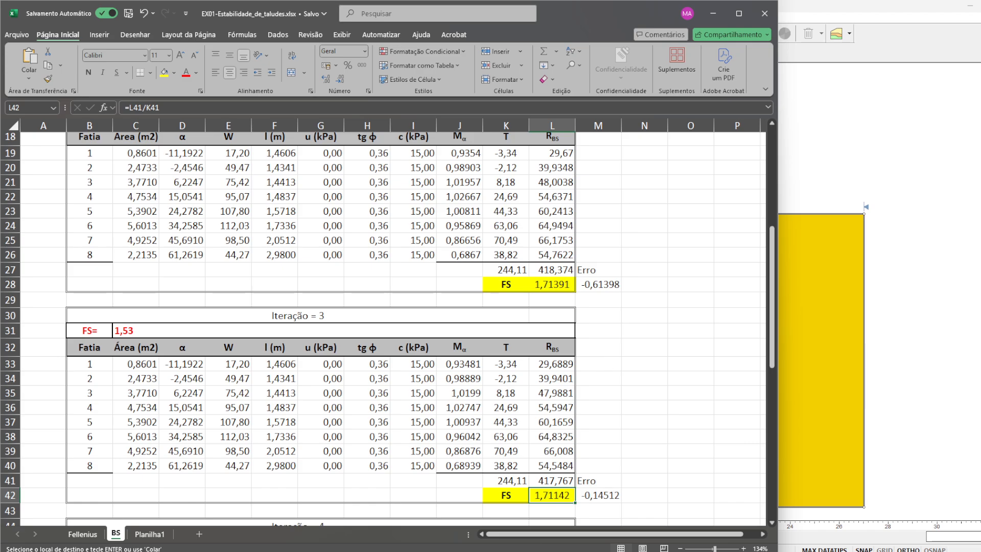
- Check the T, c, α and Área inputs of the slices on the Fellenius sheet
{"action": "left_click", "coordinate": [82, 534]}
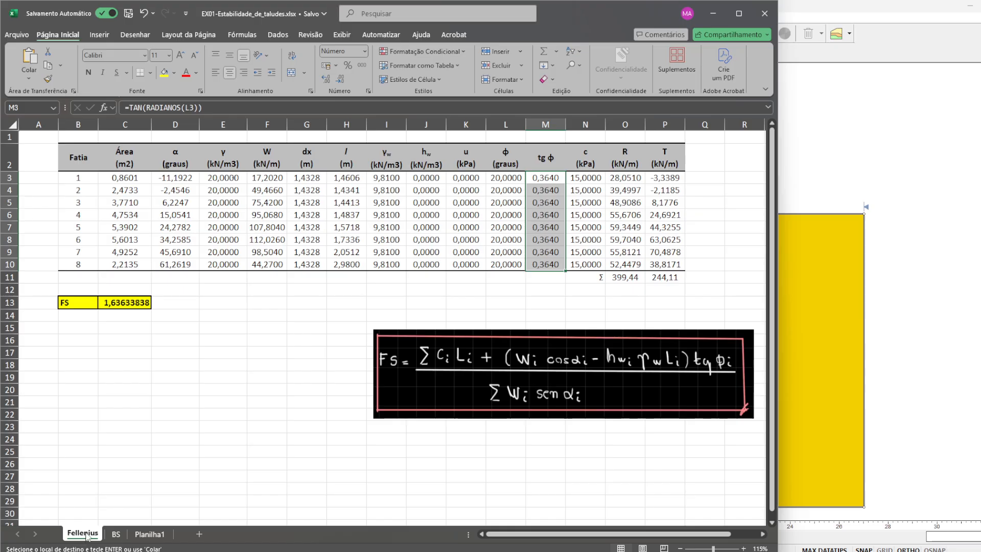
{"action": "left_click", "coordinate": [682, 230]}
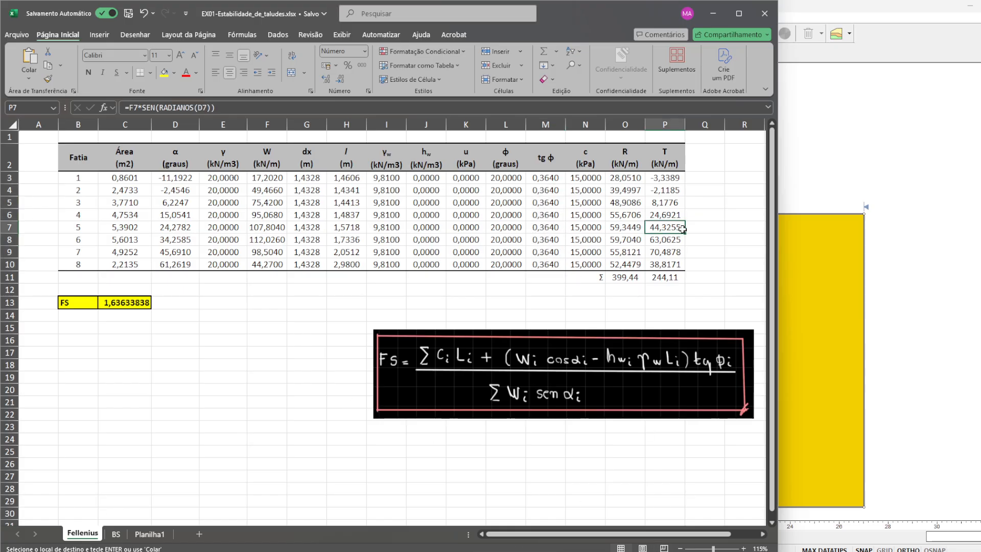
{"action": "left_click", "coordinate": [587, 177]}
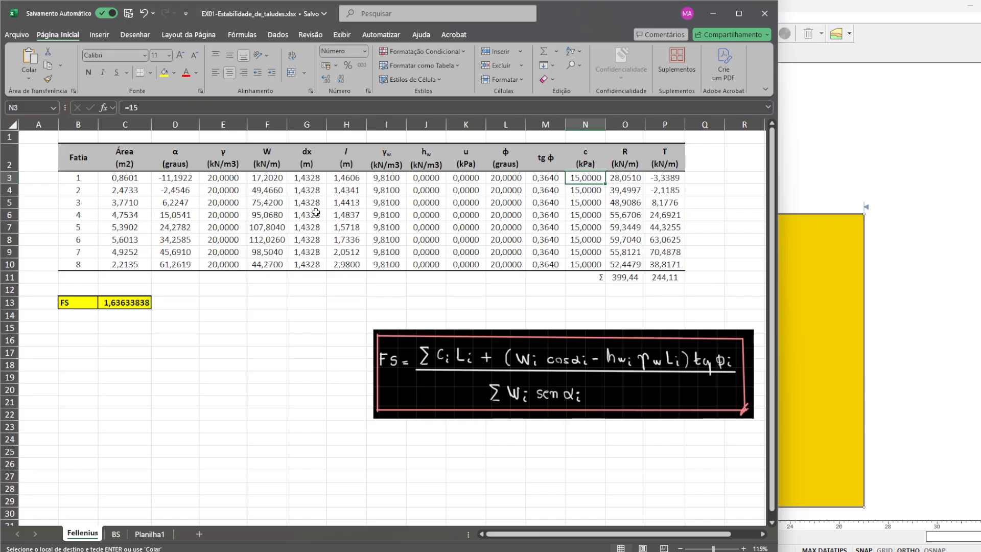
{"action": "left_click", "coordinate": [167, 180]}
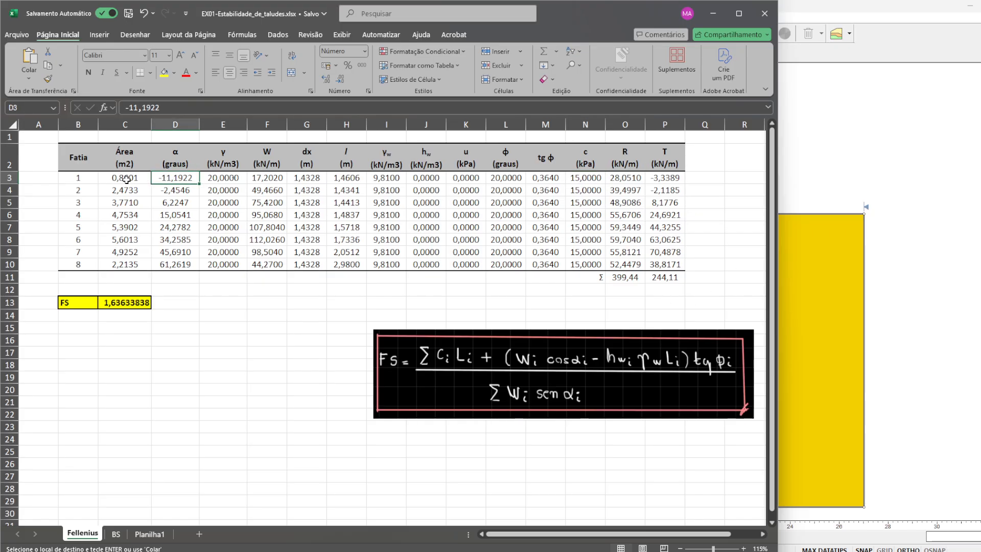
{"action": "left_click", "coordinate": [126, 179]}
{"action": "scroll", "coordinate": [129, 202], "scroll_direction": "up", "scroll_amount": 2, "text": "ctrl"}
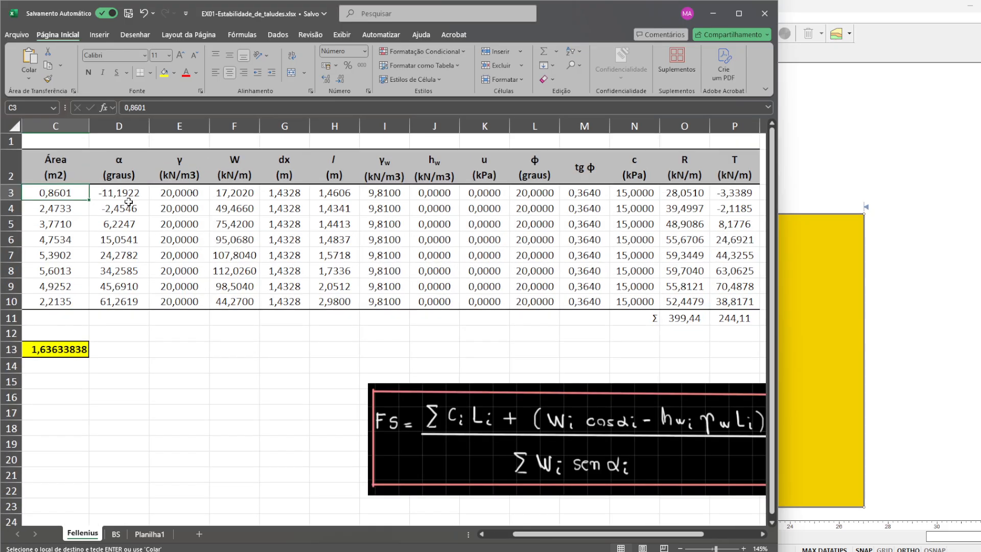
{"action": "scroll", "coordinate": [508, 537], "scroll_direction": "left", "scroll_amount": 2}
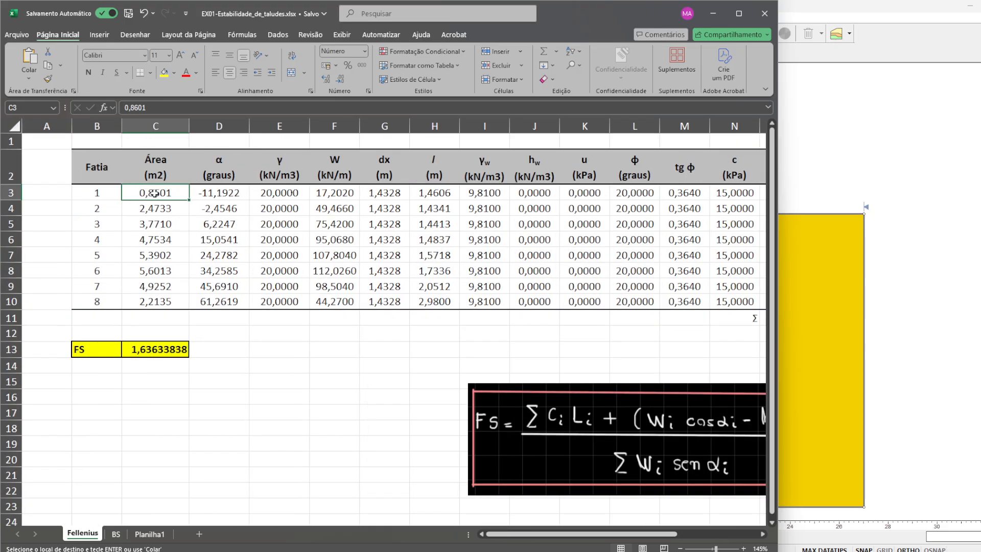
- Switch to Slide2 Interpret and query slice 1, checking its slice width and slice weight
{"action": "mouse_move", "coordinate": [636, 551]}
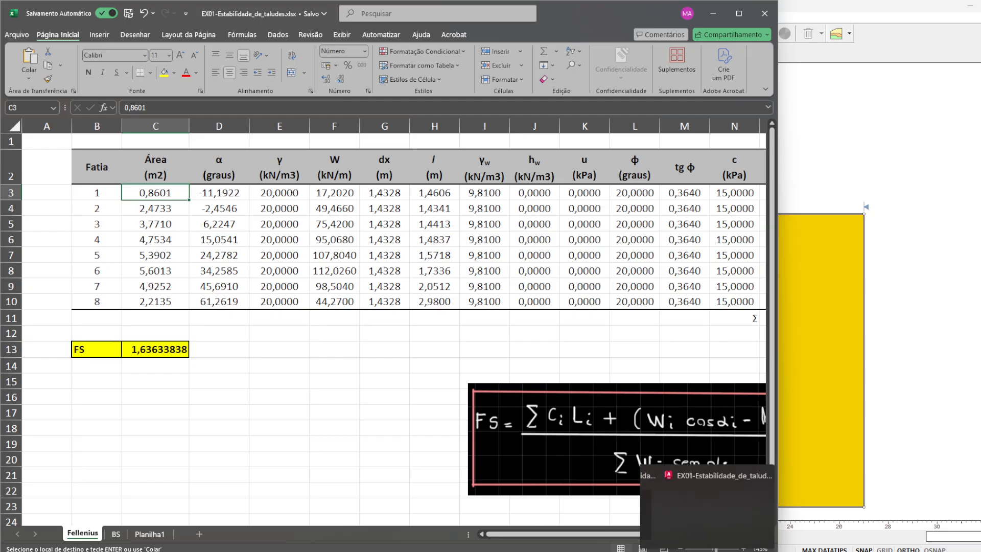
{"action": "left_click", "coordinate": [732, 551]}
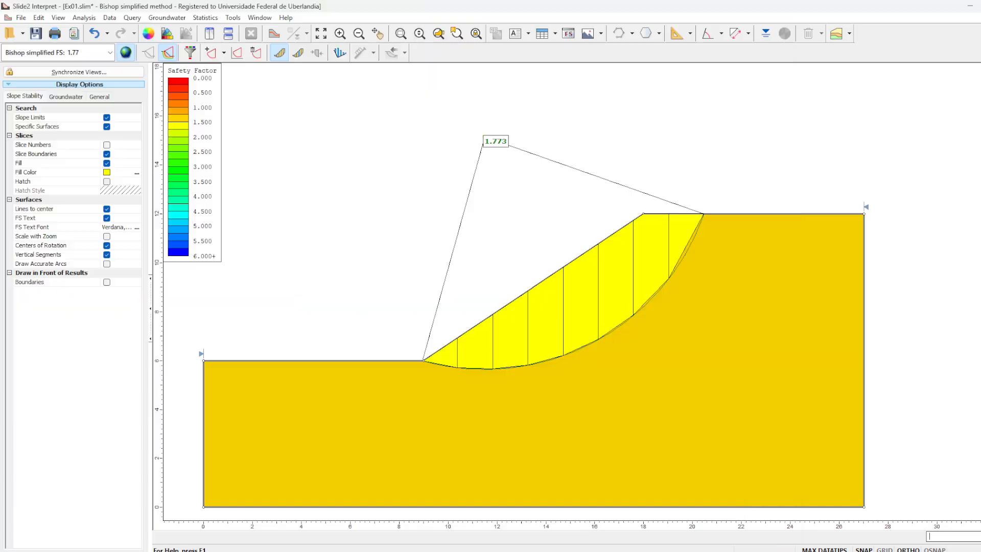
{"action": "left_click", "coordinate": [298, 53]}
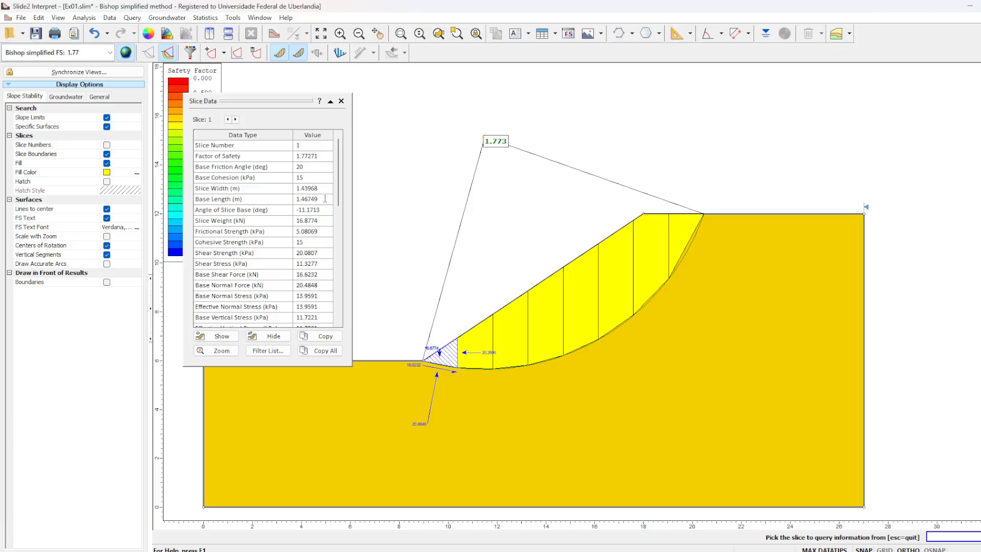
{"action": "left_click", "coordinate": [327, 187]}
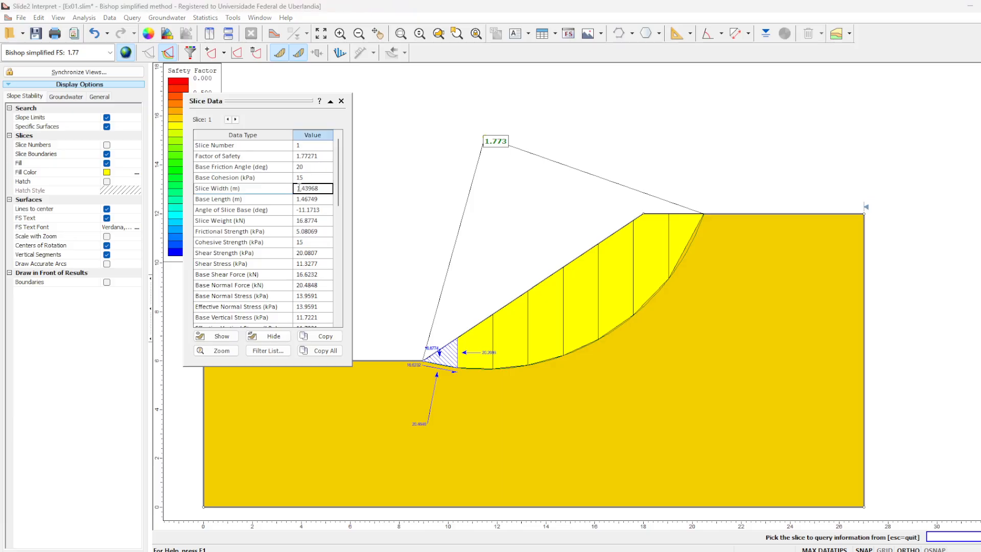
{"action": "left_click", "coordinate": [323, 221]}
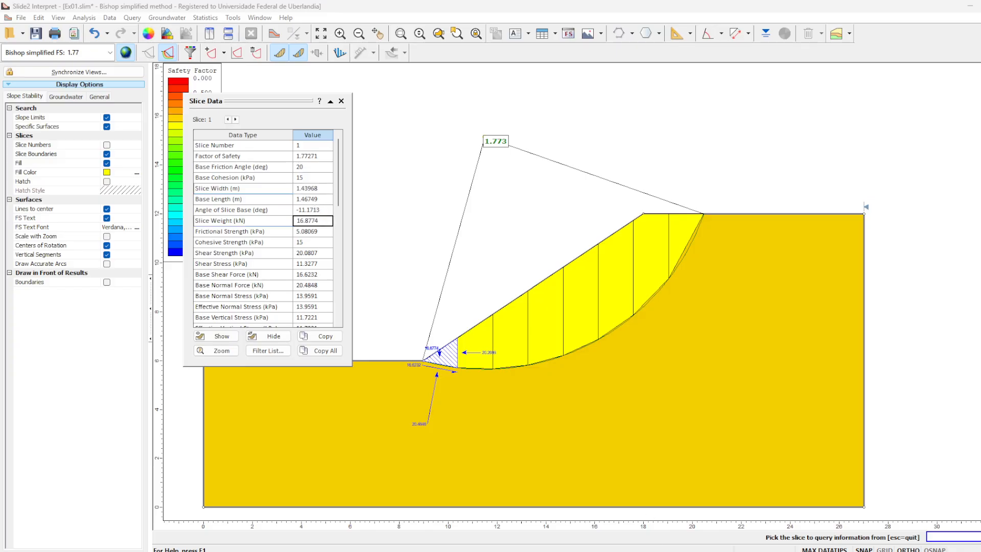
- Compare the W values of slices 1 and 2 on the Fellenius sheet with the slice weights in Slide2 Interpret
{"action": "key", "text": "alt+Tab"}
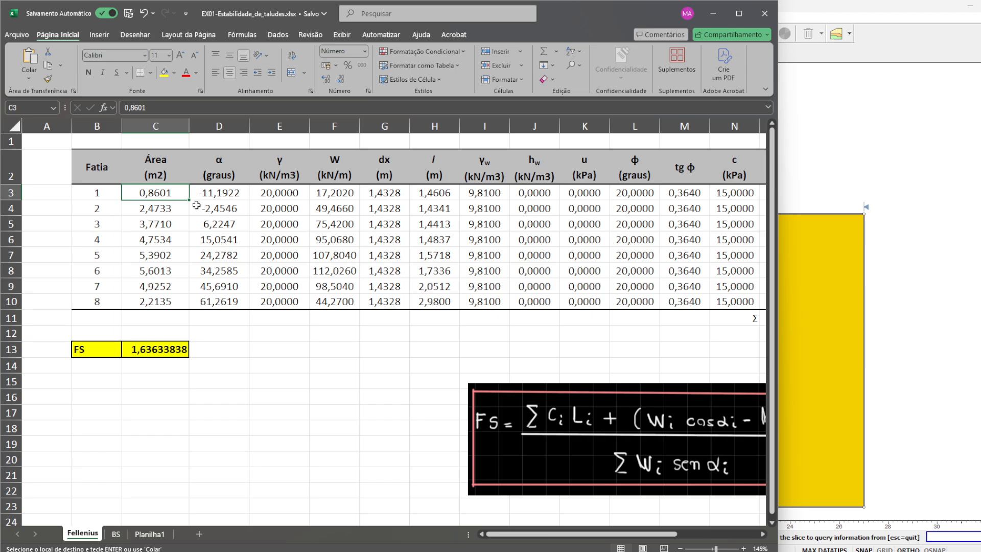
{"action": "left_click", "coordinate": [330, 194]}
{"action": "key", "text": "alt+Tab"}
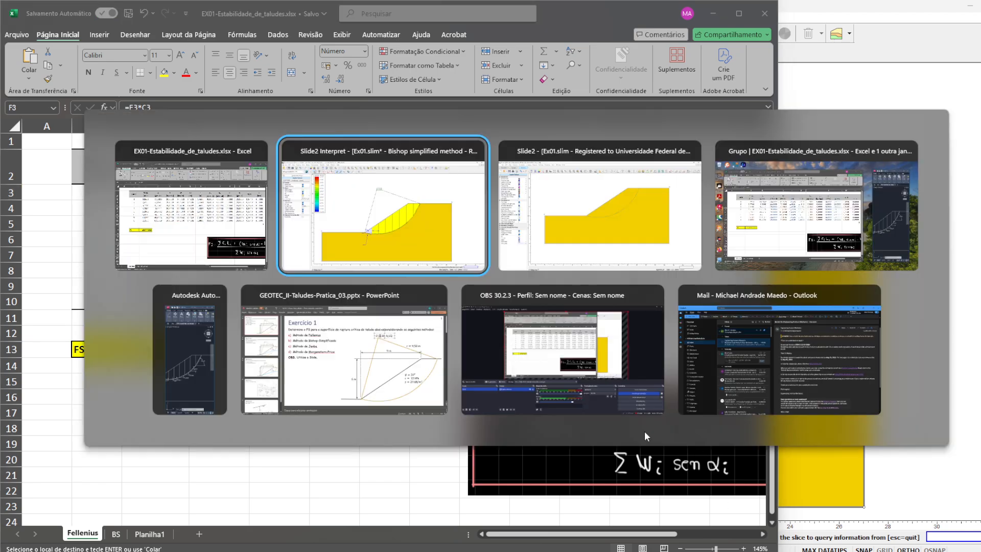
{"action": "left_click", "coordinate": [483, 341]}
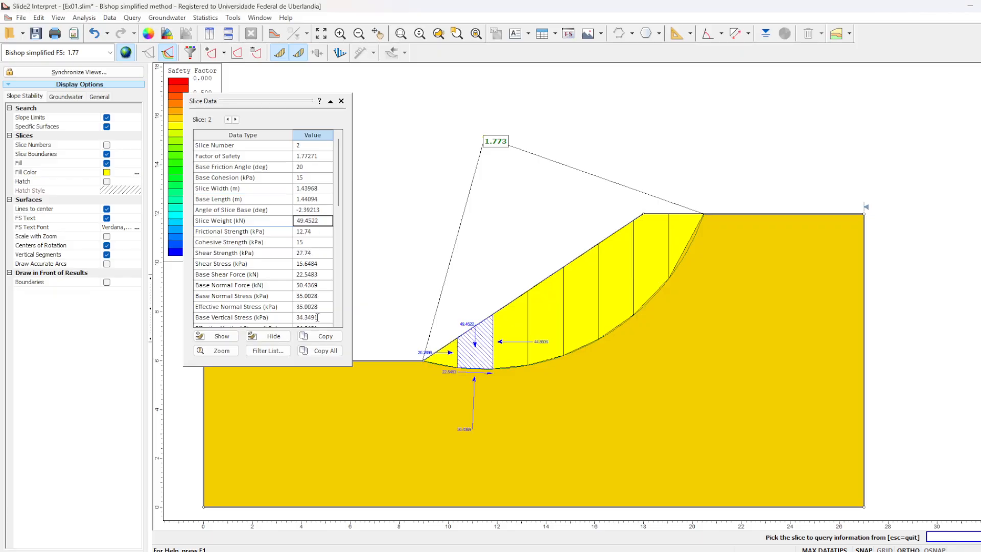
{"action": "key", "text": "alt+Tab"}
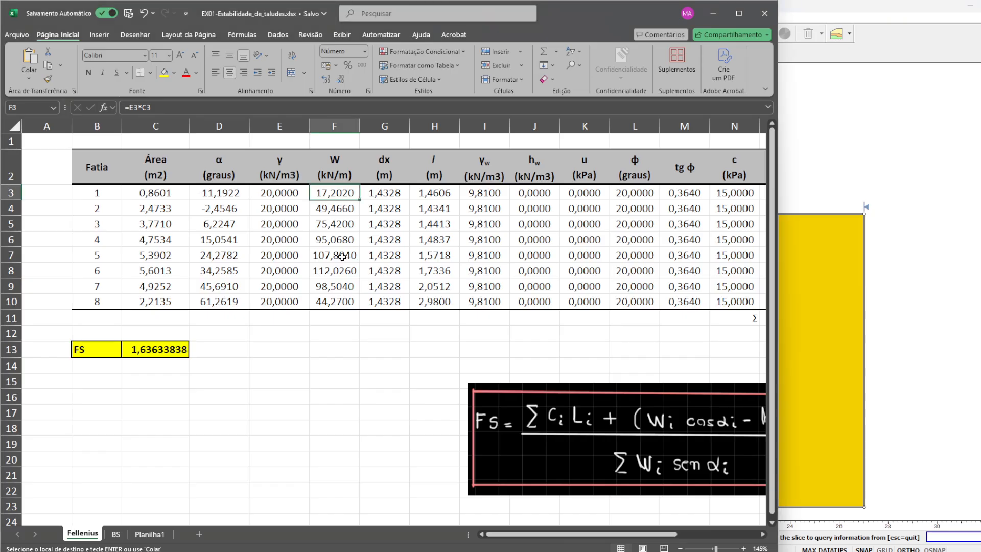
{"action": "left_click", "coordinate": [334, 211]}
{"action": "key", "text": "alt+Tab"}
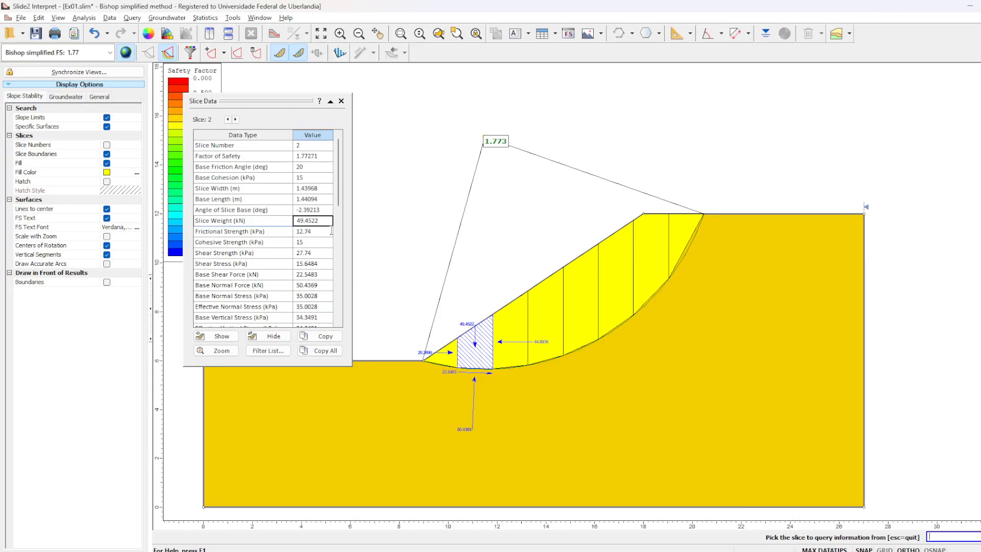
- Query slice 3 in Slide2 Interpret and compare its slice weight with its W value on the Fellenius sheet
{"action": "left_click", "coordinate": [519, 330]}
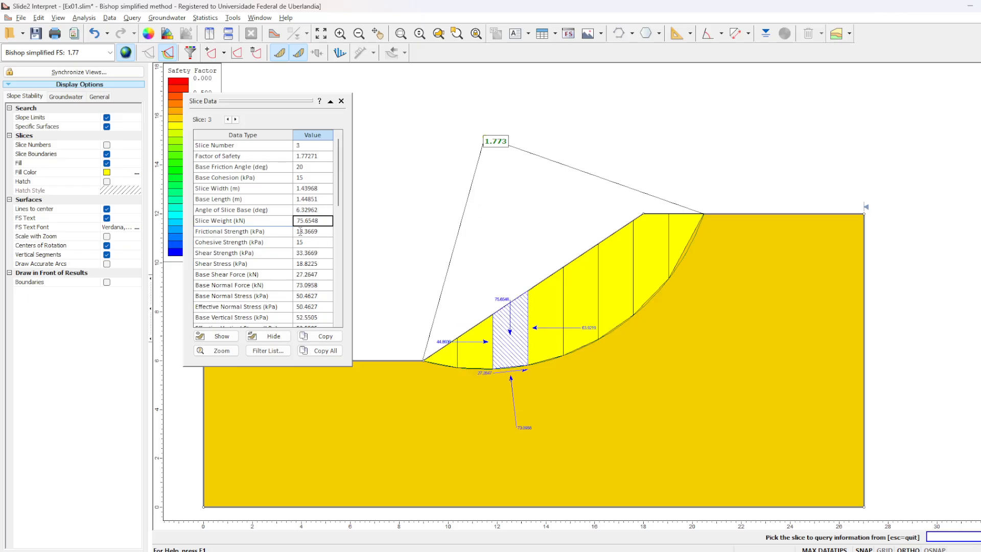
{"action": "key", "text": "alt+Tab"}
{"action": "left_click", "coordinate": [339, 220]}
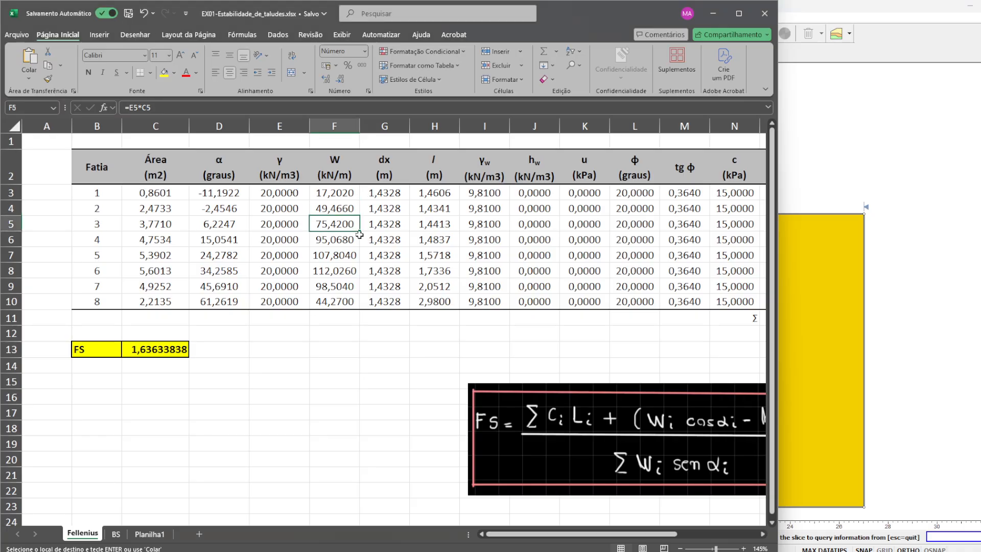
{"action": "key", "text": "alt+Tab"}
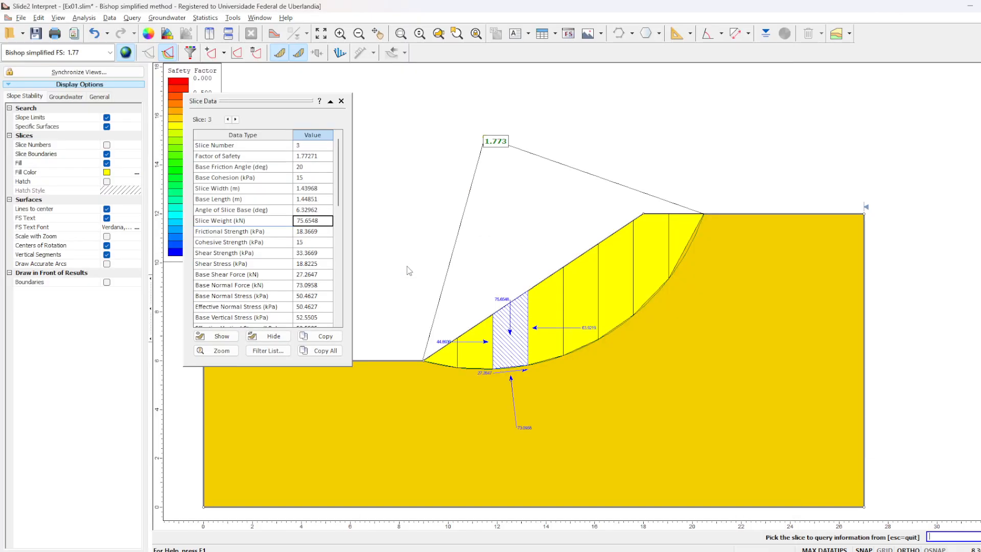
- Query slice 8 in Slide2 Interpret and compare its slice weight with its W value on the Fellenius sheet
{"action": "left_click", "coordinate": [541, 317]}
{"action": "left_click", "coordinate": [672, 250]}
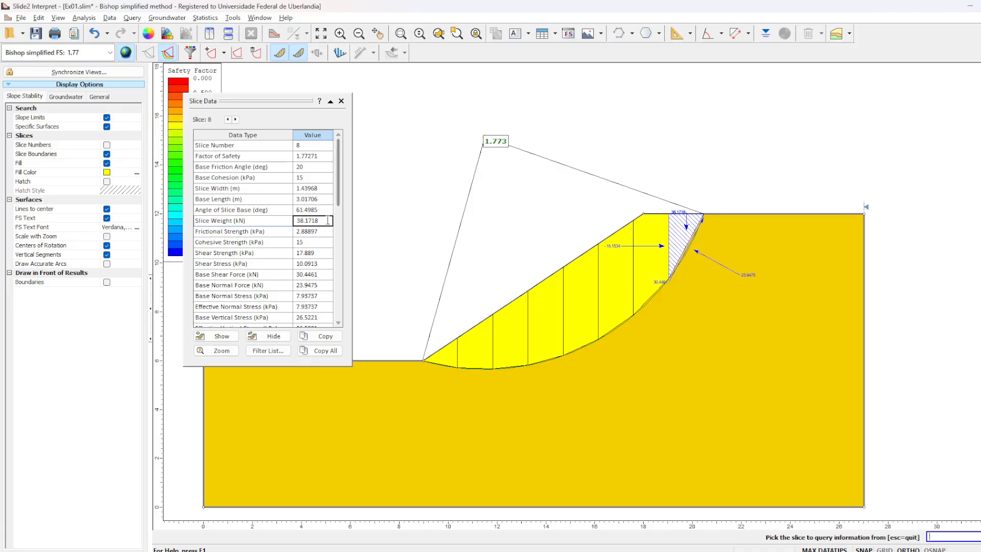
{"action": "key", "text": "alt+Tab"}
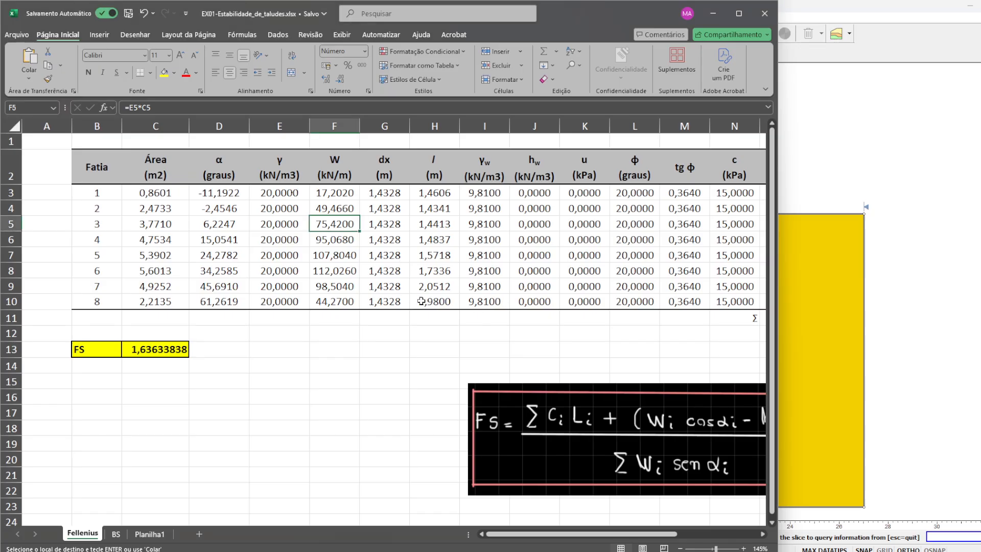
{"action": "left_click", "coordinate": [345, 301]}
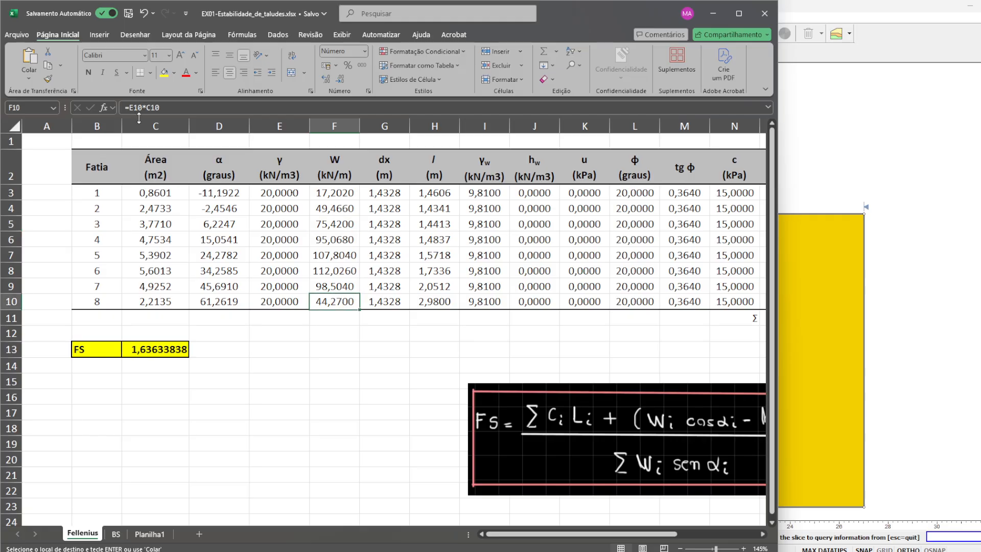
- Replace the Área of slice 8 in C10 on the Fellenius sheet with =0
{"action": "left_click", "coordinate": [171, 297]}
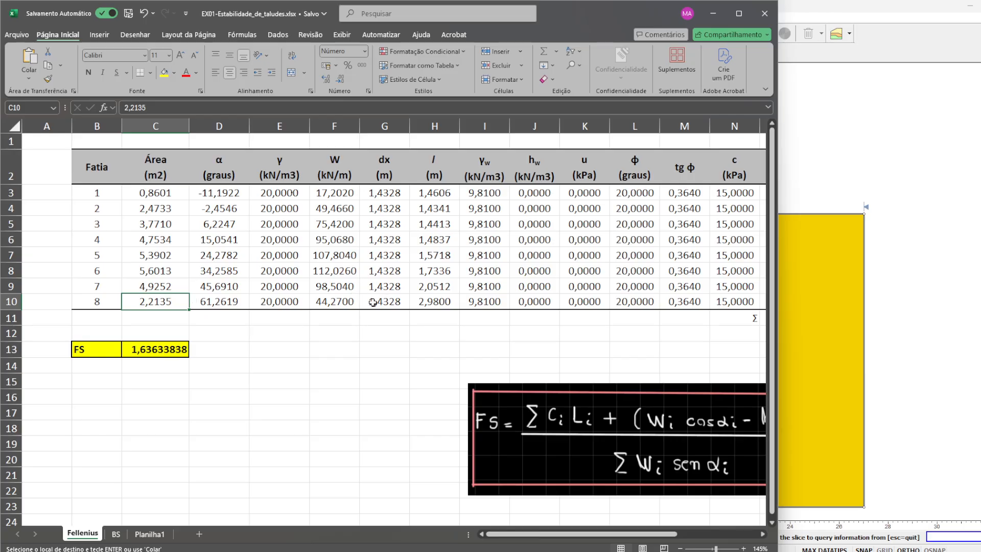
{"action": "type", "text": "="}
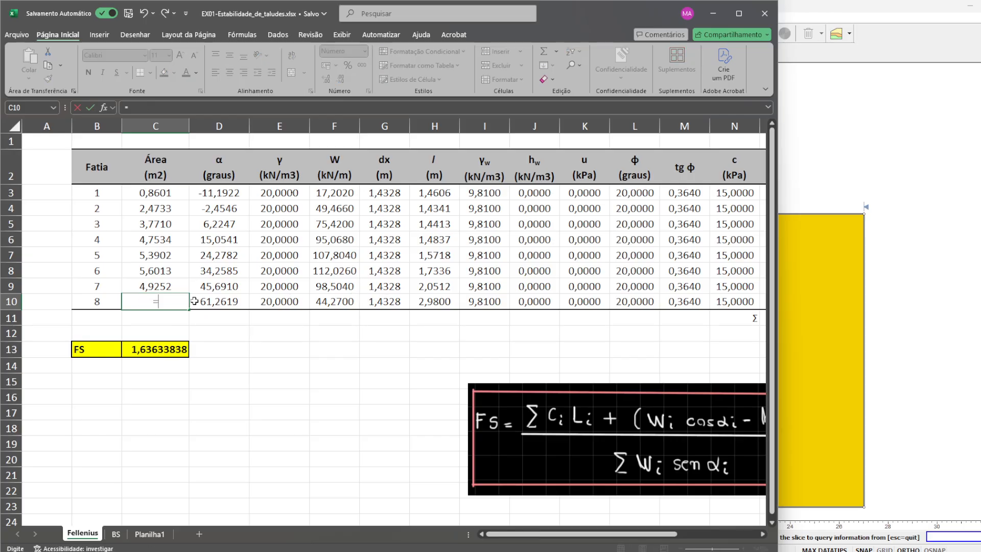
{"action": "type", "text": "E10"}
{"action": "key", "text": "Return"}
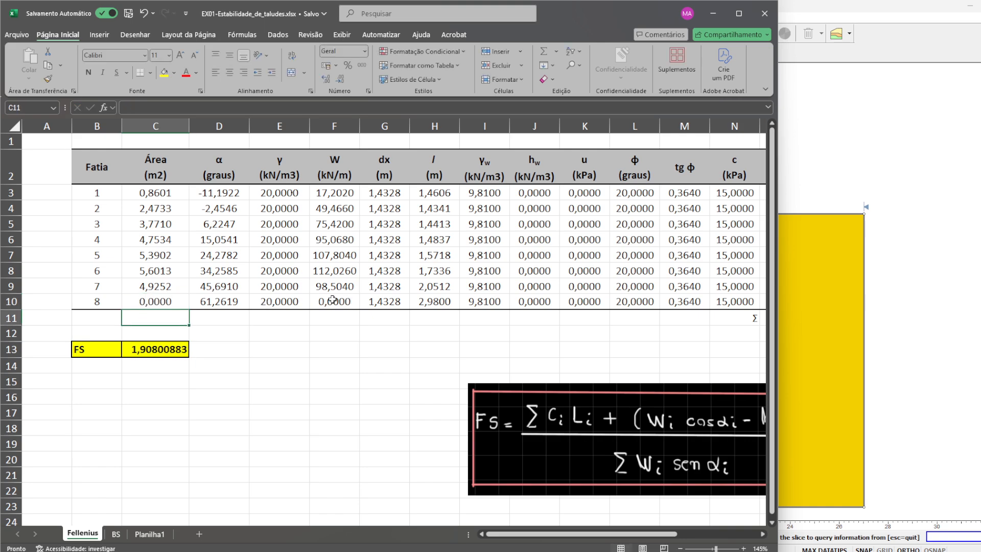
- Replace the W formula of slice 8 in F10 with the Slide2 slice weight, 38,1718
{"action": "left_click", "coordinate": [337, 301]}
{"action": "left_click_drag", "start_coordinate": [130, 108], "coordinate": [245, 113]}
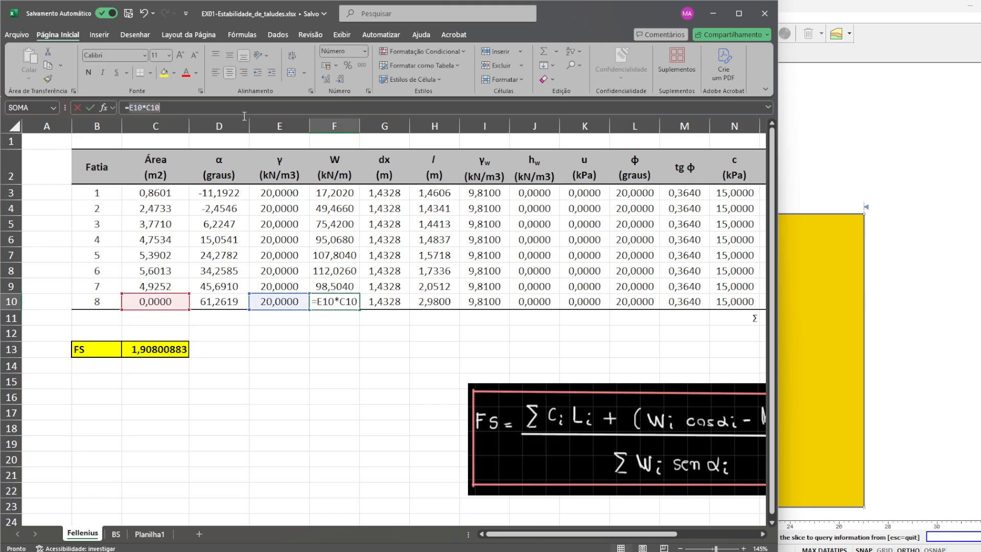
{"action": "type", "text": "38."}
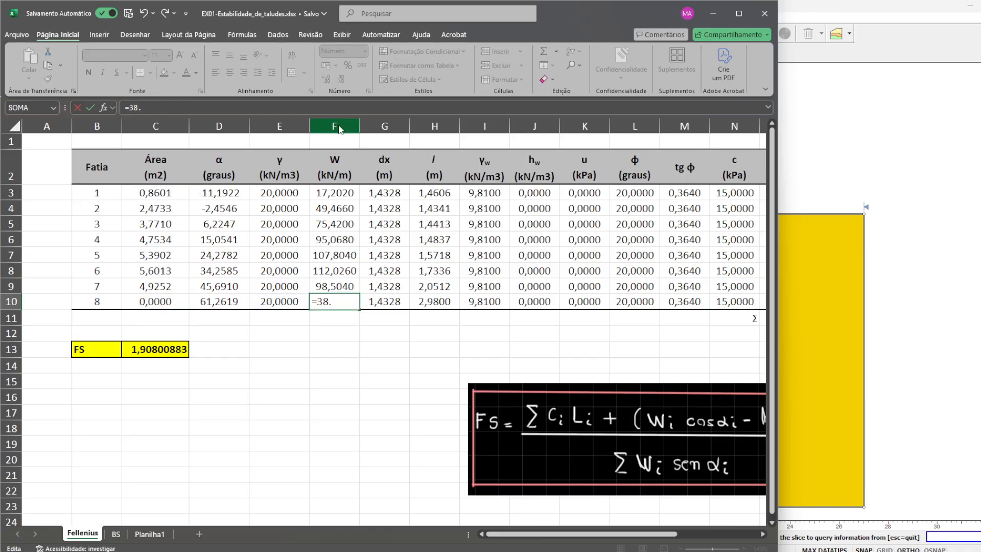
{"action": "key", "text": "alt"}
{"action": "type", "text": "8."}
{"action": "key", "text": "BackSpace"}
{"action": "key", "text": "alt+Tab"}
{"action": "key", "text": "alt+Tab"}
{"action": "key", "text": "Return"}
- Calculate the Área of slice 8 in C10 from its weight and unit weight with =F10/E10
{"action": "key", "text": "Up"}
{"action": "key", "text": "Left"}
{"action": "key", "text": "Left"}
{"action": "key", "text": "Left"}
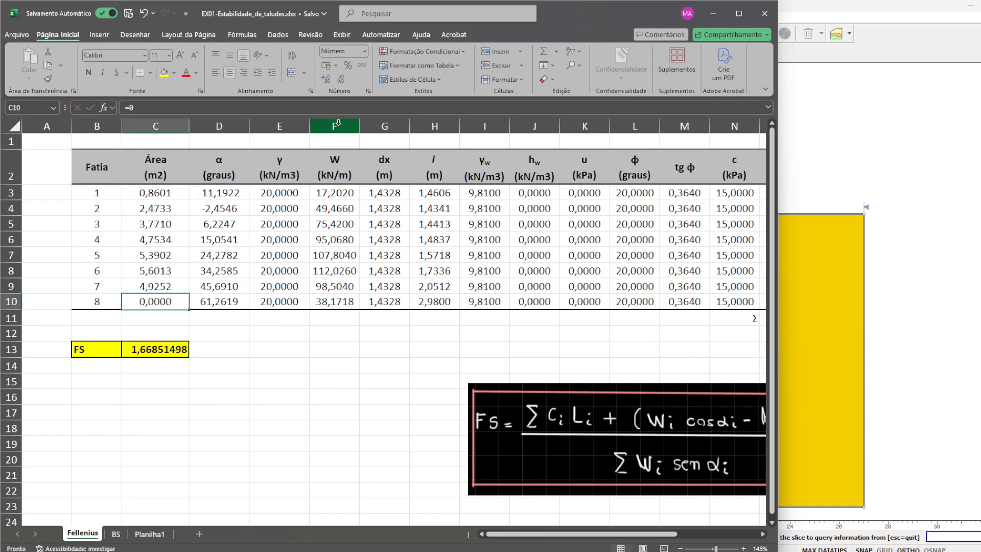
{"action": "type", "text": "="}
{"action": "left_click", "coordinate": [345, 301]}
{"action": "type", "text": "/"}
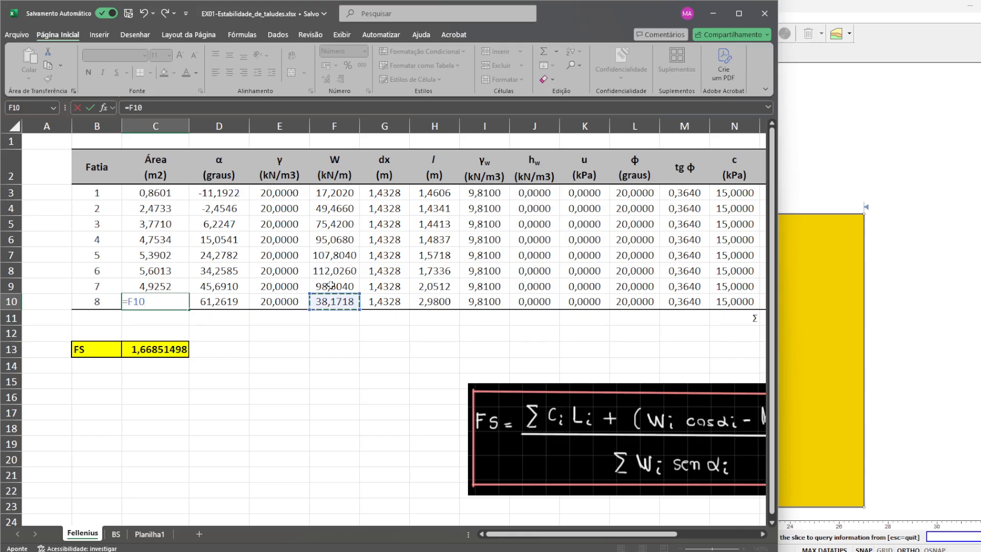
{"action": "left_click", "coordinate": [257, 302]}
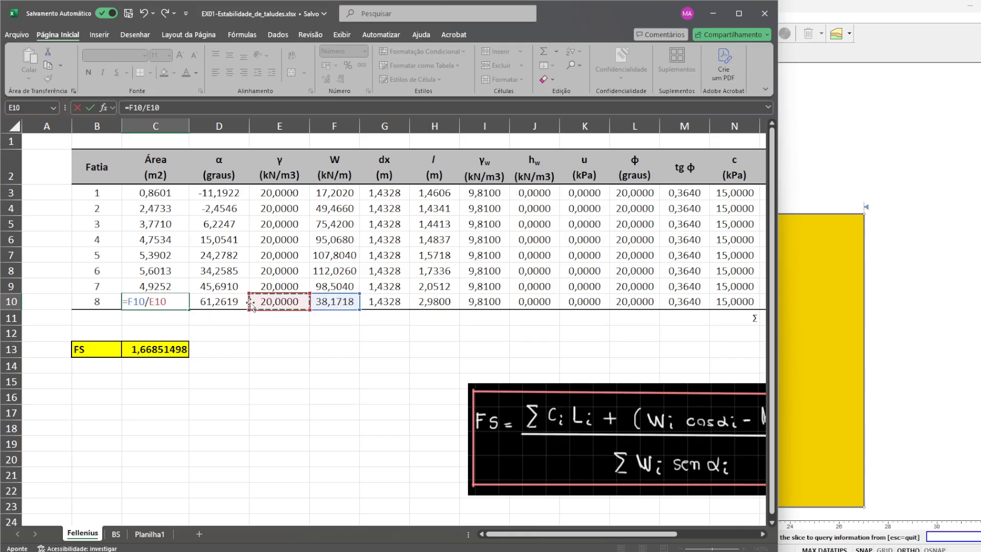
{"action": "key", "text": "Return"}
{"action": "left_click", "coordinate": [148, 303]}
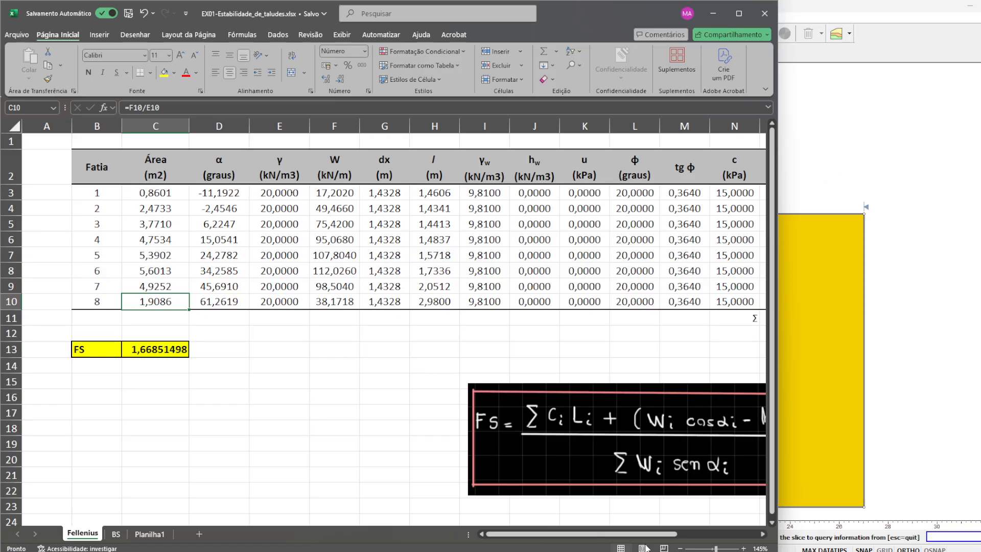
- Switch to the AutoCAD drawing EX01-Estabilidade_de_taludes and place its window so the whole slope section is in view
{"action": "mouse_move", "coordinate": [637, 551]}
{"action": "left_click", "coordinate": [718, 516]}
{"action": "left_click", "coordinate": [895, 210]}
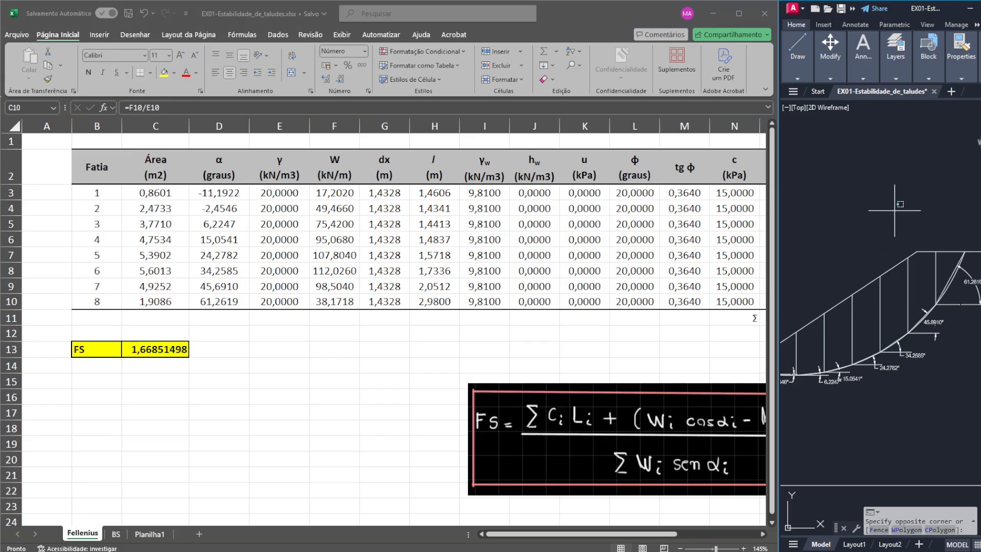
{"action": "mouse_move", "coordinate": [946, 9]}
{"action": "left_mouse_down"}
{"action": "mouse_move", "coordinate": [688, 144]}
{"action": "mouse_move", "coordinate": [551, 98]}
{"action": "mouse_move", "coordinate": [695, 53]}
{"action": "mouse_move", "coordinate": [728, 54]}
{"action": "left_mouse_up"}
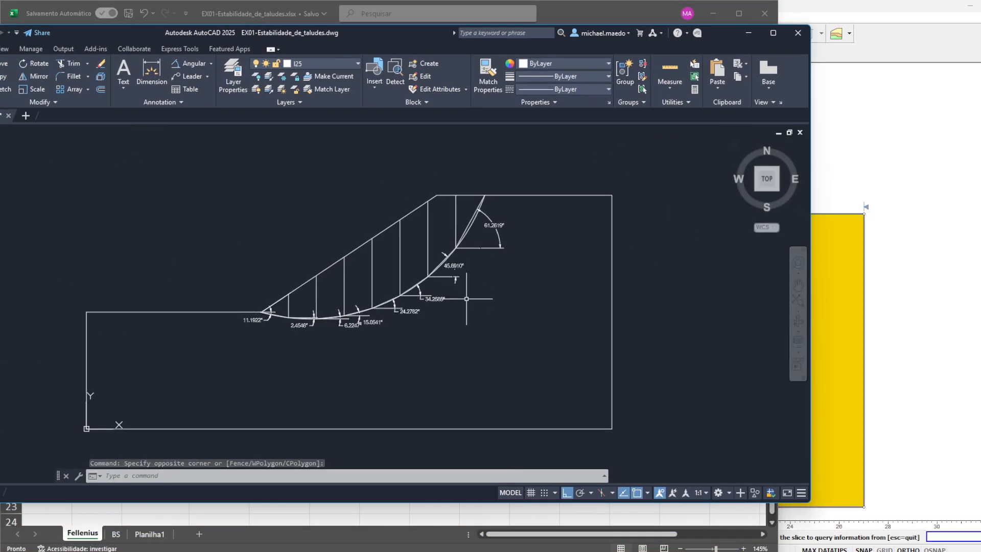
{"action": "left_click", "coordinate": [467, 298]}
{"action": "left_click", "coordinate": [503, 343]}
- Measure the triangular area of slice 8 in AutoCAD using its straight base, and check the slice 8 data in Slide2 Interpret
{"action": "scroll", "coordinate": [447, 203], "scroll_direction": "up", "scroll_amount": 8}
{"action": "scroll", "coordinate": [483, 230], "scroll_direction": "down", "scroll_amount": 2}
{"action": "type", "text": "a"}
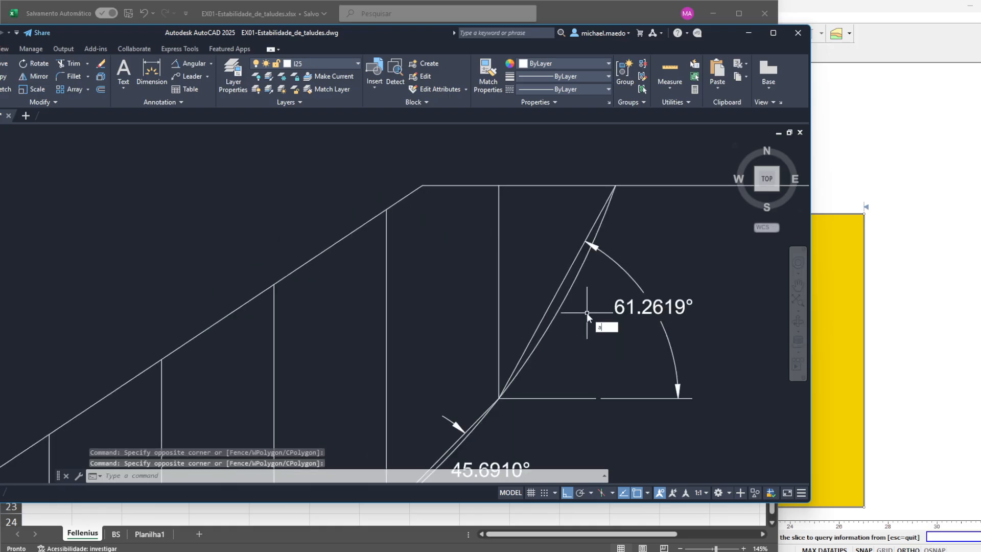
{"action": "type", "text": "rea"}
{"action": "key", "text": "Return"}
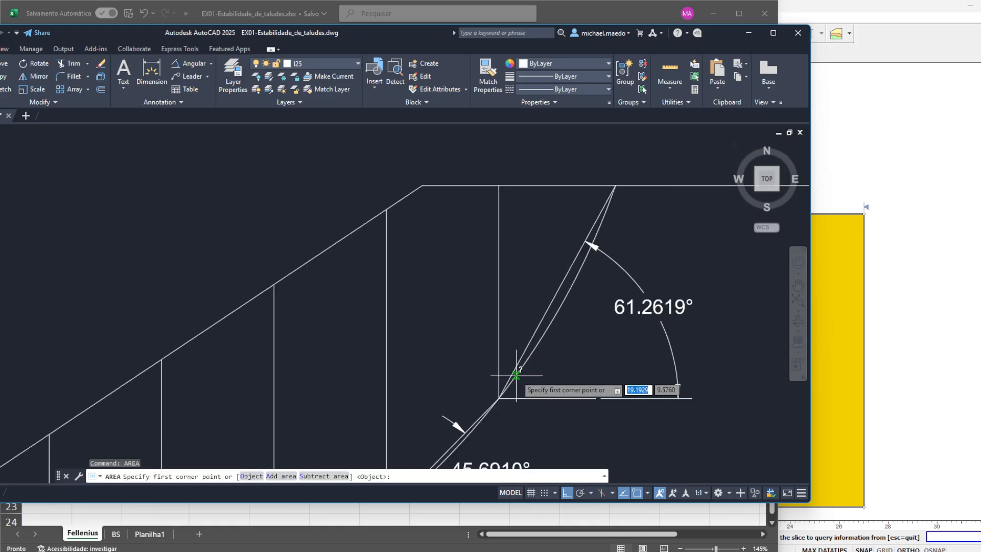
{"action": "left_click", "coordinate": [499, 397]}
{"action": "left_click", "coordinate": [616, 185]}
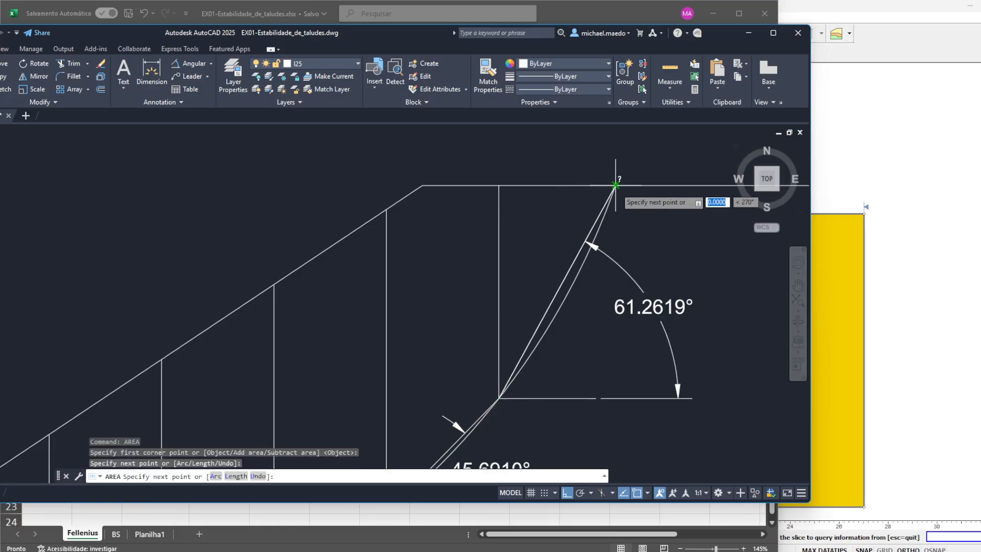
{"action": "left_click", "coordinate": [499, 185]}
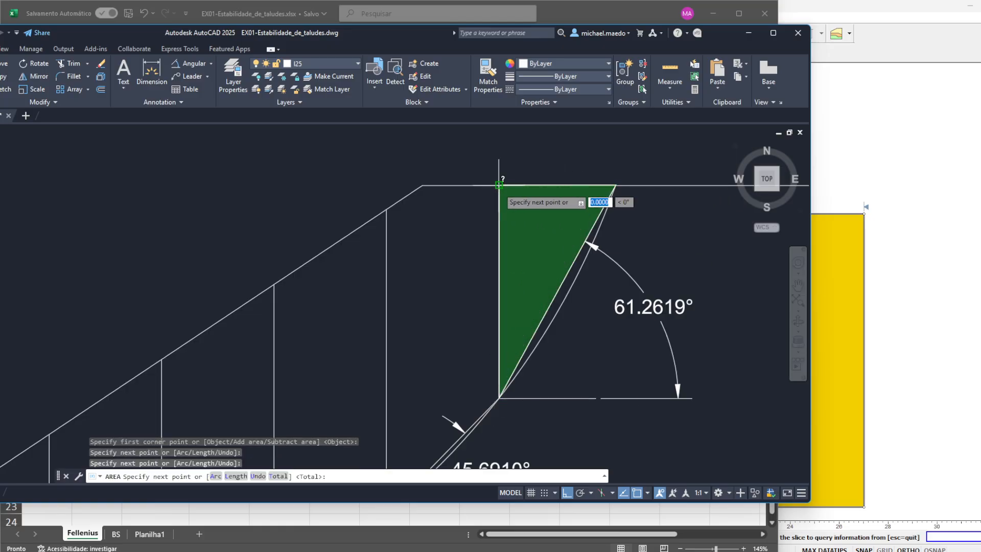
{"action": "key", "text": "Return"}
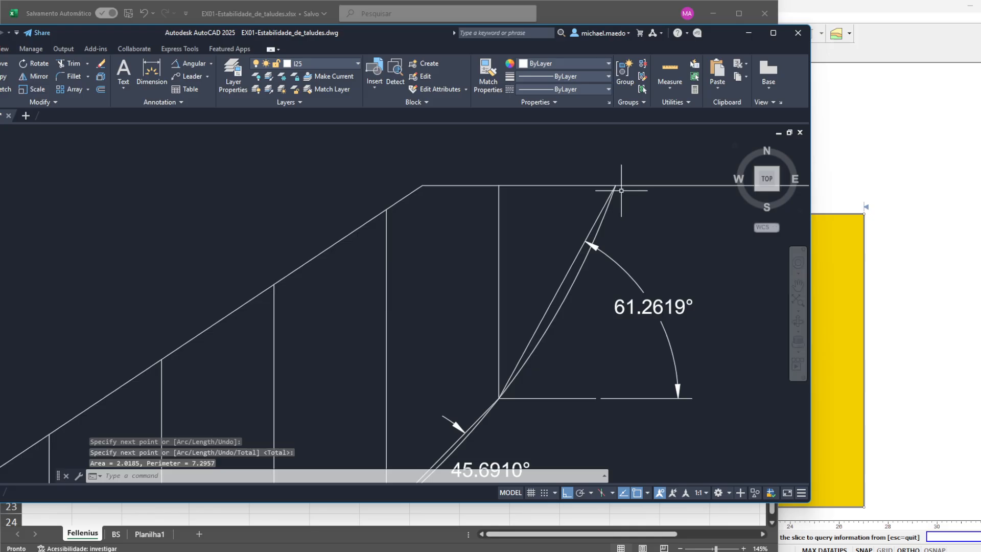
{"action": "left_click", "coordinate": [919, 284]}
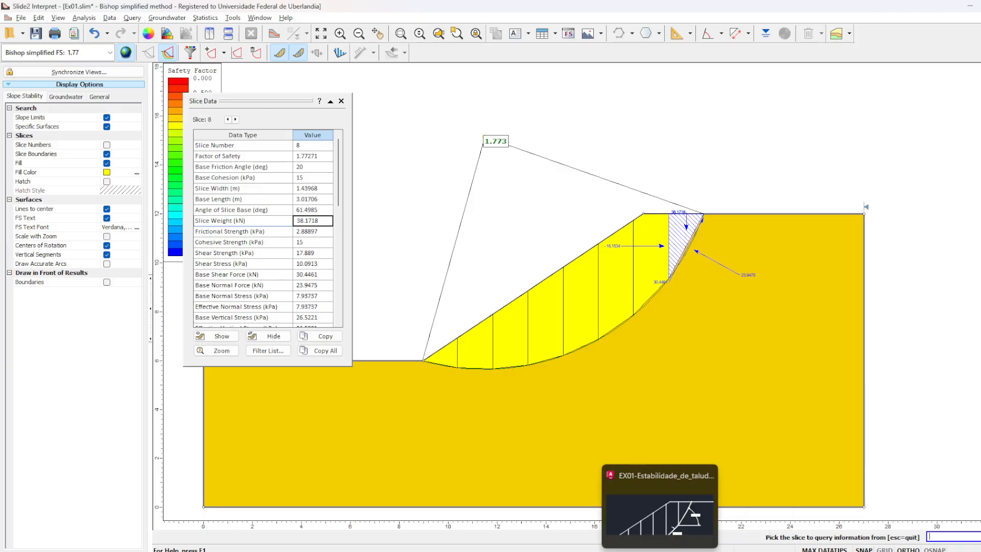
- Back in AutoCAD, draw a vertical line about 1.3567 long from the midpoint of slice 8's straight base up to the crest line
{"action": "left_click", "coordinate": [660, 550]}
{"action": "type", "text": "l"}
{"action": "key", "text": "Return"}
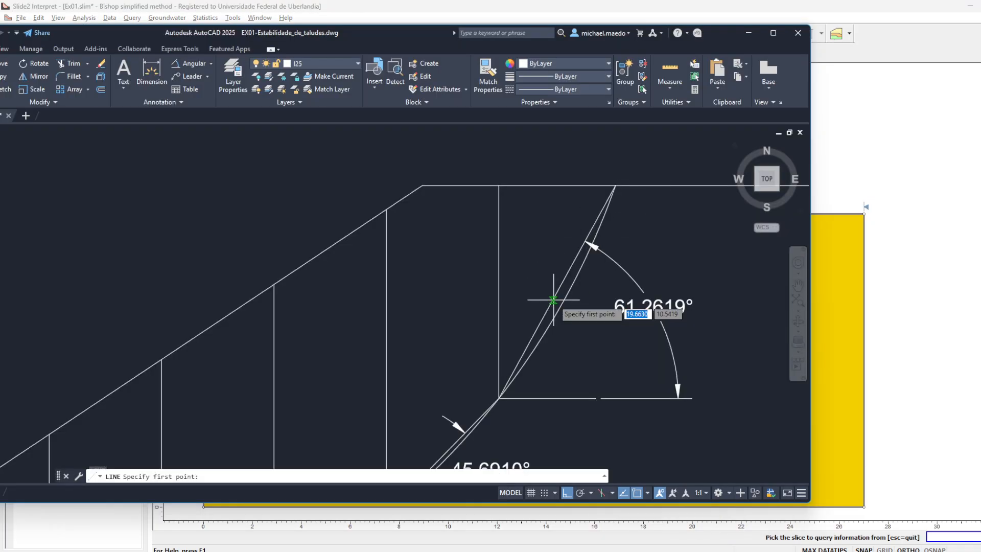
{"action": "left_click", "coordinate": [557, 292]}
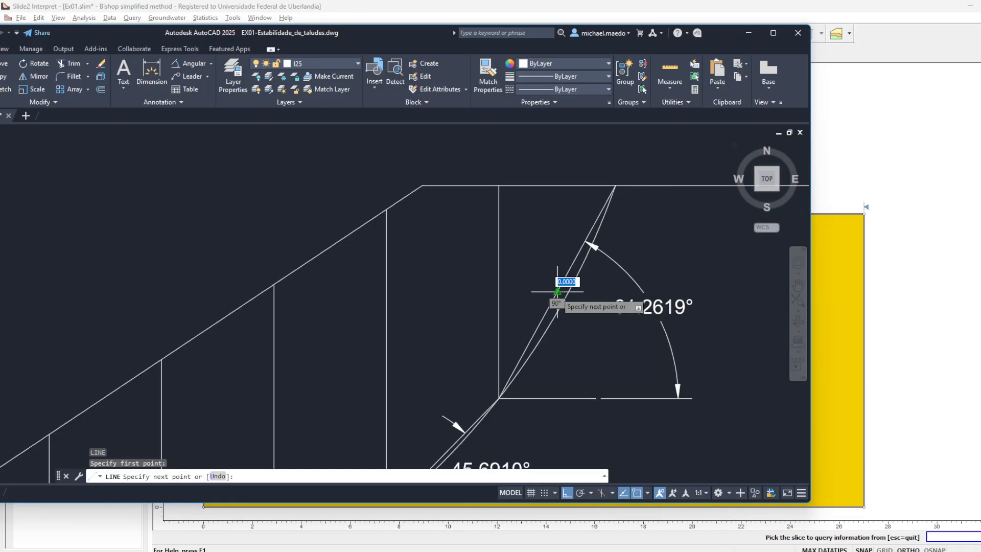
{"action": "left_click", "coordinate": [557, 186]}
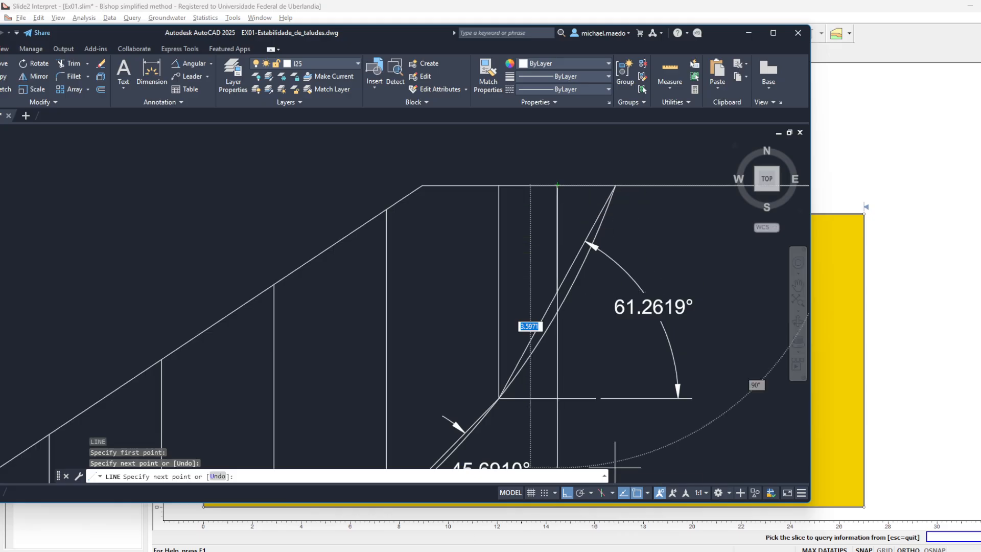
- Open the Windows Calculator over the drawing and enter slice 8's mid-height, 1,3567, as the first factor of a multiplication
{"action": "key", "text": "super"}
{"action": "type", "text": "calc"}
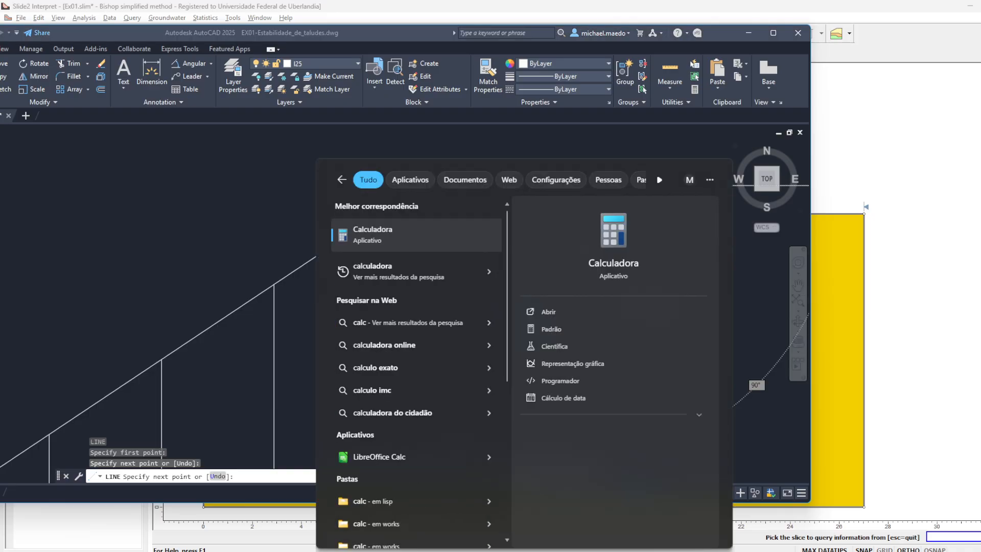
{"action": "key", "text": "Return"}
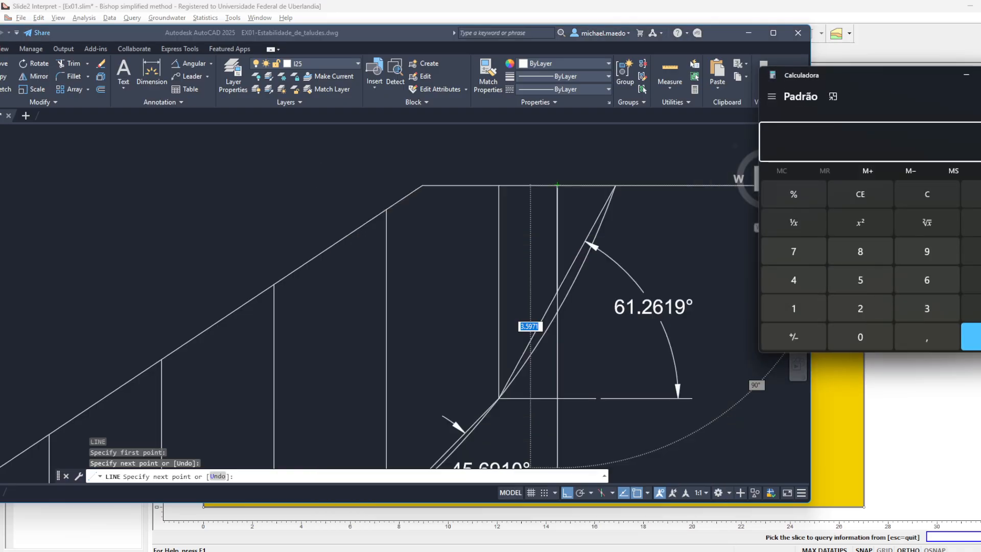
{"action": "type", "text": "1"}
{"action": "left_click_drag", "start_coordinate": [844, 84], "coordinate": [461, 114]}
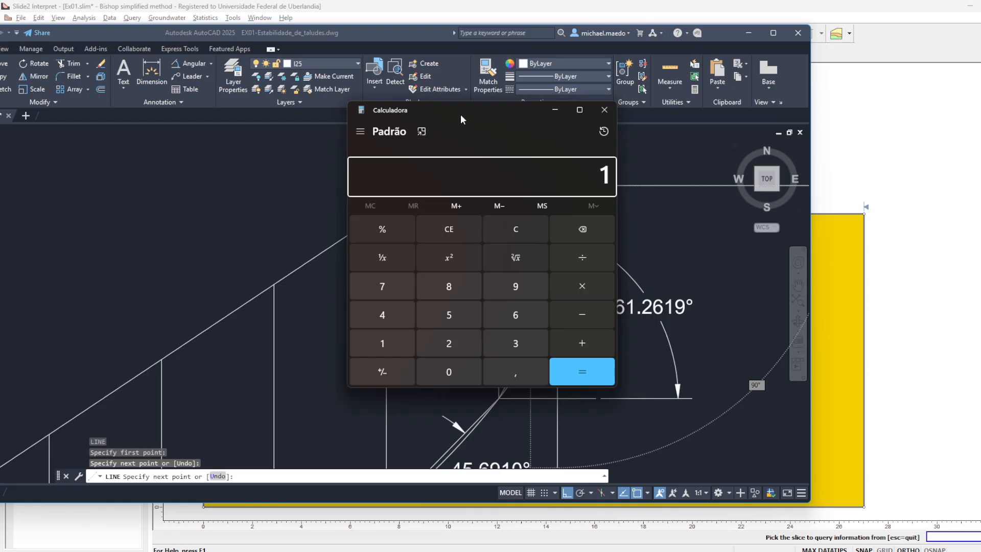
{"action": "type", "text": ",3567"}
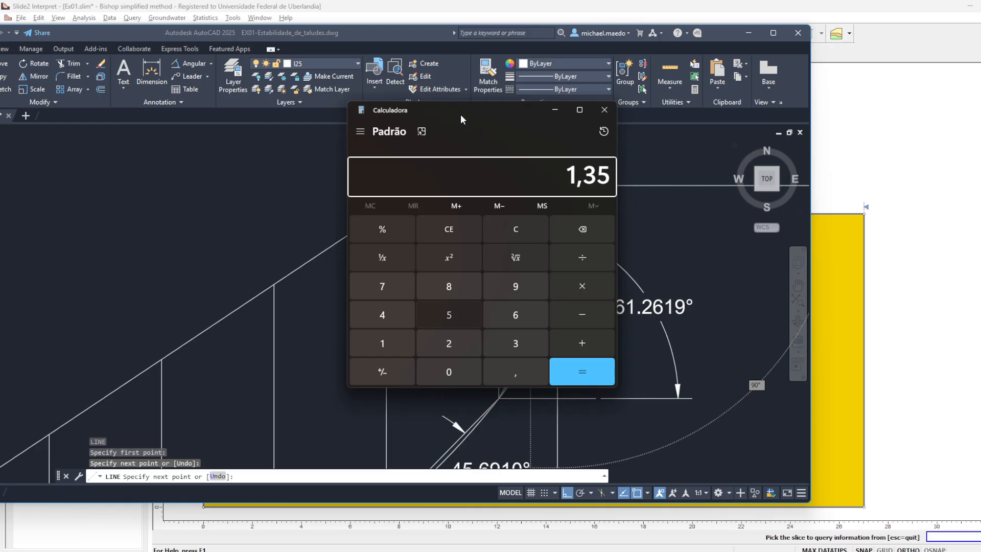
{"action": "key", "text": "asterisk"}
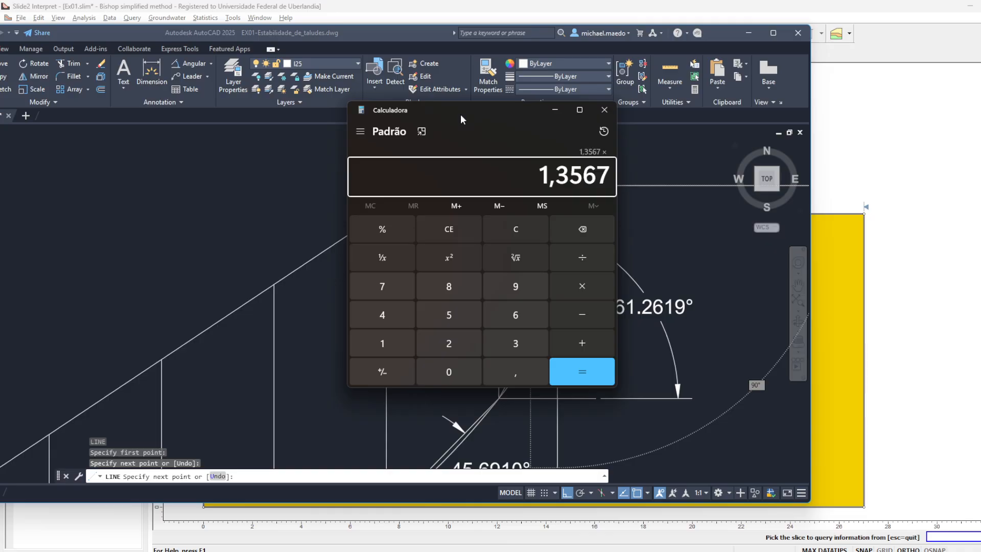
- Look up dx on the Fellenius sheet and compute slice 8's weight in Calculator, multiplying the height by 1,4327 and by 20
{"action": "key", "text": "alt+Tab"}
{"action": "key", "text": "alt+Tab"}
{"action": "key", "text": "alt+Tab"}
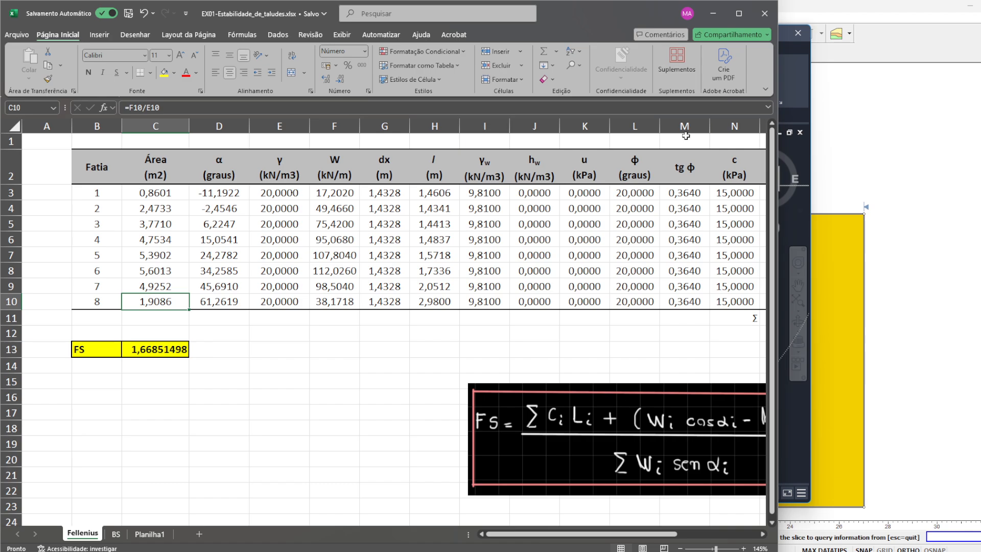
{"action": "key", "text": "alt+Tab"}
{"action": "type", "text": "1,4327"}
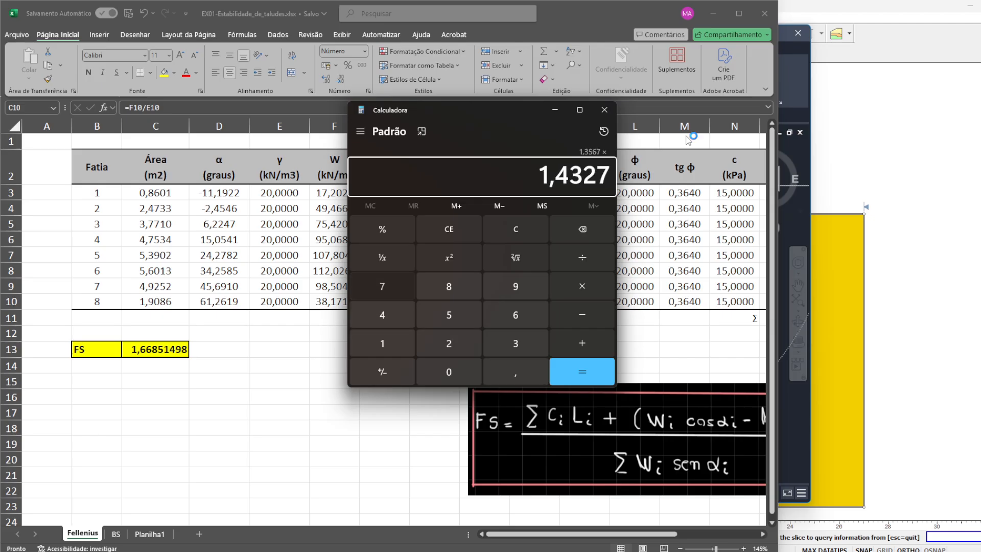
{"action": "key", "text": "Return"}
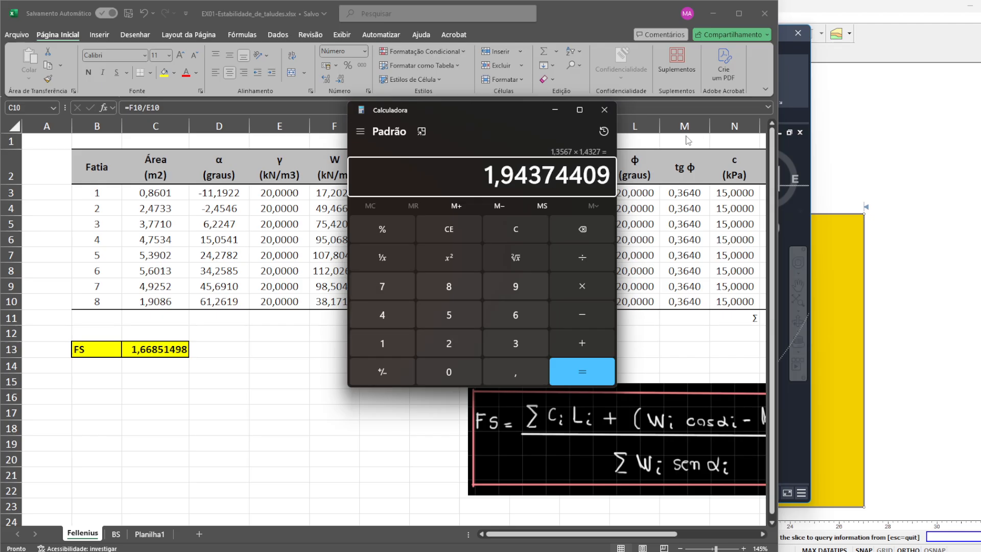
{"action": "key", "text": "asterisk"}
{"action": "type", "text": "20"}
{"action": "key", "text": "Return"}
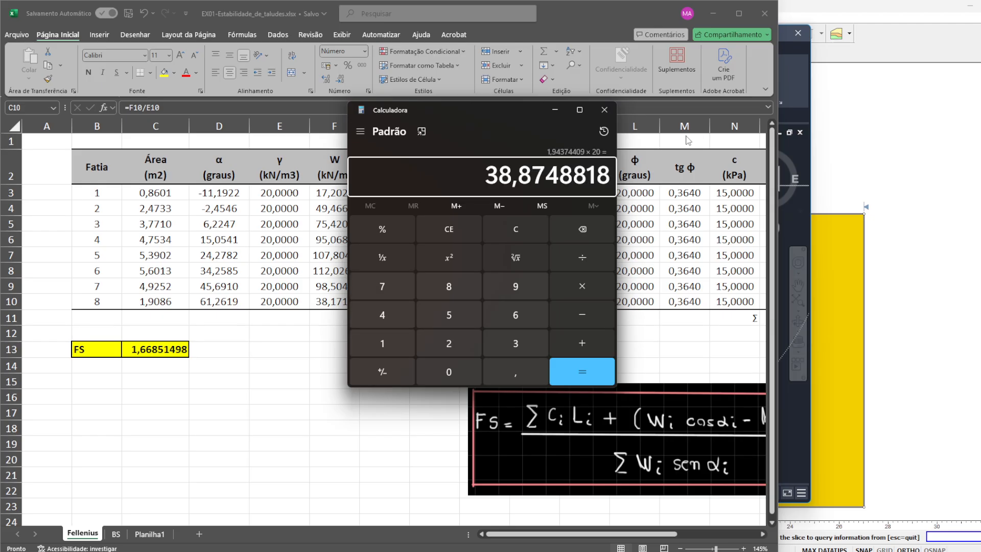
- Move the Calculator clear of the W and dx columns to compare slice 8's weight, and switch to the AutoCAD drawing
{"action": "left_click_drag", "start_coordinate": [525, 109], "coordinate": [281, 149]}
{"action": "left_click_drag", "start_coordinate": [231, 138], "coordinate": [591, 142]}
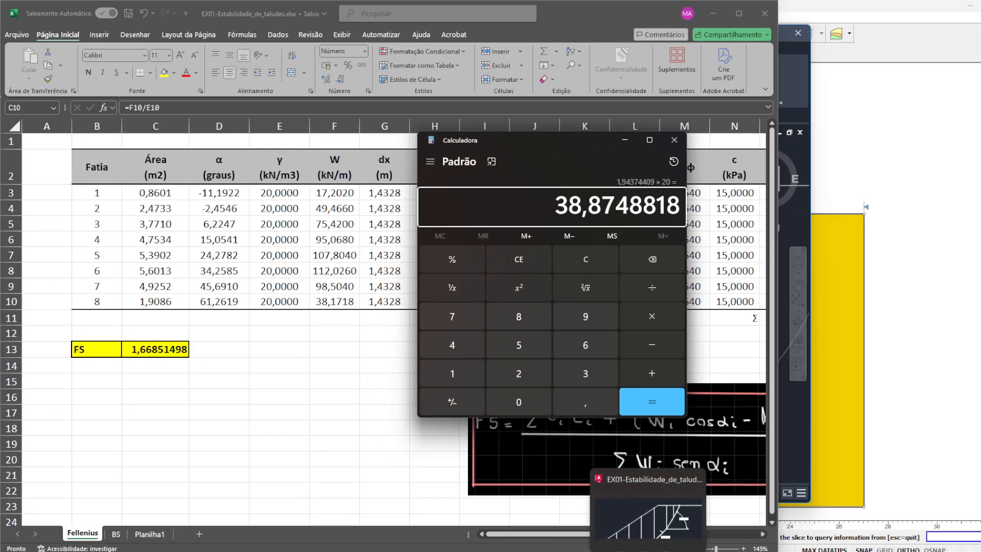
{"action": "left_click", "coordinate": [625, 551]}
{"action": "left_click", "coordinate": [625, 551]}
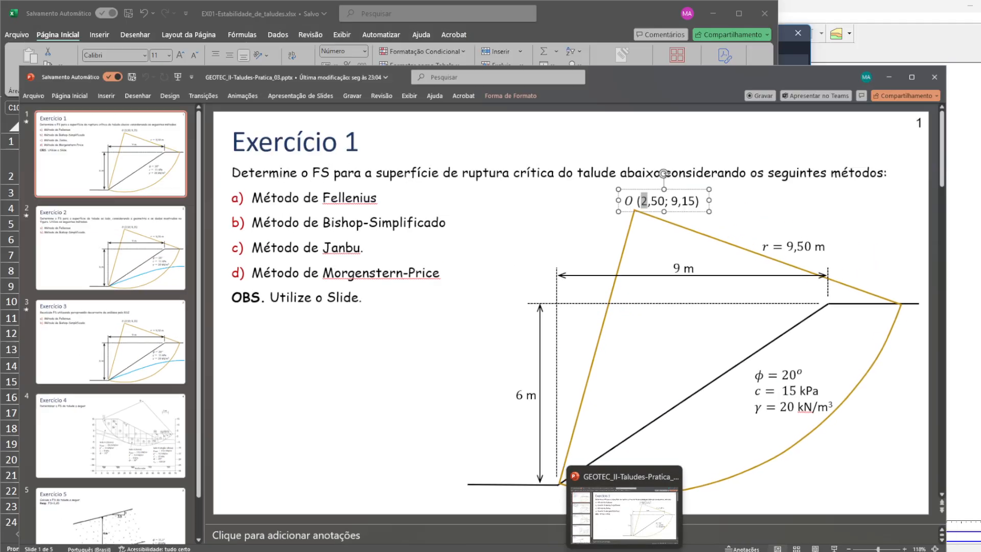
{"action": "left_click", "coordinate": [522, 551]}
{"action": "key", "text": "Escape"}
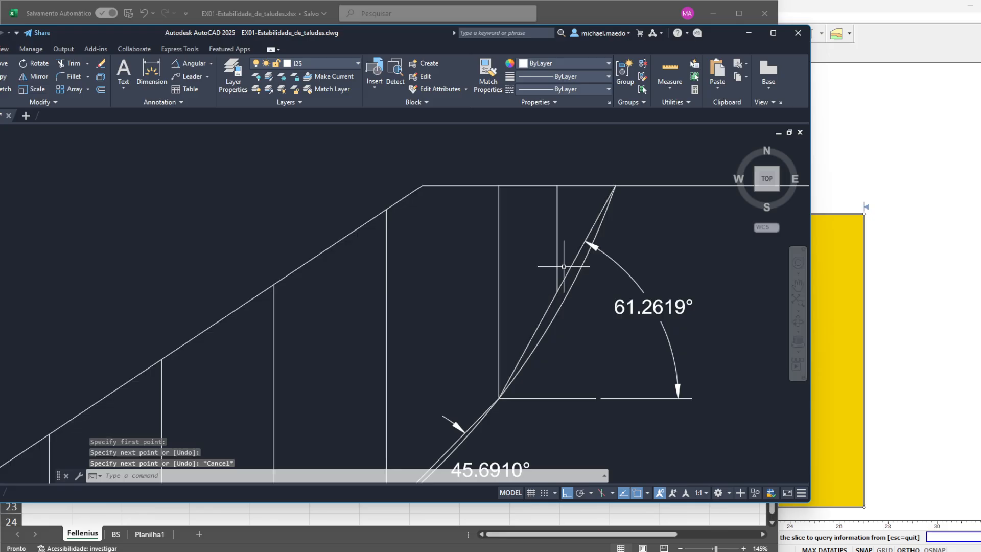
- Erase the angle dimensions along the slice bases, from the 61.2619° one down to the toe of the slope
{"action": "scroll", "coordinate": [629, 193], "scroll_direction": "down", "scroll_amount": 2}
{"action": "left_click", "coordinate": [738, 260]}
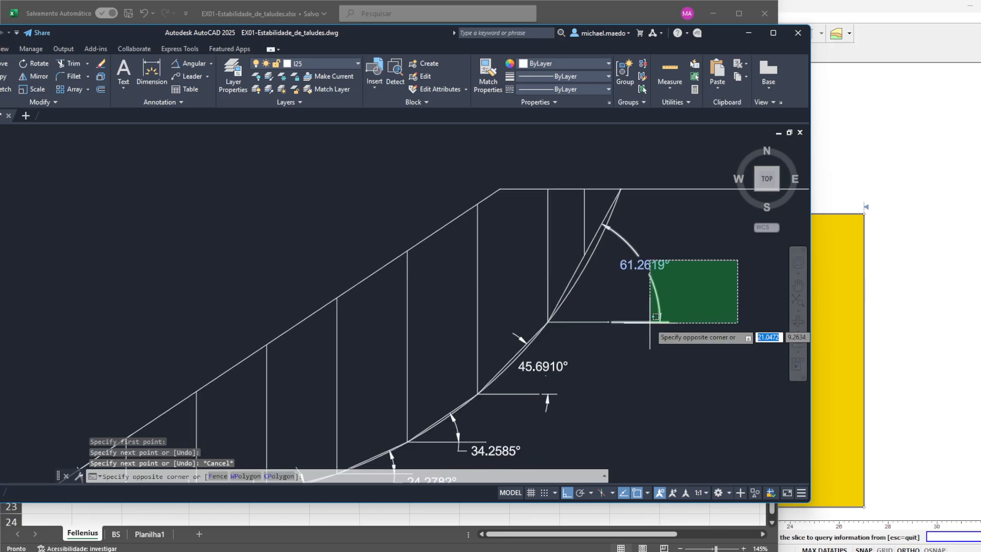
{"action": "left_click", "coordinate": [650, 322]}
{"action": "key", "text": "Delete"}
{"action": "scroll", "coordinate": [649, 328], "scroll_direction": "down", "scroll_amount": 3}
{"action": "left_click", "coordinate": [638, 329]}
{"action": "left_click", "coordinate": [574, 387]}
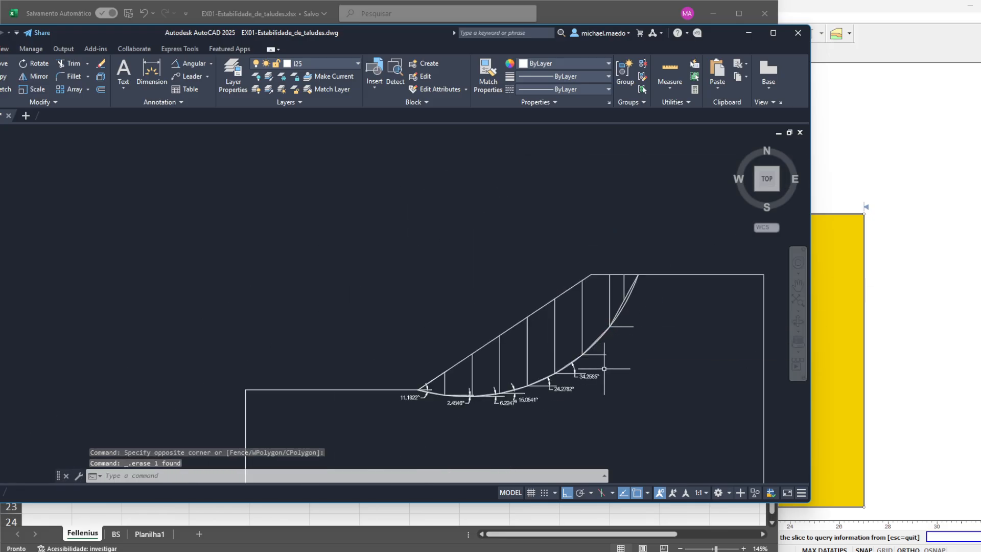
{"action": "key", "text": "Delete"}
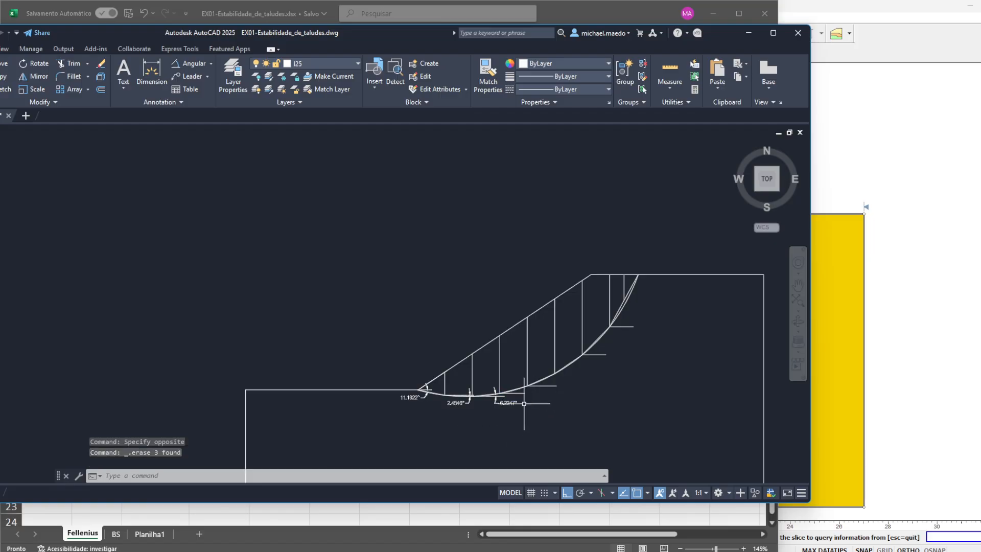
{"action": "scroll", "coordinate": [444, 398], "scroll_direction": "up", "scroll_amount": 5}
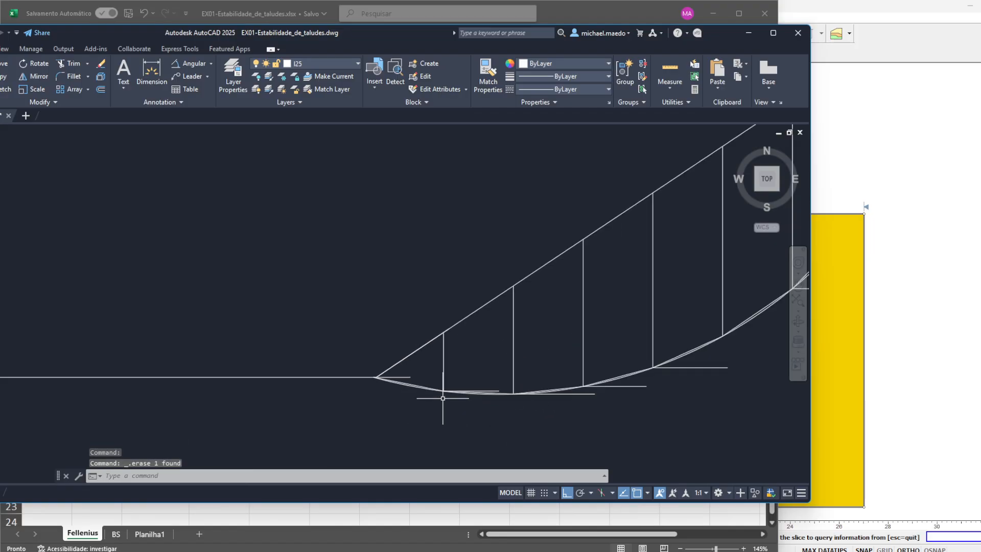
- Try erasing the short horizontal reference line at the slope toe, and undo that deletion
{"action": "left_click", "coordinate": [267, 340]}
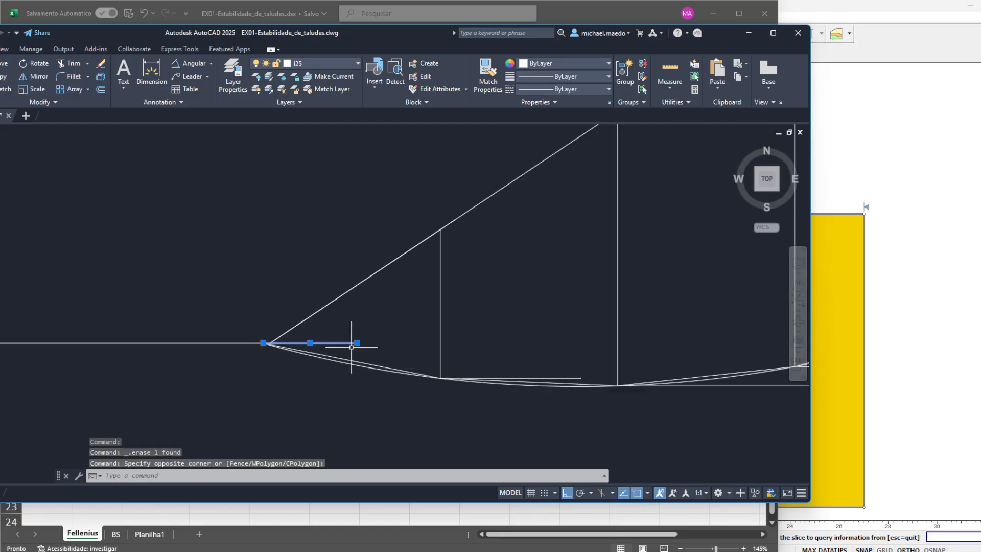
{"action": "left_click", "coordinate": [360, 346]}
{"action": "key", "text": "Delete"}
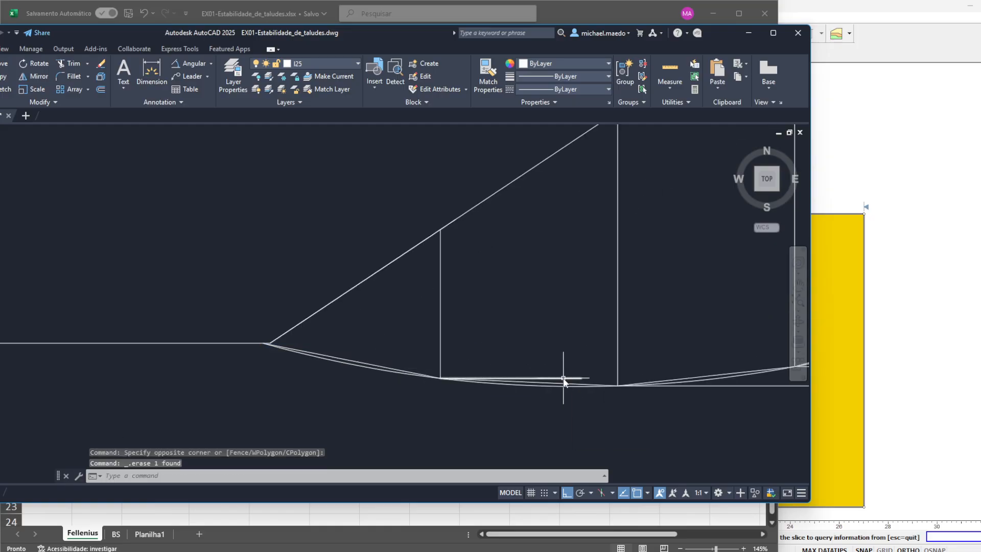
{"action": "type", "text": "u"}
{"action": "key", "text": "Return"}
- Draw a near-vertical line about 0.66 long in slice 1 from the slope face down to the midpoint of its straight base
{"action": "type", "text": "l"}
{"action": "key", "text": "Return"}
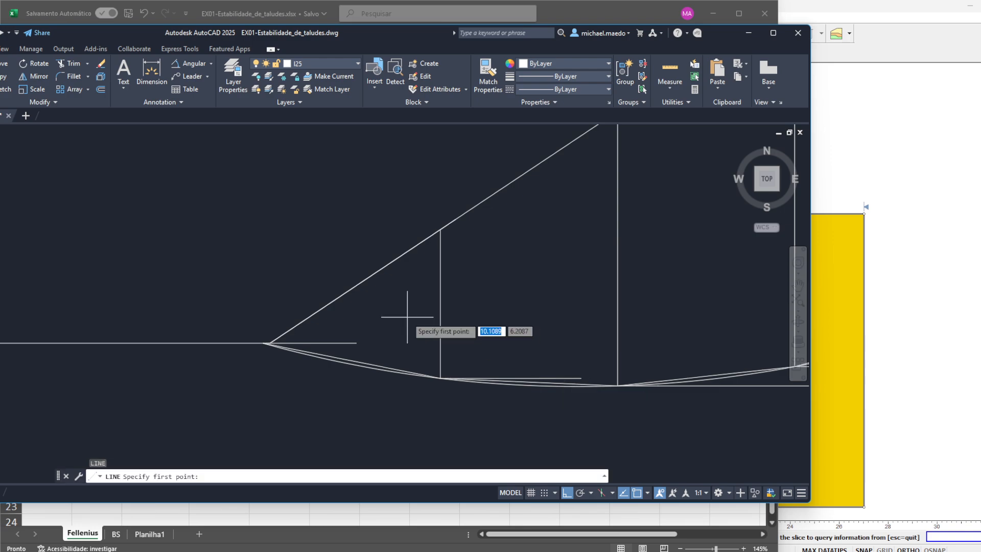
{"action": "left_click", "coordinate": [363, 280]}
{"action": "left_click", "coordinate": [364, 363]}
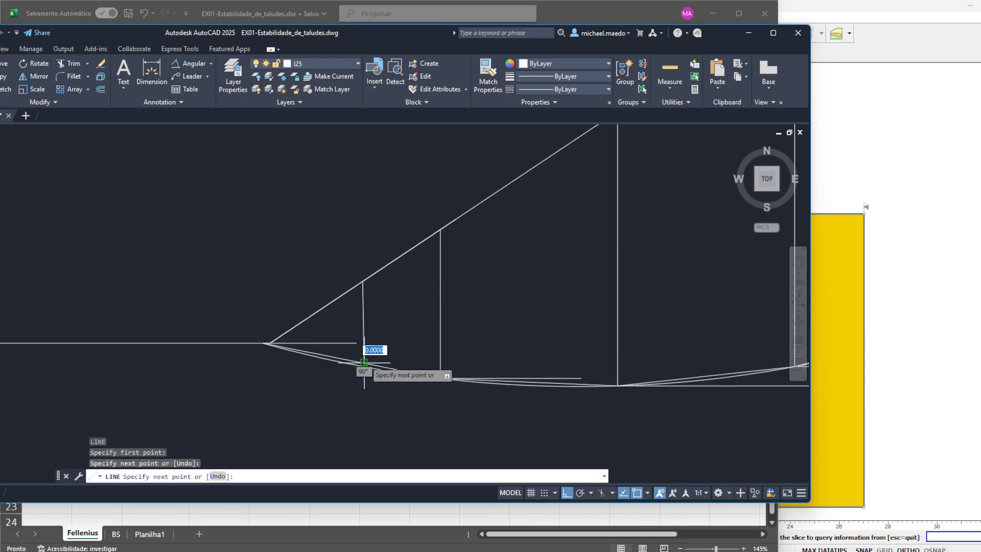
{"action": "key", "text": "Return"}
{"action": "key", "text": "Return"}
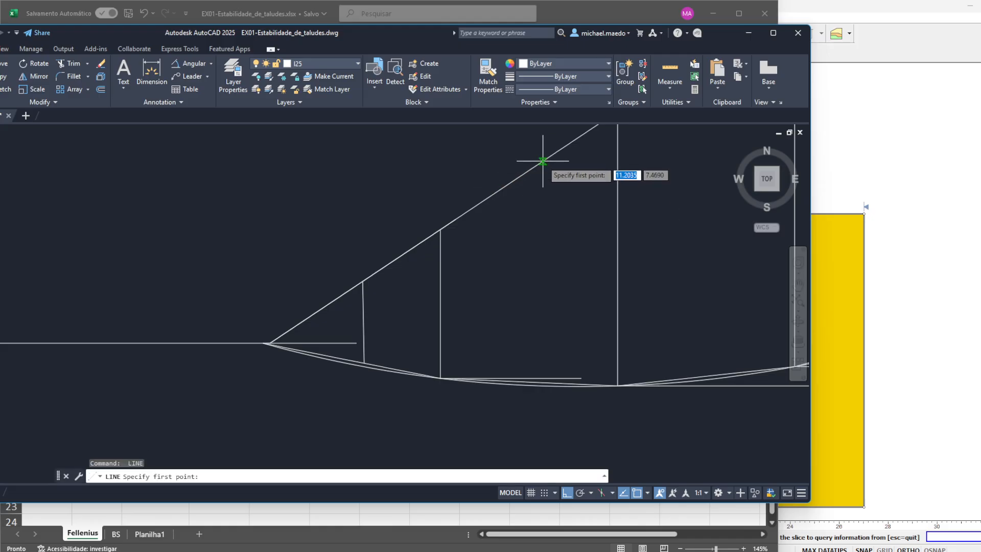
- Draw a vertical line up from the midpoint of slice 2's straight base and trim the part above the slope face
{"action": "left_click_drag", "start_coordinate": [537, 165], "coordinate": [516, 202]}
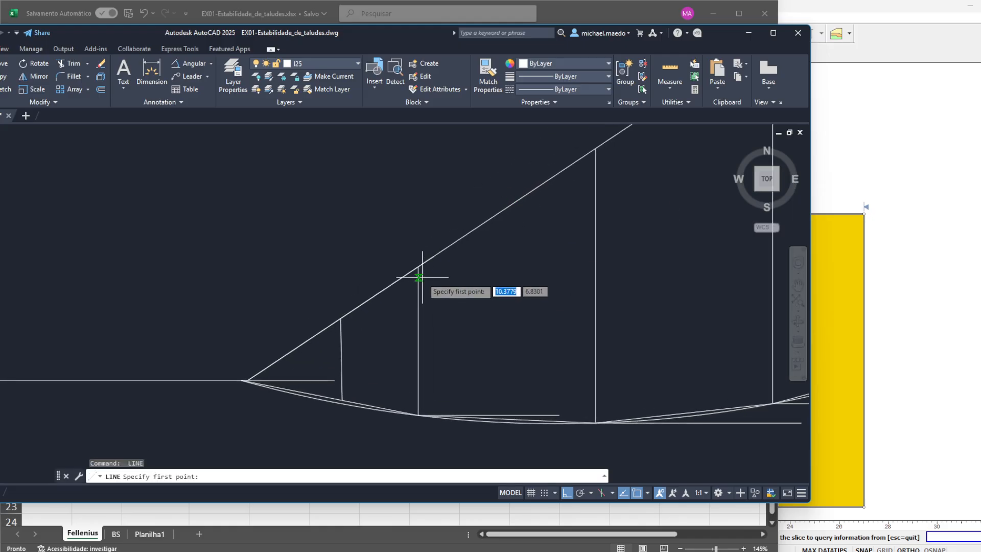
{"action": "left_click", "coordinate": [510, 423]}
{"action": "left_click", "coordinate": [526, 163]}
{"action": "key", "text": "Return"}
{"action": "type", "text": "tr"}
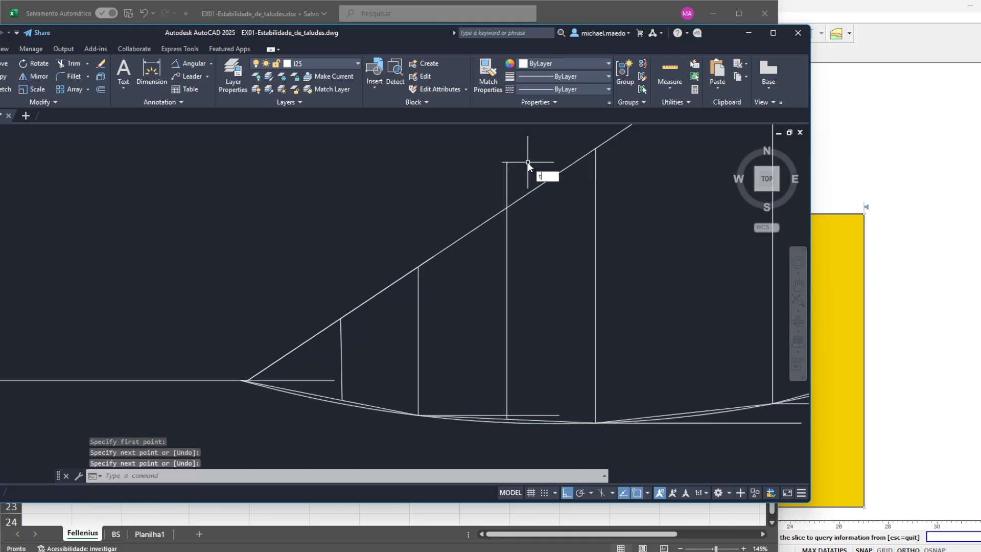
{"action": "key", "text": "Return"}
{"action": "left_click_drag", "start_coordinate": [528, 163], "coordinate": [521, 171]}
{"action": "key", "text": "Return"}
{"action": "key", "text": "Escape"}
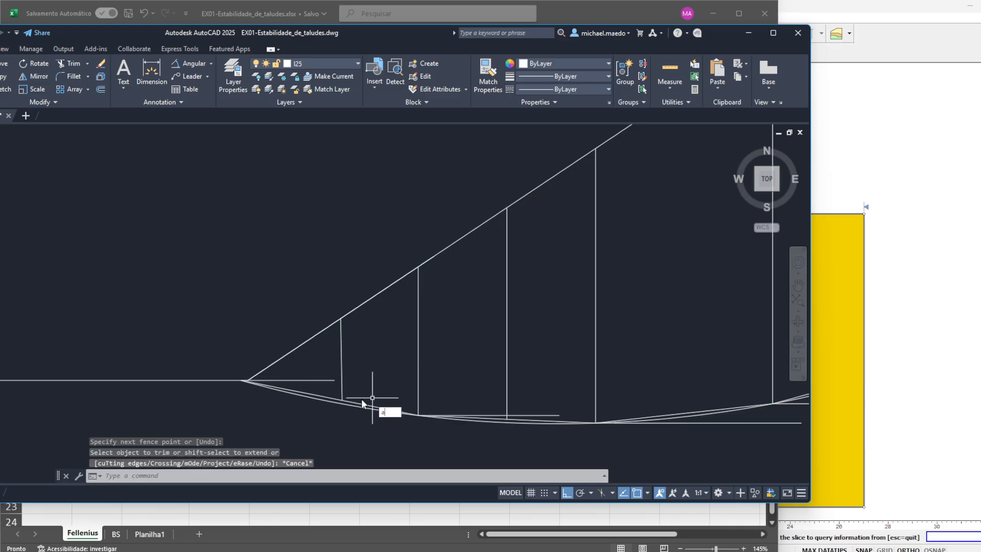
{"action": "type", "text": "A"}
{"action": "key", "text": "Escape"}
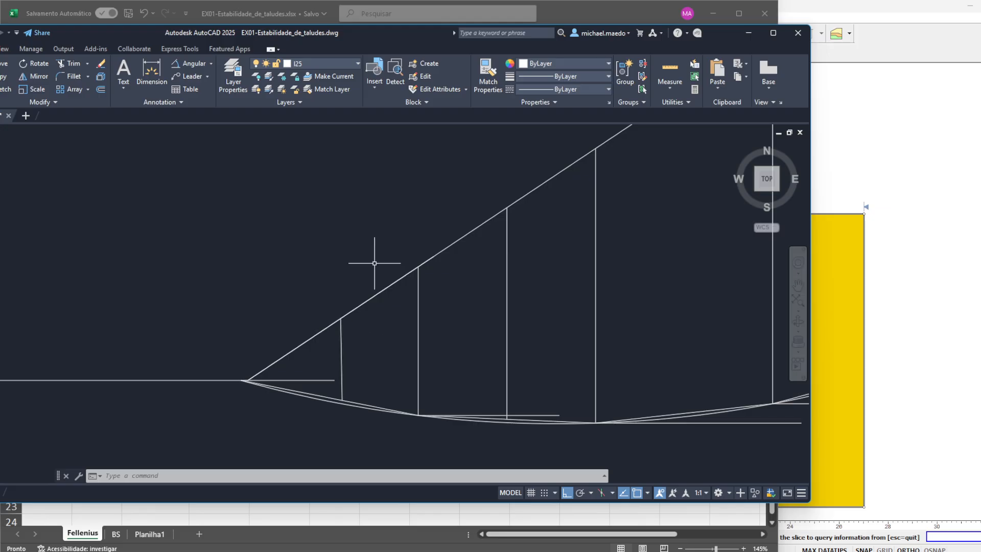
{"action": "left_click", "coordinate": [670, 70]}
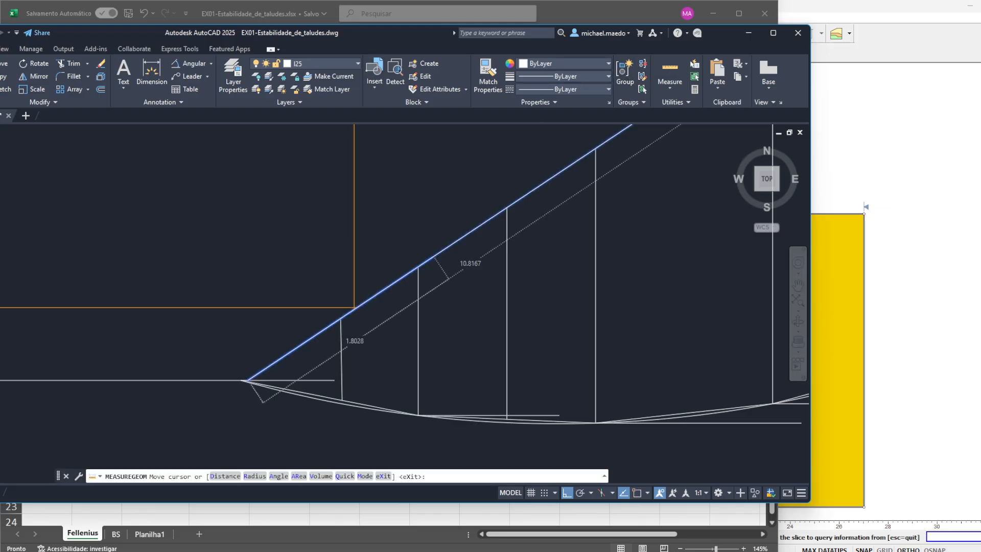
{"action": "key", "text": "Escape"}
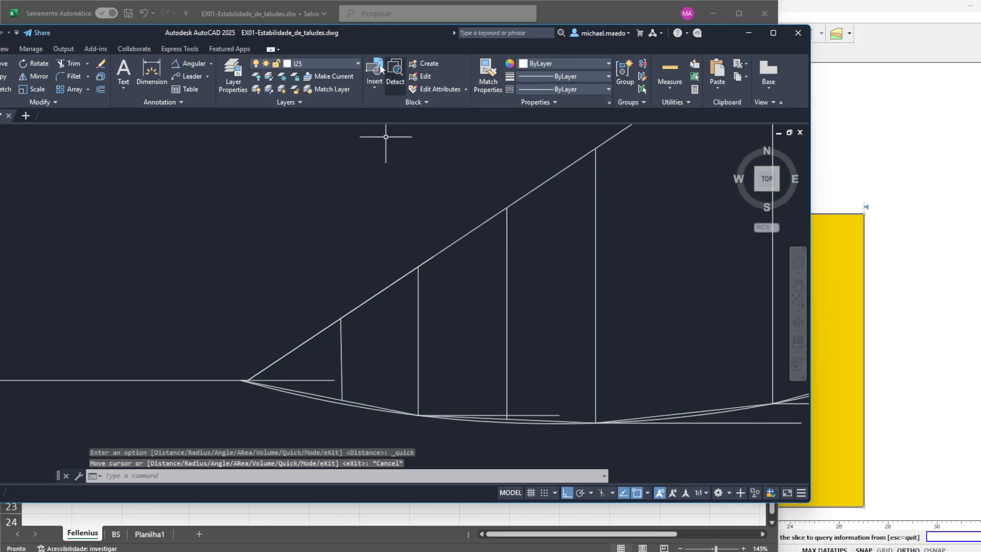
- Dimension the vertical height of slice 1's middle line, placing the dimension outside the slope beside the toe
{"action": "left_click", "coordinate": [165, 71]}
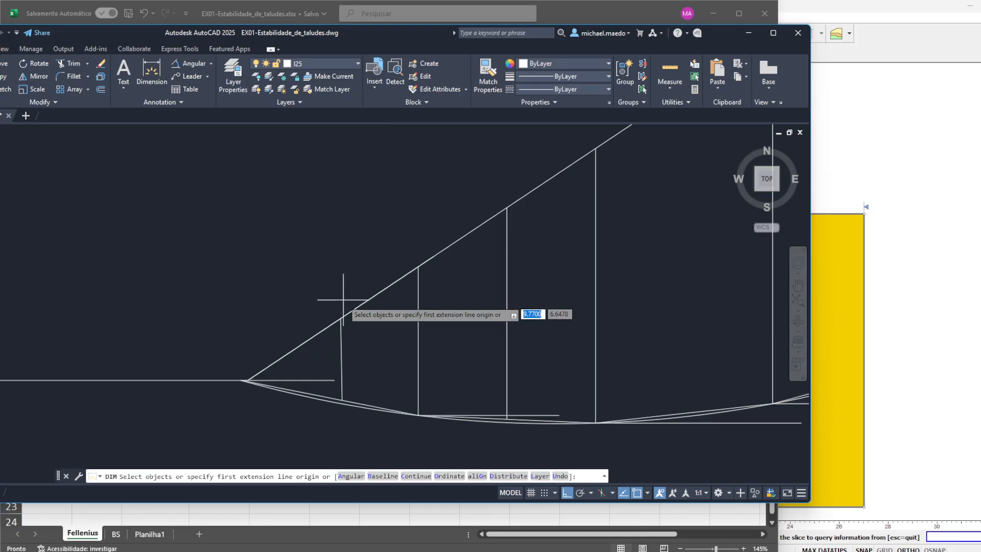
{"action": "left_click", "coordinate": [341, 318]}
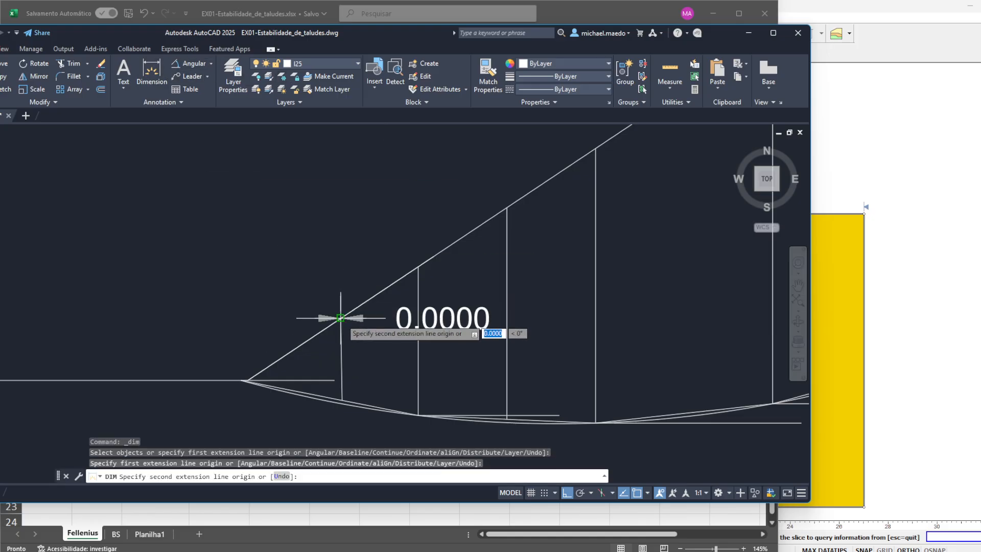
{"action": "left_click", "coordinate": [341, 400]}
{"action": "left_click", "coordinate": [178, 408]}
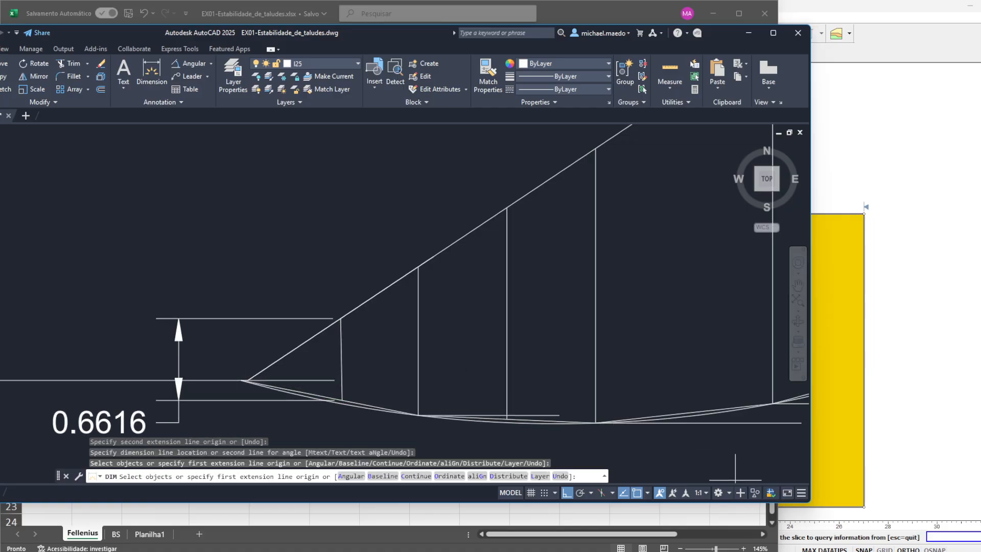
- Compute slice 1's weight in Calculator by multiplying its mid-height 0,6616 by the Fellenius sheet's dx, 1,4328, and by 20
{"action": "left_click", "coordinate": [749, 550]}
{"action": "type", "text": "00,6616*"}
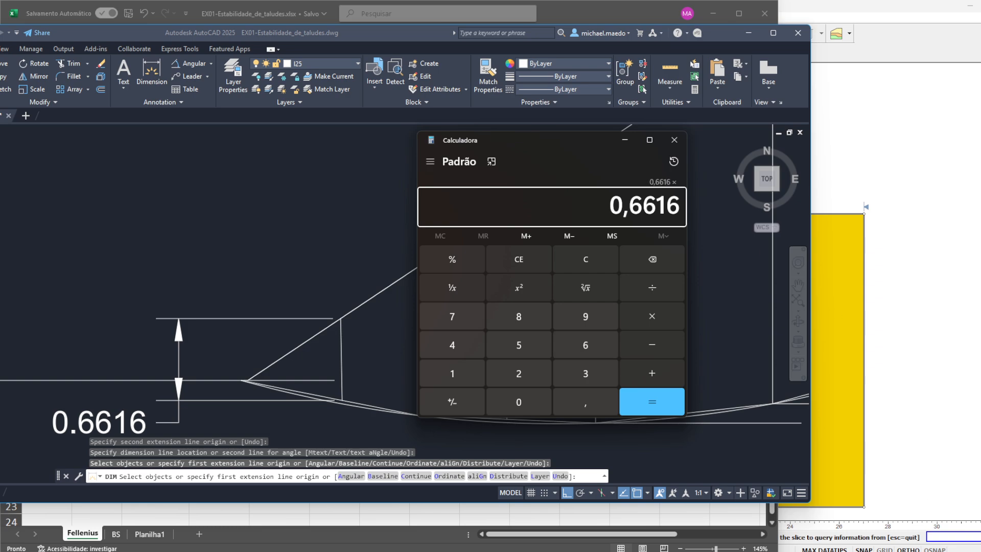
{"action": "key", "text": "alt+Tab"}
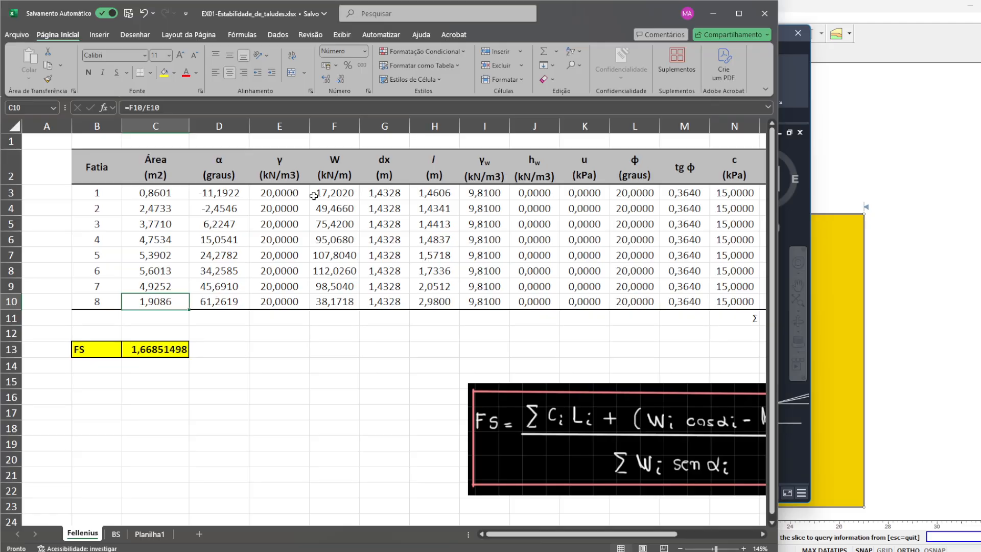
{"action": "left_click", "coordinate": [245, 196]}
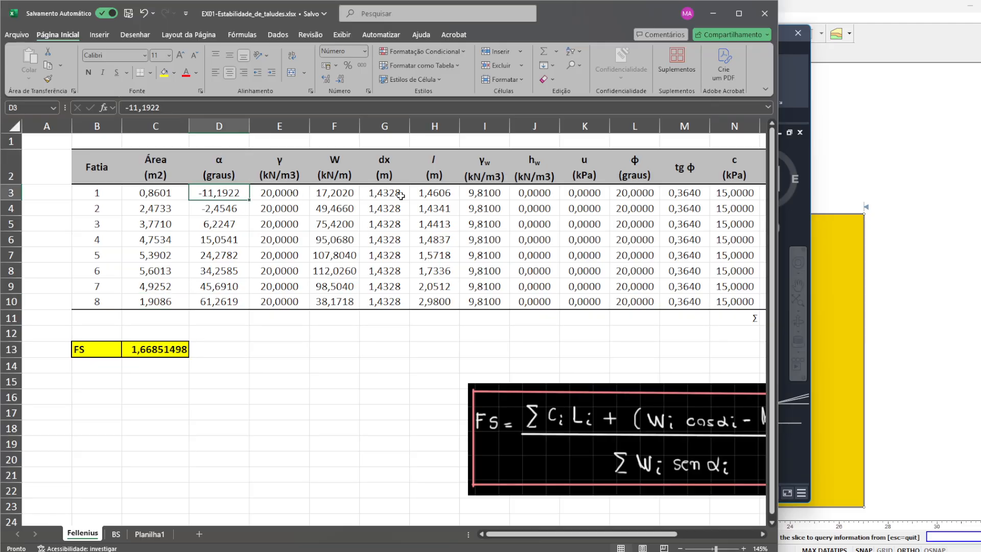
{"action": "key", "text": "alt+Tab"}
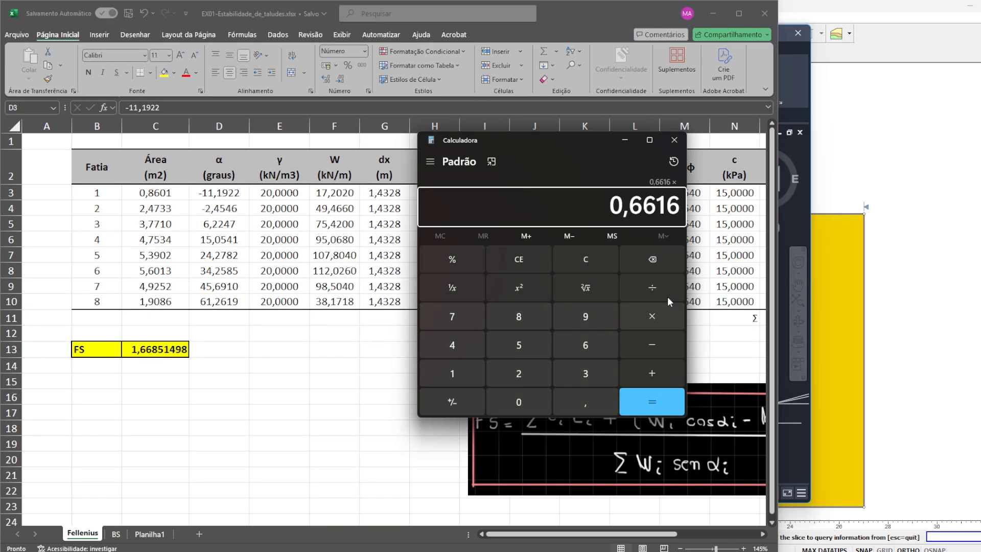
{"action": "type", "text": "1,"}
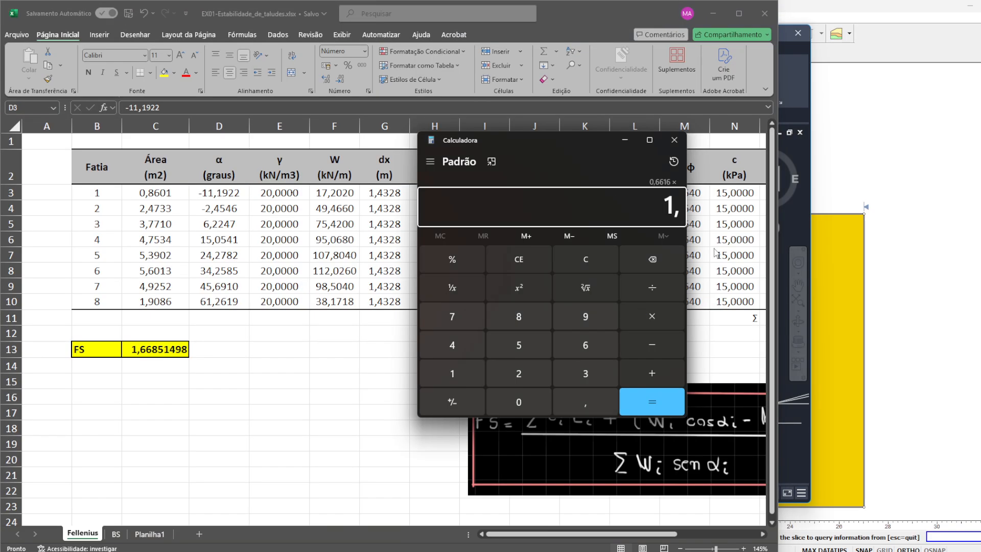
{"action": "type", "text": "4328"}
{"action": "key", "text": "Return"}
{"action": "type", "text": "*20"}
{"action": "key", "text": "Return"}
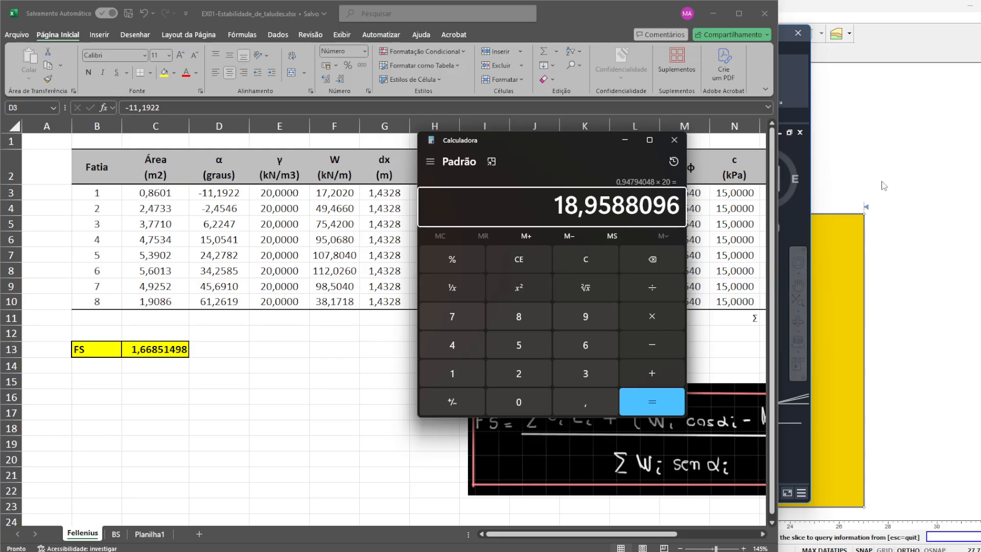
- Query slice 1 in Slide2 Interpret and examine its slice weight and the geometry of its corner at the slope toe
{"action": "left_click", "coordinate": [895, 164]}
{"action": "left_click", "coordinate": [448, 364]}
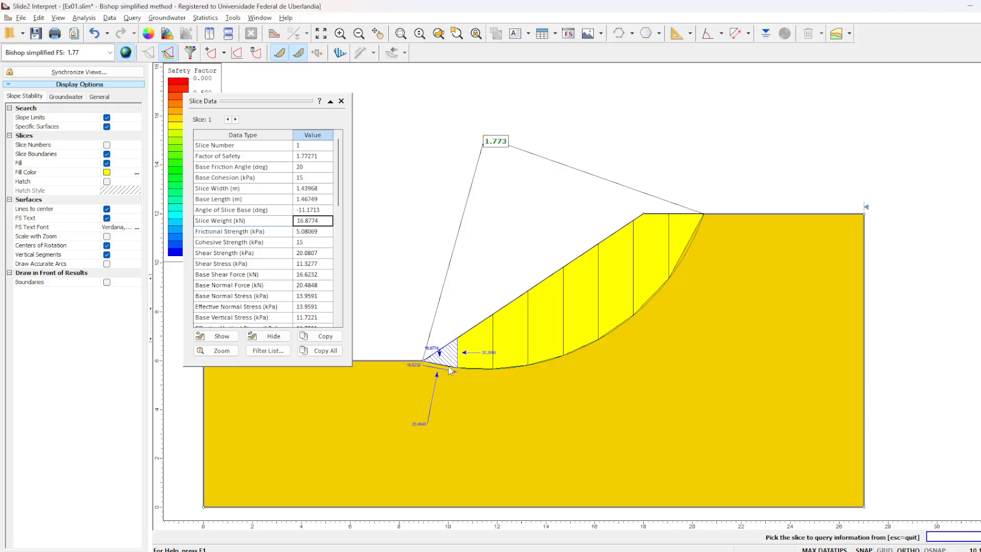
{"action": "scroll", "coordinate": [433, 361], "scroll_direction": "up", "scroll_amount": 6}
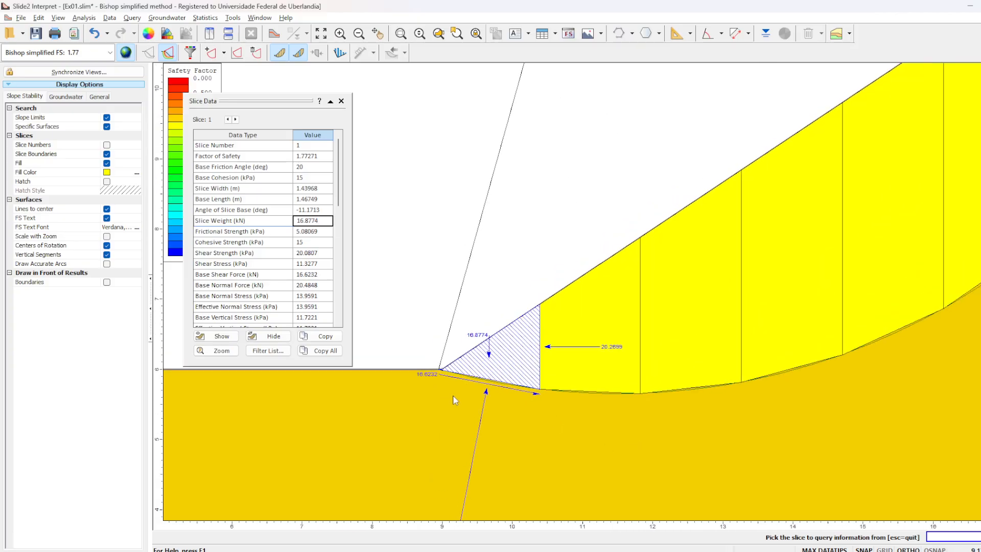
{"action": "scroll", "coordinate": [433, 362], "scroll_direction": "up", "scroll_amount": 4}
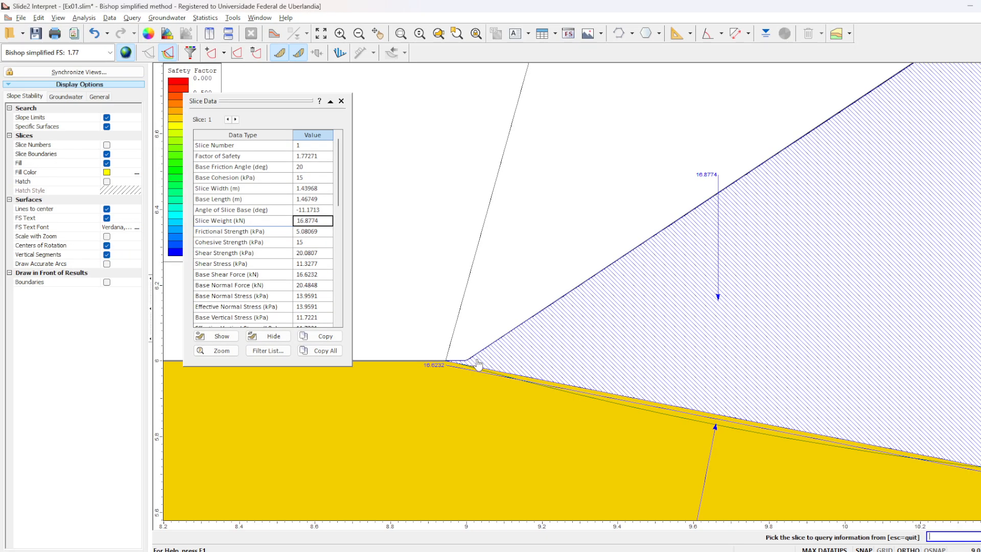
{"action": "scroll", "coordinate": [447, 364], "scroll_direction": "down", "scroll_amount": 3}
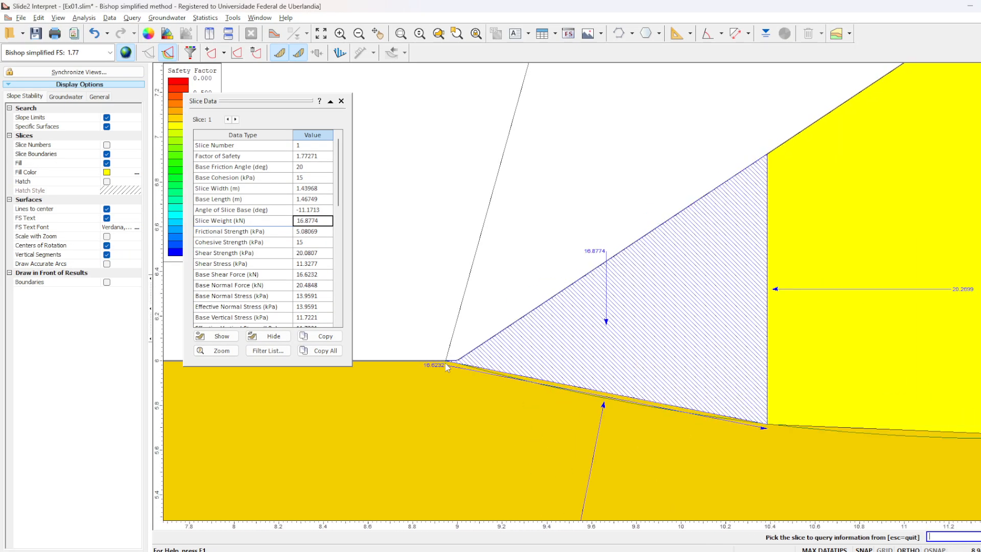
{"action": "scroll", "coordinate": [446, 363], "scroll_direction": "down", "scroll_amount": 5}
- Return to the AutoCAD drawing, end the dimension command, and erase the middle line of slice 1
{"action": "key", "text": "alt+Tab"}
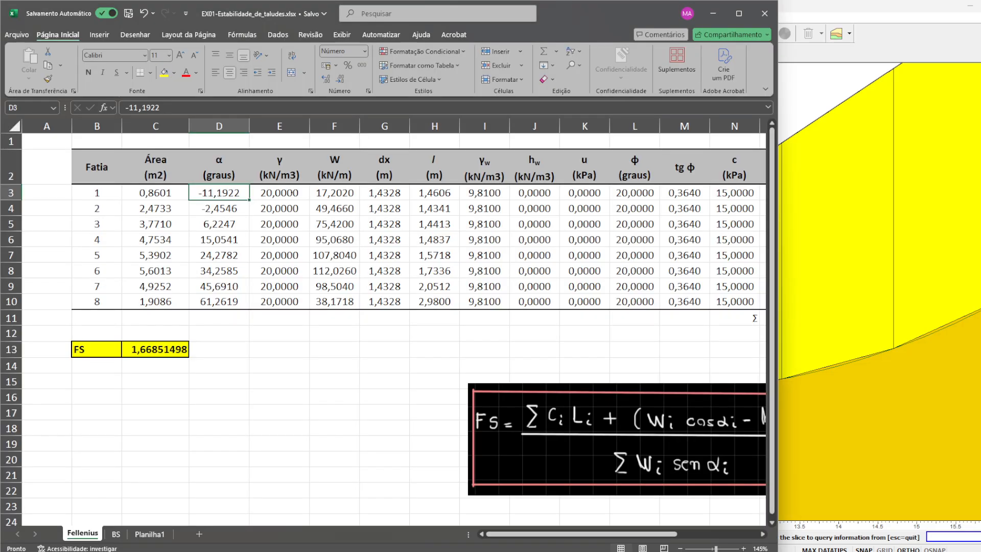
{"action": "key", "text": "alt+Tab"}
{"action": "key", "text": "alt+Tab"}
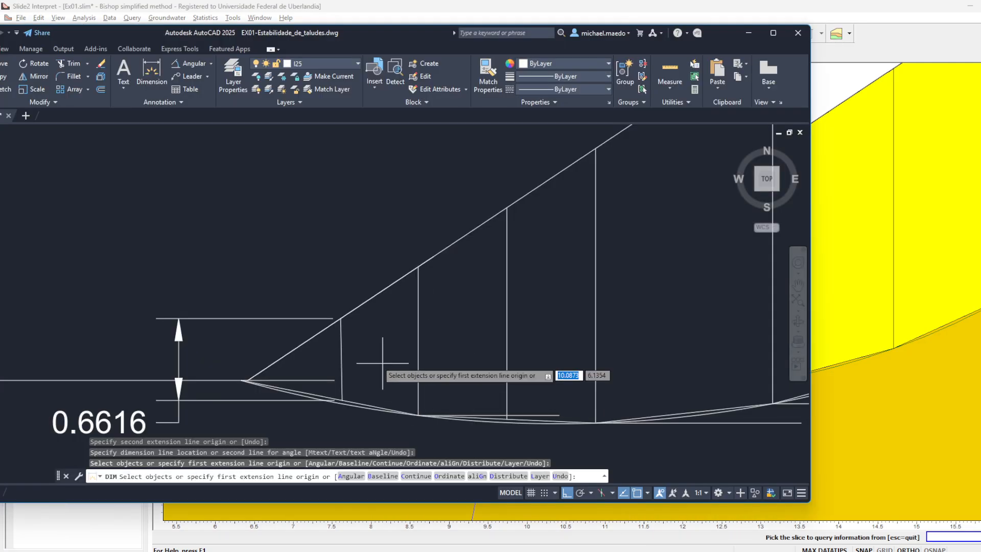
{"action": "key", "text": "F1"}
{"action": "left_click", "coordinate": [766, 66]}
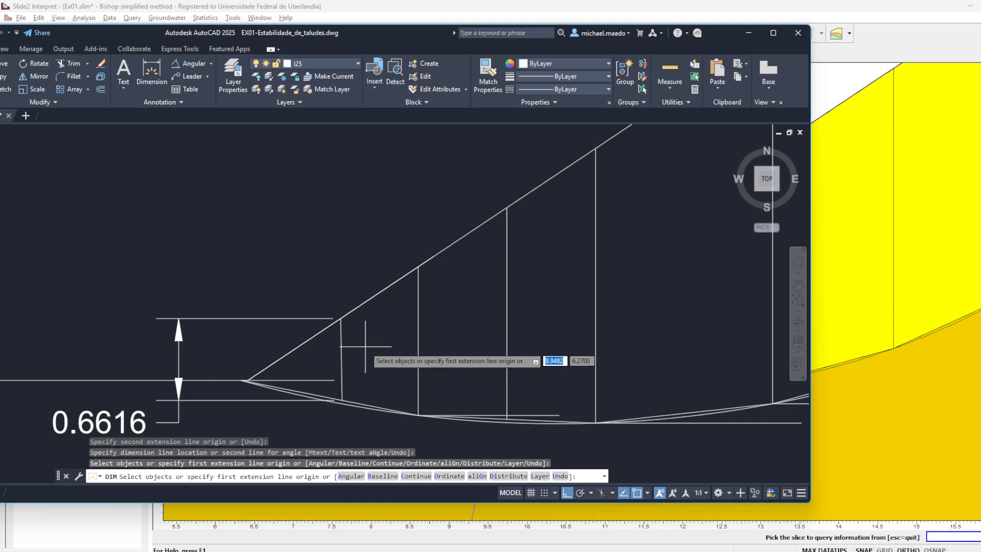
{"action": "left_click", "coordinate": [365, 347]}
{"action": "left_click", "coordinate": [336, 355]}
{"action": "key", "text": "Escape"}
{"action": "left_click", "coordinate": [351, 342]}
{"action": "left_click", "coordinate": [338, 350]}
{"action": "key", "text": "Delete"}
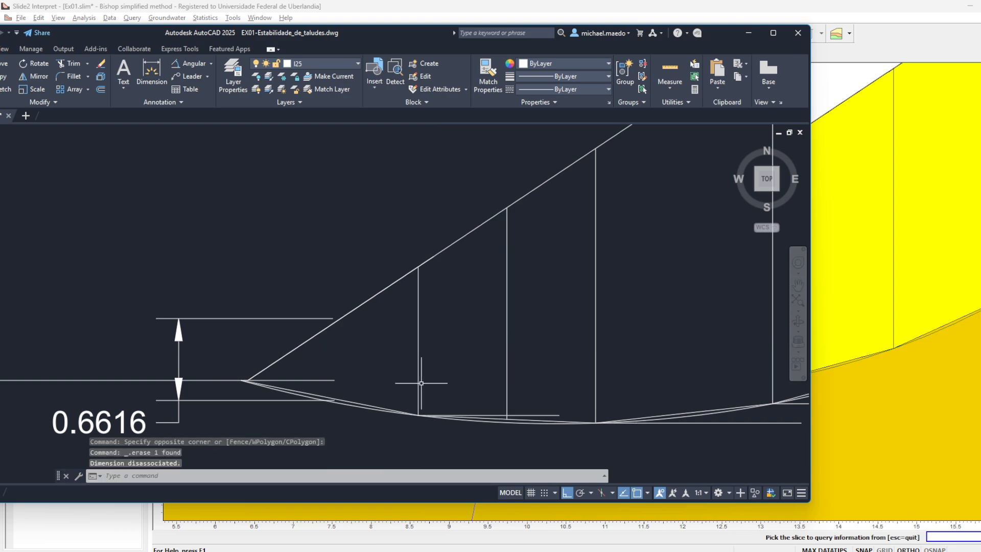
- Erase the height dimension beside slice 1 and the leftover horizontal helper line at the slope toe
{"action": "left_click", "coordinate": [259, 318]}
{"action": "key", "text": "Delete"}
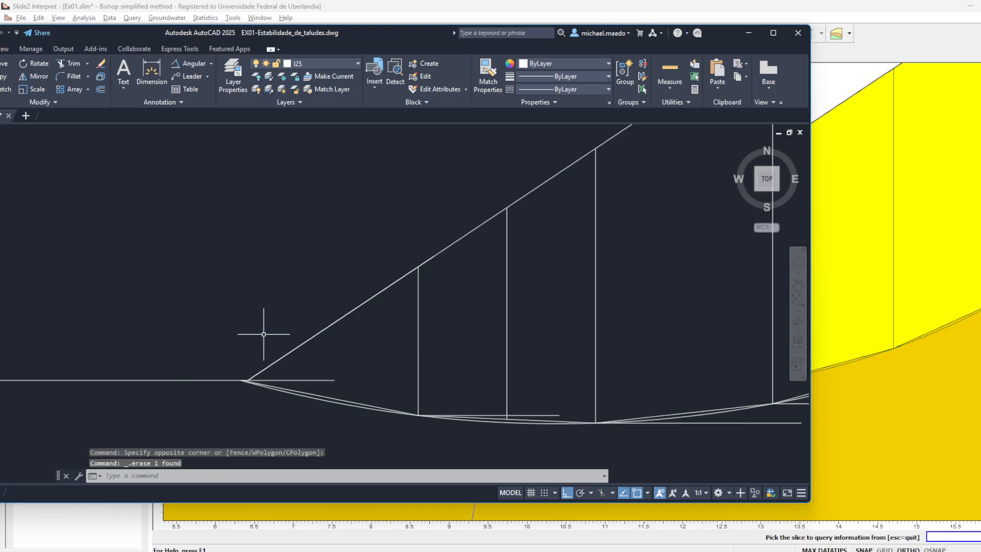
{"action": "left_click", "coordinate": [288, 379]}
{"action": "key", "text": "Escape"}
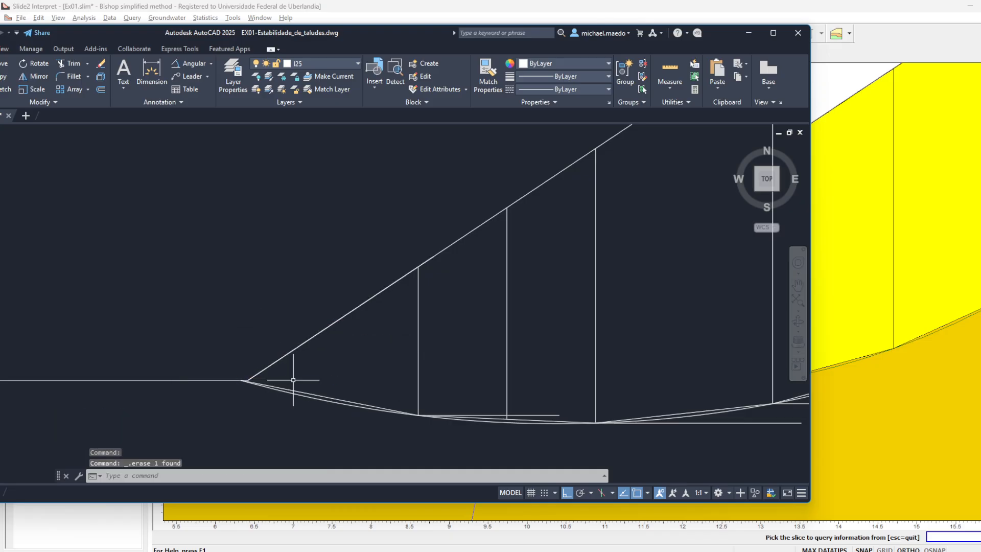
- Measure slice 1's area with the AREA command through the toe, base end, top of its vertical edge and slope corner
{"action": "type", "text": "area"}
{"action": "key", "text": "Return"}
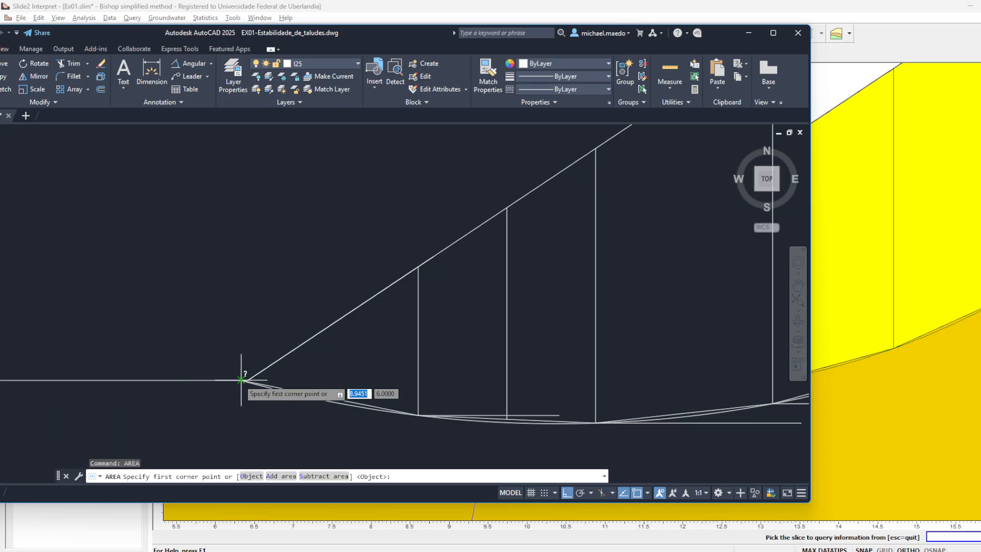
{"action": "left_click", "coordinate": [245, 381]}
{"action": "left_click", "coordinate": [418, 414]}
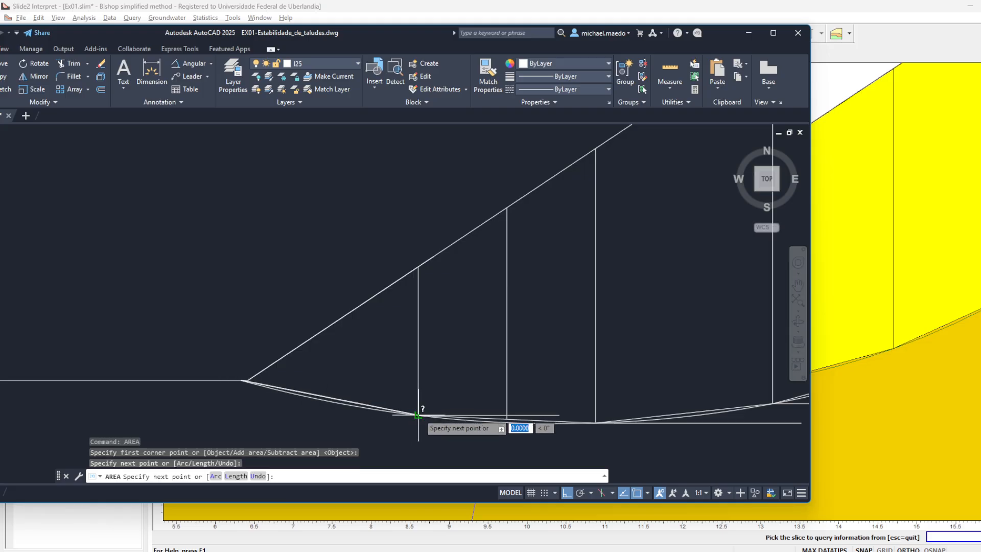
{"action": "left_click", "coordinate": [418, 267]}
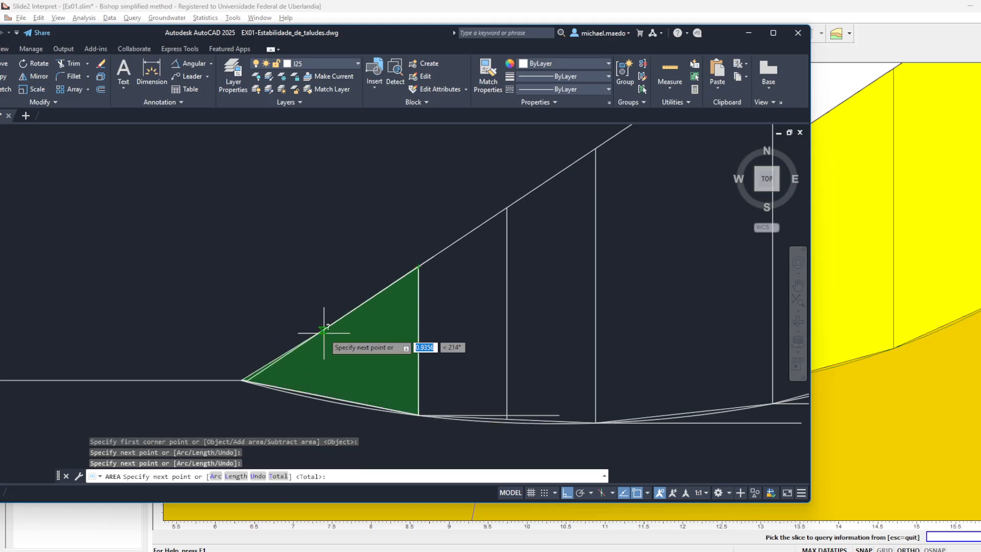
{"action": "left_click", "coordinate": [247, 380]}
{"action": "key", "text": "Return"}
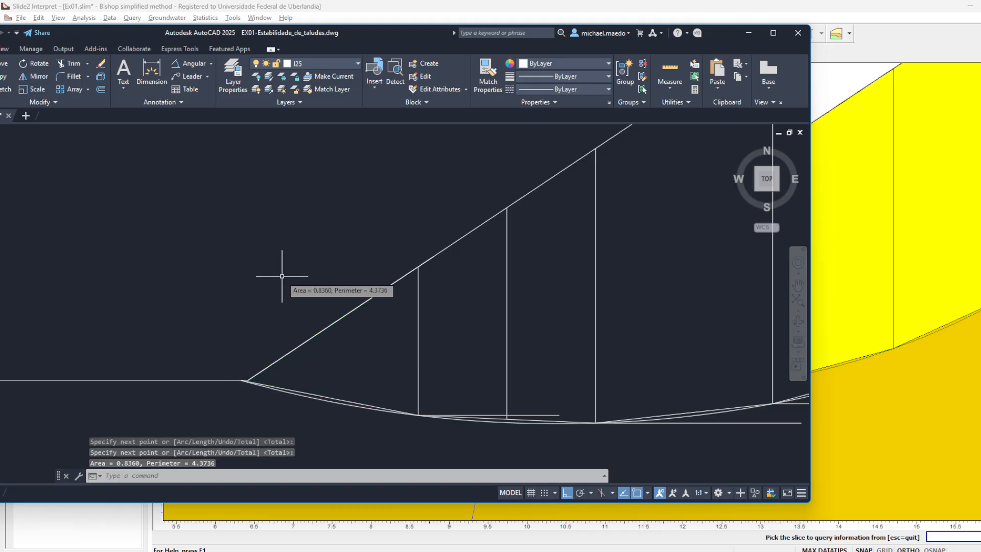
- Switch to the Excel workbook and set slice 1's area on the Fellenius sheet to 0,836
{"action": "key", "text": "alt+Tab"}
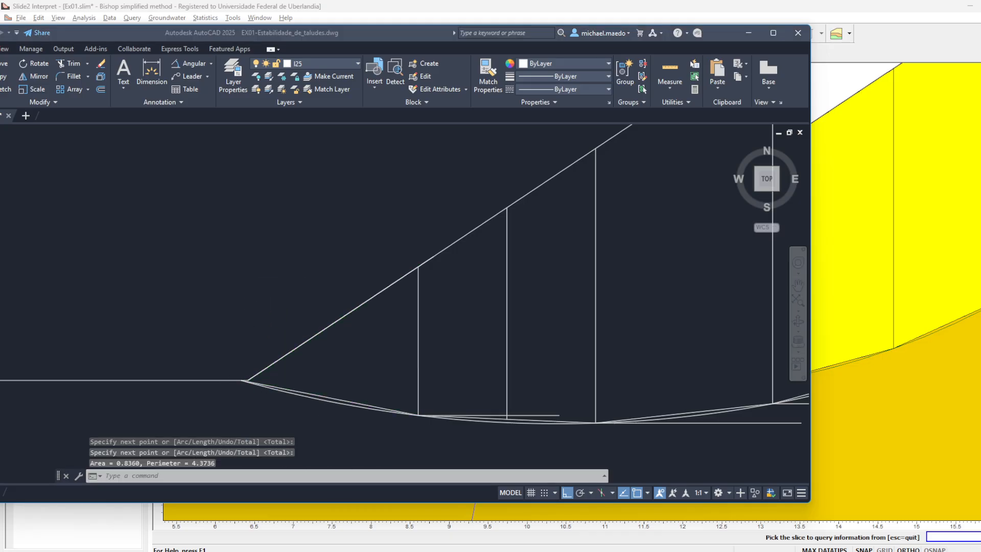
{"action": "left_click", "coordinate": [163, 197]}
{"action": "type", "text": "0,8360"}
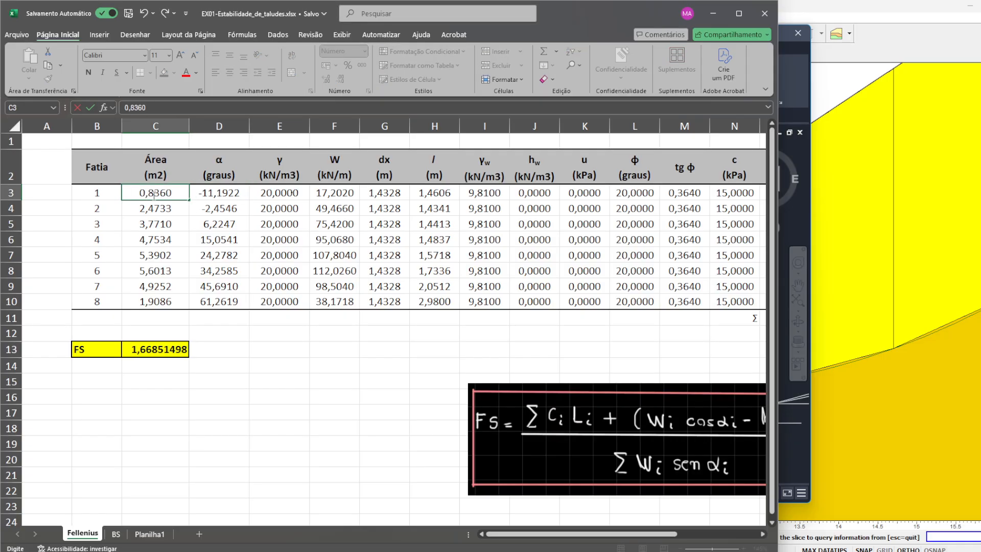
{"action": "key", "text": "Return"}
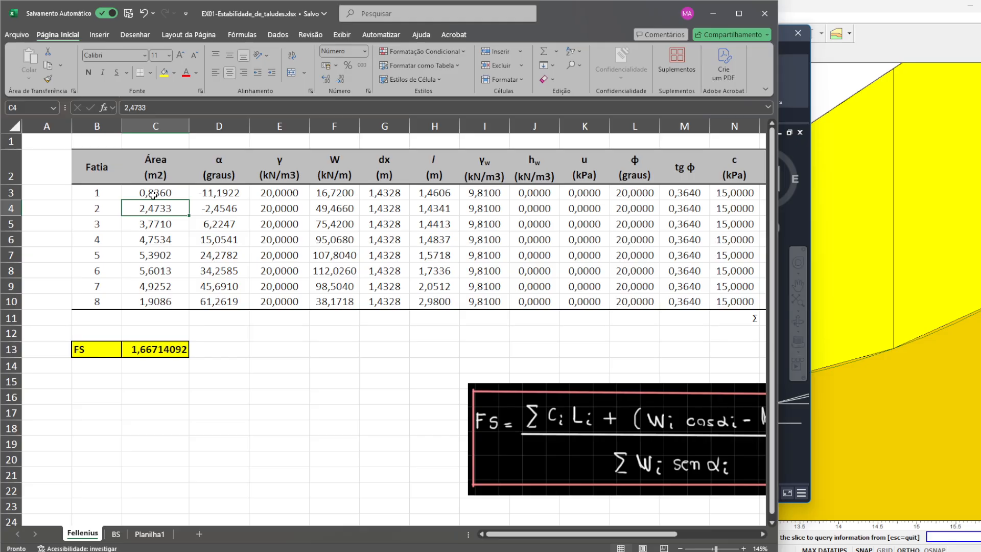
- Compare slice 1's weight in Slide2 Interpret with the W value on the Fellenius sheet, ending back in Excel
{"action": "key", "text": "alt+Tab"}
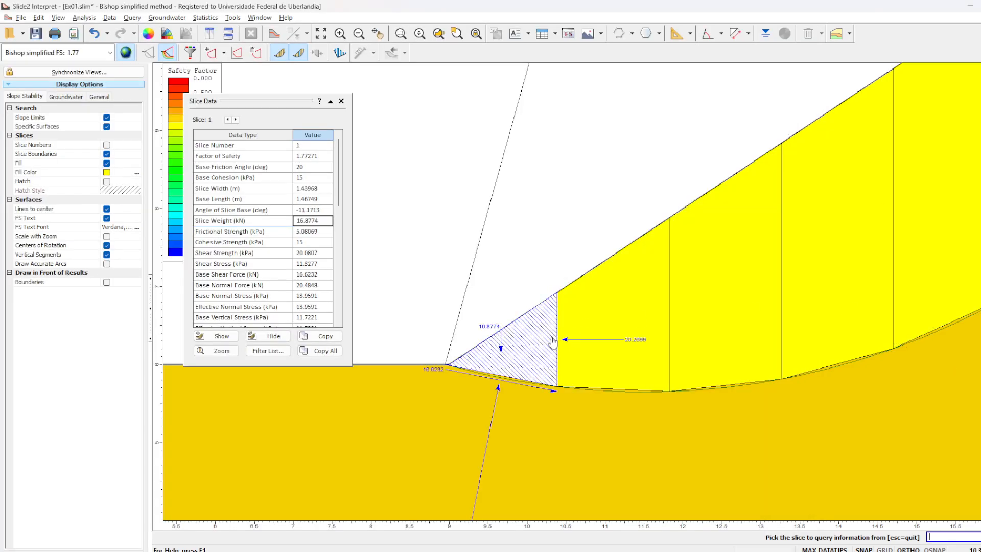
{"action": "key", "text": "alt+Tab"}
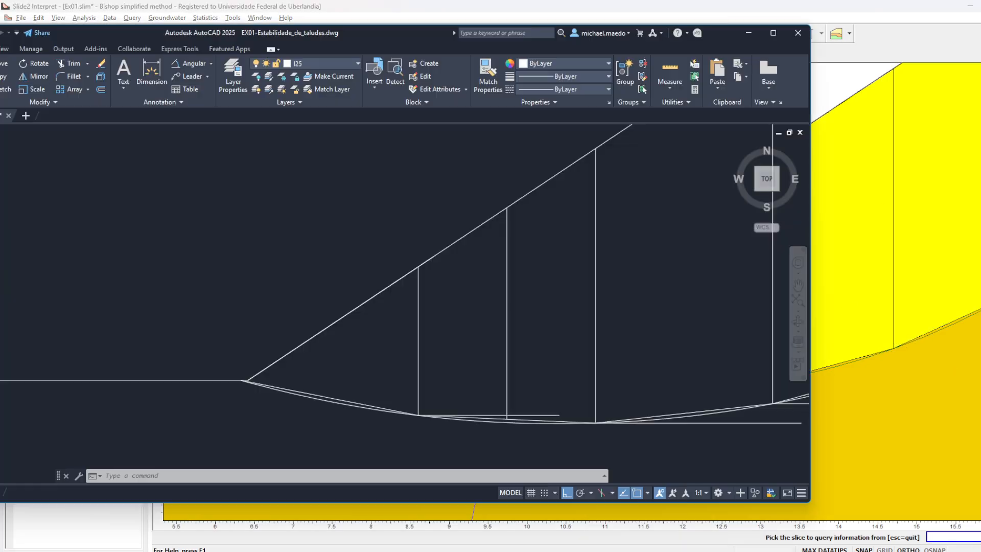
{"action": "key", "text": "alt+Tab"}
{"action": "key", "text": "alt+Tab"}
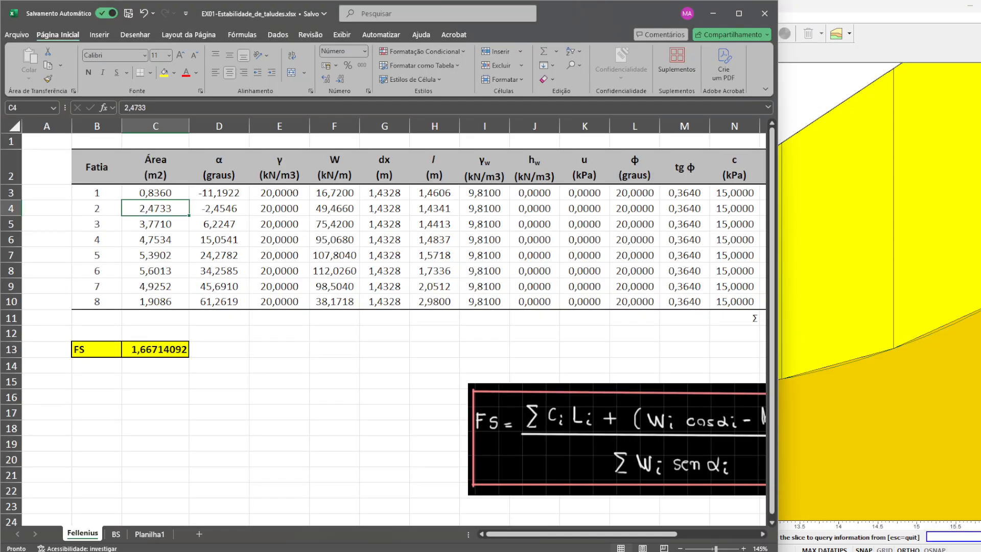
{"action": "key", "text": "alt+Tab"}
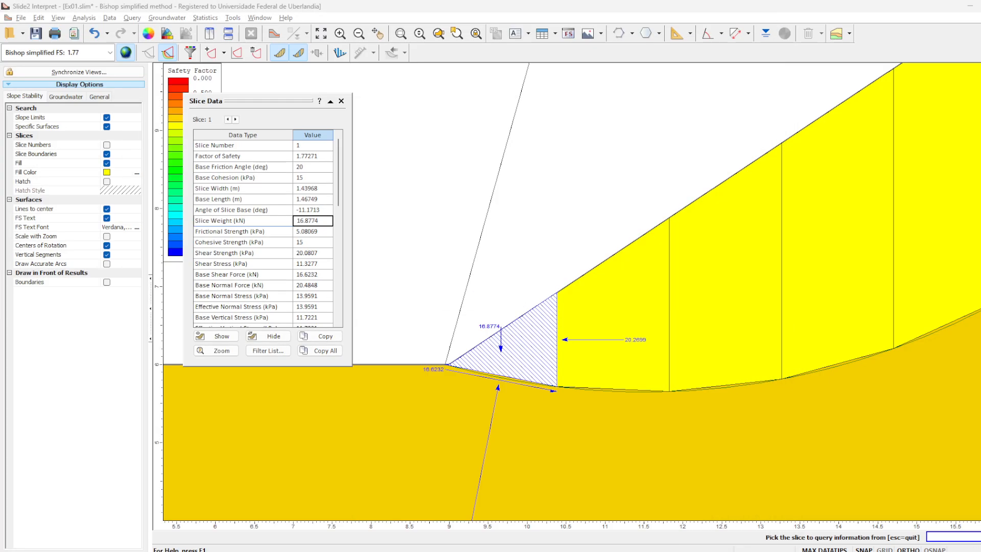
{"action": "key", "text": "alt+Tab"}
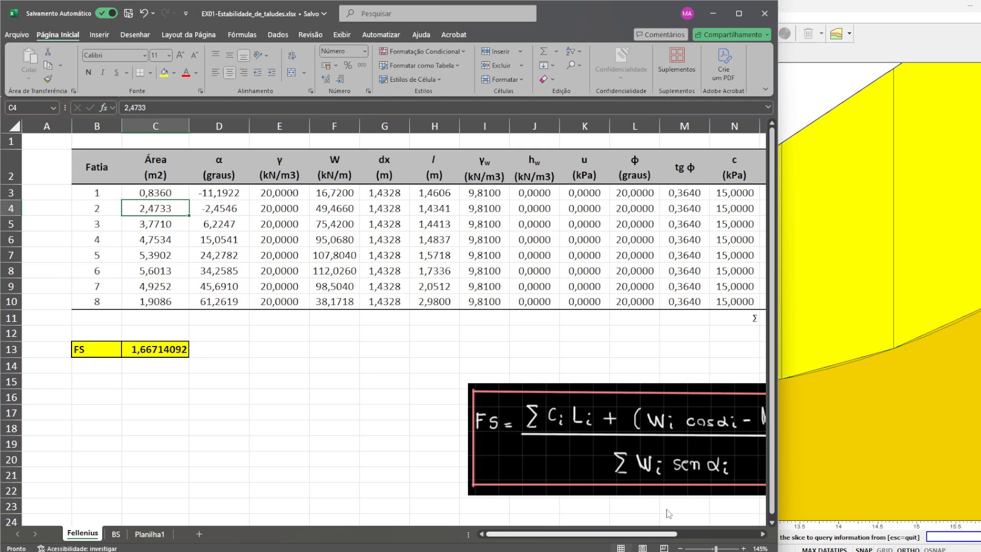
- Examine the factor of safety and the R and T sums, undoing and redoing slice 1's area change for comparison
{"action": "left_click", "coordinate": [174, 352]}
{"action": "scroll", "coordinate": [220, 342], "scroll_direction": "down", "scroll_amount": 1}
{"action": "scroll", "coordinate": [220, 342], "scroll_direction": "up", "scroll_amount": 1}
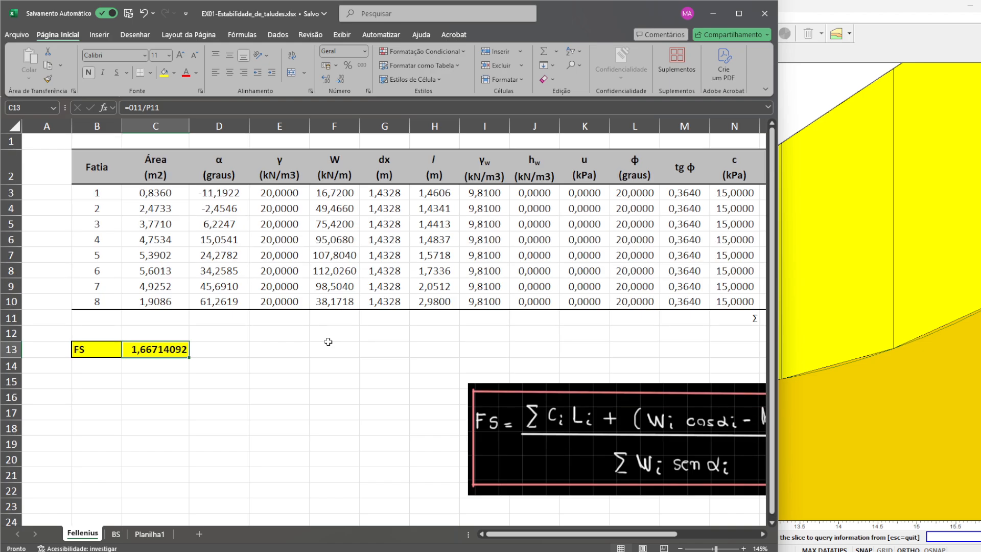
{"action": "left_click", "coordinate": [384, 334]}
{"action": "scroll", "coordinate": [411, 348], "scroll_direction": "down", "scroll_amount": 2}
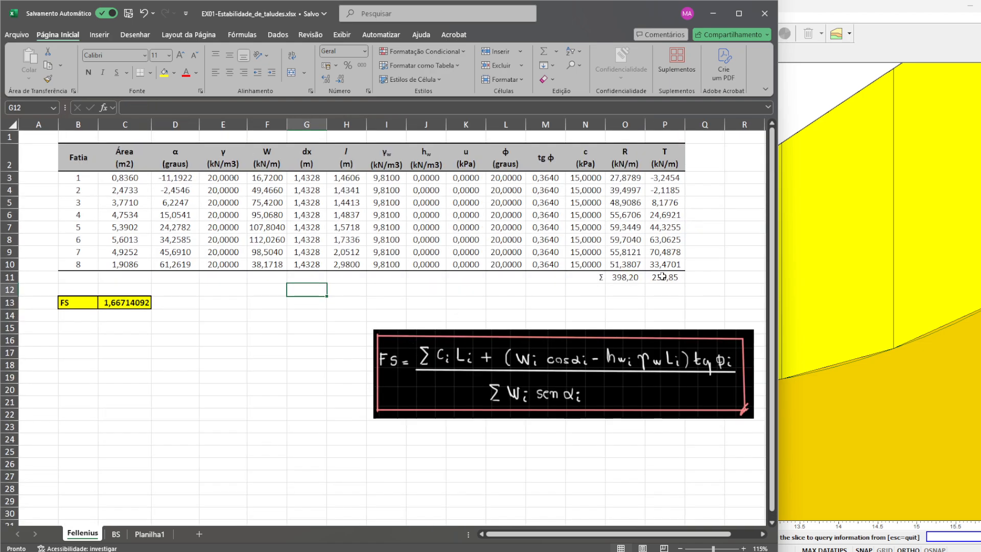
{"action": "scroll", "coordinate": [147, 176], "scroll_direction": "up", "scroll_amount": 1}
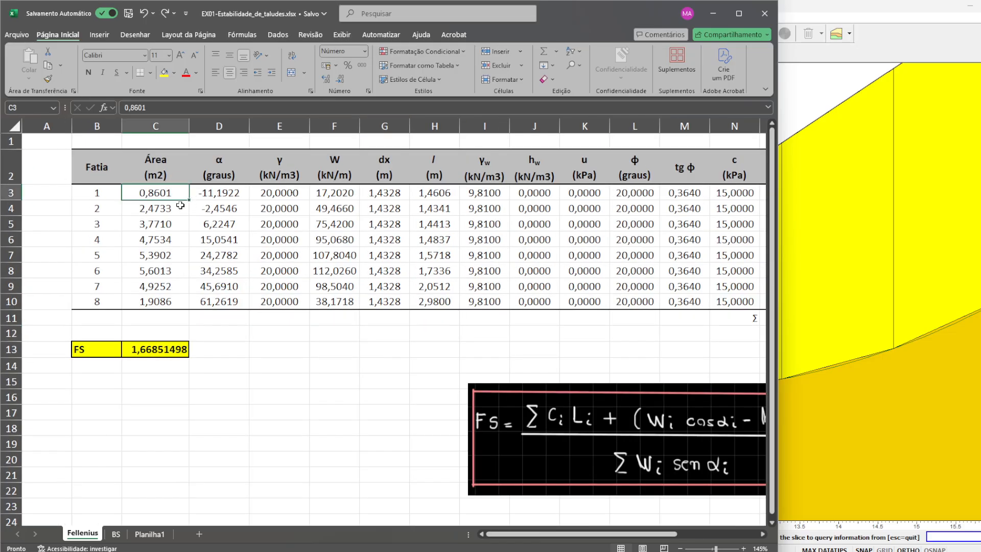
{"action": "left_click", "coordinate": [166, 15]}
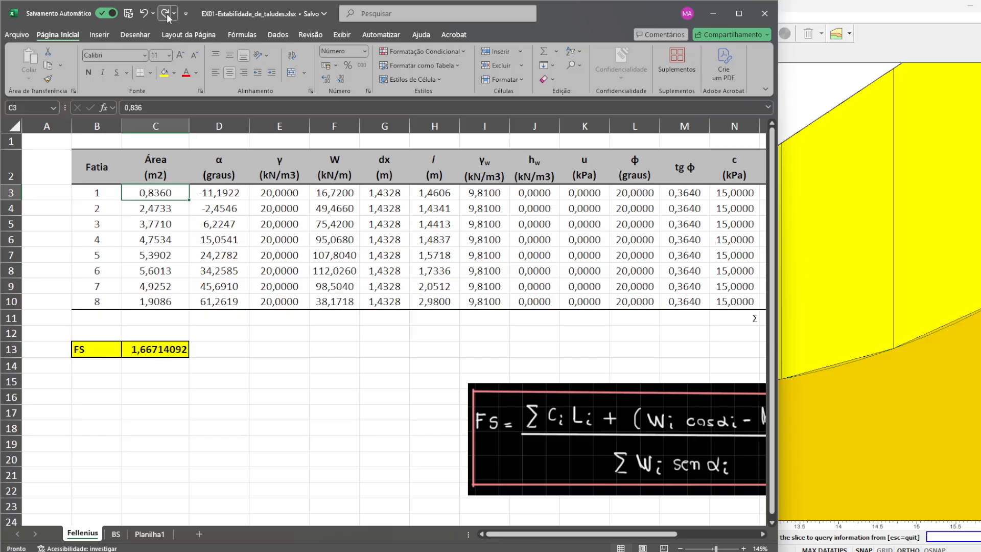
- Try an area of 2 for slice 8, undo it, and restore slice 1's area of 0,836
{"action": "left_click", "coordinate": [172, 305]}
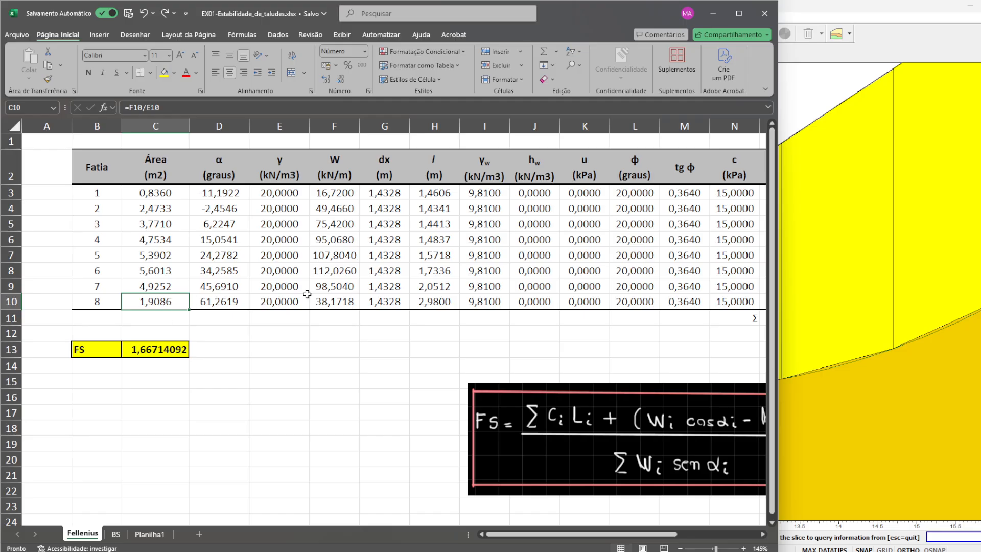
{"action": "type", "text": "2"}
{"action": "key", "text": "Return"}
{"action": "scroll", "coordinate": [294, 340], "scroll_direction": "down", "scroll_amount": 2}
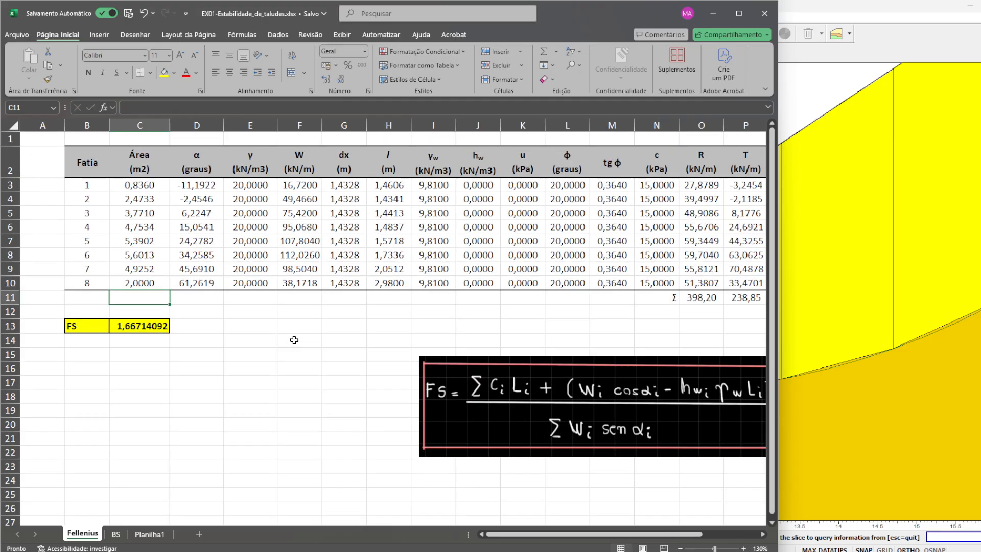
{"action": "key", "text": "ctrl+z"}
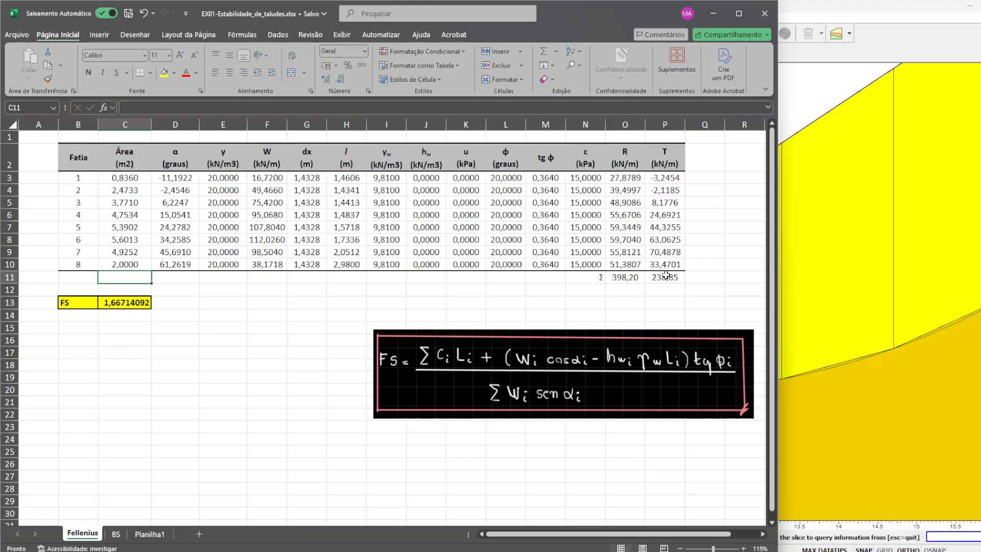
{"action": "scroll", "coordinate": [672, 276], "scroll_direction": "up", "scroll_amount": 2}
{"action": "key", "text": "ctrl+z"}
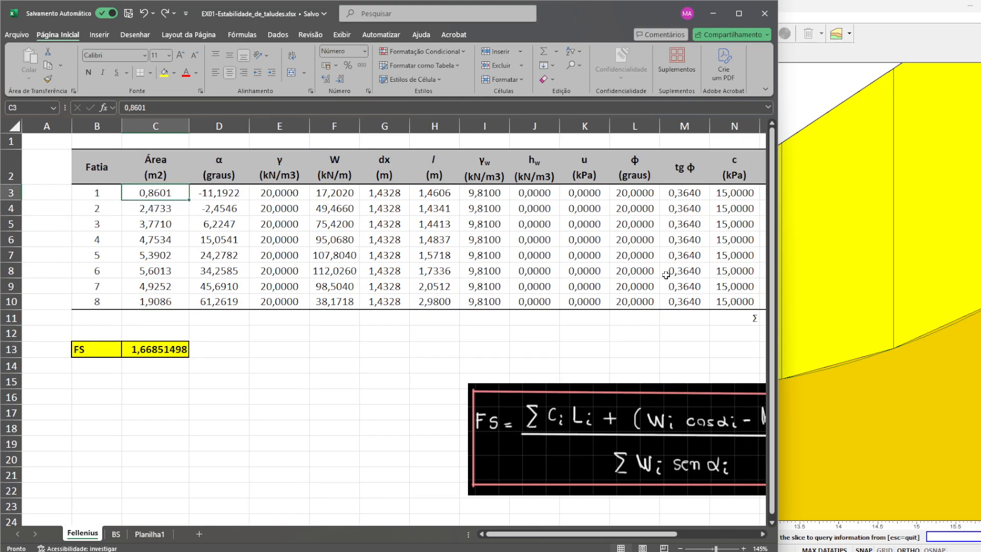
{"action": "key", "text": "ctrl+y"}
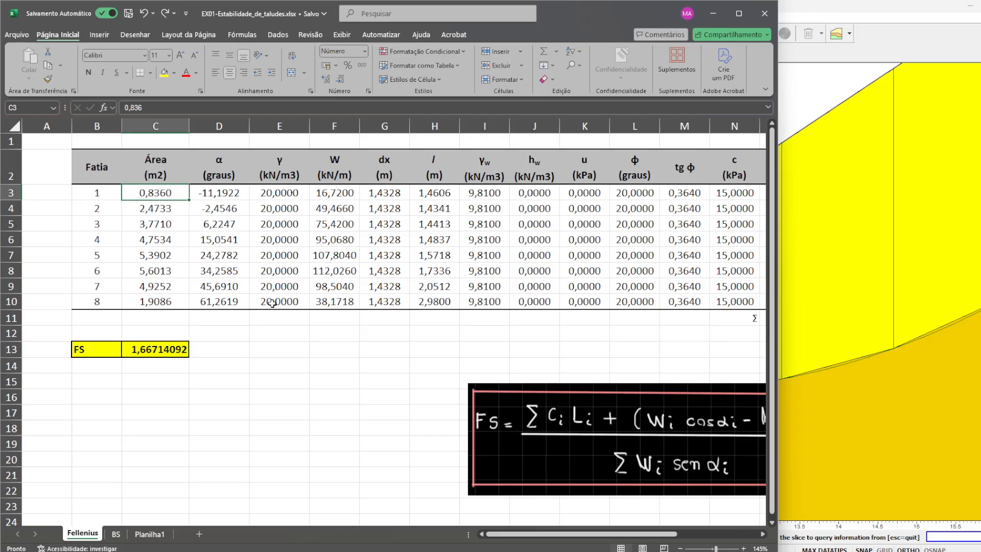
- Inspect slice 8's weight entry and the cell references in its R formula without changing them
{"action": "left_click", "coordinate": [337, 301]}
{"action": "scroll", "coordinate": [588, 386], "scroll_direction": "down", "scroll_amount": 2}
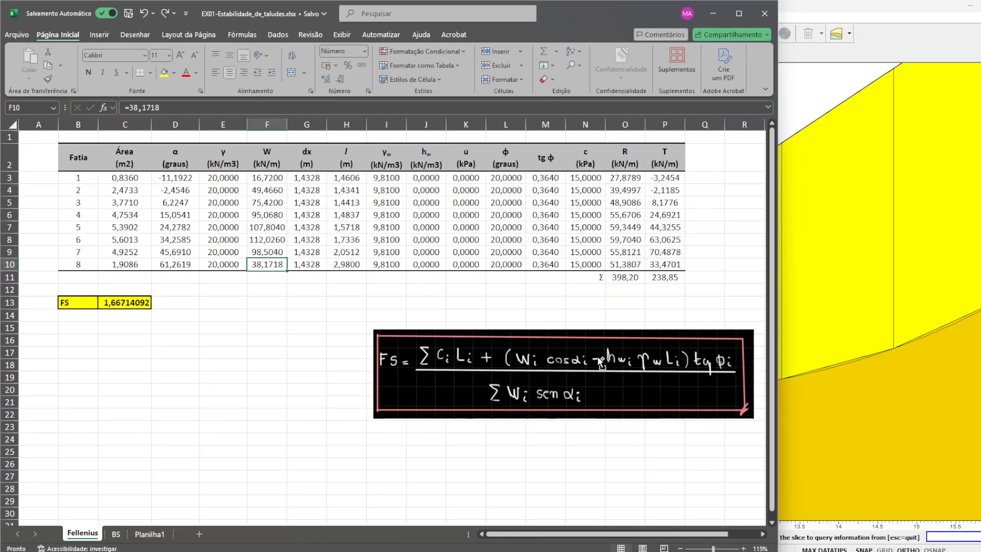
{"action": "left_click", "coordinate": [628, 265]}
{"action": "left_click", "coordinate": [365, 104]}
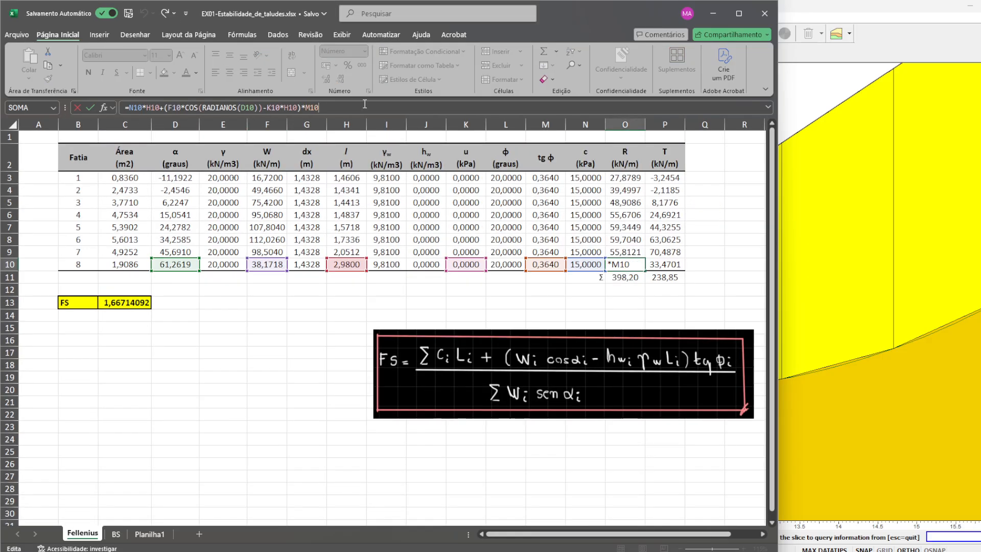
{"action": "key", "text": "Return"}
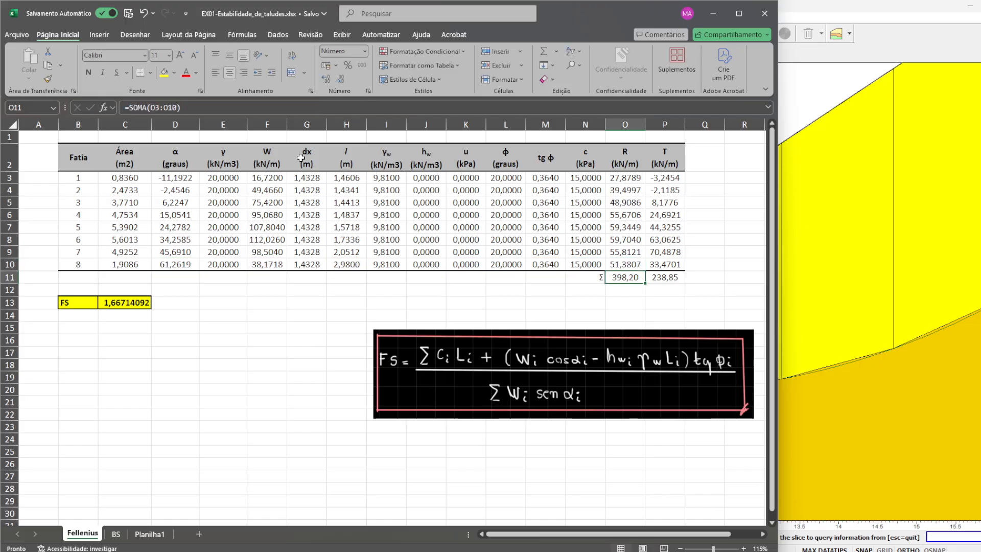
- Try a weight of 40 for slice 8 to test its effect on the factor of safety, and undo it
{"action": "left_click", "coordinate": [273, 263]}
{"action": "left_click", "coordinate": [189, 104]}
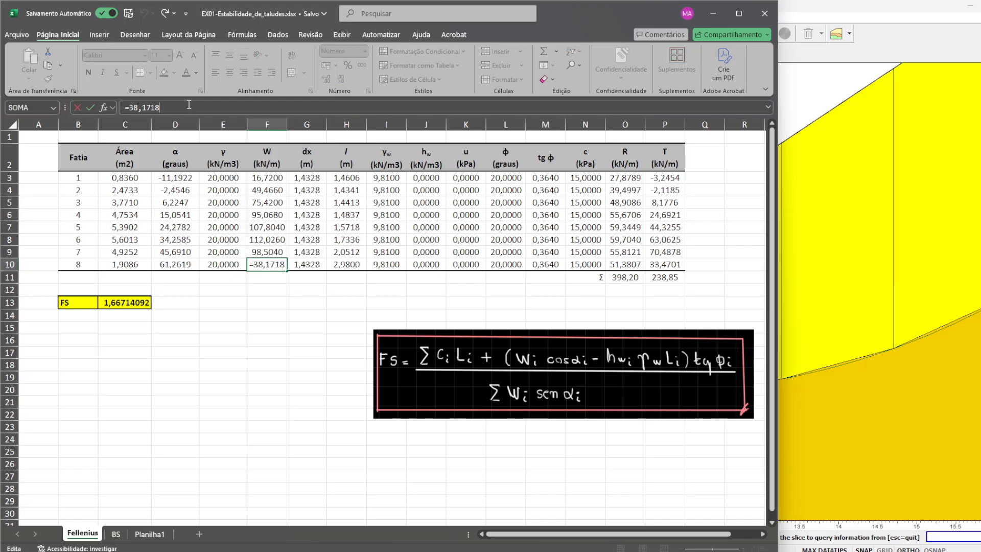
{"action": "key", "text": "BackSpace"}
{"action": "key", "text": "BackSpace"}
{"action": "key", "text": "BackSpace"}
{"action": "key", "text": "BackSpace"}
{"action": "key", "text": "BackSpace"}
{"action": "key", "text": "BackSpace"}
{"action": "key", "text": "BackSpace"}
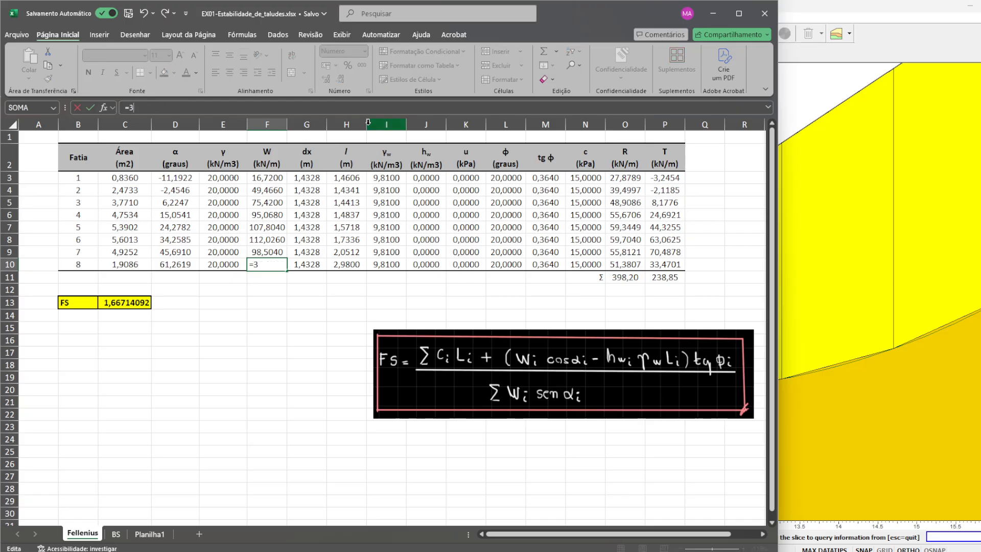
{"action": "type", "text": "40"}
{"action": "key", "text": "Return"}
{"action": "key", "text": "Up"}
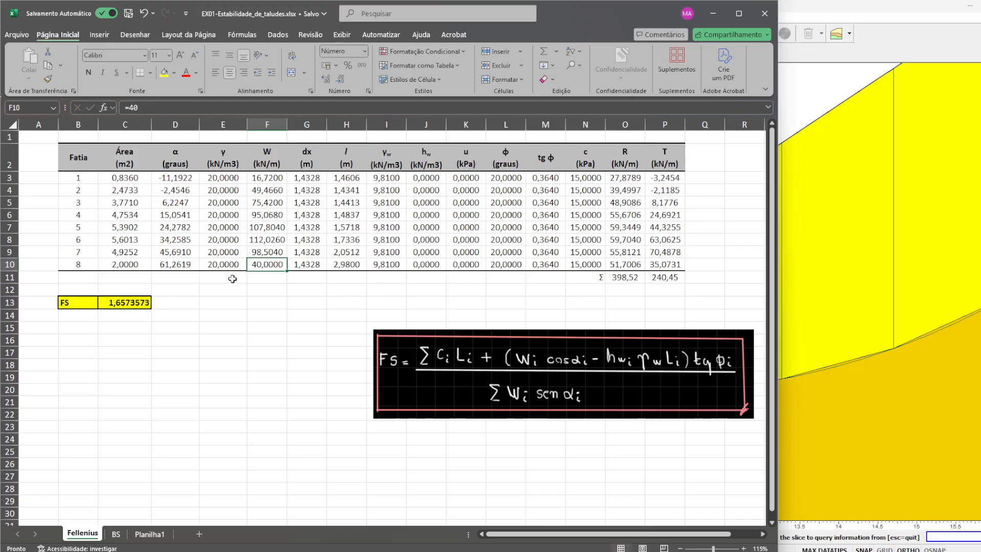
{"action": "key", "text": "ctrl+z"}
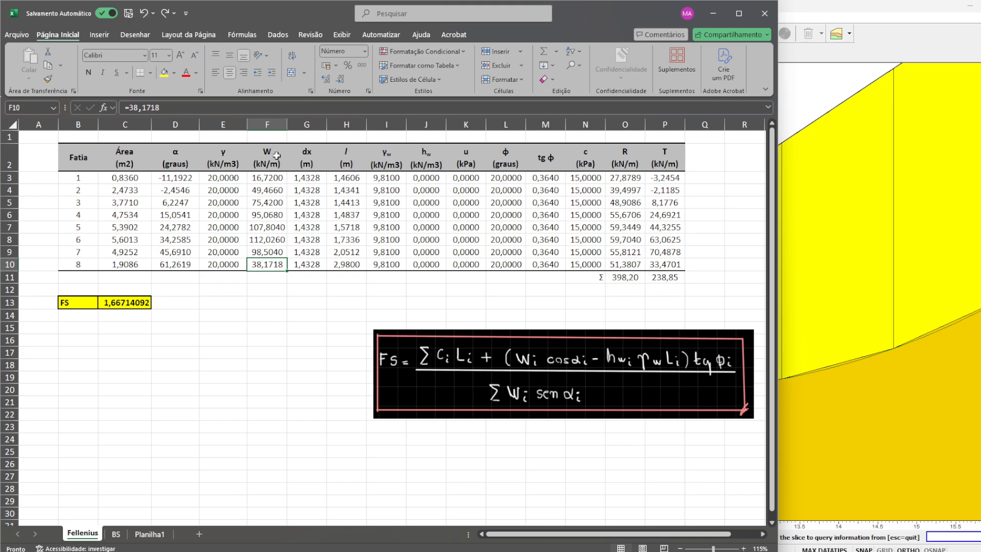
- Switch to Slide2 Interpret, close slice 1's data, and show the Ordinary / Fellenius results for the slope
{"action": "left_click", "coordinate": [134, 177]}
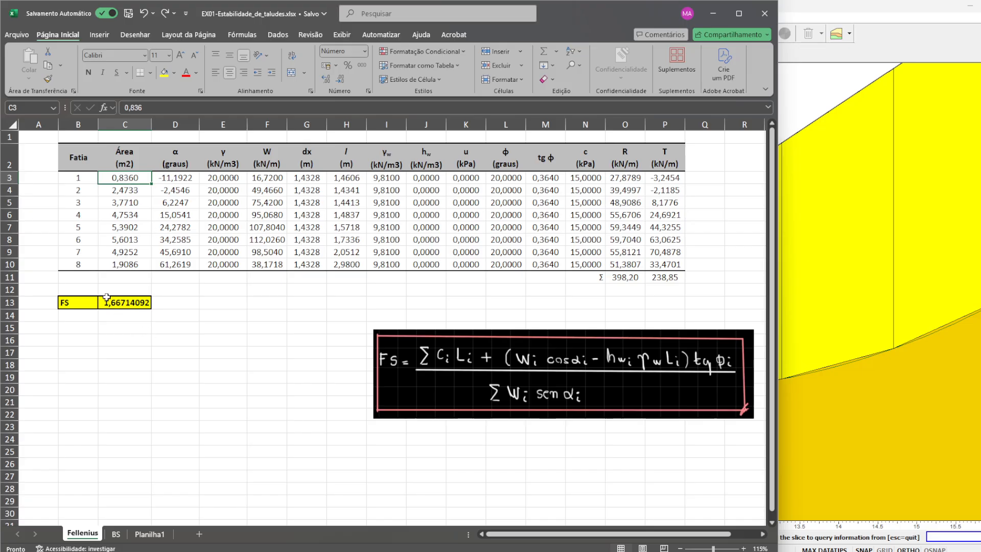
{"action": "left_click", "coordinate": [829, 107]}
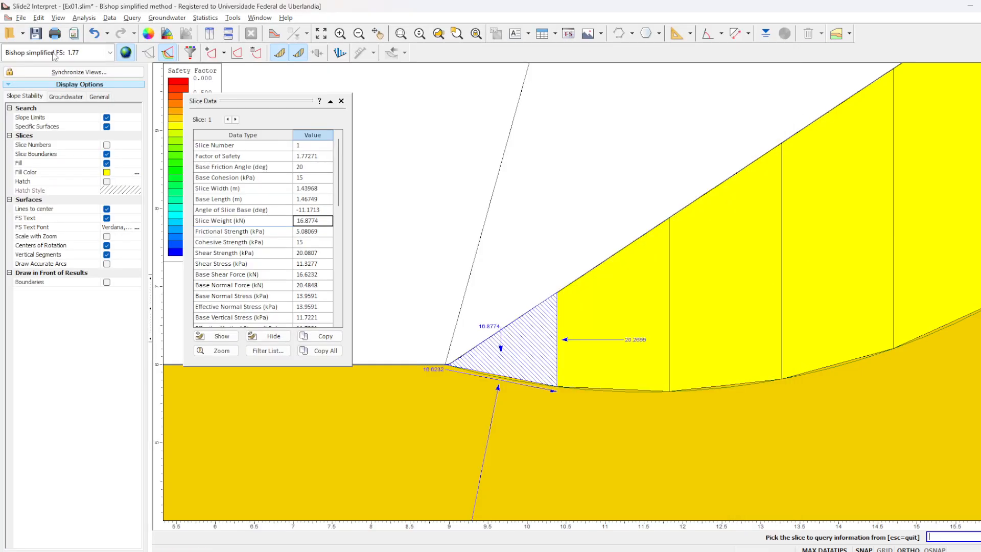
{"action": "left_click", "coordinate": [341, 101]}
{"action": "left_click", "coordinate": [110, 53]}
{"action": "left_click", "coordinate": [93, 63]}
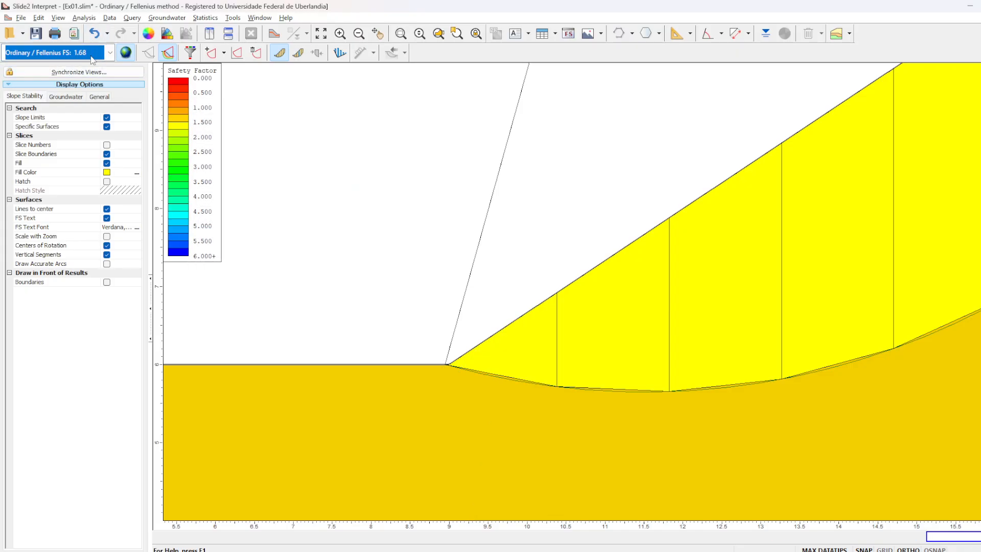
{"action": "scroll", "coordinate": [589, 221], "scroll_direction": "down", "scroll_amount": 5}
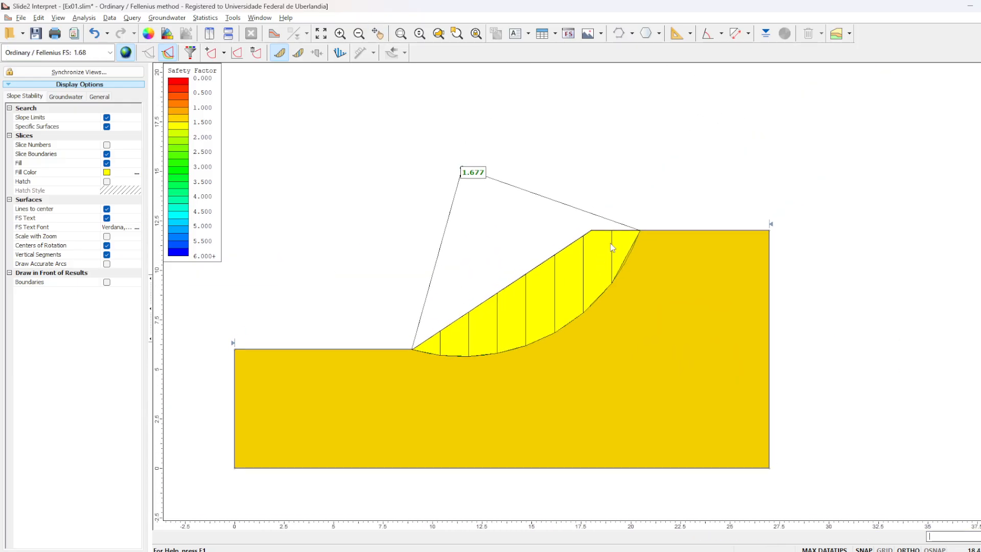
{"action": "scroll", "coordinate": [613, 248], "scroll_direction": "up", "scroll_amount": 4}
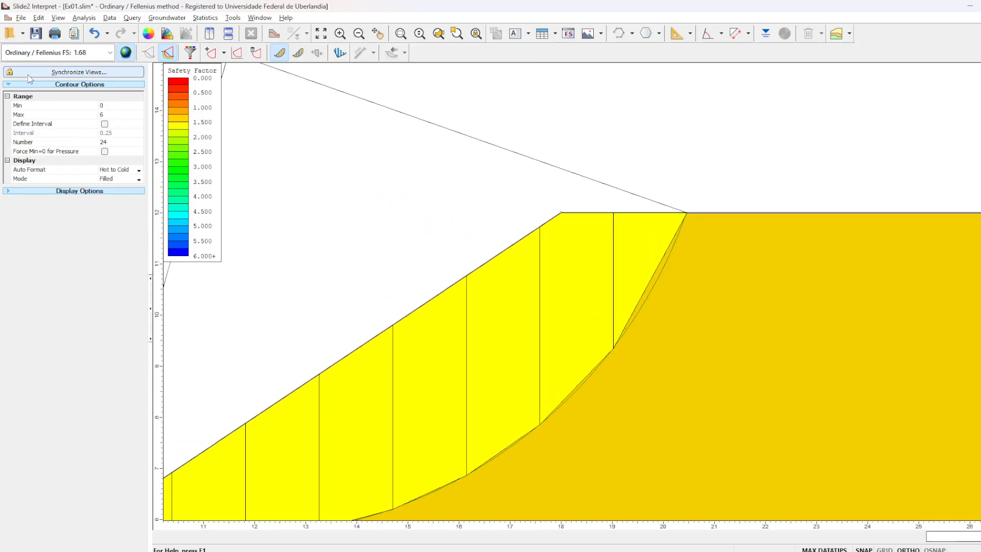
- Query slice 8's data for the Ordinary / Fellenius method and examine its slice weight
{"action": "left_click", "coordinate": [109, 53]}
{"action": "left_click", "coordinate": [109, 55]}
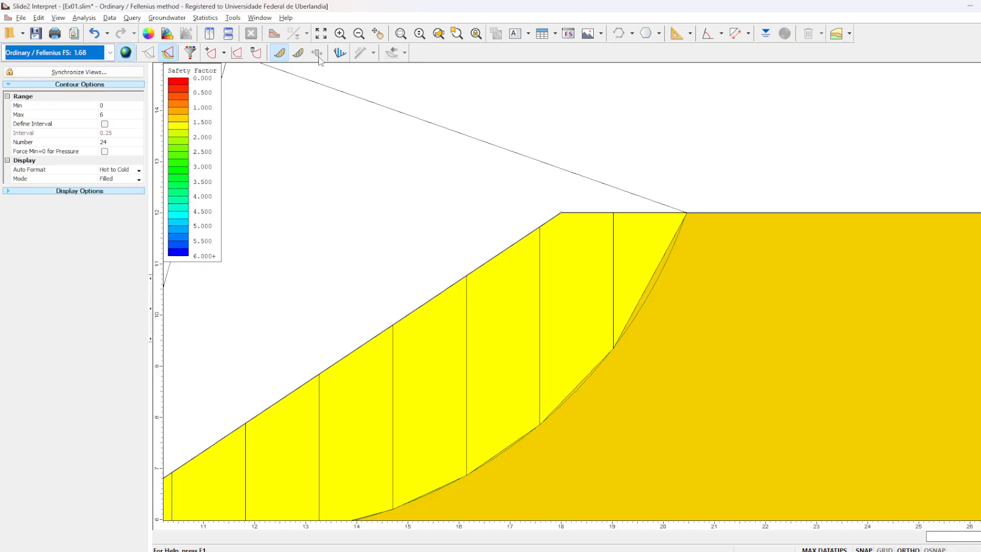
{"action": "left_click", "coordinate": [299, 53]}
{"action": "left_click", "coordinate": [632, 243]}
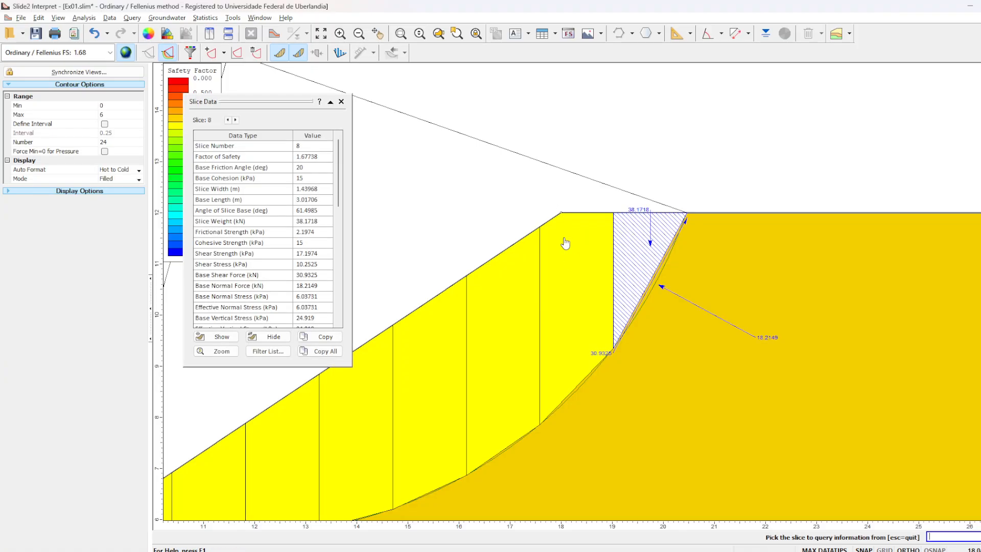
{"action": "left_click", "coordinate": [324, 222]}
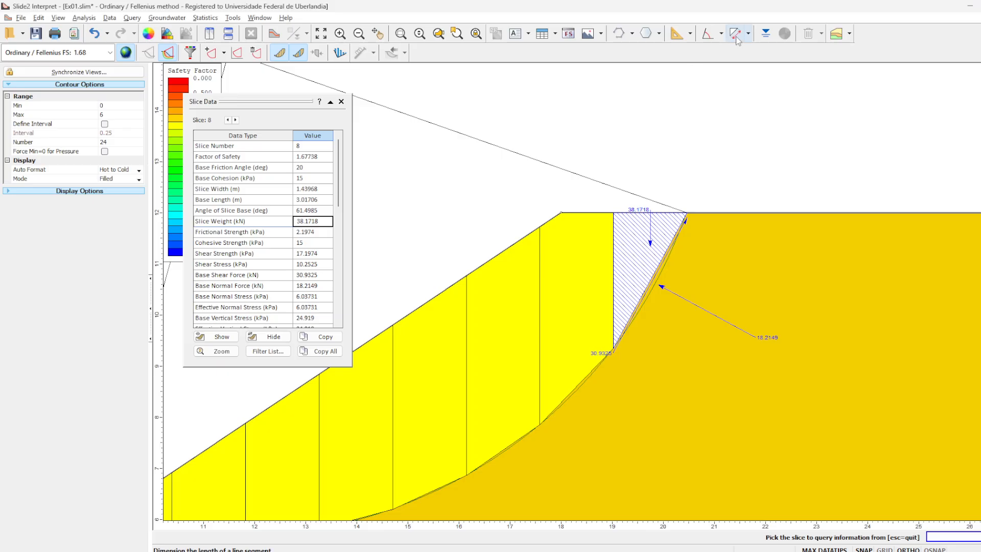
- Dimension the length of slice 8's straight base from its upper end to its lower end
{"action": "left_click", "coordinate": [736, 33]}
{"action": "left_click", "coordinate": [687, 212]}
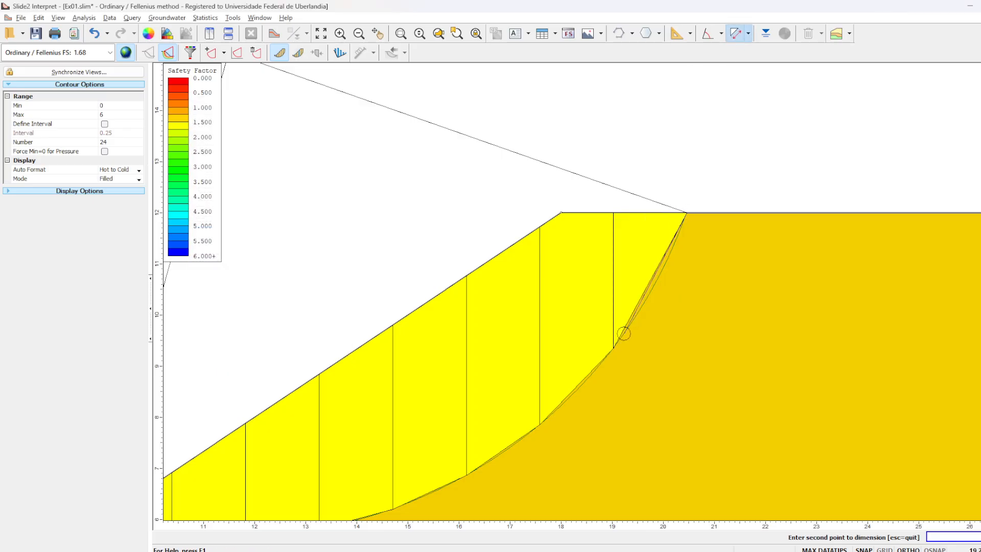
{"action": "left_click", "coordinate": [613, 348]}
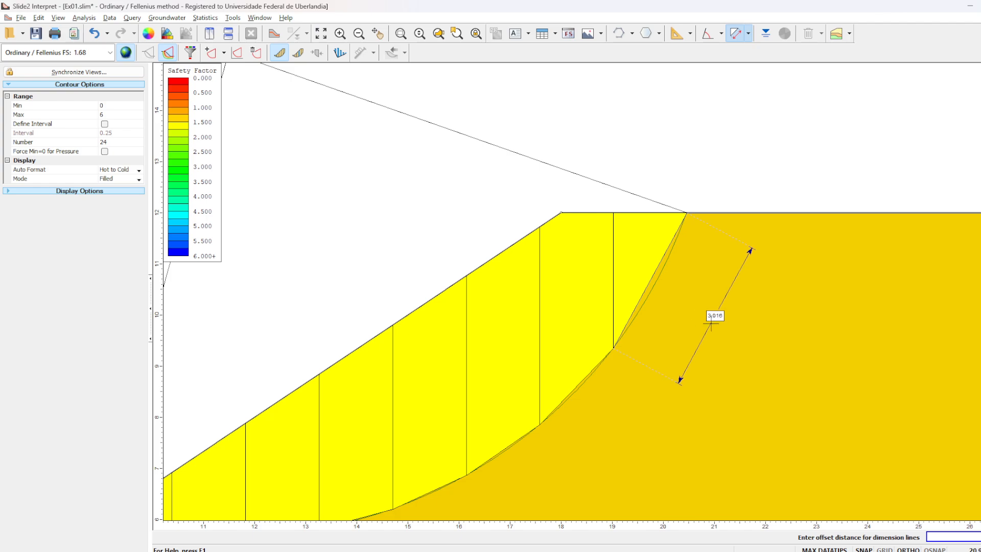
{"action": "left_click", "coordinate": [703, 309]}
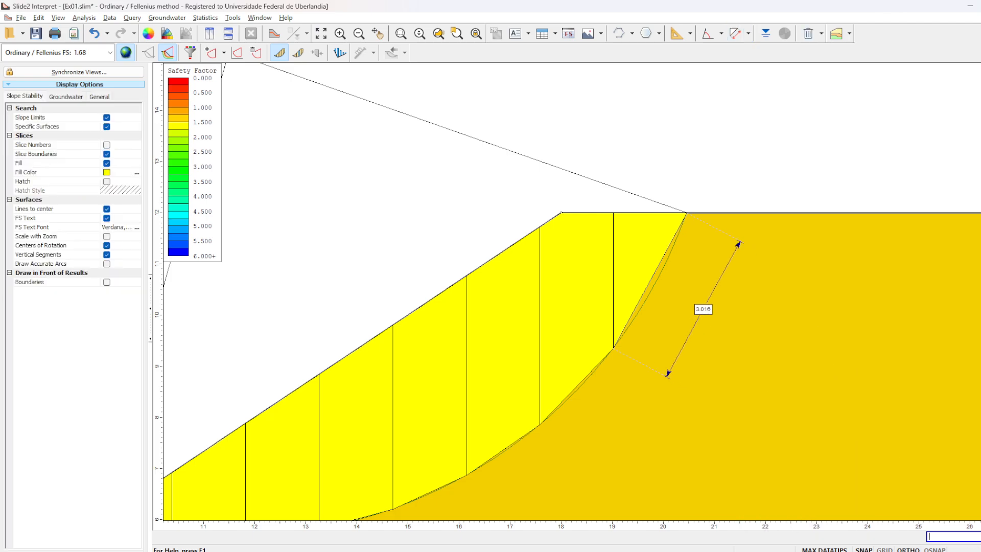
- Switch to the Excel workbook and inspect slice 8's base length formula without changing it
{"action": "key", "text": "alt+Tab"}
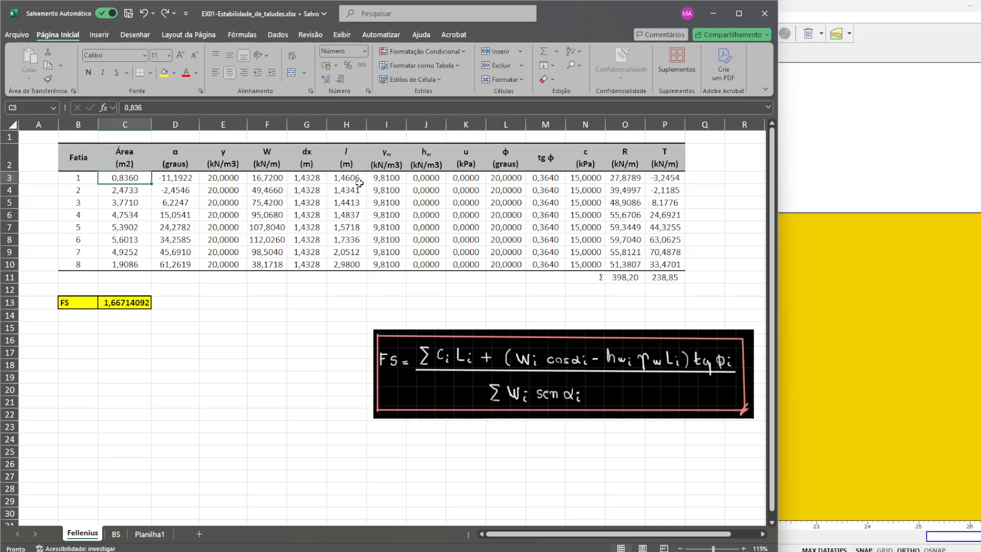
{"action": "left_click", "coordinate": [350, 265]}
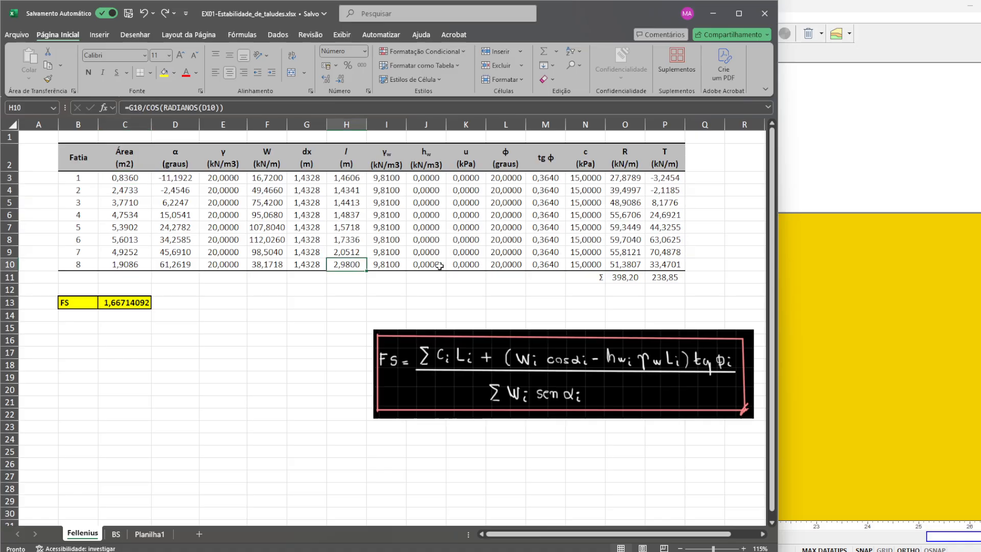
{"action": "left_click", "coordinate": [251, 109]}
{"action": "key", "text": "Return"}
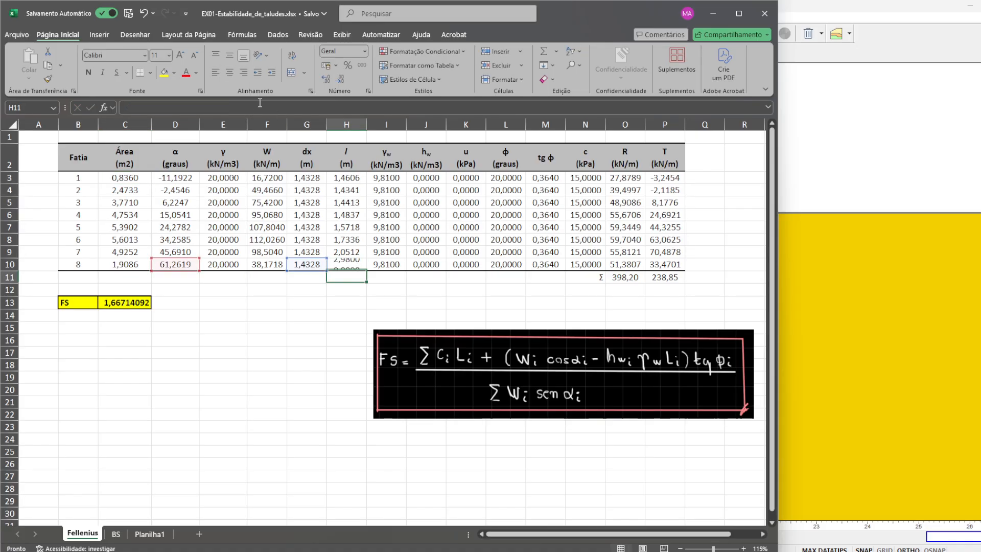
{"action": "left_click", "coordinate": [349, 262]}
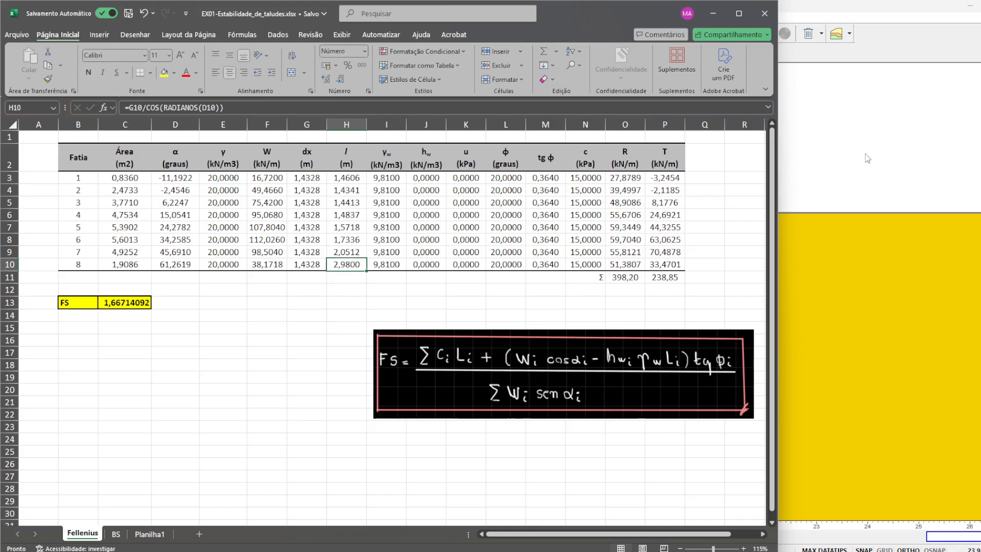
- Switch back to Slide2 Interpret and measure slice 8's top width without placing the dimension
{"action": "left_click", "coordinate": [779, 215]}
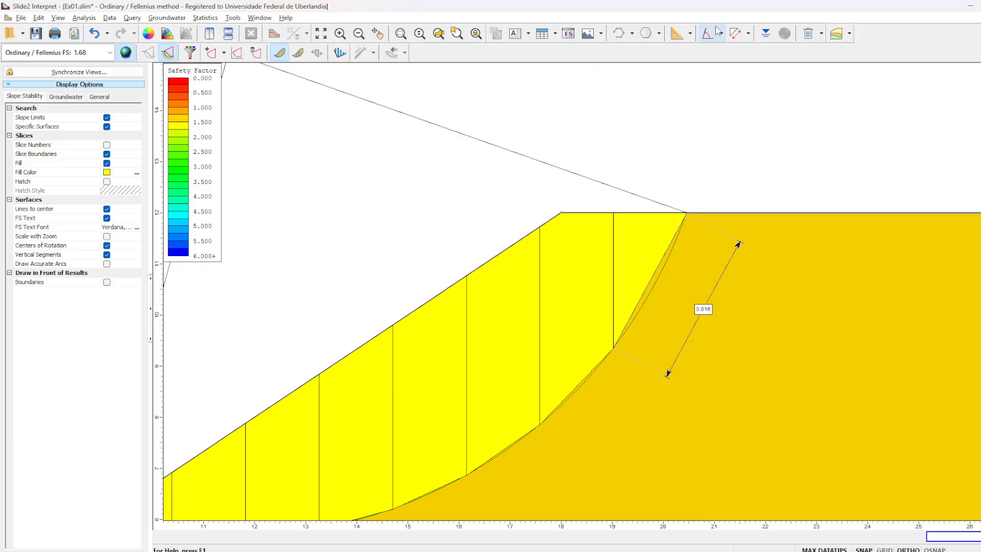
{"action": "left_click", "coordinate": [736, 34]}
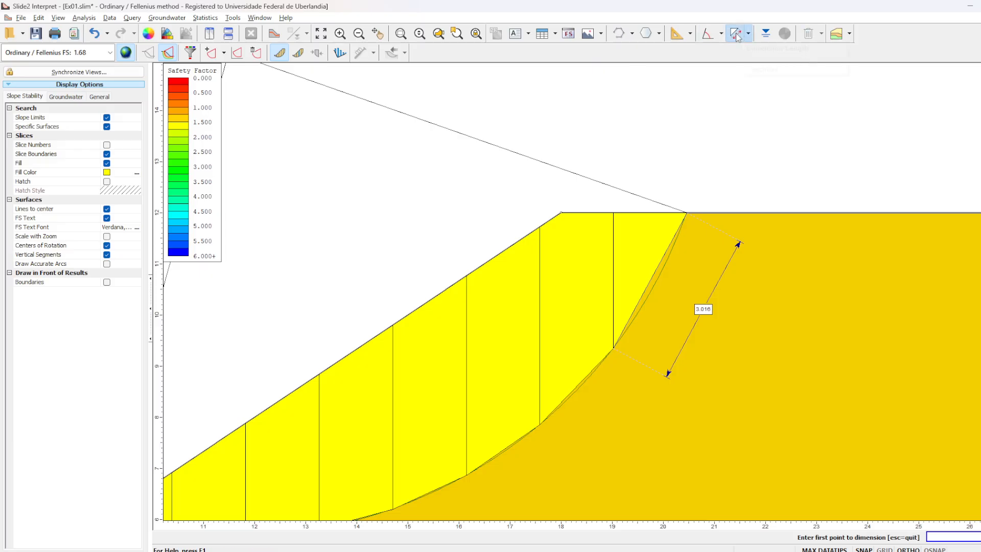
{"action": "left_click", "coordinate": [687, 213]}
{"action": "left_click", "coordinate": [613, 212]}
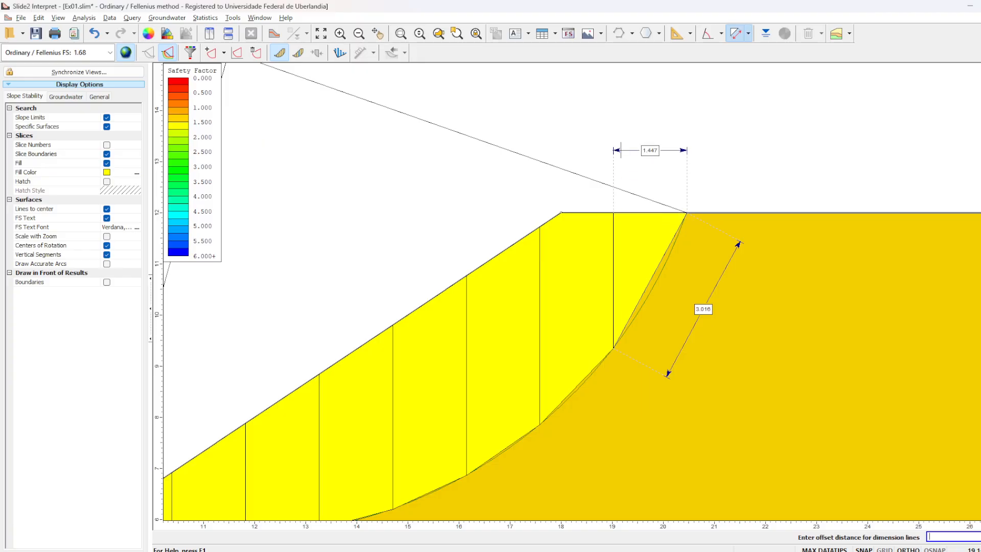
{"action": "key", "text": "Escape"}
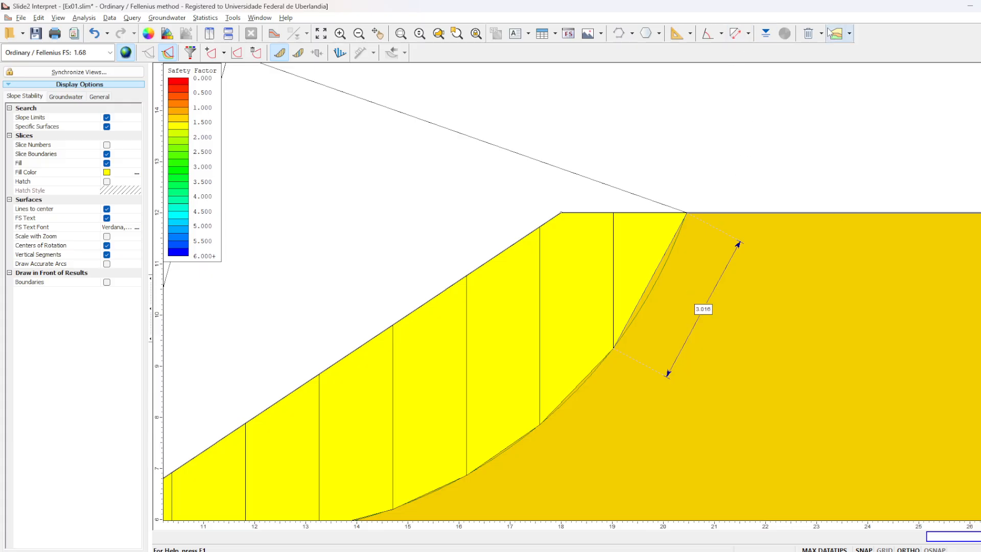
- Delete the dimension drawn along slice 8's base
{"action": "left_click", "coordinate": [809, 34]}
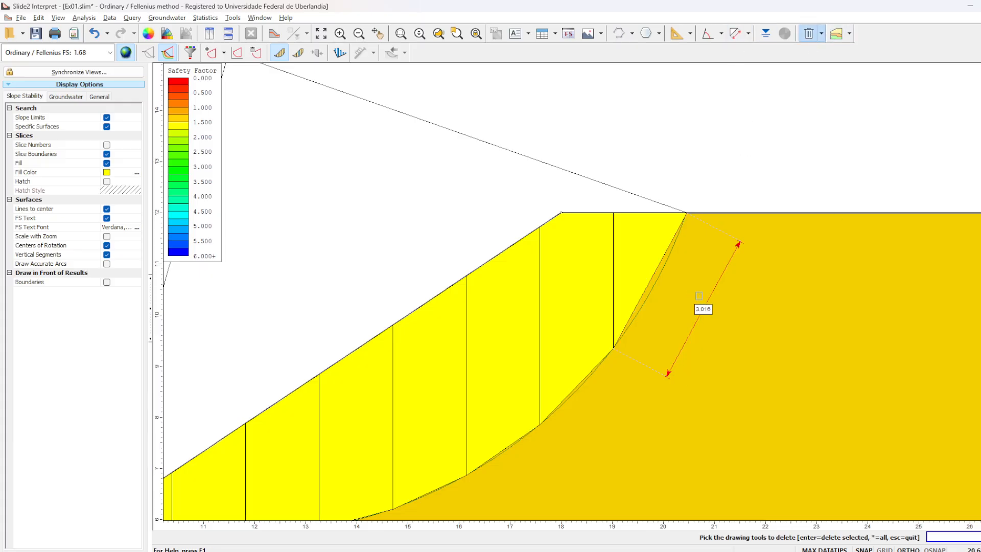
{"action": "left_click", "coordinate": [699, 296]}
{"action": "key", "text": "Return"}
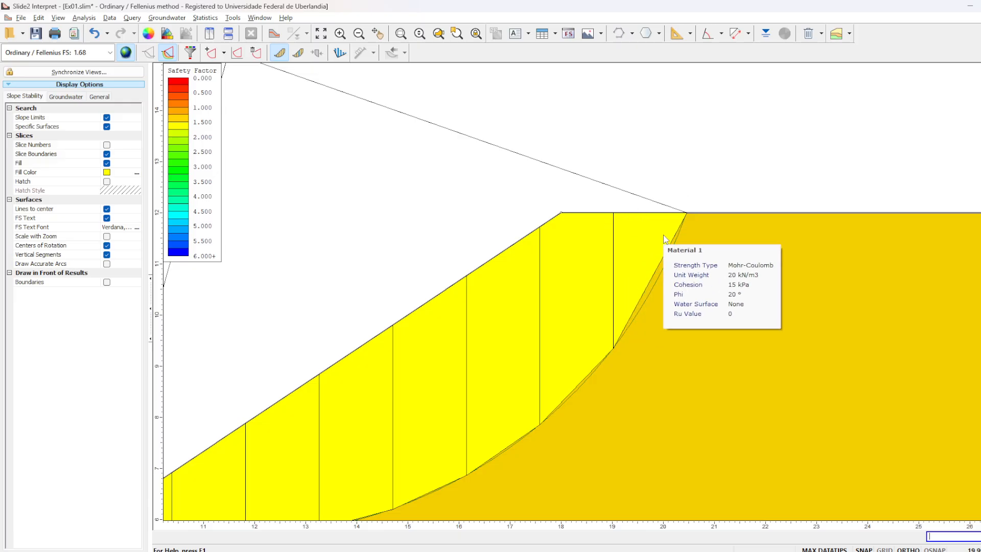
- Switch to the AutoCAD slope drawing and measure slice 8's area with the AREA command, using its three corners
{"action": "left_click", "coordinate": [664, 551]}
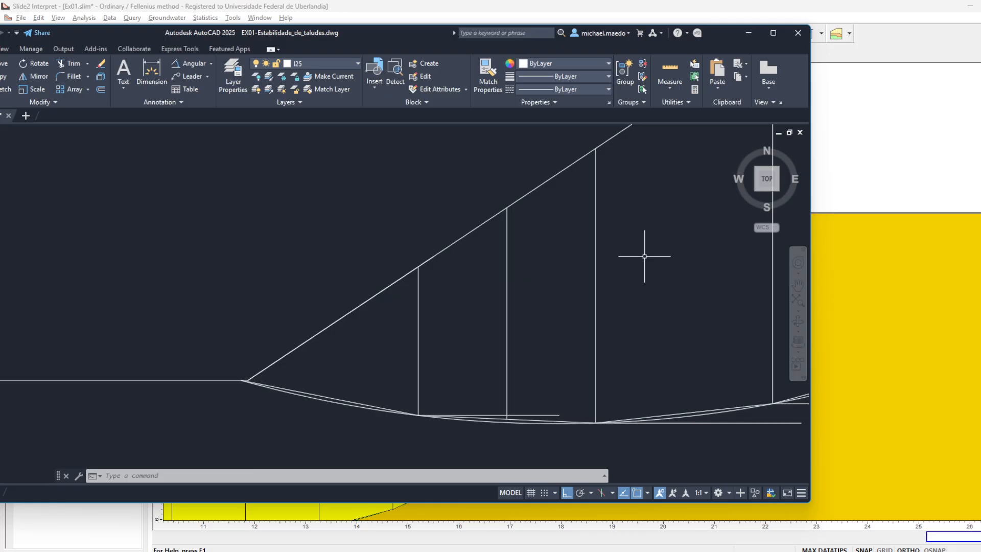
{"action": "scroll", "coordinate": [644, 256], "scroll_direction": "down", "scroll_amount": 5}
{"action": "left_click_drag", "start_coordinate": [681, 242], "coordinate": [303, 356]}
{"action": "type", "text": "area"}
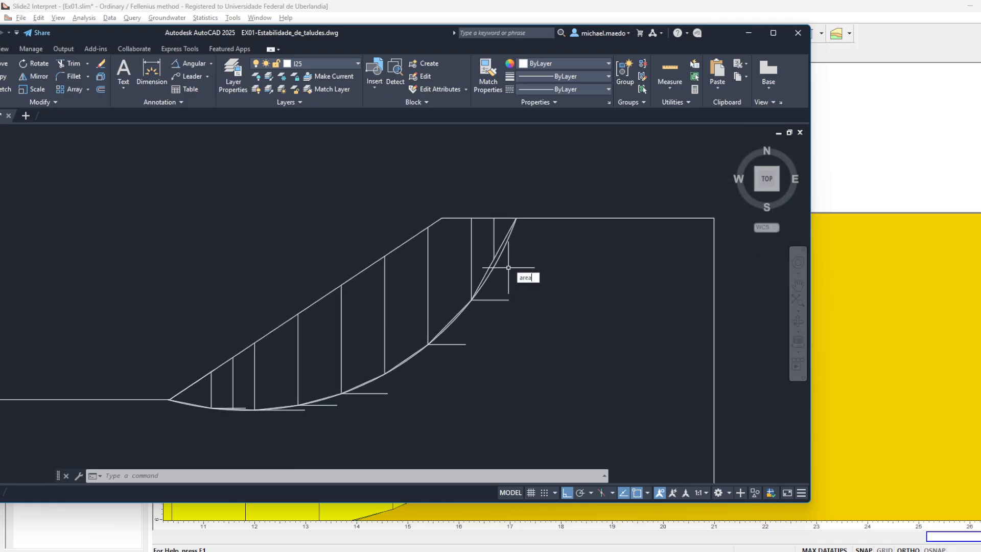
{"action": "key", "text": "Return"}
{"action": "scroll", "coordinate": [491, 268], "scroll_direction": "up", "scroll_amount": 3}
{"action": "scroll", "coordinate": [463, 309], "scroll_direction": "down", "scroll_amount": 2}
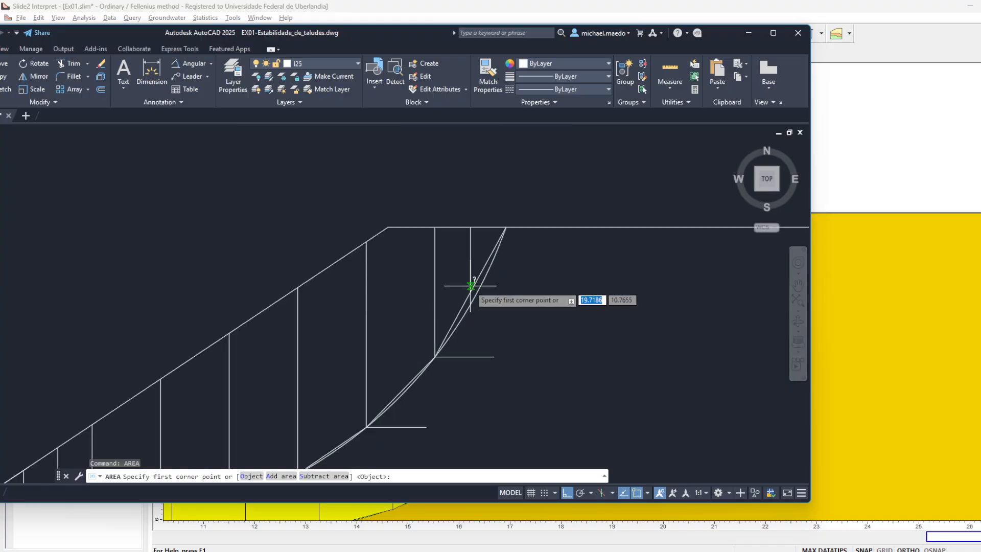
{"action": "left_click", "coordinate": [435, 356]}
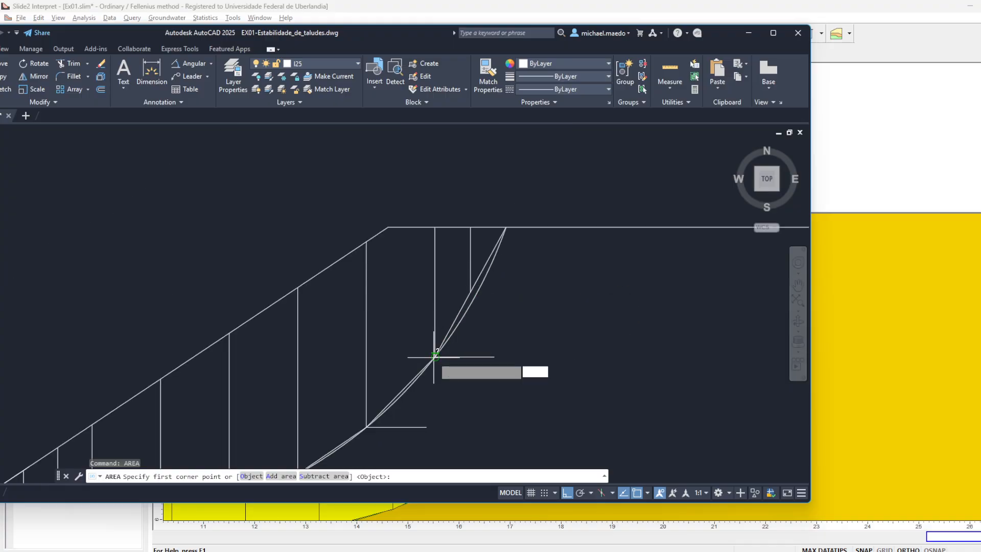
{"action": "left_click", "coordinate": [506, 227]}
{"action": "left_click", "coordinate": [436, 226]}
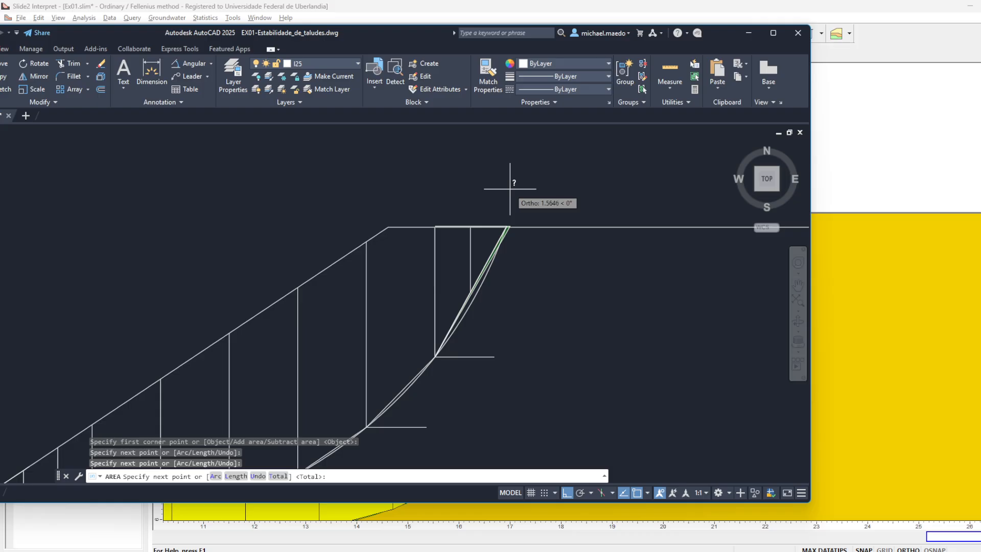
{"action": "key", "text": "Return"}
{"action": "key", "text": "Return"}
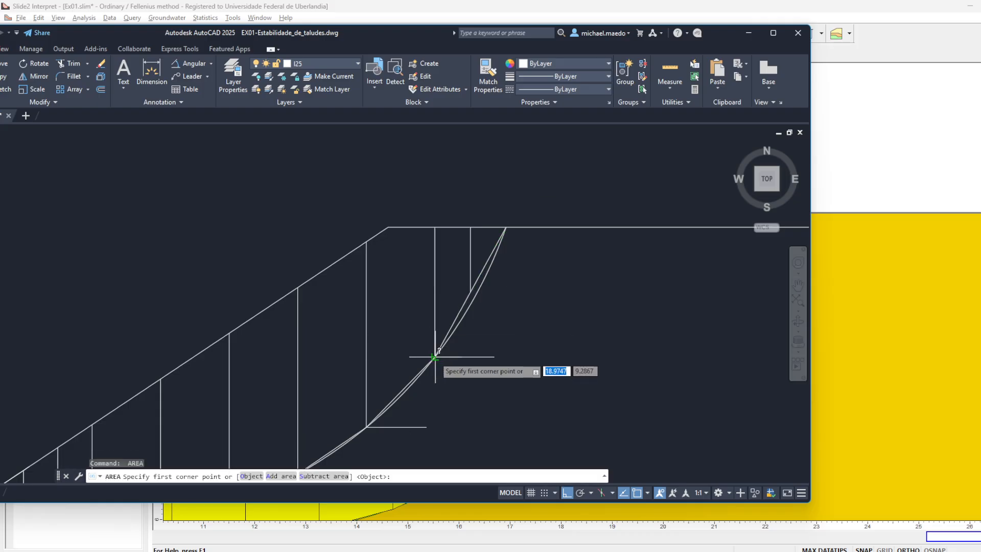
- Repeat the AREA measurement of slice 8, zooming in to pick its corners precisely
{"action": "left_click", "coordinate": [435, 357]}
{"action": "scroll", "coordinate": [494, 233], "scroll_direction": "up", "scroll_amount": 6}
{"action": "left_click", "coordinate": [564, 186]}
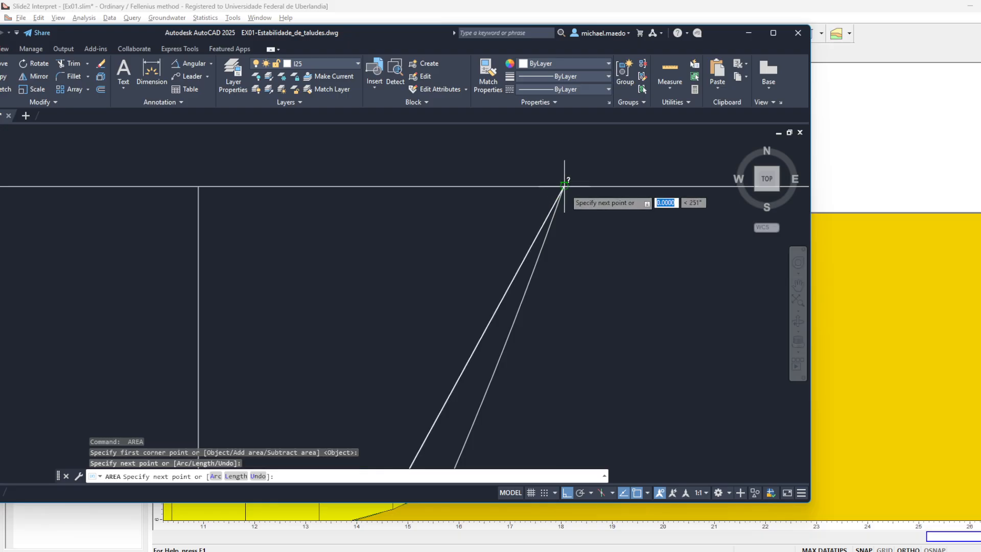
{"action": "scroll", "coordinate": [245, 204], "scroll_direction": "up", "scroll_amount": 3}
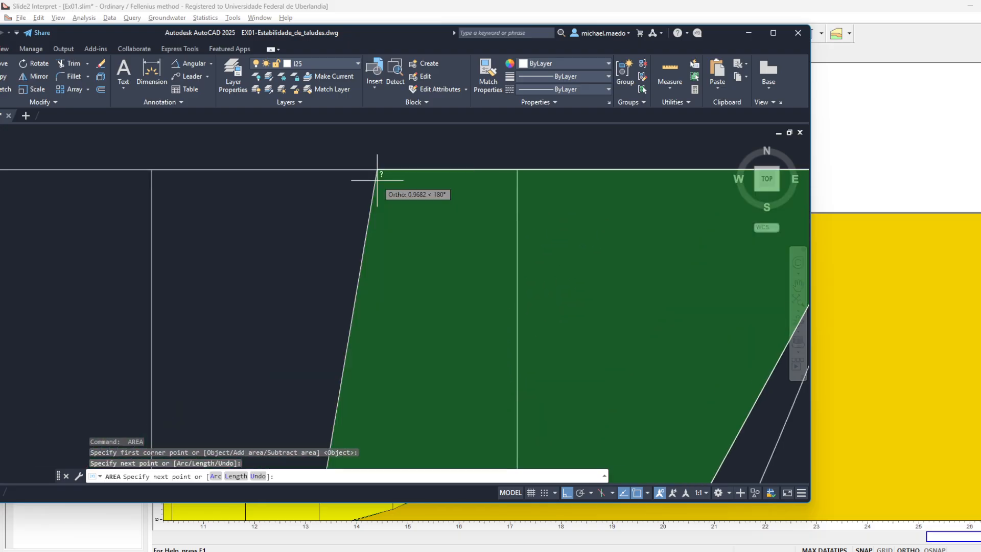
{"action": "left_click", "coordinate": [153, 168]}
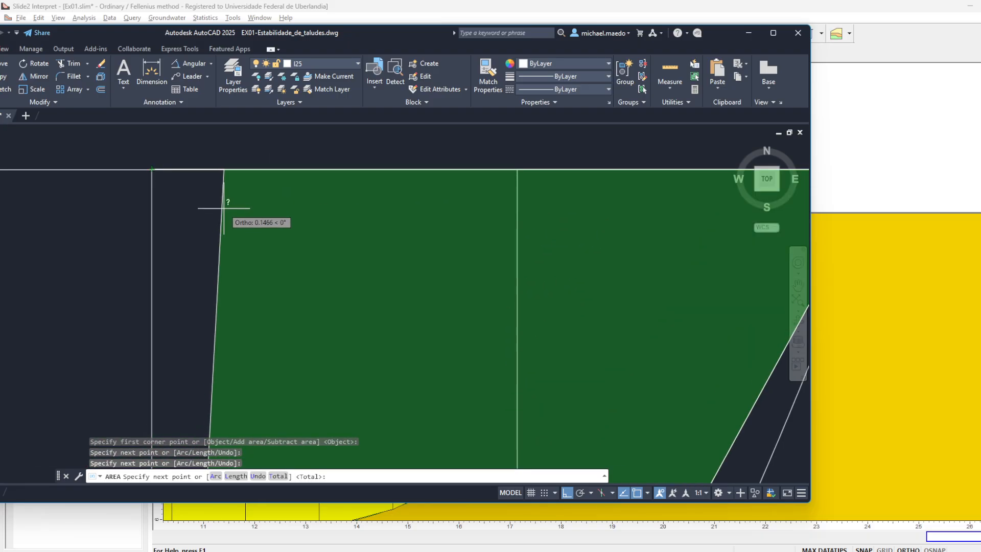
{"action": "scroll", "coordinate": [224, 206], "scroll_direction": "down", "scroll_amount": 4}
{"action": "key", "text": "Return"}
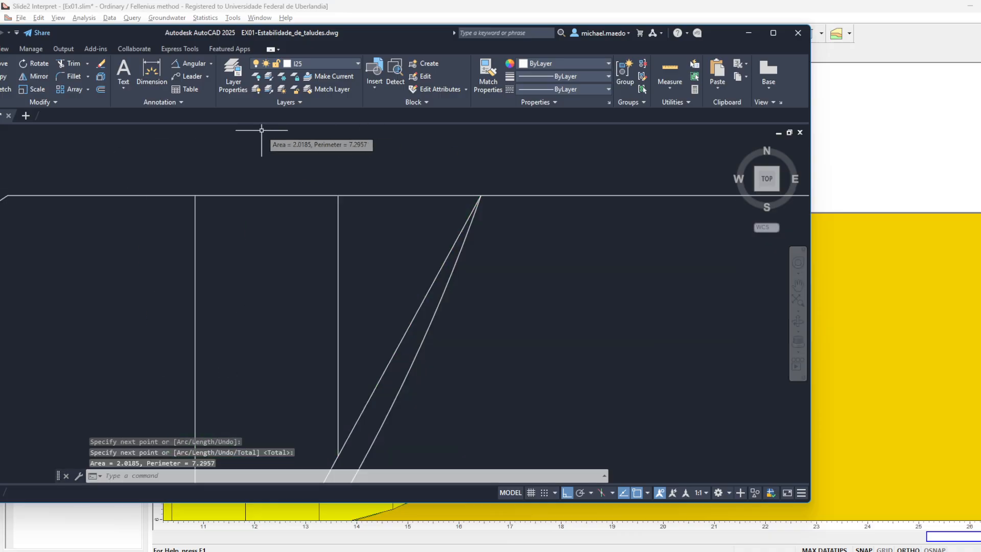
{"action": "scroll", "coordinate": [238, 164], "scroll_direction": "up", "scroll_amount": 5}
{"action": "scroll", "coordinate": [226, 197], "scroll_direction": "down", "scroll_amount": 9}
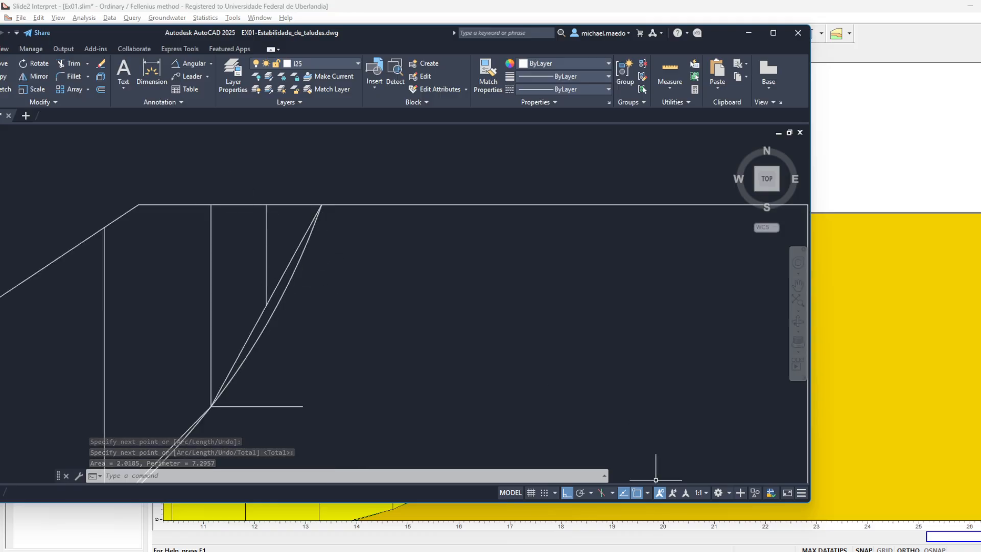
- Switch to the Excel workbook and check slice 8's area and weight and the FS formula on the Fellenius sheet
{"action": "key", "text": "alt+Tab"}
{"action": "left_click", "coordinate": [138, 264]}
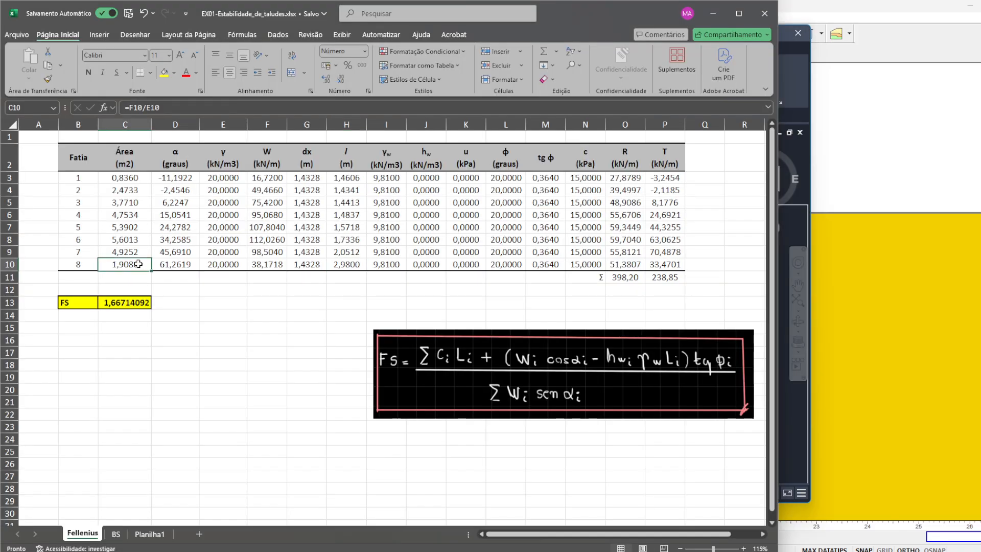
{"action": "left_click", "coordinate": [279, 264]}
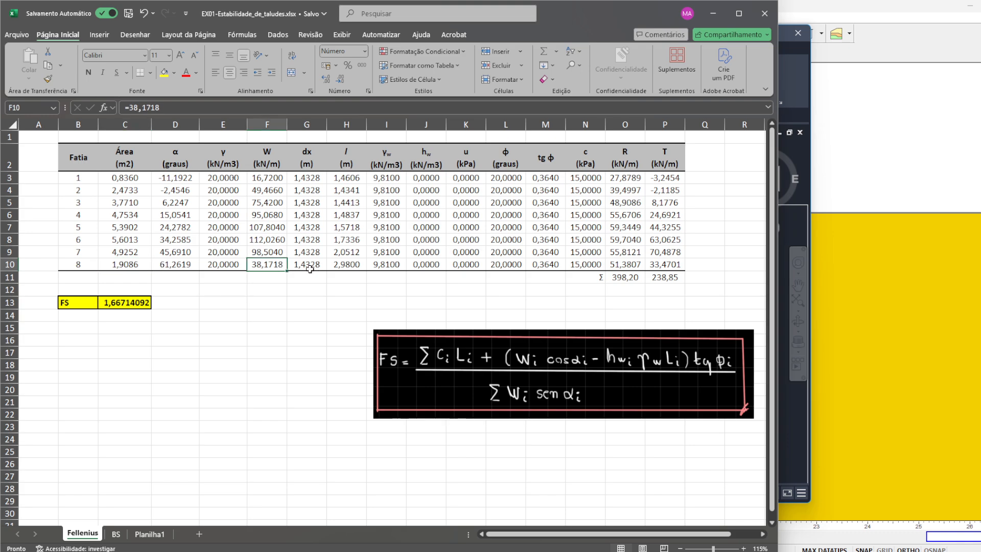
{"action": "left_click", "coordinate": [138, 302]}
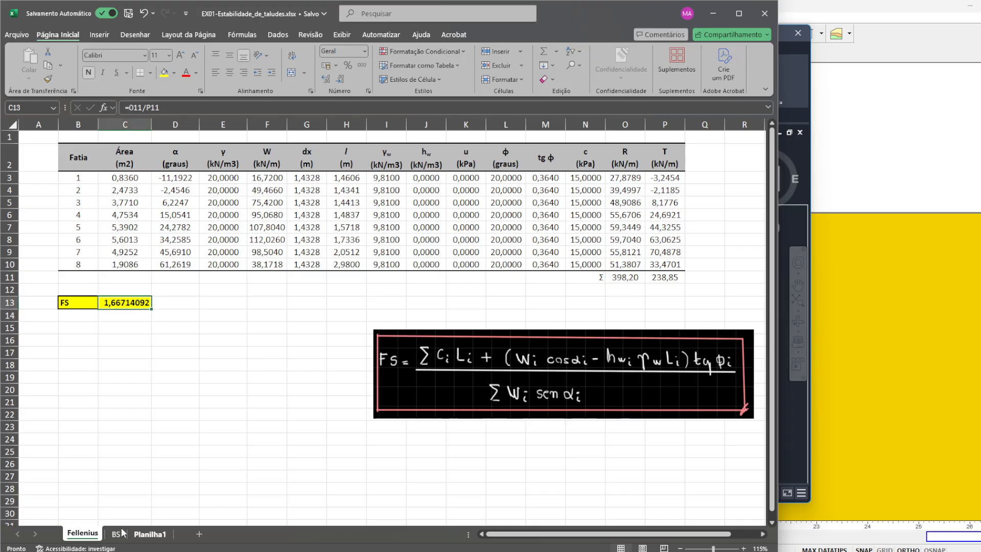
- Set the assumed FS for Iteração = 1 on the BS sheet to 1,67
{"action": "left_click", "coordinate": [116, 534]}
{"action": "scroll", "coordinate": [168, 240], "scroll_direction": "up", "scroll_amount": 9}
{"action": "left_click", "coordinate": [134, 171]}
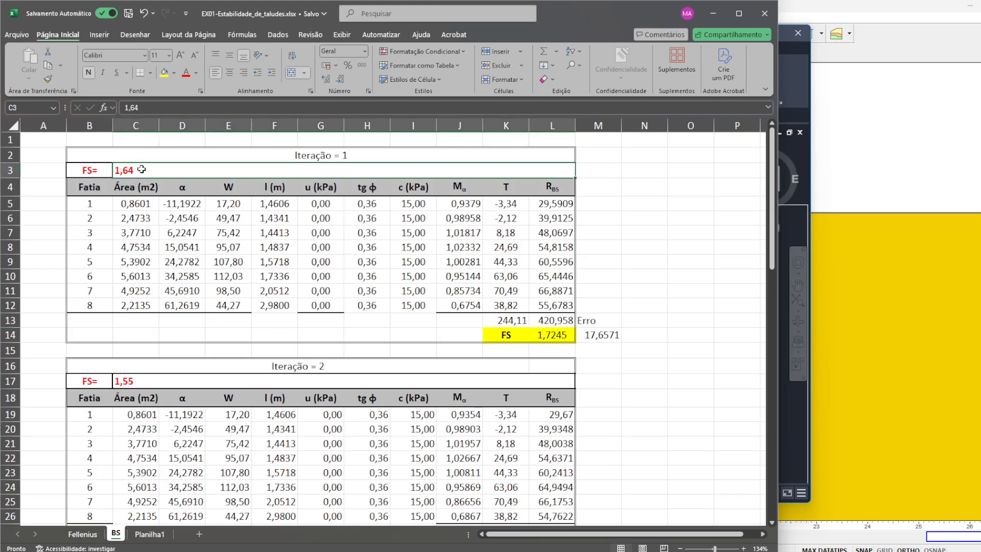
{"action": "left_click", "coordinate": [181, 108]}
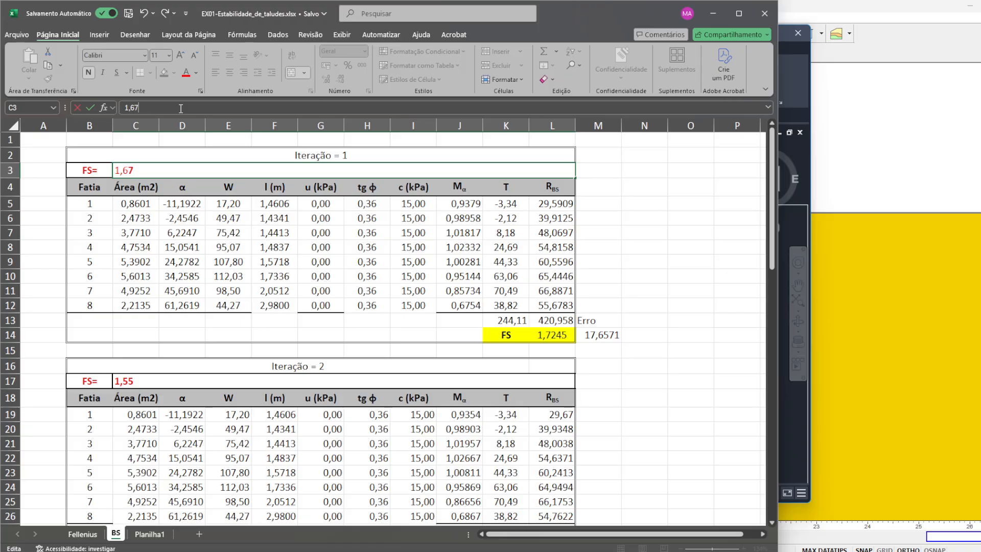
{"action": "key", "text": "Return"}
- Return to the Fellenius sheet and inspect slice 1's area and T formula
{"action": "left_click", "coordinate": [82, 534]}
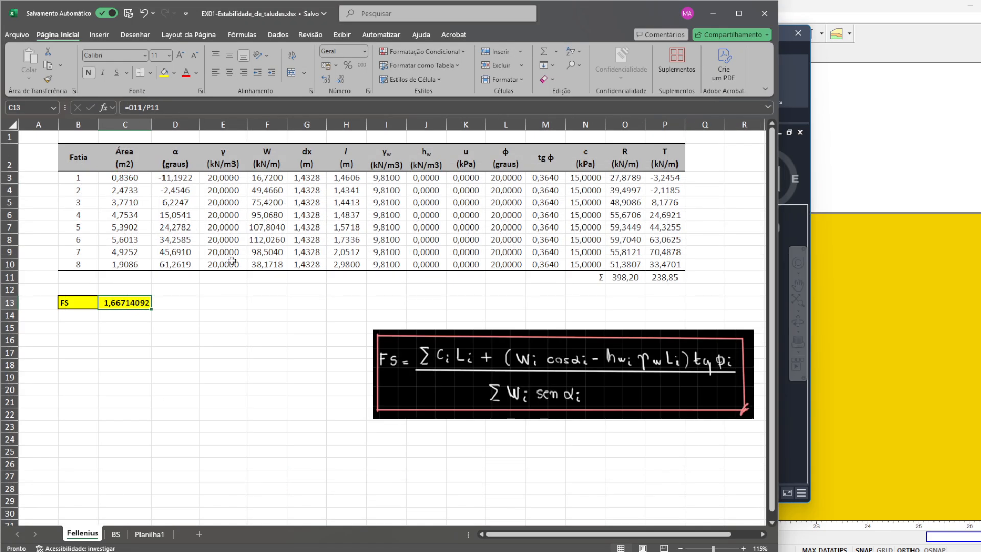
{"action": "left_click", "coordinate": [132, 176]}
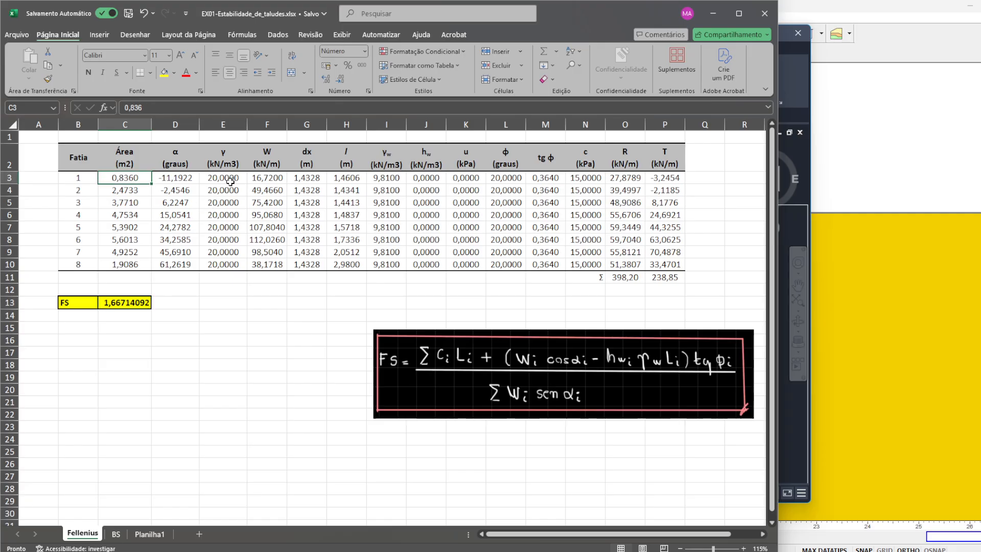
{"action": "left_click", "coordinate": [669, 183]}
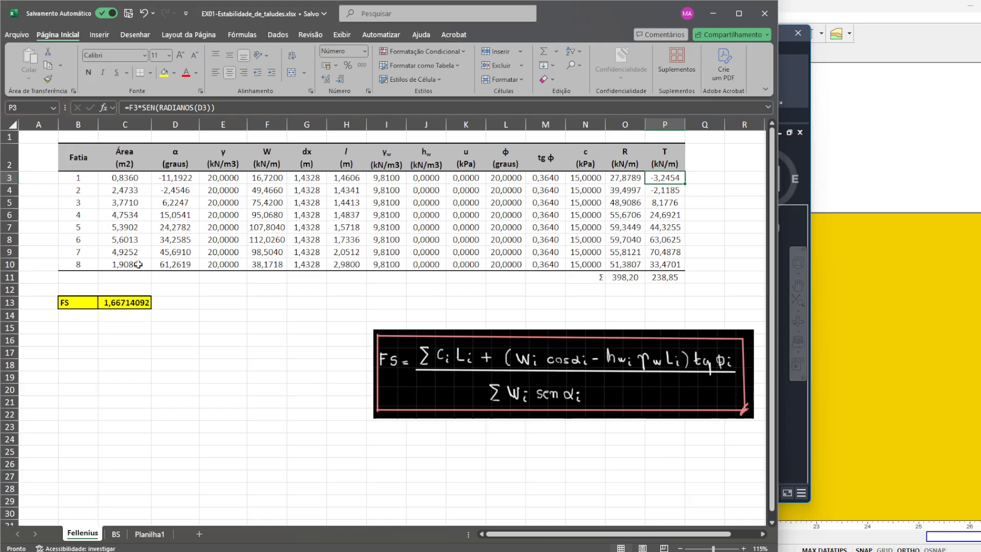
- Try to copy the eight slice areas from the Fellenius sheet into Iteração = 1's area column on the BS sheet, and undo it
{"action": "left_click", "coordinate": [132, 177]}
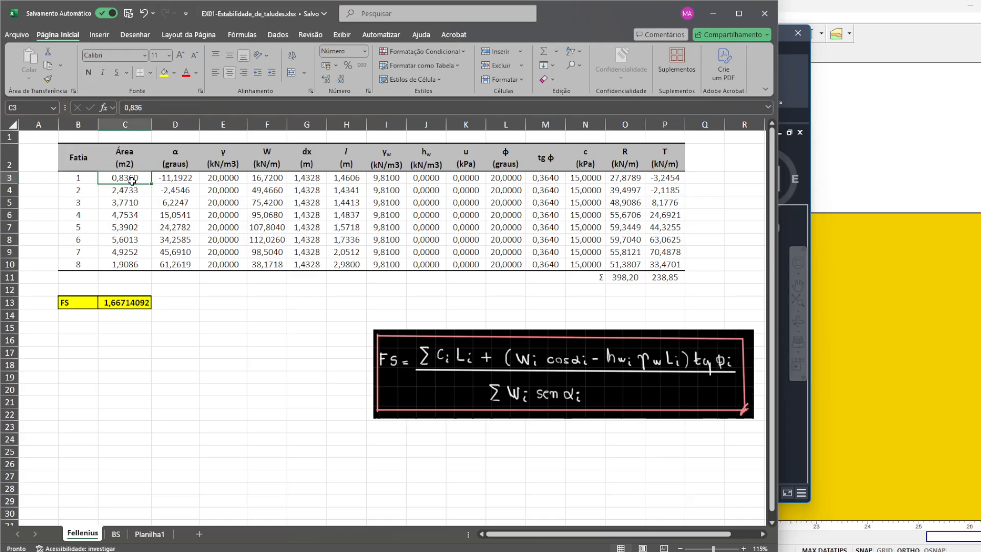
{"action": "left_click", "coordinate": [116, 534]}
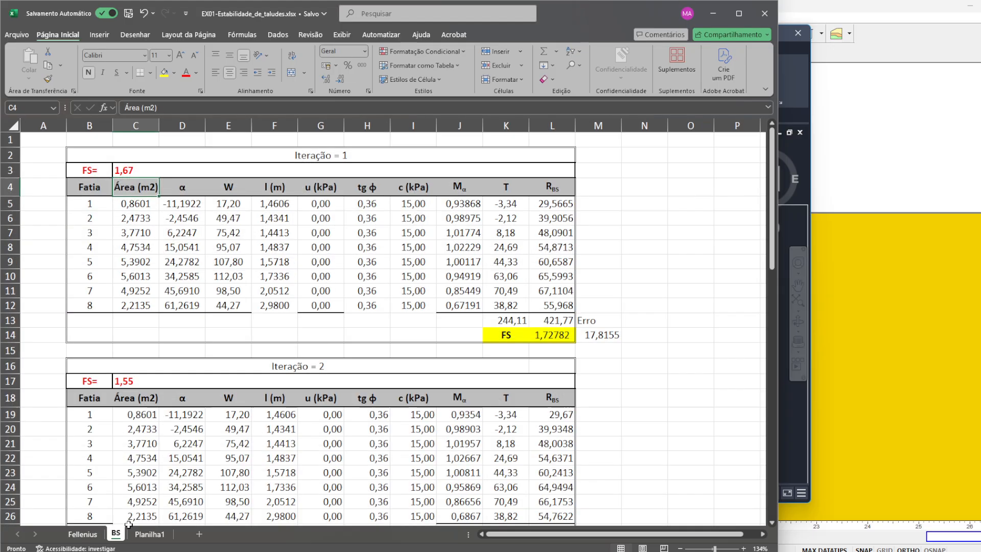
{"action": "left_click", "coordinate": [76, 534]}
{"action": "left_click", "coordinate": [136, 262], "text": "shift"}
{"action": "key", "text": "ctrl+c"}
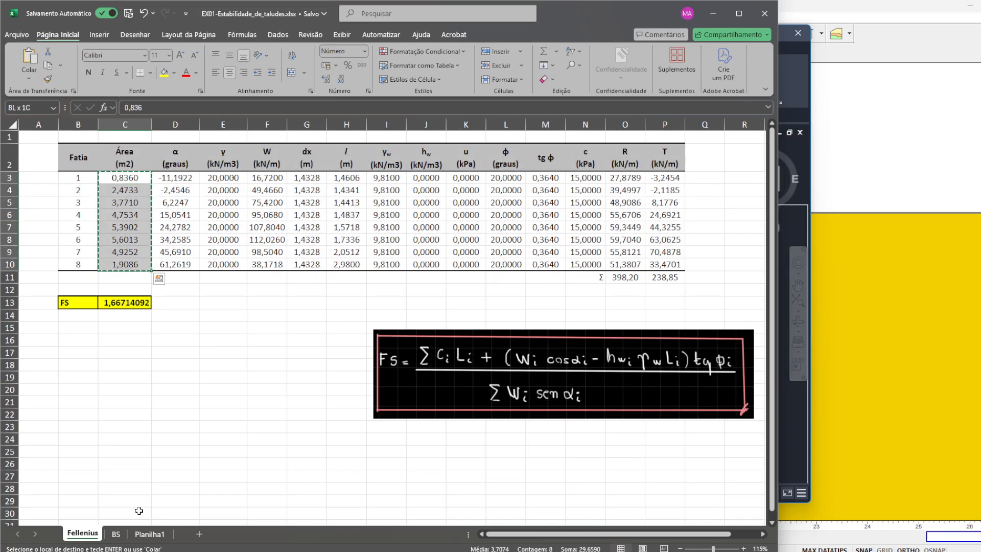
{"action": "left_click", "coordinate": [116, 534]}
{"action": "left_click", "coordinate": [139, 201]}
{"action": "key", "text": "ctrl+v"}
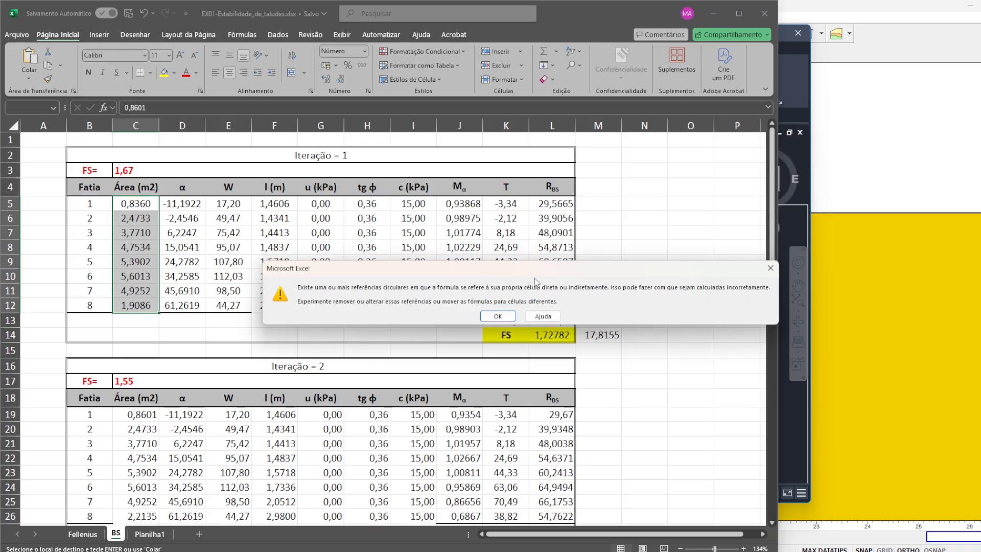
{"action": "left_click", "coordinate": [498, 316]}
{"action": "key", "text": "ctrl+z"}
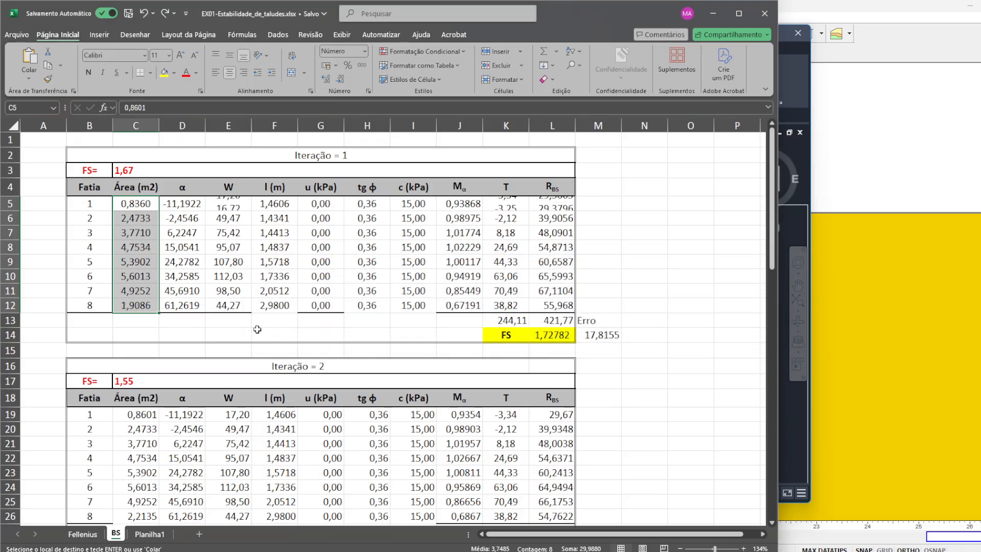
{"action": "left_click", "coordinate": [82, 534]}
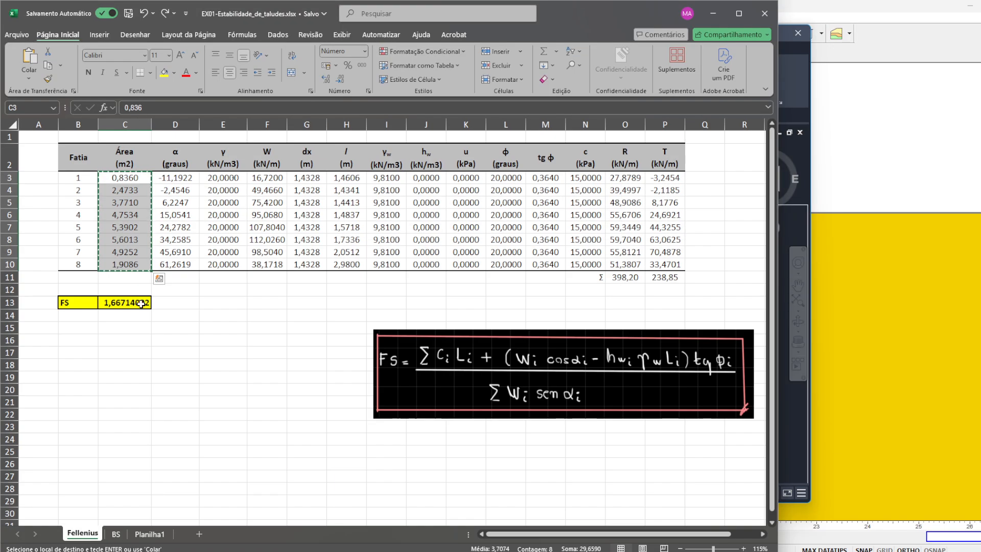
{"action": "left_click", "coordinate": [258, 177]}
{"action": "left_click", "coordinate": [137, 252], "text": "shift"}
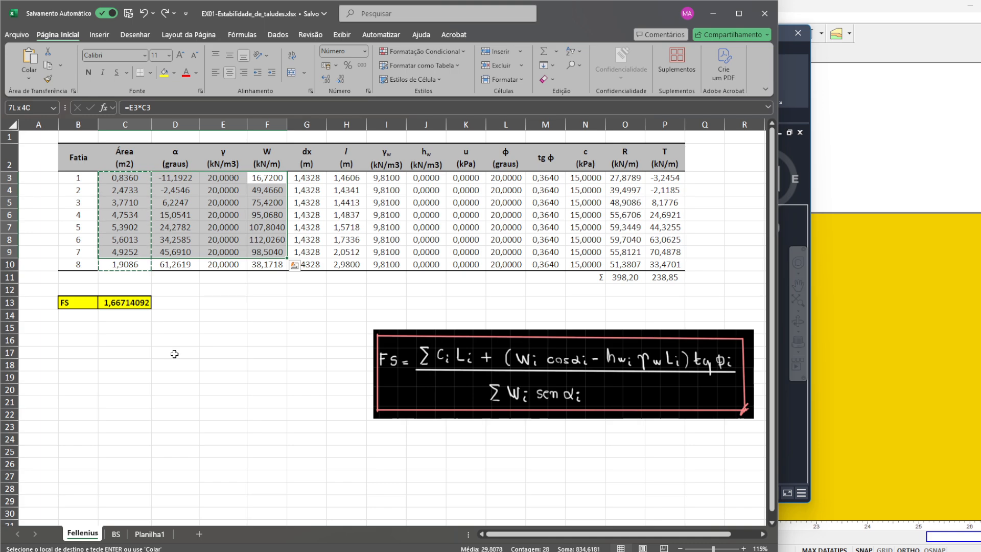
{"action": "key", "text": "ctrl+c"}
{"action": "key", "text": "Escape"}
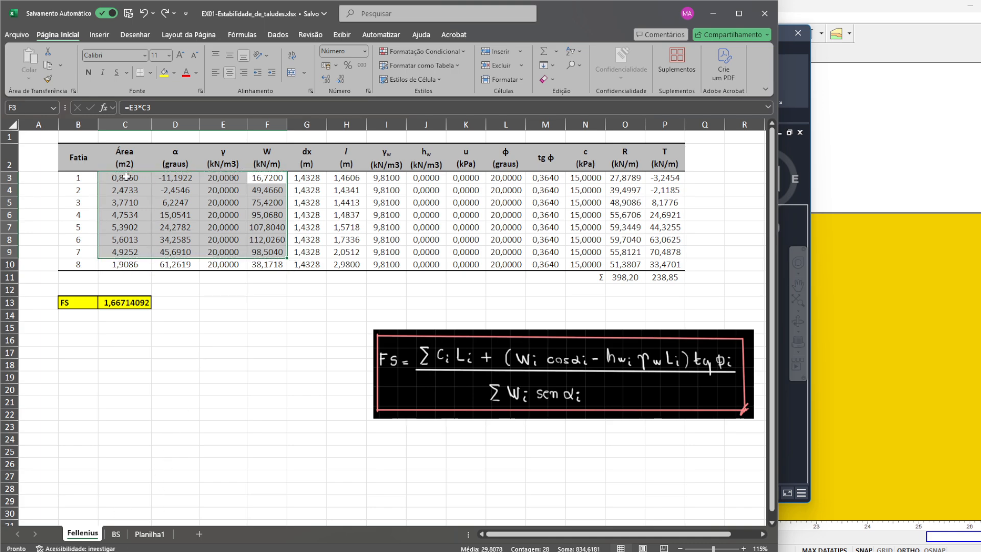
- Copy the areas and α angles of slices 1 to 7 from the Fellenius sheet into the Iteração = 1 table on the BS sheet
{"action": "left_click", "coordinate": [127, 178]}
{"action": "left_click", "coordinate": [170, 252], "text": "shift"}
{"action": "key", "text": "ctrl+c"}
{"action": "left_click", "coordinate": [116, 534]}
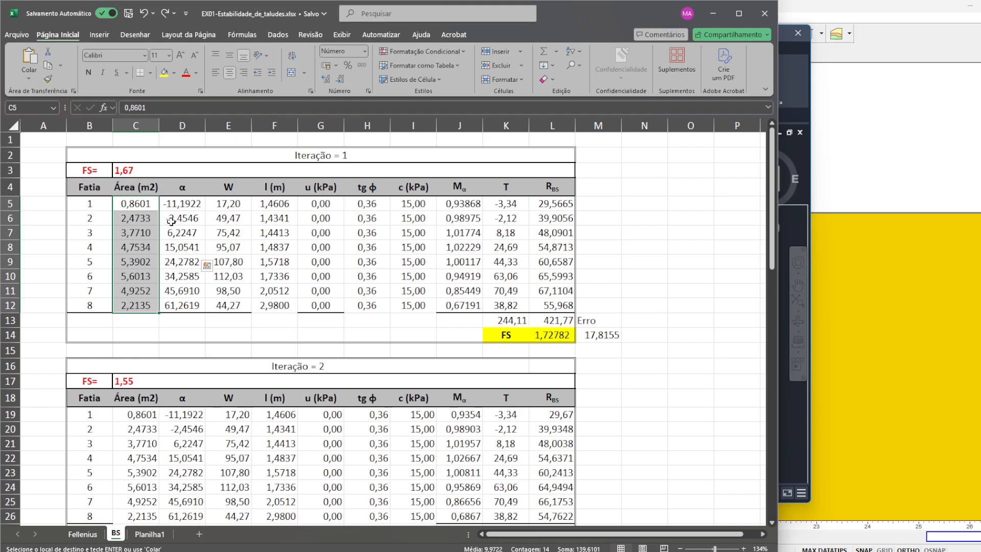
{"action": "left_click", "coordinate": [135, 203]}
{"action": "key", "text": "ctrl+v"}
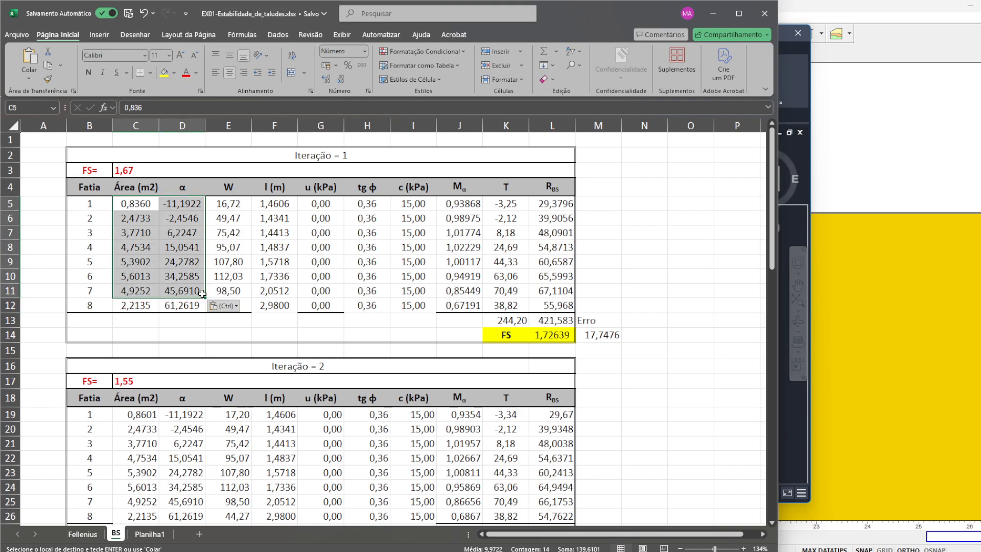
- Copy slice 8's α angle from the Fellenius sheet into its row of the Iteração = 1 table on the BS sheet
{"action": "left_click", "coordinate": [90, 532]}
{"action": "left_click", "coordinate": [189, 265]}
{"action": "key", "text": "ctrl+c"}
{"action": "left_click", "coordinate": [114, 533]}
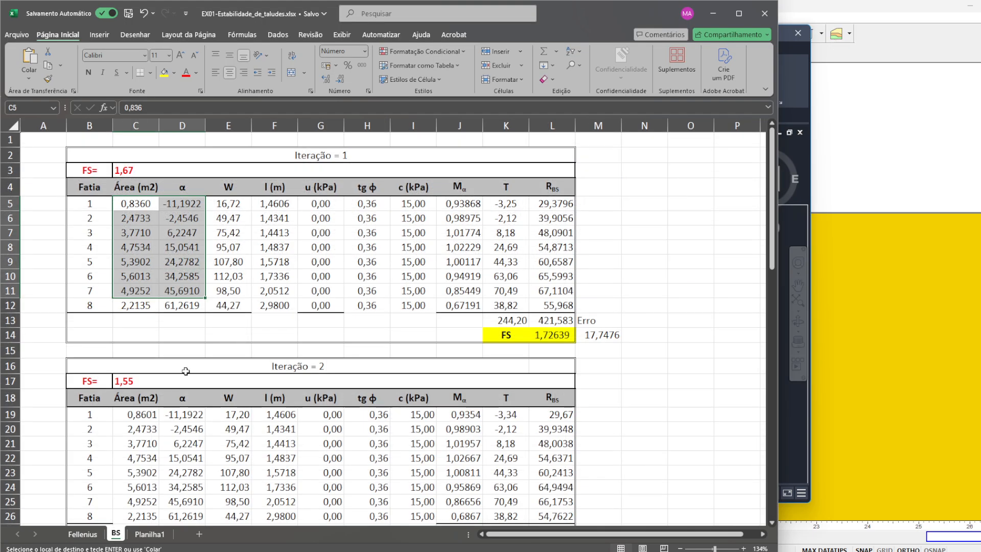
{"action": "left_click", "coordinate": [200, 305]}
{"action": "key", "text": "ctrl+v"}
- Try to copy the W cells of slices 1 to 7 from the Fellenius sheet into Iteração = 1 on the BS sheet, and undo it
{"action": "left_click_drag", "start_coordinate": [238, 211], "coordinate": [240, 292]}
{"action": "key", "text": "ctrl+c"}
{"action": "left_click", "coordinate": [85, 535]}
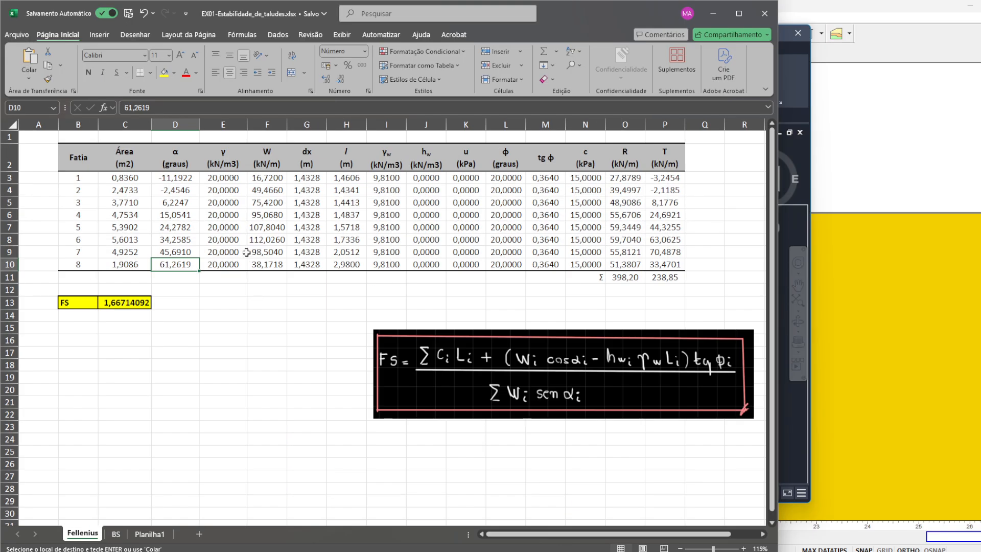
{"action": "left_click_drag", "start_coordinate": [264, 178], "coordinate": [277, 254]}
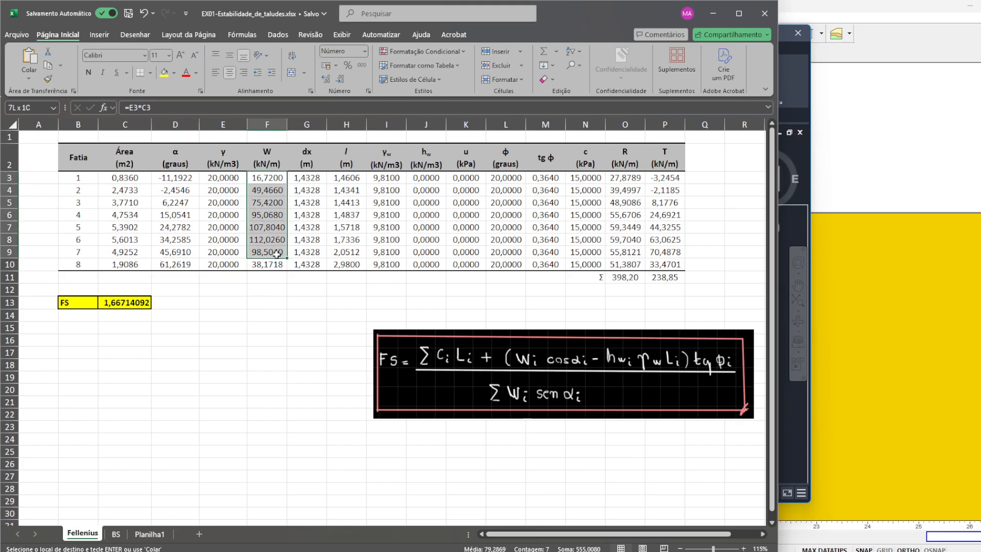
{"action": "key", "text": "ctrl+q"}
{"action": "key", "text": "Escape"}
{"action": "key", "text": "Escape"}
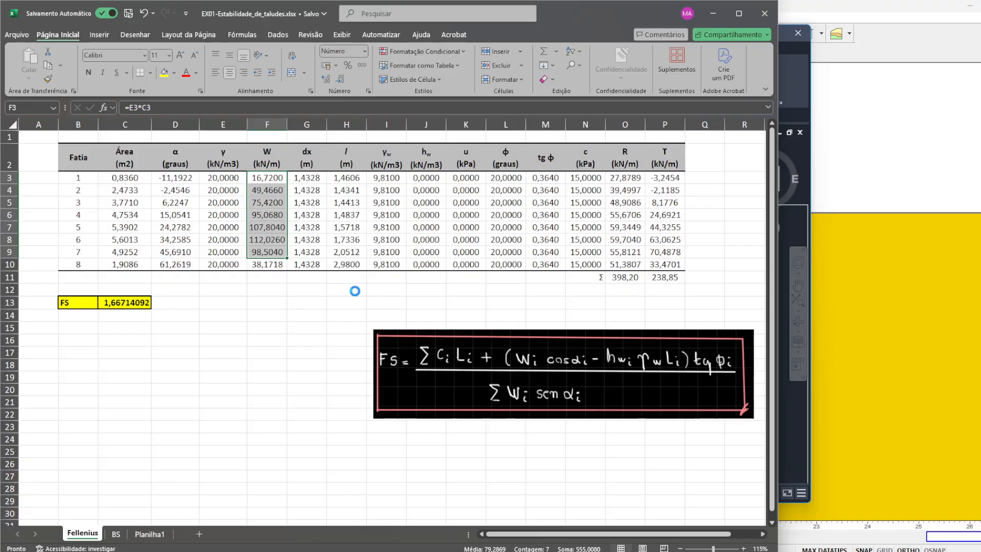
{"action": "key", "text": "ctrl+c"}
{"action": "left_click", "coordinate": [116, 535]}
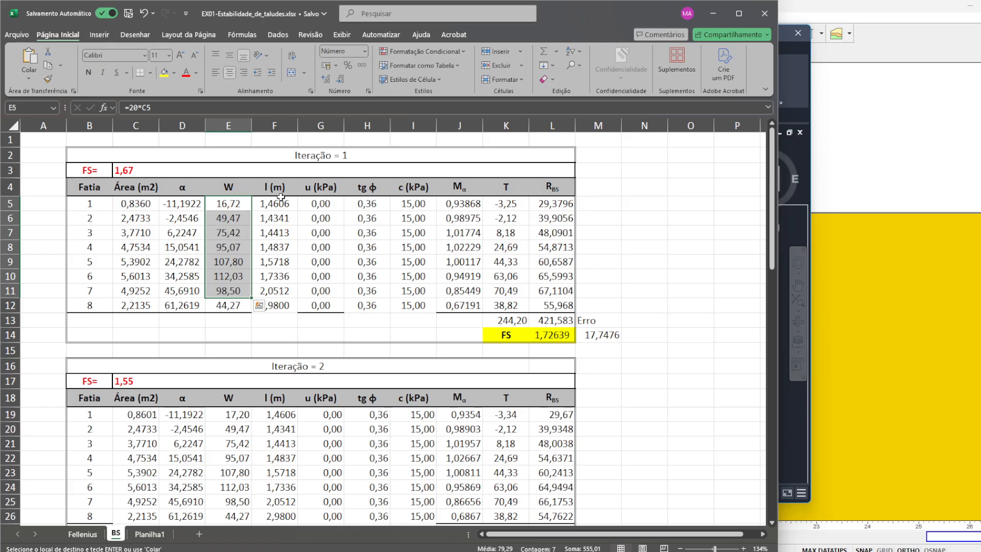
{"action": "key", "text": "ctrl+v"}
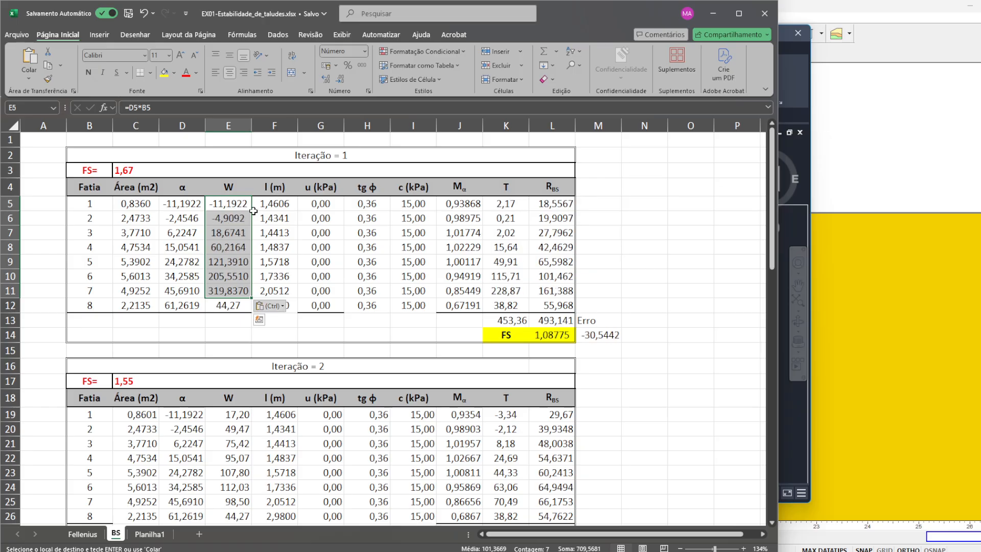
{"action": "key", "text": "ctrl+z"}
- Copy slice 8's weight of 38,1718 from the Fellenius sheet into its W cell in Iteração = 1 on the BS sheet
{"action": "left_click", "coordinate": [234, 305]}
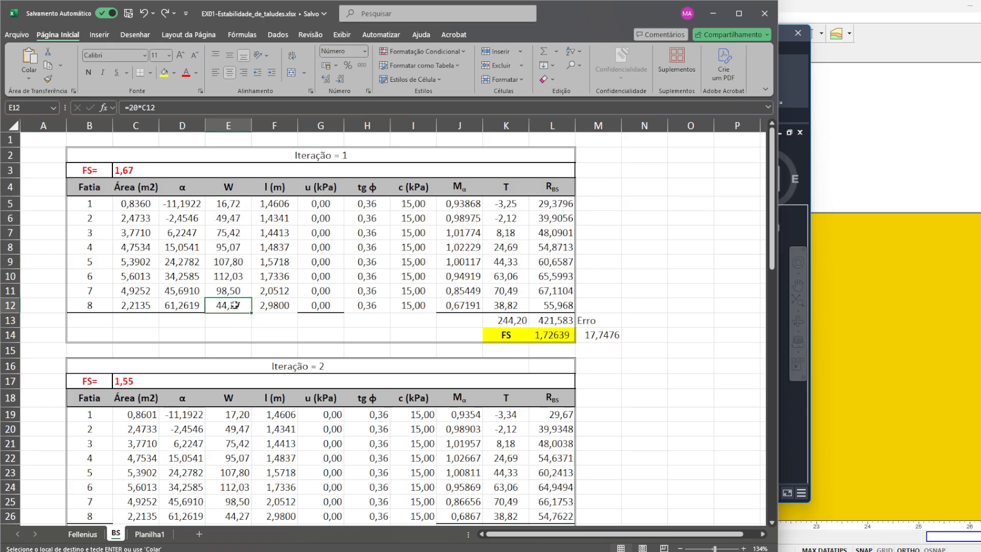
{"action": "left_click", "coordinate": [83, 534]}
{"action": "left_click", "coordinate": [266, 264]}
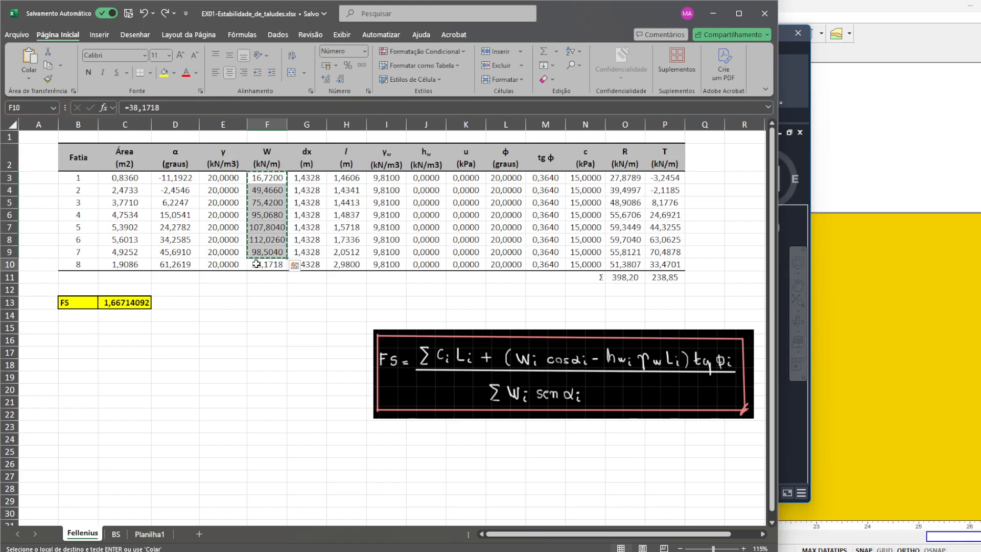
{"action": "key", "text": "ctrl+c"}
{"action": "left_click", "coordinate": [116, 534]}
{"action": "key", "text": "ctrl+v"}
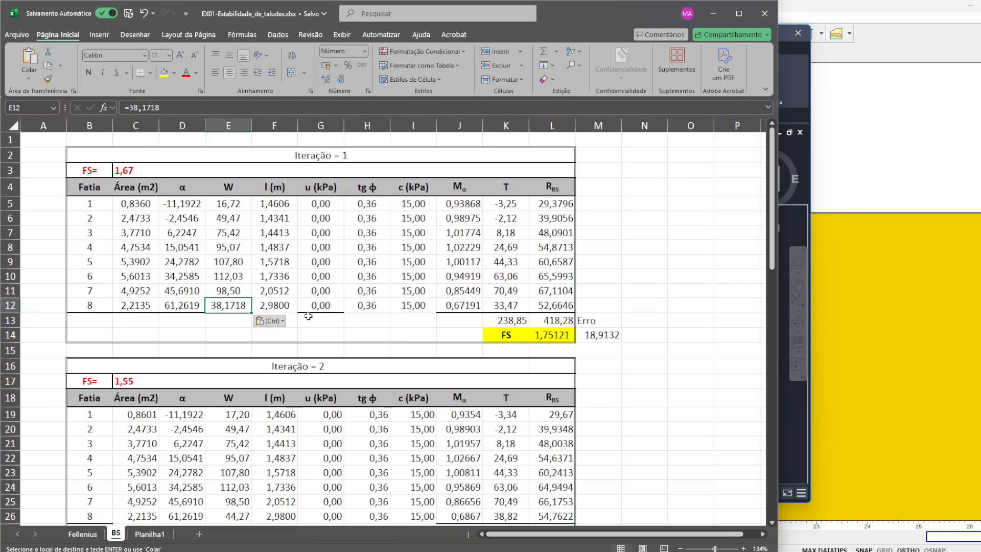
{"action": "key", "text": "Escape"}
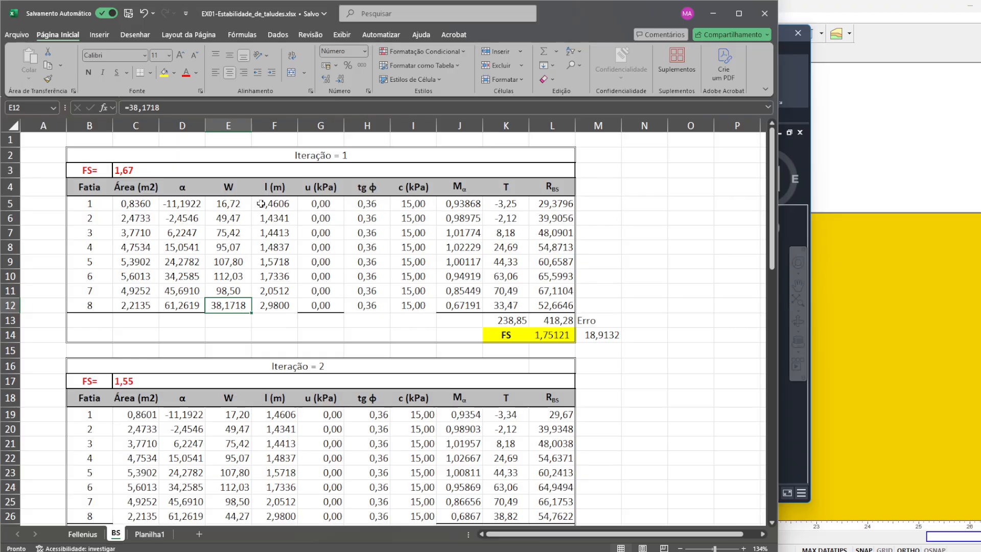
- Check slice 1's area on the BS sheet and the slice data on Planilha1, and return to the Fellenius sheet
{"action": "left_click", "coordinate": [139, 200]}
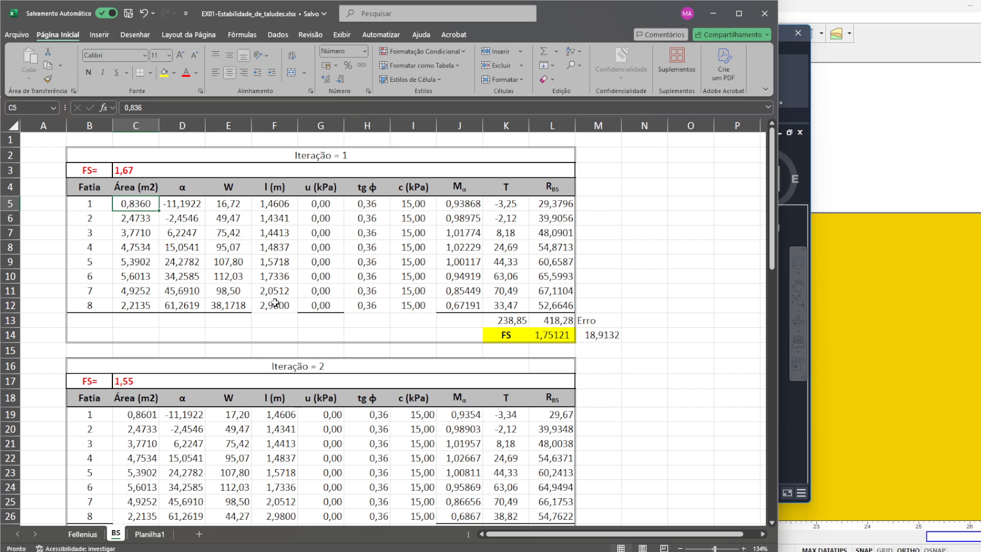
{"action": "left_click", "coordinate": [85, 535]}
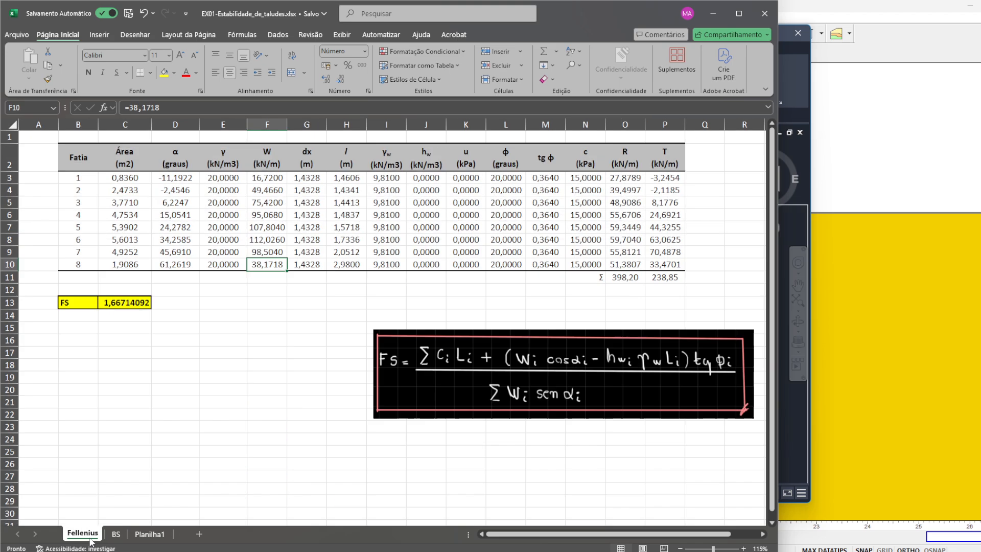
{"action": "left_click", "coordinate": [132, 538]}
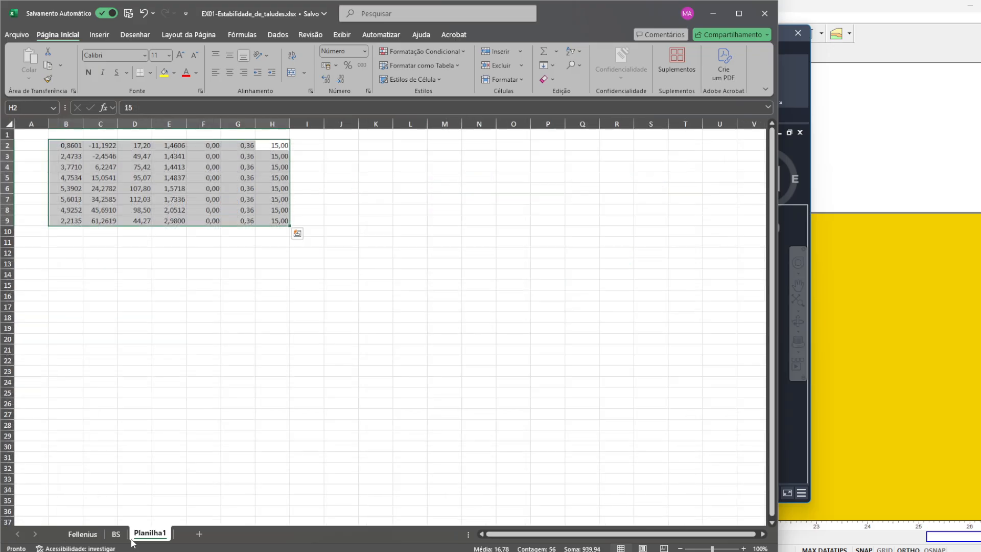
{"action": "left_click", "coordinate": [84, 535]}
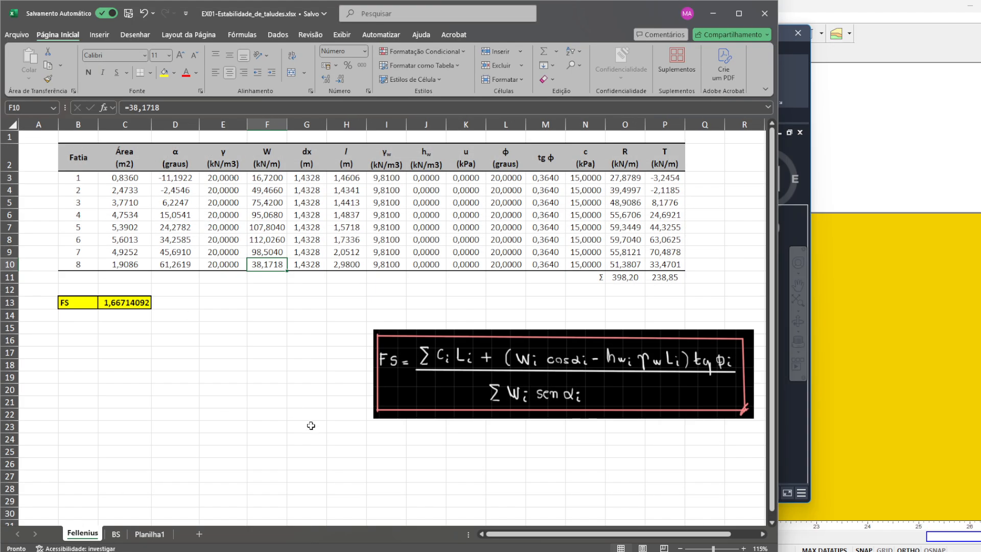
- Select slice 8's l cell, switch to Slide2 Interpret and dimension the length of the last slice's base up to the crest
{"action": "left_click", "coordinate": [345, 262]}
{"action": "left_click", "coordinate": [853, 102]}
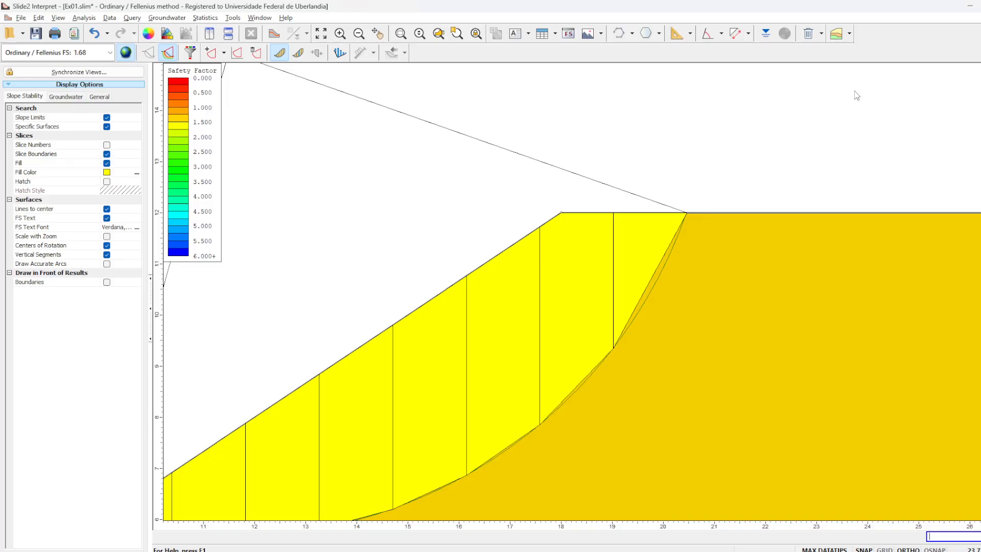
{"action": "left_click", "coordinate": [735, 34]}
{"action": "left_click", "coordinate": [687, 212]}
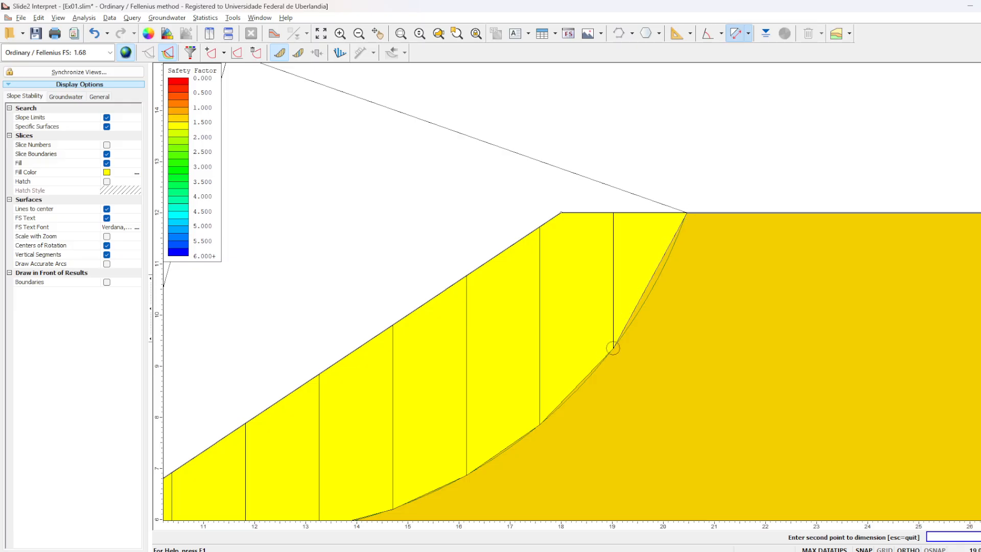
{"action": "left_click", "coordinate": [614, 348]}
{"action": "left_click", "coordinate": [646, 361]}
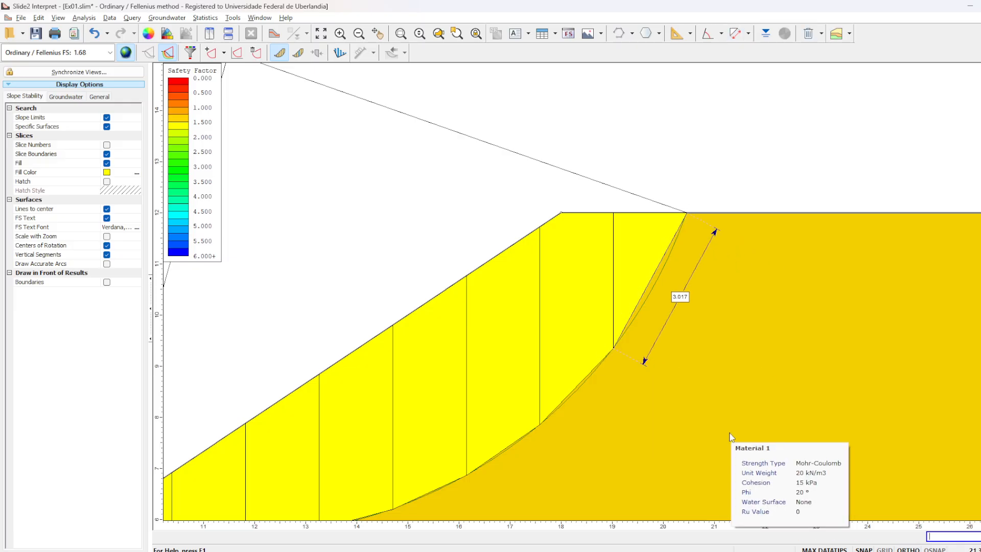
- Switch back to the Excel workbook and set slice 8's base length l on the Fellenius sheet to 3,0170 m
{"action": "key", "text": "alt+Tab"}
{"action": "key", "text": "alt+Tab"}
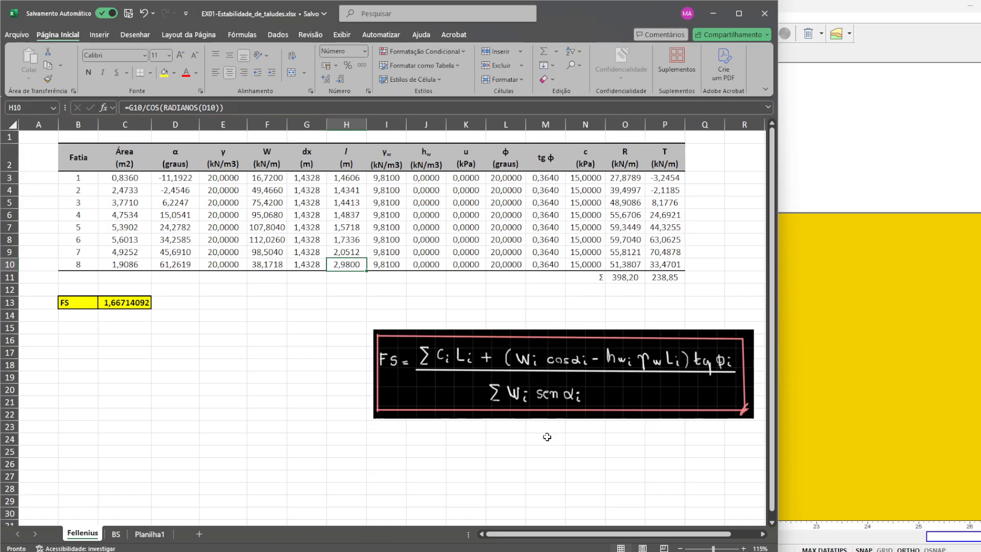
{"action": "type", "text": "3,"}
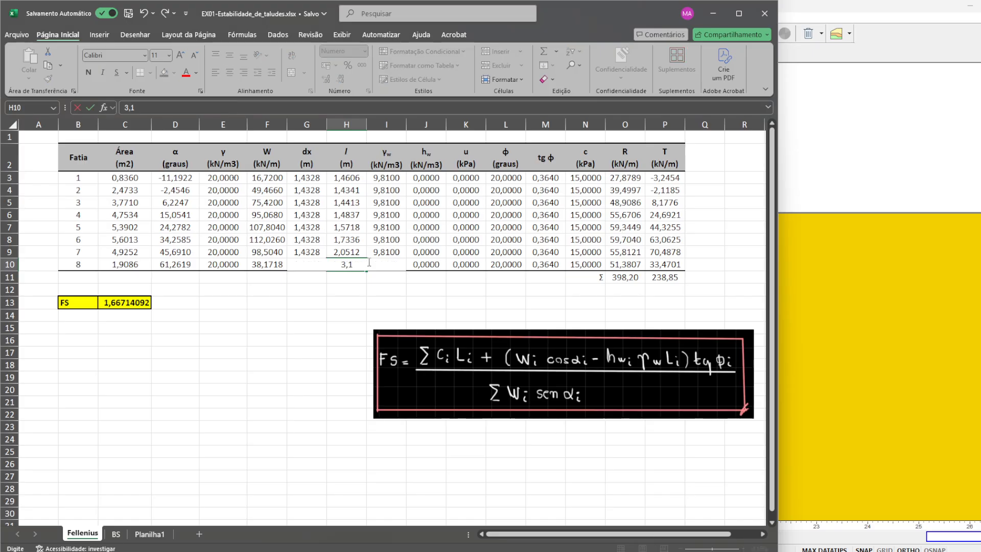
{"action": "type", "text": "0170"}
{"action": "key", "text": "Return"}
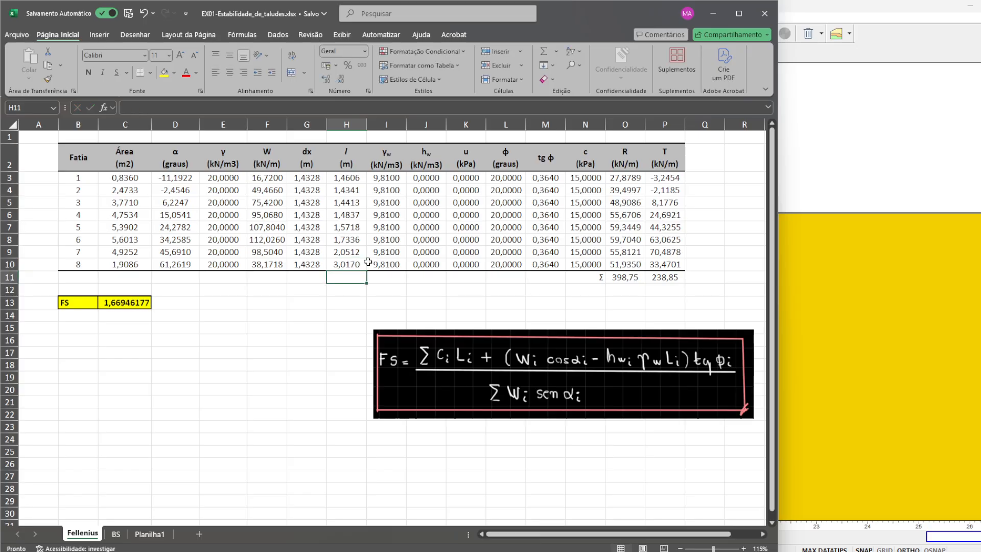
- Copy the area, α, W and l values of Iteração = 1 from the BS sheet to Planilha1 at B2 as values with source formatting
{"action": "left_click", "coordinate": [122, 535]}
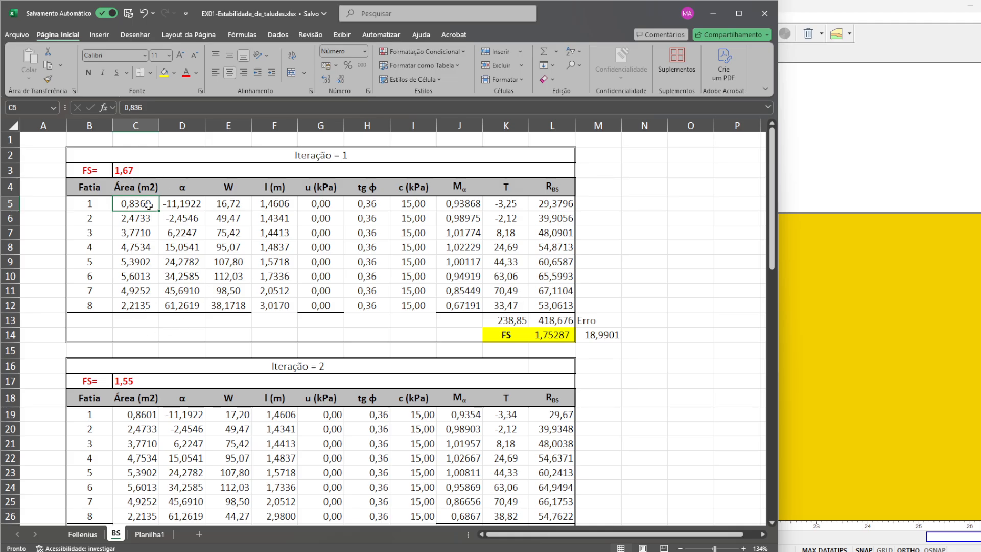
{"action": "left_click_drag", "start_coordinate": [302, 312], "coordinate": [285, 309]}
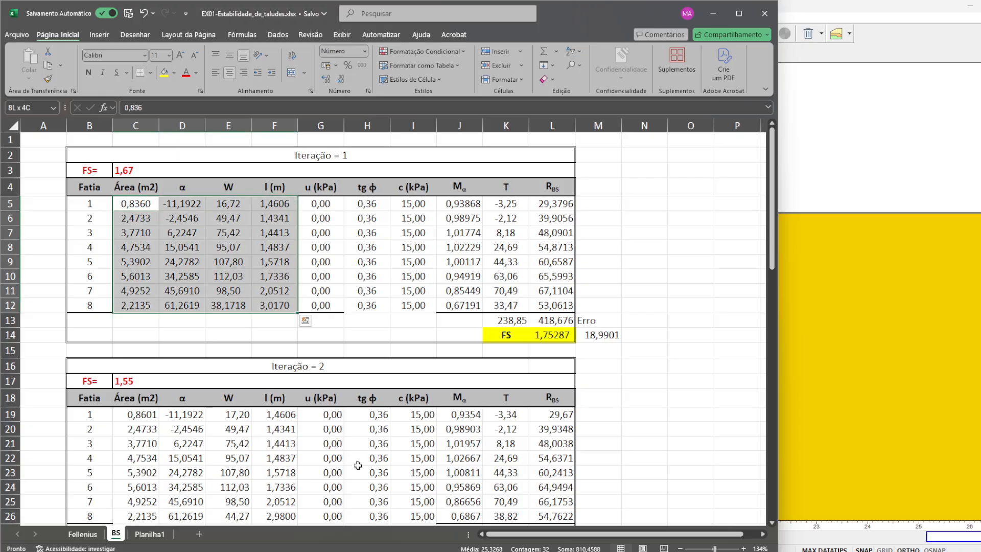
{"action": "key", "text": "ctrl+c"}
{"action": "left_click", "coordinate": [149, 535]}
{"action": "right_click", "coordinate": [71, 148]}
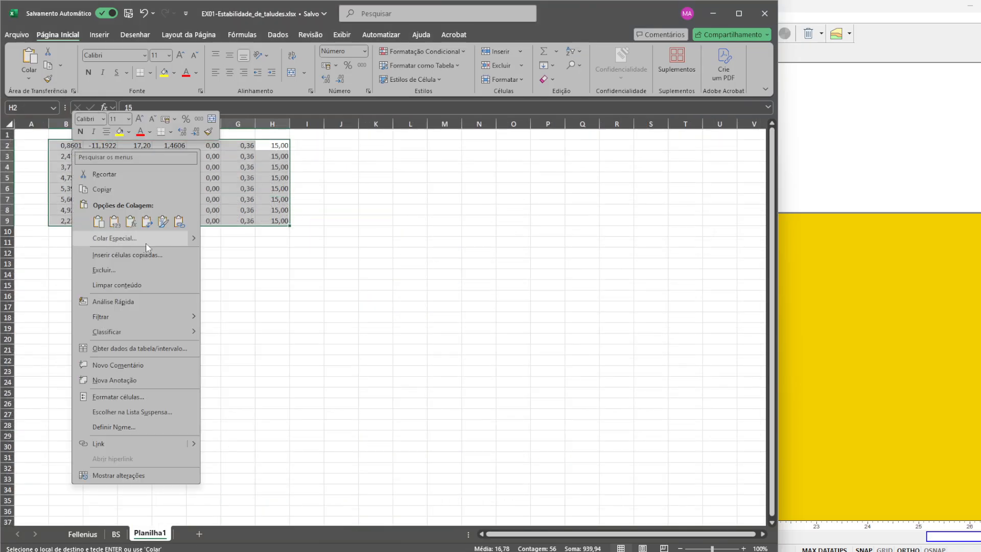
{"action": "mouse_move", "coordinate": [146, 243]}
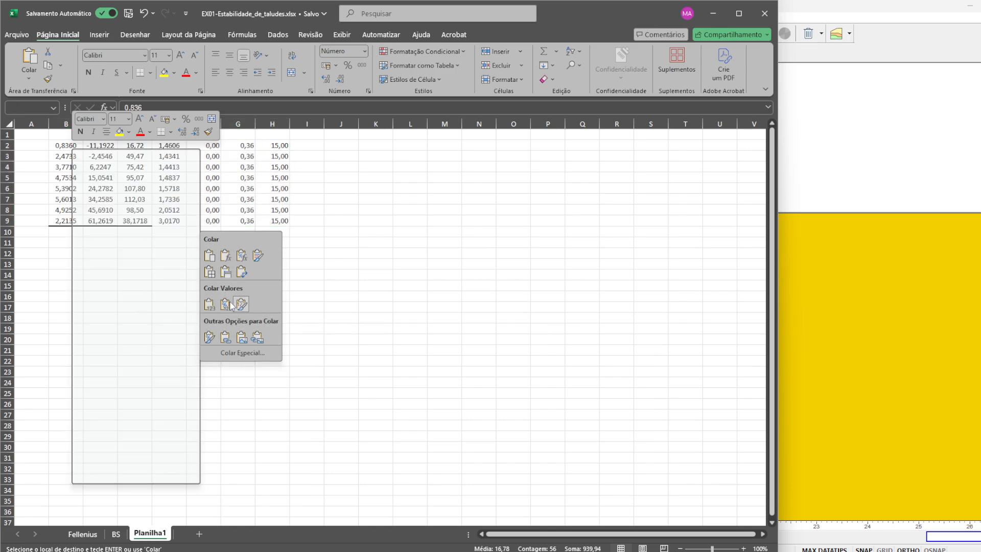
{"action": "left_click", "coordinate": [240, 305]}
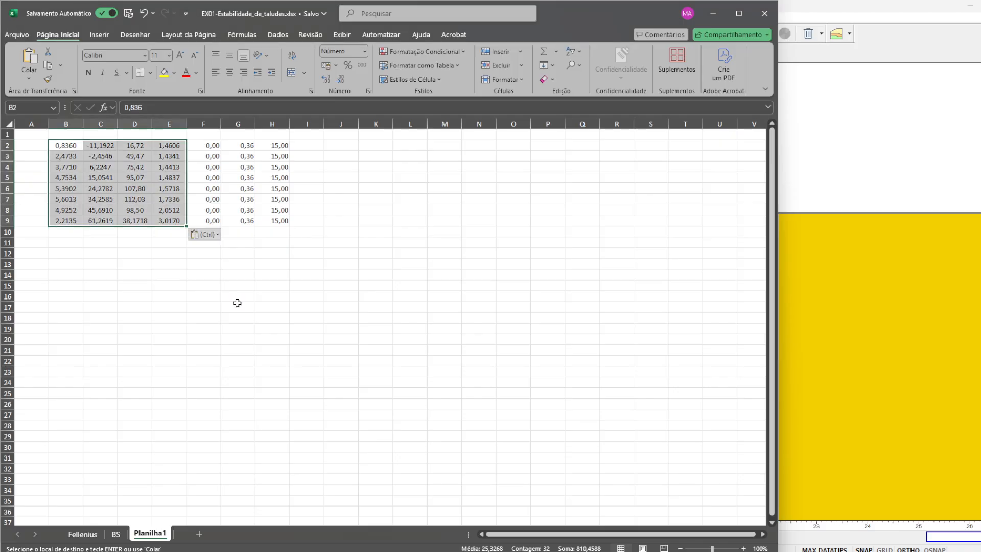
- Paste the copied area, α, W and l values over the slice data of Iteração 2, 3 and 4 on the BS sheet
{"action": "left_click", "coordinate": [83, 533]}
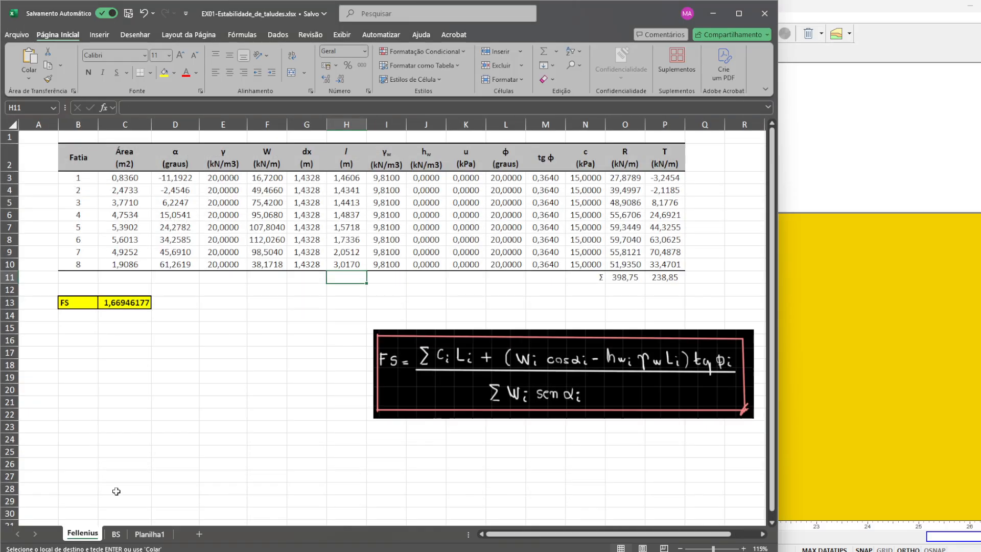
{"action": "left_click", "coordinate": [116, 534]}
{"action": "left_click_drag", "start_coordinate": [138, 409], "coordinate": [278, 526]}
{"action": "scroll", "coordinate": [406, 391], "scroll_direction": "down", "scroll_amount": 5}
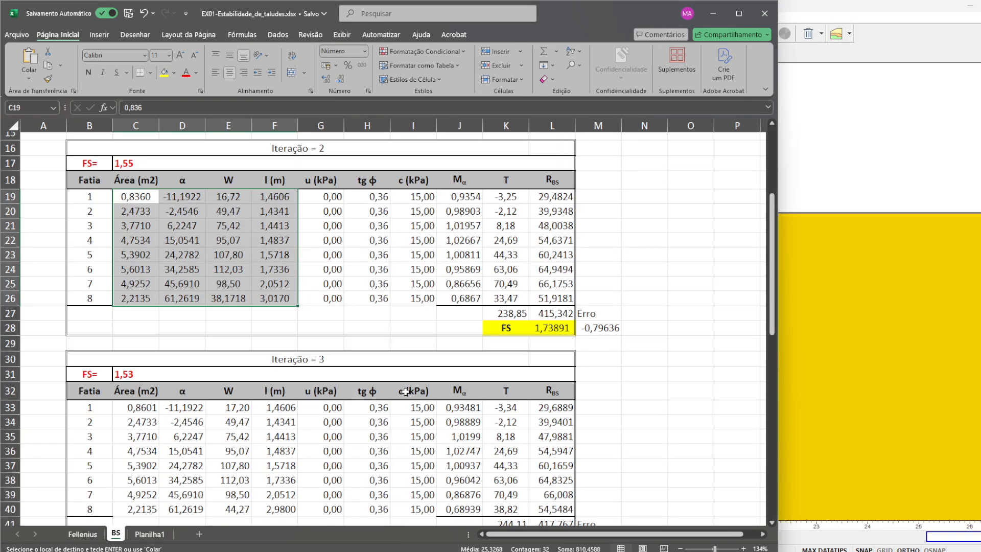
{"action": "scroll", "coordinate": [407, 391], "scroll_direction": "down", "scroll_amount": 1}
{"action": "left_click", "coordinate": [135, 364]}
{"action": "key", "text": "ctrl+v"}
{"action": "scroll", "coordinate": [150, 418], "scroll_direction": "down", "scroll_amount": 4}
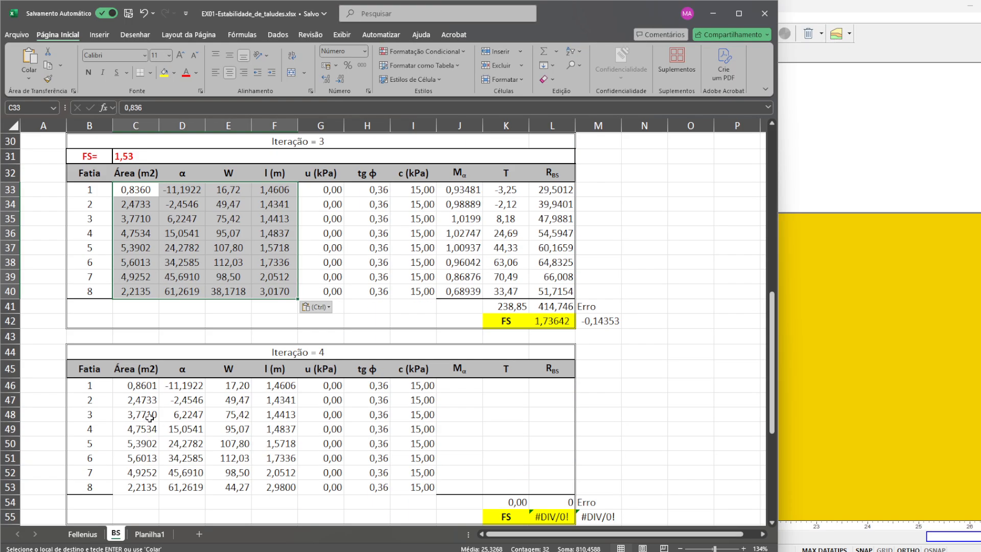
{"action": "left_click", "coordinate": [144, 390]}
{"action": "key", "text": "ctrl+v"}
{"action": "key", "text": "ctrl"}
- Check slice 8's resistance formula in Iteração = 1 and set the starting FS of Iteração = 2 to 1,75
{"action": "scroll", "coordinate": [403, 435], "scroll_direction": "up", "scroll_amount": 10}
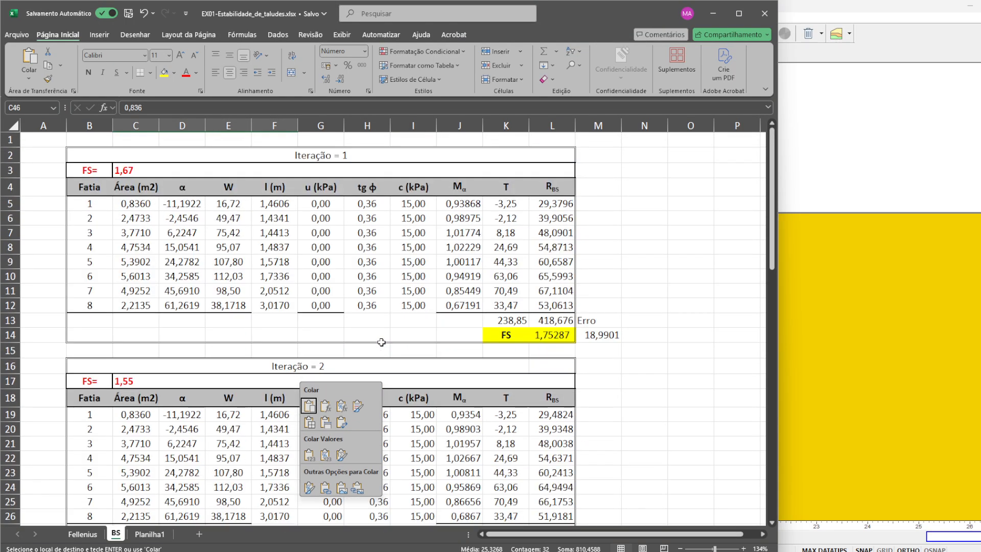
{"action": "left_click", "coordinate": [558, 307]}
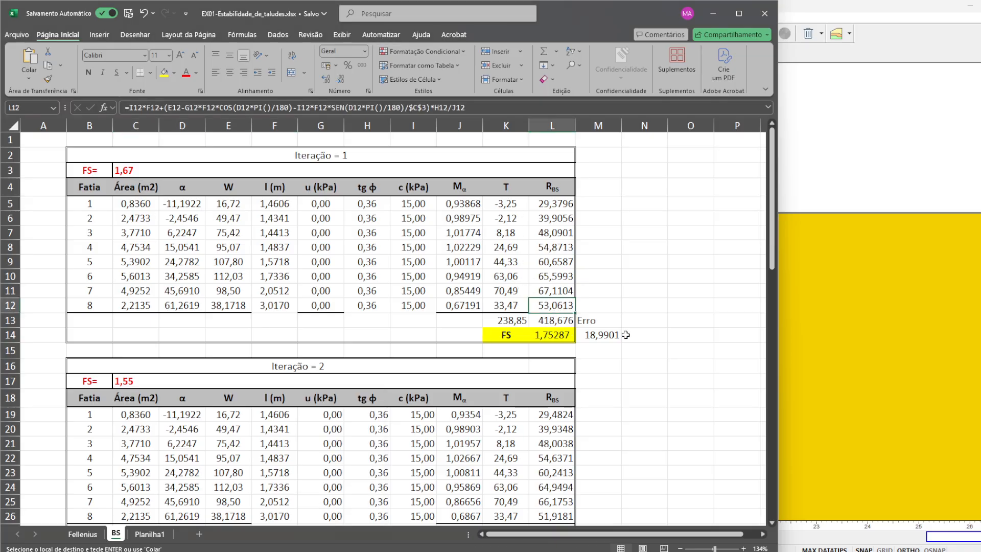
{"action": "left_click", "coordinate": [136, 381]}
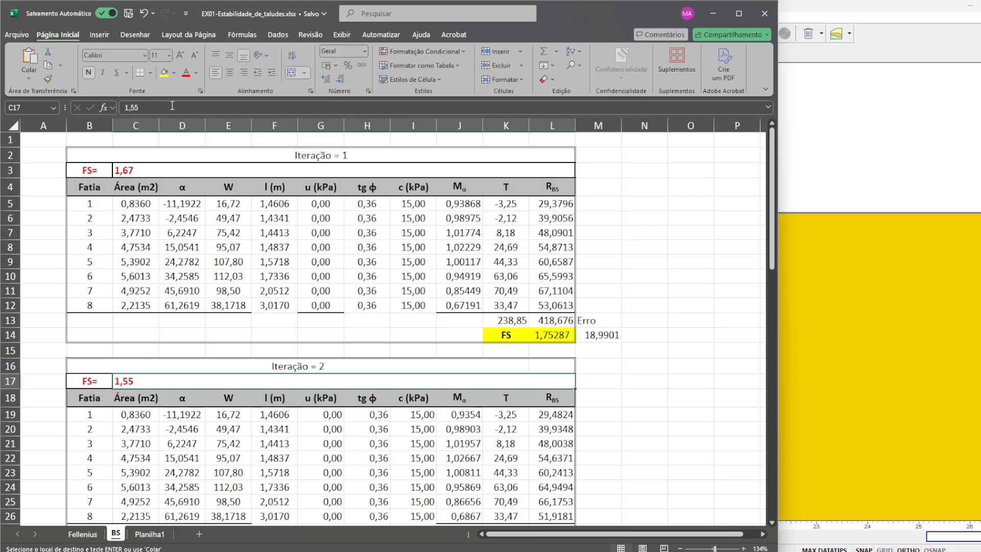
{"action": "type", "text": "1,7"}
{"action": "key", "text": "Return"}
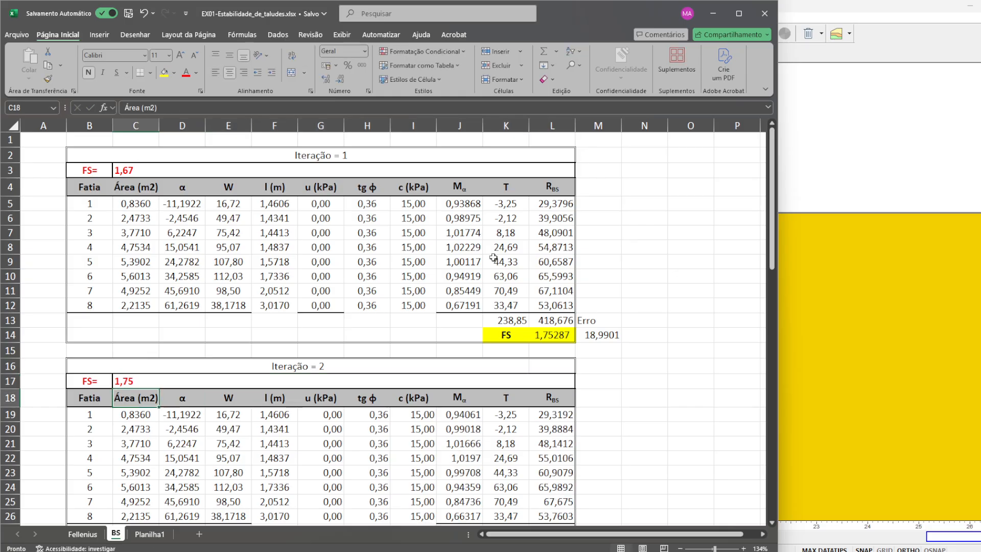
- Set the starting FS of Iteração = 3 to 1,76131
{"action": "scroll", "coordinate": [566, 430], "scroll_direction": "down", "scroll_amount": 3}
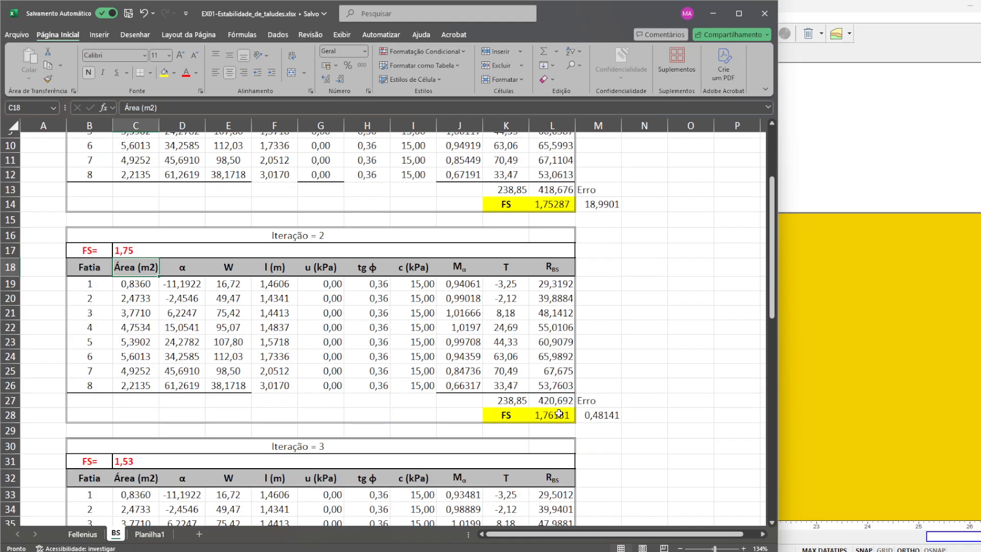
{"action": "scroll", "coordinate": [561, 416], "scroll_direction": "down", "scroll_amount": 1}
{"action": "left_click", "coordinate": [222, 422]}
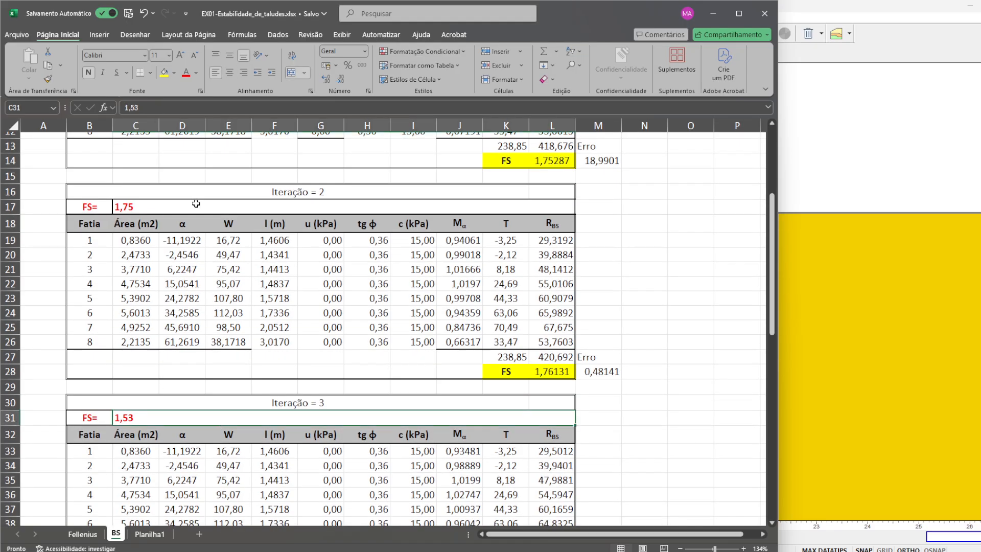
{"action": "left_click", "coordinate": [219, 106]}
{"action": "key", "text": "BackSpace"}
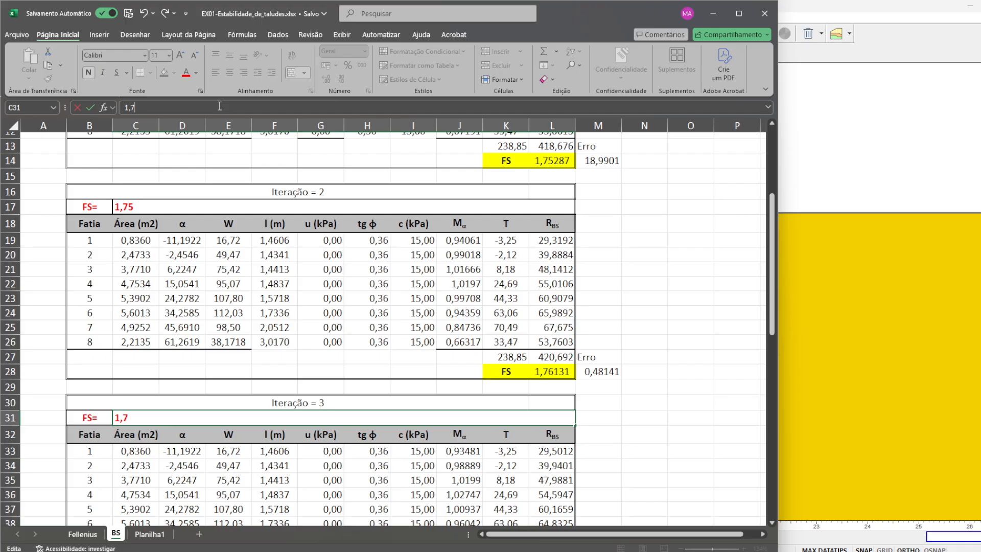
{"action": "key", "text": "Return"}
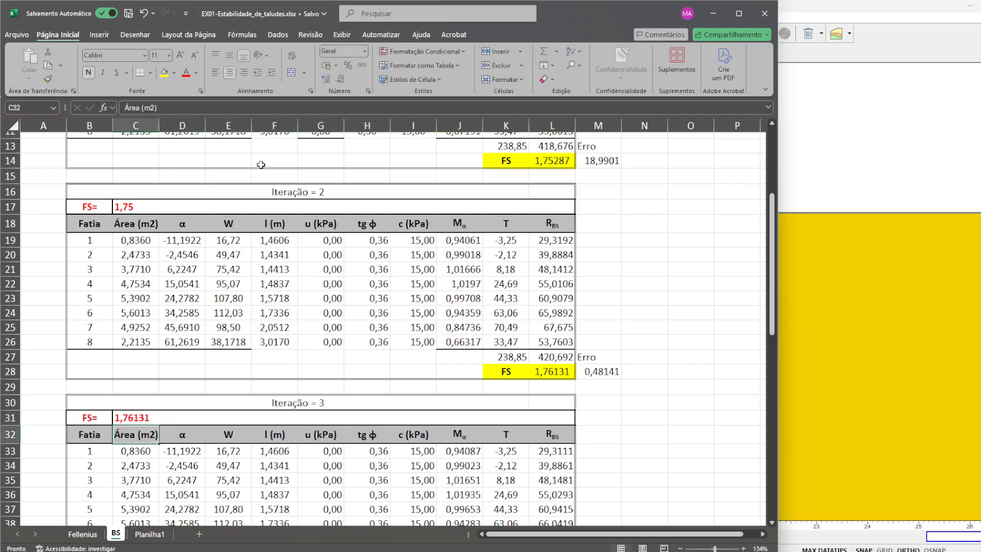
- Refine the starting FS of Iteração = 2 to 1,75287
{"action": "left_click", "coordinate": [237, 209]}
{"action": "left_click", "coordinate": [251, 111]}
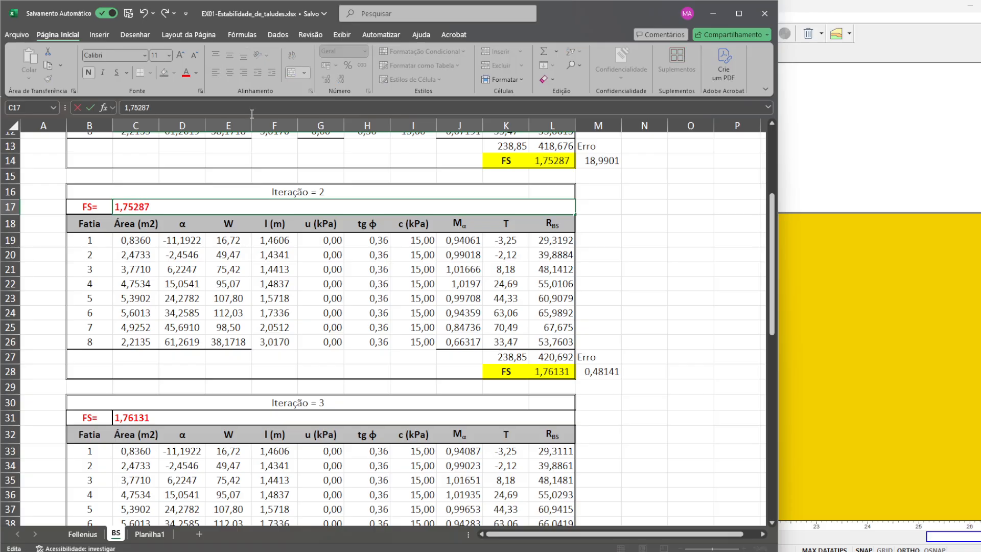
{"action": "key", "text": "Return"}
- Set the starting FS of Iteração = 3 to 1,7616
{"action": "scroll", "coordinate": [615, 468], "scroll_direction": "down", "scroll_amount": 1}
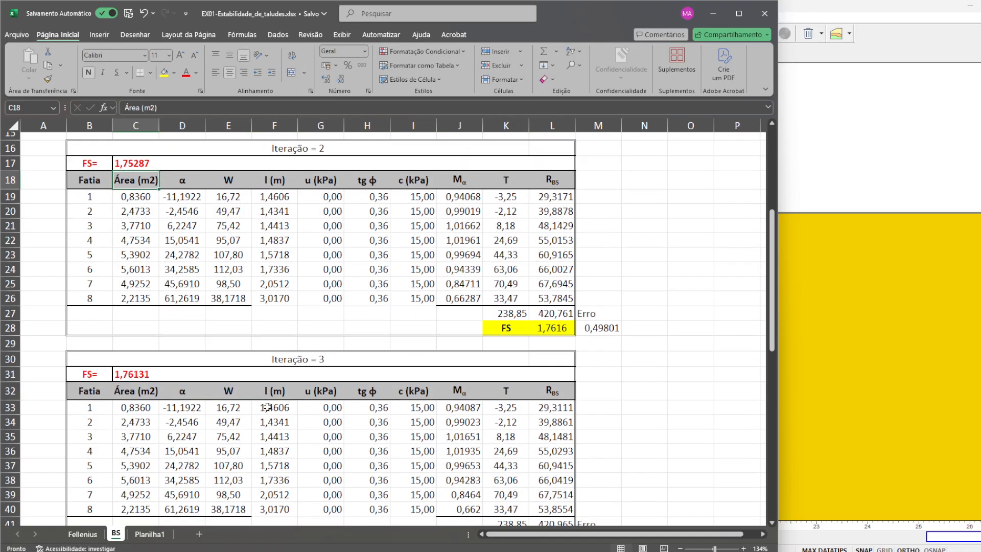
{"action": "left_click", "coordinate": [230, 376]}
{"action": "key", "text": "BackSpace"}
{"action": "key", "text": "BackSpace"}
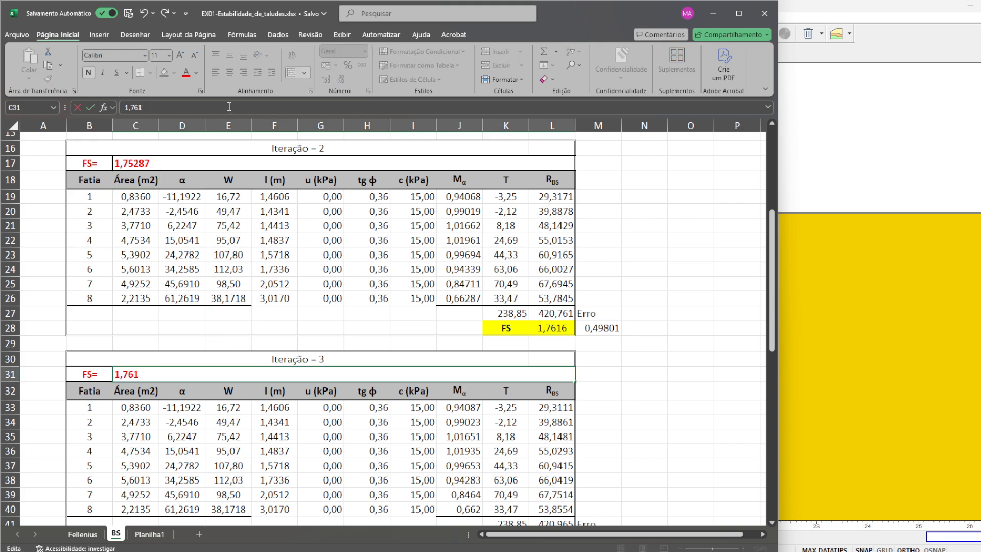
{"action": "type", "text": "6"}
{"action": "key", "text": "Return"}
- Check the computed FS and error of Iteração = 3 and look over the Iteração = 4 table
{"action": "scroll", "coordinate": [575, 343], "scroll_direction": "down", "scroll_amount": 3}
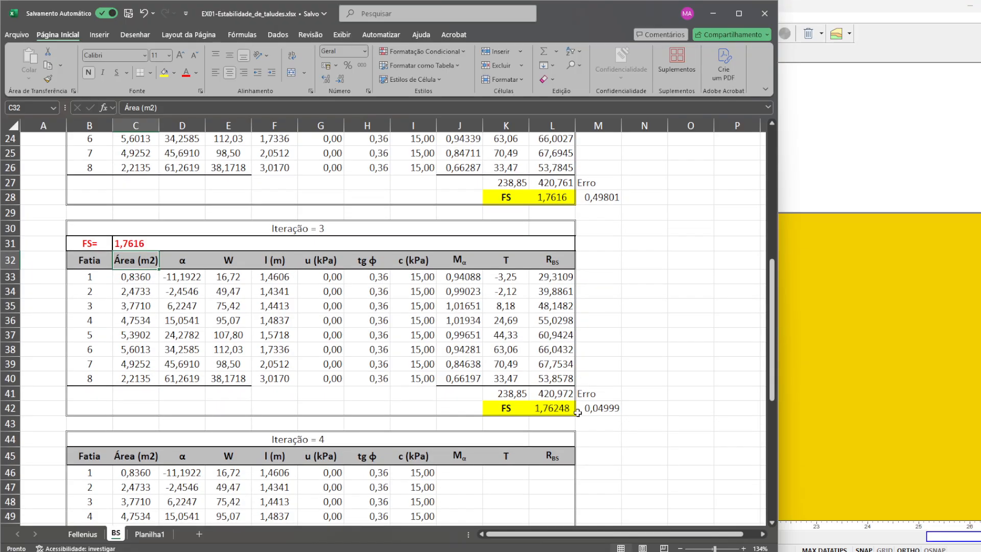
{"action": "left_click", "coordinate": [563, 408]}
{"action": "scroll", "coordinate": [419, 435], "scroll_direction": "down", "scroll_amount": 3}
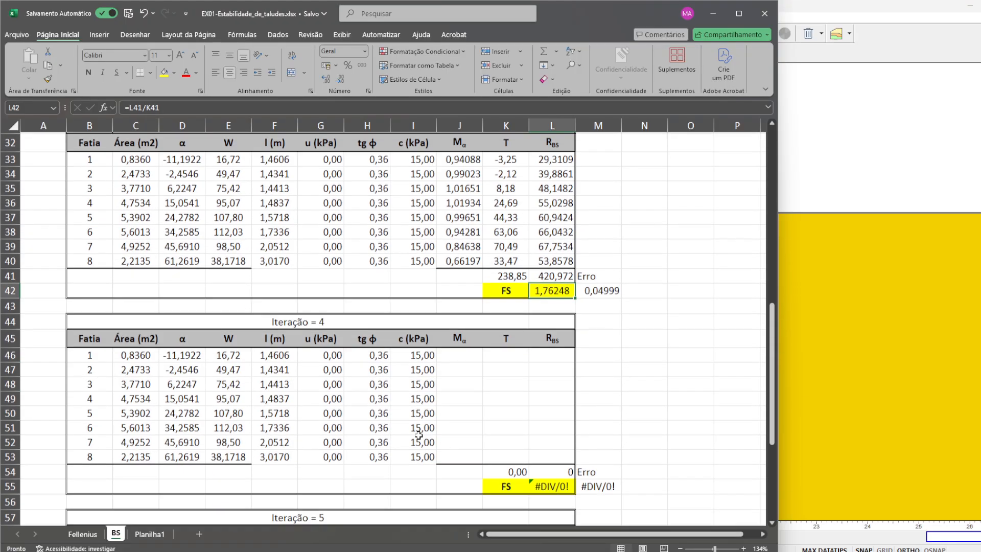
{"action": "scroll", "coordinate": [548, 275], "scroll_direction": "up", "scroll_amount": 3}
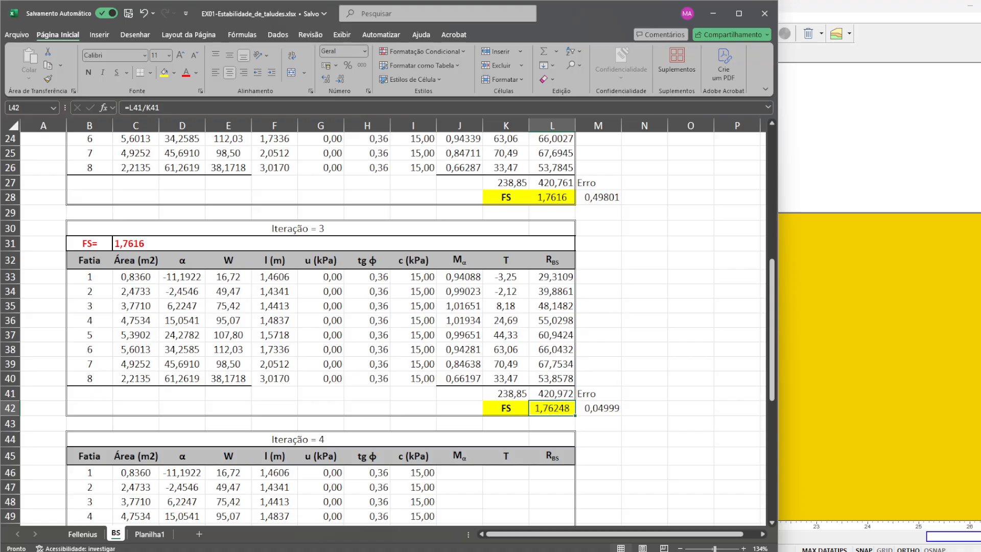
- Switch to Slide2 Interpret and display the Bishop simplified result to check its safety factor on the slip surface
{"action": "left_click", "coordinate": [695, 536]}
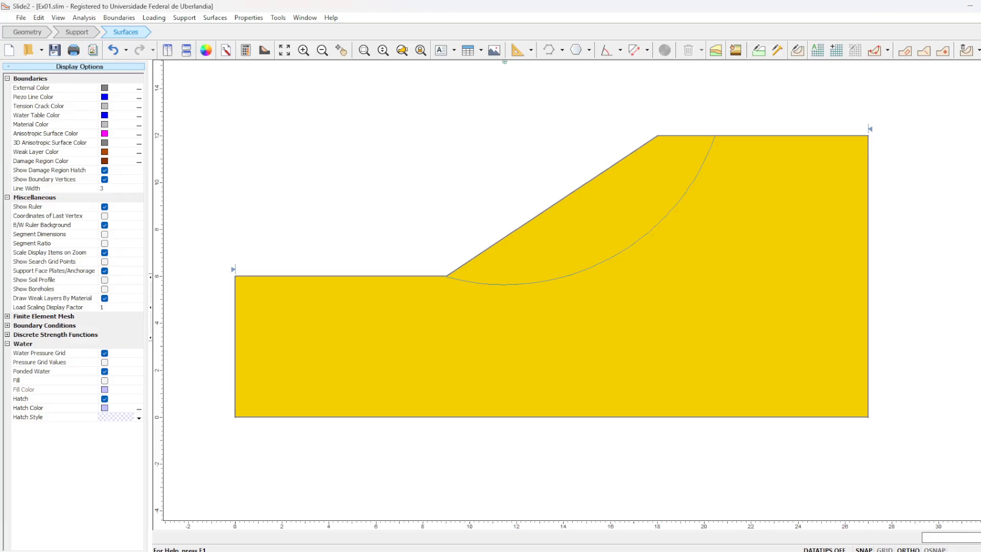
{"action": "left_click", "coordinate": [716, 551]}
{"action": "left_click", "coordinate": [87, 54]}
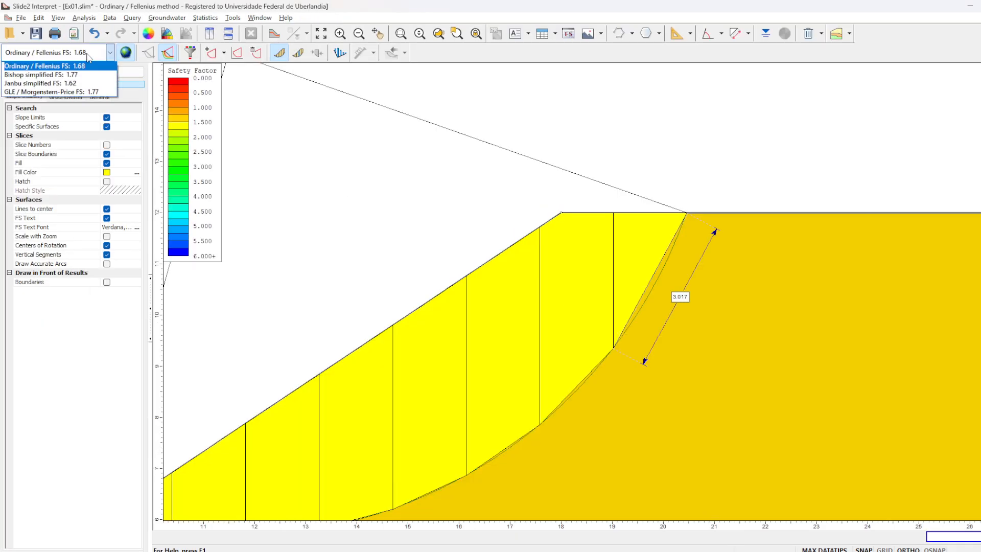
{"action": "left_click", "coordinate": [71, 74]}
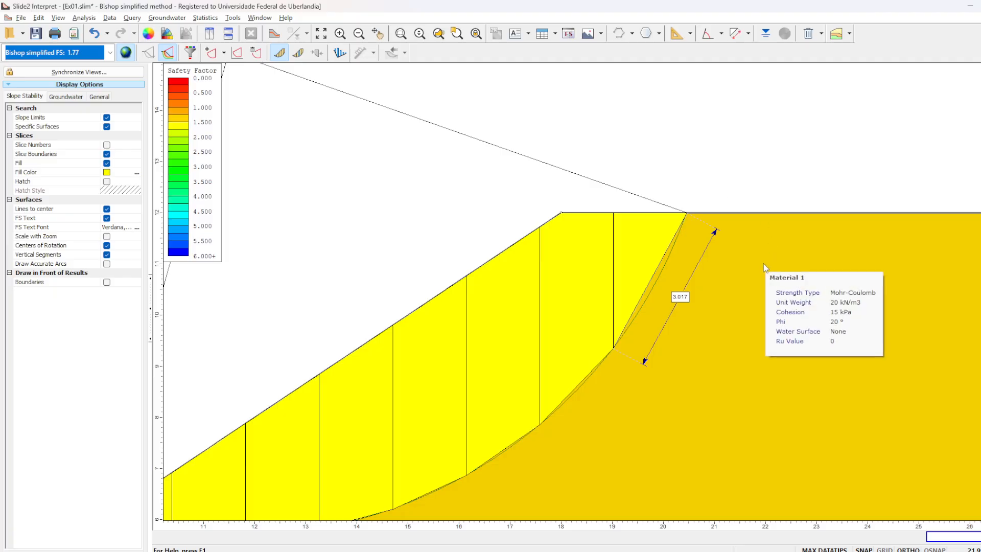
{"action": "scroll", "coordinate": [677, 250], "scroll_direction": "down", "scroll_amount": 2}
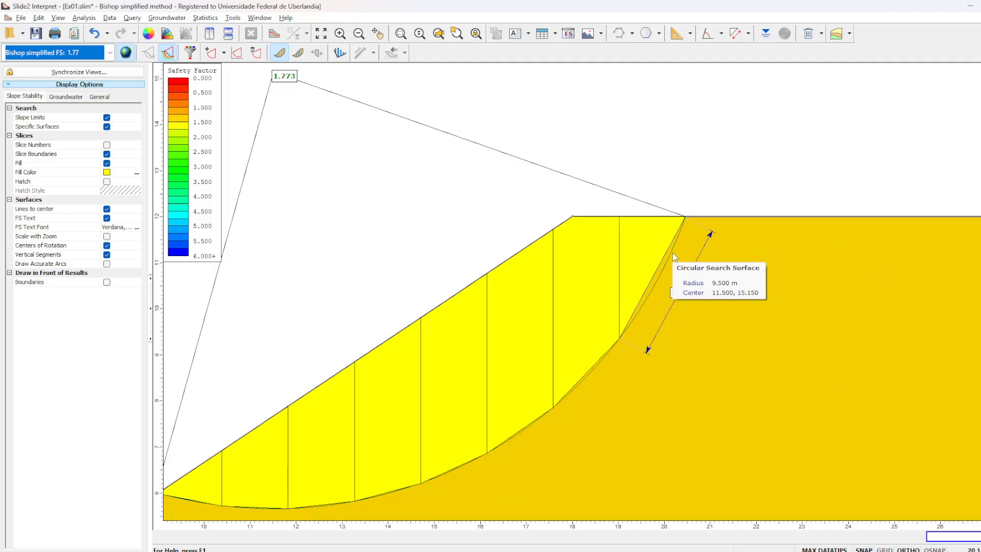
{"action": "scroll", "coordinate": [634, 227], "scroll_direction": "down", "scroll_amount": 1}
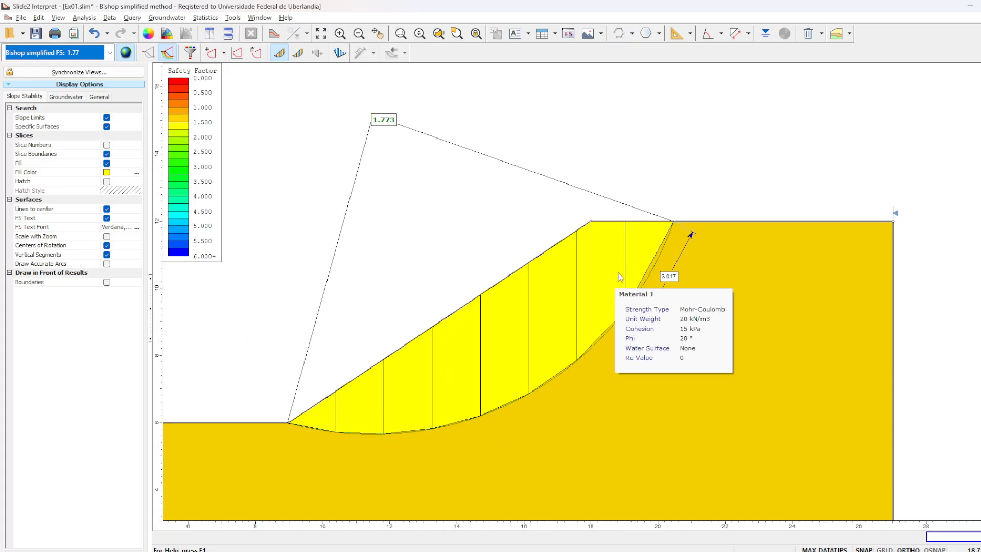
{"action": "scroll", "coordinate": [647, 246], "scroll_direction": "up", "scroll_amount": 1}
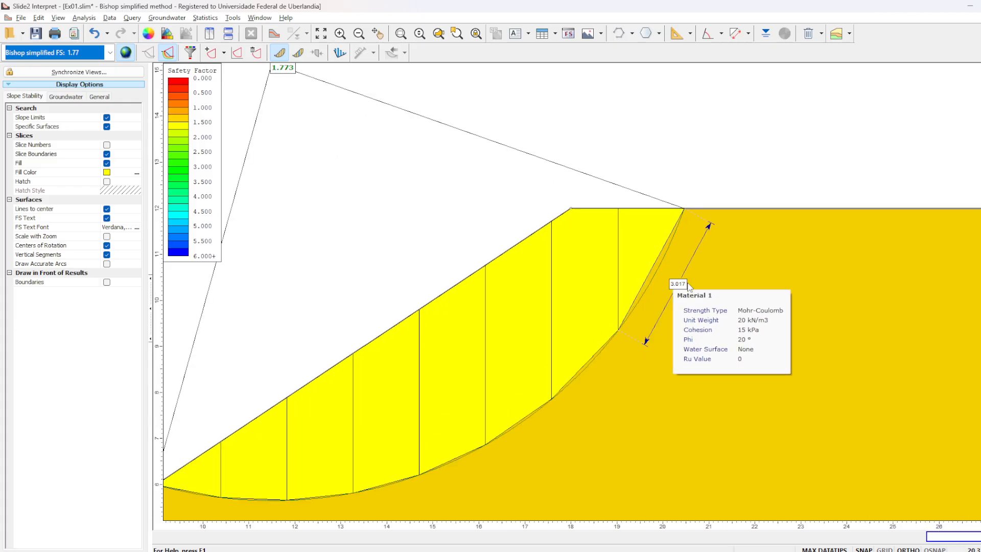
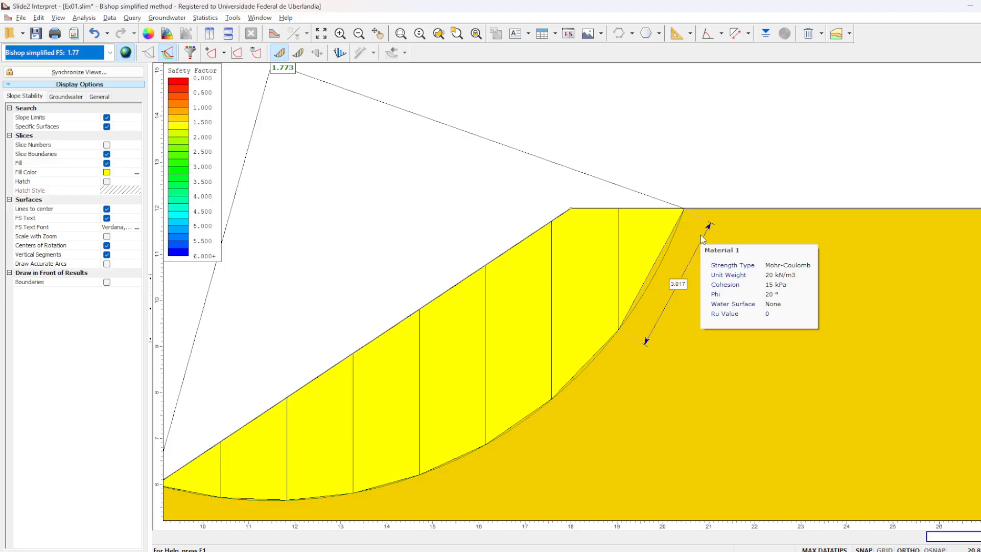
- Review the factors of safety listed for each analysis method, keeping Bishop simplified selected
{"action": "scroll", "coordinate": [684, 225], "scroll_direction": "down", "scroll_amount": 2}
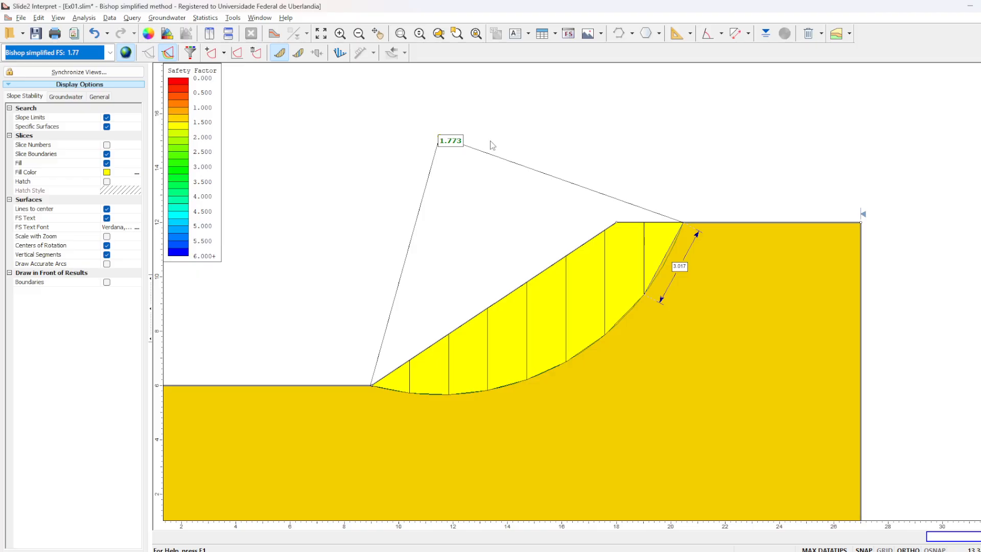
{"action": "left_click", "coordinate": [94, 53]}
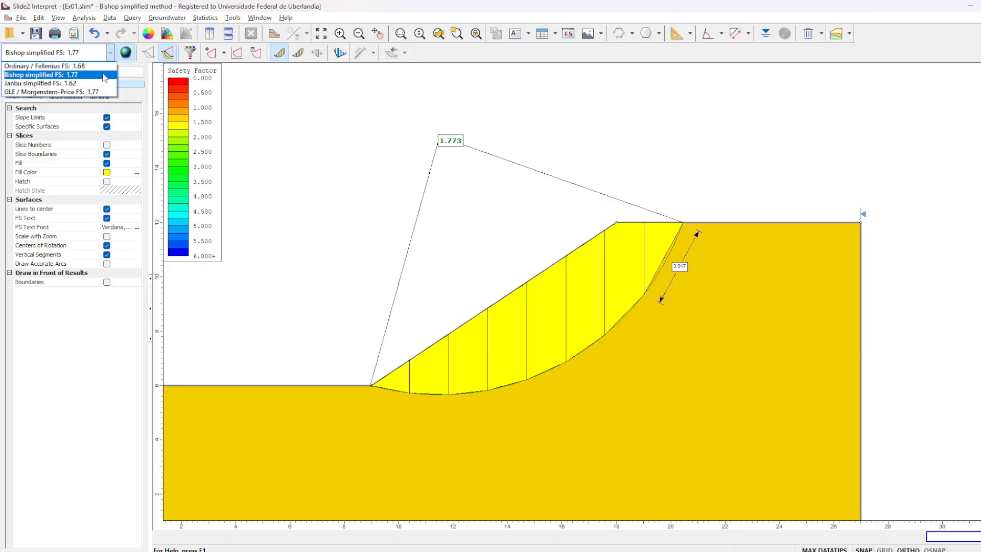
{"action": "left_click", "coordinate": [97, 75]}
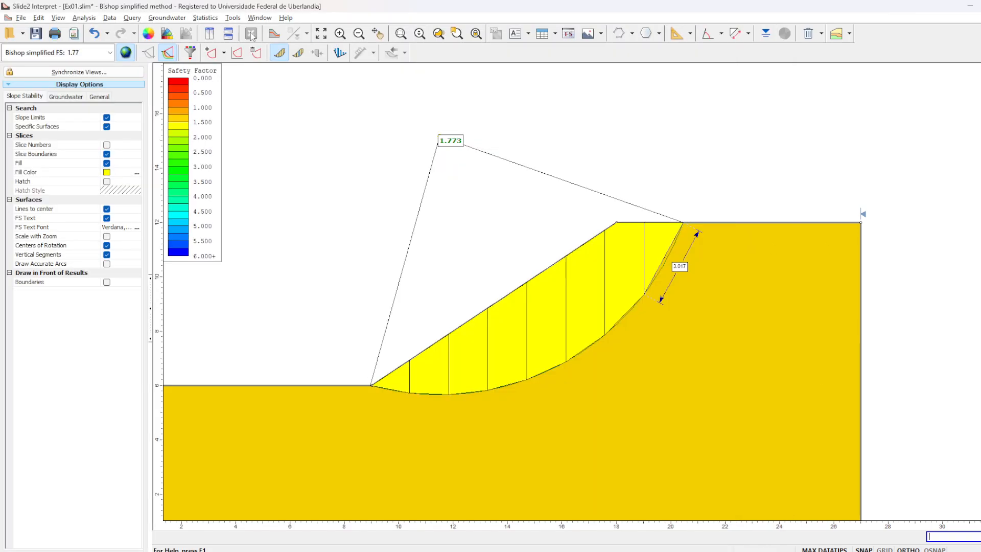
- Query the data of slice 3 and examine its weight and base angle
{"action": "left_click", "coordinate": [251, 36]}
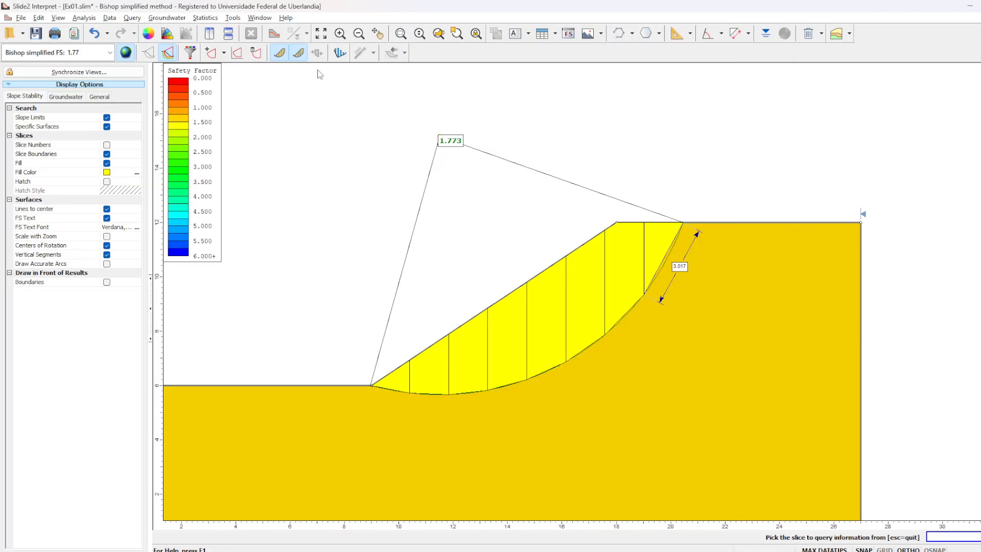
{"action": "left_click", "coordinate": [480, 357]}
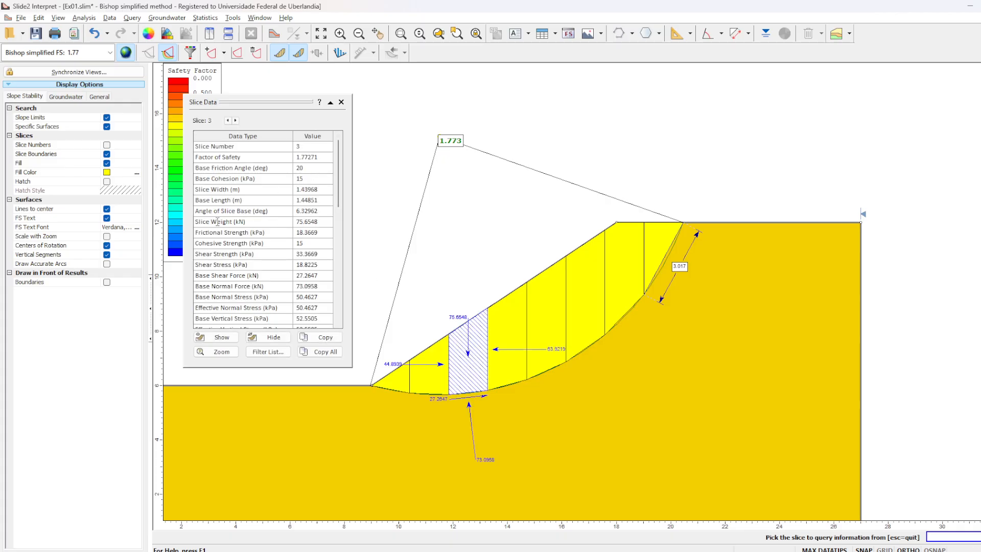
{"action": "left_click", "coordinate": [320, 224]}
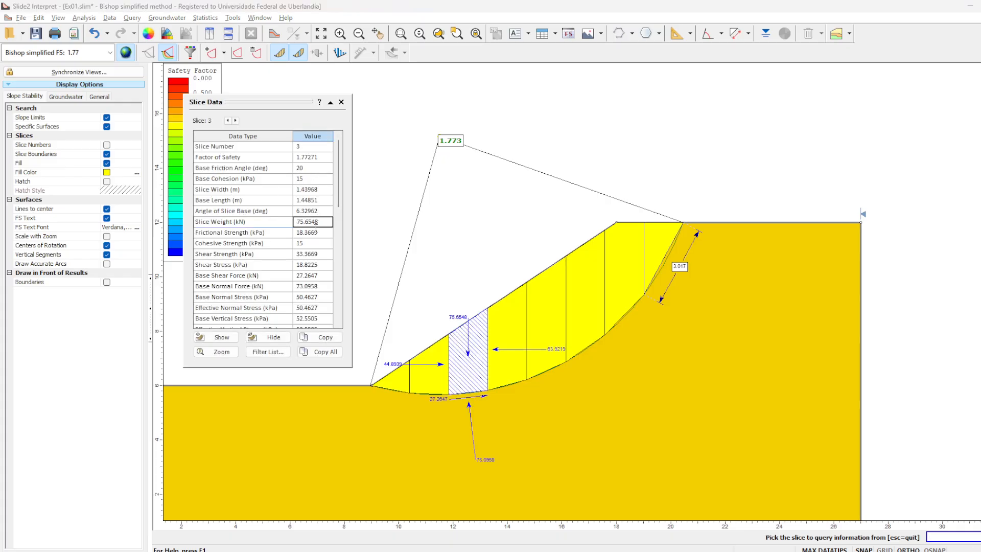
{"action": "left_click", "coordinate": [318, 210]}
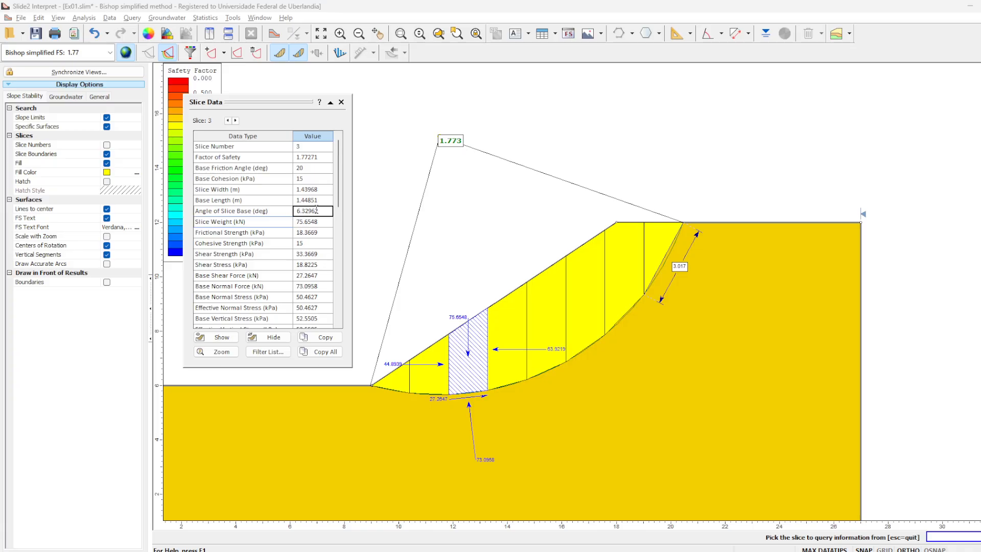
- Switch to the Excel workbook, examine the slice table and FS result on the Fellenius sheet, and return to Slide2 Interpret
{"action": "key", "text": "alt+Tab"}
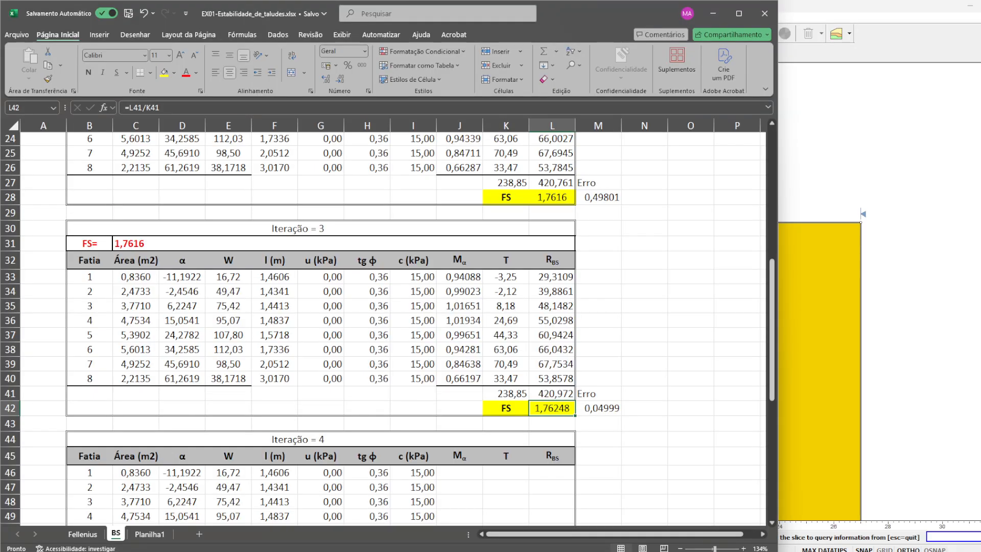
{"action": "scroll", "coordinate": [377, 347], "scroll_direction": "up", "scroll_amount": 7}
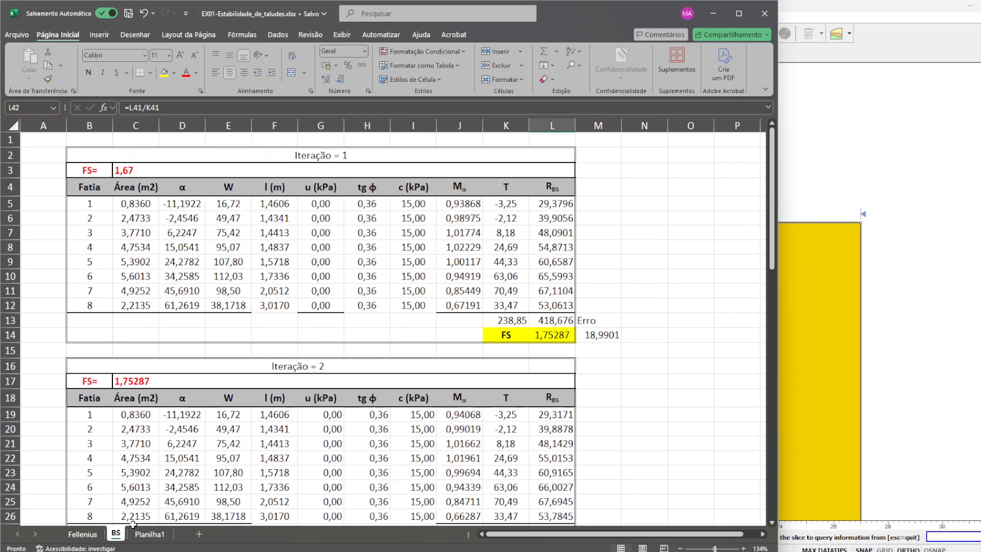
{"action": "left_click", "coordinate": [95, 534]}
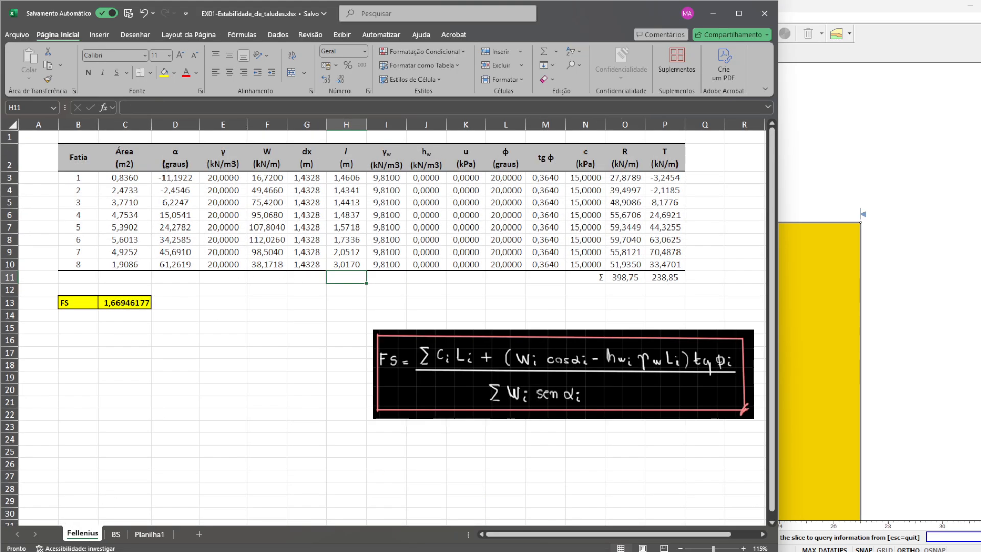
{"action": "left_click", "coordinate": [145, 303]}
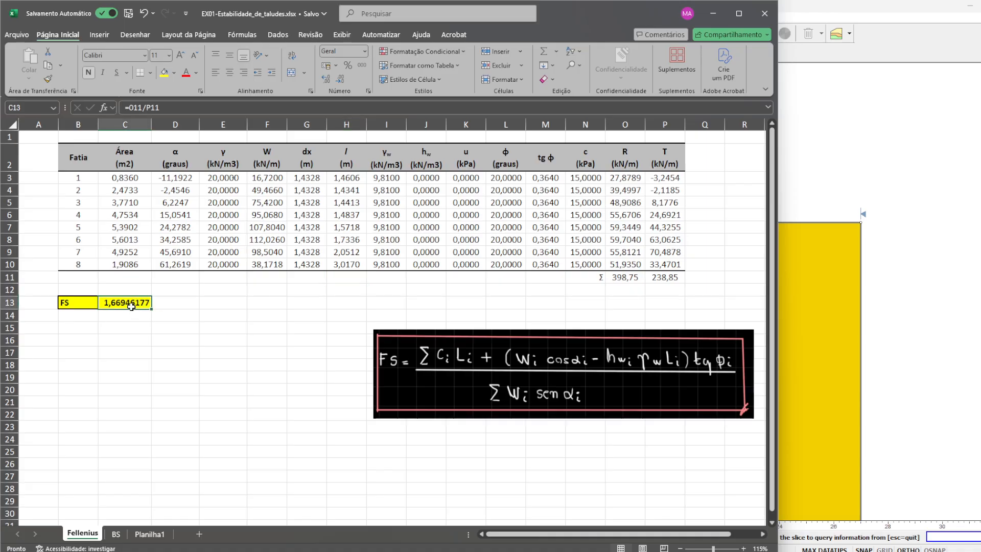
{"action": "left_click", "coordinate": [714, 17]}
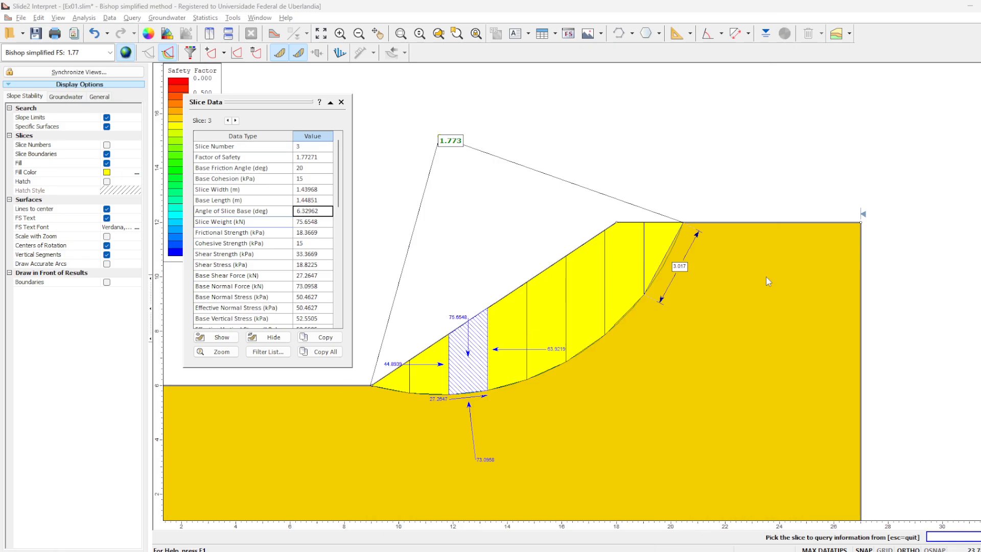
- Close the slice data and exit Slide2 Interpret without saving the changes to Ex01.slim
{"action": "left_click", "coordinate": [341, 102]}
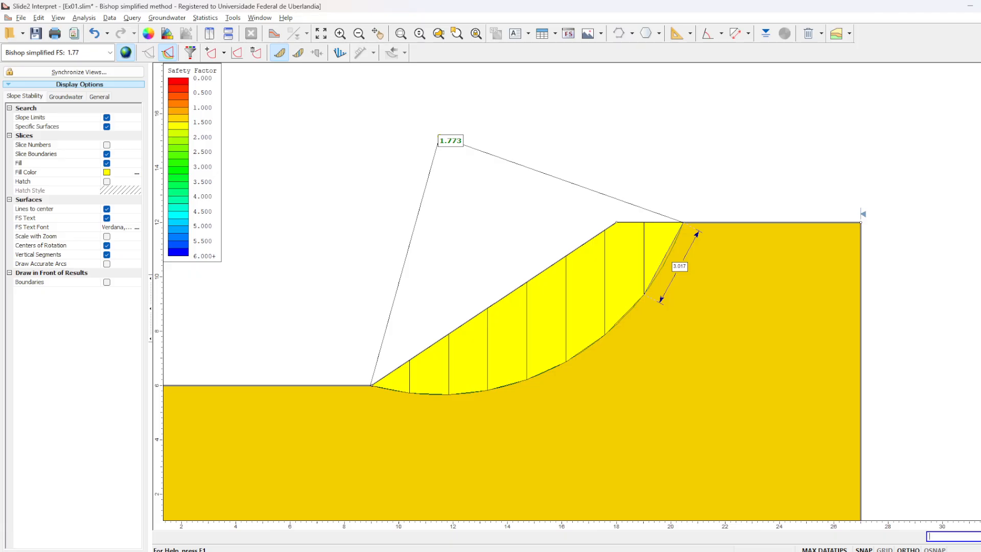
{"action": "left_click", "coordinate": [980, 6]}
{"action": "left_click", "coordinate": [522, 309]}
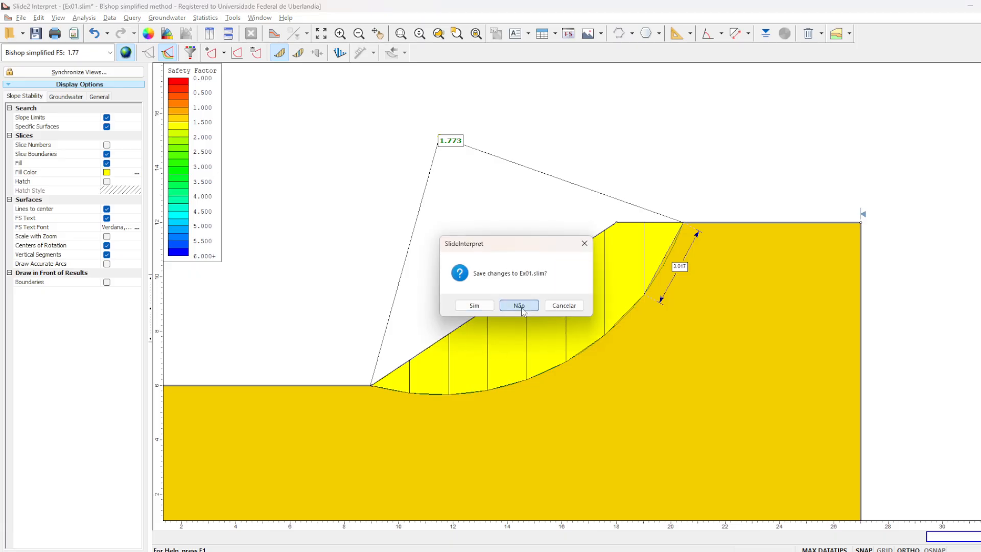
- Review the FS formula on the Fellenius sheet and the iterations on the BS sheet in Excel, and close the workbook
{"action": "left_click", "coordinate": [633, 551]}
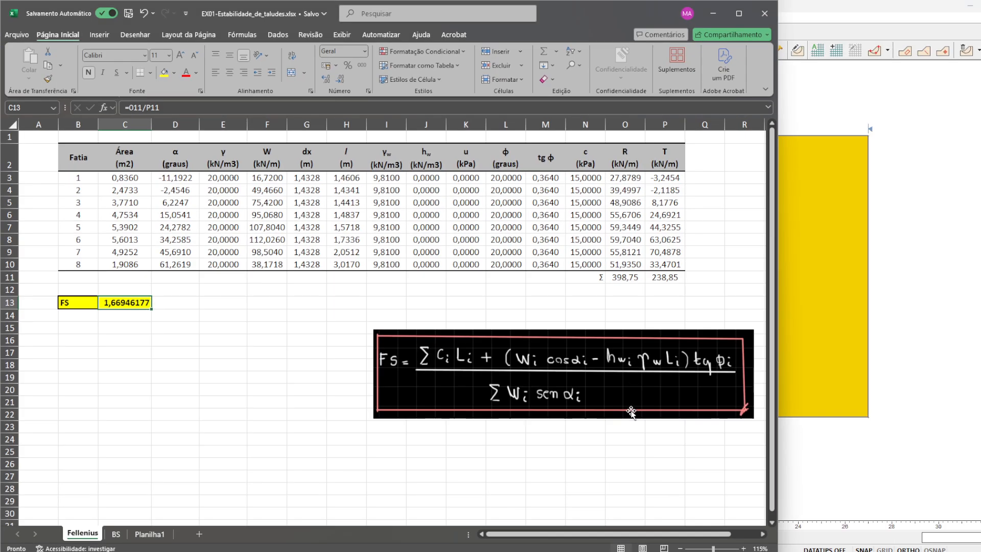
{"action": "left_click", "coordinate": [210, 108]}
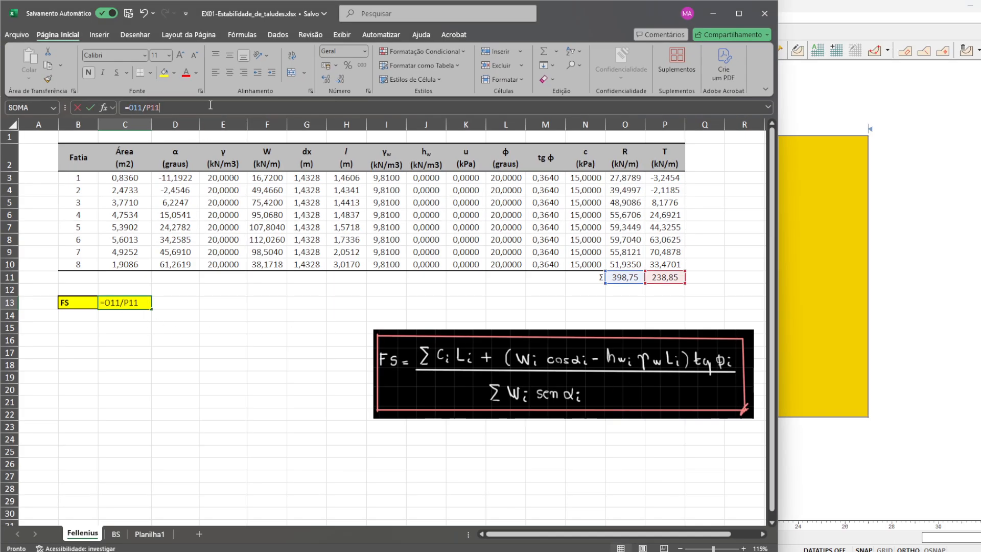
{"action": "key", "text": "Return"}
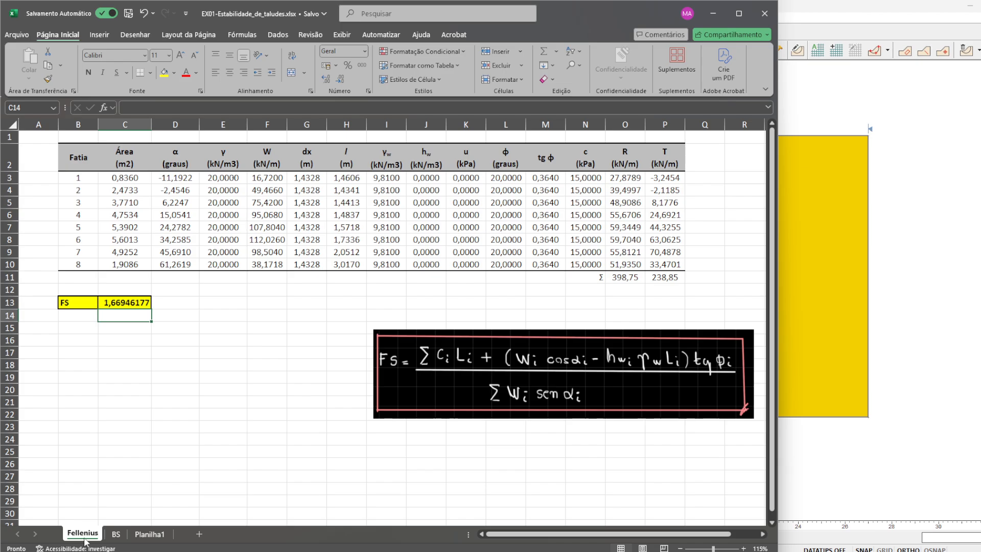
{"action": "left_click", "coordinate": [116, 535]}
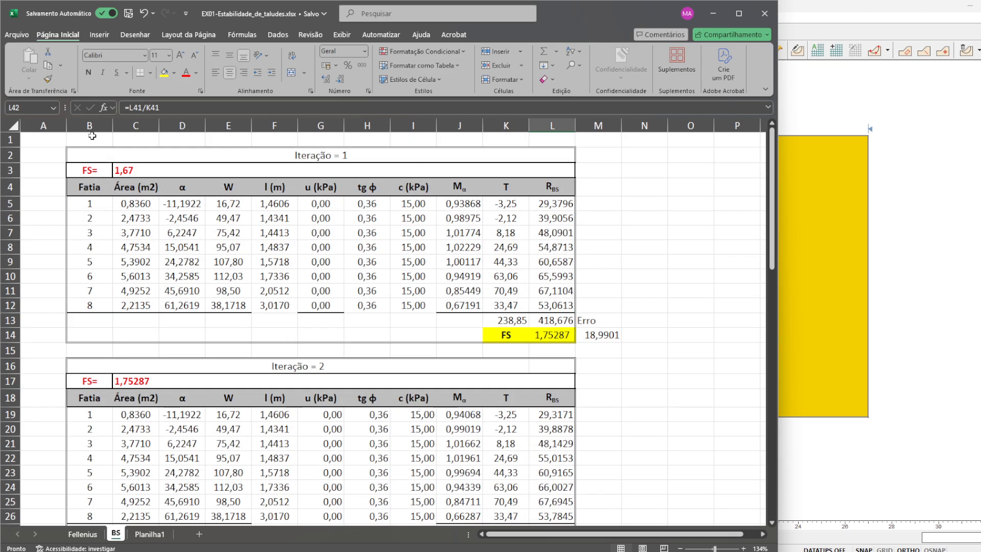
{"action": "scroll", "coordinate": [365, 328], "scroll_direction": "down", "scroll_amount": 9}
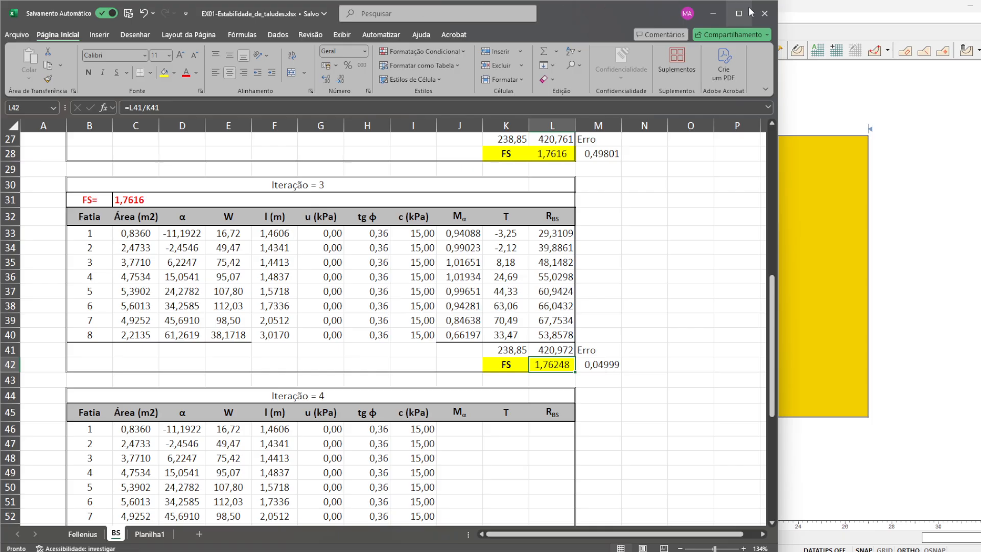
{"action": "left_click", "coordinate": [765, 13]}
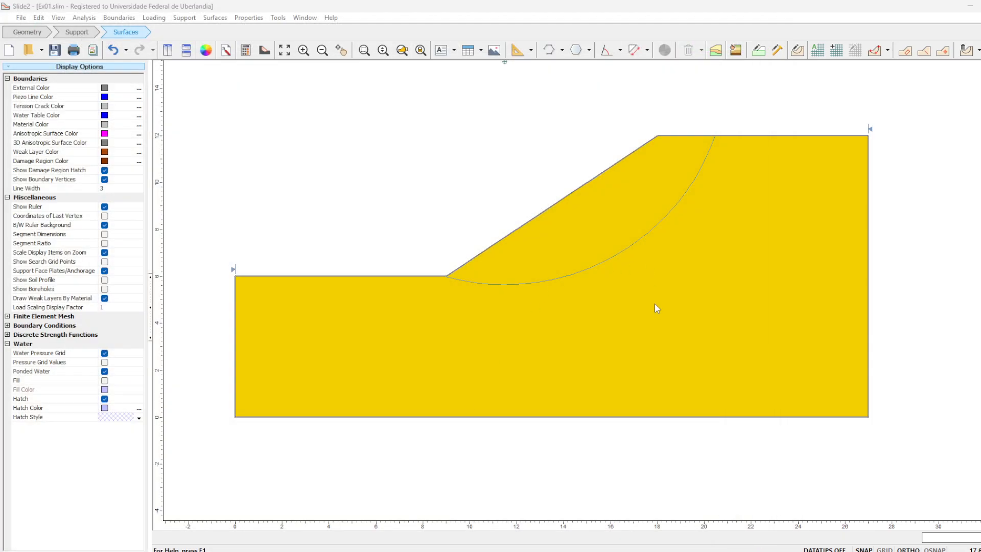
- Switch to the PowerPoint presentation, read the Exercício 2 slide with its slope geometry and water table, and return to Slide2
{"action": "scroll", "coordinate": [724, 298], "scroll_direction": "down", "scroll_amount": 1}
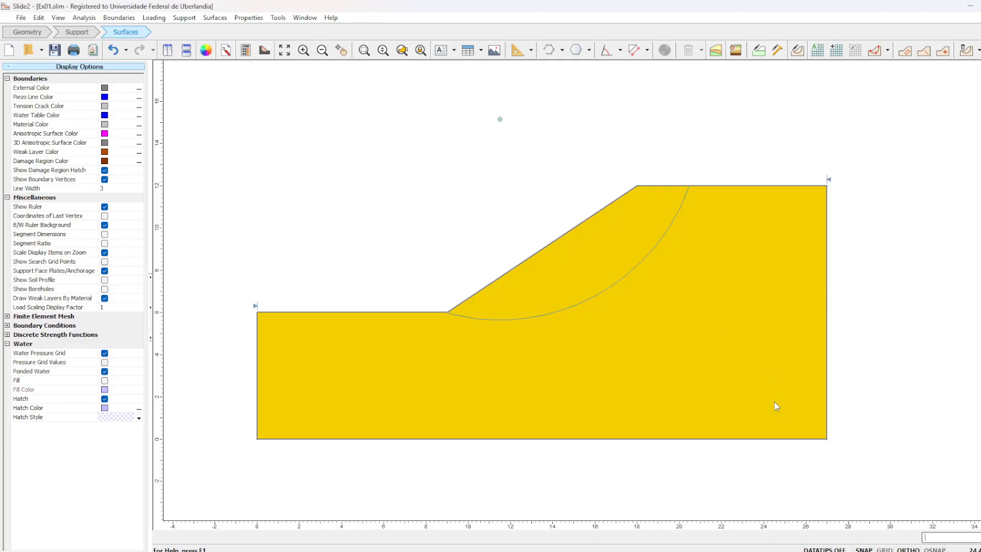
{"action": "left_click", "coordinate": [685, 551]}
{"action": "scroll", "coordinate": [681, 342], "scroll_direction": "down", "scroll_amount": 2}
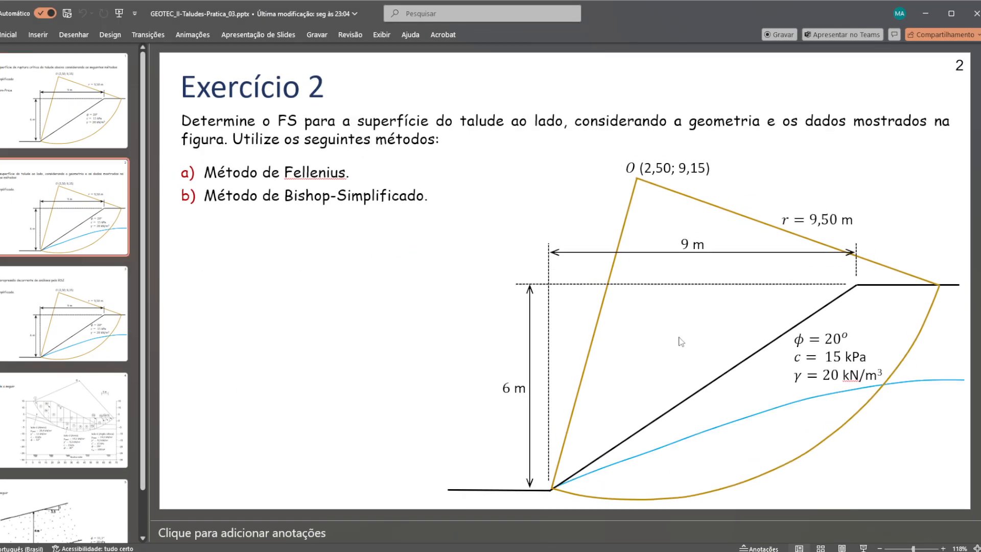
{"action": "scroll", "coordinate": [681, 342], "scroll_direction": "up", "scroll_amount": 2}
{"action": "scroll", "coordinate": [681, 342], "scroll_direction": "down", "scroll_amount": 1}
{"action": "left_click", "coordinate": [927, 15]}
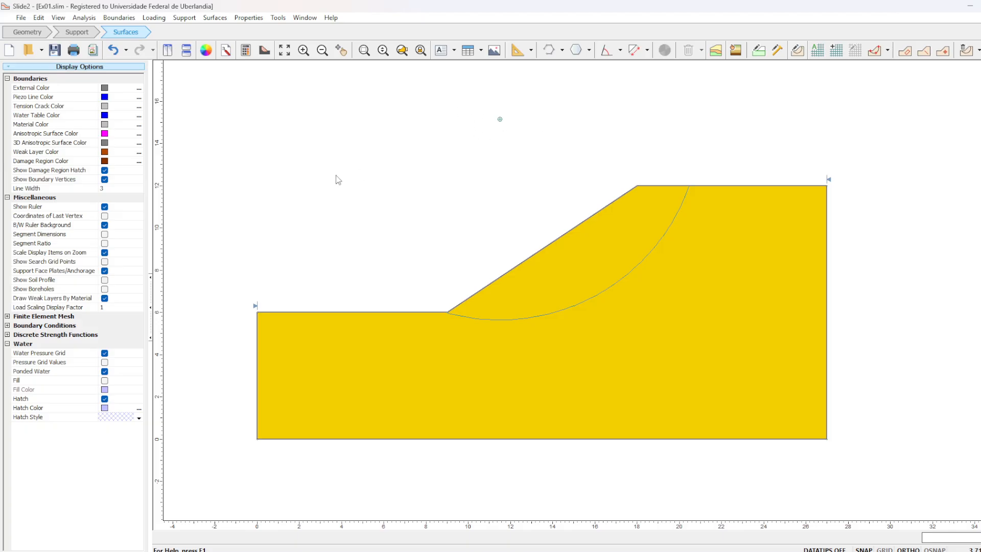
- Open EX02-Estabilidade_de_taludes.dxf for DXF import into the Ex01 model
{"action": "left_click", "coordinate": [22, 18]}
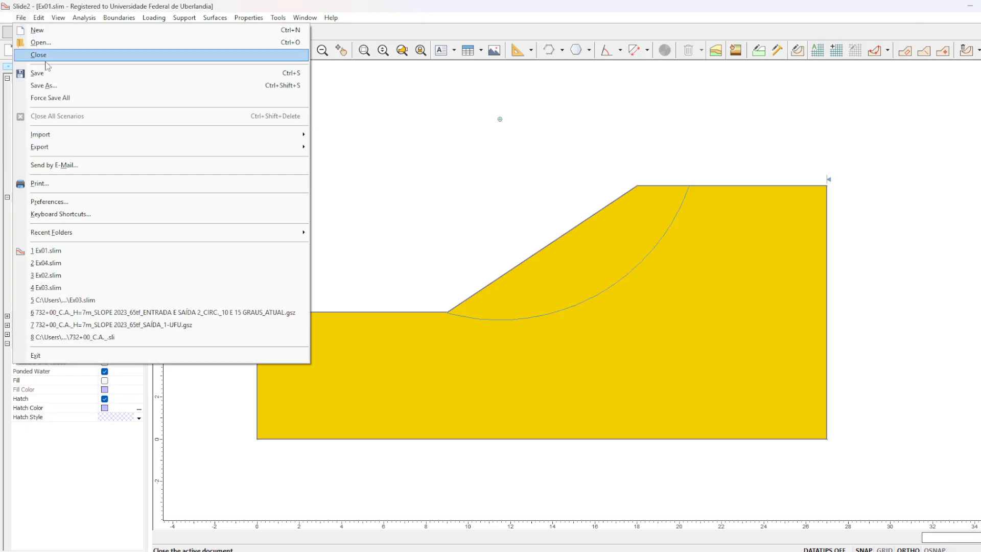
{"action": "mouse_move", "coordinate": [186, 140]}
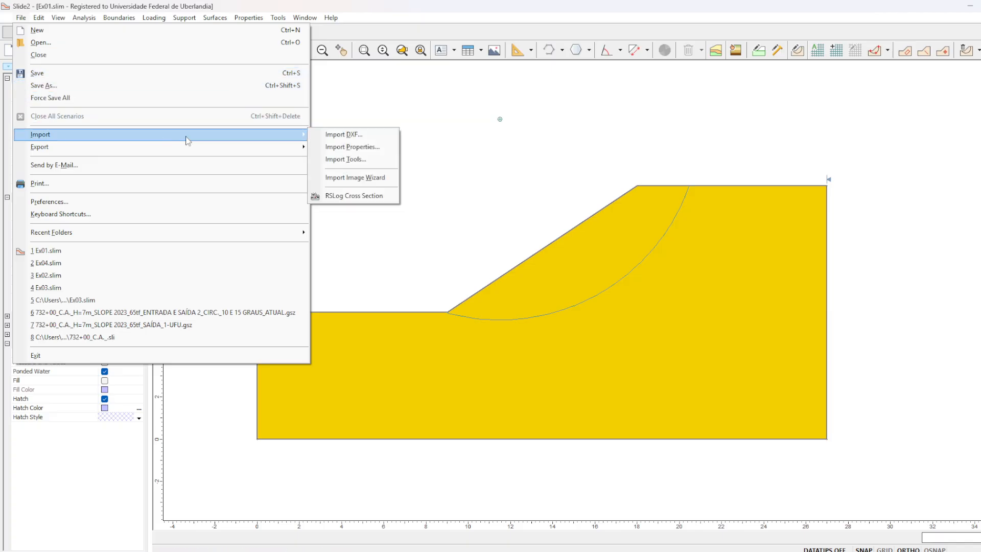
{"action": "left_click", "coordinate": [344, 134]}
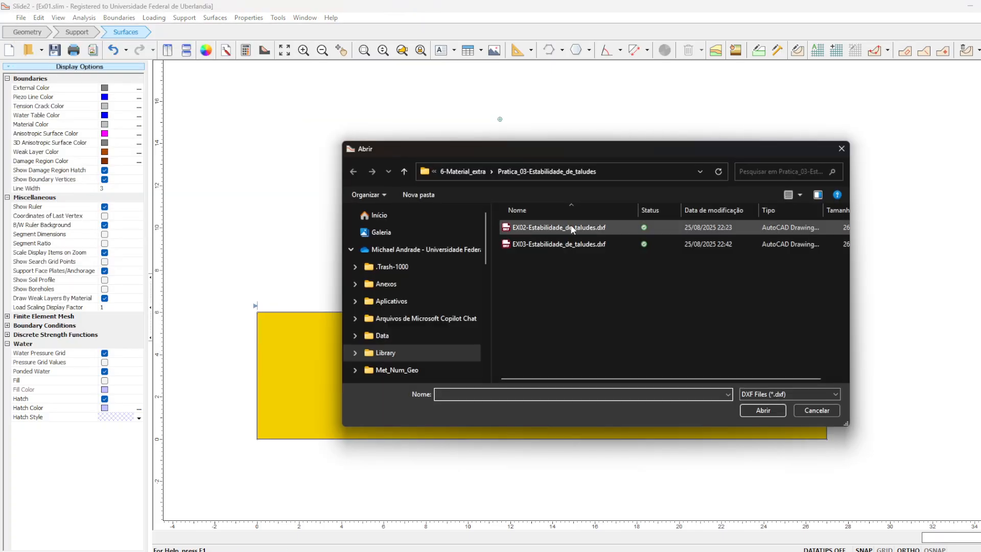
{"action": "left_click", "coordinate": [573, 228]}
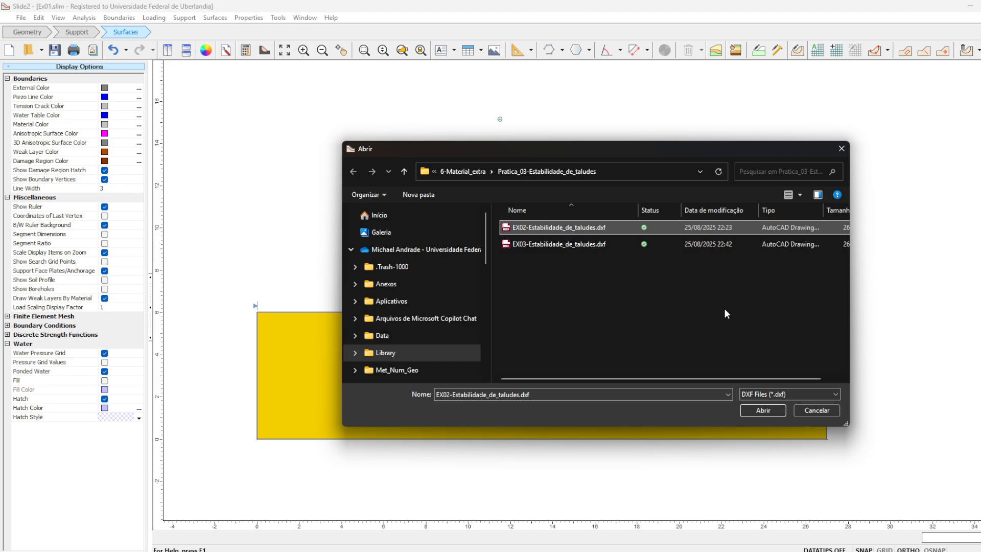
{"action": "left_click", "coordinate": [761, 410]}
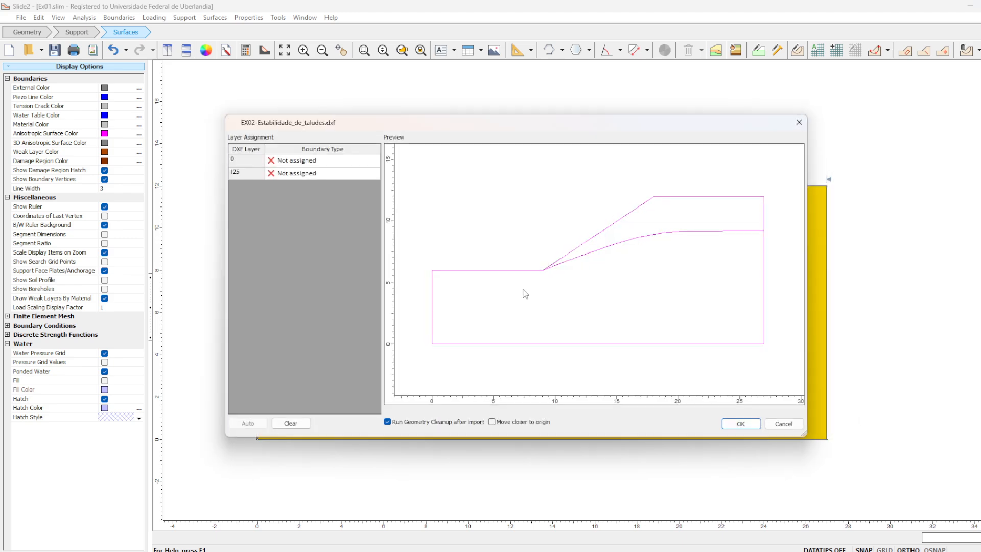
- Assign both DXF layers to the Polyline tool and complete the import
{"action": "left_click", "coordinate": [342, 163]}
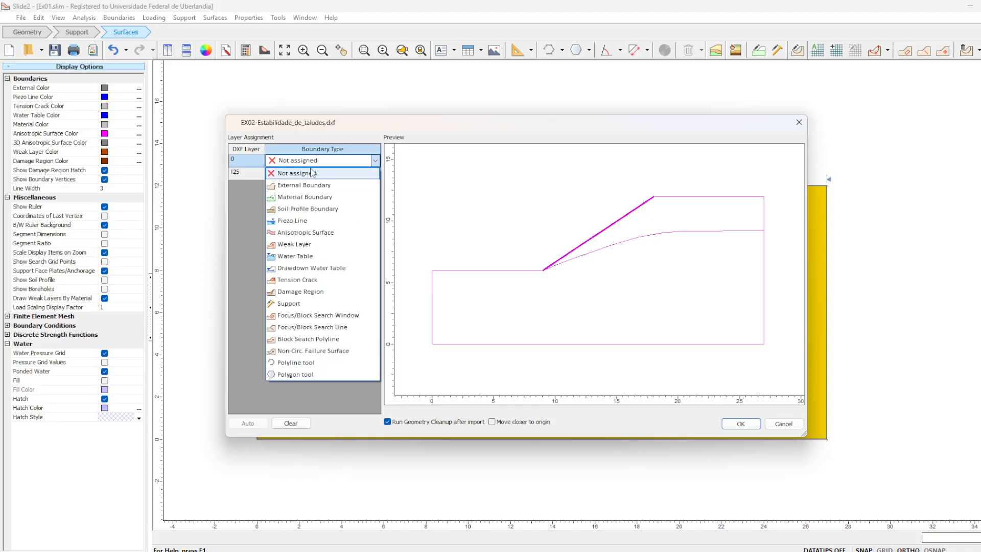
{"action": "left_click", "coordinate": [336, 365]}
{"action": "left_click", "coordinate": [327, 173]}
{"action": "left_click", "coordinate": [314, 376]}
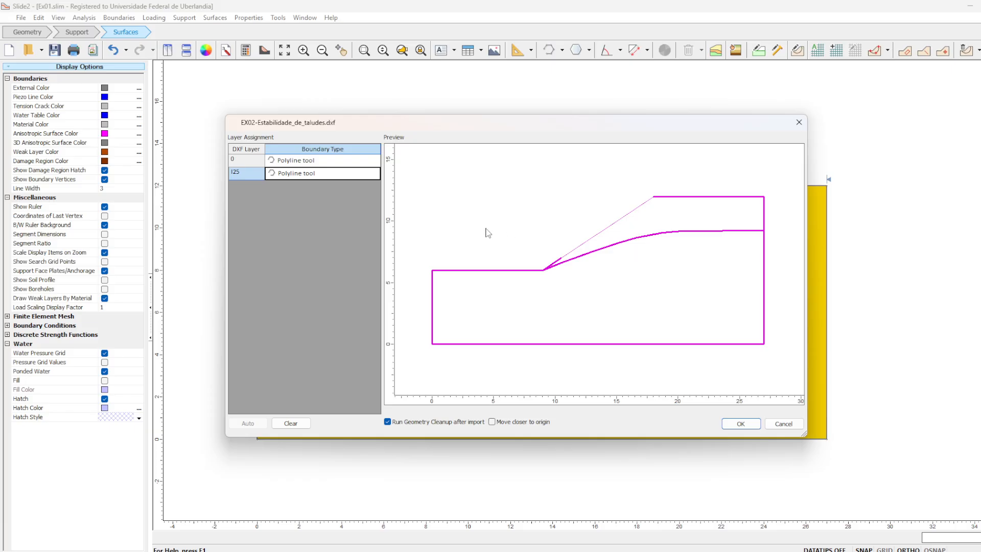
{"action": "left_click", "coordinate": [752, 425]}
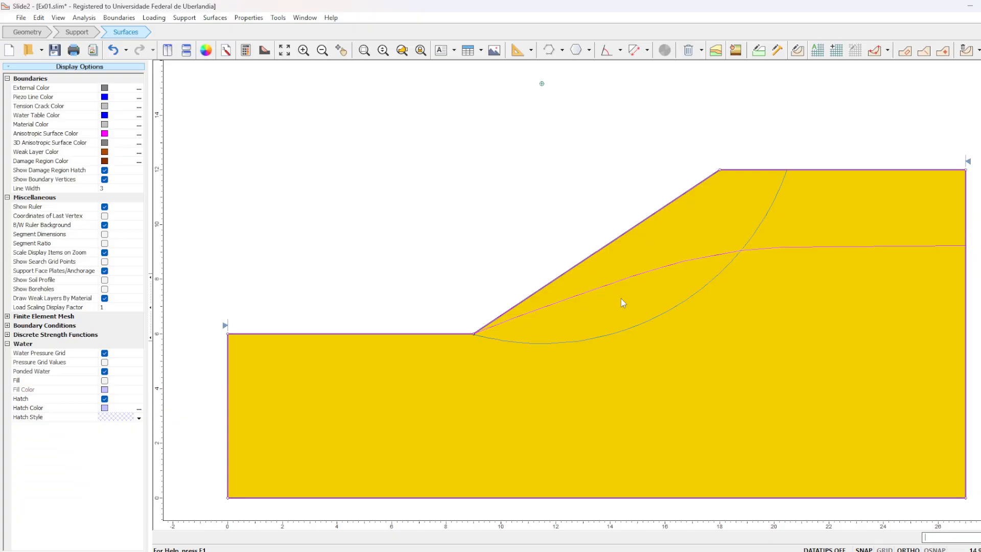
- Check the groundwater method and pore fluid unit weight in the project settings, accepting the dialog
{"action": "left_click", "coordinate": [84, 17]}
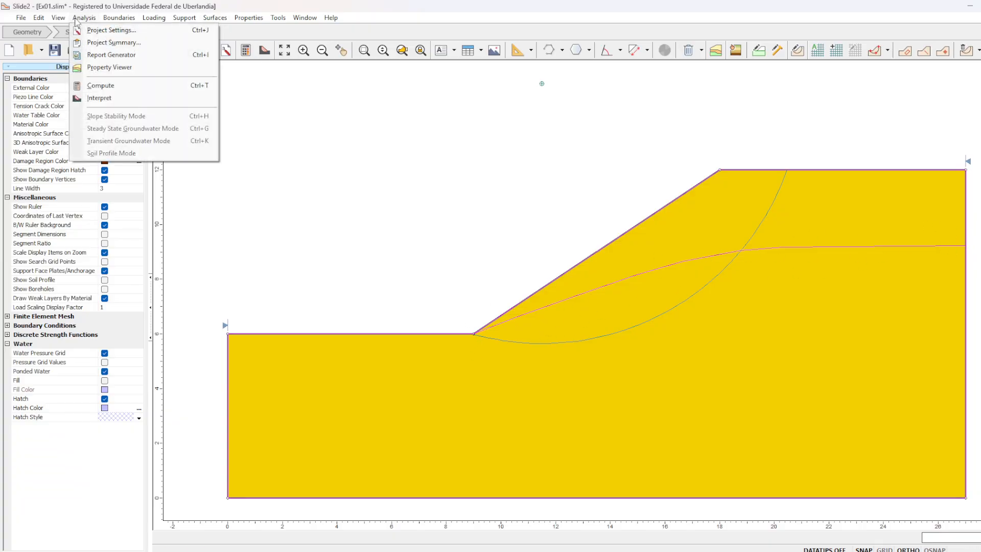
{"action": "left_click", "coordinate": [95, 31]}
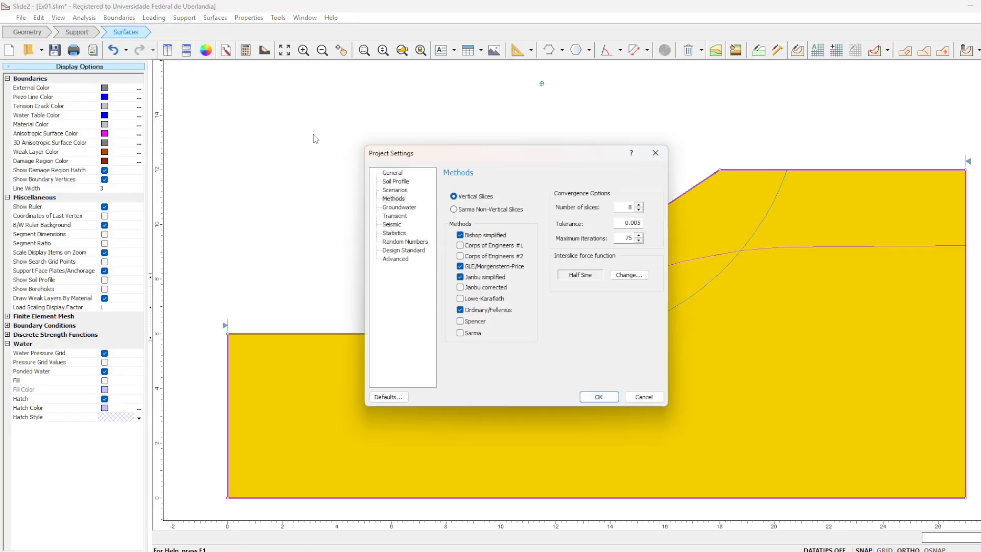
{"action": "left_click", "coordinate": [407, 209]}
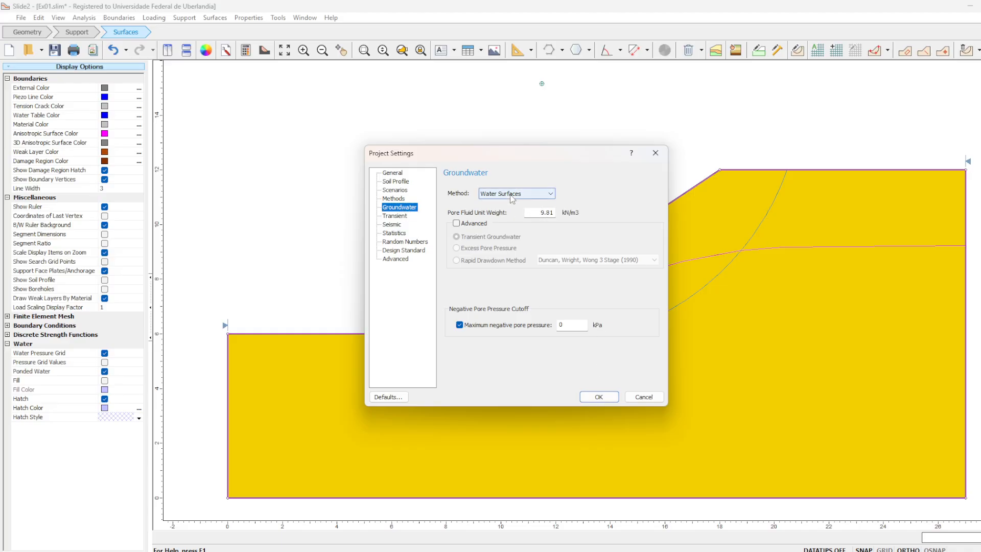
{"action": "left_click", "coordinate": [599, 397]}
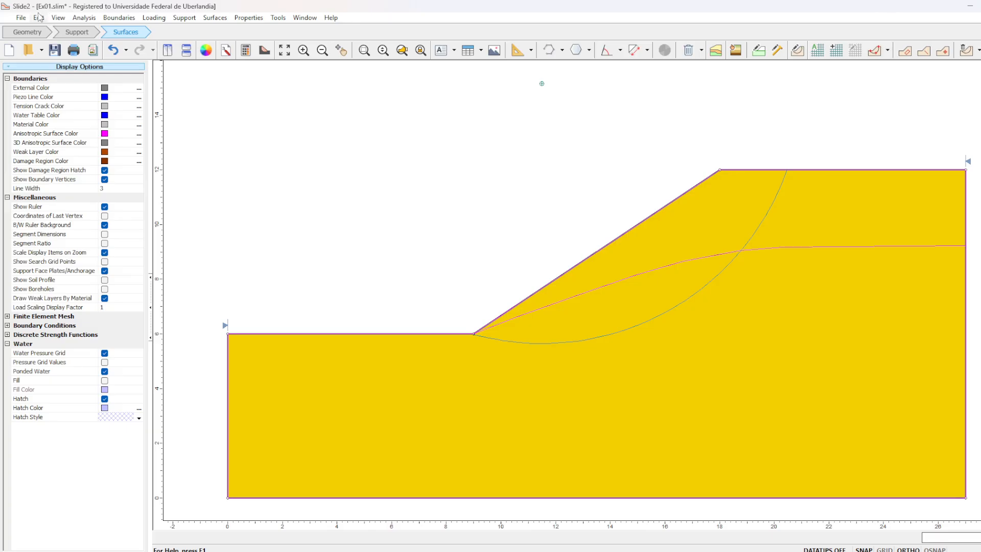
- Save the model under the new file name Ex02.slim, replacing the existing file
{"action": "left_click", "coordinate": [22, 18]}
{"action": "left_click", "coordinate": [45, 86]}
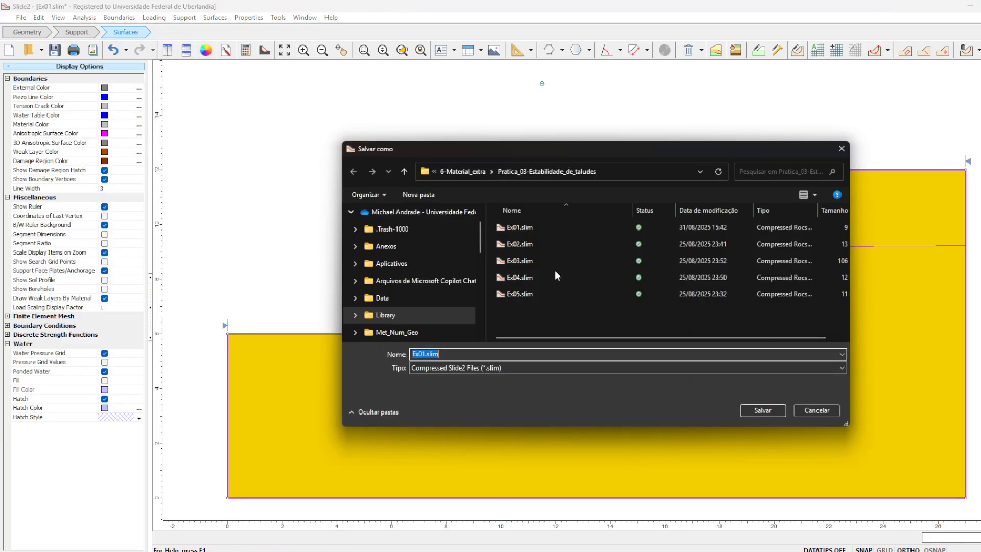
{"action": "left_click", "coordinate": [427, 355]}
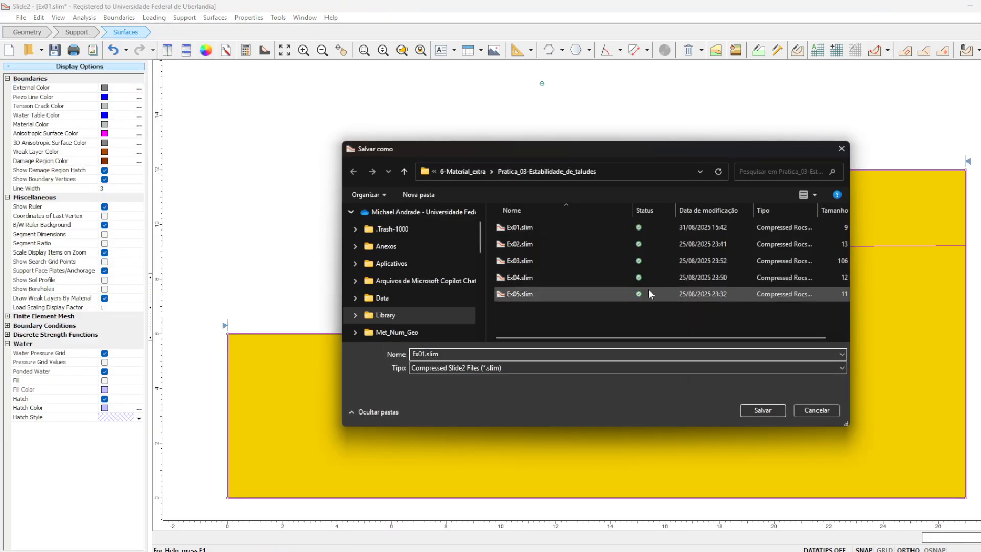
{"action": "key", "text": "BackSpace"}
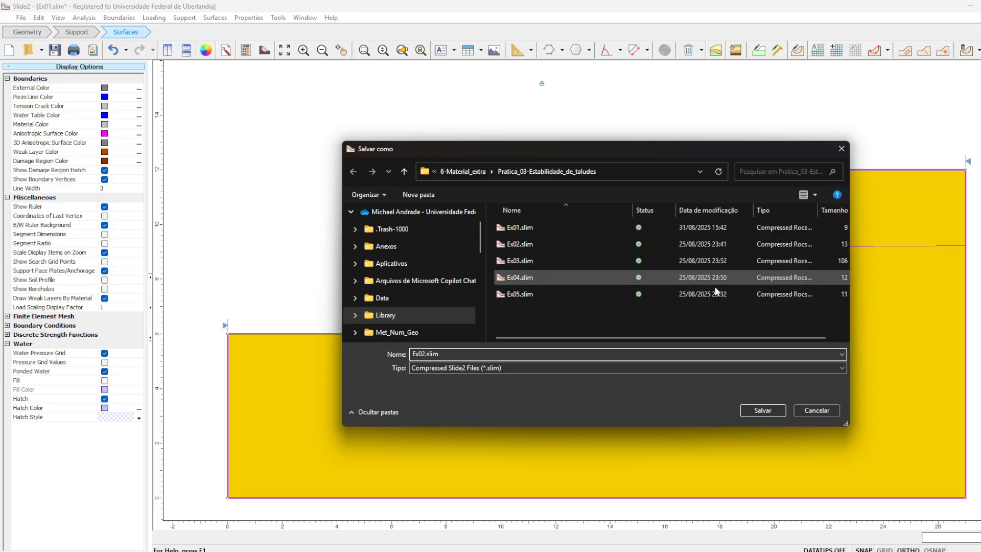
{"action": "left_click", "coordinate": [763, 411]}
{"action": "left_click", "coordinate": [529, 283]}
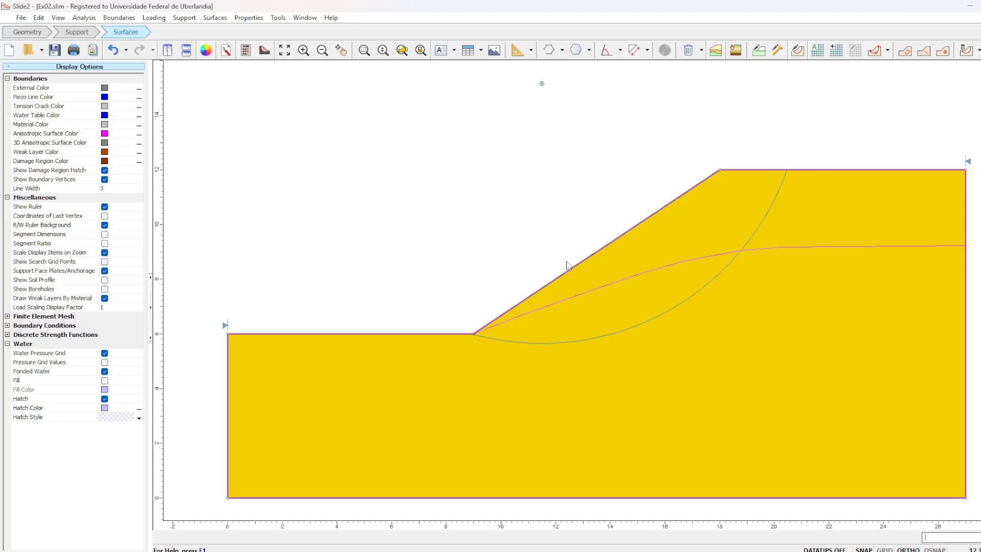
- Draw a water table line along the lower ground surface to the slope toe and up the imported phreatic polyline to the model's far edge
{"action": "left_click", "coordinate": [27, 32]}
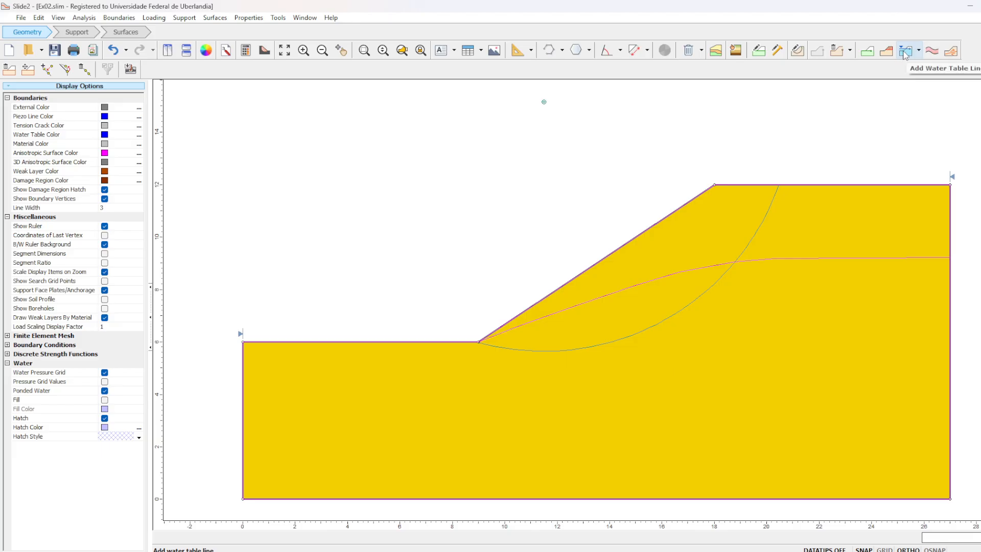
{"action": "left_click", "coordinate": [902, 53]}
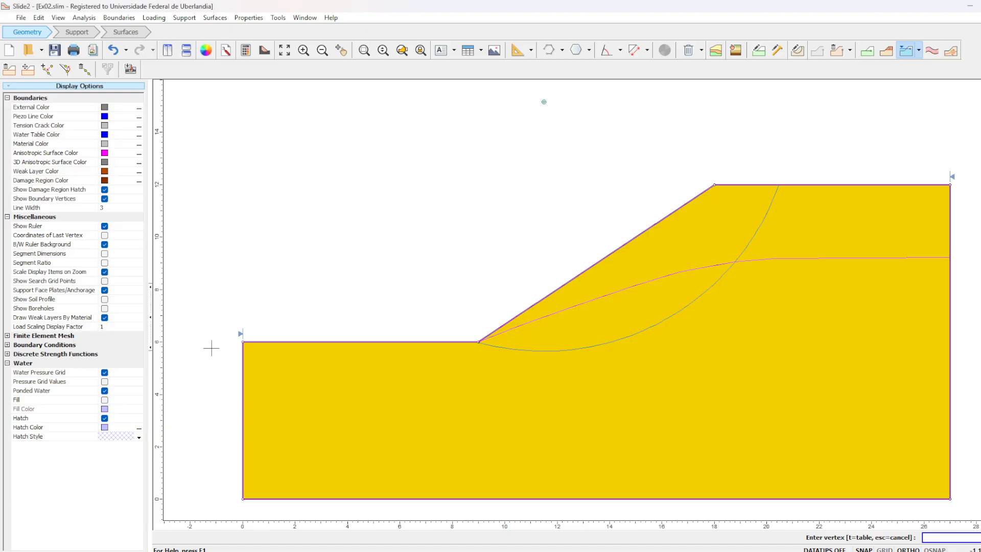
{"action": "left_click", "coordinate": [242, 341]}
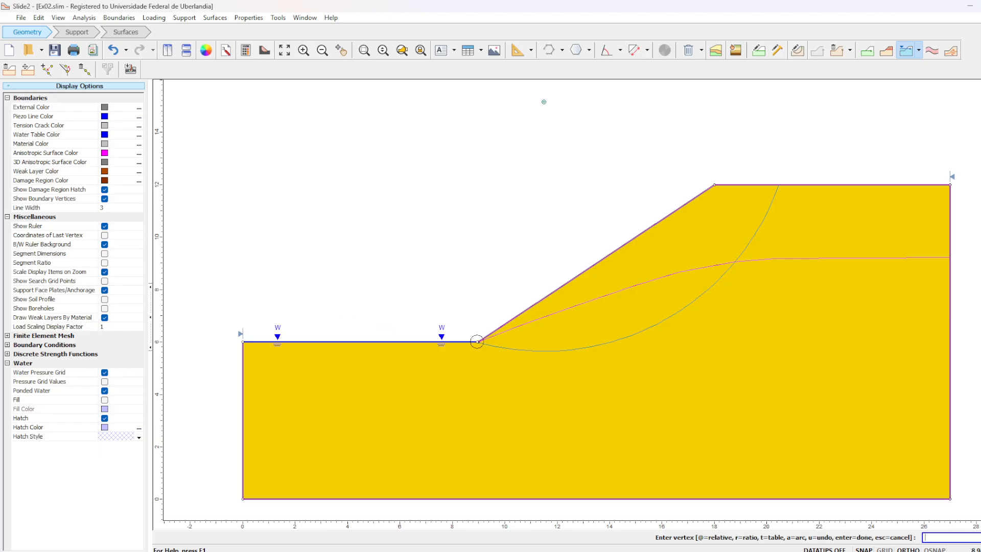
{"action": "left_click", "coordinate": [477, 342]}
{"action": "left_click", "coordinate": [521, 325]}
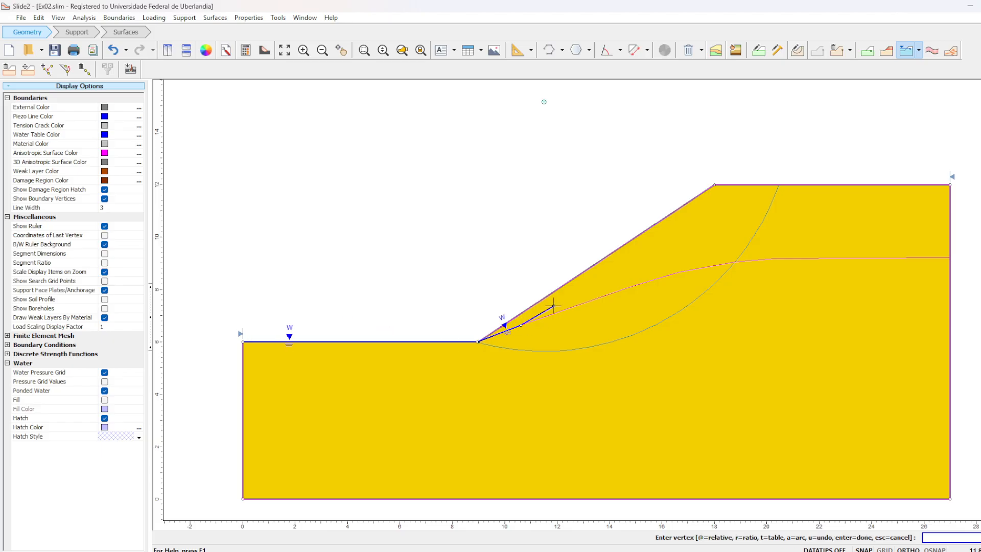
{"action": "left_click", "coordinate": [578, 304]}
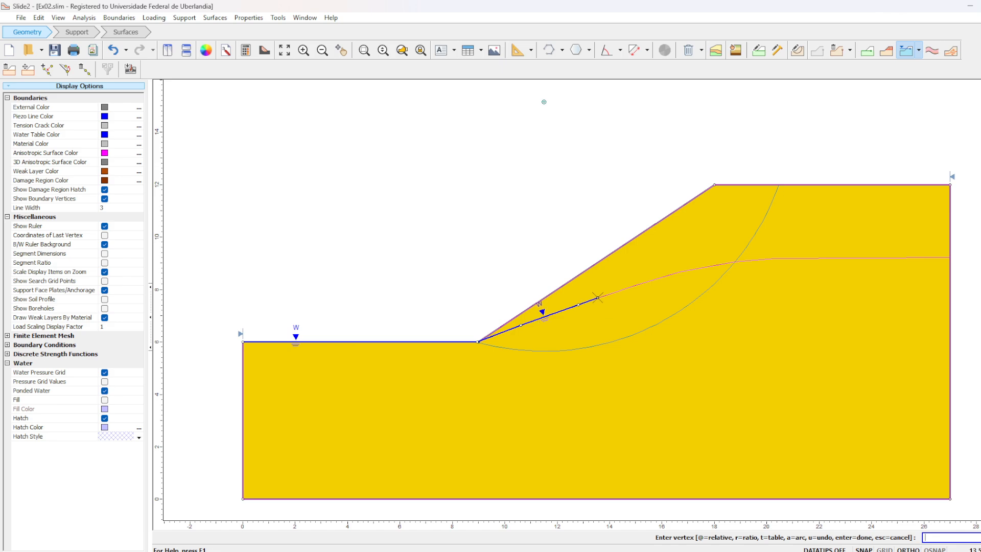
{"action": "left_click", "coordinate": [635, 285]}
{"action": "left_click", "coordinate": [679, 271]}
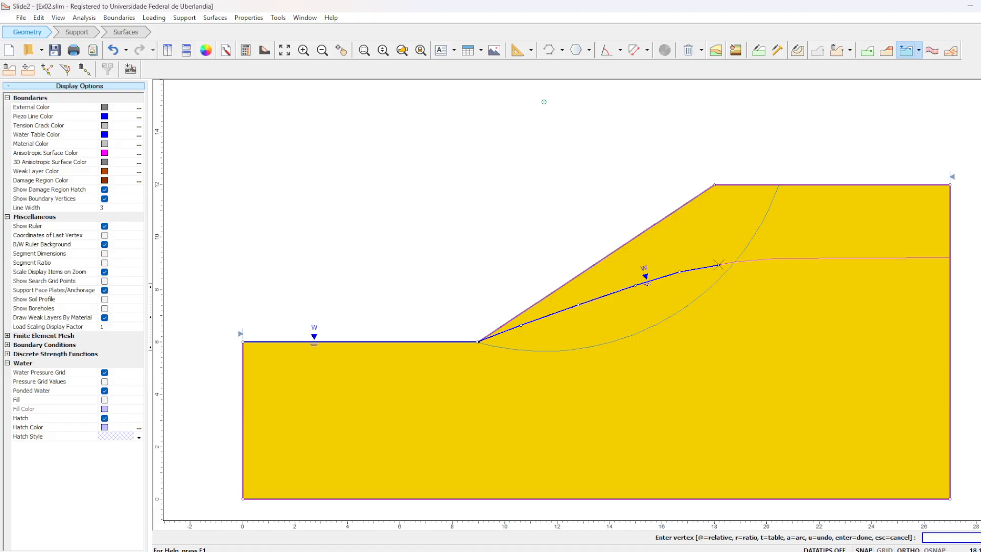
{"action": "left_click", "coordinate": [735, 262]}
{"action": "left_click", "coordinate": [774, 258]}
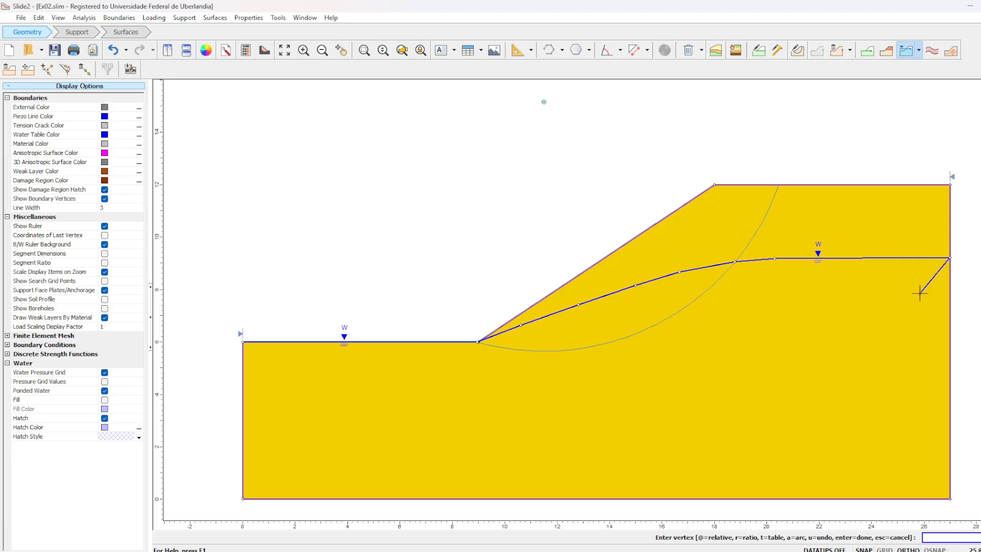
- Finish the water table line, assign it to Materials 1 through 5, and save the model
{"action": "key", "text": "Return"}
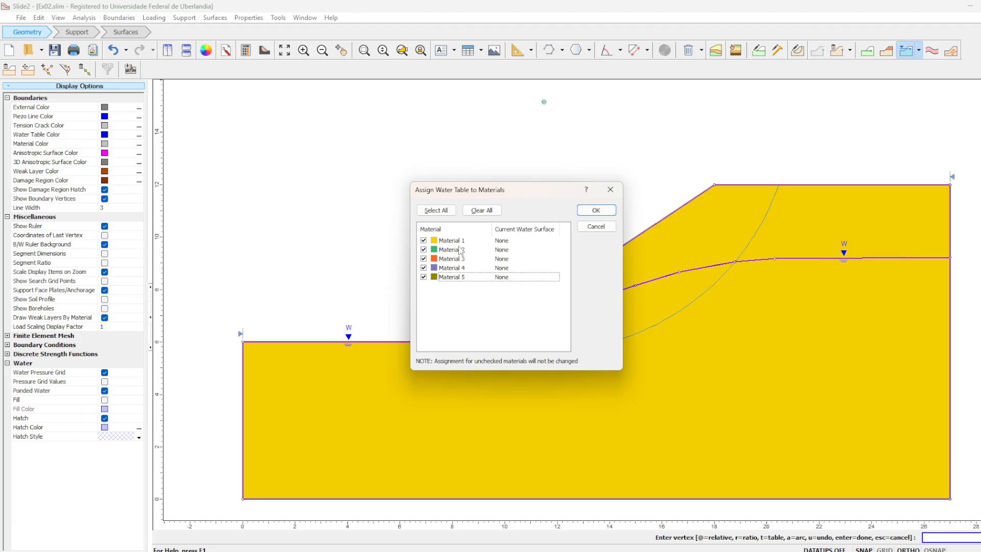
{"action": "left_click", "coordinate": [597, 212]}
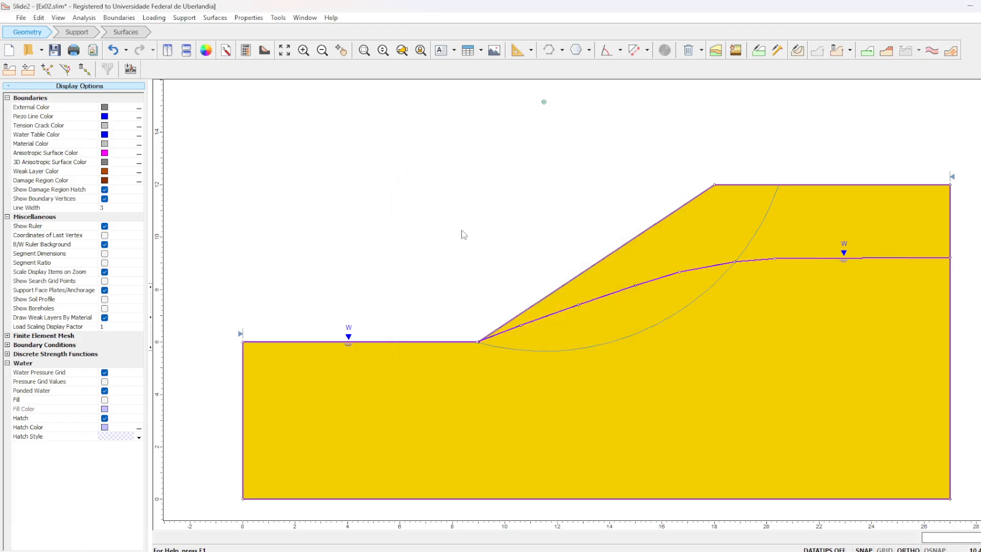
{"action": "left_click", "coordinate": [55, 50]}
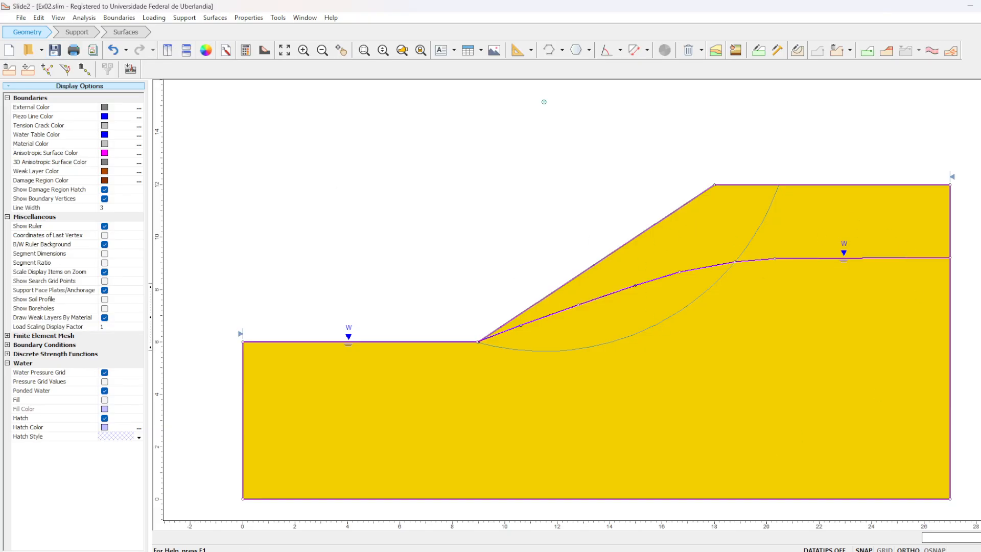
- Switch to PowerPoint to review the Exercício 2 slide's requested methods and soil data, and return to Slide2
{"action": "mouse_move", "coordinate": [648, 551]}
{"action": "left_click", "coordinate": [655, 526]}
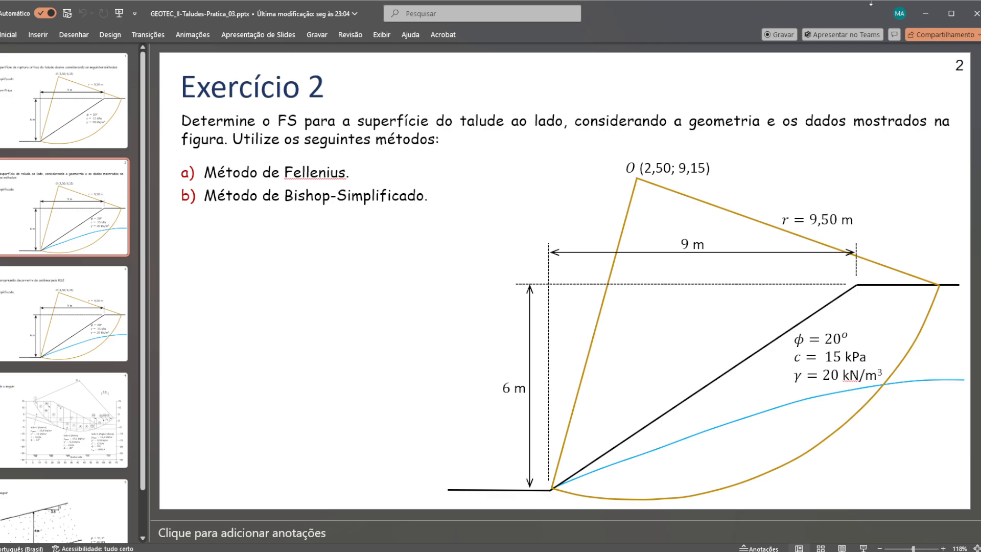
{"action": "left_click", "coordinate": [925, 13]}
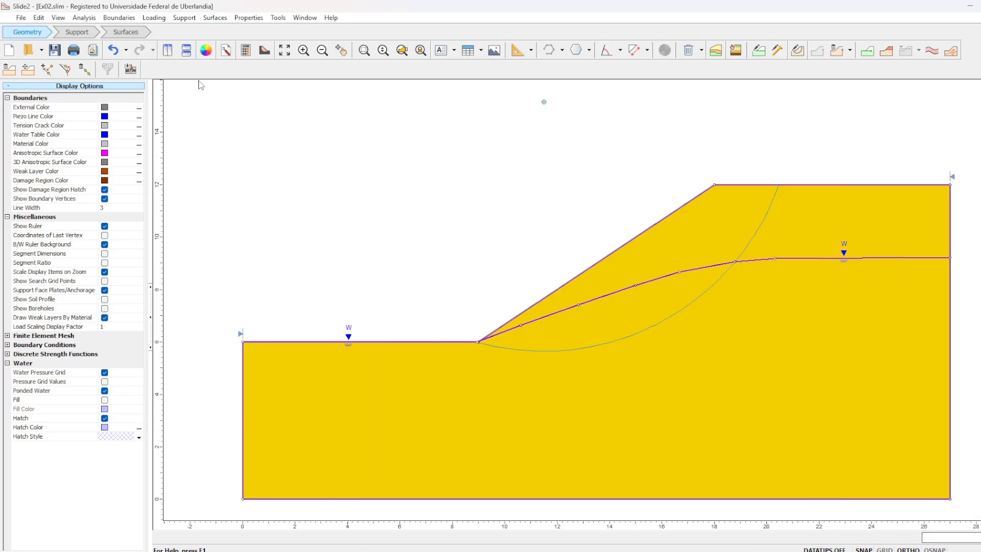
- Compute the slope stability of the Ex02 model and open its results in Slide2 Interpret
{"action": "left_click", "coordinate": [249, 51]}
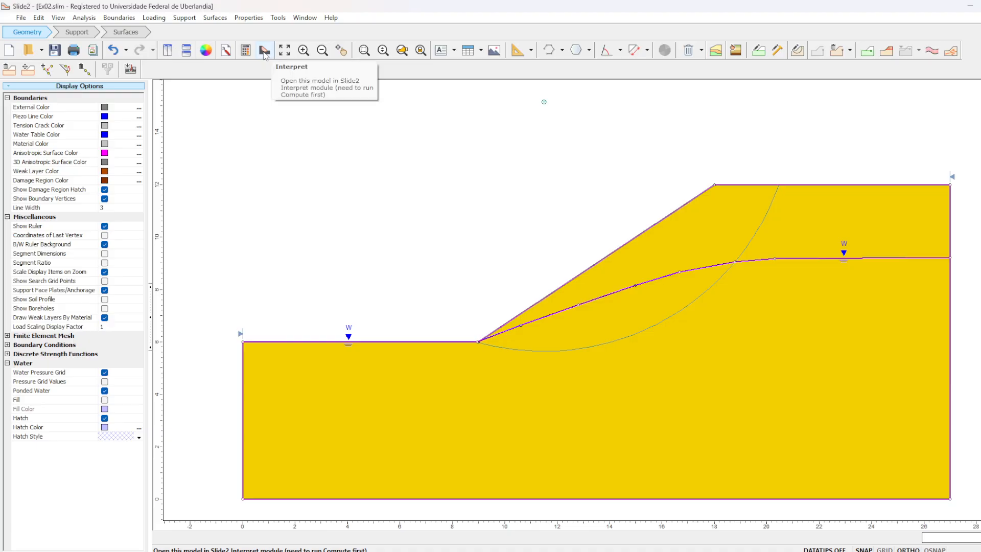
{"action": "left_click", "coordinate": [264, 51]}
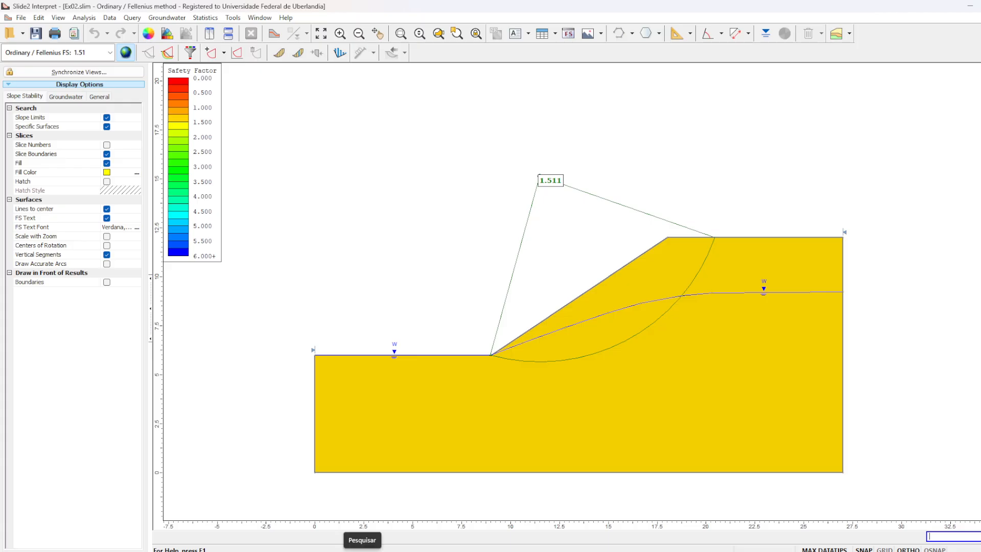
- Open Excel with a new blank workbook
{"action": "left_click", "coordinate": [362, 551]}
{"action": "type", "text": "excel"}
{"action": "left_click", "coordinate": [407, 241]}
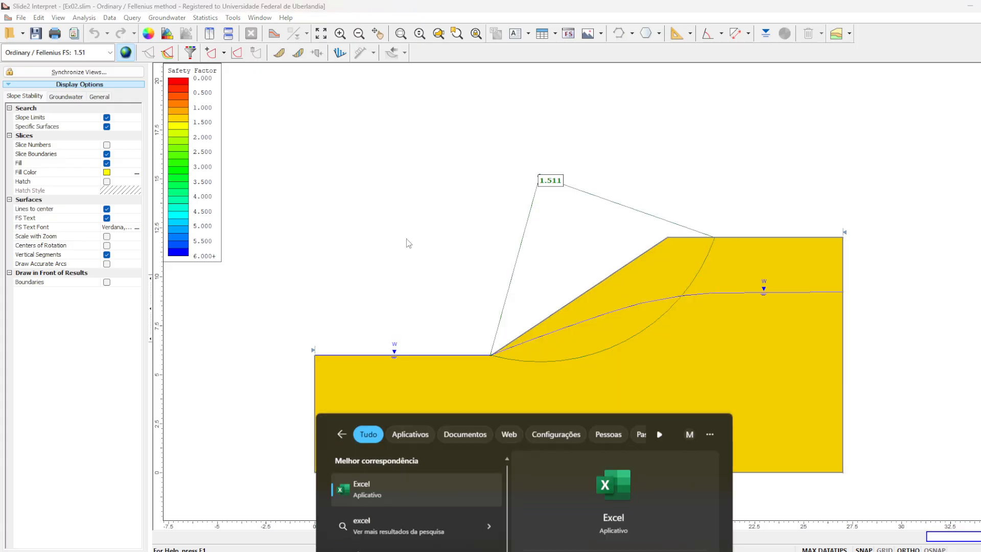
{"action": "left_click", "coordinate": [377, 214]}
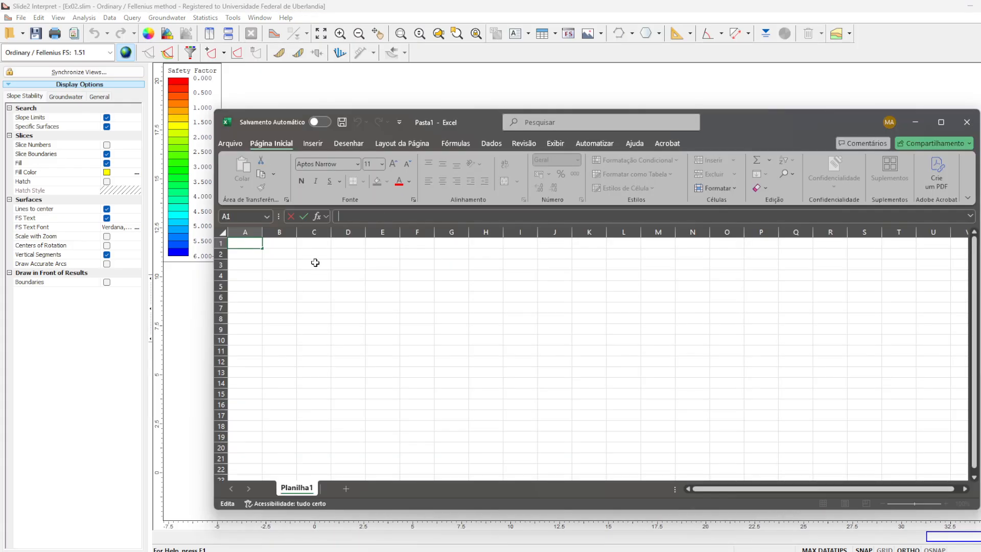
- Enter the row labels Antes and Depois in cells B2 and B3
{"action": "left_click", "coordinate": [275, 252]}
{"action": "type", "text": "Antes"}
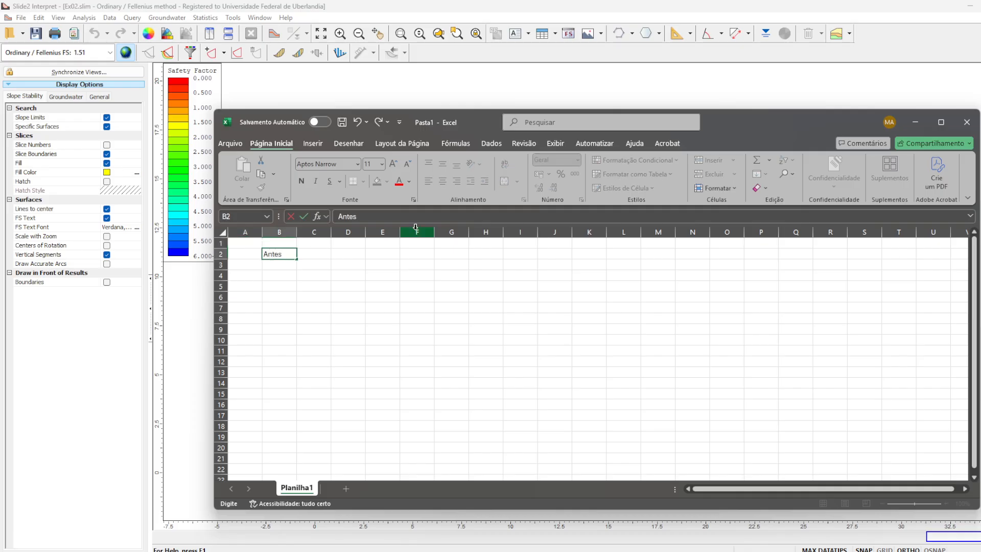
{"action": "key", "text": "Return"}
{"action": "type", "text": "Depois"}
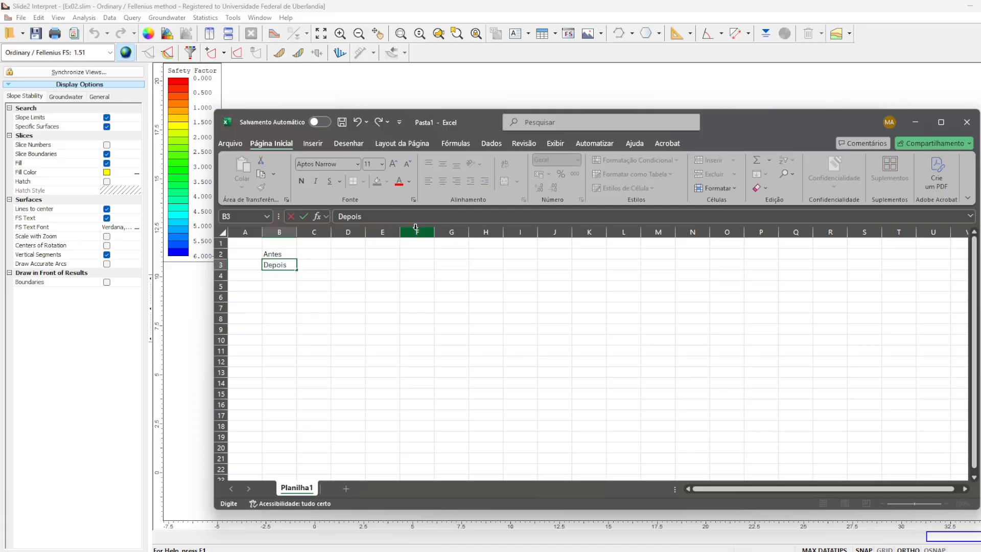
{"action": "key", "text": "Return"}
- Label the two comparison rows Sem NA in cell B2 and Com NA in cell B3
{"action": "key", "text": "Up"}
{"action": "key", "text": "Up"}
{"action": "type", "text": "Sem NA"}
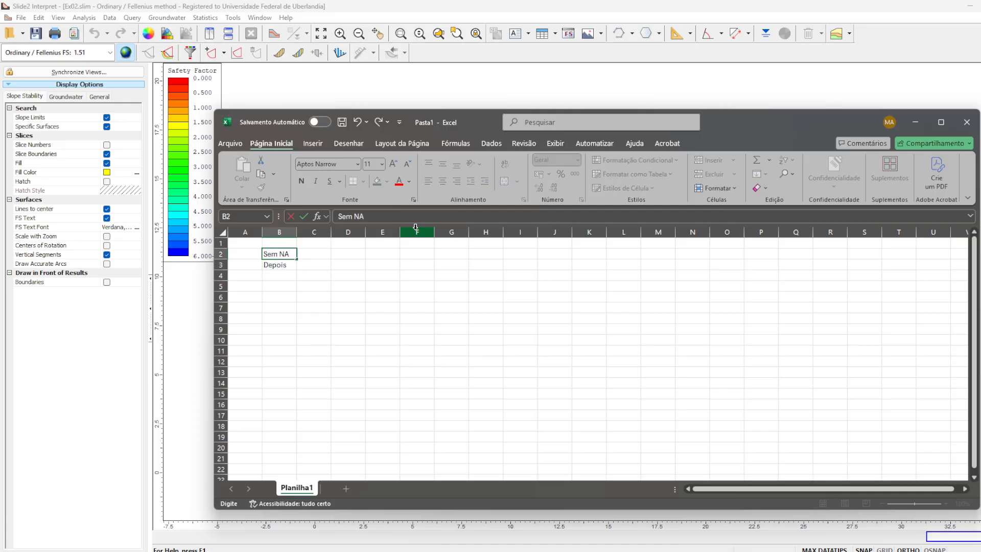
{"action": "key", "text": "Return"}
{"action": "type", "text": "Com NA"}
{"action": "key", "text": "Return"}
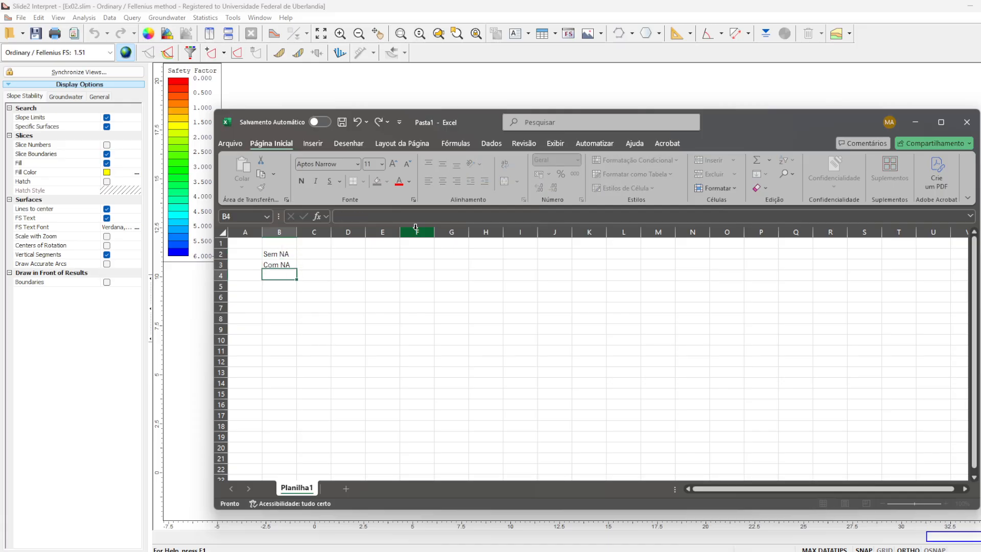
- Add the column headings Fellenius in cell C1 and BS in cell D1
{"action": "key", "text": "Up"}
{"action": "key", "text": "Up"}
{"action": "key", "text": "Right"}
{"action": "key", "text": "Up"}
{"action": "type", "text": "FS"}
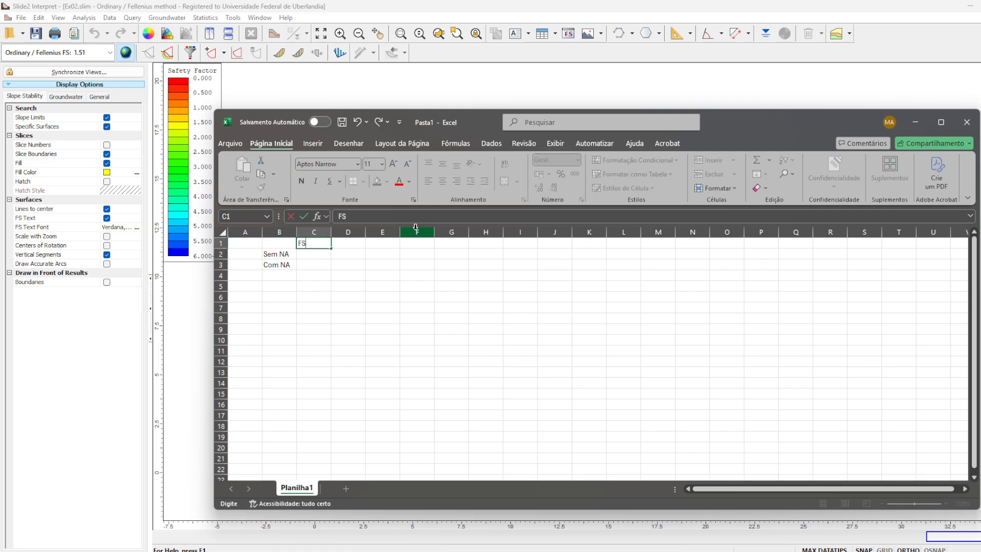
{"action": "key", "text": "BackSpace"}
{"action": "type", "text": "ellenius"}
{"action": "key", "text": "Tab"}
{"action": "type", "text": "B"}
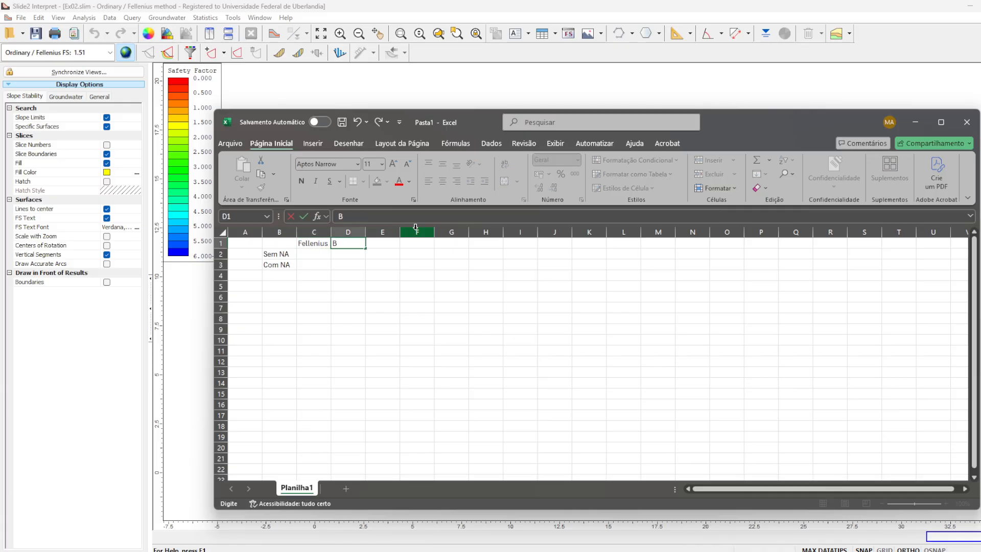
{"action": "type", "text": "S"}
{"action": "key", "text": "Return"}
- Enter 1,68 as the Fellenius safety factor in the Sem NA row
{"action": "type", "text": "1,6"}
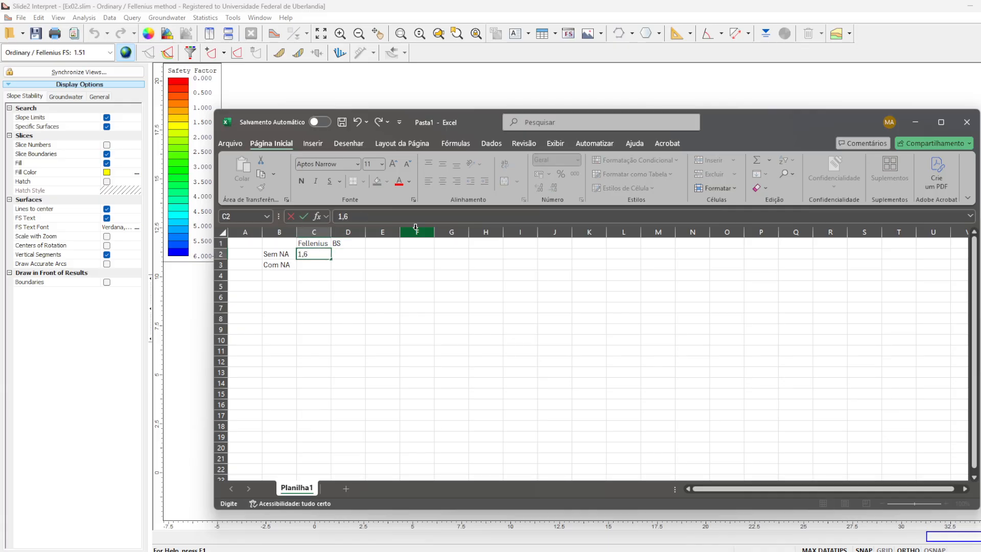
{"action": "type", "text": "8"}
{"action": "key", "text": "Return"}
- Enter 1,77 in cell C3 and 1,51 in cell D2
{"action": "type", "text": "1,77+"}
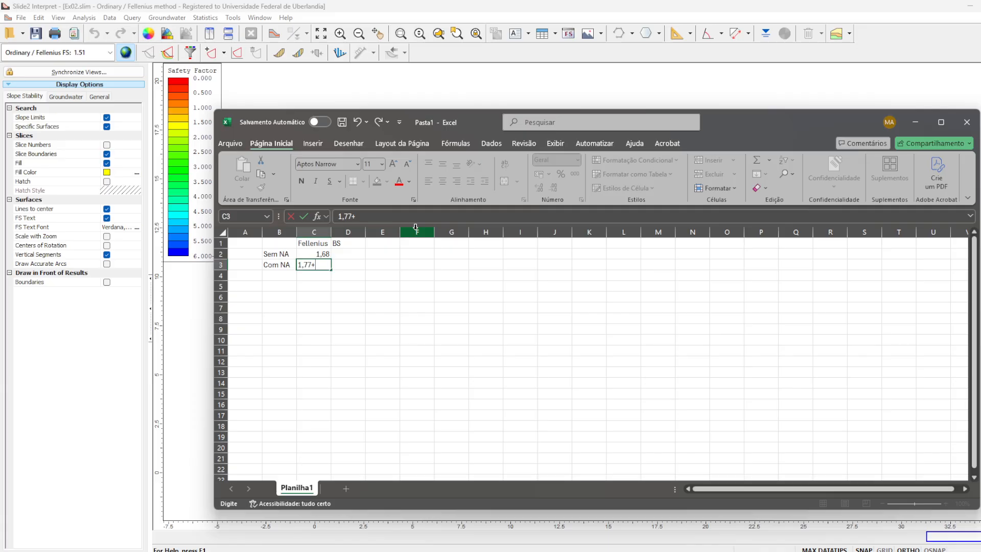
{"action": "key", "text": "Return"}
{"action": "key", "text": "Up"}
{"action": "key", "text": "Right"}
{"action": "key", "text": "Up"}
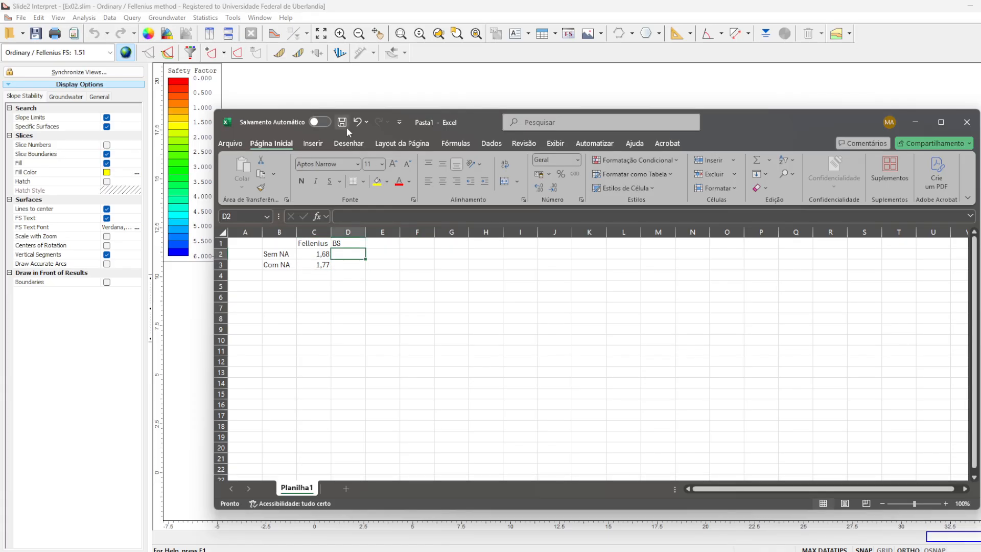
{"action": "type", "text": "1,51"}
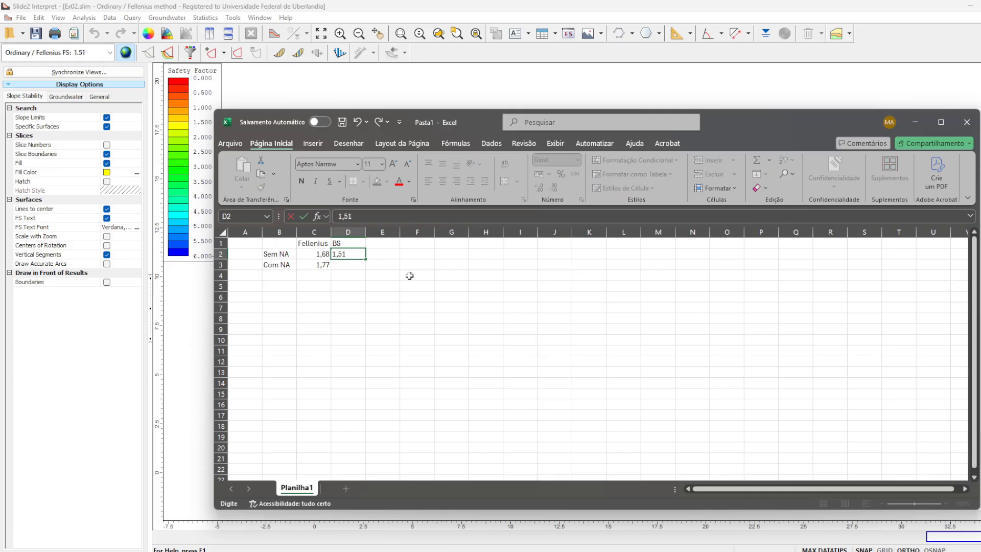
{"action": "key", "text": "Return"}
{"action": "key", "text": "Up"}
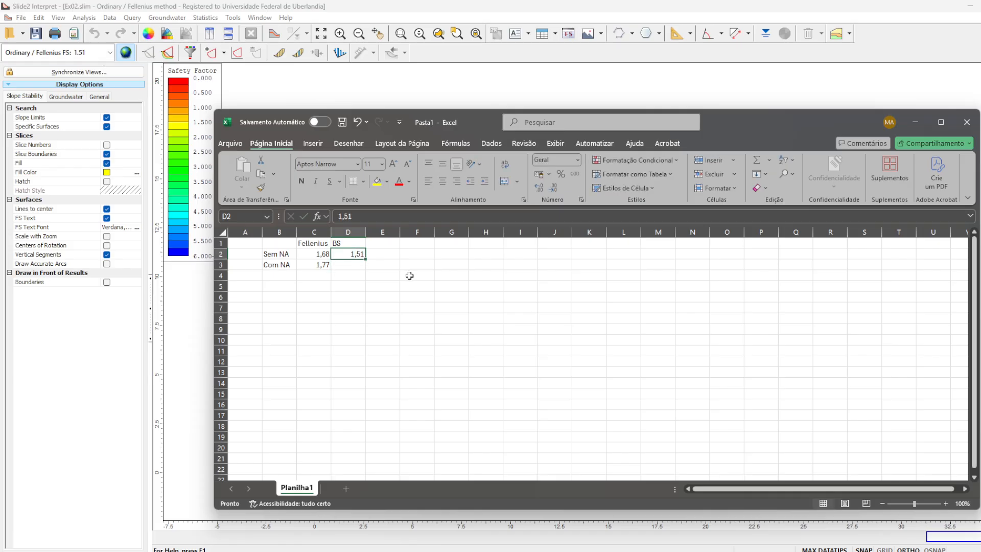
{"action": "key", "text": "Down"}
{"action": "key", "text": "Left"}
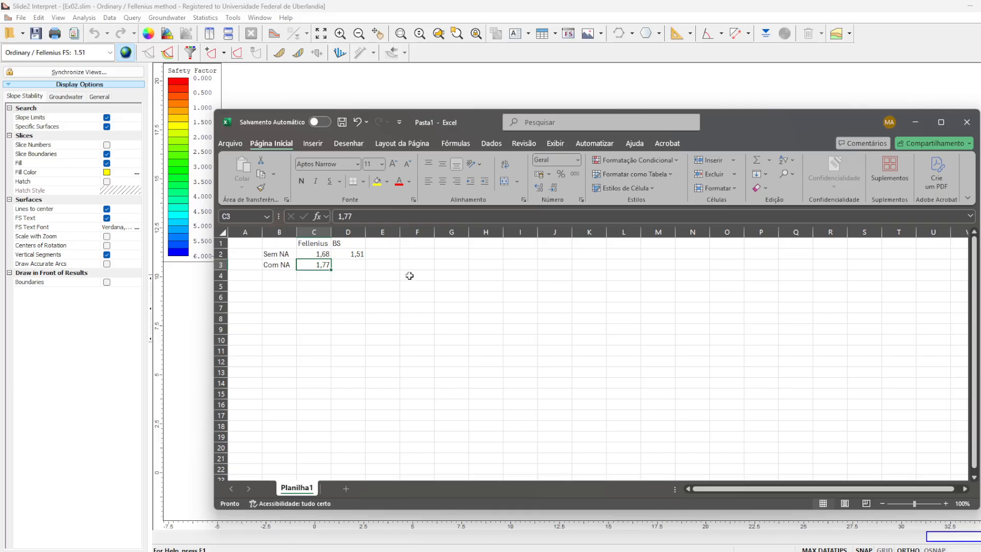
- Correct the safety factors to 1,77 for BS without water table and 1,51 for Fellenius with water table
{"action": "key", "text": "ctrl+z"}
{"action": "key", "text": "ctrl+z"}
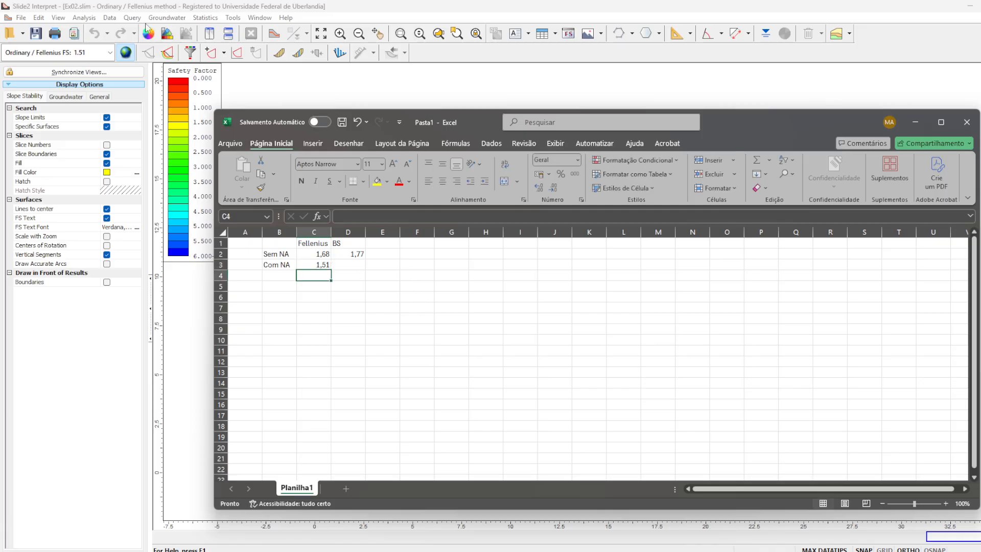
- Enter 1,57 as the BS safety factor with water table in cell D3 and center the values in C2:D3
{"action": "left_click", "coordinate": [102, 53]}
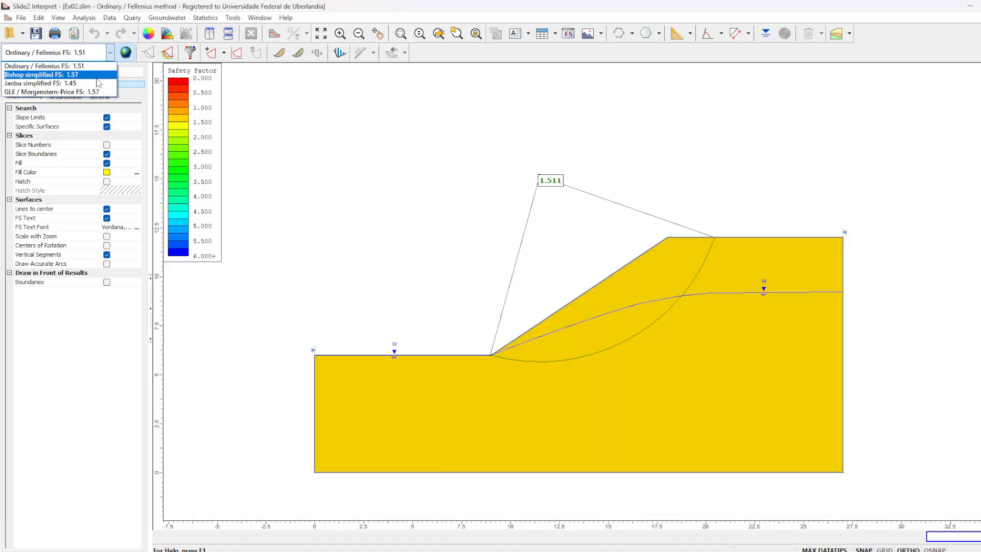
{"action": "key", "text": "alt+Tab"}
{"action": "left_click", "coordinate": [353, 267]}
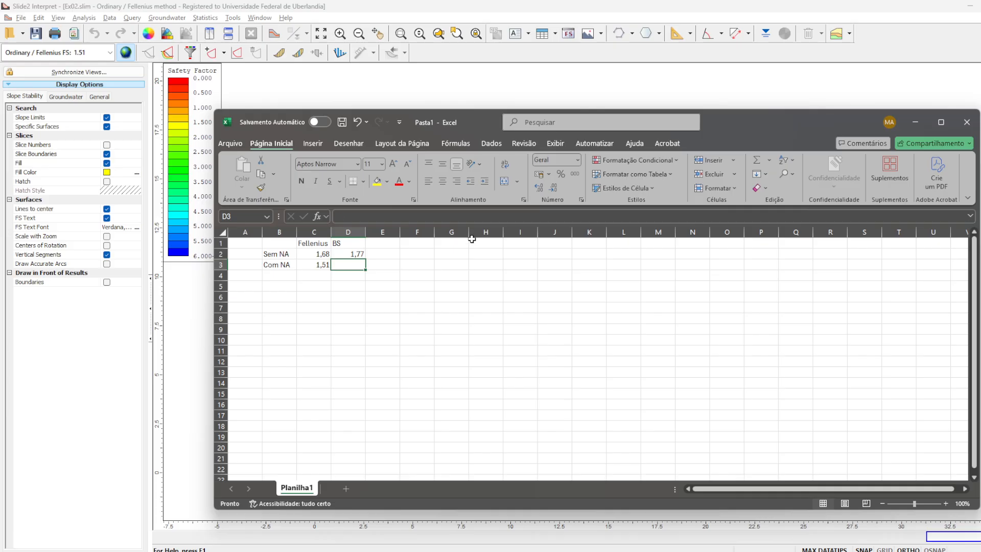
{"action": "type", "text": "1,57"}
{"action": "key", "text": "Return"}
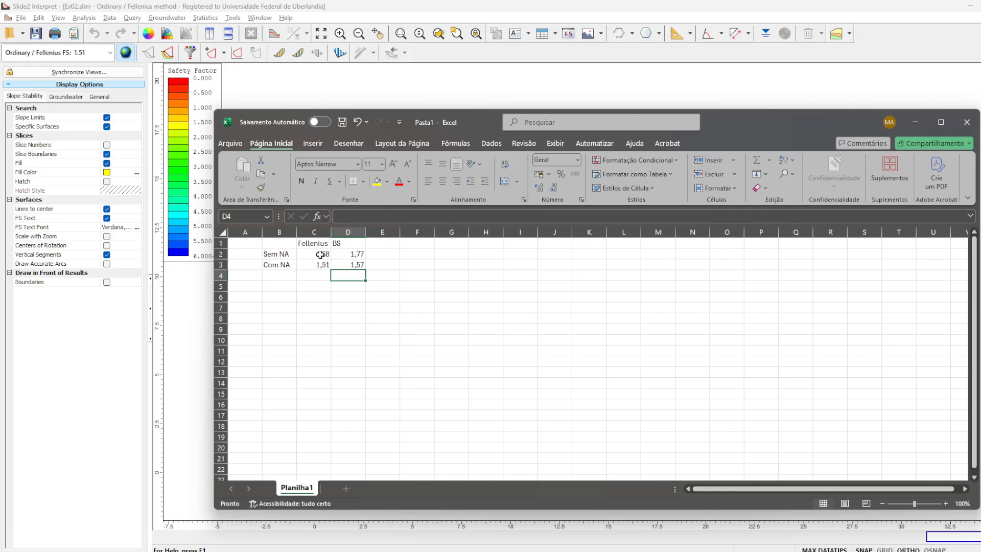
{"action": "left_click_drag", "start_coordinate": [320, 255], "coordinate": [353, 265]}
{"action": "key", "text": "ctrl+c"}
{"action": "left_click", "coordinate": [442, 181]}
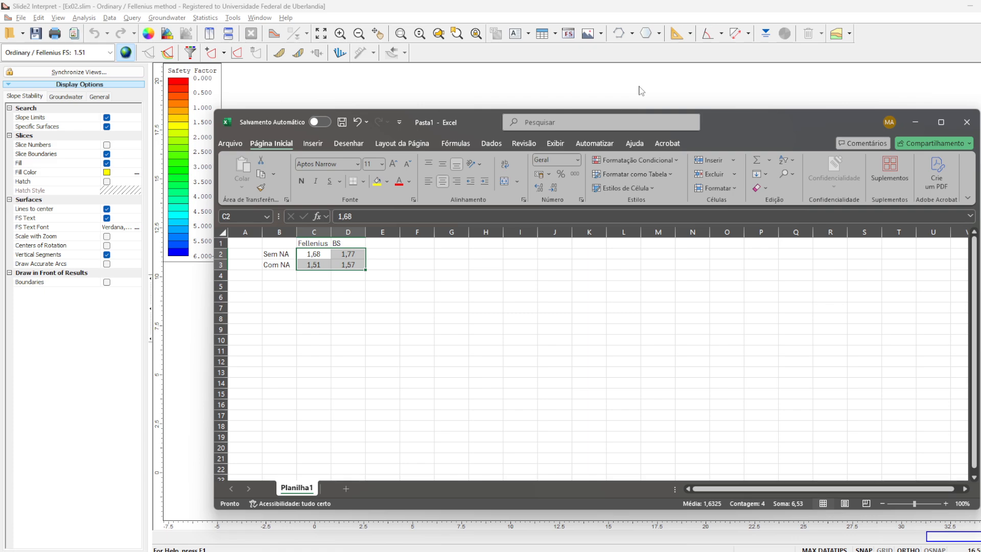
- Go back to the Slide2 Interpret results and inspect the water table line across the slope
{"action": "key", "text": "ctrl+v"}
{"action": "left_click", "coordinate": [980, 199]}
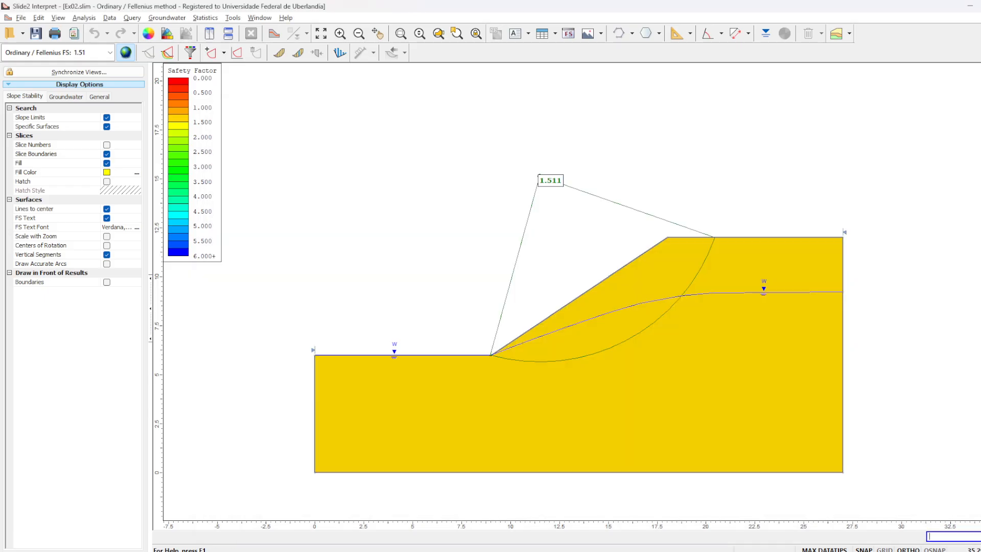
{"action": "mouse_move", "coordinate": [742, 303]}
{"action": "mouse_move", "coordinate": [675, 313]}
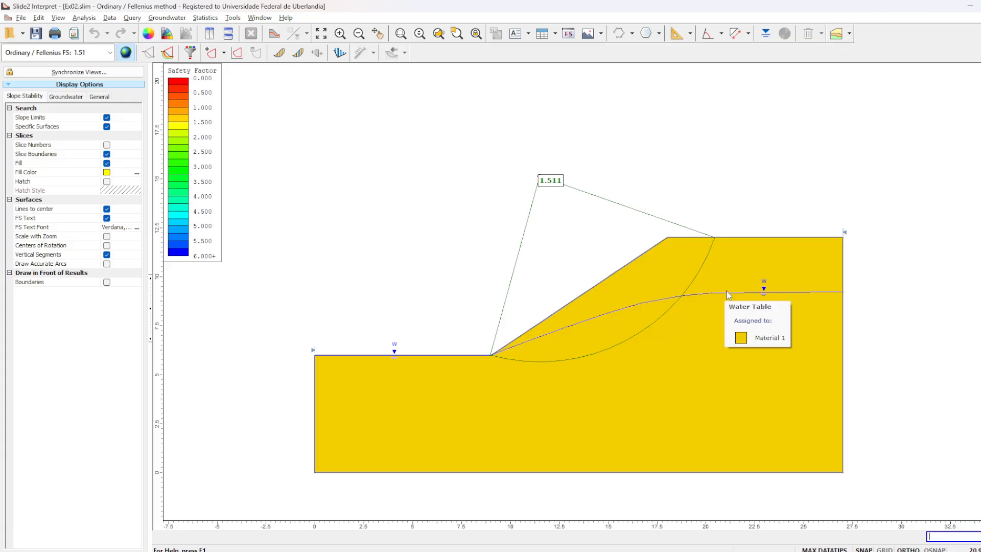
{"action": "mouse_move", "coordinate": [842, 295]}
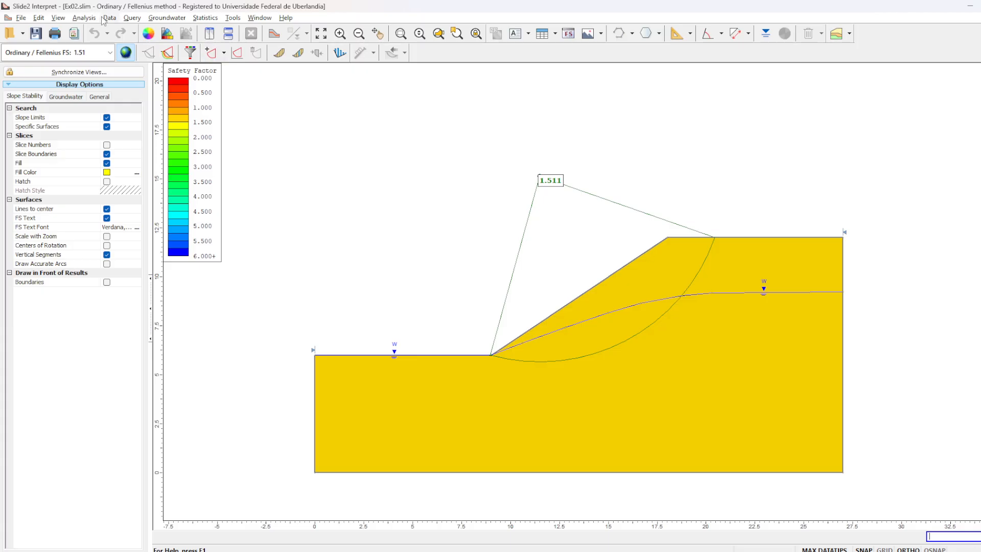
- Switch from the Interpret results to the Ex02 model in the Slide2 modeler
{"action": "left_click", "coordinate": [84, 18]}
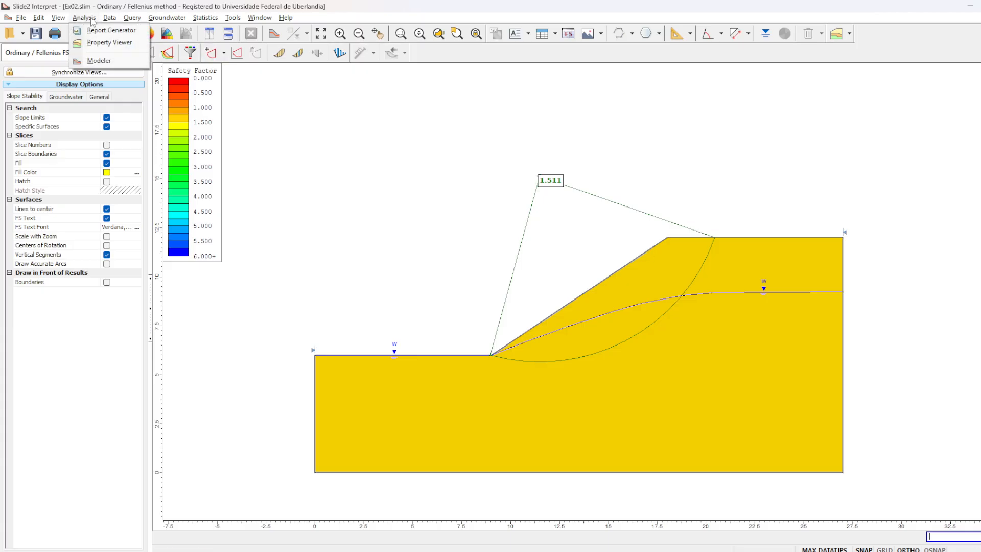
{"action": "left_click", "coordinate": [490, 184]}
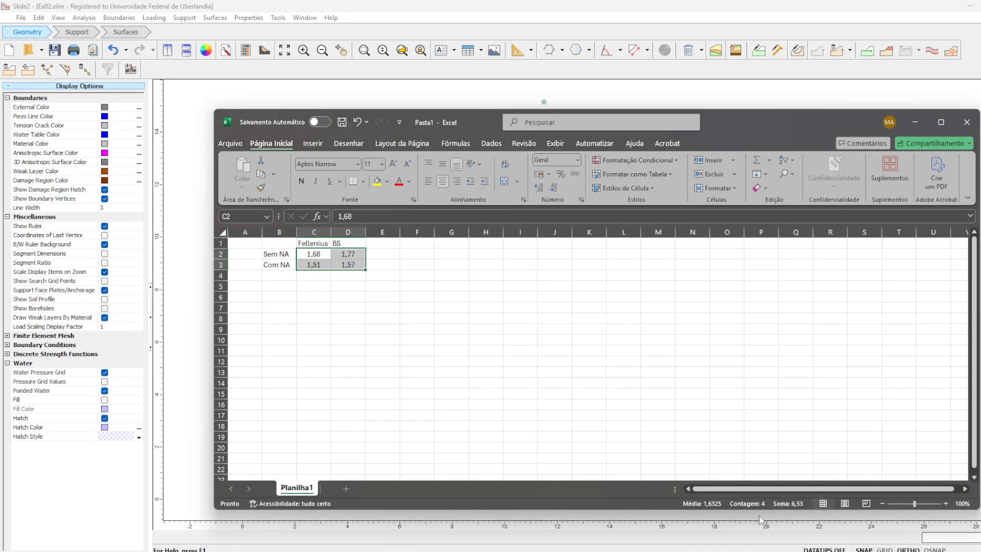
{"action": "key", "text": "alt+Tab"}
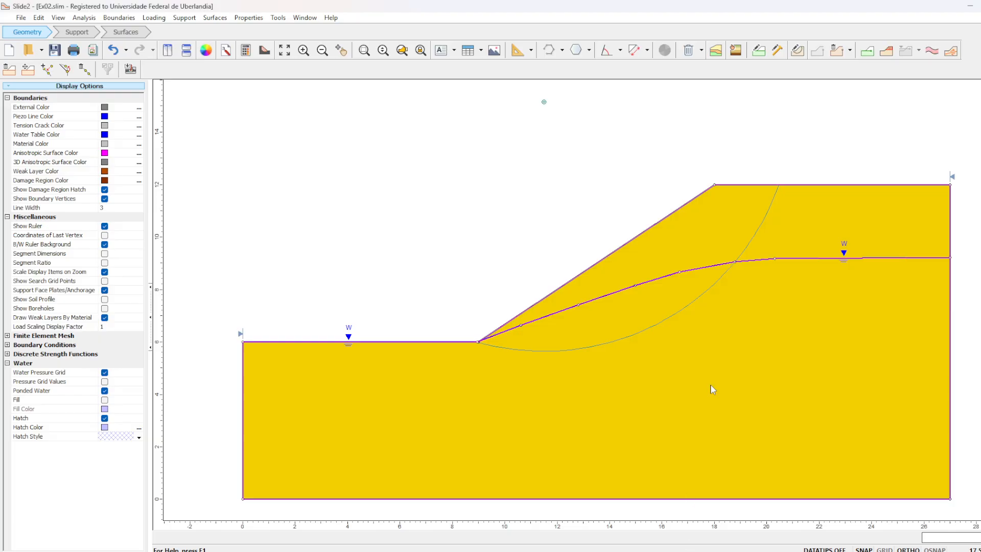
{"action": "left_click_drag", "start_coordinate": [674, 223], "coordinate": [635, 215]}
{"action": "scroll", "coordinate": [441, 184], "scroll_direction": "down", "scroll_amount": 1}
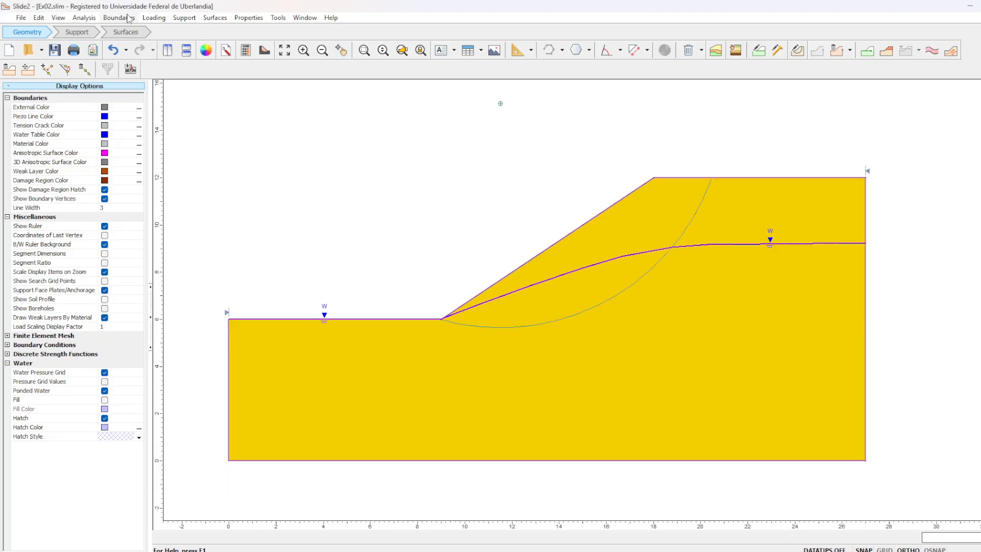
- Set the project's groundwater method to Steady State FEA, accepting the deletion of the water table boundaries
{"action": "left_click", "coordinate": [83, 18]}
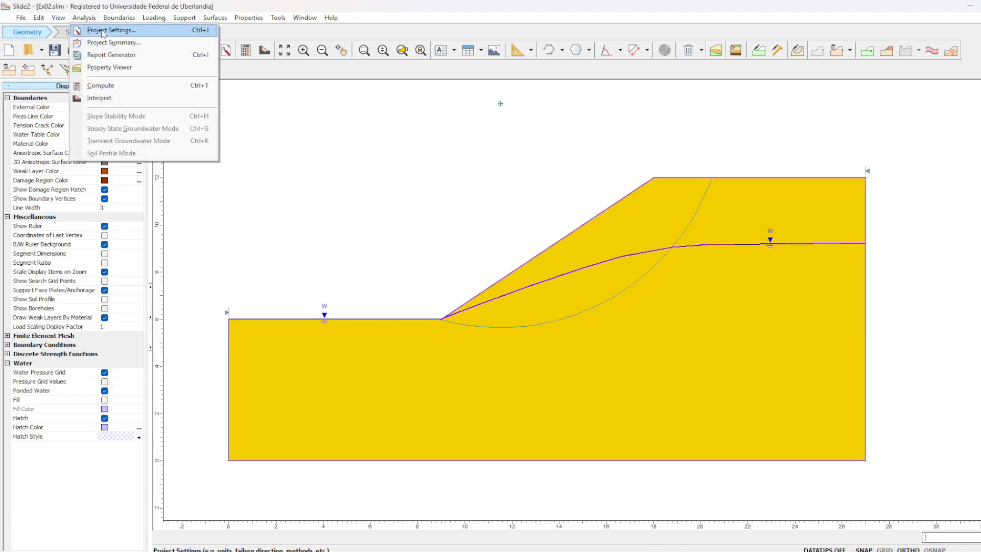
{"action": "left_click", "coordinate": [103, 31]}
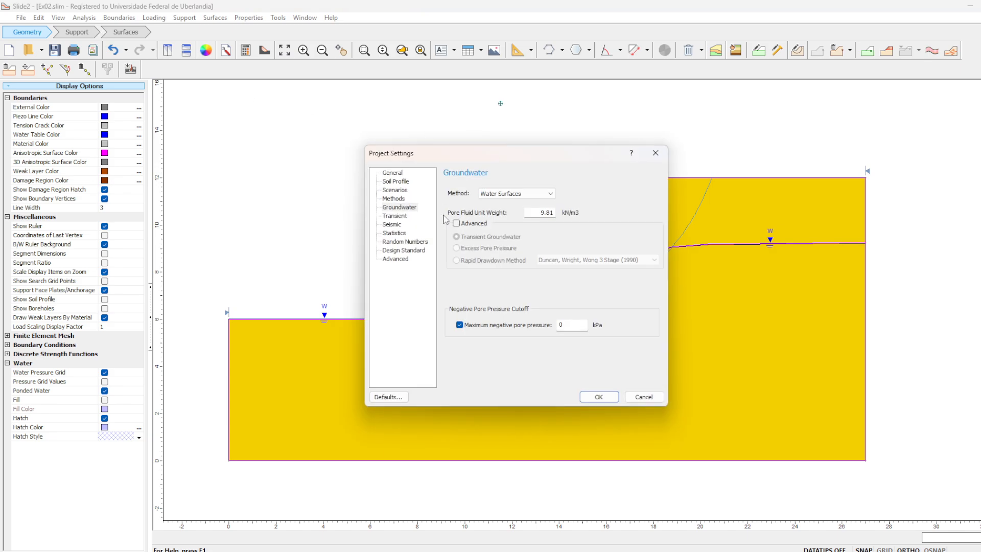
{"action": "left_click", "coordinate": [527, 196]}
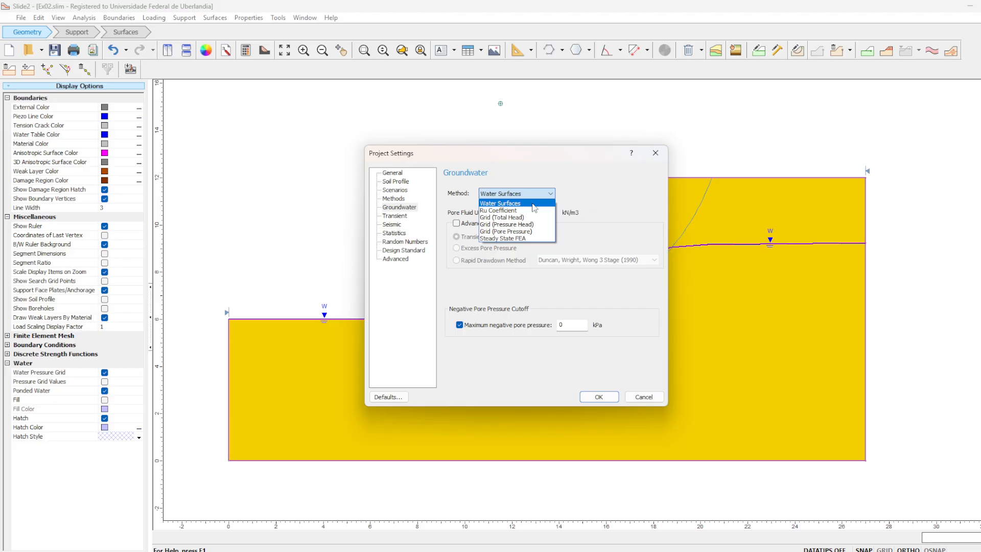
{"action": "left_click", "coordinate": [524, 239]}
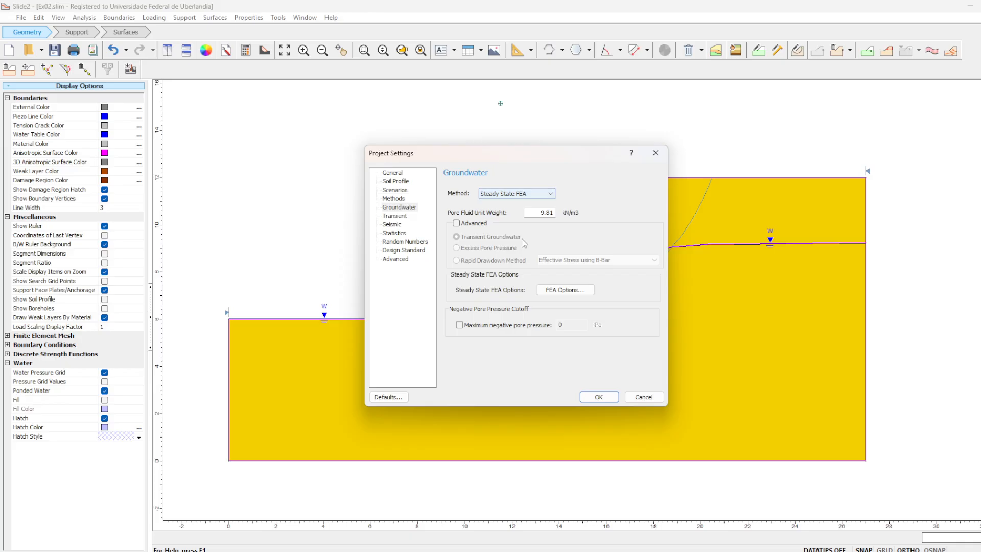
{"action": "left_click", "coordinate": [605, 398]}
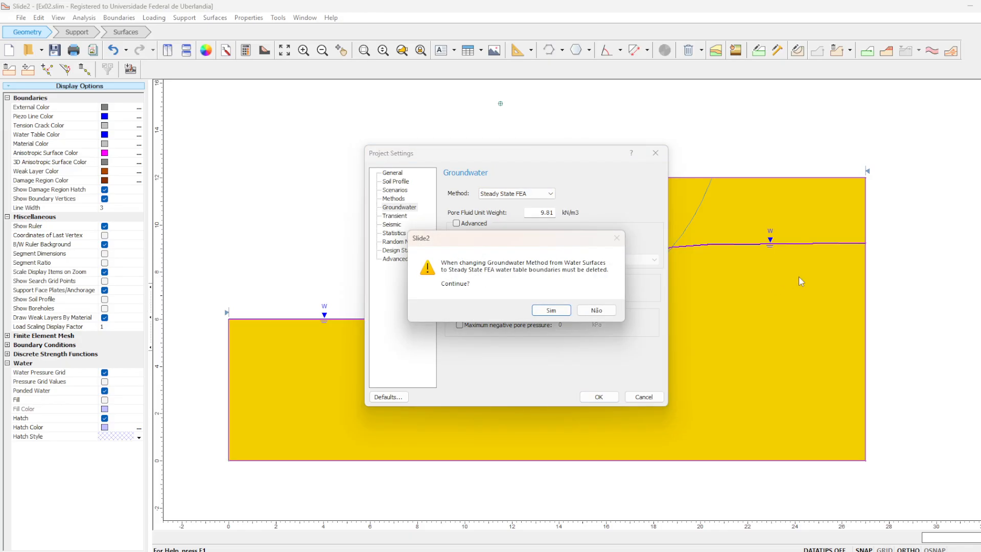
{"action": "left_click", "coordinate": [551, 310]}
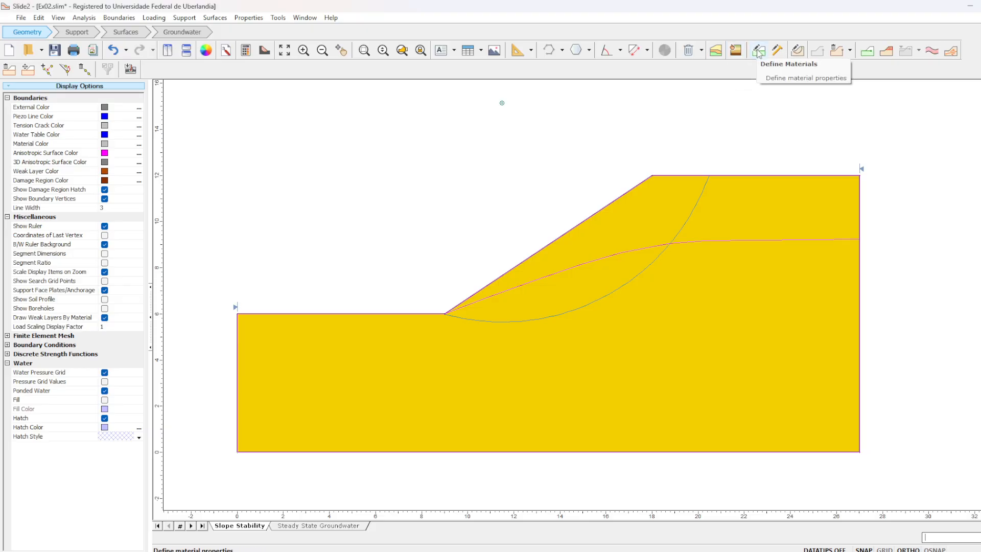
- Add a material boundary tracing the former water table line from the slope toe to the model's right edge
{"action": "left_click", "coordinate": [872, 58]}
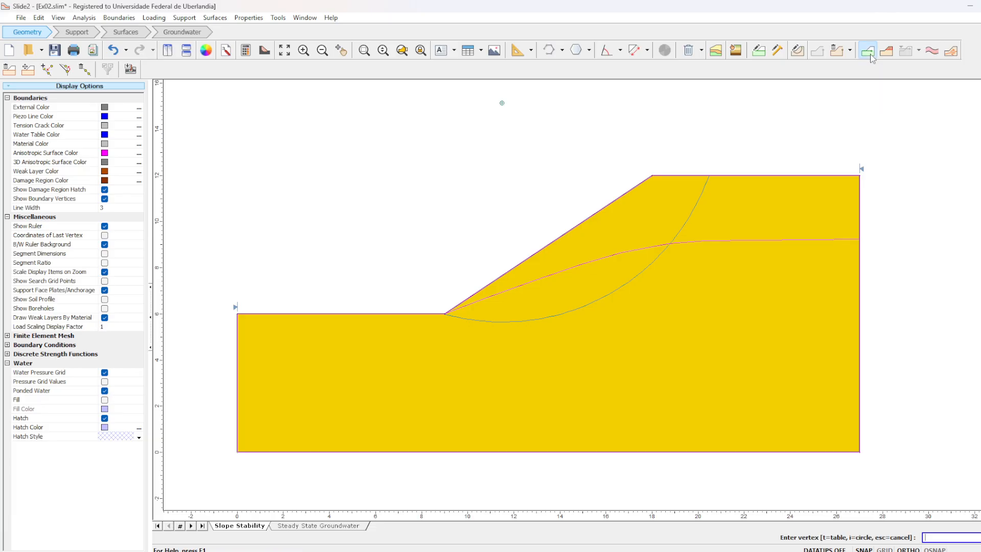
{"action": "left_click", "coordinate": [444, 314]}
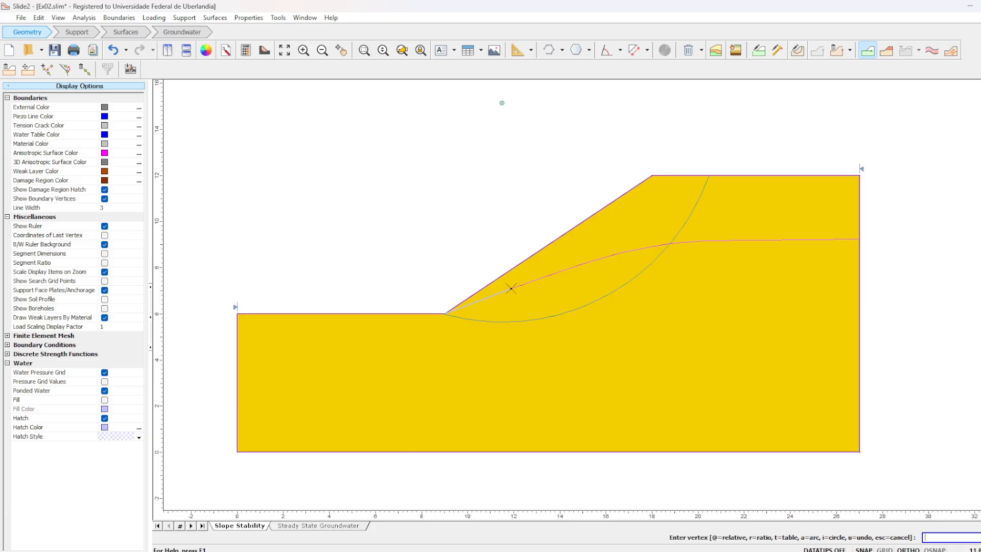
{"action": "left_click", "coordinate": [482, 299]}
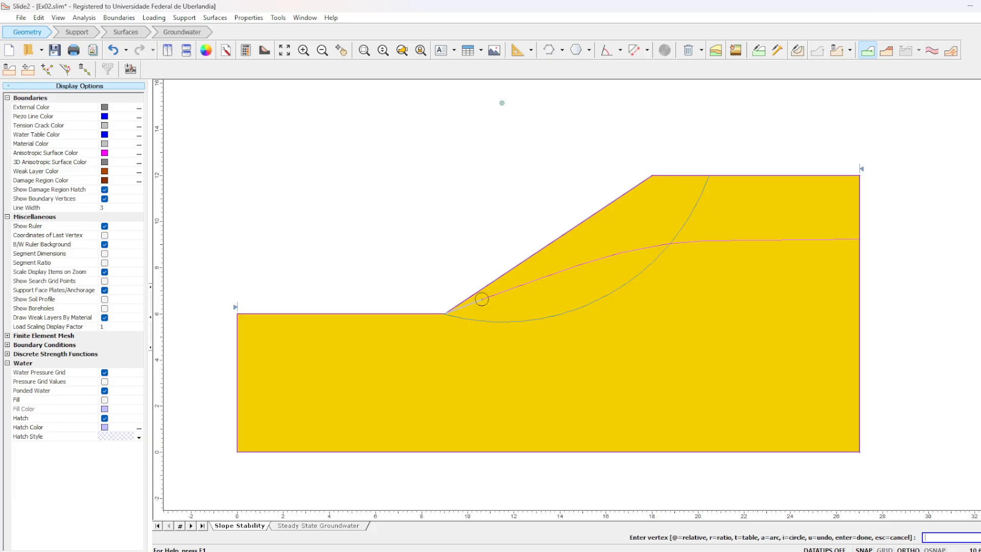
{"action": "left_click", "coordinate": [533, 281]}
{"action": "left_click", "coordinate": [583, 263]}
{"action": "left_click", "coordinate": [620, 252]}
{"action": "left_click", "coordinate": [669, 244]}
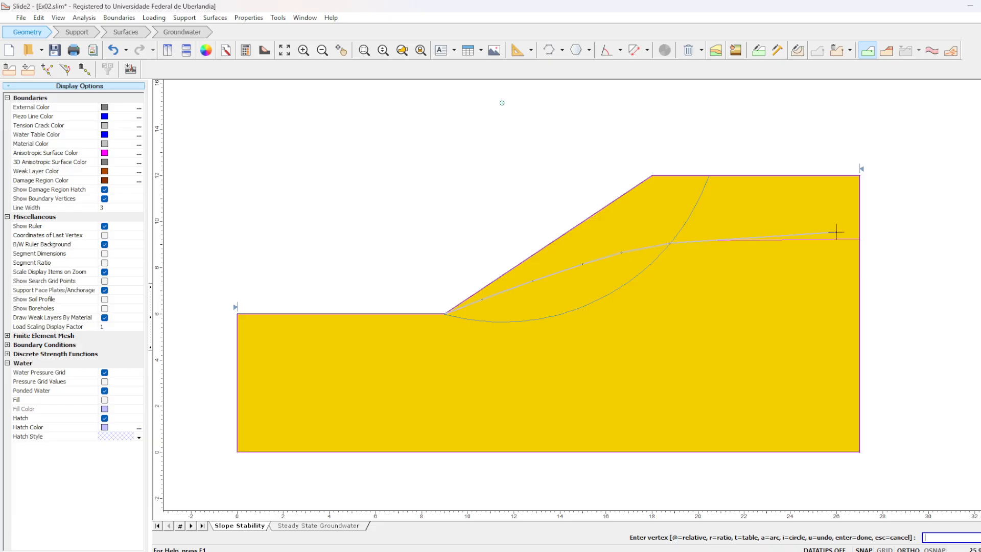
{"action": "left_click", "coordinate": [859, 239]}
{"action": "key", "text": "Return"}
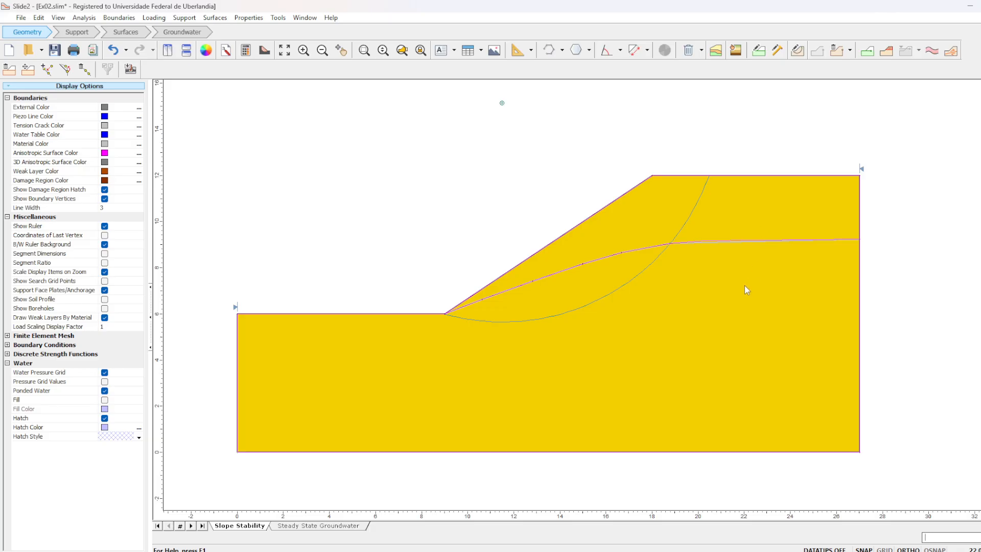
- In the groundwater workflow, discretize and mesh the model with approximately 1500 three-noded triangle elements
{"action": "left_click", "coordinate": [188, 35]}
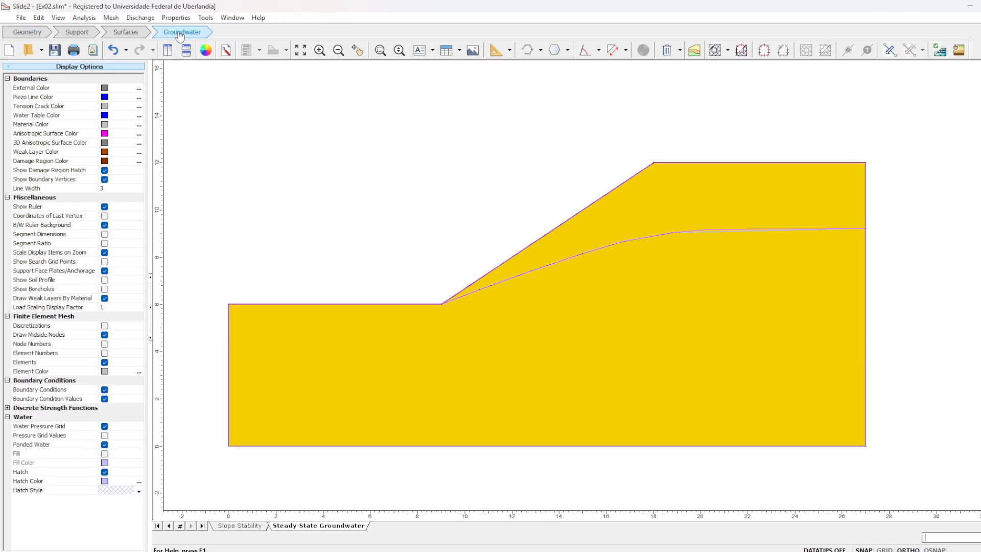
{"action": "left_click", "coordinate": [717, 53]}
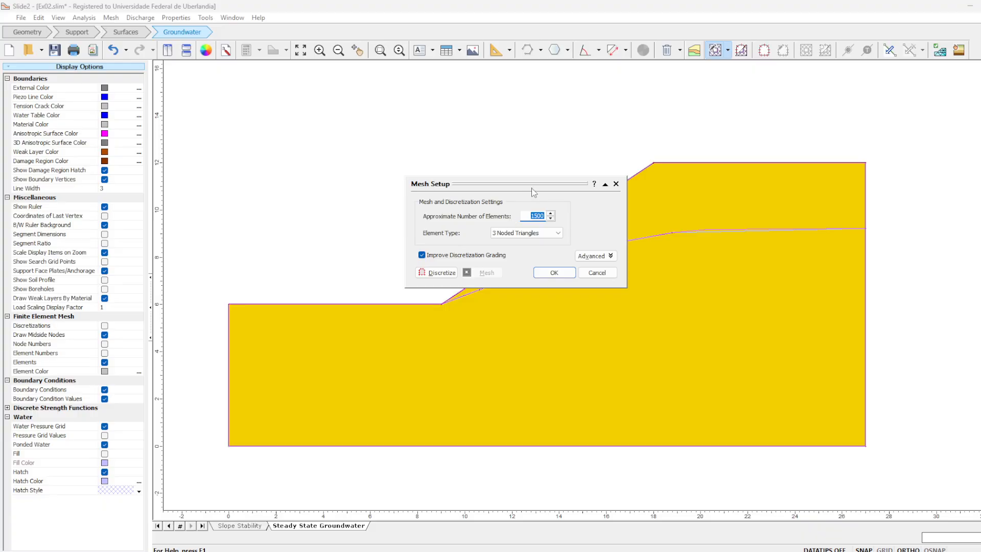
{"action": "left_click_drag", "start_coordinate": [529, 190], "coordinate": [344, 153]}
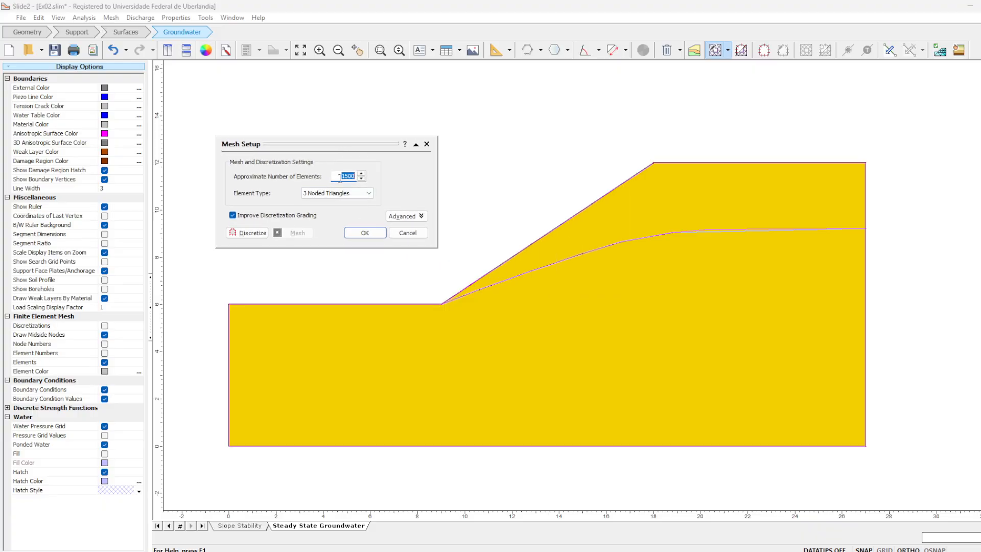
{"action": "left_click", "coordinate": [248, 232]}
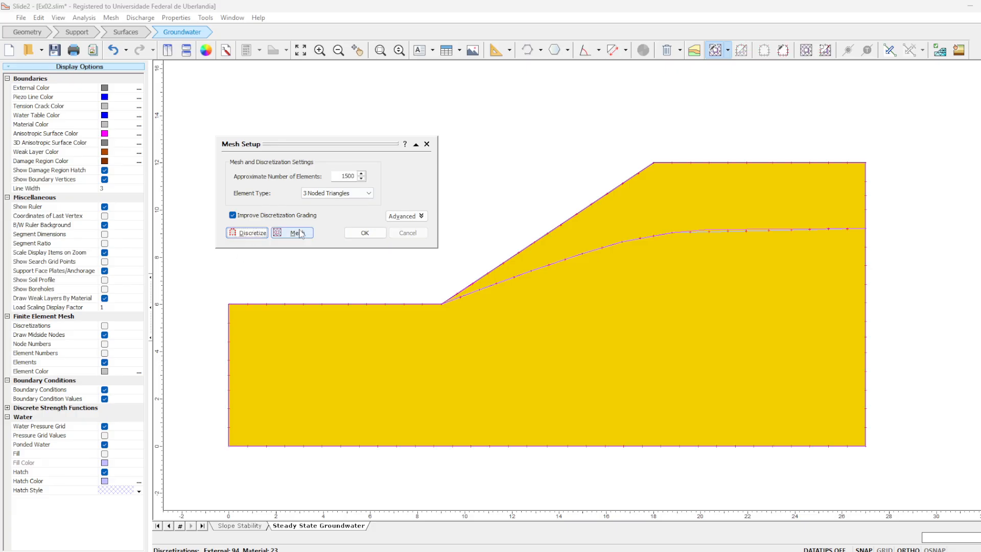
{"action": "left_click", "coordinate": [298, 234]}
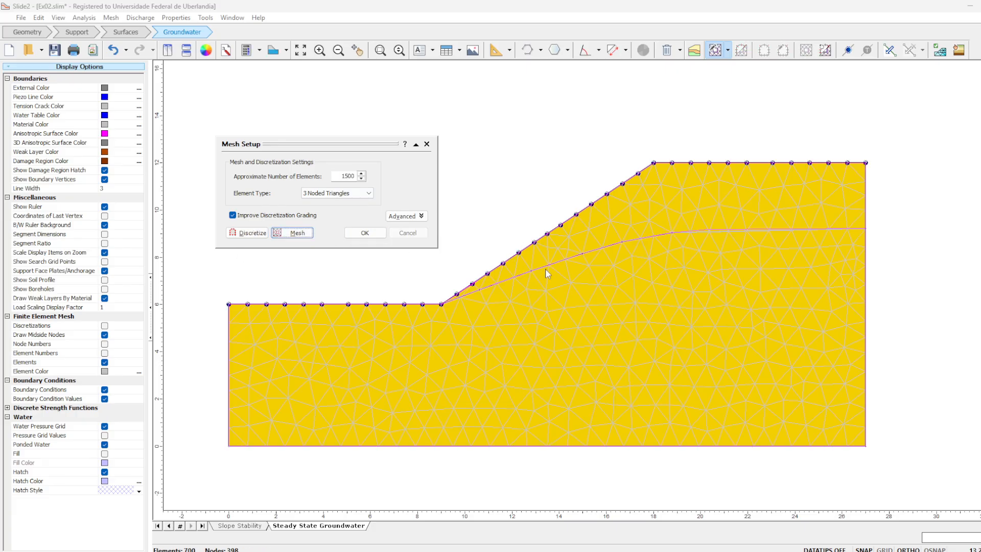
- Set the approximate number of elements to 3000, then discretize and mesh the model again
{"action": "double_click", "coordinate": [346, 176]}
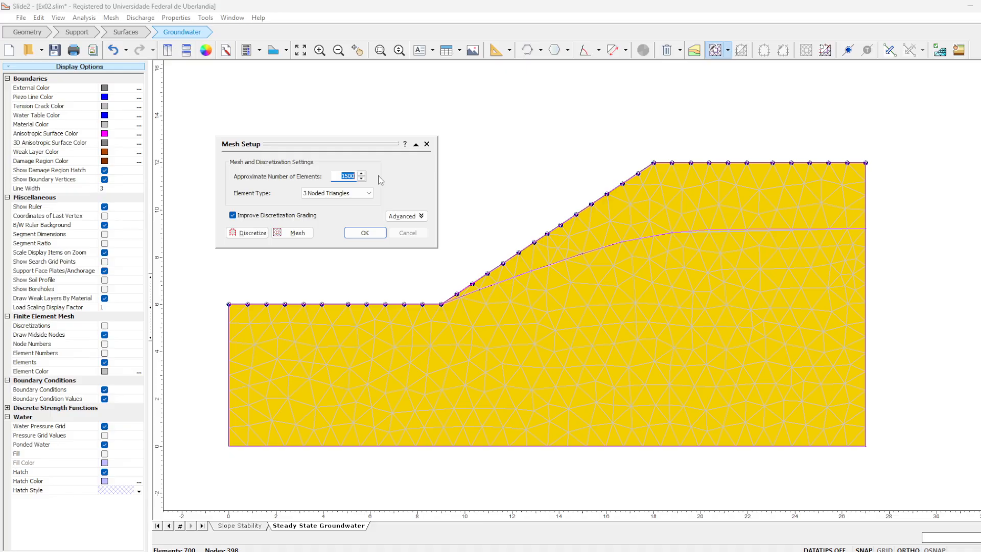
{"action": "type", "text": "3000"}
{"action": "left_click", "coordinate": [255, 233]}
{"action": "left_click", "coordinate": [286, 234]}
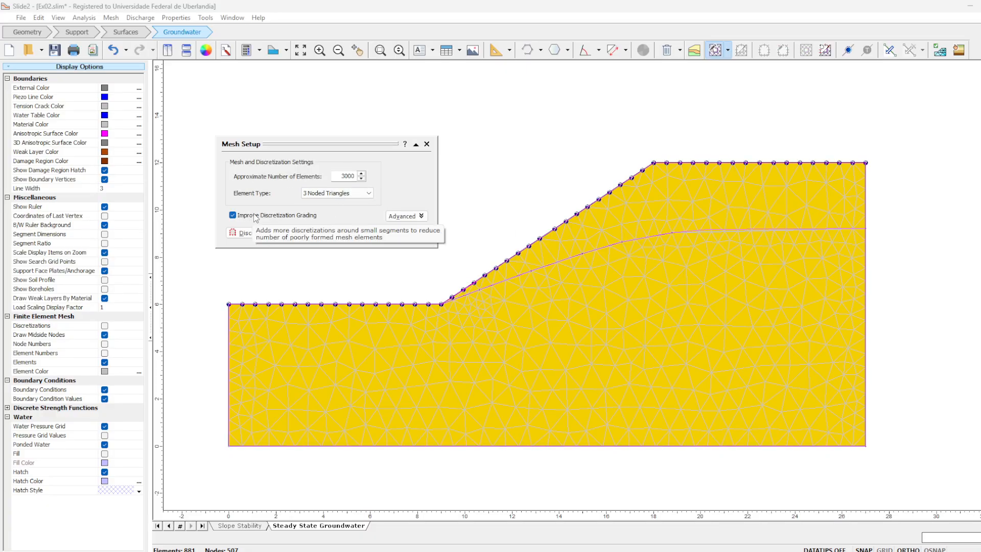
{"action": "left_click", "coordinate": [366, 194]}
{"action": "left_click", "coordinate": [364, 195]}
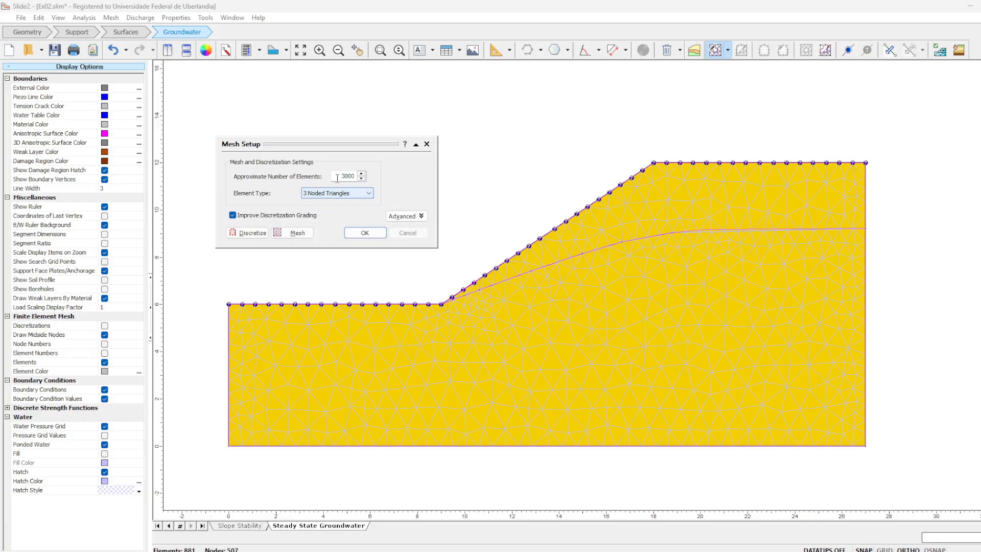
- Refine the mesh to approximately 5000 elements, discretizing and meshing again, and check it along the material boundary
{"action": "double_click", "coordinate": [338, 176]}
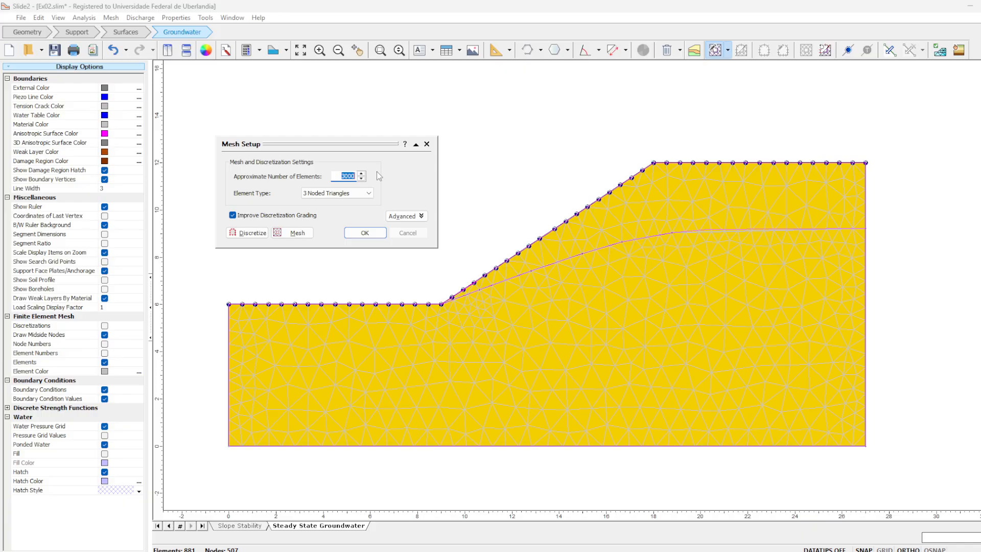
{"action": "type", "text": "5000"}
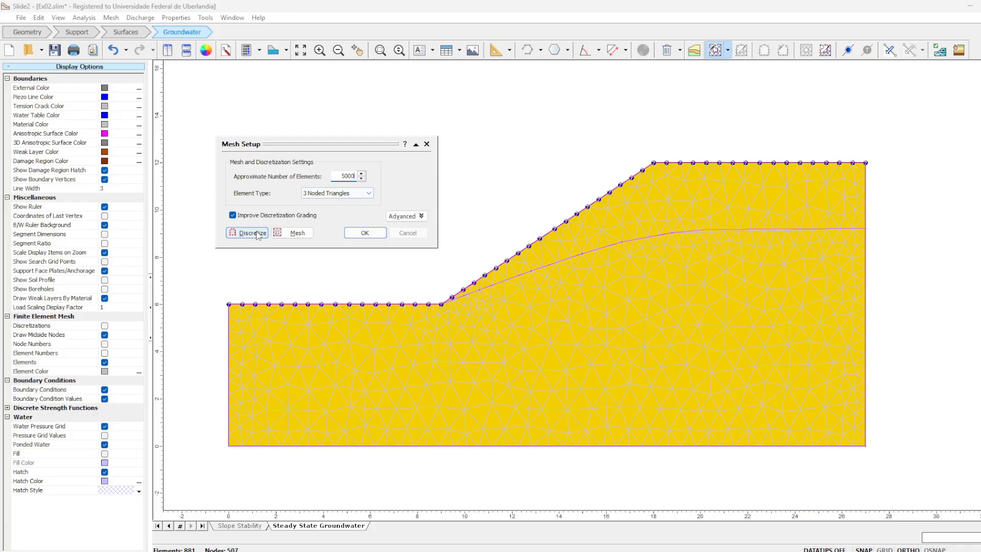
{"action": "left_click", "coordinate": [247, 232]}
{"action": "left_click", "coordinate": [296, 233]}
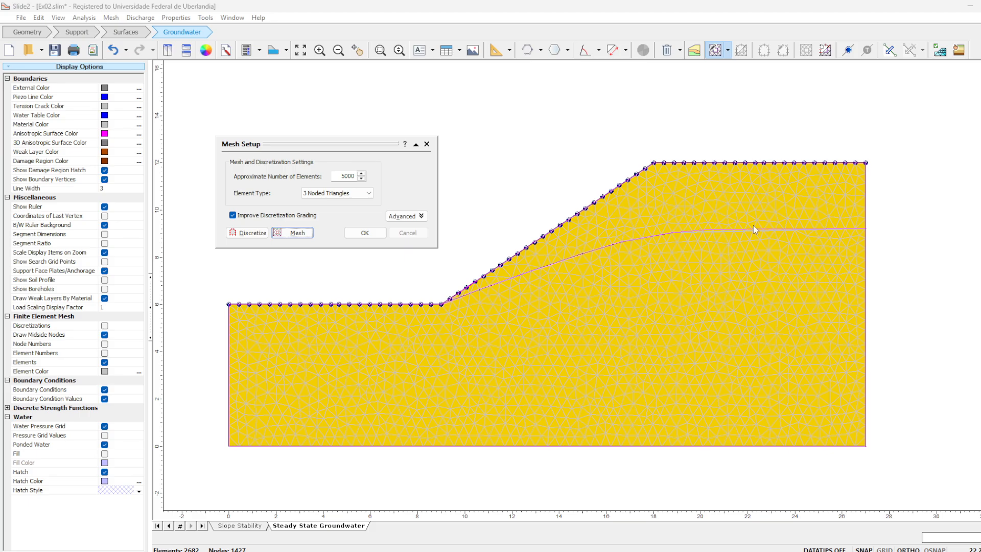
{"action": "scroll", "coordinate": [719, 235], "scroll_direction": "up", "scroll_amount": 6}
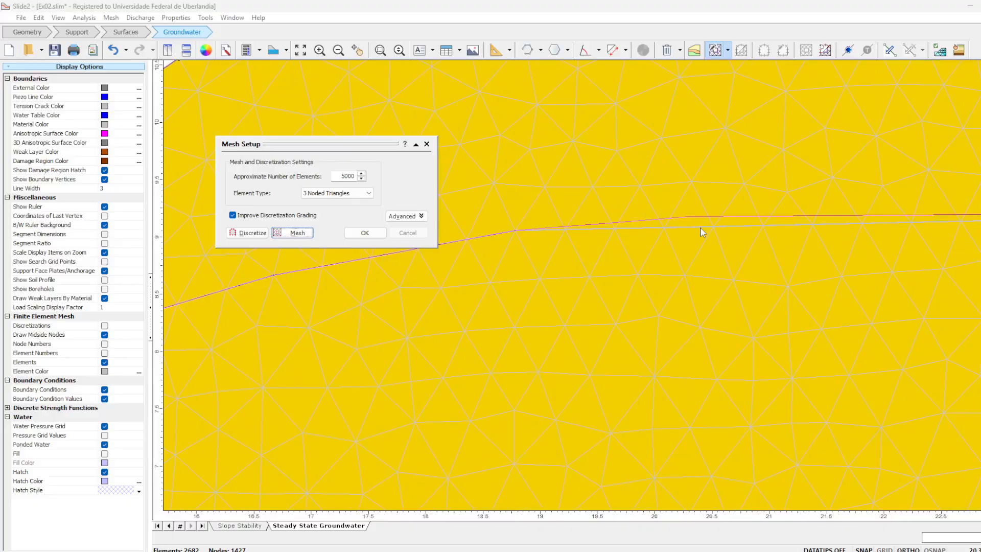
{"action": "scroll", "coordinate": [511, 234], "scroll_direction": "down", "scroll_amount": 4}
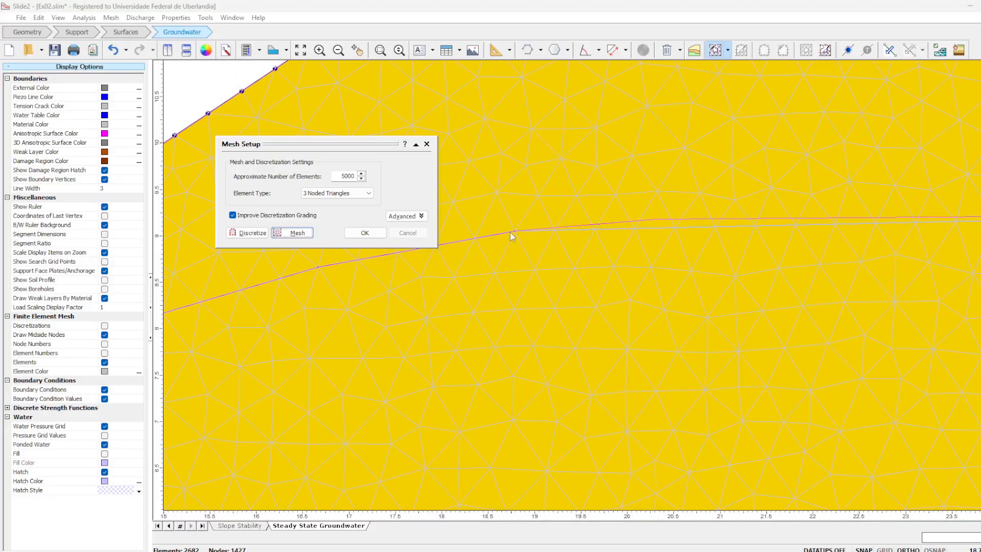
{"action": "scroll", "coordinate": [660, 232], "scroll_direction": "up", "scroll_amount": 3}
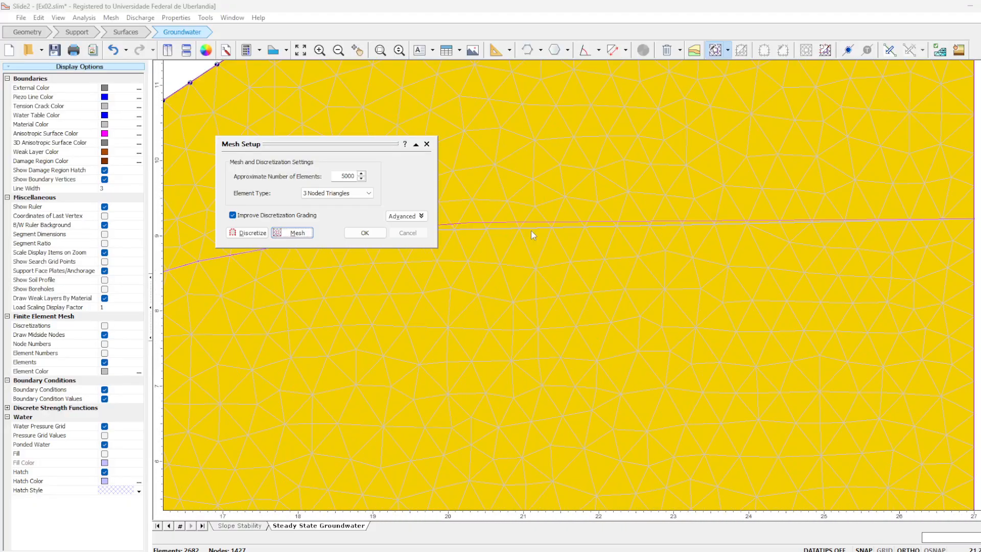
- Accept the mesh and apply Zero Pressure (P=0) boundary conditions to the lower ground surface before the toe and along the whole material boundary
{"action": "scroll", "coordinate": [507, 231], "scroll_direction": "down", "scroll_amount": 4}
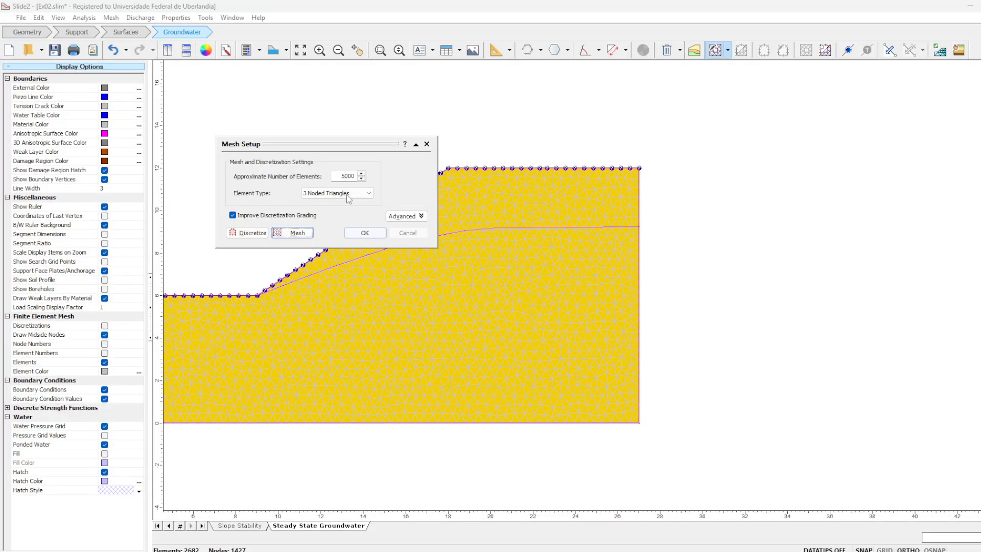
{"action": "left_click", "coordinate": [364, 233]}
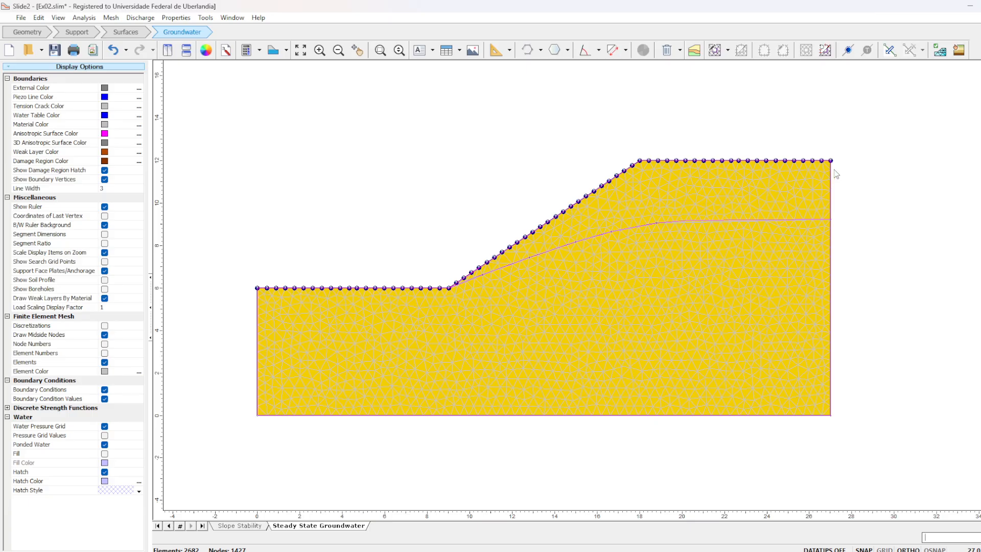
{"action": "left_click", "coordinate": [848, 51]}
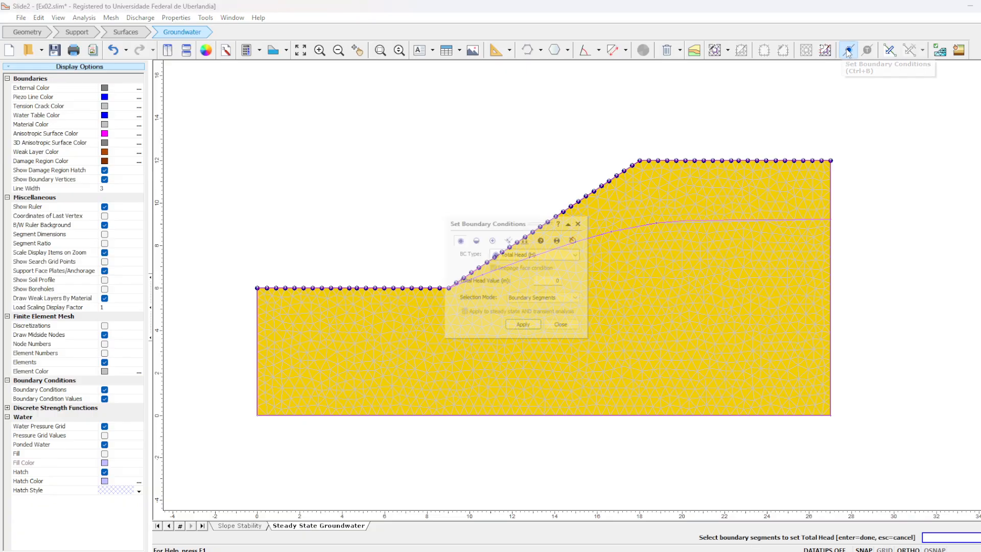
{"action": "left_click_drag", "start_coordinate": [539, 219], "coordinate": [346, 128]}
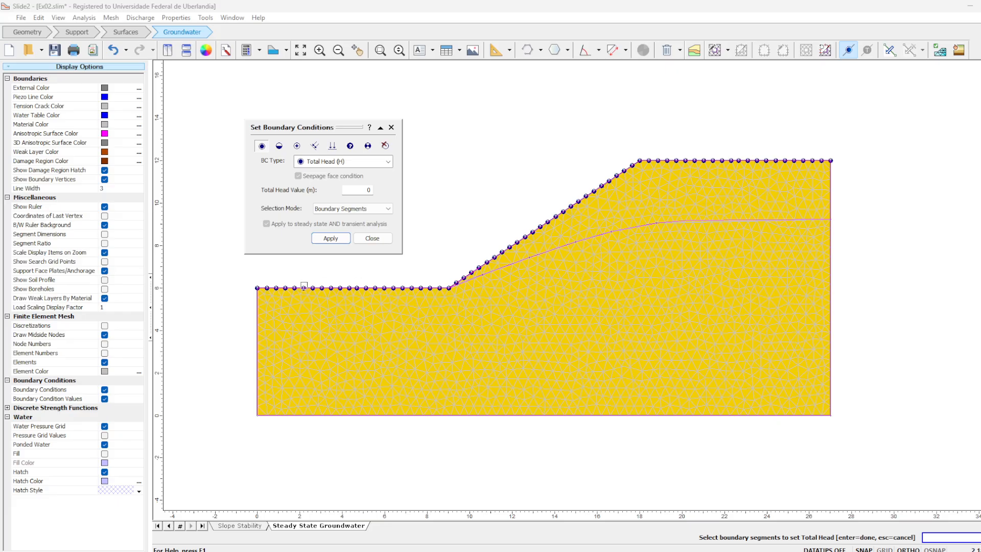
{"action": "left_click", "coordinate": [279, 146]}
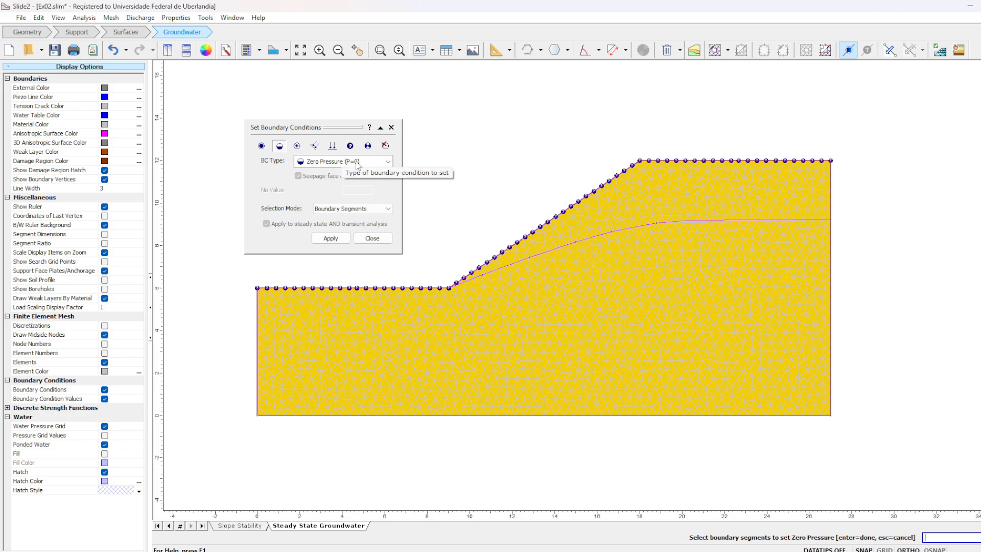
{"action": "left_click", "coordinate": [331, 238]}
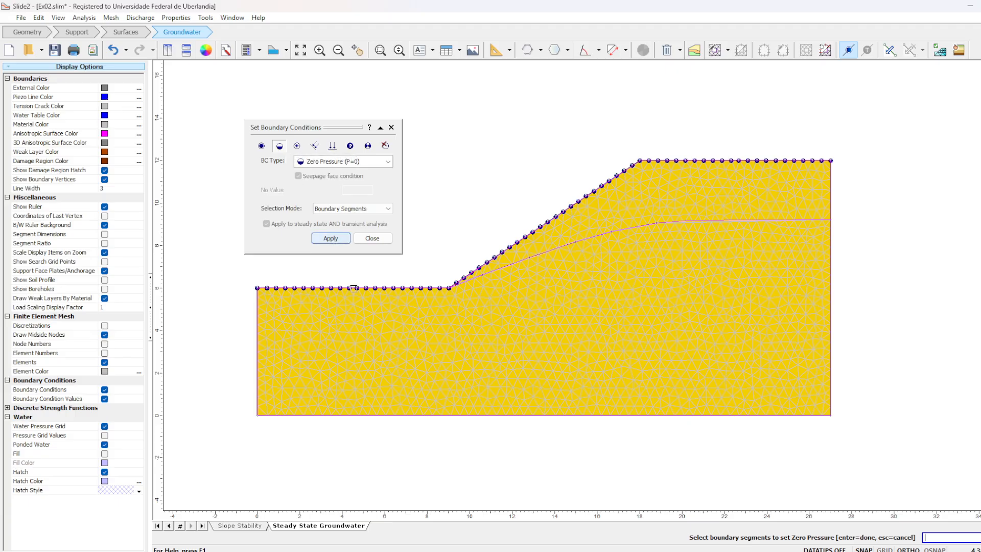
{"action": "left_click", "coordinate": [364, 287]}
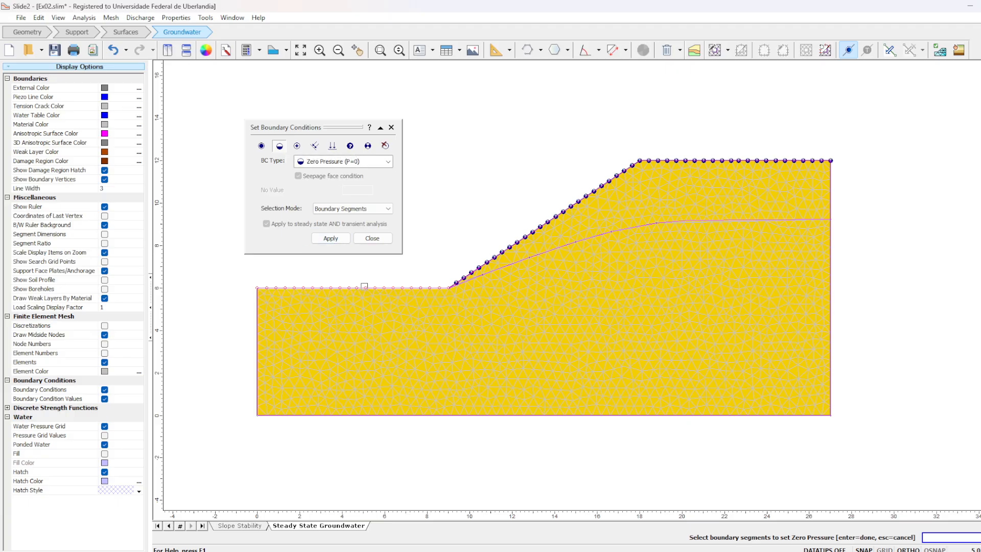
{"action": "left_click", "coordinate": [477, 278]}
{"action": "left_click", "coordinate": [513, 263]}
{"action": "left_click", "coordinate": [554, 246]}
{"action": "left_click", "coordinate": [632, 226]}
{"action": "left_click", "coordinate": [680, 223]}
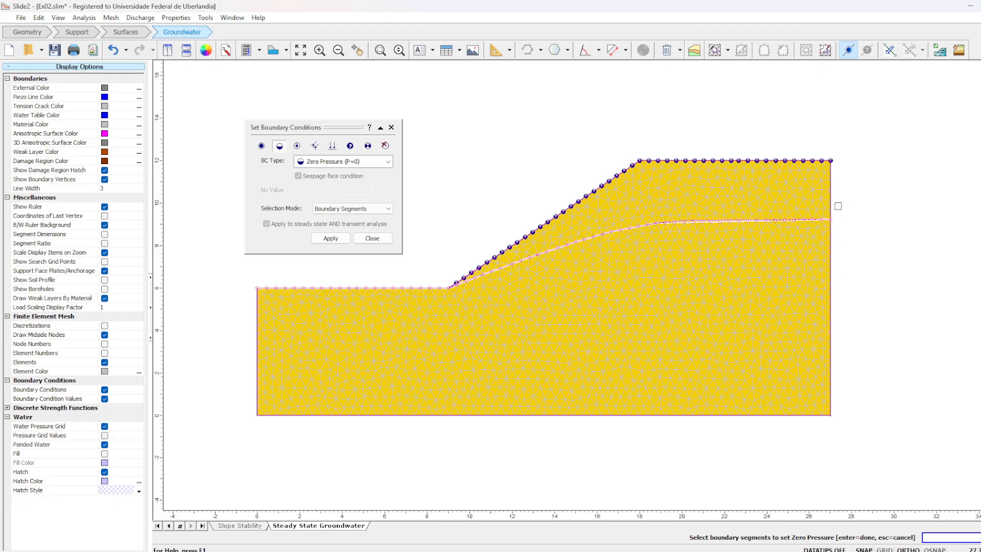
{"action": "left_click", "coordinate": [330, 239]}
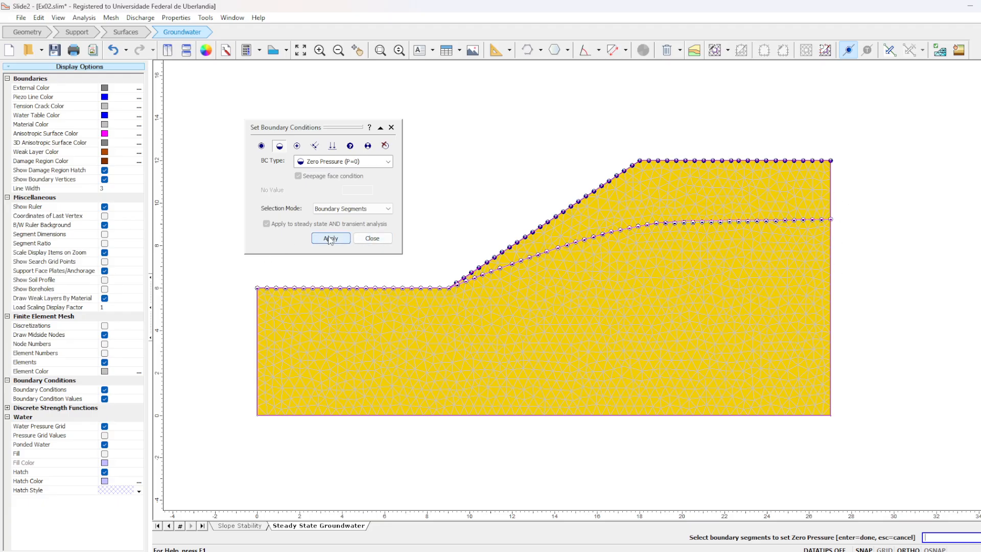
{"action": "left_click", "coordinate": [372, 238]}
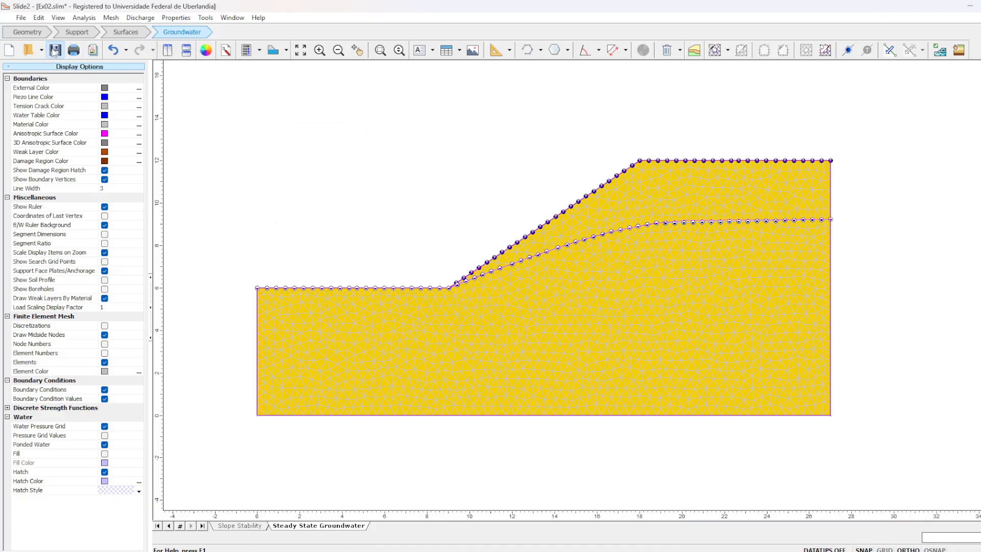
- Save the model and compute its slope stability
{"action": "left_click", "coordinate": [55, 51]}
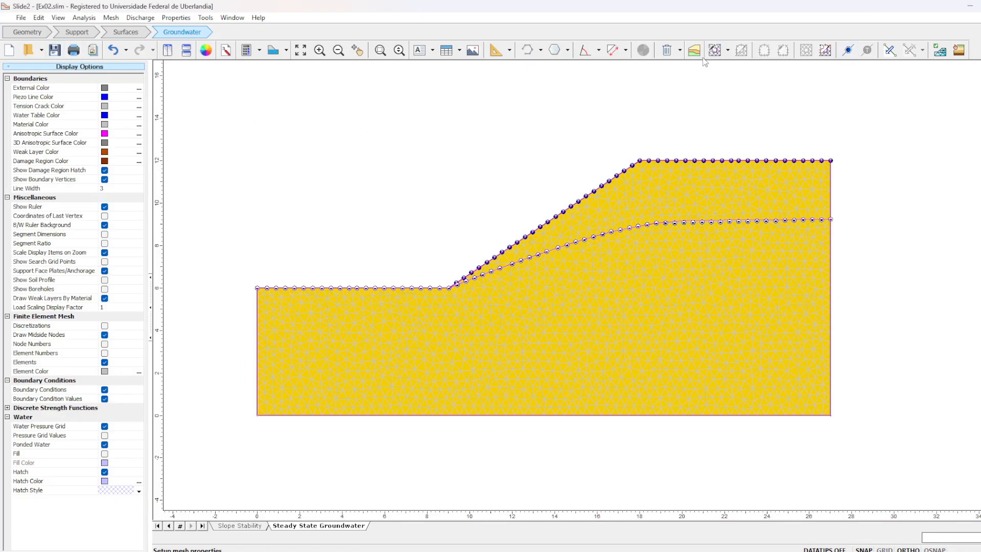
{"action": "left_click", "coordinate": [259, 51]}
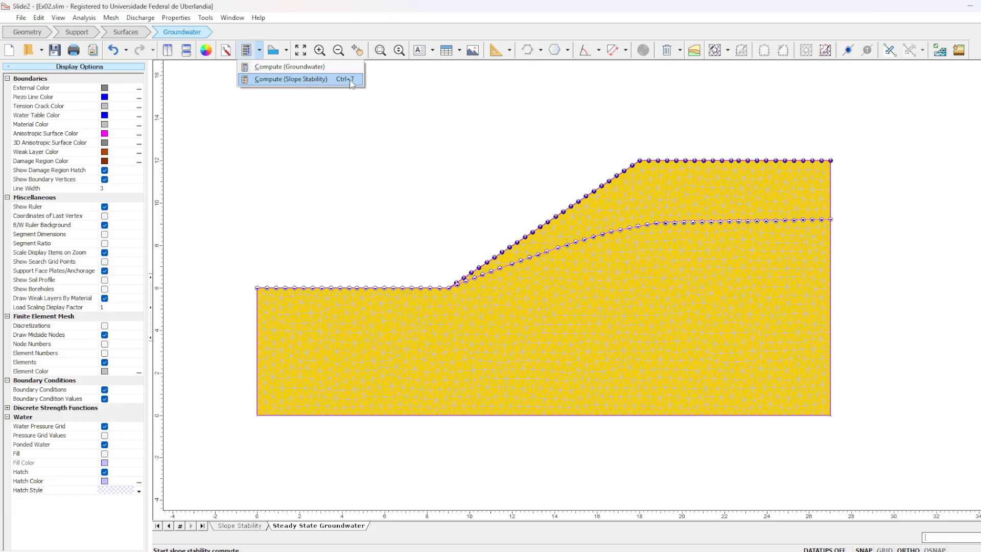
{"action": "left_click", "coordinate": [324, 81]}
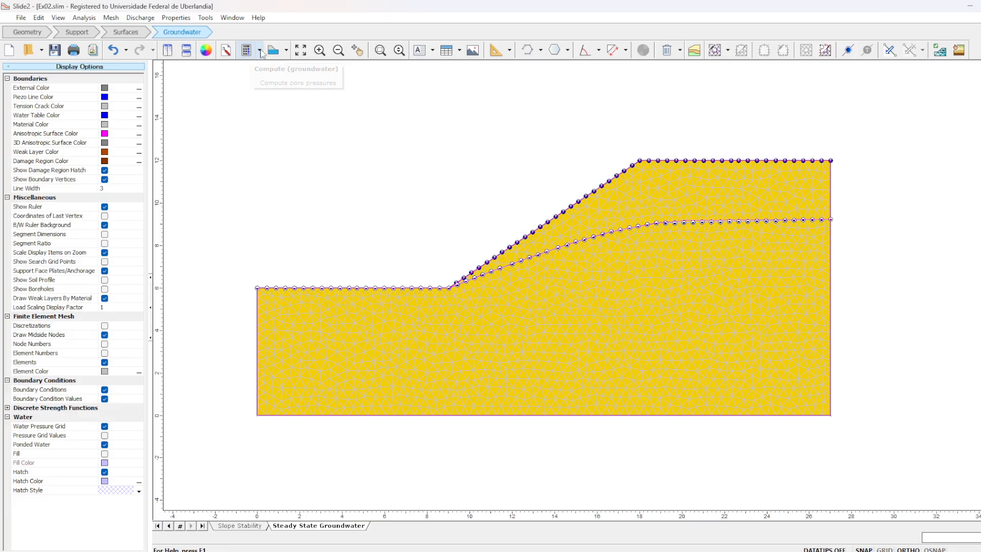
{"action": "left_click", "coordinate": [260, 51]}
{"action": "left_click", "coordinate": [260, 50]}
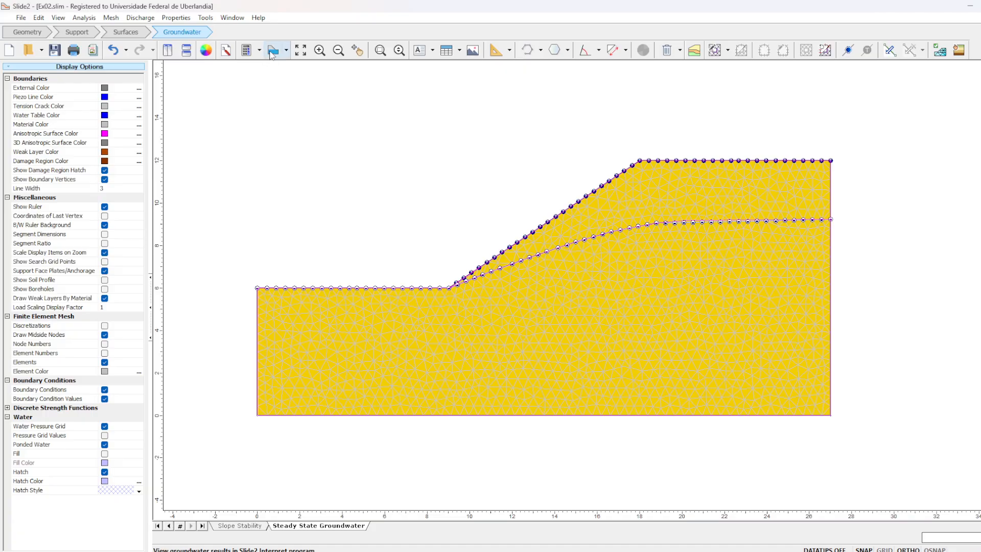
- Open the slope stability results in Slide2 Interpret and read the Ordinary / Fellenius safety factor
{"action": "left_click", "coordinate": [286, 50]}
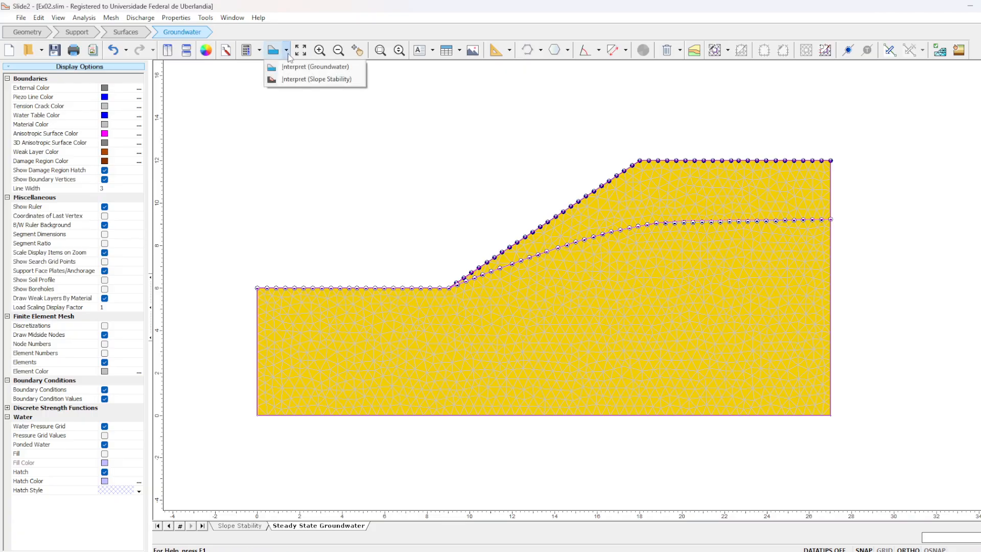
{"action": "left_click", "coordinate": [320, 84]}
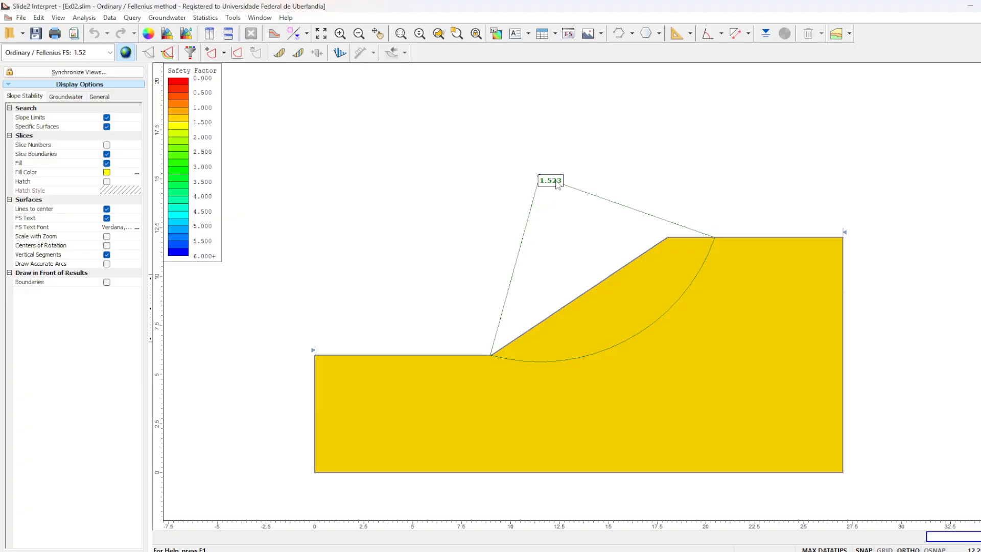
{"action": "mouse_move", "coordinate": [558, 185]}
- Switch to Excel and add a row labelled RS2 below Com NA with a Fellenius safety factor of 1,52
{"action": "left_click", "coordinate": [720, 516]}
{"action": "left_click", "coordinate": [379, 249]}
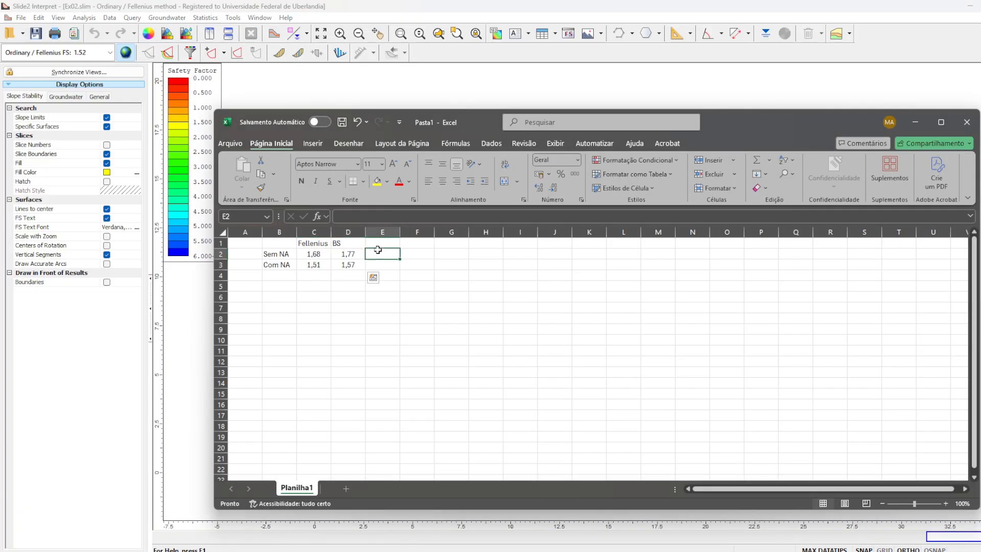
{"action": "left_click", "coordinate": [283, 273]}
{"action": "type", "text": "RS"}
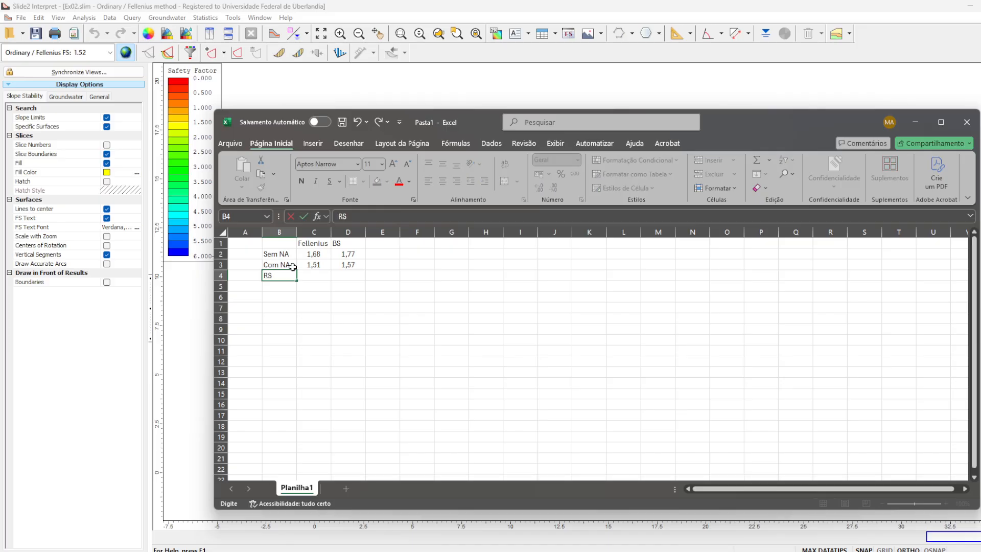
{"action": "type", "text": "2"}
{"action": "key", "text": "Tab"}
{"action": "type", "text": "1,"}
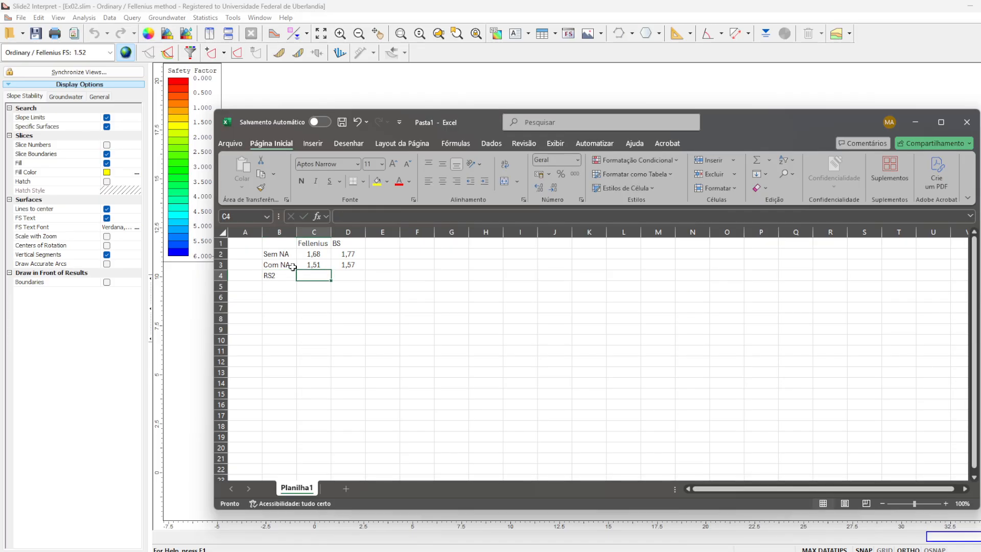
{"action": "key", "text": "Return"}
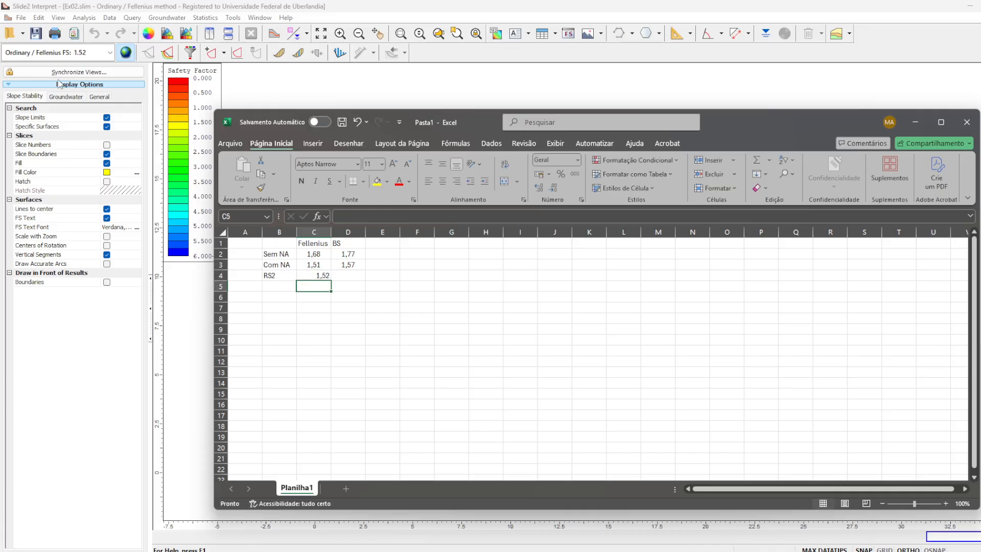
- Look up the Bishop simplified safety factor in Slide2 Interpret and enter 1,59 in Excel cell D4
{"action": "left_click", "coordinate": [92, 53]}
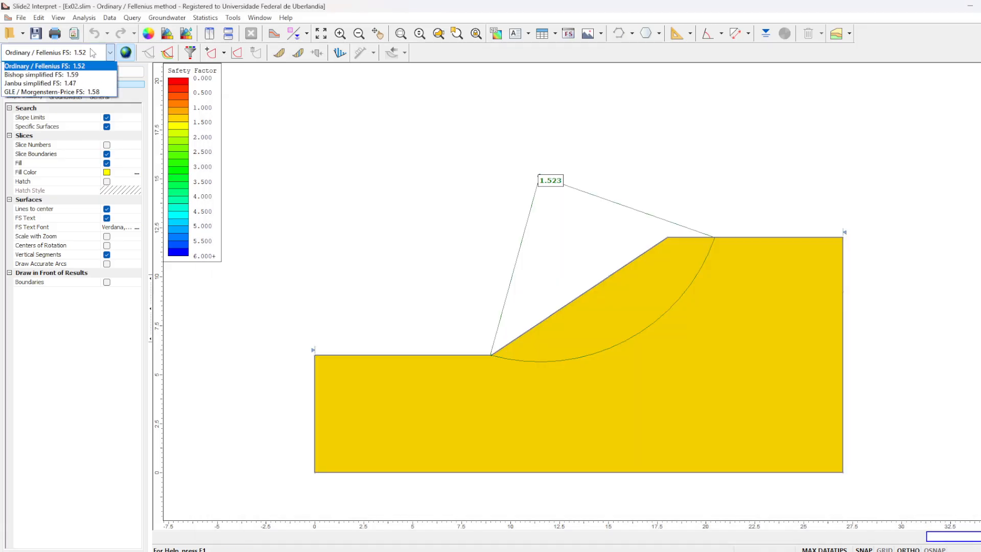
{"action": "left_click", "coordinate": [93, 53]}
{"action": "key", "text": "alt+Tab"}
{"action": "left_click", "coordinate": [355, 276]}
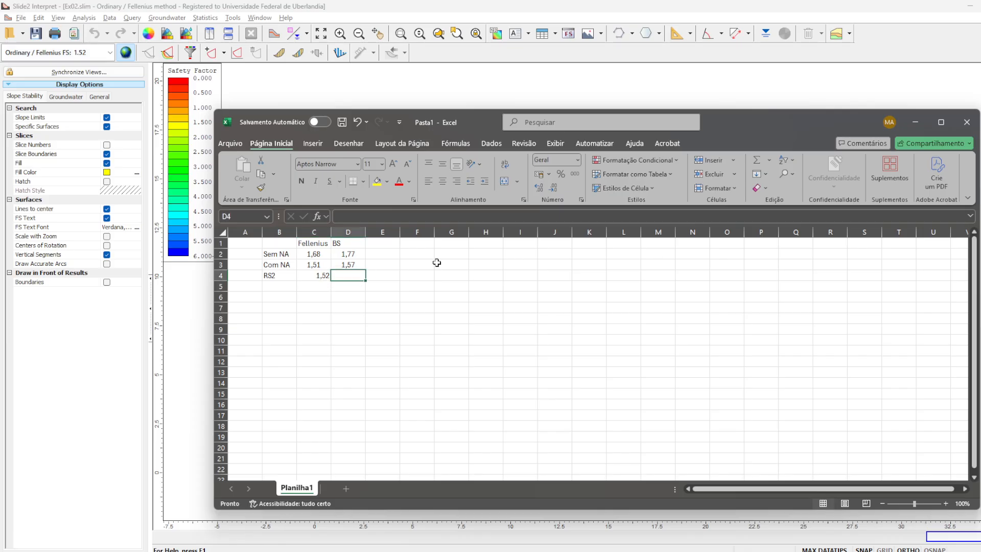
{"action": "type", "text": "1,59"}
{"action": "key", "text": "Return"}
- Center the safety factor values in cells C2:D4
{"action": "key", "text": "Up"}
{"action": "key", "text": "shift+Left"}
{"action": "key", "text": "shift+Up"}
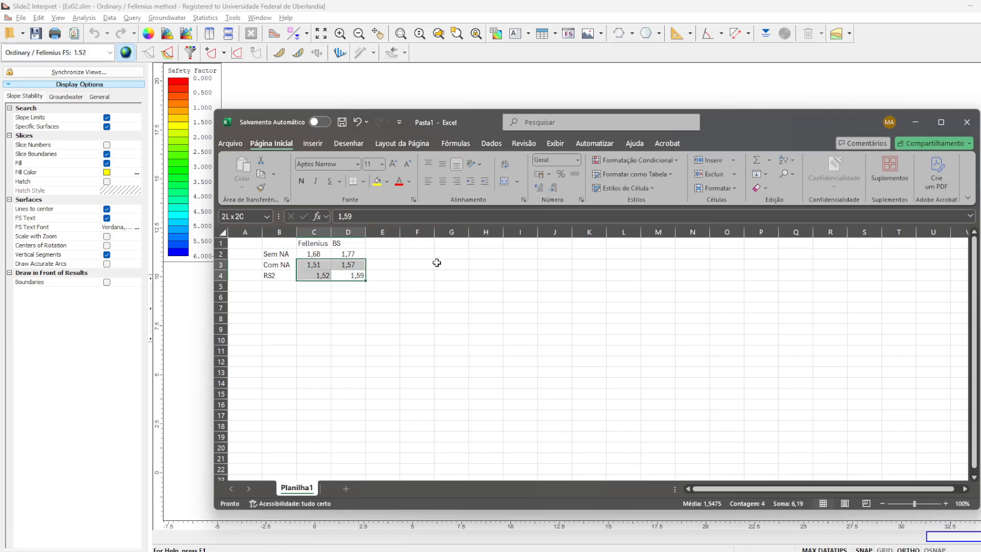
{"action": "key", "text": "shift+Up"}
{"action": "left_click", "coordinate": [443, 181]}
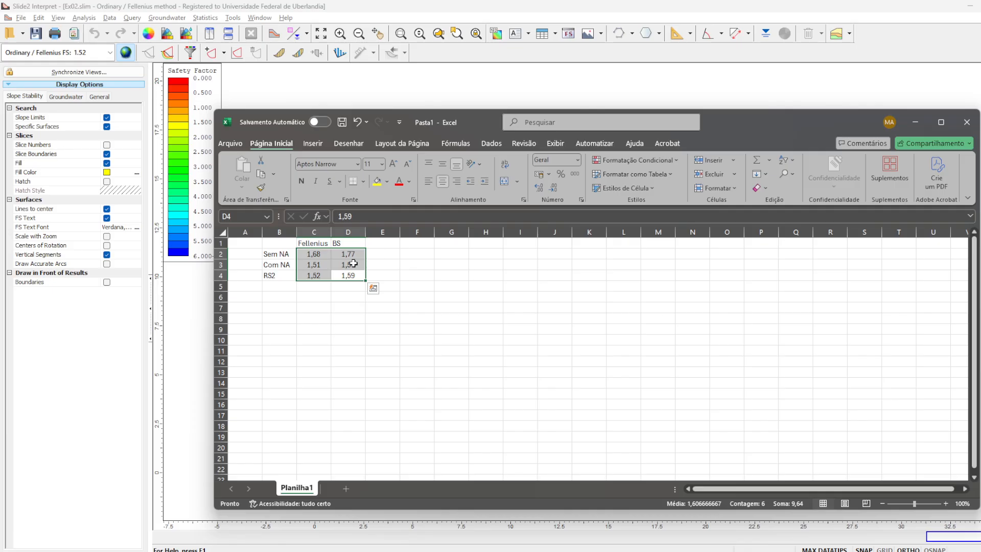
- Switch back to Slide2 Interpret and view the whole slope with its critical failure surface
{"action": "left_click", "coordinate": [759, 6]}
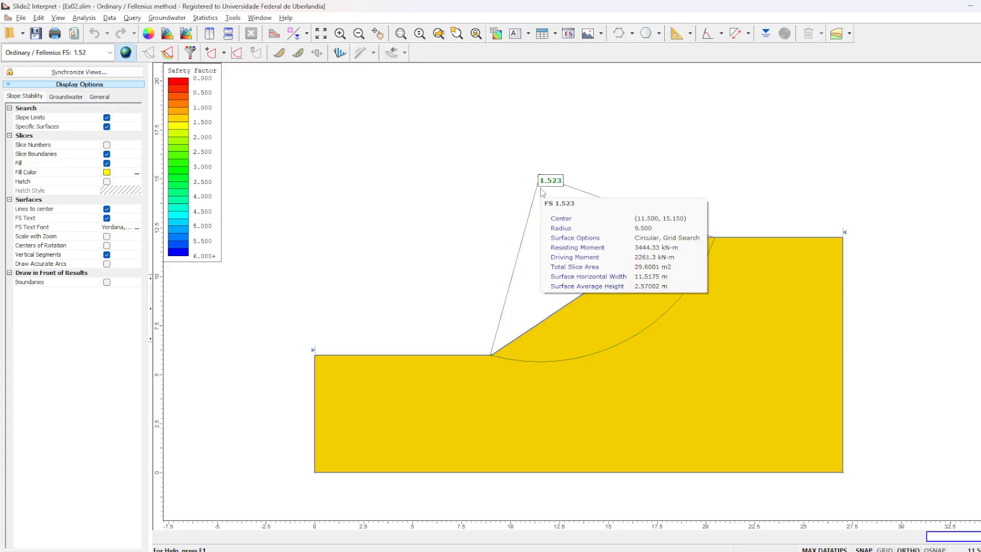
{"action": "scroll", "coordinate": [628, 202], "scroll_direction": "down", "scroll_amount": 1}
{"action": "left_click_drag", "start_coordinate": [778, 216], "coordinate": [708, 201]}
{"action": "key", "text": "Escape"}
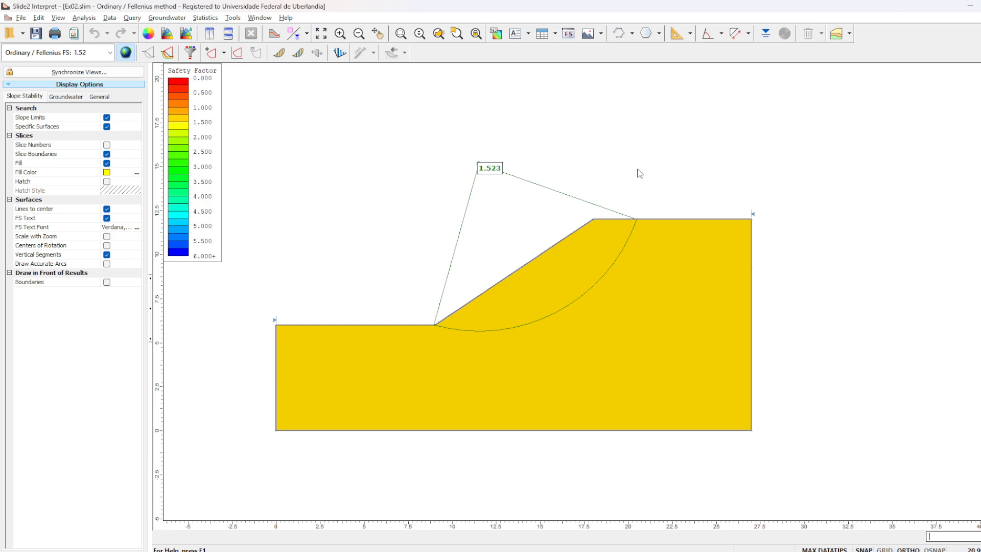
{"action": "right_click", "coordinate": [547, 150]}
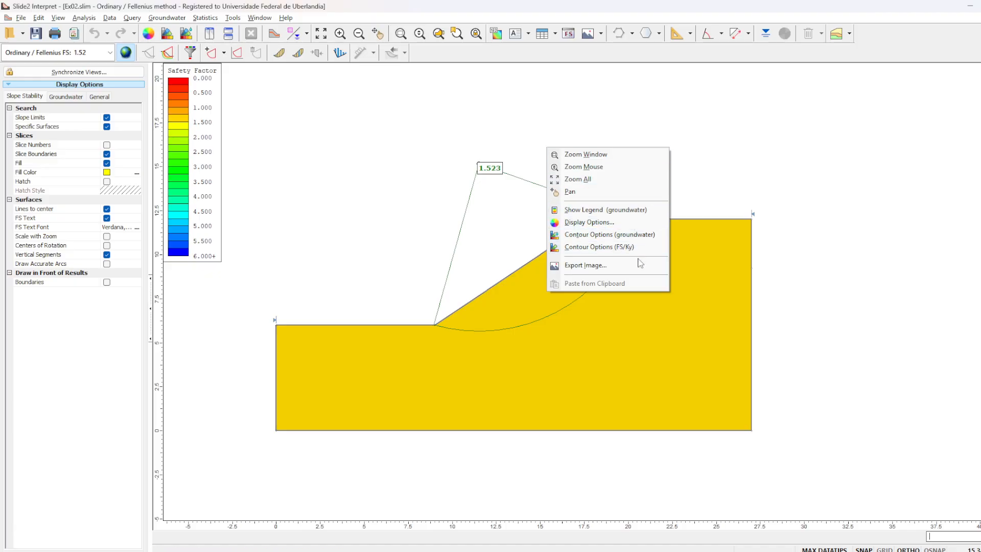
{"action": "left_click", "coordinate": [640, 233]}
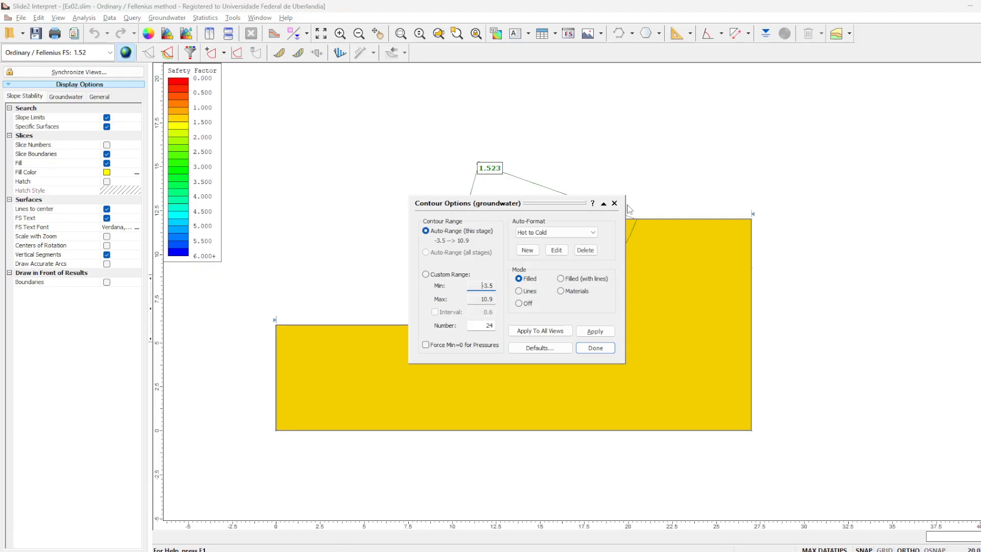
{"action": "left_click", "coordinate": [615, 204]}
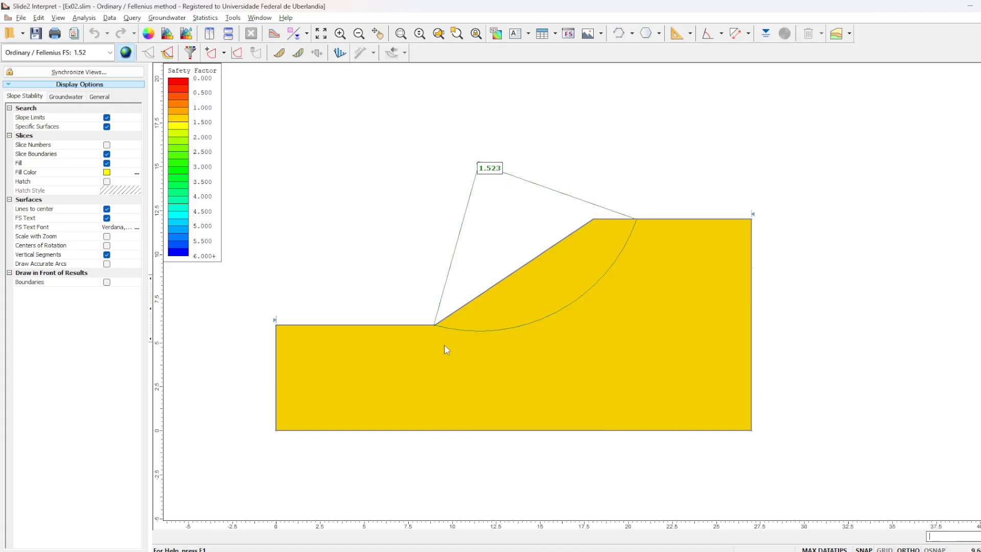
- Overlay the FEA groundwater pressure head results on the slope stability results
{"action": "mouse_move", "coordinate": [628, 234]}
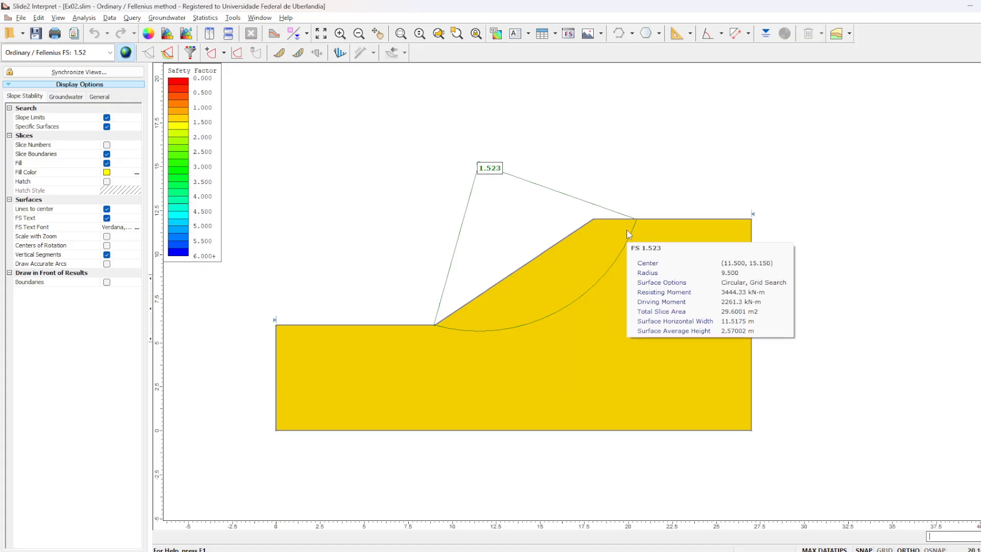
{"action": "left_click", "coordinate": [295, 34]}
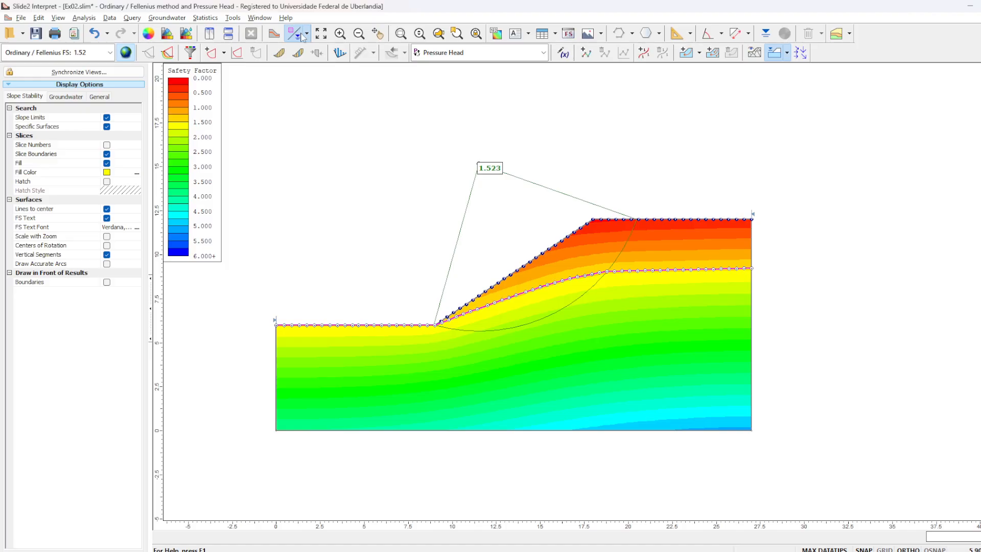
{"action": "left_click", "coordinate": [306, 34]}
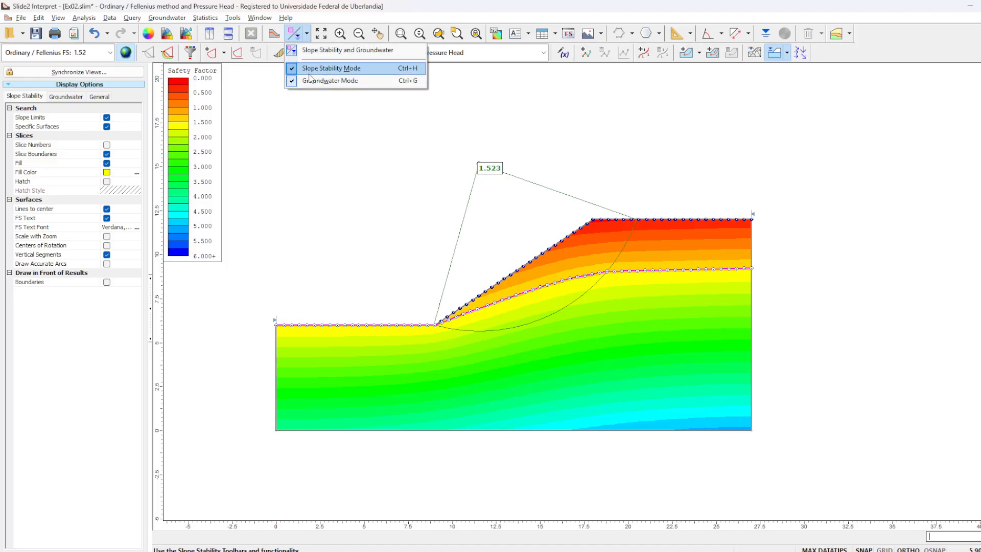
{"action": "left_click", "coordinate": [300, 36]}
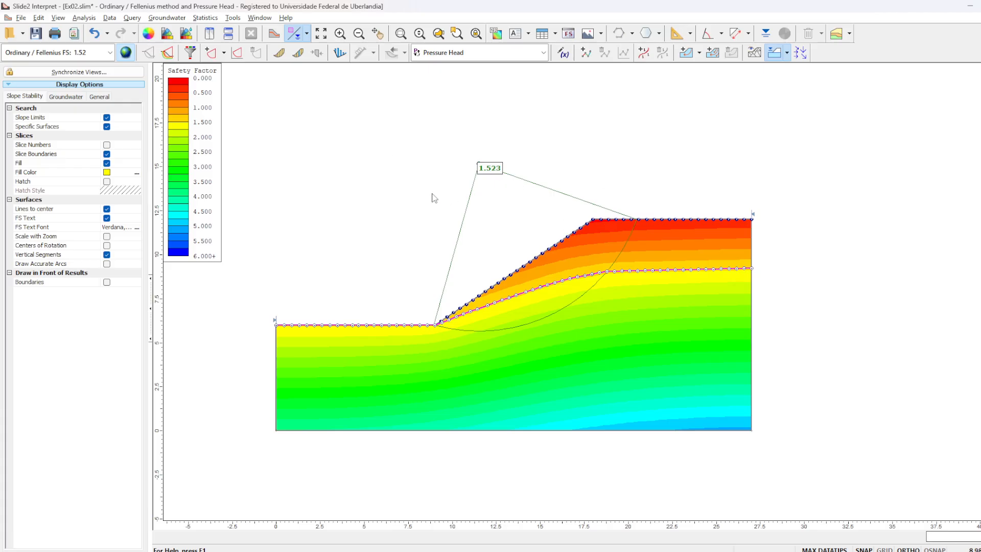
- Show the groundwater pressure head legend and place it in the empty area beside the slope's crest
{"action": "scroll", "coordinate": [324, 171], "scroll_direction": "down", "scroll_amount": 1}
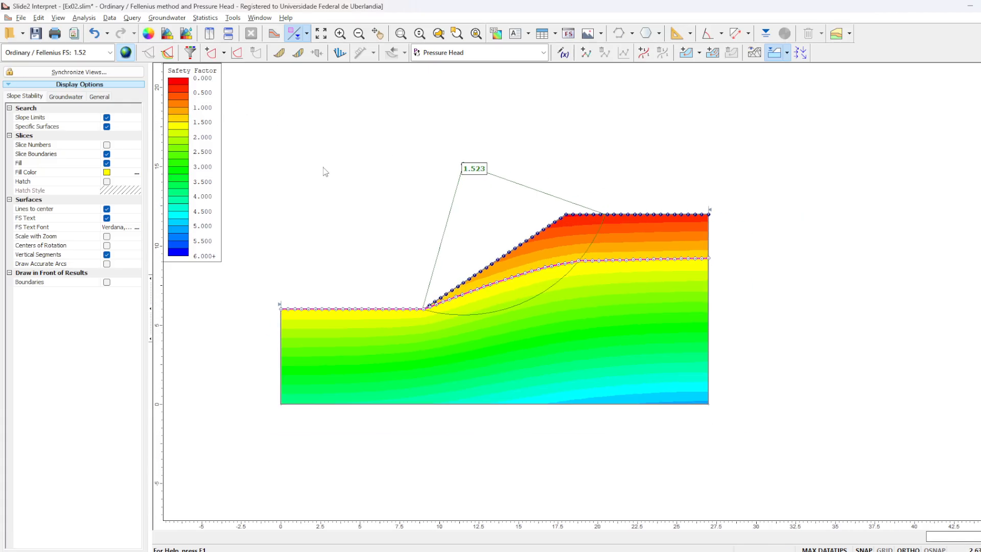
{"action": "right_click", "coordinate": [407, 176]}
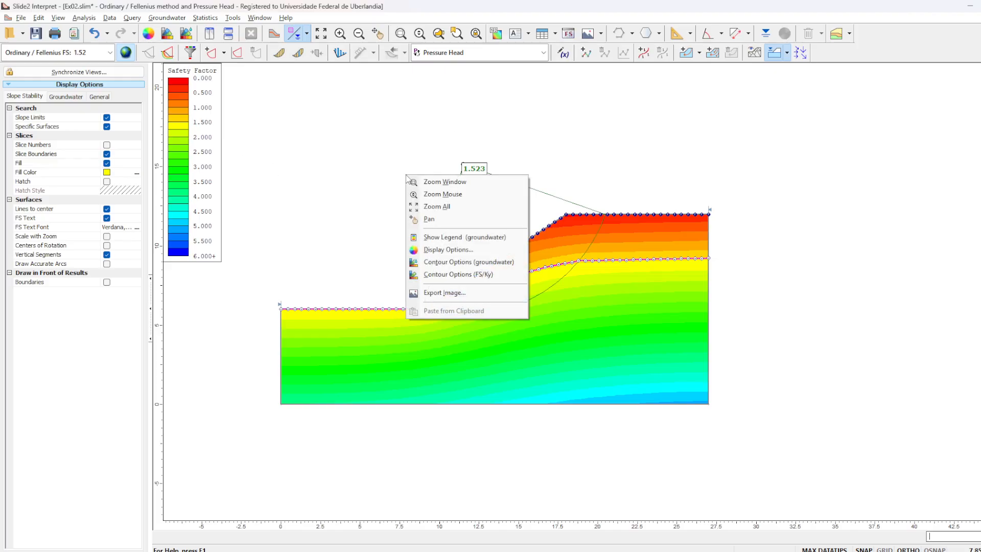
{"action": "right_click", "coordinate": [729, 128]}
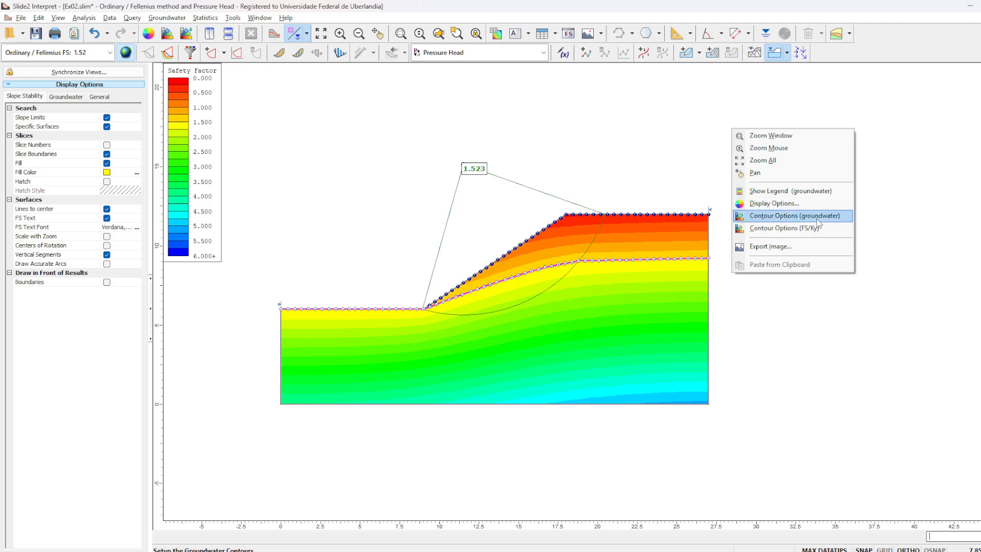
{"action": "left_click", "coordinate": [794, 194]}
{"action": "left_click_drag", "start_coordinate": [226, 89], "coordinate": [781, 136]}
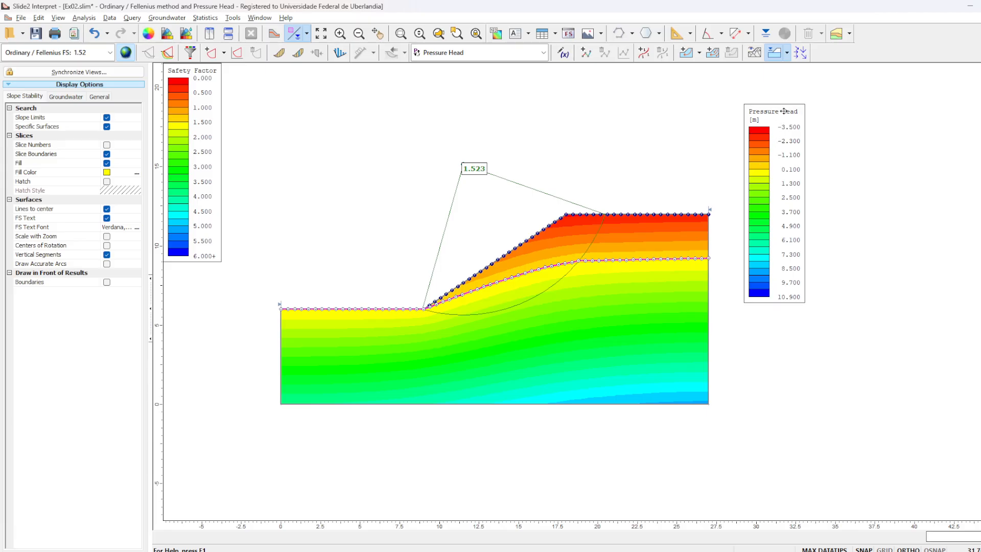
- View the Total Head and Pore Pressure contours, leaving Total Head as the displayed groundwater result
{"action": "left_click", "coordinate": [516, 55]}
{"action": "left_click", "coordinate": [508, 75]}
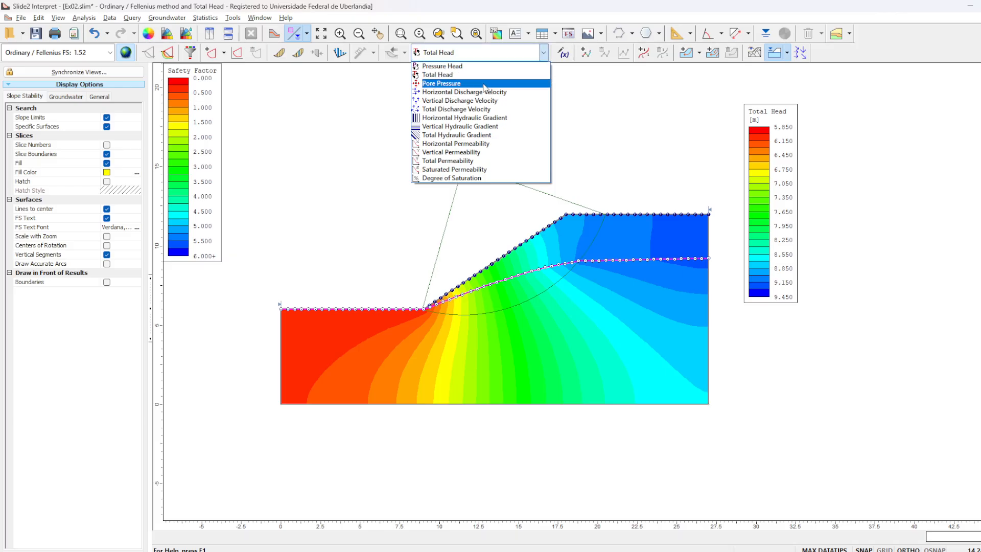
{"action": "left_click", "coordinate": [484, 84]}
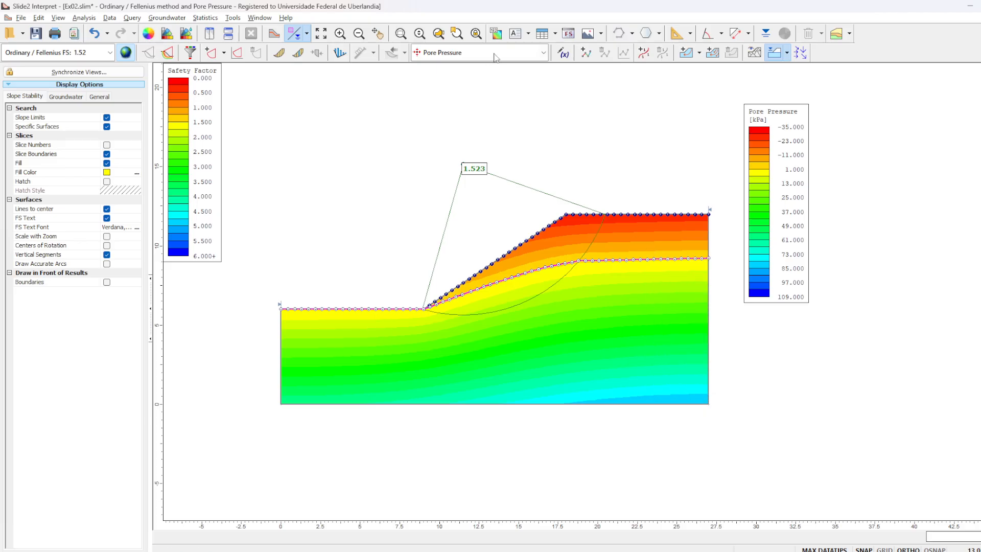
{"action": "left_click", "coordinate": [537, 53]}
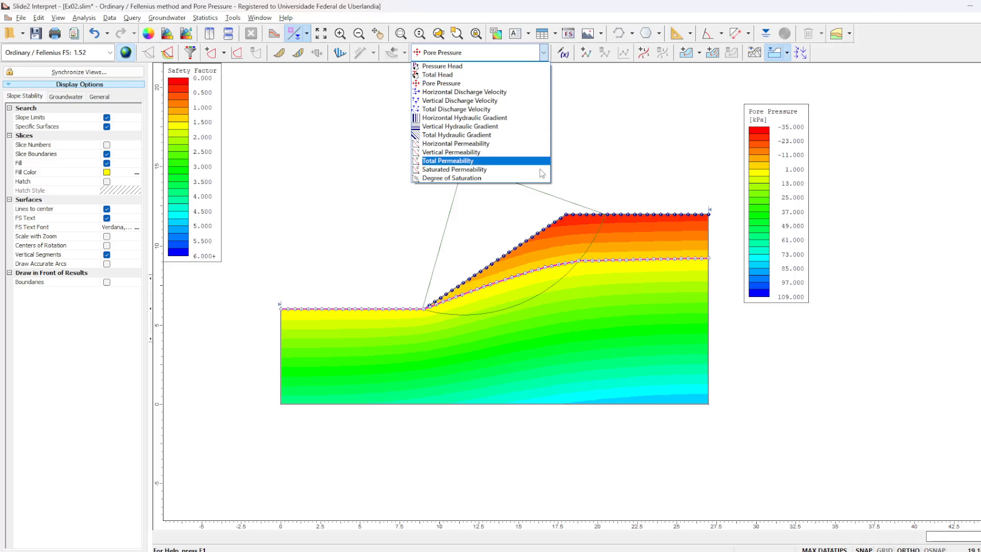
{"action": "left_click", "coordinate": [455, 75]}
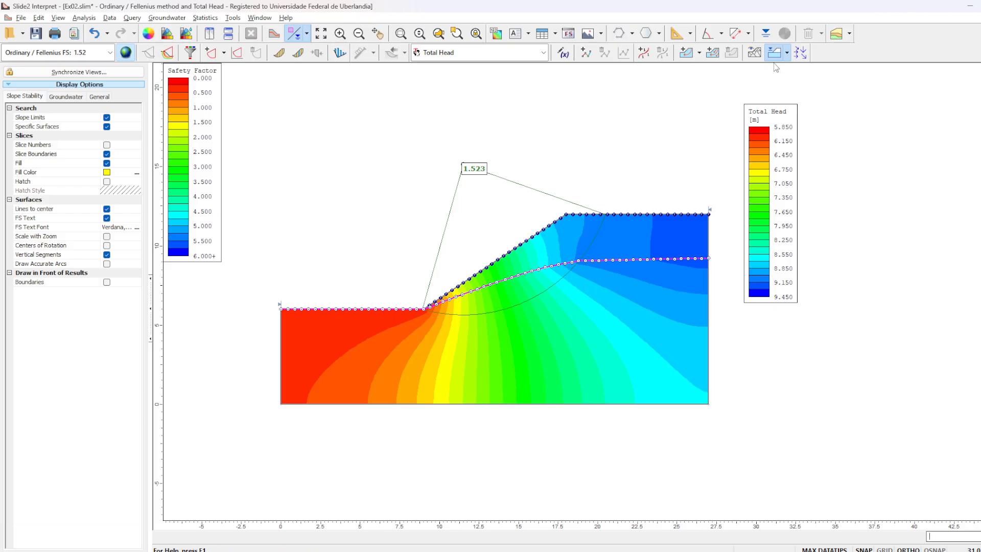
- Show the flow vectors over the total head contours and examine the flow directions around the slope's toe
{"action": "left_click", "coordinate": [800, 55]}
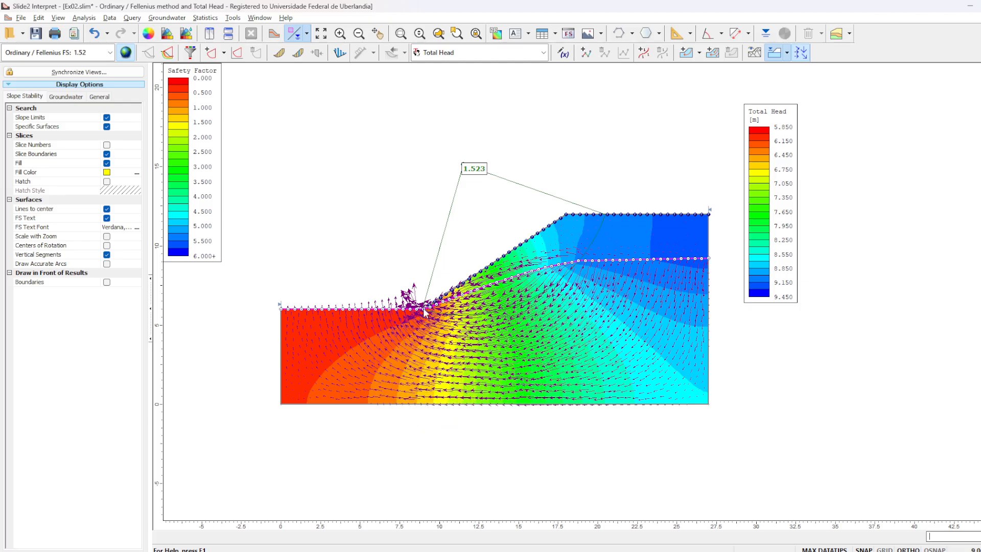
{"action": "mouse_move", "coordinate": [428, 314]}
{"action": "scroll", "coordinate": [429, 314], "scroll_direction": "up", "scroll_amount": 4}
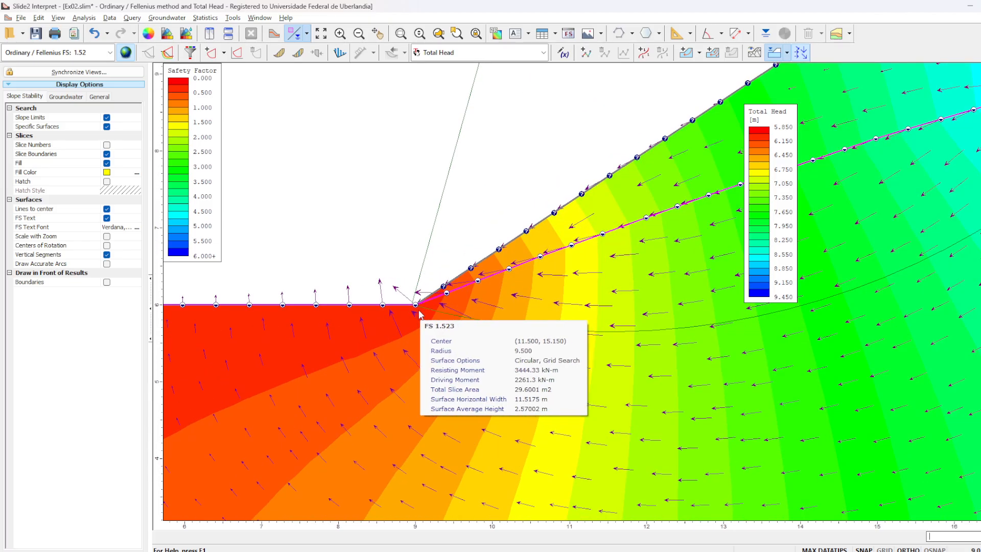
{"action": "scroll", "coordinate": [510, 346], "scroll_direction": "down", "scroll_amount": 6}
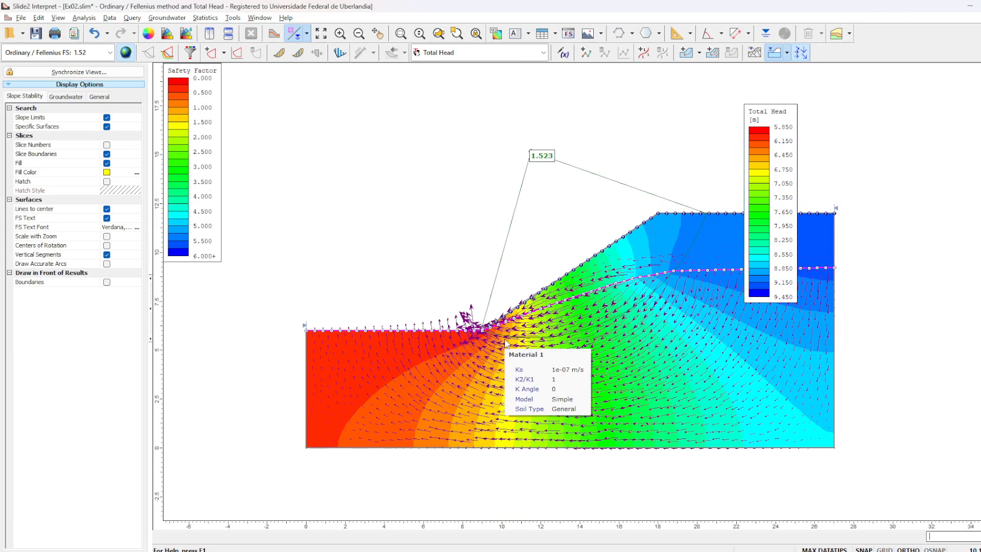
{"action": "scroll", "coordinate": [495, 337], "scroll_direction": "up", "scroll_amount": 2}
{"action": "scroll", "coordinate": [496, 338], "scroll_direction": "up", "scroll_amount": 5}
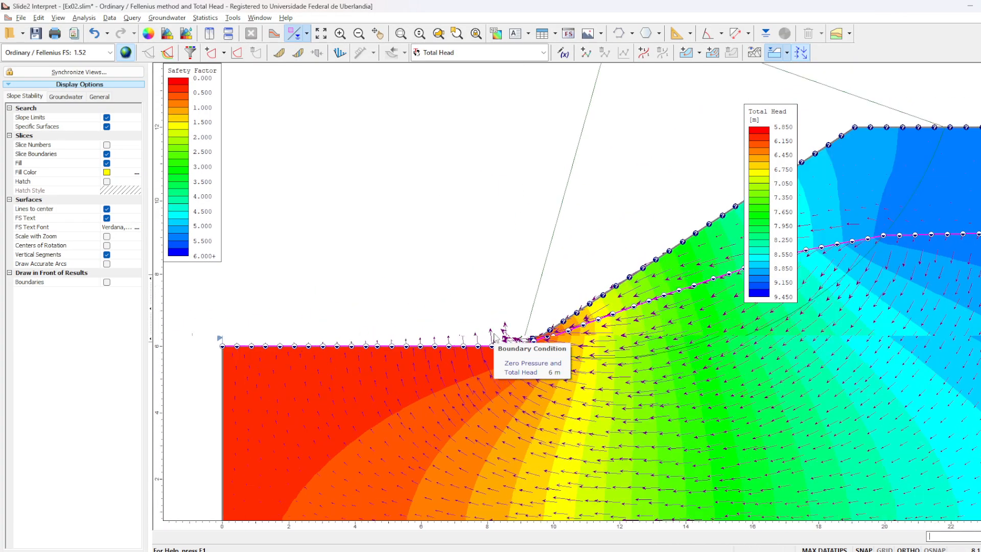
{"action": "scroll", "coordinate": [438, 345], "scroll_direction": "up", "scroll_amount": 4}
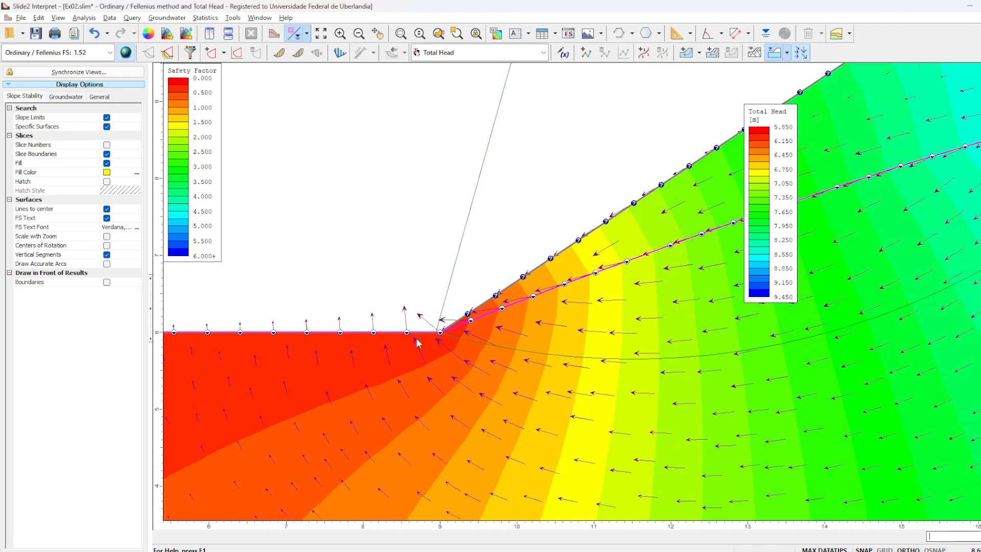
{"action": "scroll", "coordinate": [455, 332], "scroll_direction": "down", "scroll_amount": 10}
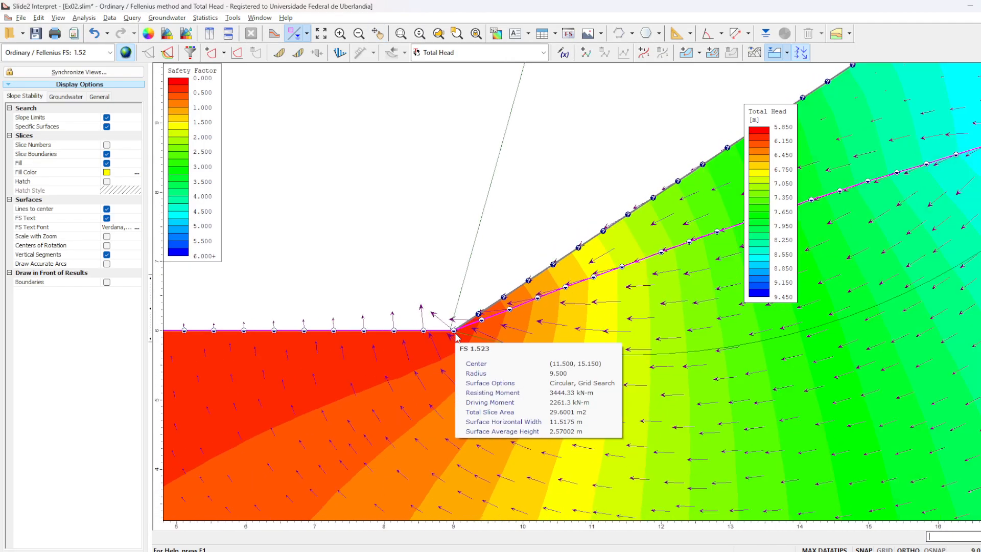
{"action": "scroll", "coordinate": [615, 327], "scroll_direction": "up", "scroll_amount": 1}
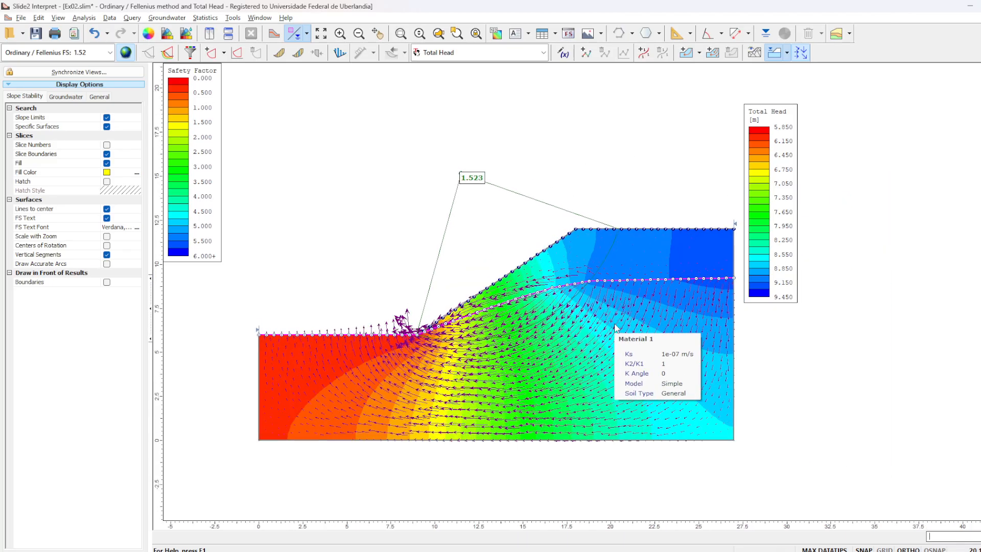
- Hide the flow vectors and view the flow-line start location options without adding any flow lines
{"action": "left_click", "coordinate": [800, 52]}
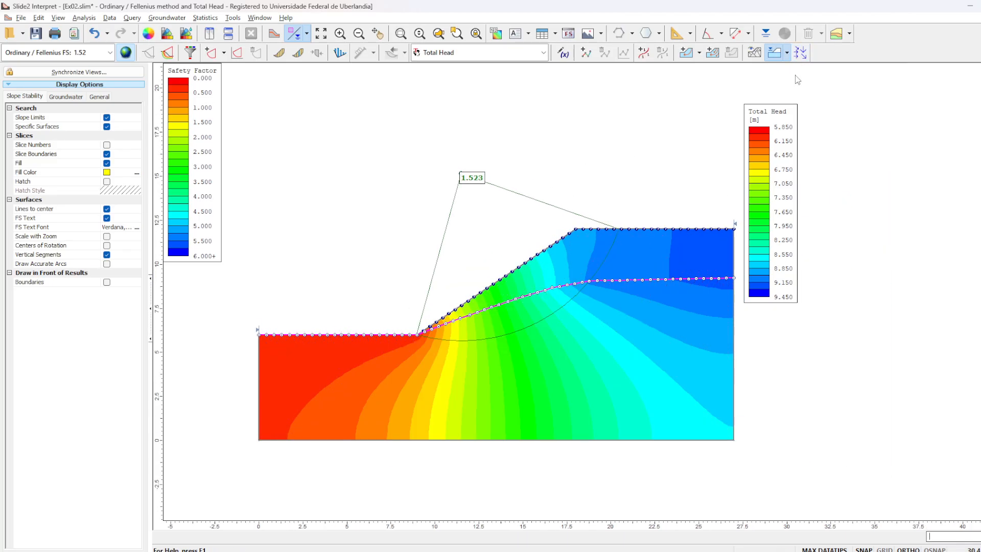
{"action": "left_click", "coordinate": [688, 52]}
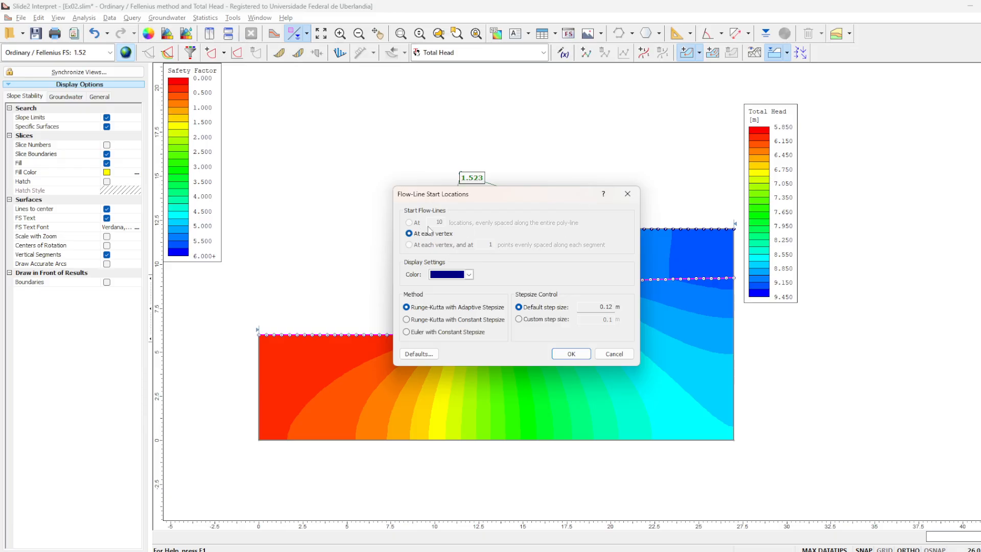
{"action": "left_click", "coordinate": [628, 193]}
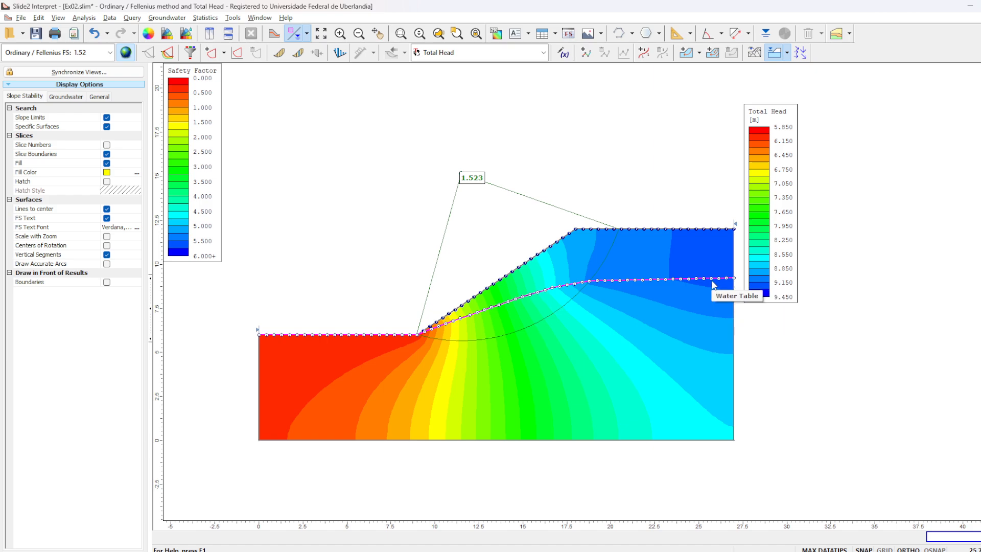
- Review the safety factors by method in Interpret and compare the Com NA and RS2 rows in the Excel table
{"action": "left_click", "coordinate": [100, 58]}
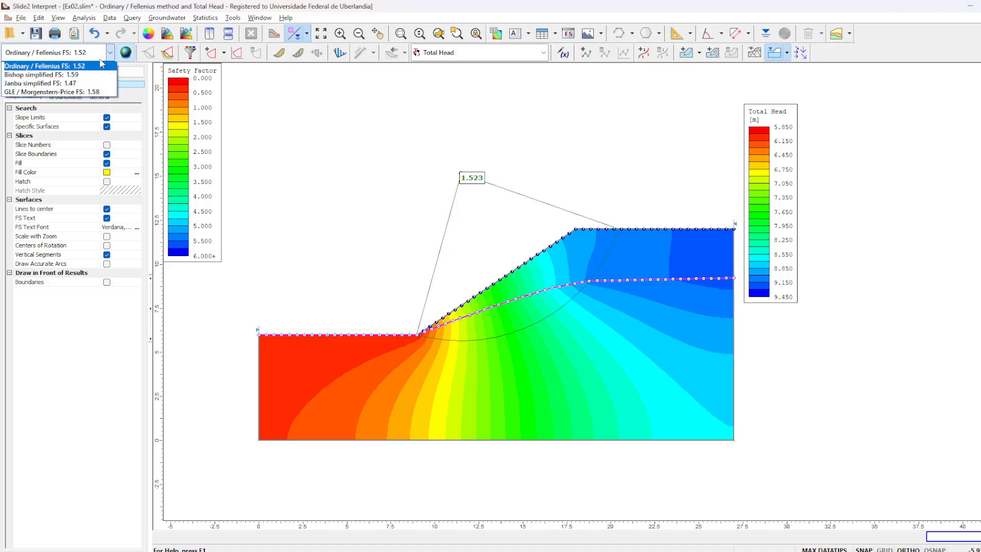
{"action": "left_click", "coordinate": [235, 94]}
{"action": "mouse_move", "coordinate": [721, 551]}
{"action": "left_click", "coordinate": [728, 533]}
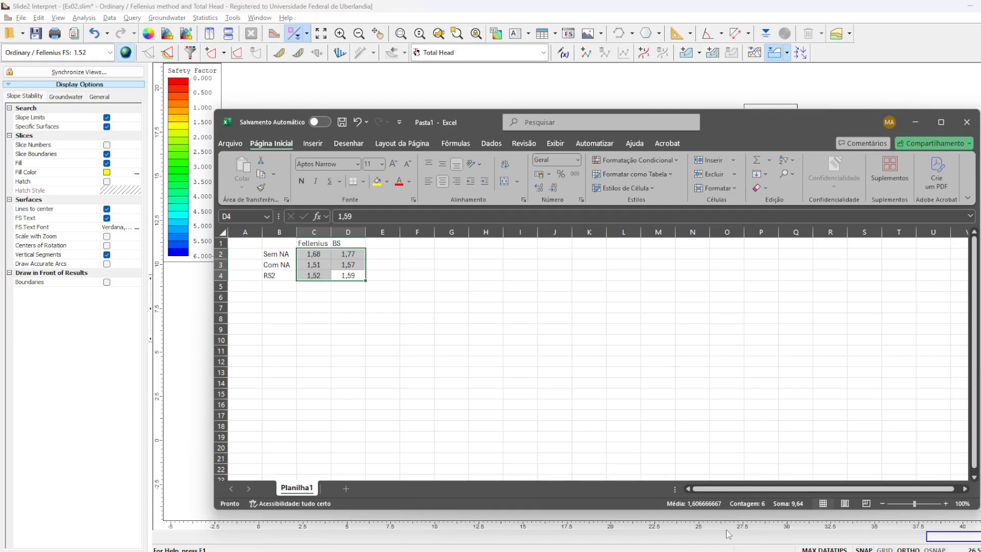
{"action": "left_click", "coordinate": [287, 265]}
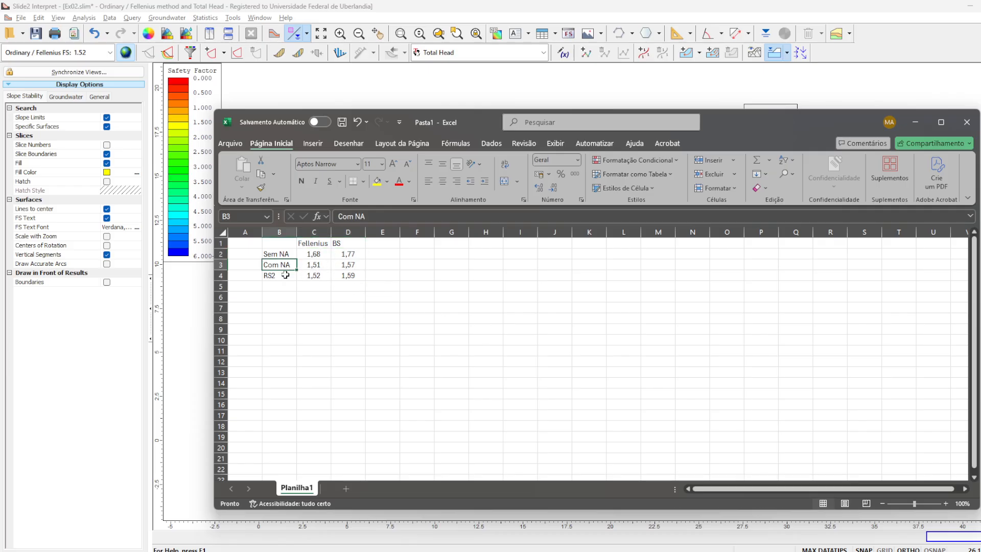
{"action": "left_click", "coordinate": [286, 275]}
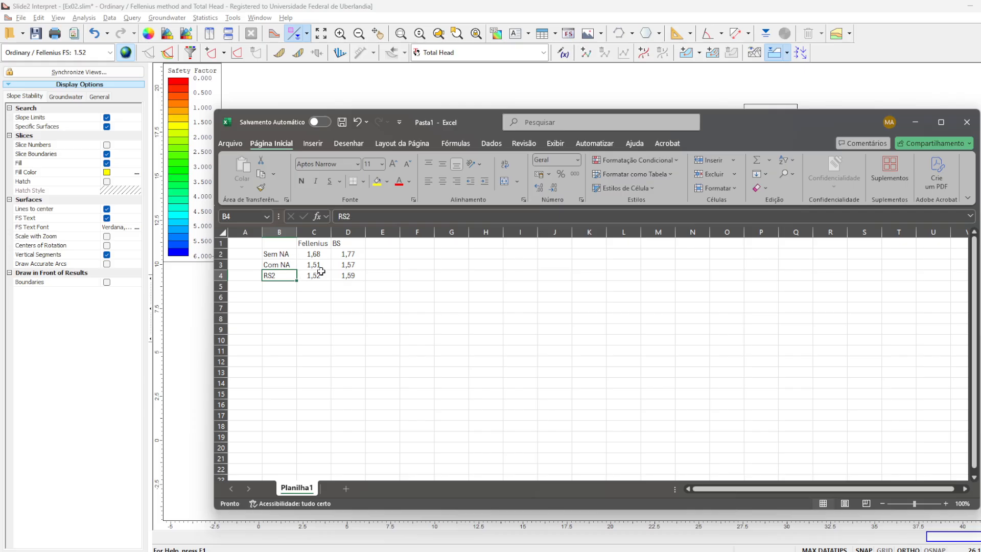
{"action": "left_click", "coordinate": [315, 266]}
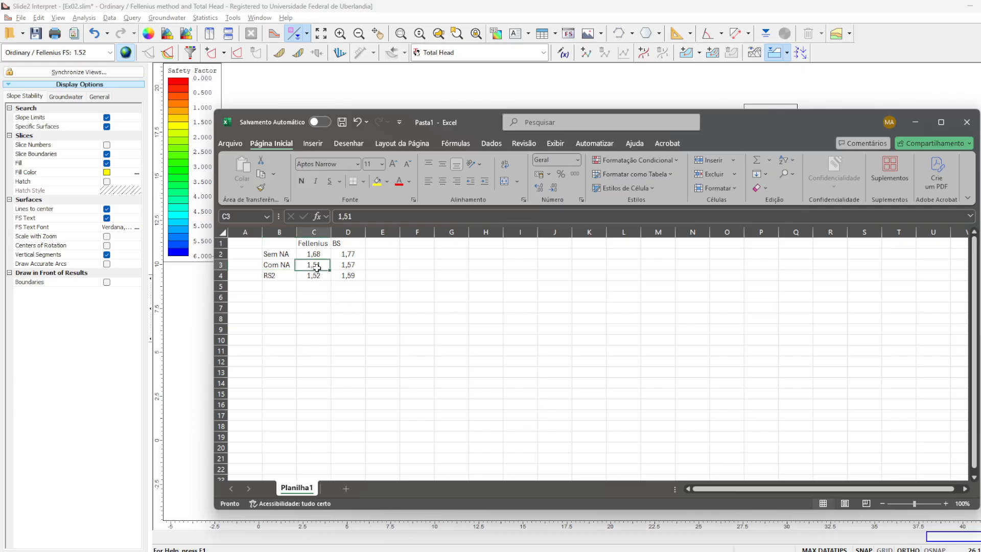
- Close Slide2 Interpret without saving changes to Ex02.slim and minimize Excel to return to the Slide2 model
{"action": "left_click", "coordinate": [835, 91]}
{"action": "key", "text": "alt+F4"}
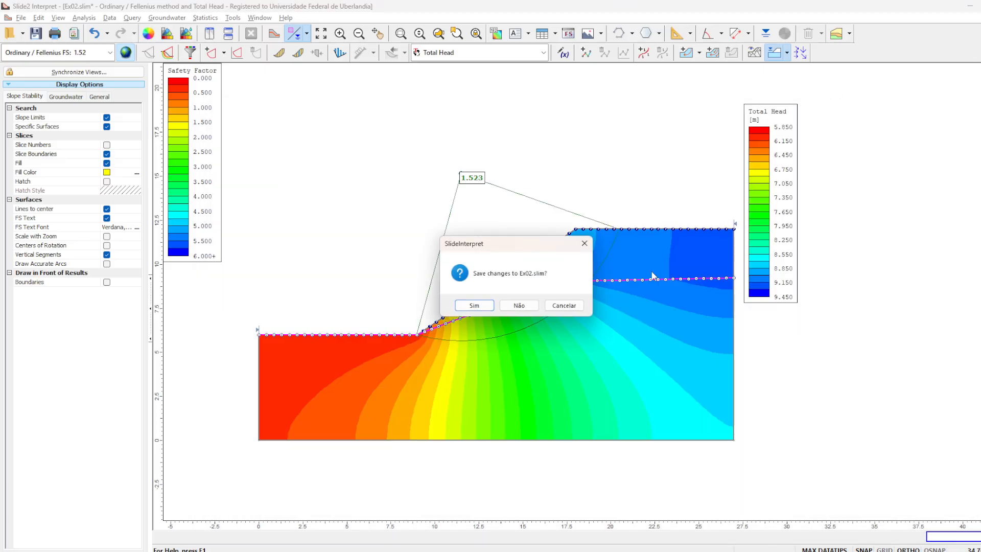
{"action": "left_click", "coordinate": [519, 306]}
{"action": "left_click", "coordinate": [916, 123]}
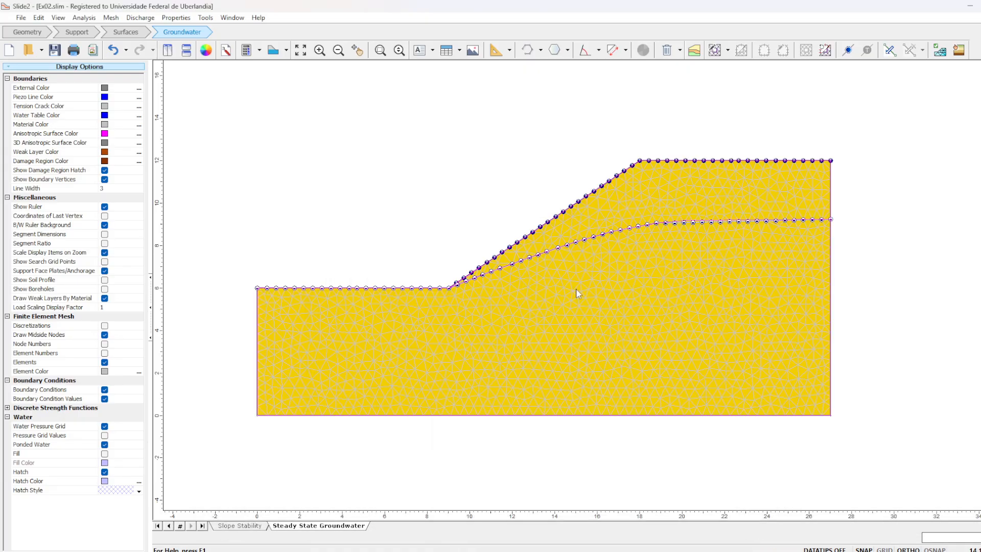
- Switch to the GEOTEC_II-Taludes-Pratica_03.pptx presentation in PowerPoint and go to the Exercício 4 slide
{"action": "left_click", "coordinate": [637, 551]}
{"action": "scroll", "coordinate": [647, 326], "scroll_direction": "down", "scroll_amount": 1}
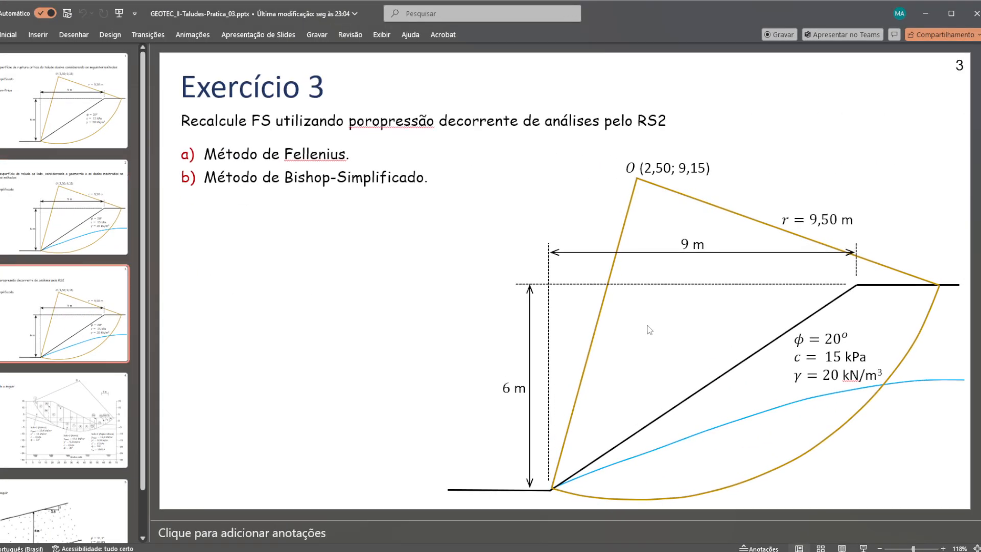
{"action": "scroll", "coordinate": [649, 330], "scroll_direction": "down", "scroll_amount": 1}
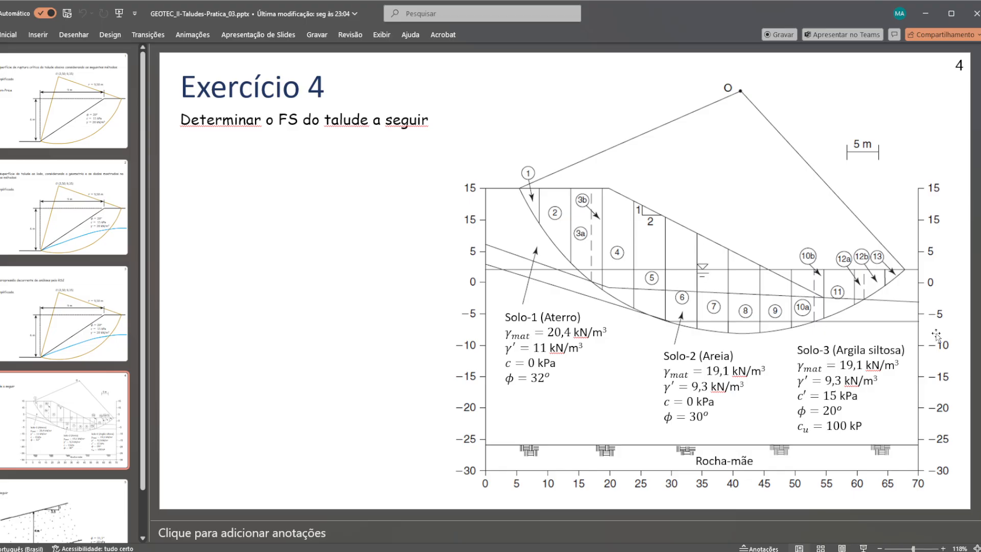
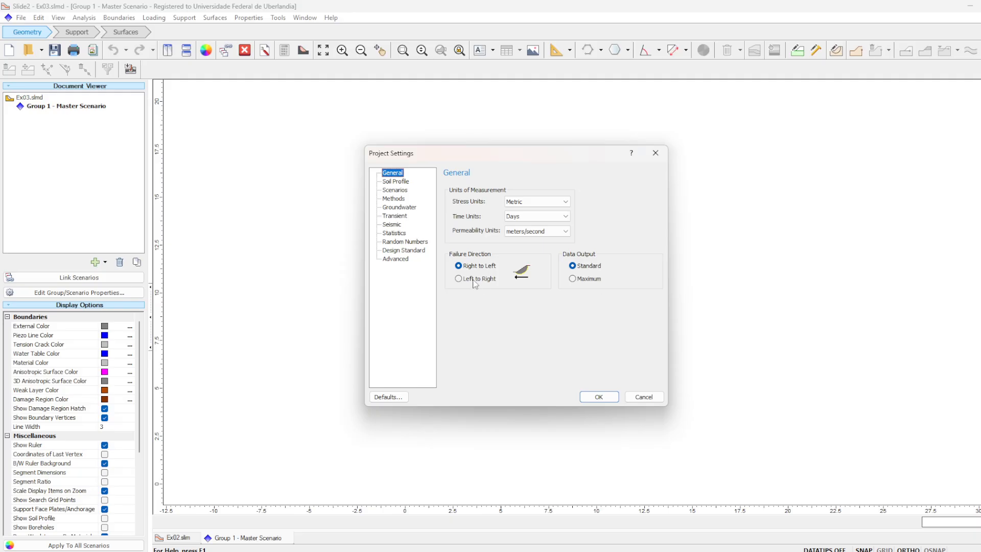
- Set the project's failure direction to Left to Right and enable the GLE/Morgenstern-Price analysis method
{"action": "left_click", "coordinate": [460, 279]}
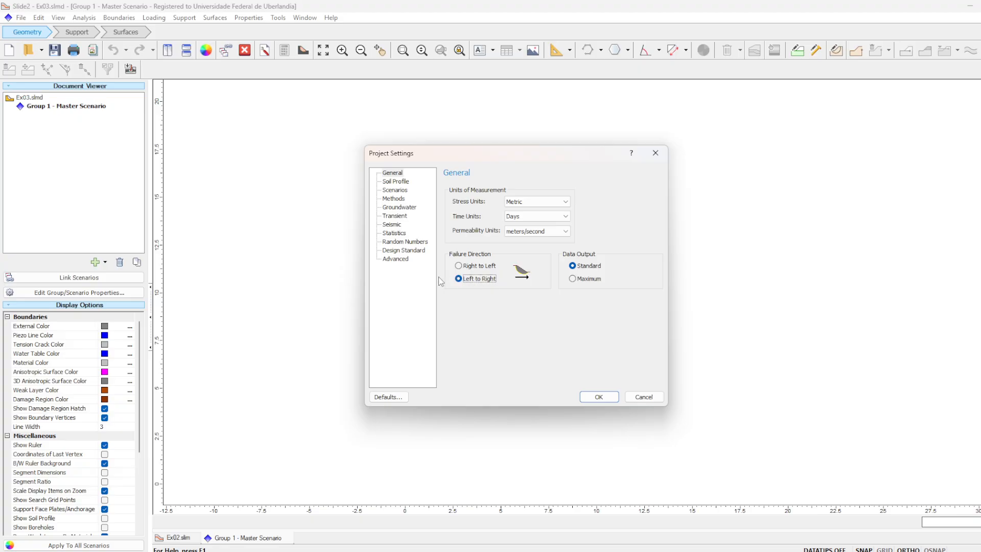
{"action": "left_click", "coordinate": [404, 207]}
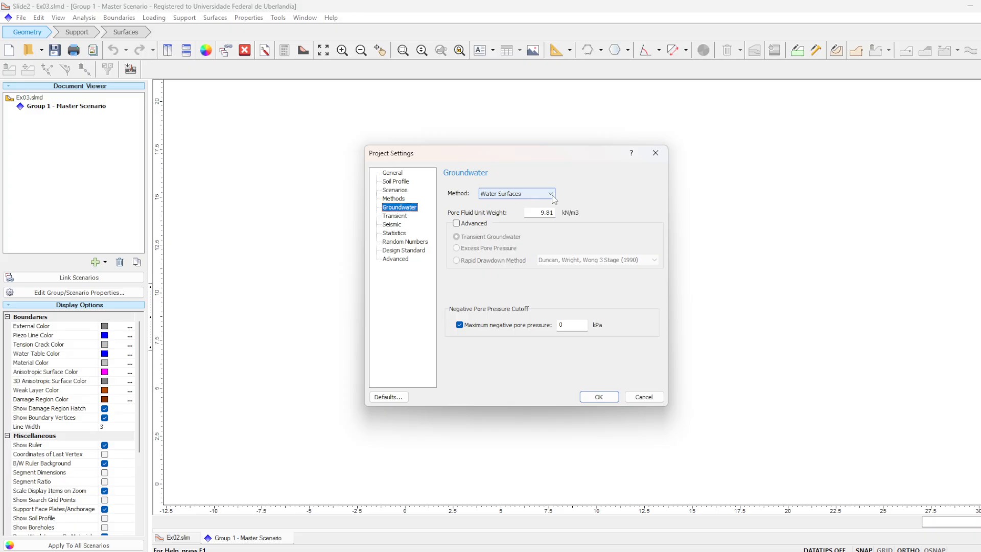
{"action": "left_click", "coordinate": [394, 199]}
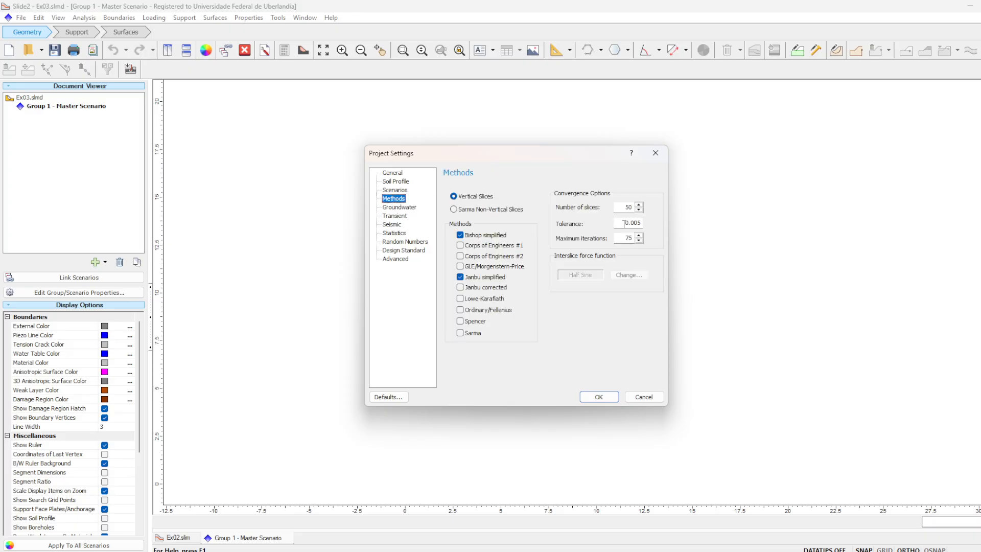
{"action": "left_click", "coordinate": [478, 266]}
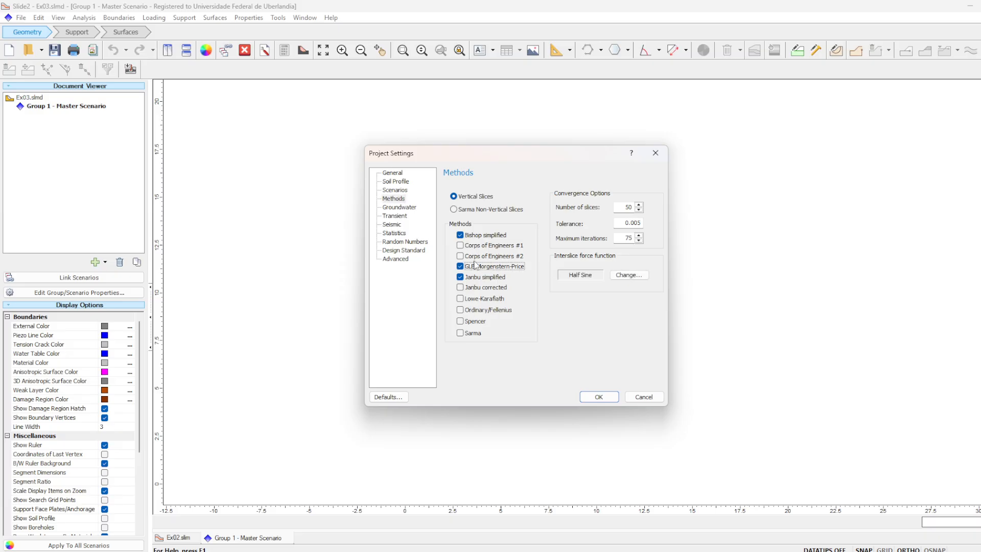
- Review the general, soil profile, scenario and convergence settings, and enable the Ordinary/Fellenius analysis method
{"action": "left_click", "coordinate": [396, 181]}
{"action": "left_click", "coordinate": [392, 173]}
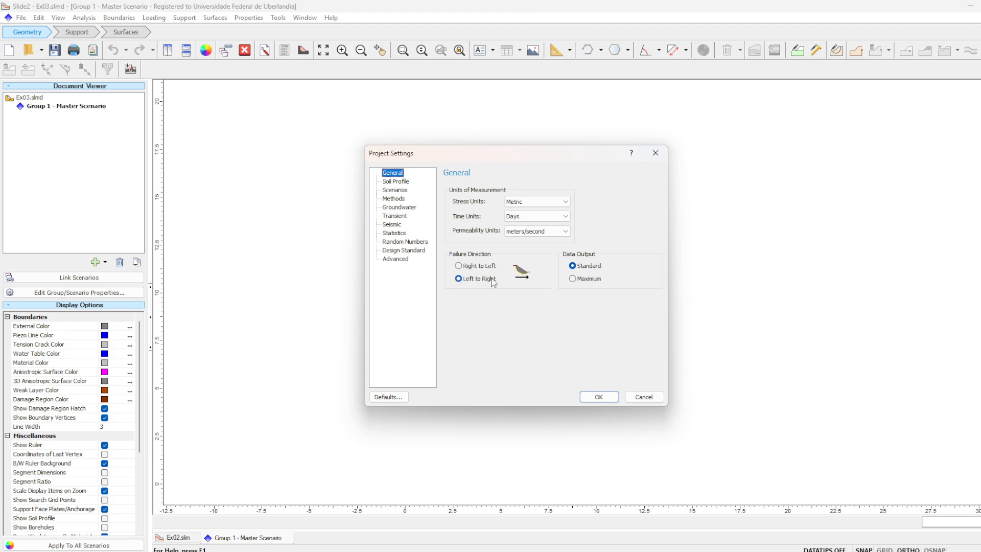
{"action": "left_click", "coordinate": [396, 182]}
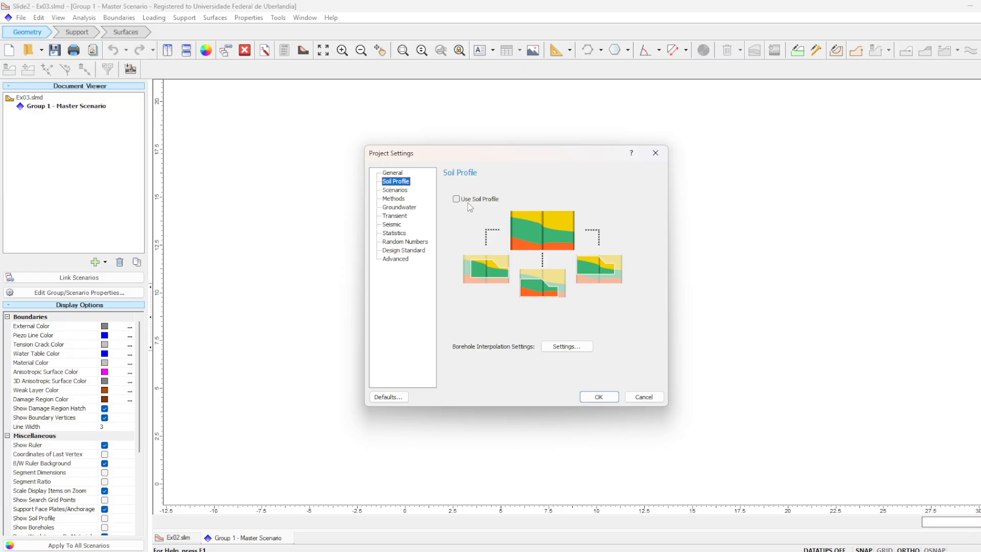
{"action": "left_click", "coordinate": [404, 192]}
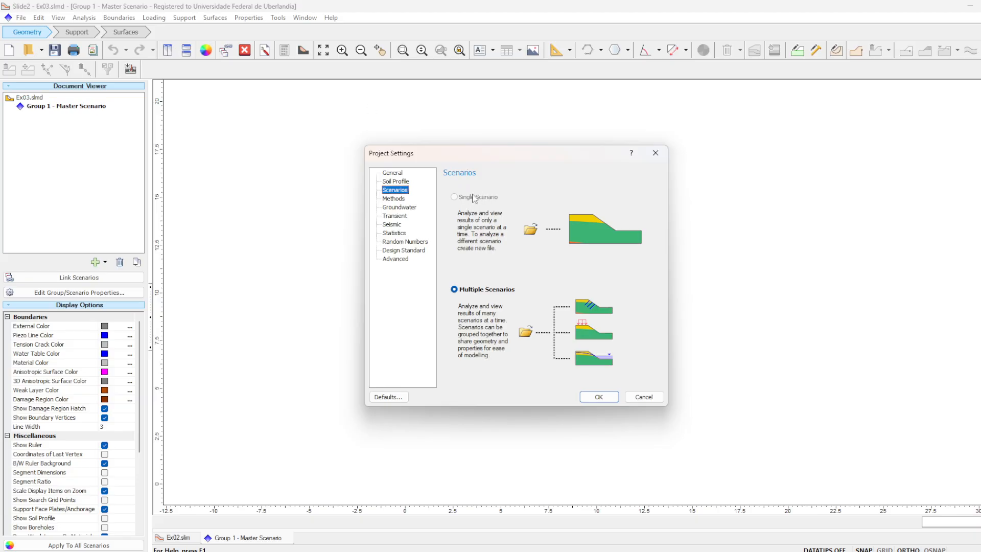
{"action": "left_click", "coordinate": [394, 200]}
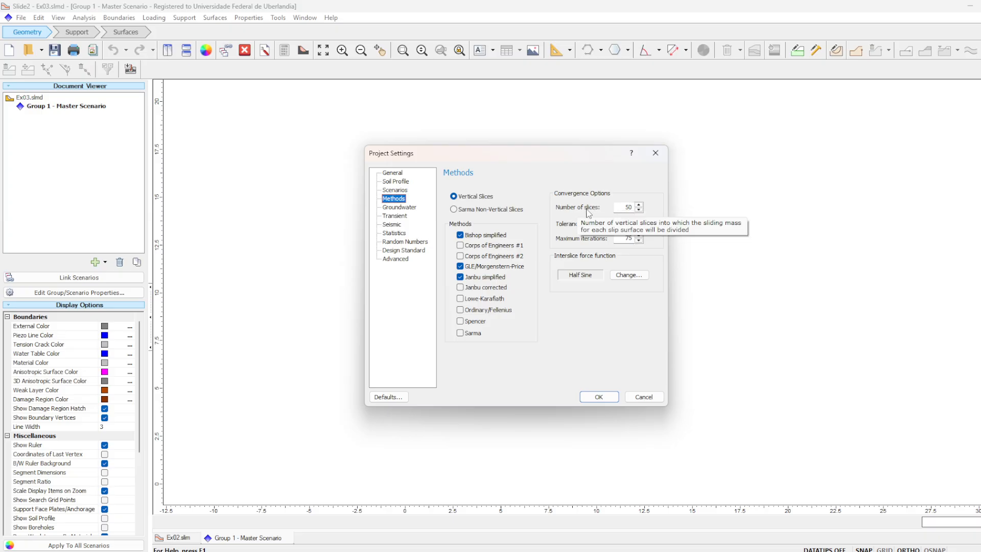
{"action": "left_click", "coordinate": [624, 239]}
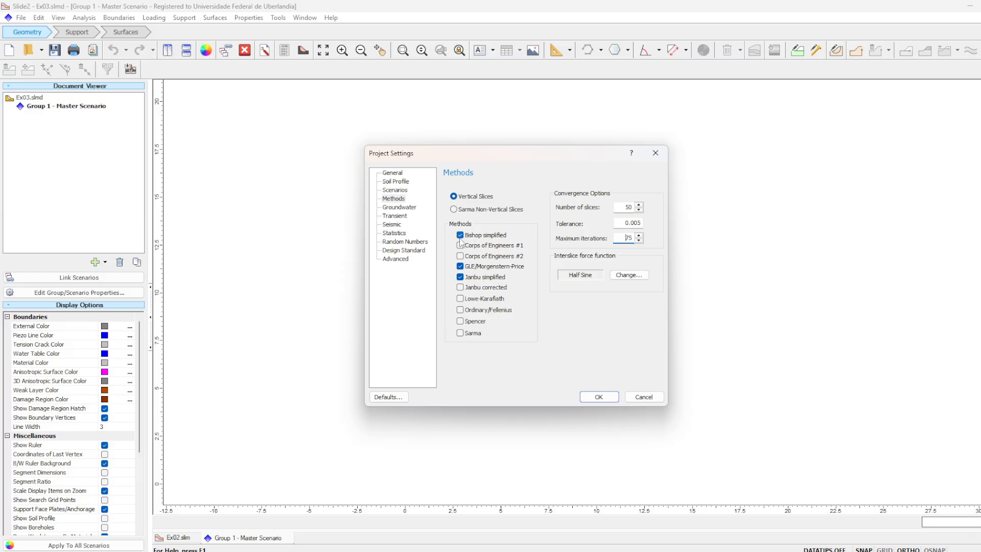
{"action": "left_click", "coordinate": [503, 310]}
- Keep Water Surfaces as the groundwater method, apply the project settings and save the Ex03 model
{"action": "left_click", "coordinate": [400, 207]}
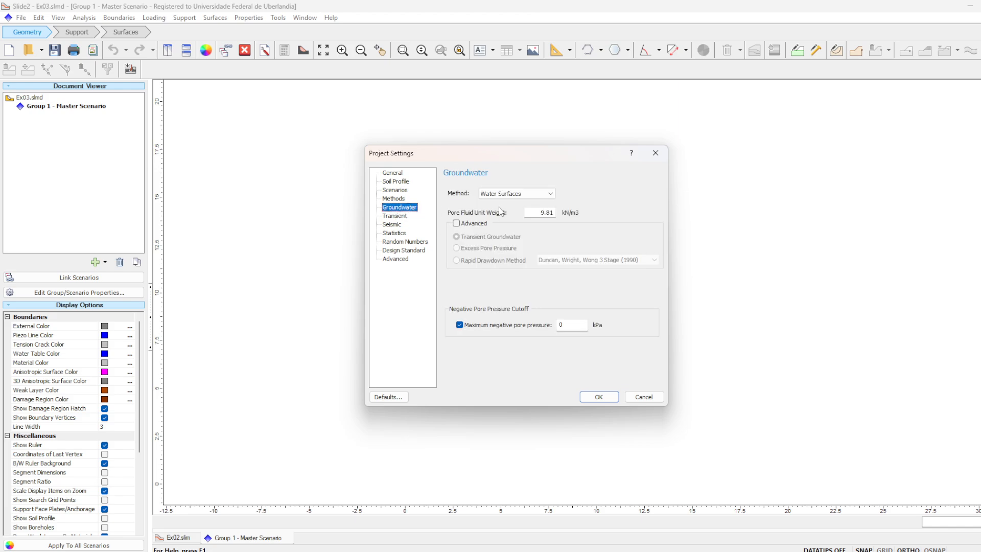
{"action": "left_click", "coordinate": [537, 196]}
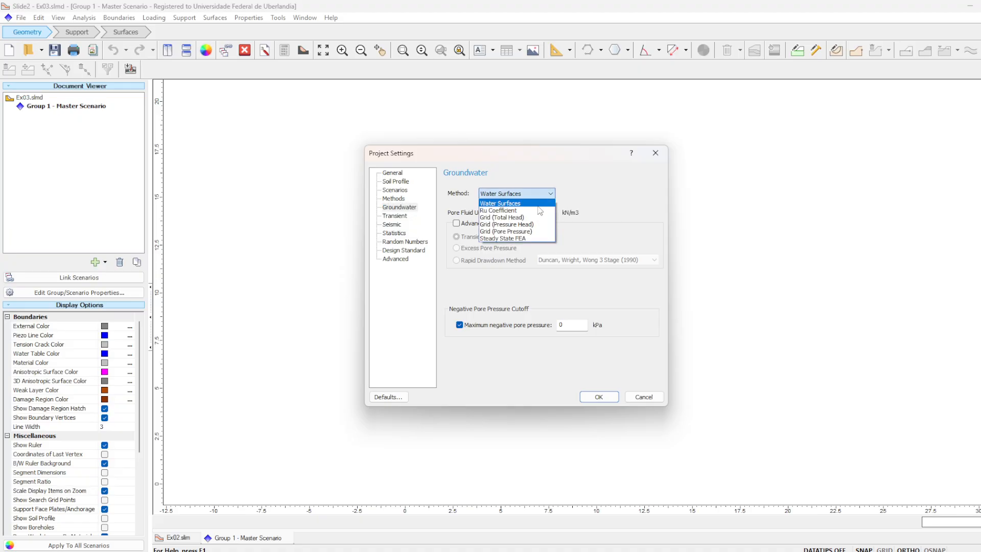
{"action": "left_click", "coordinate": [539, 206]}
{"action": "left_click", "coordinate": [540, 212]}
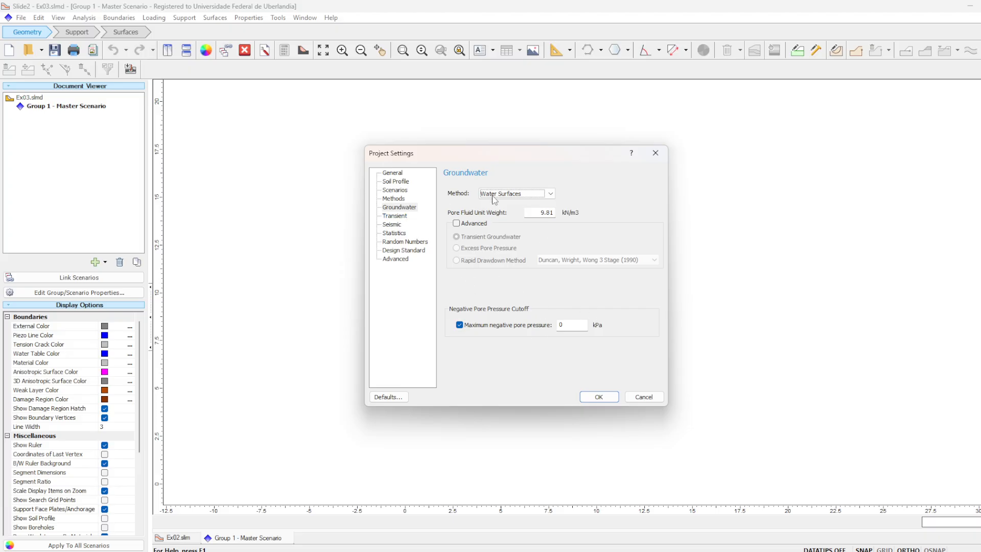
{"action": "left_click_drag", "start_coordinate": [547, 156], "coordinate": [497, 169]}
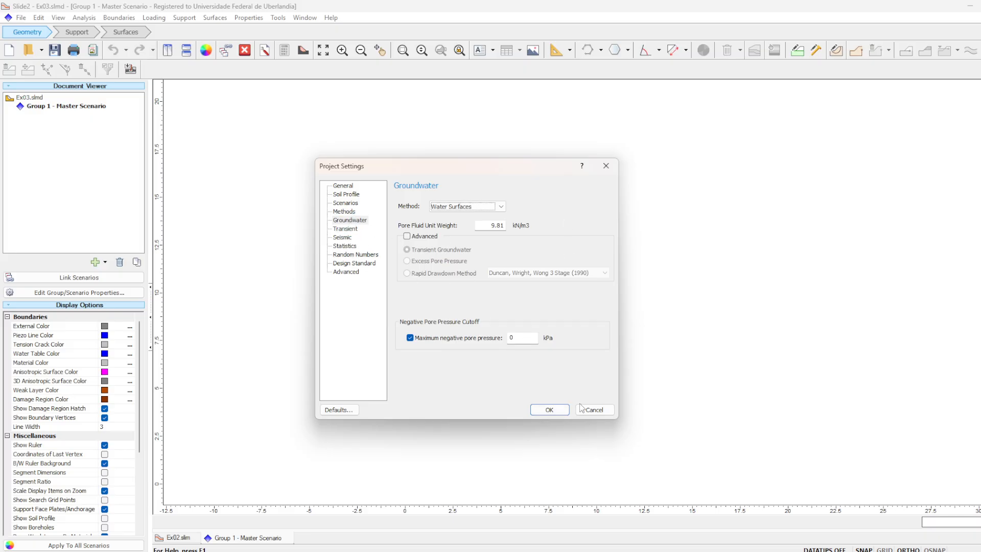
{"action": "left_click", "coordinate": [554, 414]}
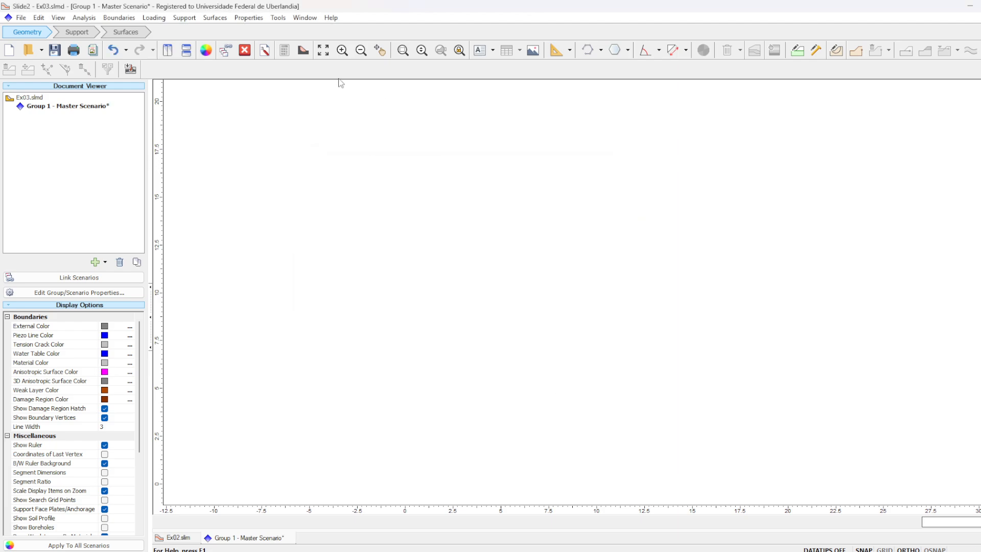
{"action": "left_click", "coordinate": [55, 49]}
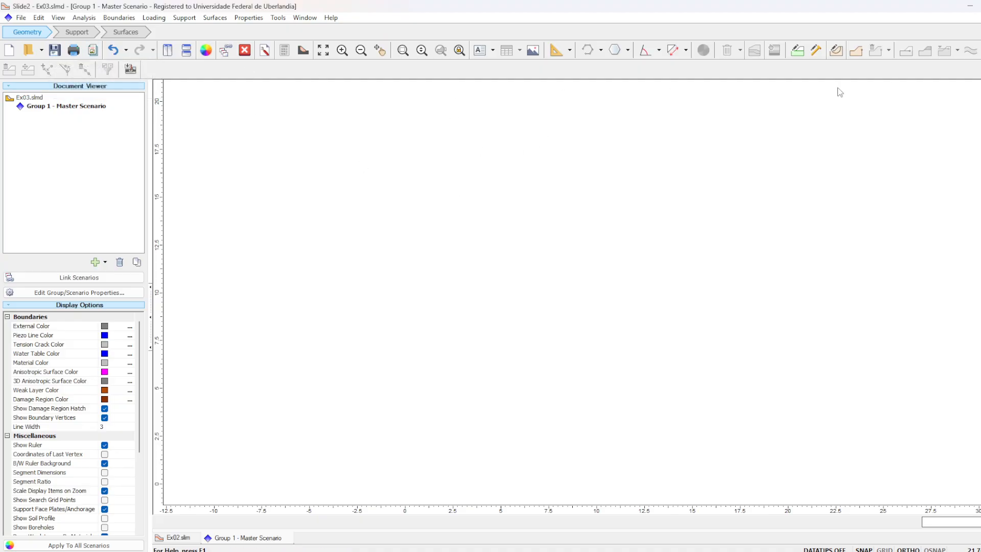
- Restore the Slide2 window and resize it to span the full width and height of the screen
{"action": "left_click_drag", "start_coordinate": [890, 5], "coordinate": [663, 18]}
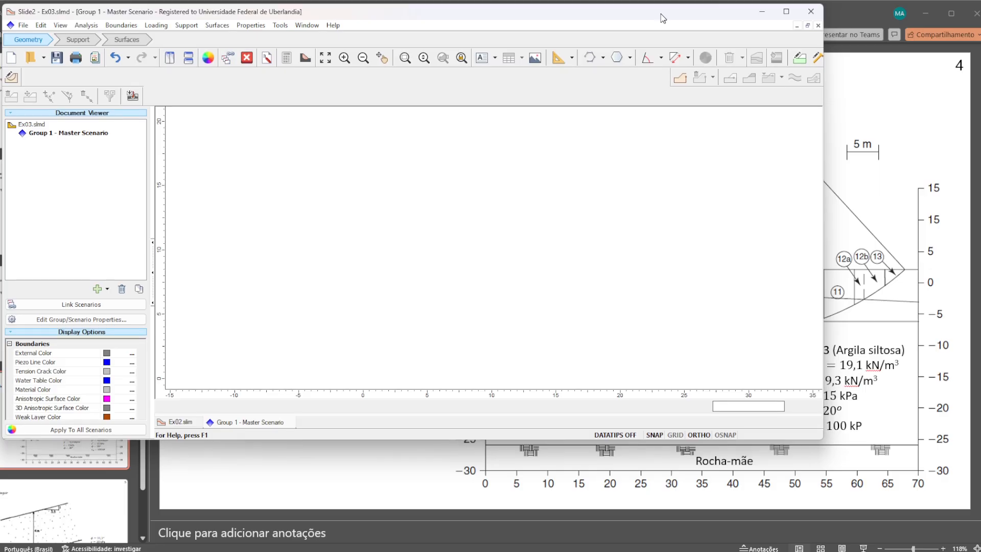
{"action": "left_click_drag", "start_coordinate": [823, 48], "coordinate": [980, 49]}
{"action": "left_click_drag", "start_coordinate": [813, 441], "coordinate": [831, 551]}
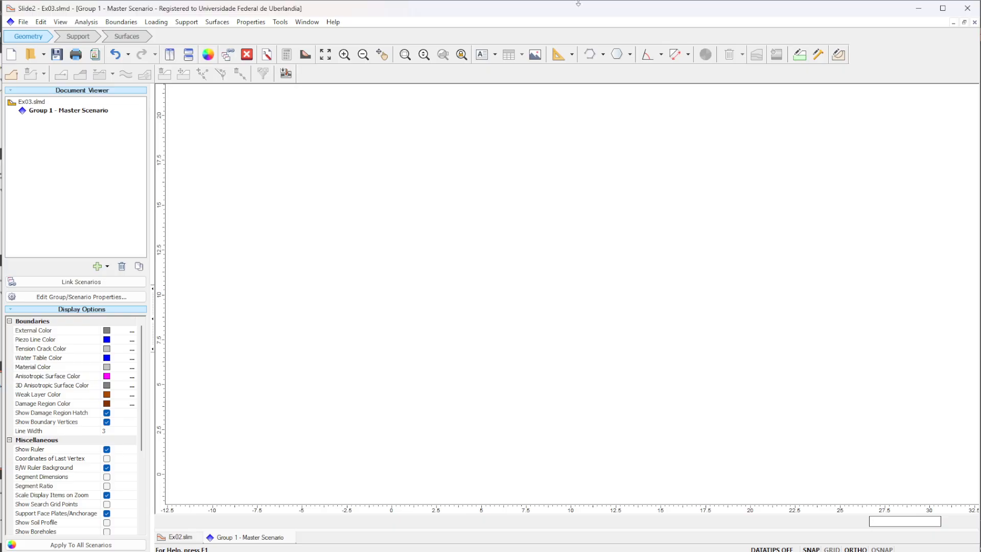
- Check the Exercício 4 slope geometry on the PowerPoint slide and return to the Slide2 model without drawing a boundary
{"action": "left_click", "coordinate": [12, 75]}
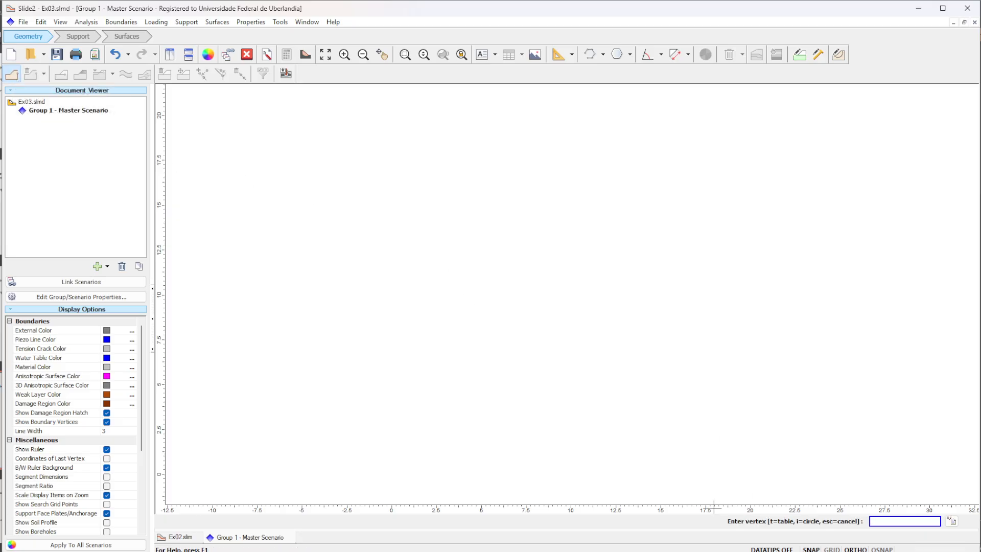
{"action": "left_click", "coordinate": [659, 532]}
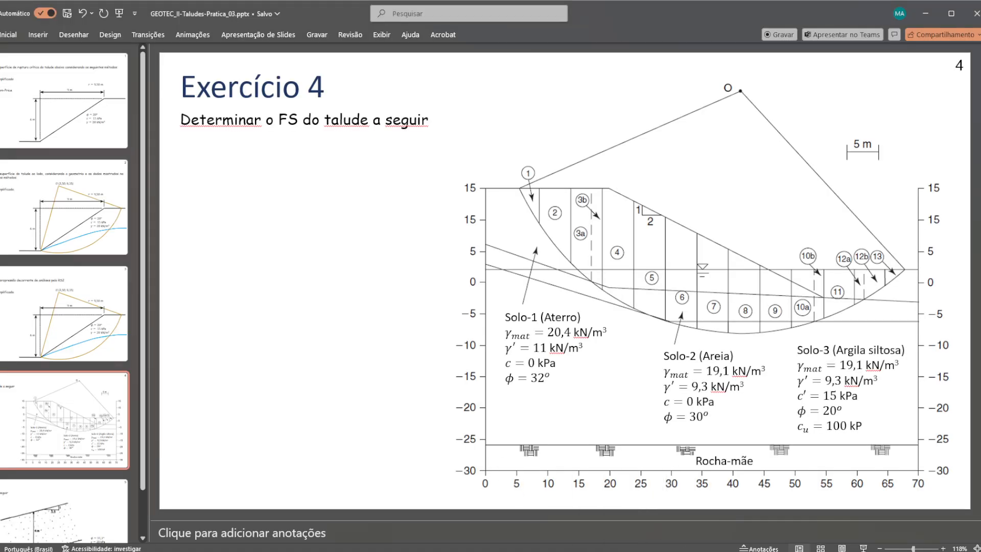
{"action": "mouse_move", "coordinate": [684, 551]}
{"action": "left_click", "coordinate": [684, 511]}
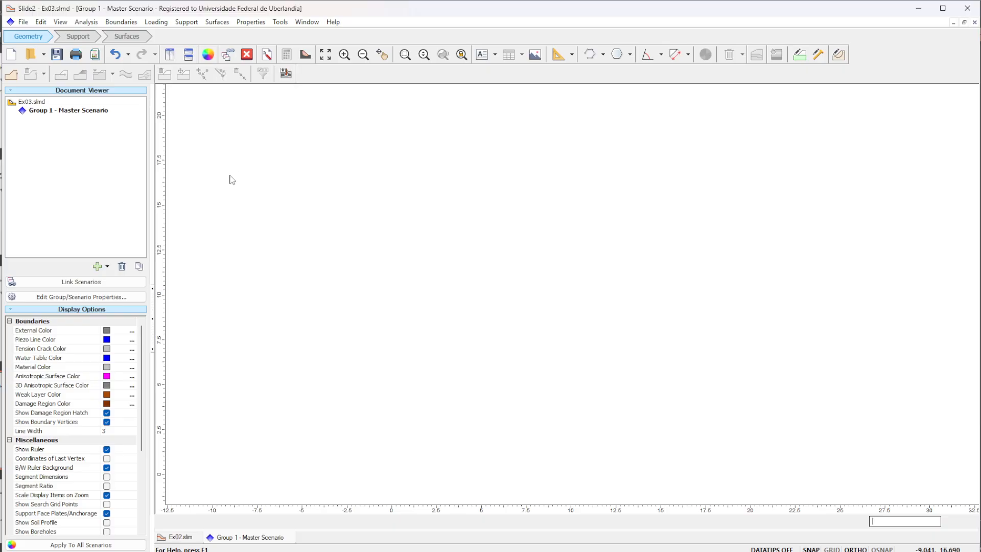
- Import EX03-Estabilidade_de_taludes.dxf with its layer assigned to the Polyline tool and geometry cleanup enabled
{"action": "left_click", "coordinate": [23, 23]}
{"action": "mouse_move", "coordinate": [252, 140]}
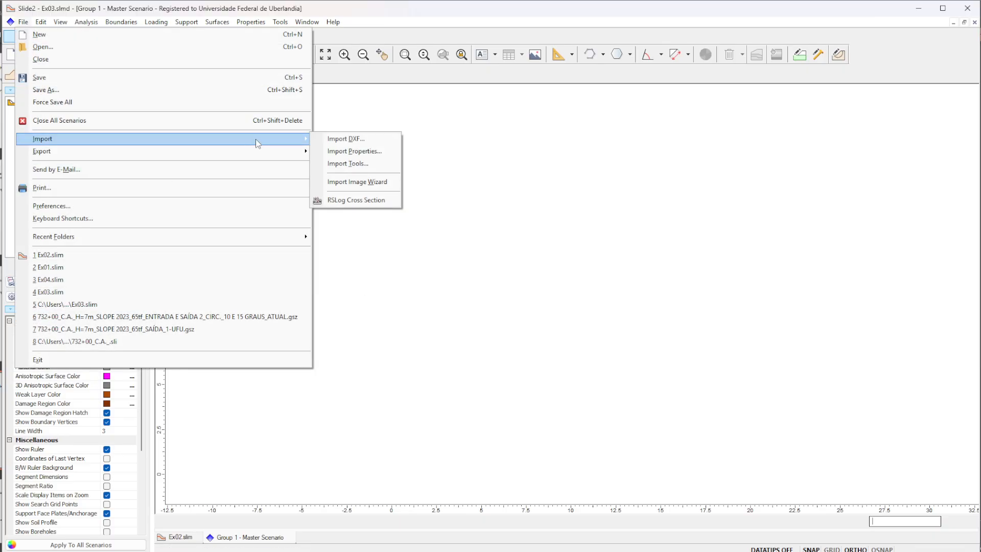
{"action": "left_click", "coordinate": [346, 139]}
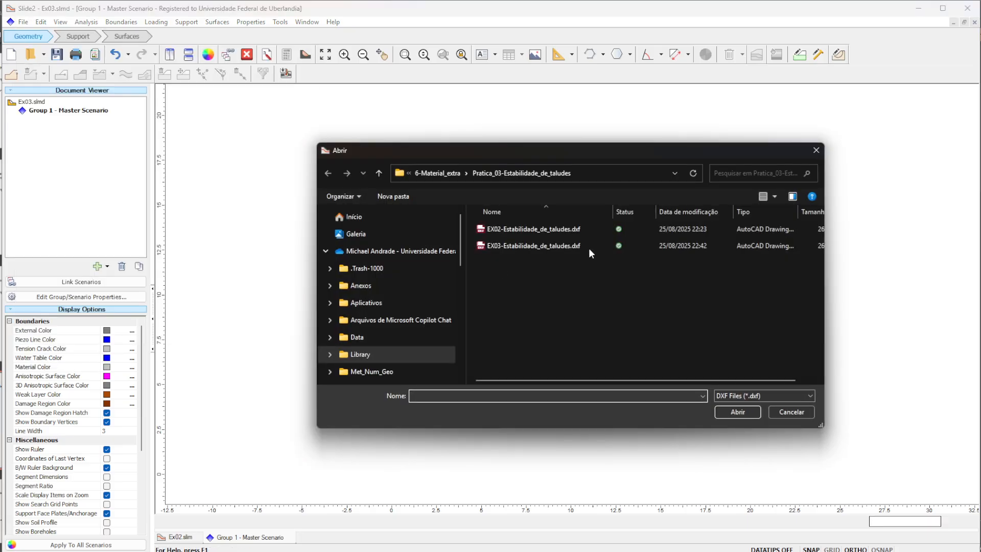
{"action": "left_click", "coordinate": [526, 246]}
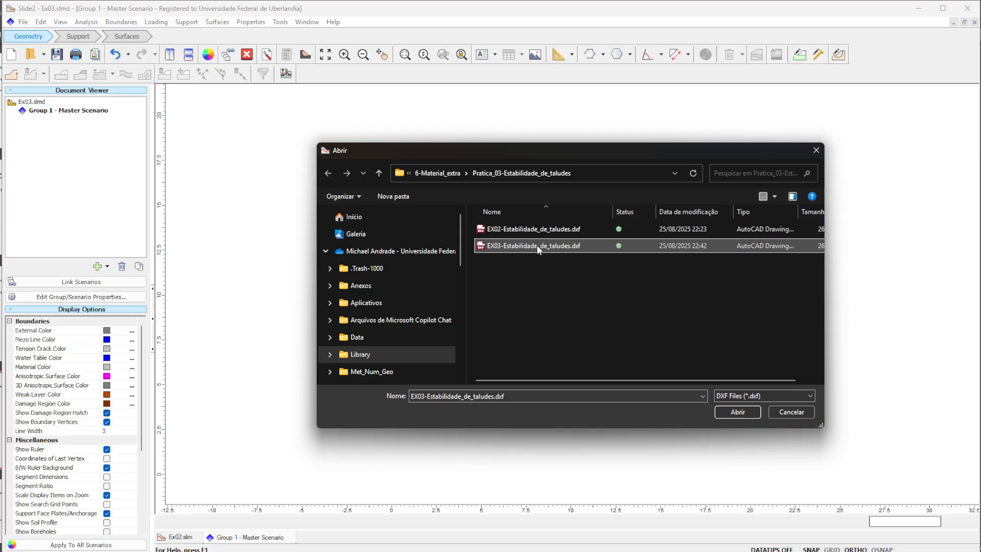
{"action": "left_click", "coordinate": [732, 412]}
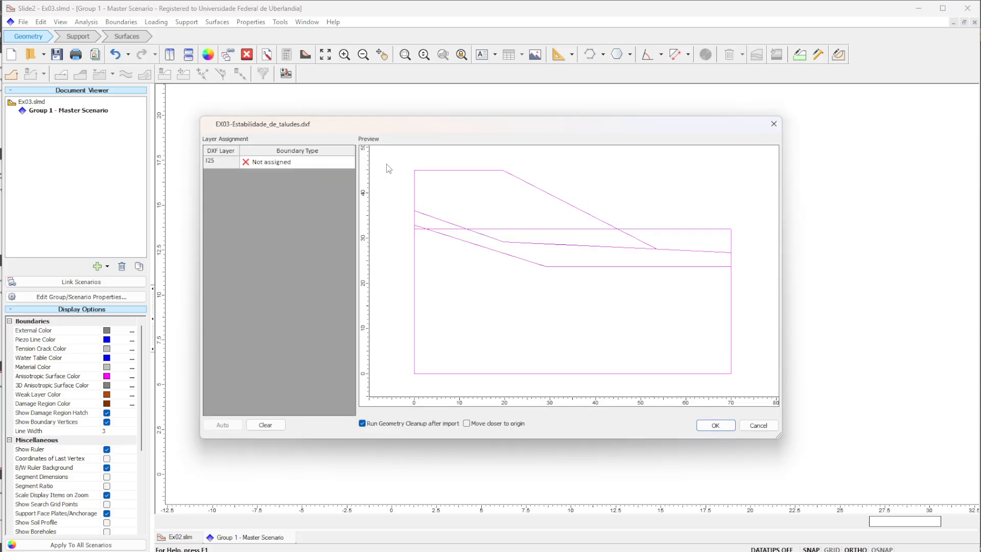
{"action": "left_click", "coordinate": [325, 162]}
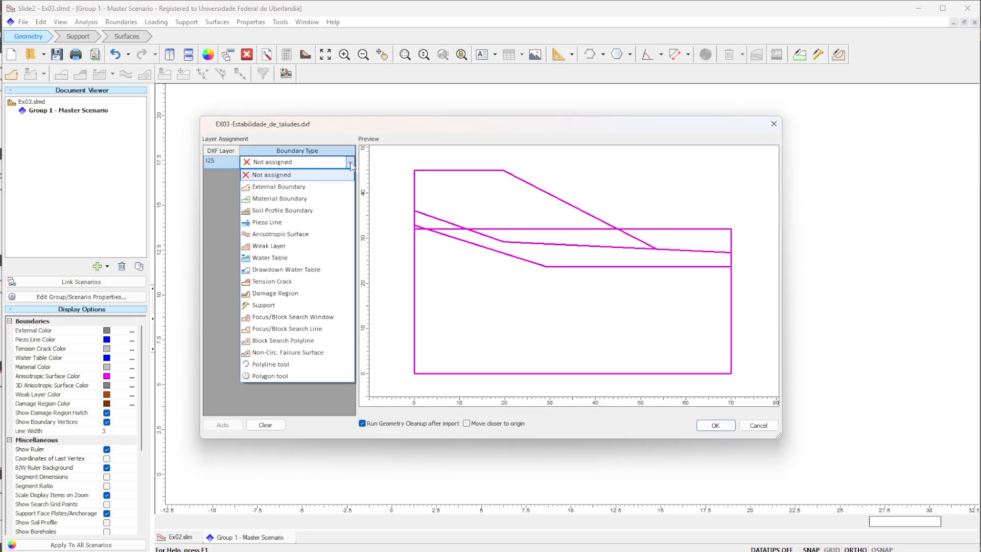
{"action": "left_click", "coordinate": [299, 364]}
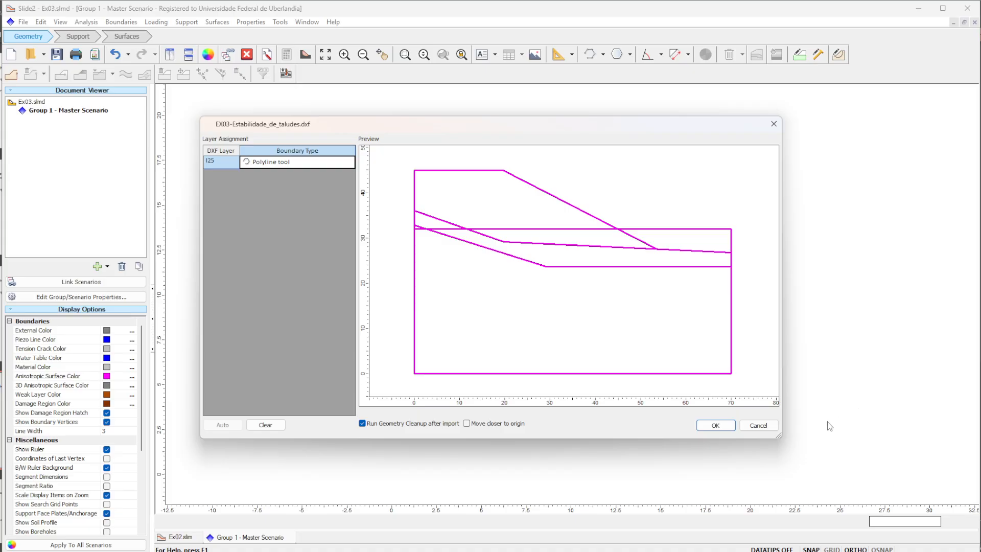
{"action": "left_click", "coordinate": [713, 425]}
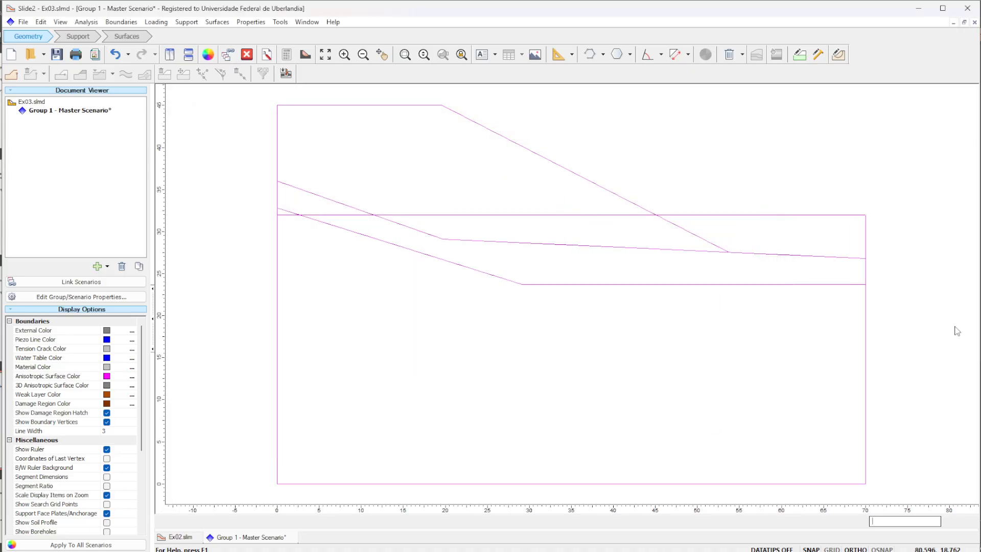
- Draw a trial triangular external boundary through (0, 0), about (69, 0) and about (62.5, 7.5), undoing the extra vertices
{"action": "left_click", "coordinate": [11, 75]}
{"action": "left_click", "coordinate": [277, 483]}
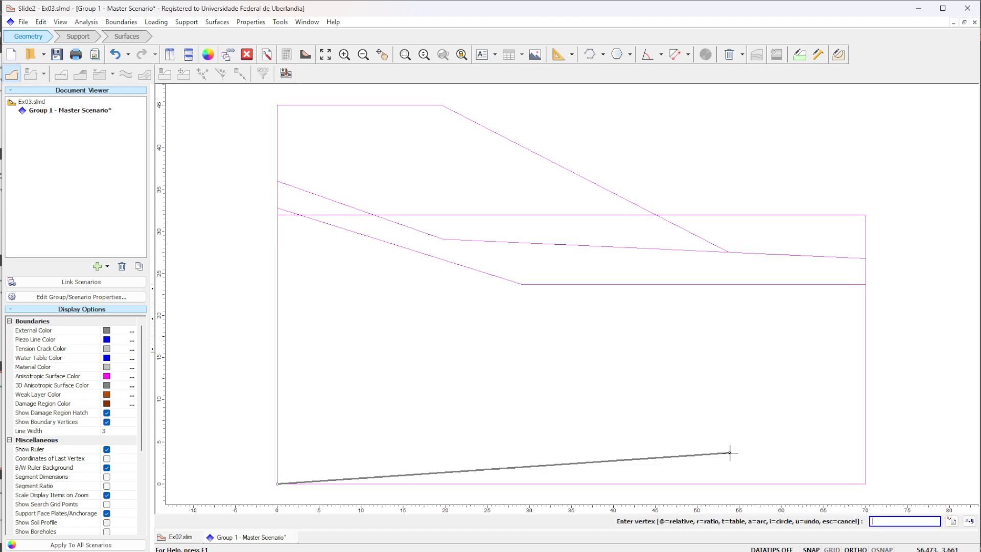
{"action": "left_click", "coordinate": [858, 484]}
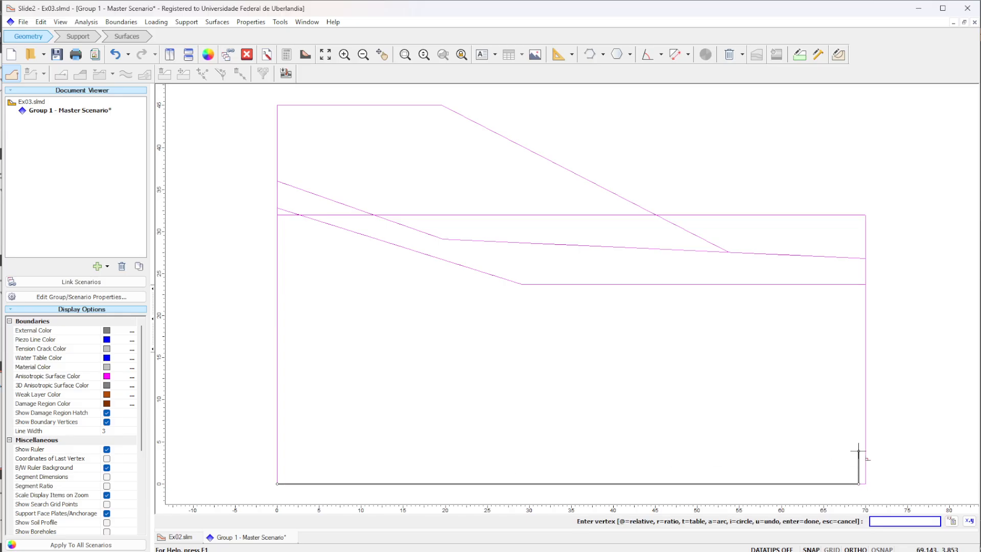
{"action": "left_click", "coordinate": [801, 421]}
{"action": "left_click", "coordinate": [687, 313]}
{"action": "left_click", "coordinate": [718, 152]}
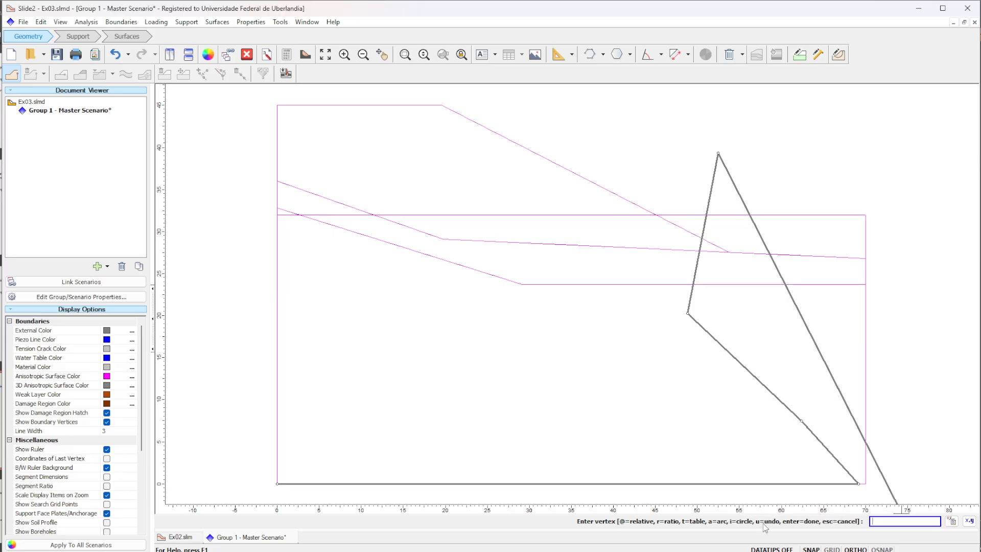
{"action": "key", "text": "Return"}
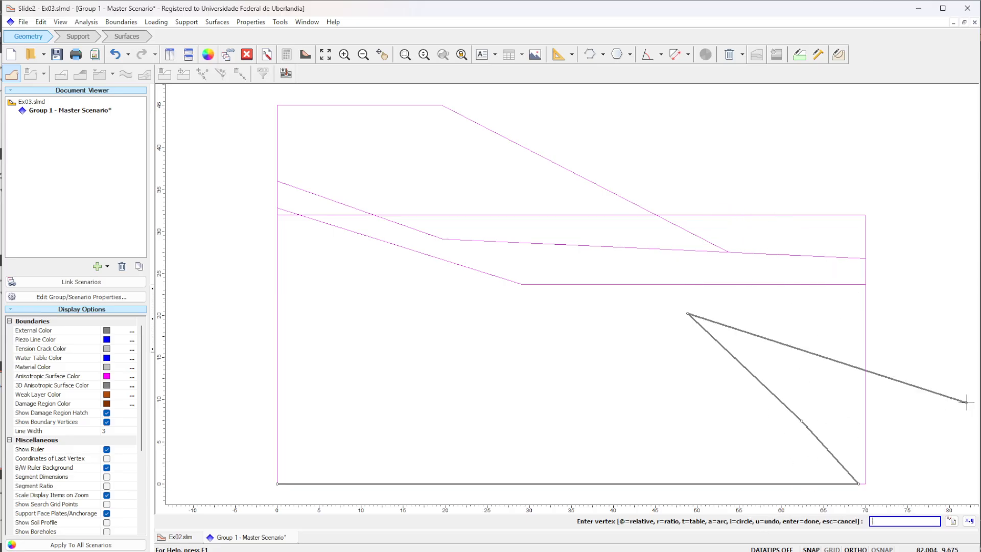
{"action": "key", "text": "Return"}
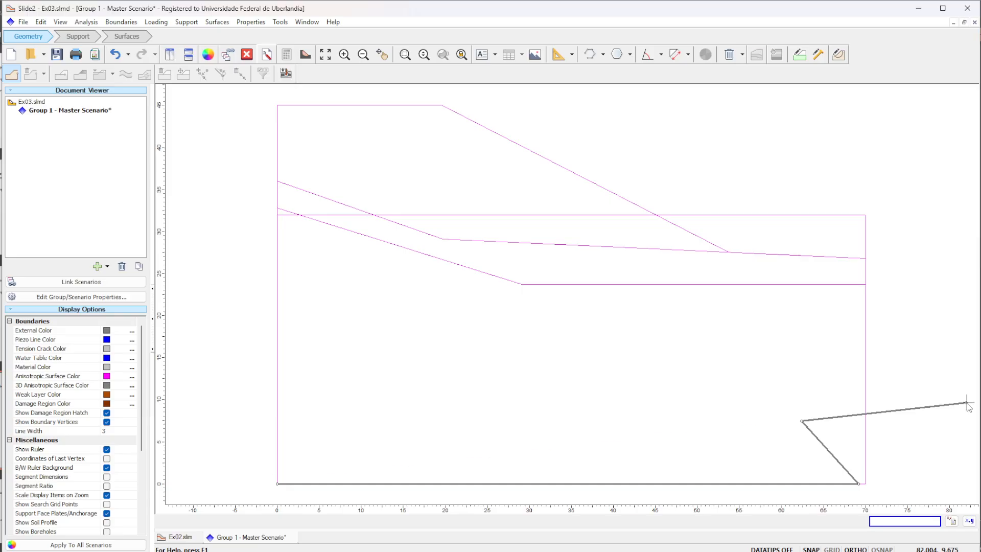
{"action": "key", "text": "Return"}
- Remove the trial triangular external boundary, keeping only the imported DXF polylines in the model
{"action": "left_click_drag", "start_coordinate": [912, 468], "coordinate": [904, 441]}
{"action": "left_click", "coordinate": [729, 53]}
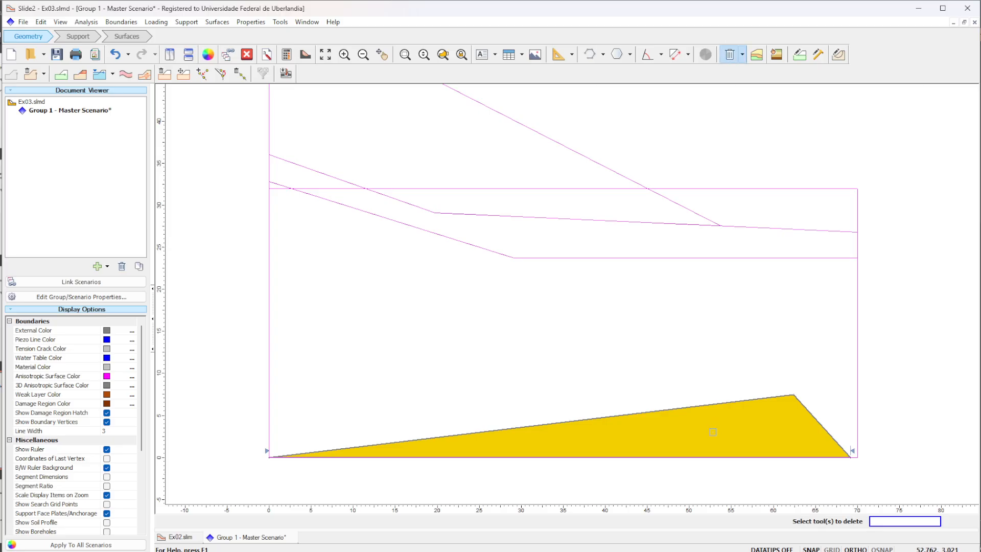
{"action": "left_click_drag", "start_coordinate": [790, 417], "coordinate": [695, 325]}
{"action": "key", "text": "Escape"}
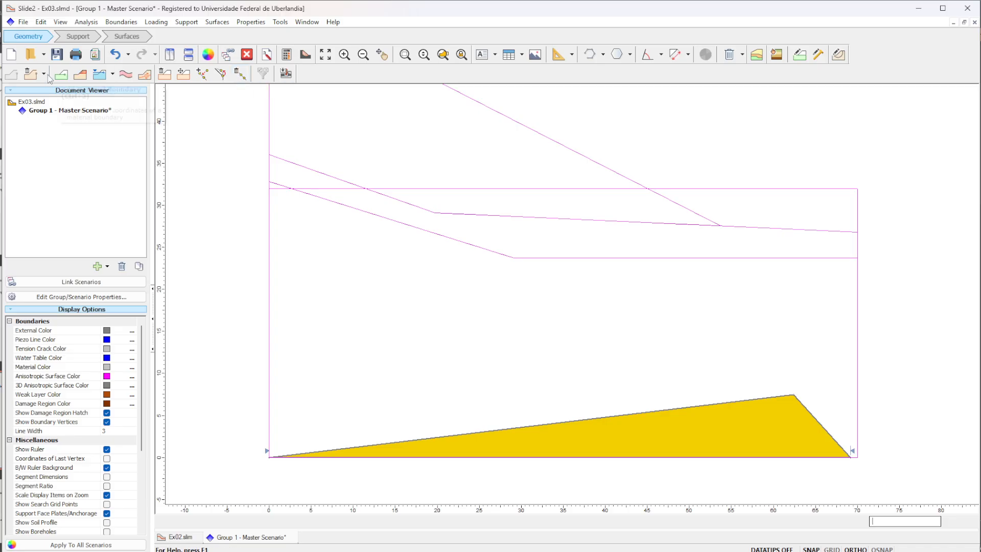
{"action": "left_click", "coordinate": [32, 74]}
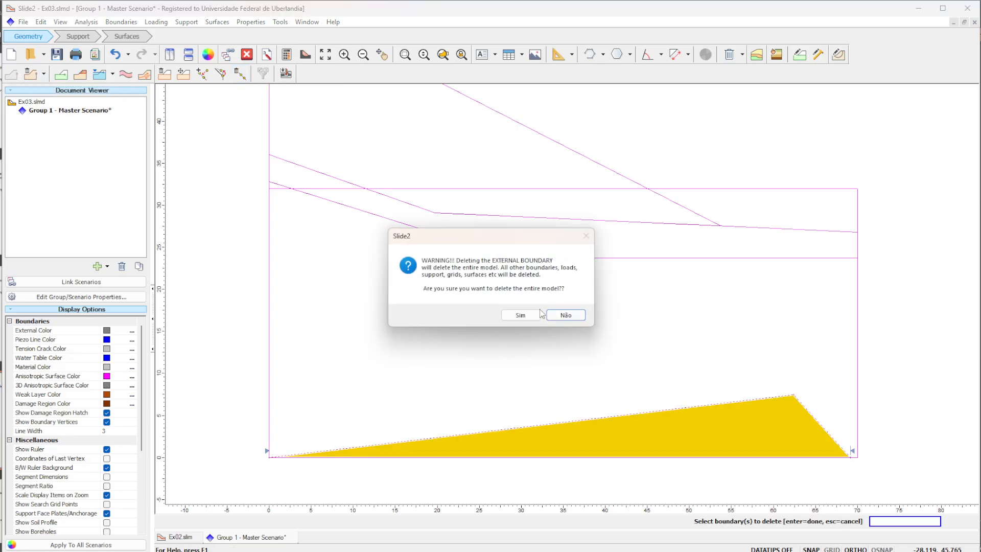
{"action": "left_click", "coordinate": [520, 315]}
{"action": "scroll", "coordinate": [243, 239], "scroll_direction": "up", "scroll_amount": 1}
{"action": "key", "text": "ctrl+z"}
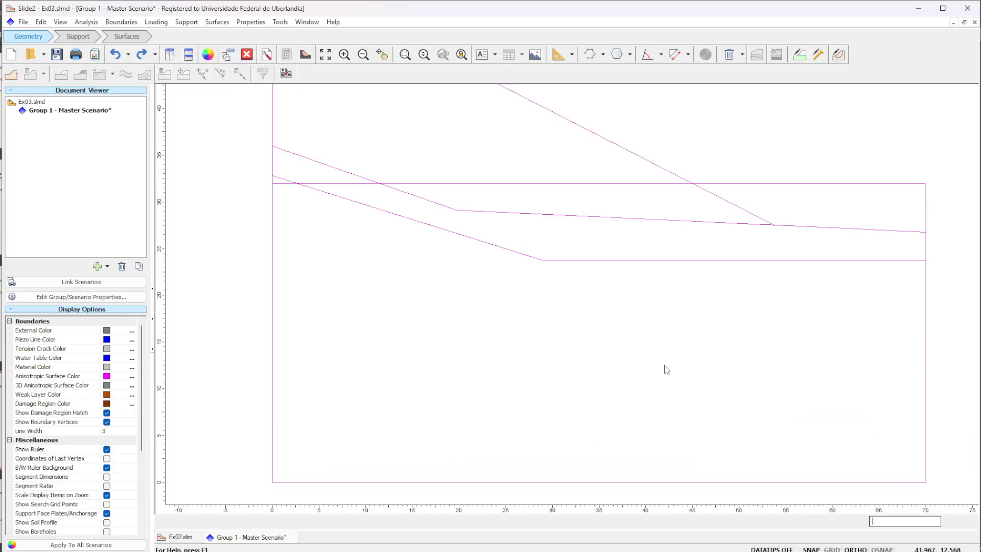
{"action": "scroll", "coordinate": [725, 330], "scroll_direction": "down", "scroll_amount": 1}
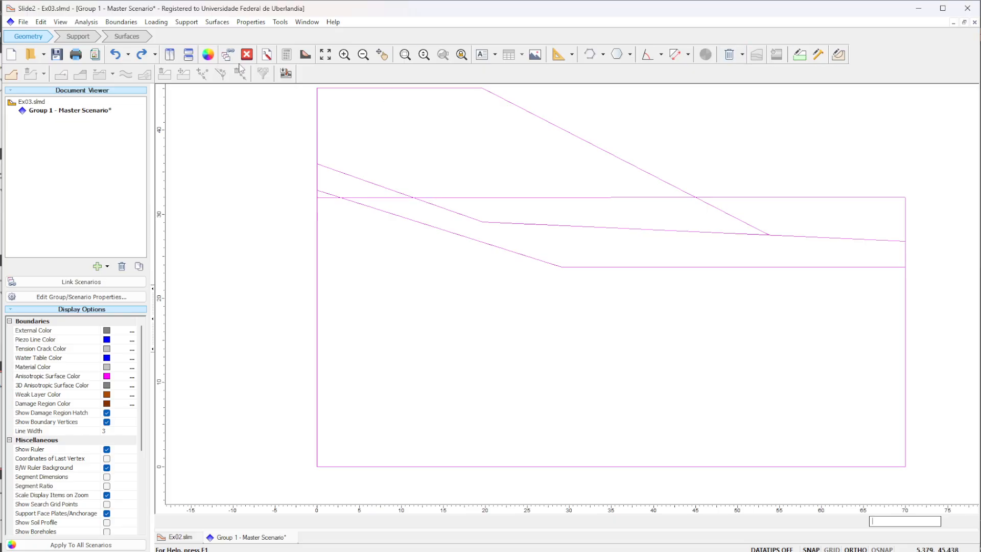
- Start a new external boundary at the origin corner (0, 0) of the imported geometry
{"action": "left_click", "coordinate": [15, 75]}
{"action": "left_click", "coordinate": [317, 466]}
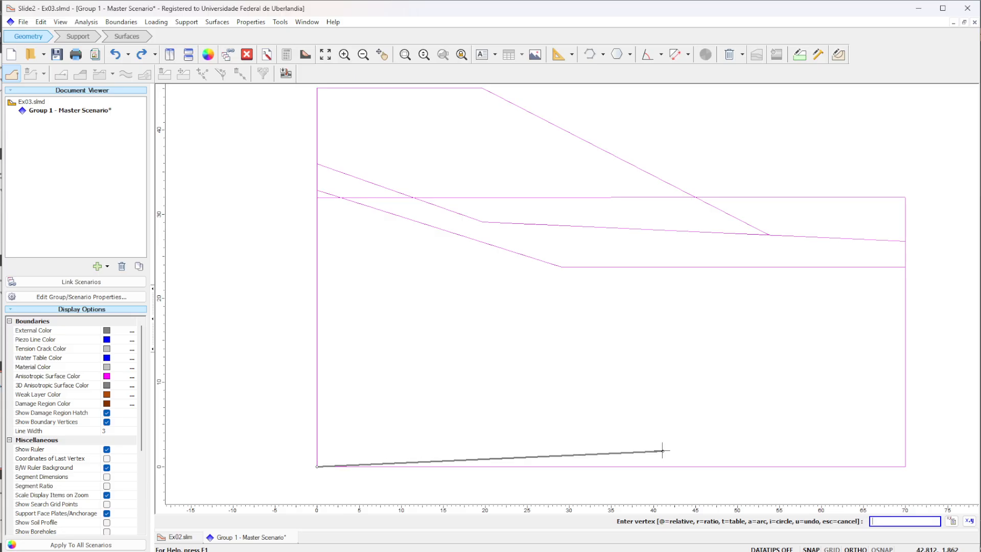
{"action": "left_click", "coordinate": [905, 466]}
{"action": "left_click", "coordinate": [657, 336]}
{"action": "left_click", "coordinate": [796, 276]}
{"action": "type", "text": "u"}
{"action": "key", "text": "Return"}
{"action": "type", "text": "u"}
{"action": "key", "text": "Return"}
{"action": "type", "text": "u"}
{"action": "key", "text": "Return"}
- Continue the external boundary through (70, 0), about (70, 26.8) and the slope toe at about (54, 27.5), undoing the vertex at (70, 32)
{"action": "left_click", "coordinate": [905, 466]}
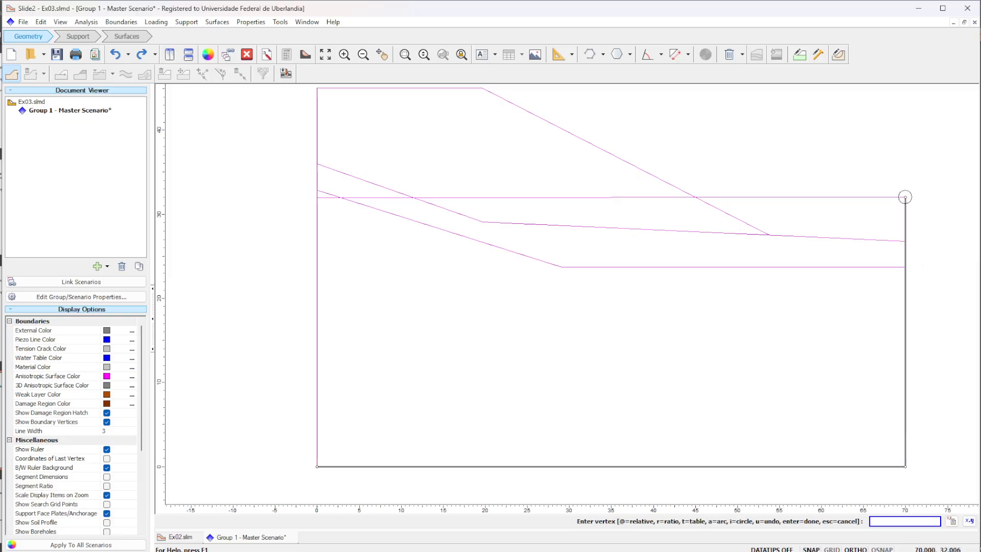
{"action": "left_click", "coordinate": [905, 197]}
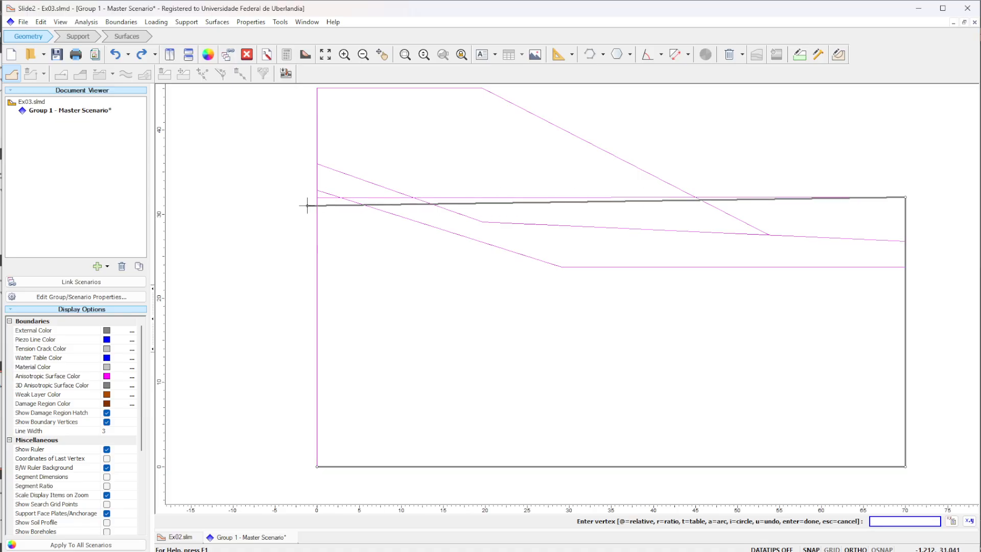
{"action": "type", "text": "u"}
{"action": "key", "text": "Return"}
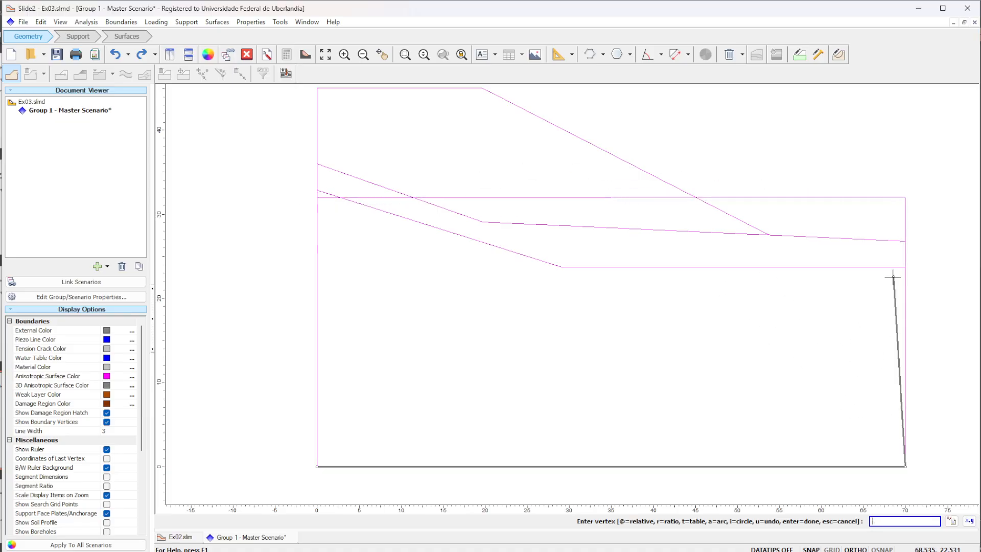
{"action": "left_click", "coordinate": [905, 241]}
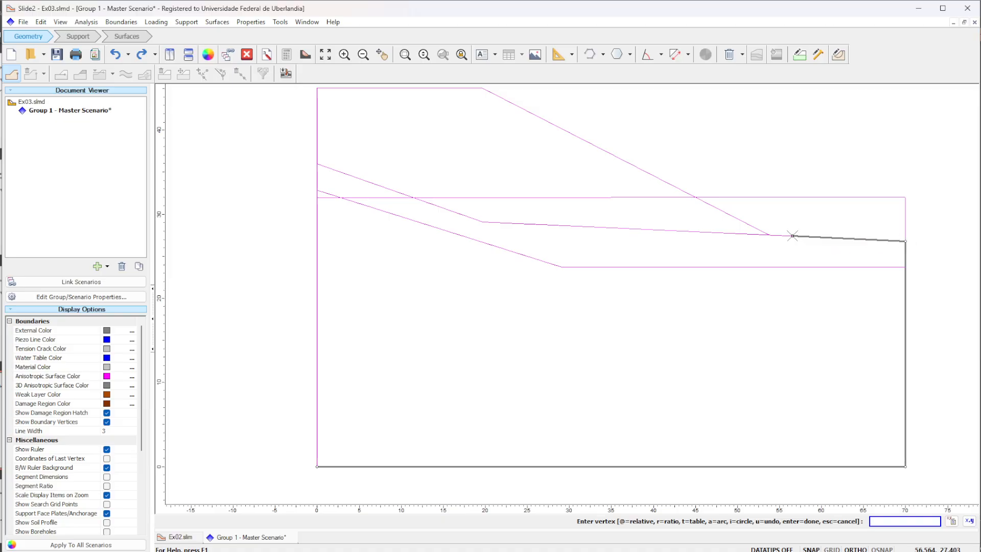
{"action": "left_click", "coordinate": [769, 235]}
{"action": "scroll", "coordinate": [769, 234], "scroll_direction": "down", "scroll_amount": 1}
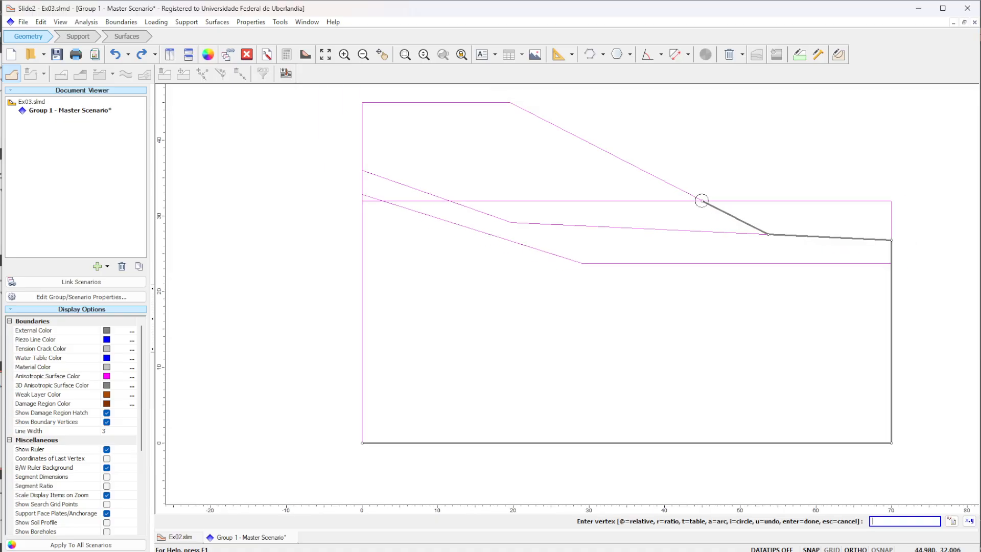
- Continue the external boundary through the crest at about (19.7, 45) to about (3.5, 45) and close it at (0, 0)
{"action": "left_click", "coordinate": [510, 103]}
{"action": "left_click", "coordinate": [362, 102]}
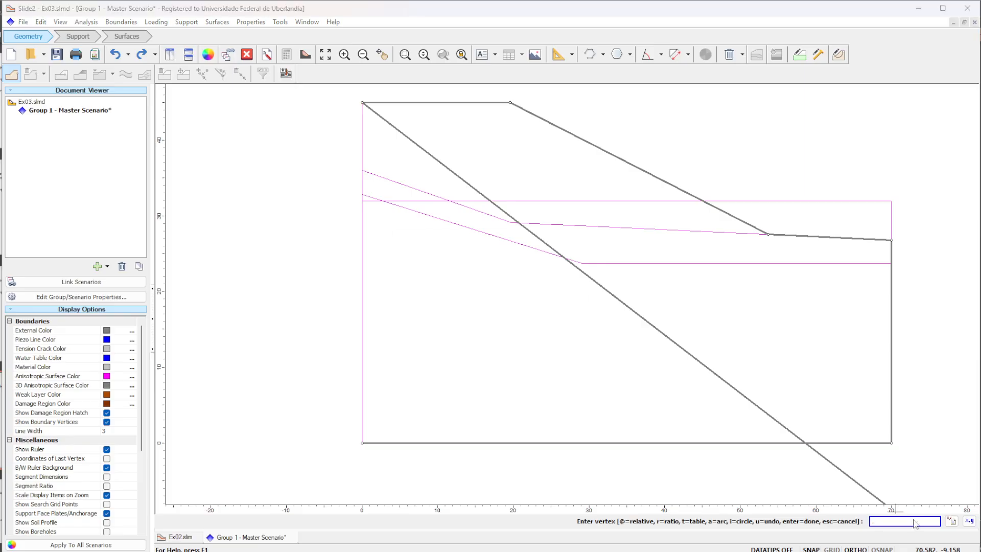
{"action": "key", "text": "Return"}
{"action": "left_click", "coordinate": [565, 312]}
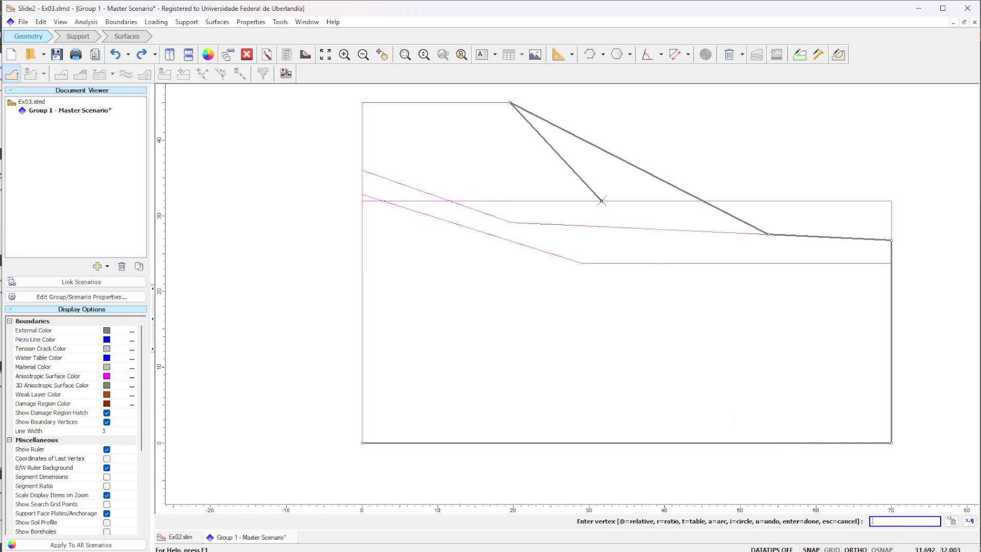
{"action": "left_click", "coordinate": [388, 102]}
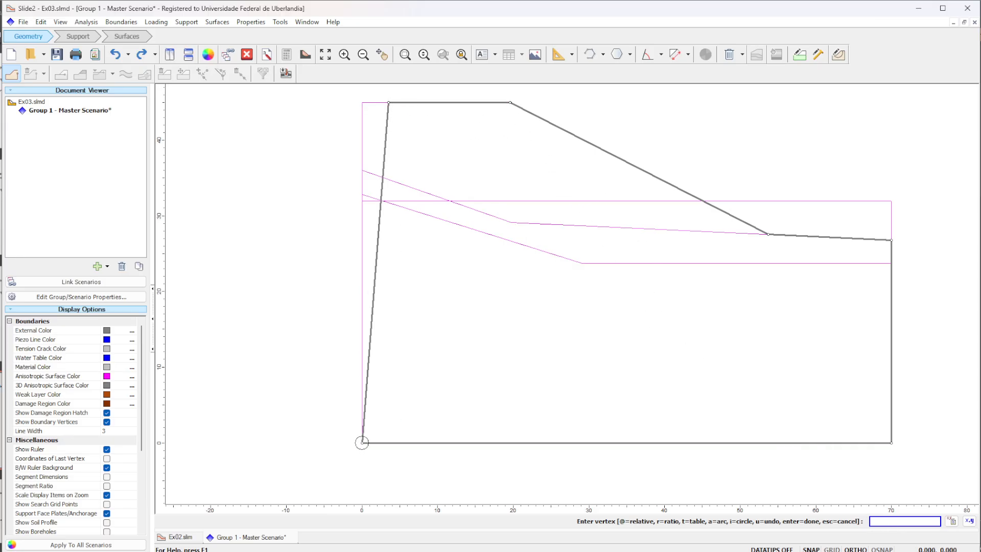
{"action": "left_click", "coordinate": [362, 442]}
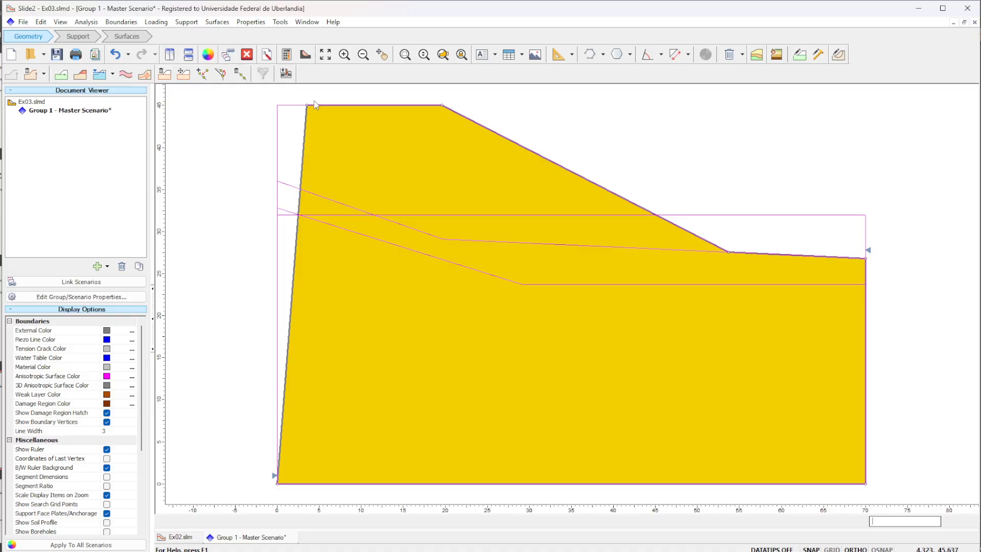
- Move the external boundary vertex at about (3.5, 45) to (0, 45) and save the model
{"action": "left_click", "coordinate": [221, 74]}
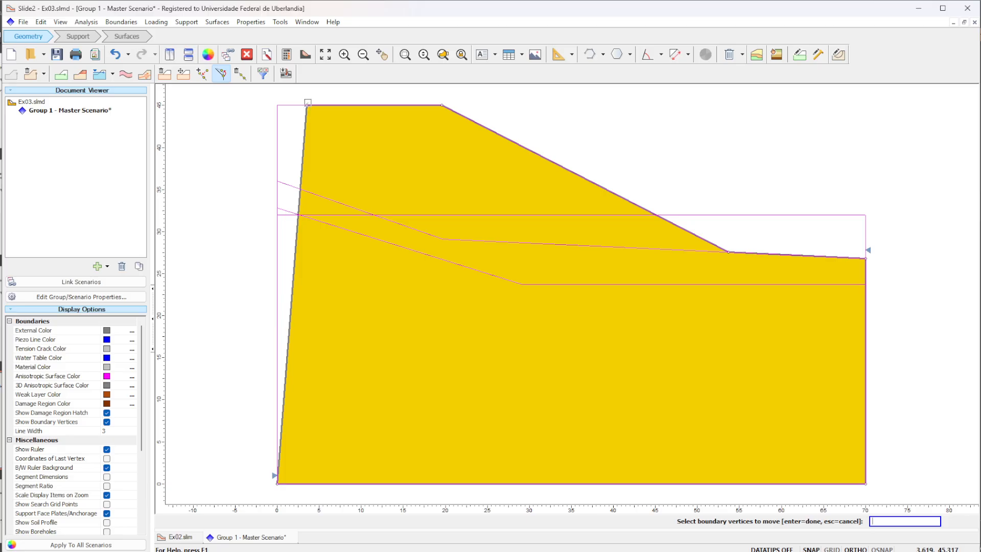
{"action": "left_click", "coordinate": [307, 106]}
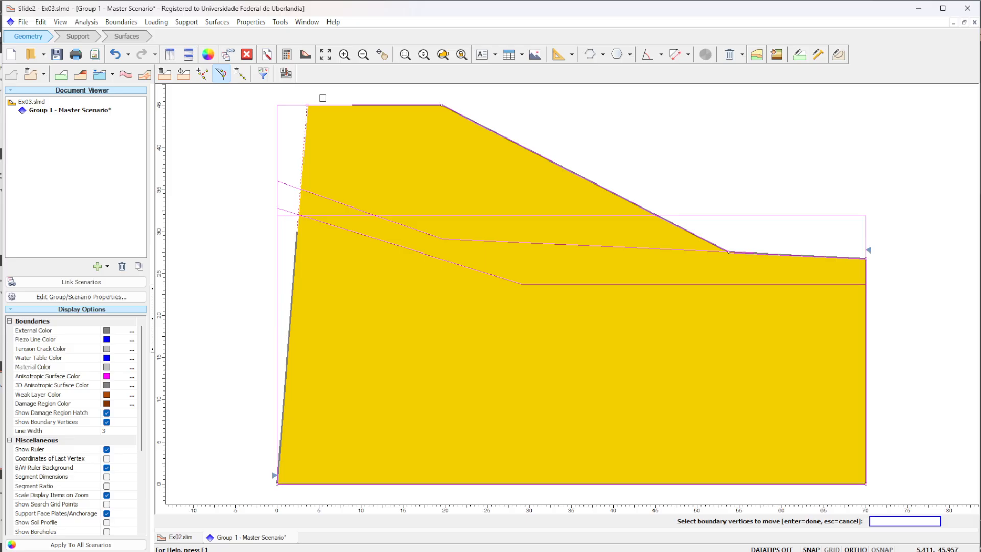
{"action": "key", "text": "Return"}
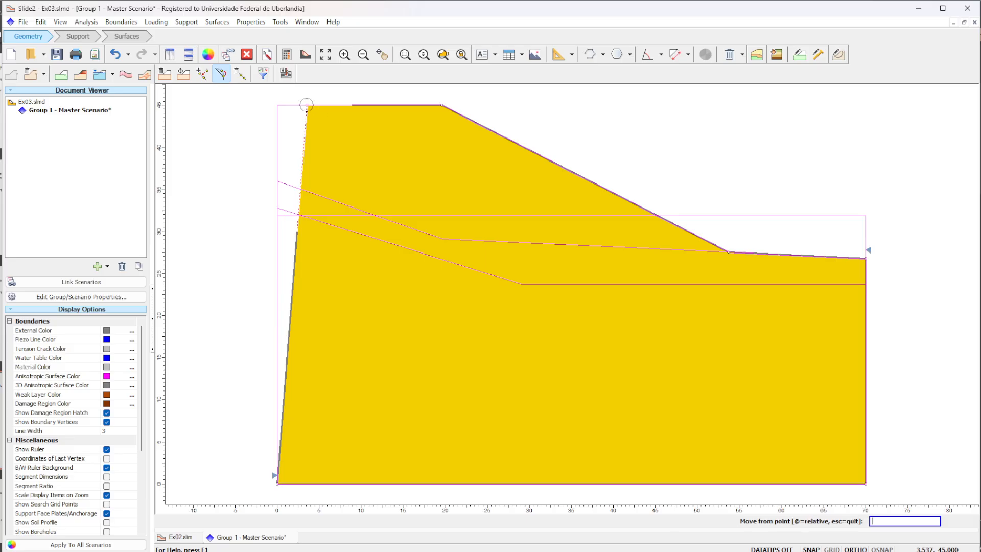
{"action": "left_click", "coordinate": [306, 106]}
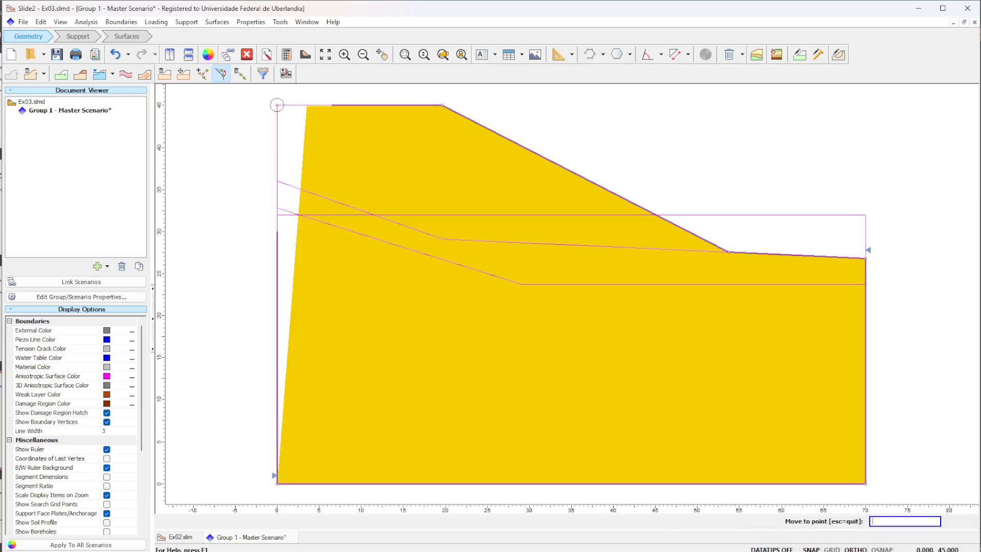
{"action": "left_click", "coordinate": [277, 105]}
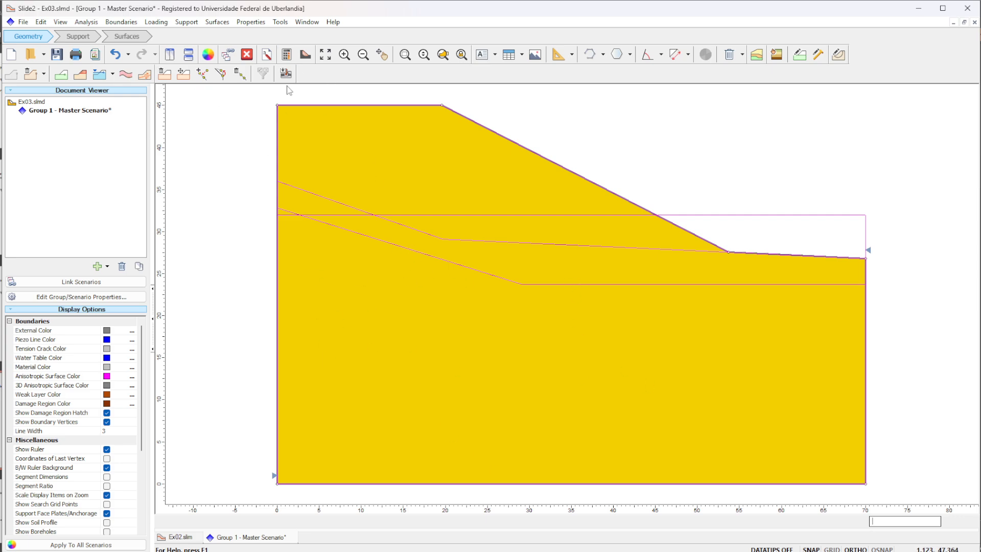
{"action": "scroll", "coordinate": [642, 152], "scroll_direction": "down", "scroll_amount": 2}
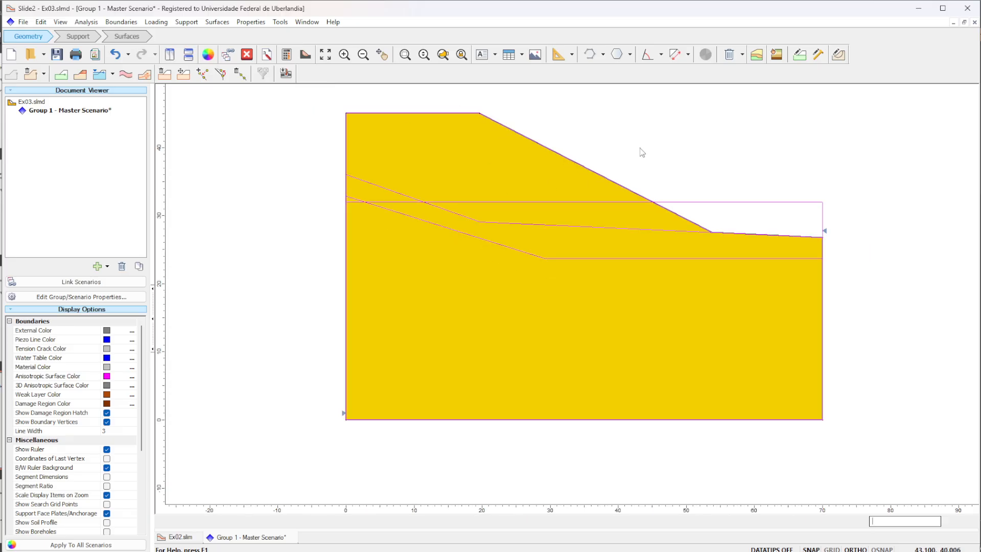
{"action": "left_click", "coordinate": [57, 54]}
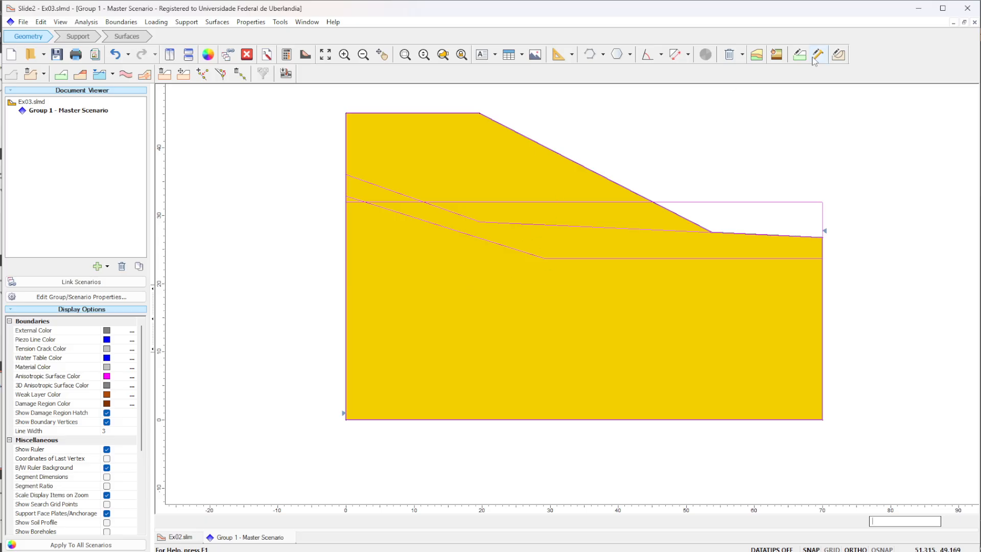
- Add a material boundary along the upper layer line from the slope toe through about (19.7, 29.1) to about (0, 36)
{"action": "left_click", "coordinate": [61, 77]}
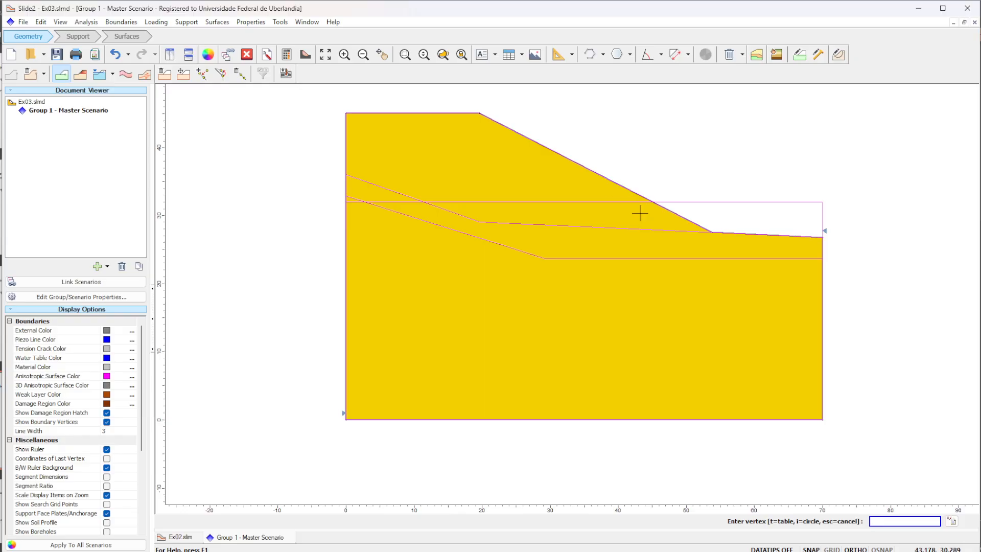
{"action": "left_click", "coordinate": [712, 232]}
{"action": "left_click", "coordinate": [480, 222]}
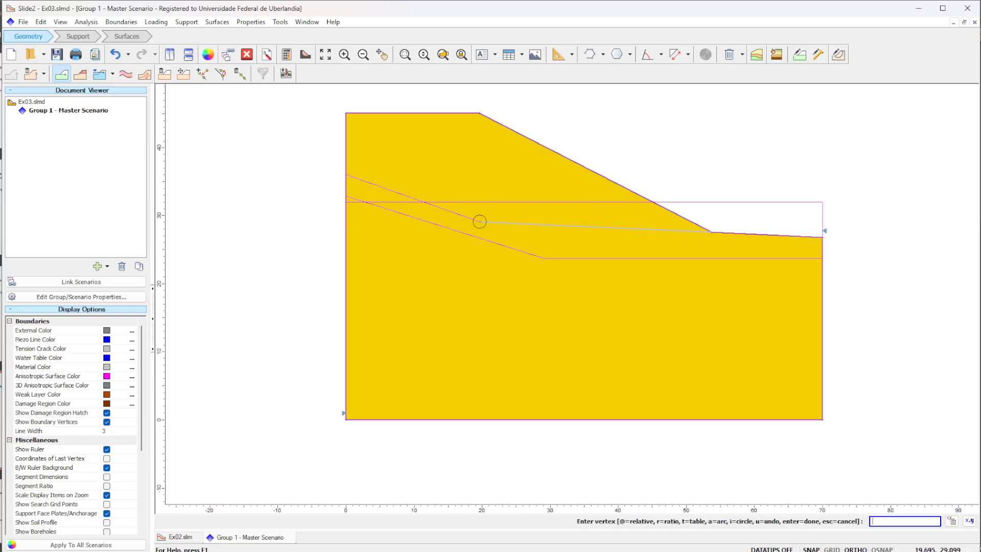
{"action": "left_click", "coordinate": [346, 174]}
{"action": "key", "text": "Return"}
- Add a material boundary along the lower layer line from about (70, 23.7) through (29, 23.7) to (0, 32.8), and save the model
{"action": "left_click", "coordinate": [62, 75]}
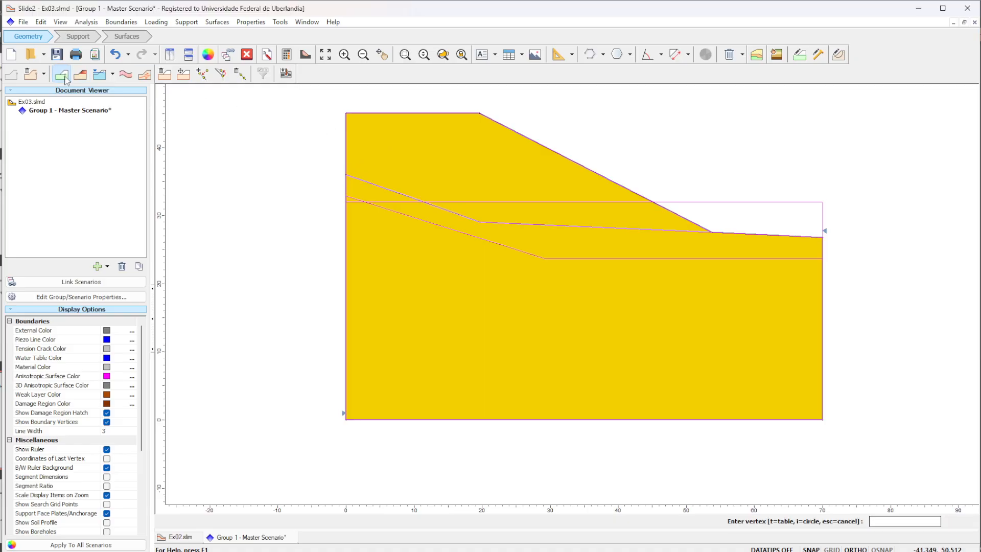
{"action": "left_click", "coordinate": [823, 258]}
{"action": "left_click", "coordinate": [544, 258]}
{"action": "left_click", "coordinate": [346, 196]}
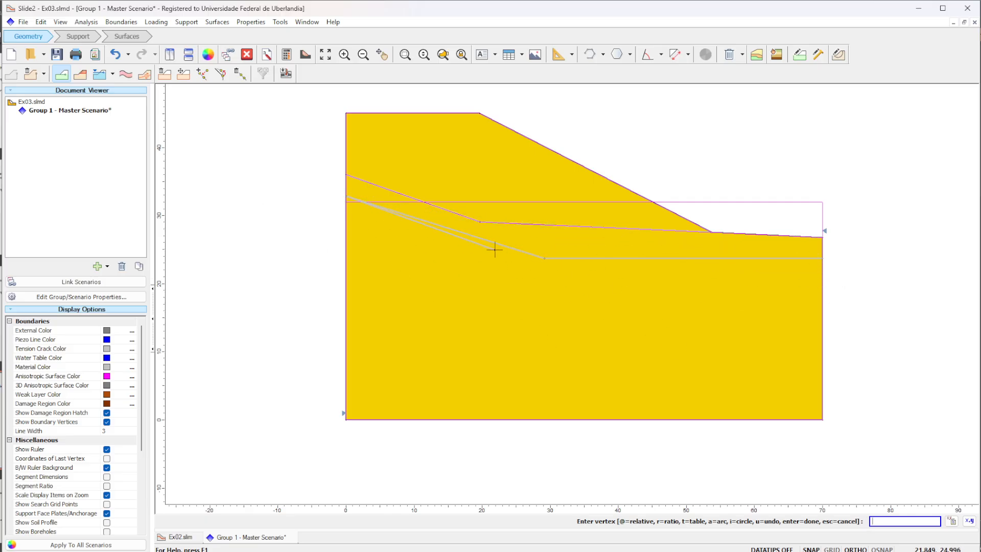
{"action": "key", "text": "Return"}
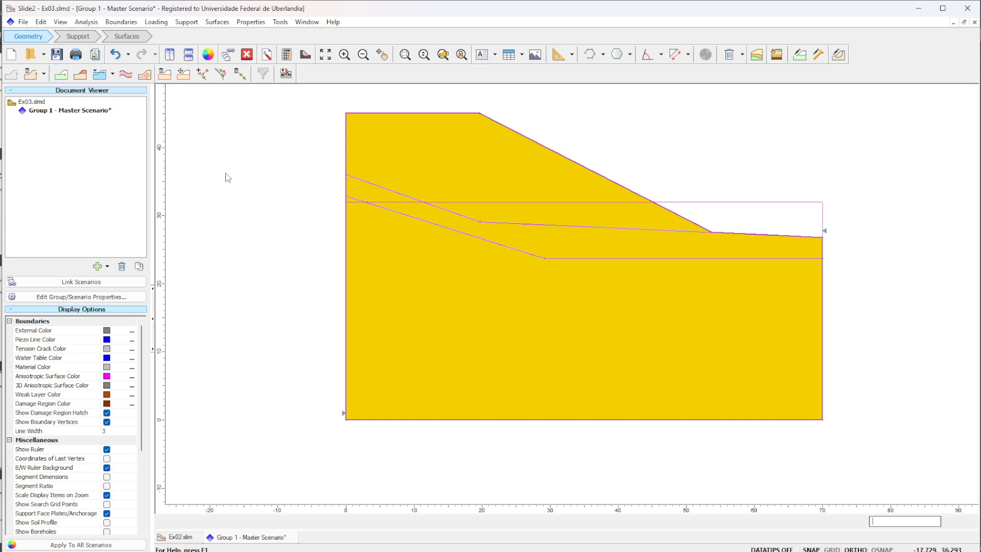
{"action": "left_click", "coordinate": [58, 54]}
- Add a horizontal water table from (70, 32) to (0, 32) and assign it to Materials 1 through 5
{"action": "left_click", "coordinate": [100, 77]}
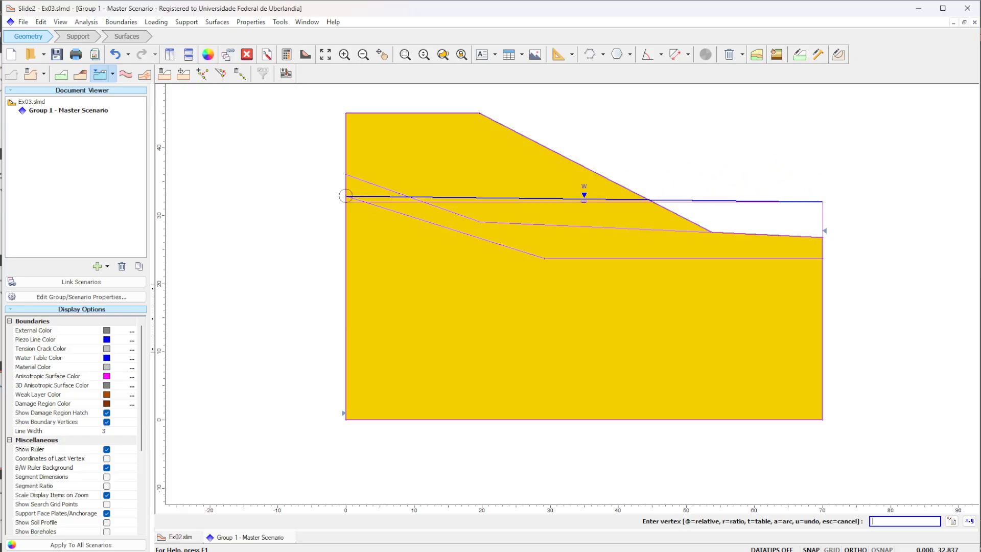
{"action": "left_click", "coordinate": [346, 201]}
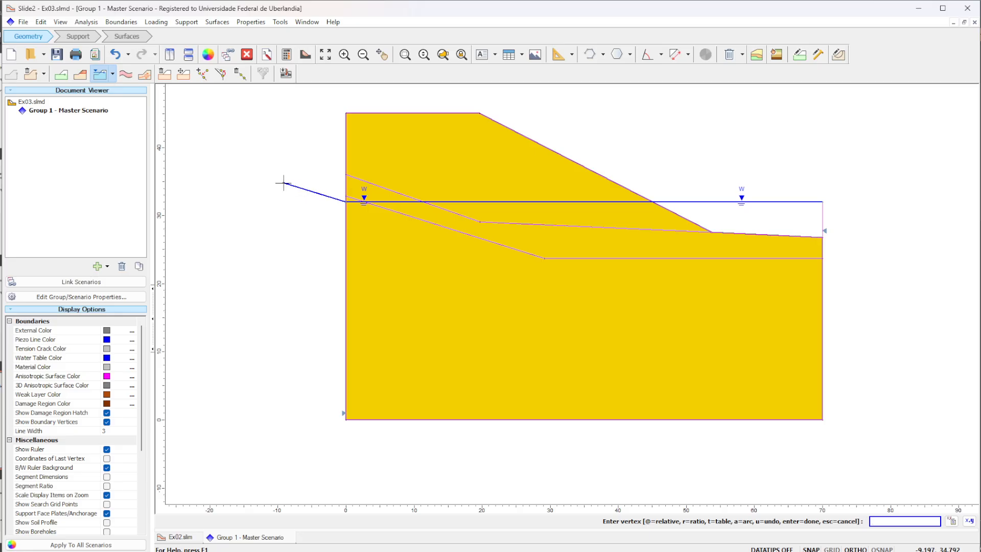
{"action": "key", "text": "Return"}
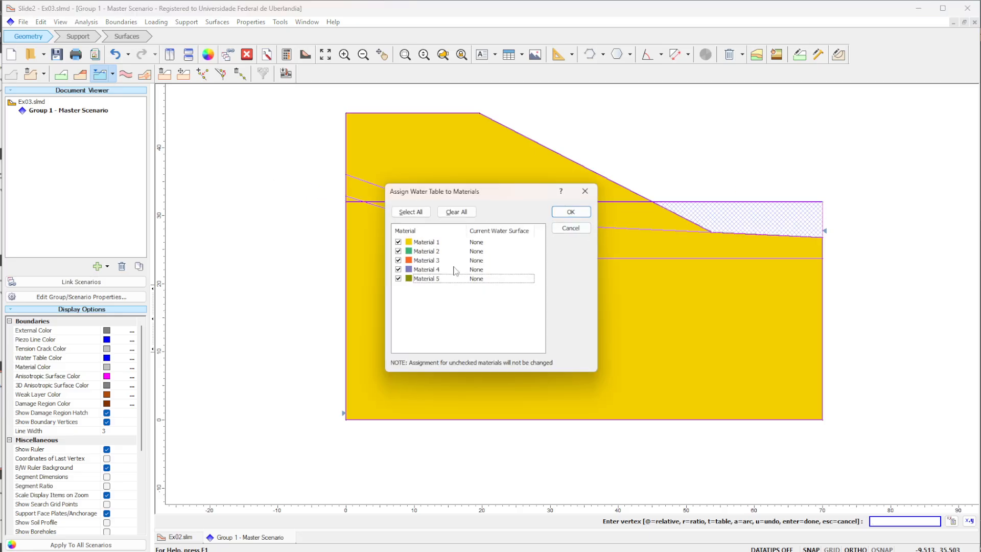
{"action": "left_click", "coordinate": [572, 212]}
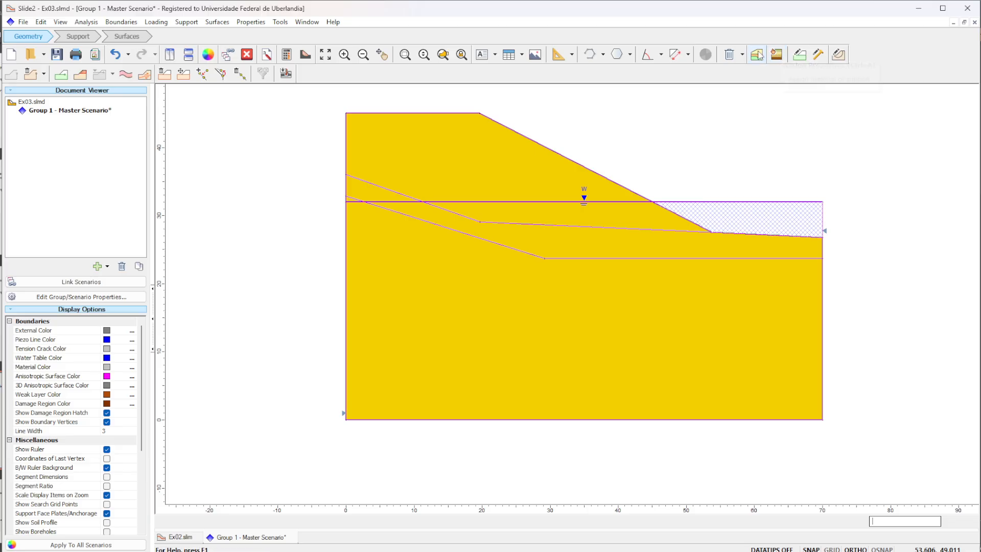
- Assign Material 2 to the middle soil layer between the two material boundaries
{"action": "left_click", "coordinate": [777, 54]}
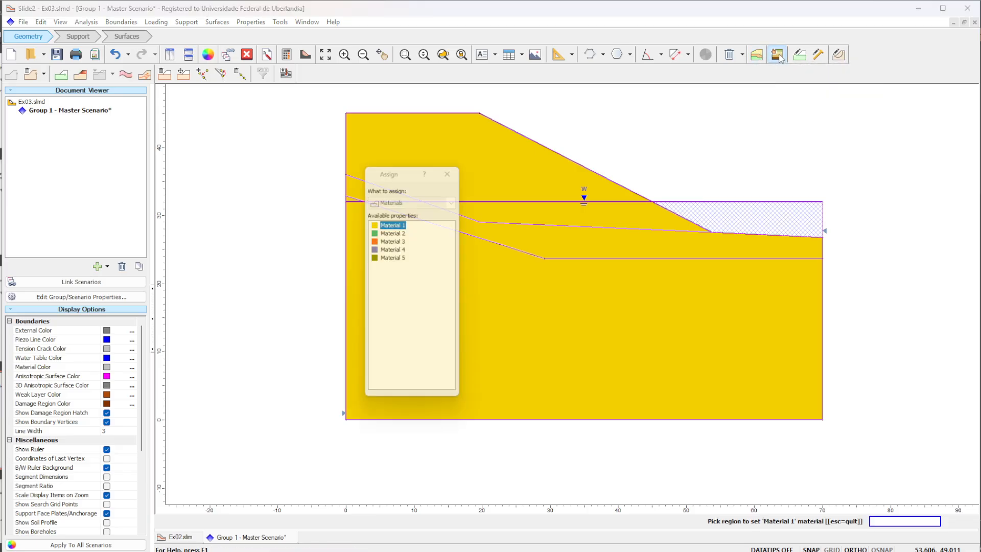
{"action": "left_click_drag", "start_coordinate": [412, 173], "coordinate": [235, 171]}
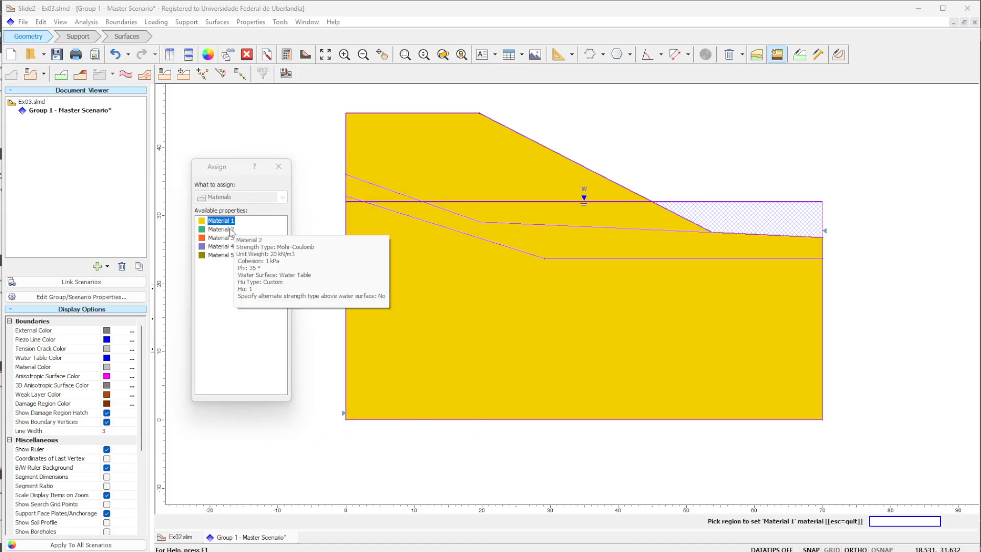
{"action": "left_click", "coordinate": [220, 232]}
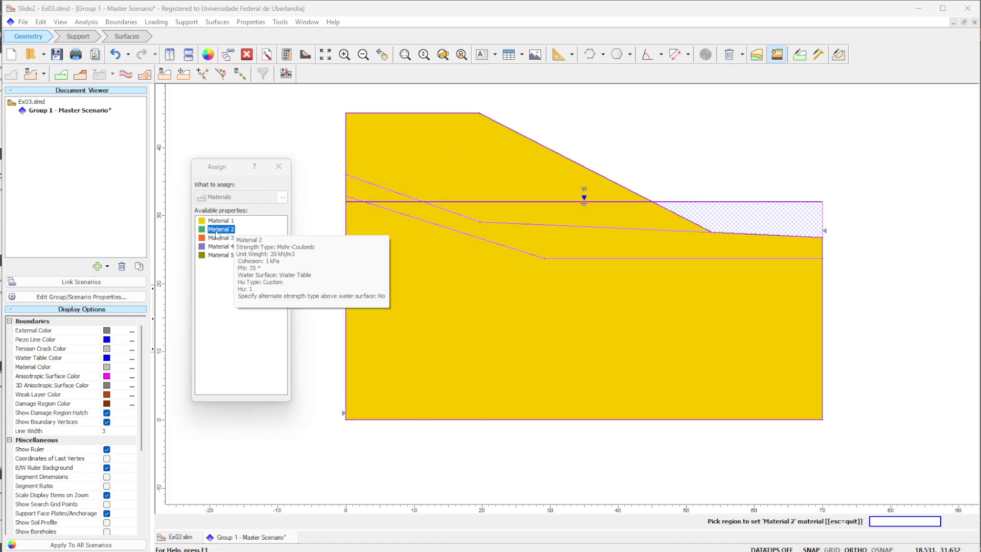
{"action": "left_click", "coordinate": [566, 242]}
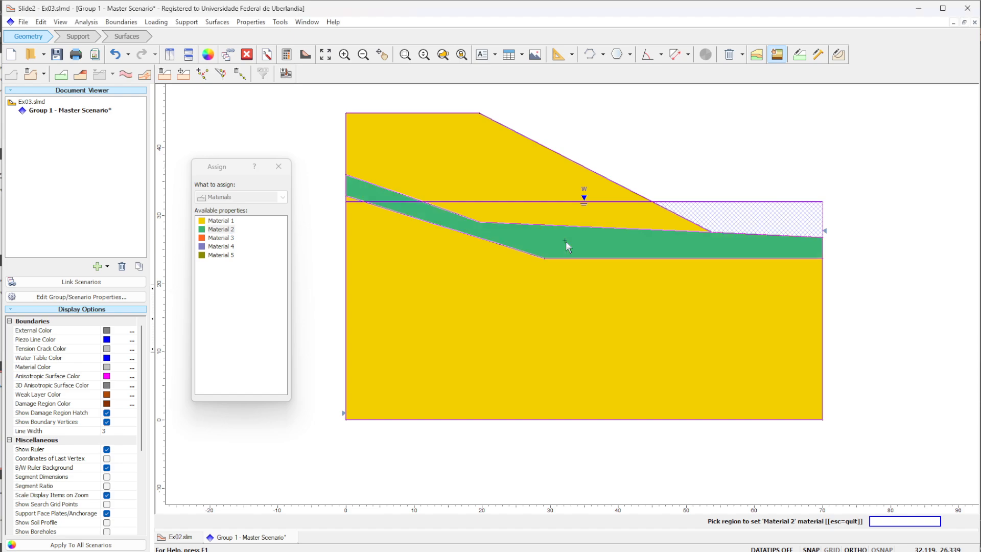
- Assign Material 3 to the bottom soil layer below the lower material boundary, and save the model
{"action": "left_click", "coordinate": [225, 243]}
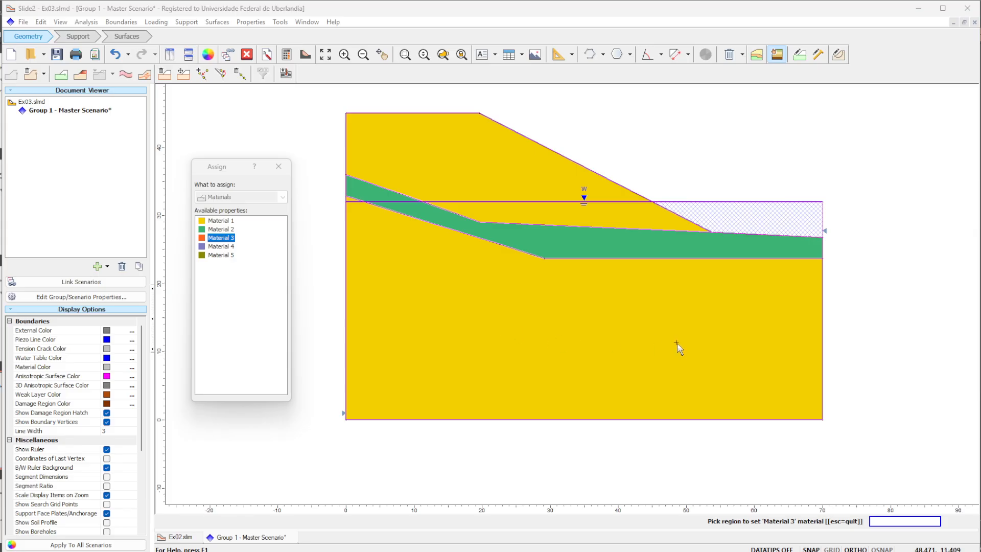
{"action": "left_click", "coordinate": [627, 323]}
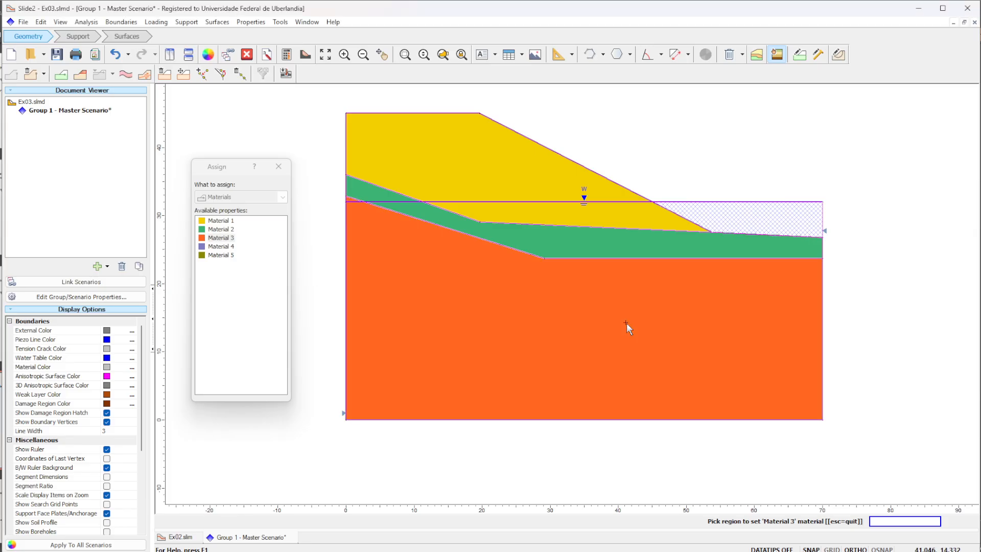
{"action": "left_click", "coordinate": [279, 166]}
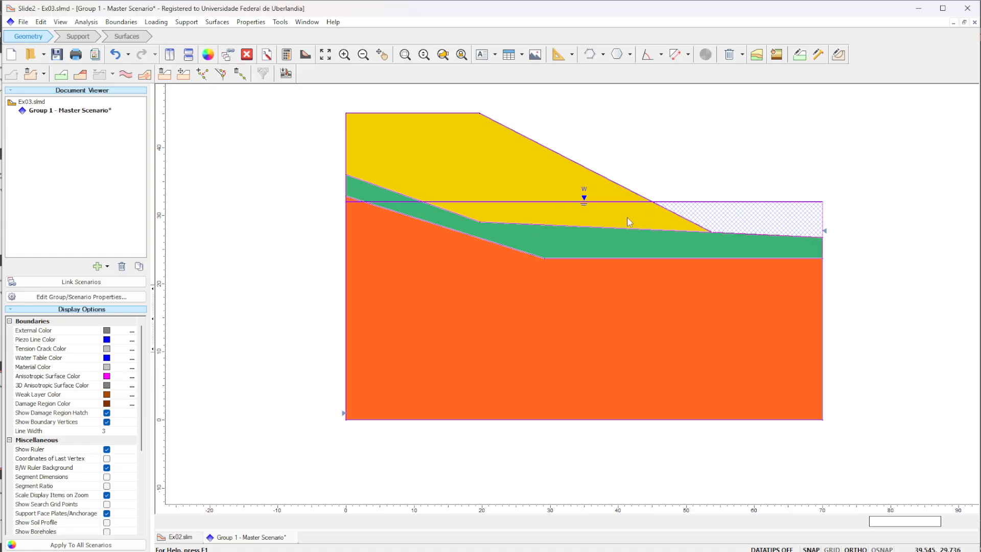
{"action": "left_click", "coordinate": [58, 54]}
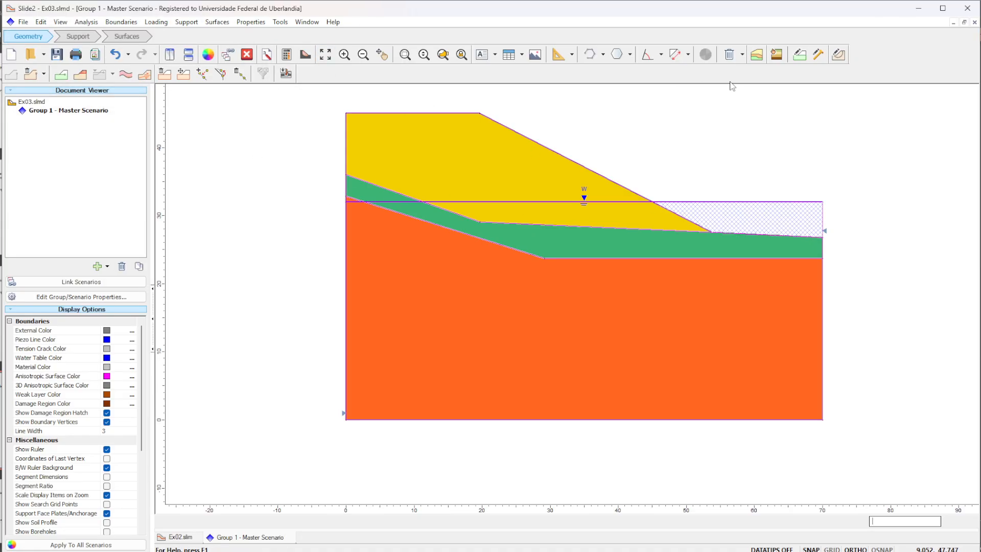
- Open the material property definitions and switch to the PowerPoint slide for Exercício 4 to consult the soil parameters
{"action": "left_click", "coordinate": [800, 55]}
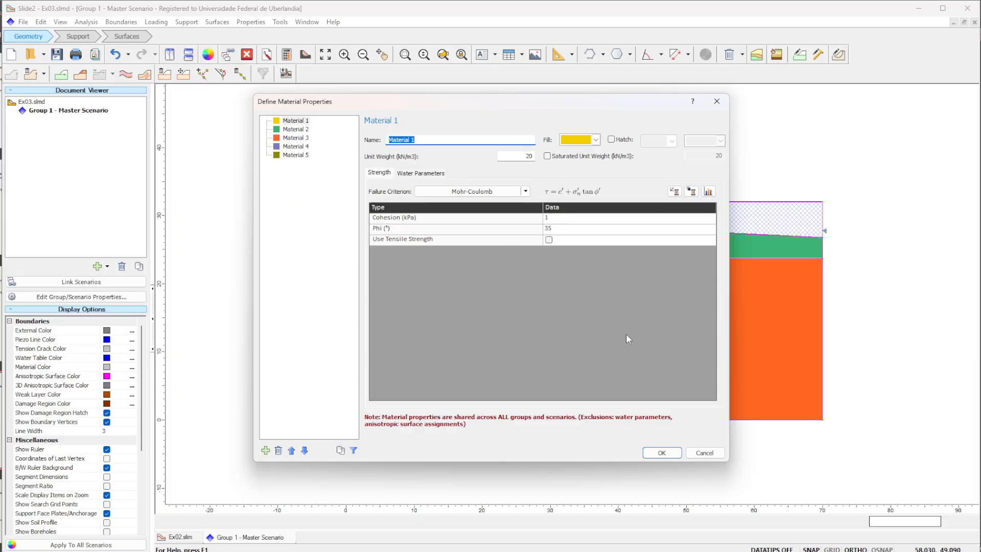
{"action": "key", "text": "alt+Tab"}
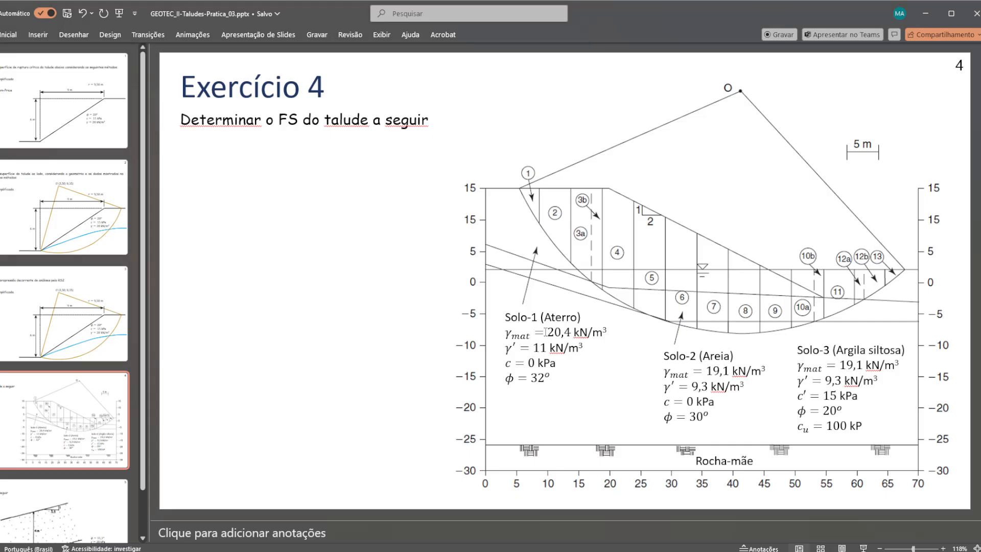
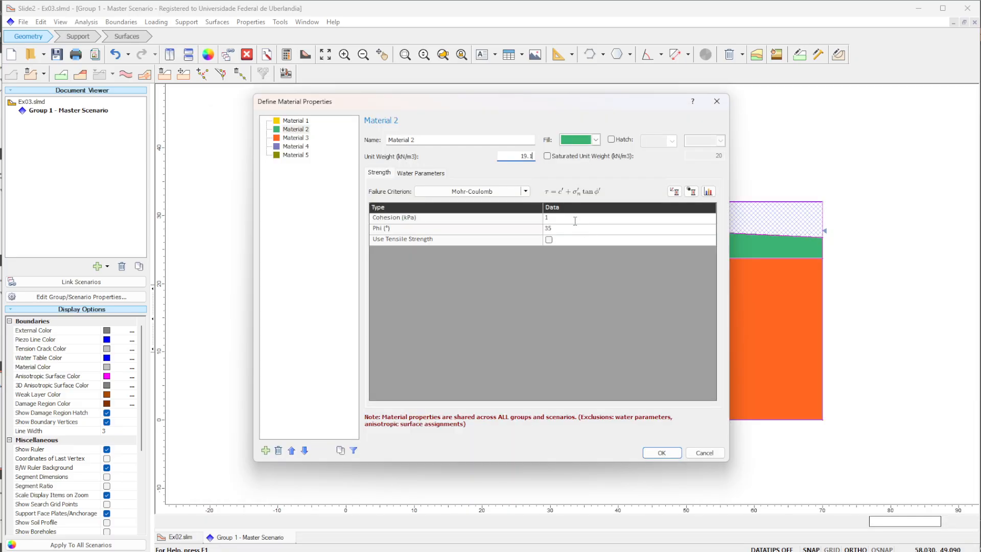
- Try to set Material 2's cohesion to 0 kPa, consulting the Exercício 4 slide in PowerPoint for the Solo-2 parameters
{"action": "left_click", "coordinate": [560, 158]}
{"action": "left_click", "coordinate": [548, 157]}
{"action": "left_click", "coordinate": [584, 218]}
{"action": "key", "text": "BackSpace"}
{"action": "key", "text": "alt+Tab"}
{"action": "key", "text": "alt+Tab"}
{"action": "key", "text": "alt+Tab"}
{"action": "key", "text": "alt+Tab"}
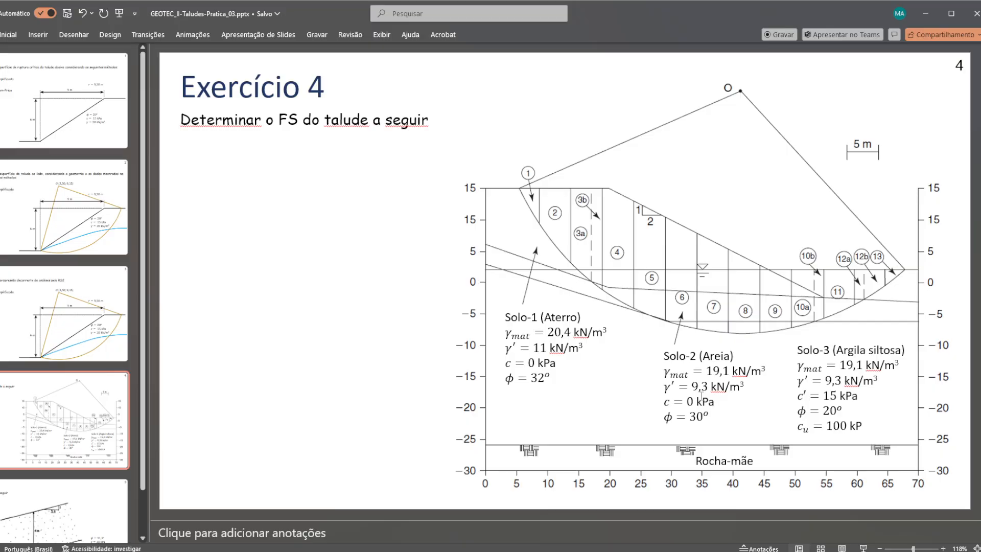
{"action": "key", "text": "alt+Tab"}
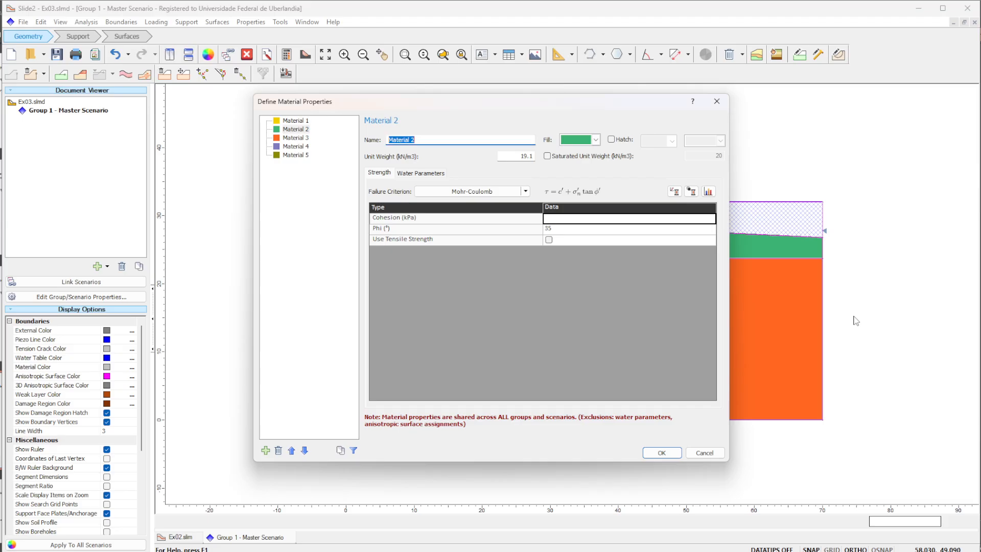
{"action": "type", "text": "0"}
{"action": "key", "text": "Return"}
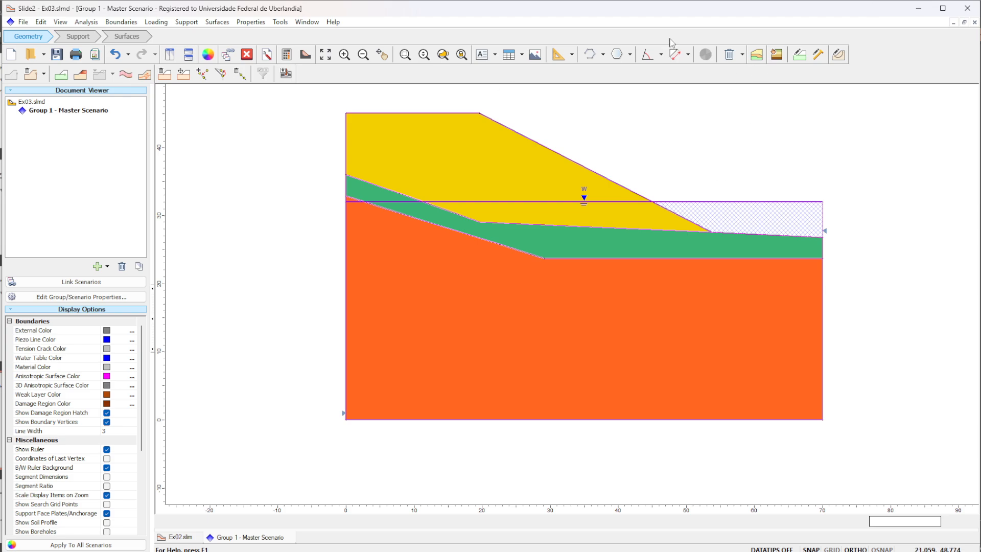
- Reopen the material definitions and set Material 1's unsaturated unit weight to 20.4 kN/m3 and saturated unit weight to 20.8 kN/m3
{"action": "left_click", "coordinate": [770, 56]}
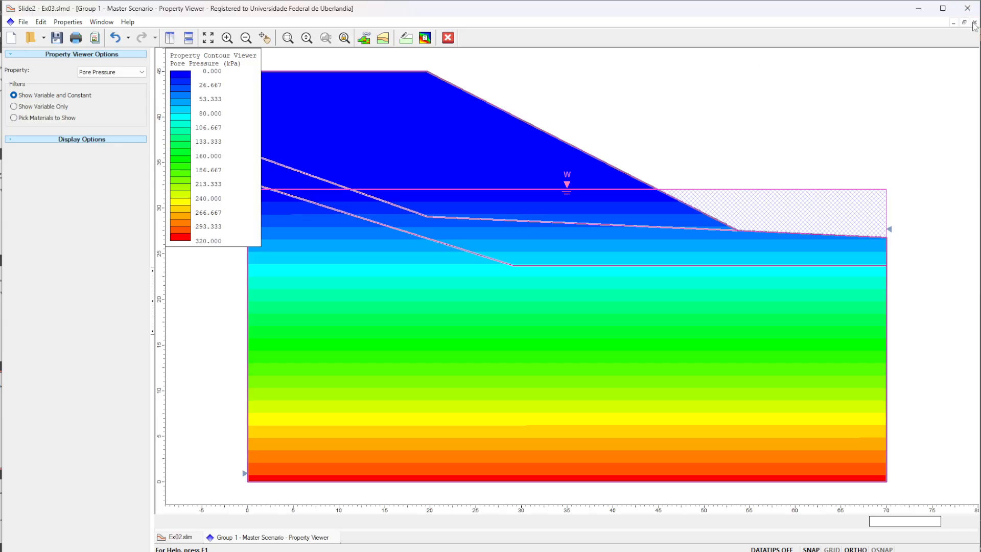
{"action": "left_click", "coordinate": [448, 37]}
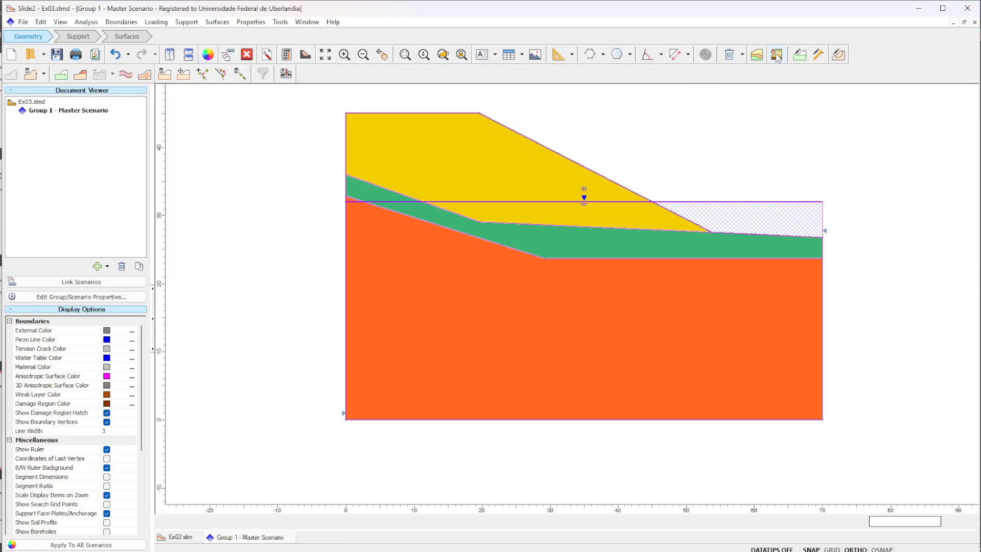
{"action": "left_click", "coordinate": [801, 55]}
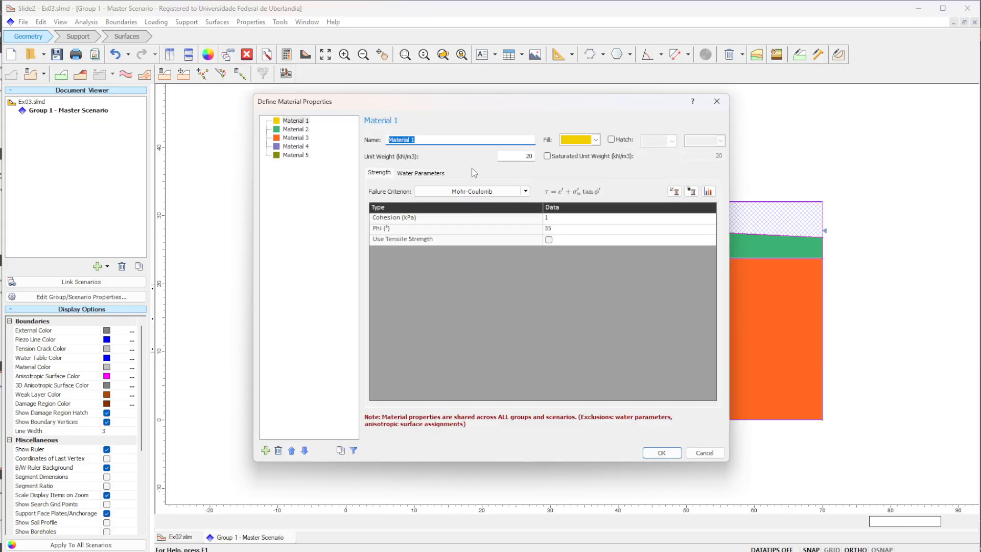
{"action": "left_click", "coordinate": [528, 156]}
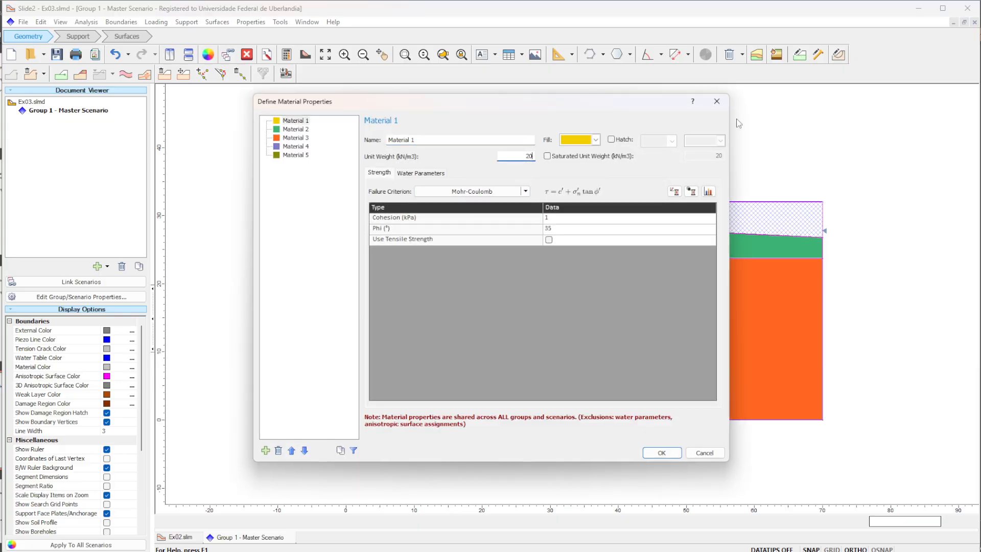
{"action": "left_click", "coordinate": [562, 159]}
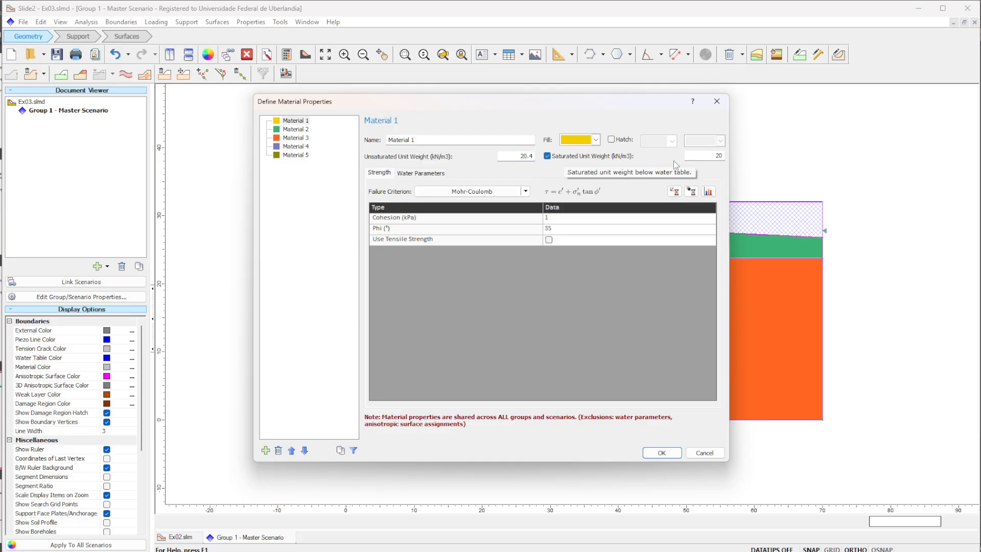
{"action": "left_click", "coordinate": [716, 156]}
{"action": "type", "text": ".8"}
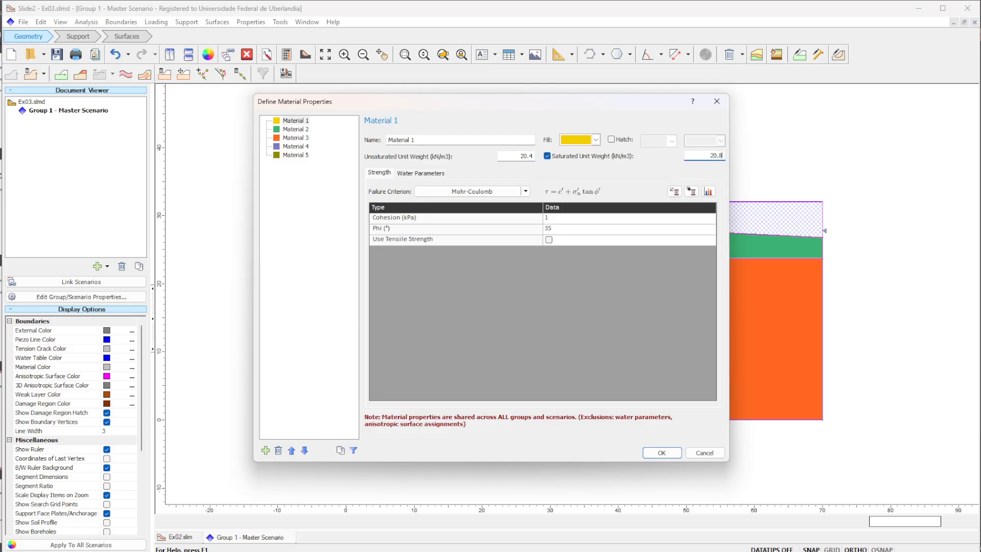
- Set Material 1's cohesion to 0 kPa and edit its friction angle to match Solo-1 on the Exercício 4 slide
{"action": "left_click", "coordinate": [621, 208]}
{"action": "left_click", "coordinate": [618, 219]}
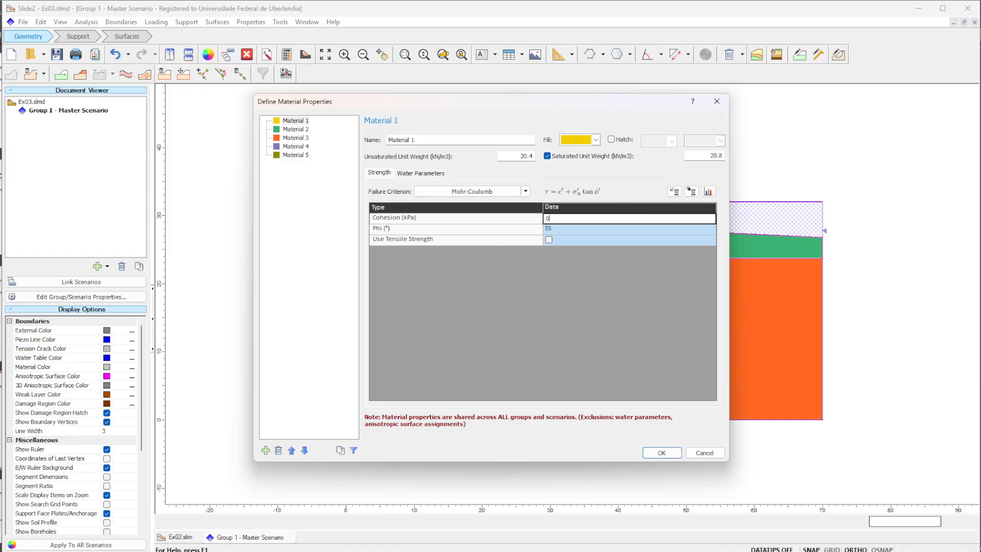
{"action": "key", "text": "alt+Tab"}
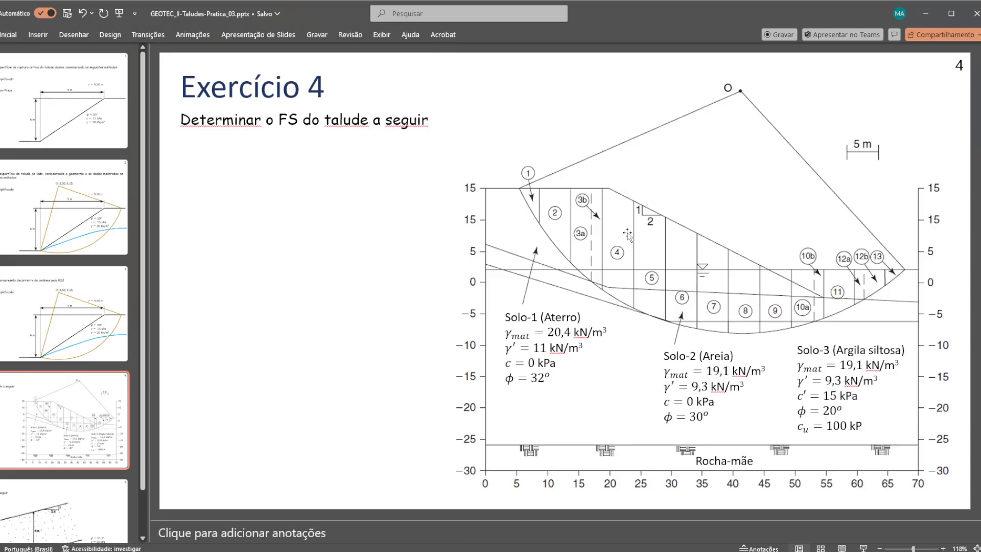
{"action": "key", "text": "alt+Tab"}
{"action": "left_click", "coordinate": [582, 229]}
{"action": "type", "text": "35"}
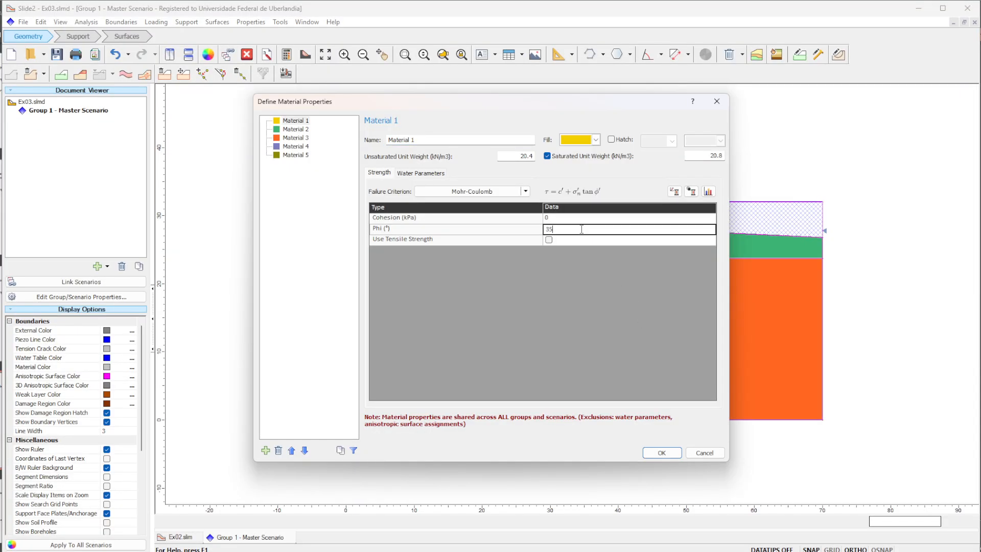
- Switch to the Excel workbook Pasta1 and close it without saving the changes
{"action": "key", "text": "alt+Tab"}
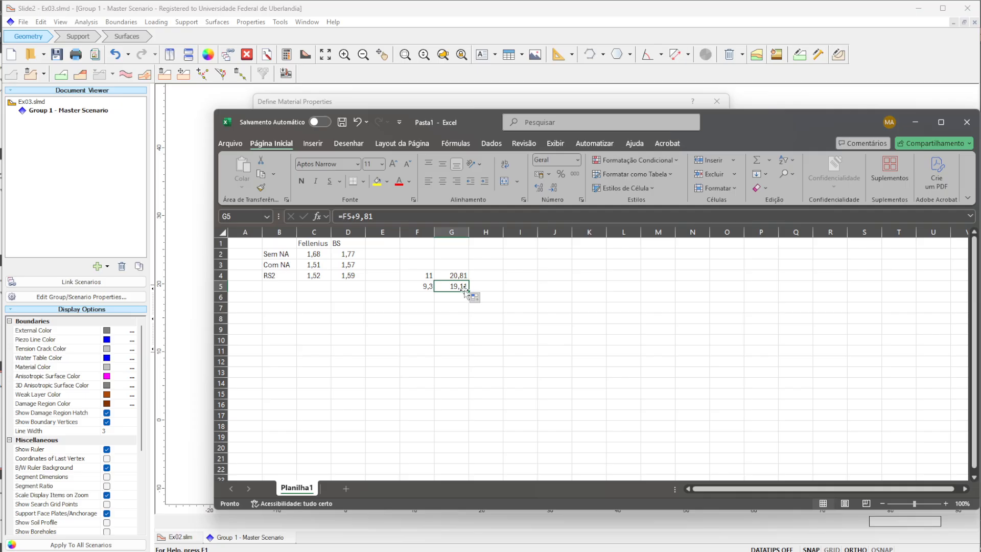
{"action": "left_click", "coordinate": [966, 121]}
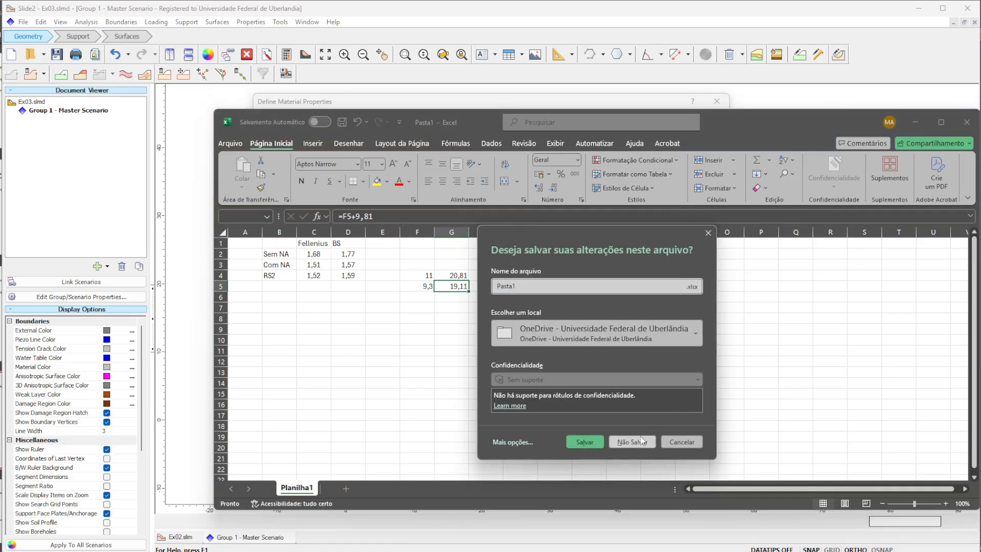
{"action": "left_click", "coordinate": [642, 441]}
- Set Material 2's unit weight to 19.1 kN/m3, cohesion to 0 kPa and friction angle to 30°, leaving saturated unit weight disabled
{"action": "left_click", "coordinate": [296, 129]}
{"action": "left_click", "coordinate": [591, 219]}
{"action": "type", "text": "1"}
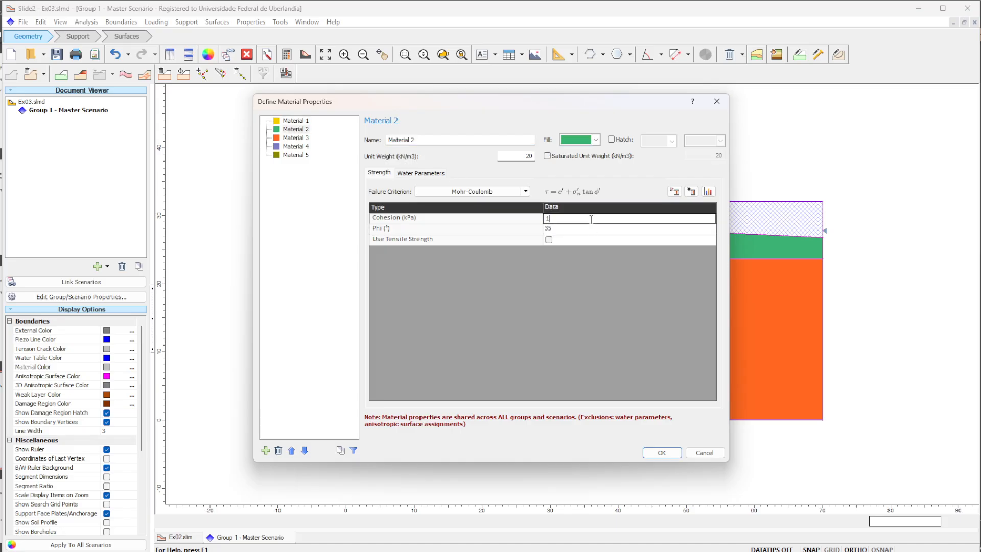
{"action": "left_click", "coordinate": [547, 155]}
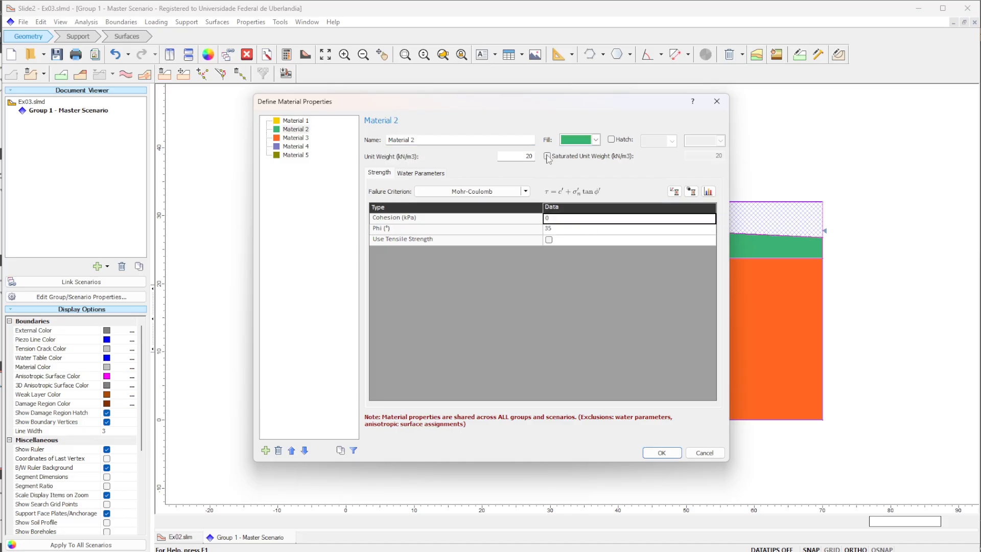
{"action": "type", "text": "19.1"}
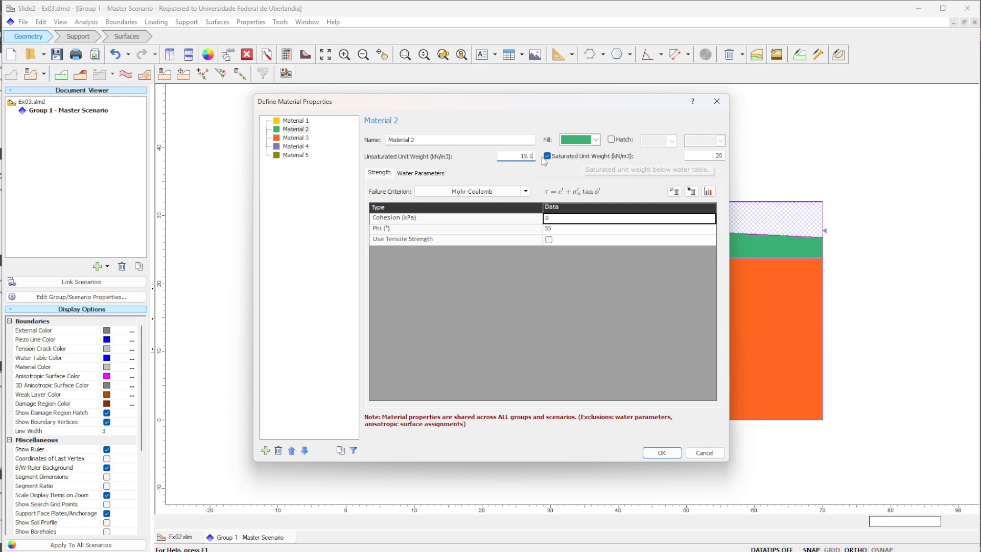
{"action": "left_click", "coordinate": [582, 157]}
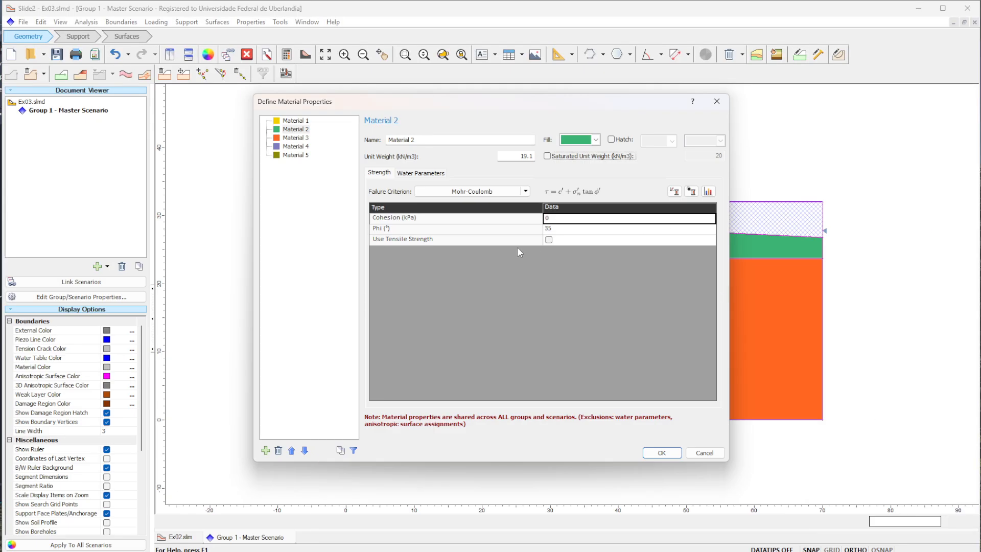
{"action": "left_click", "coordinate": [571, 225]}
{"action": "type", "text": "35"}
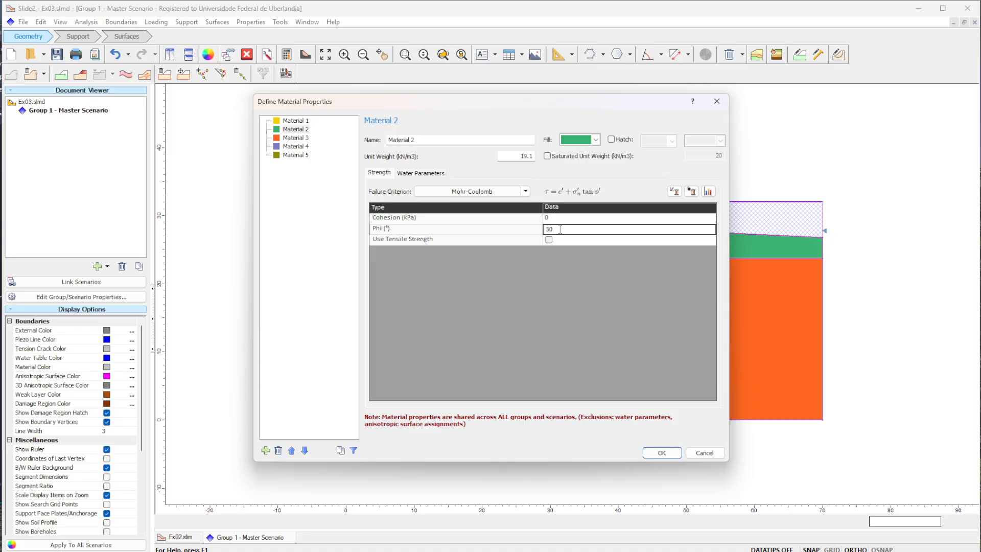
- Select Material 3, switch to PowerPoint and correct the unit of Solo-3's undrained strength to kPa on the Exercício 4 slide
{"action": "left_click", "coordinate": [294, 138]}
{"action": "left_click", "coordinate": [295, 137]}
{"action": "key", "text": "alt+Tab"}
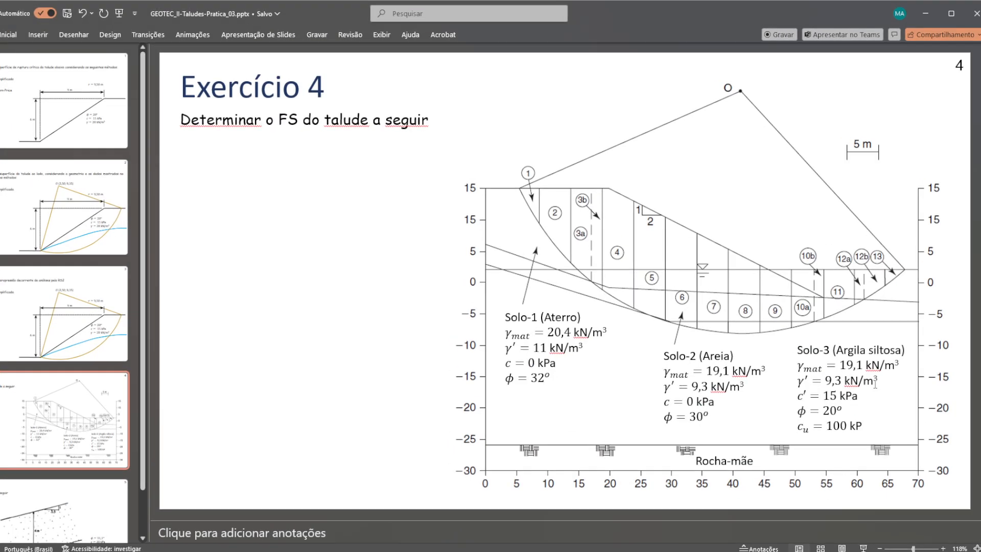
{"action": "left_click", "coordinate": [859, 424]}
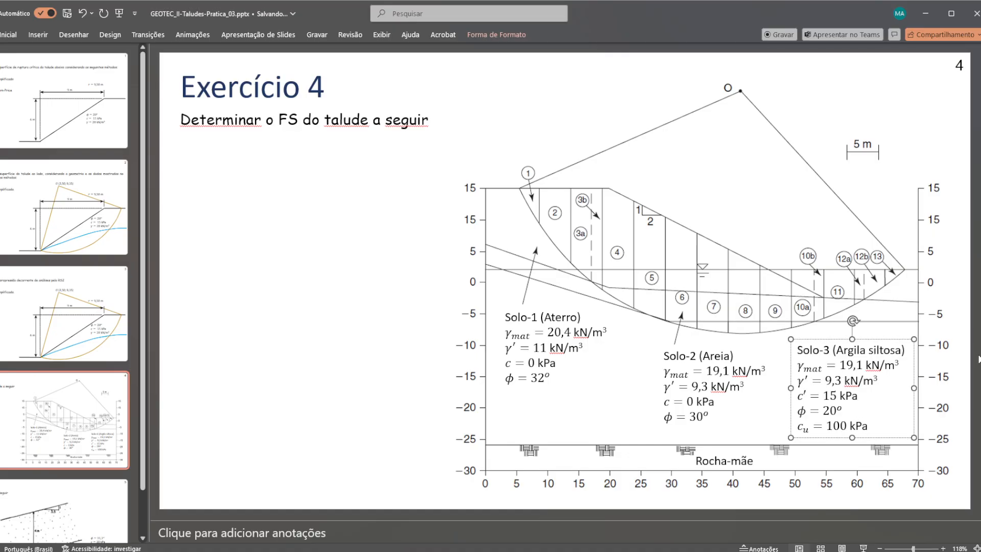
{"action": "type", "text": "a"}
{"action": "left_click", "coordinate": [967, 264]}
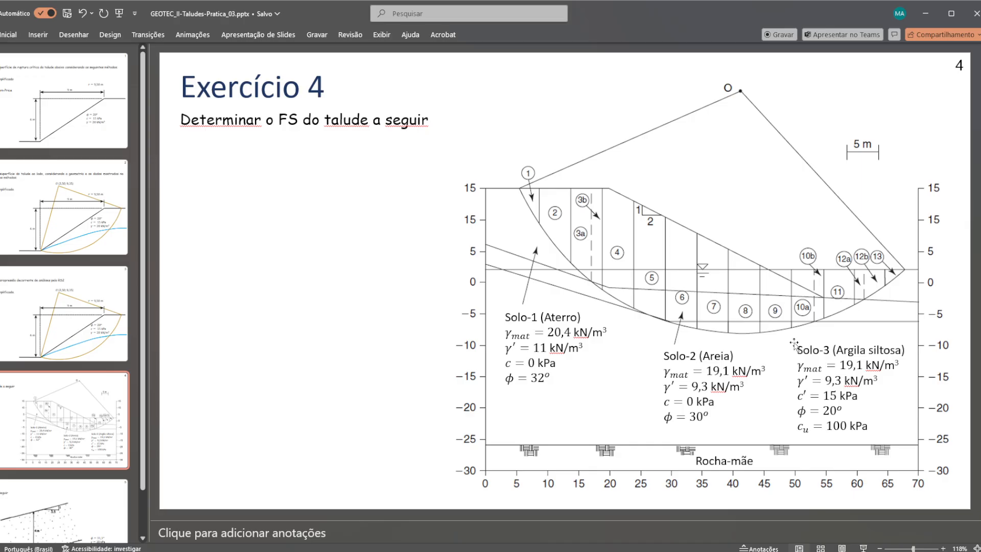
- Return to Slide2 and set Material 3's unit weight to 19.1 kN/m3
{"action": "key", "text": "alt+Tab"}
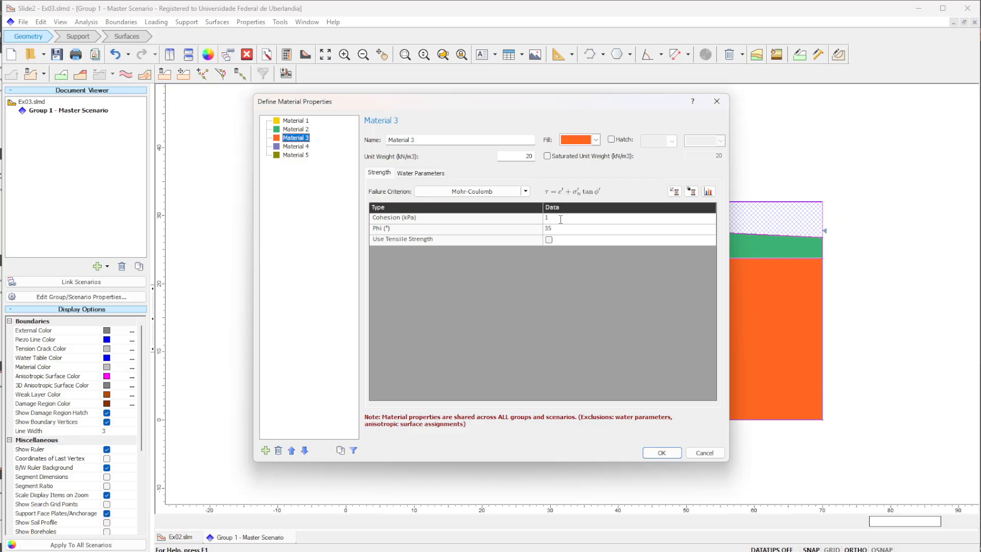
{"action": "double_click", "coordinate": [529, 156]}
{"action": "type", "text": "19.1"}
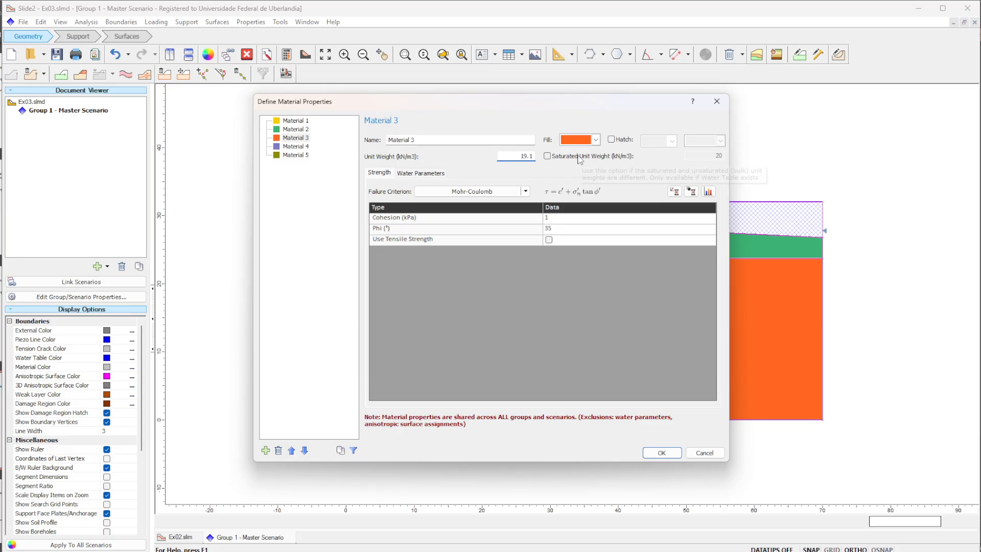
- Consult the slide for Solo-3's cohesion and rename the bottom layer's material as Material3
{"action": "left_click", "coordinate": [560, 219]}
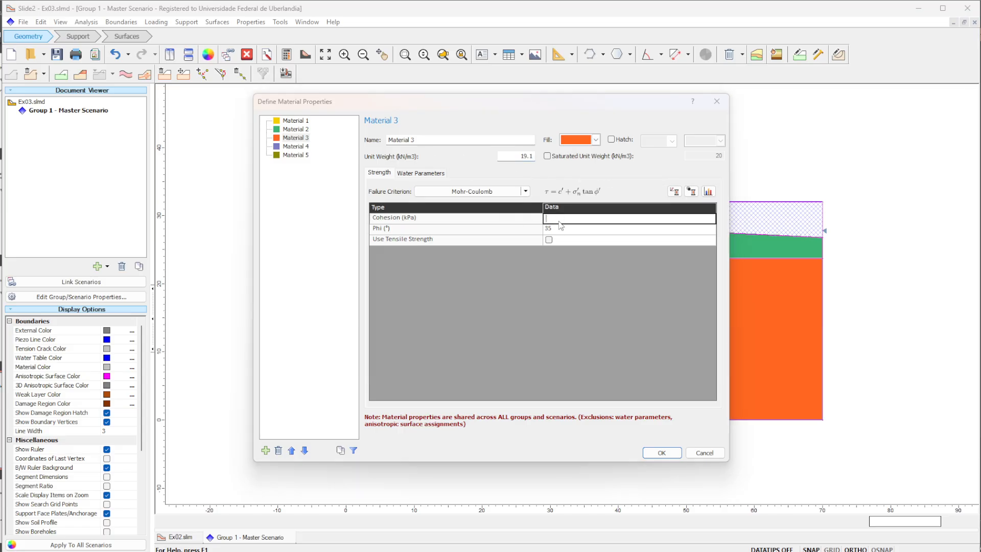
{"action": "key", "text": "alt+Tab"}
{"action": "key", "text": "alt+Tab"}
{"action": "type", "text": "15"}
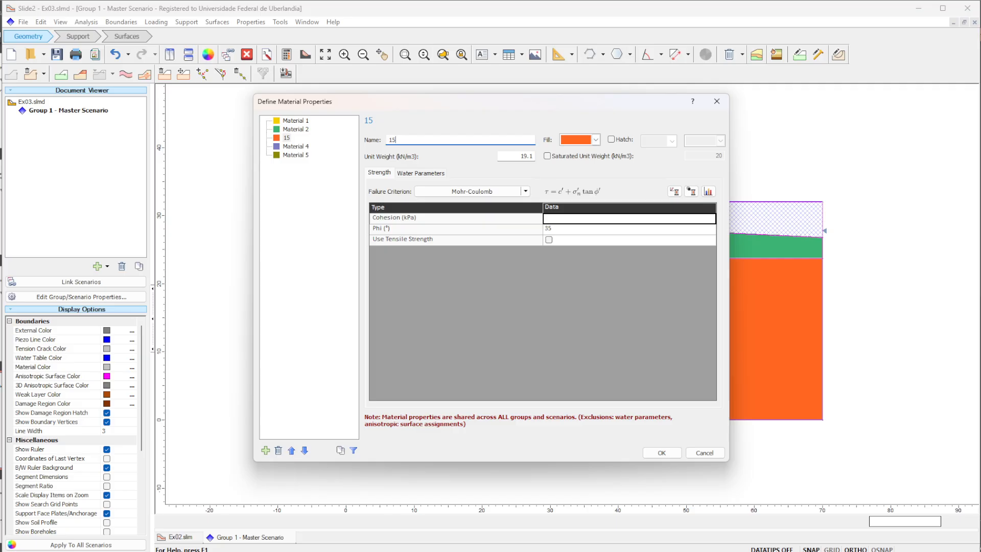
{"action": "key", "text": "BackSpace"}
{"action": "key", "text": "BackSpace"}
{"action": "type", "text": "Material3"}
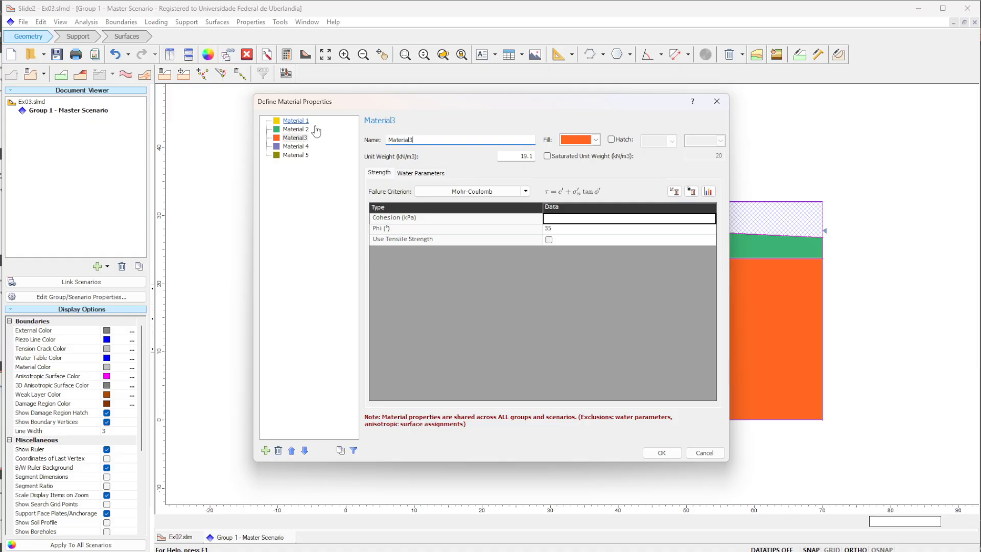
- Set Material3's cohesion to 15 kPa and friction angle to 20°, checking the Solo-3 parameters on the slide
{"action": "left_click", "coordinate": [582, 218]}
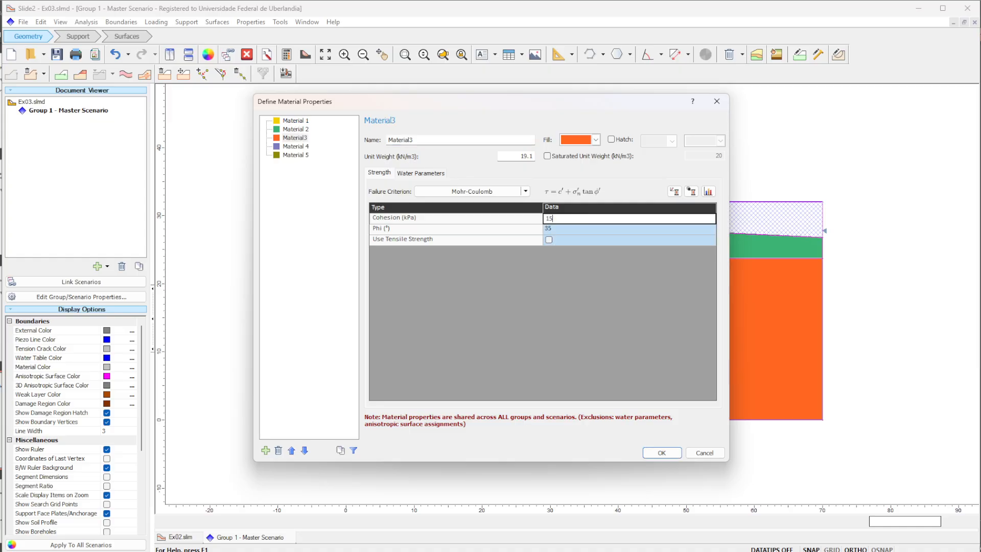
{"action": "left_click", "coordinate": [587, 228]}
{"action": "type", "text": "20"}
{"action": "key", "text": "alt+Tab"}
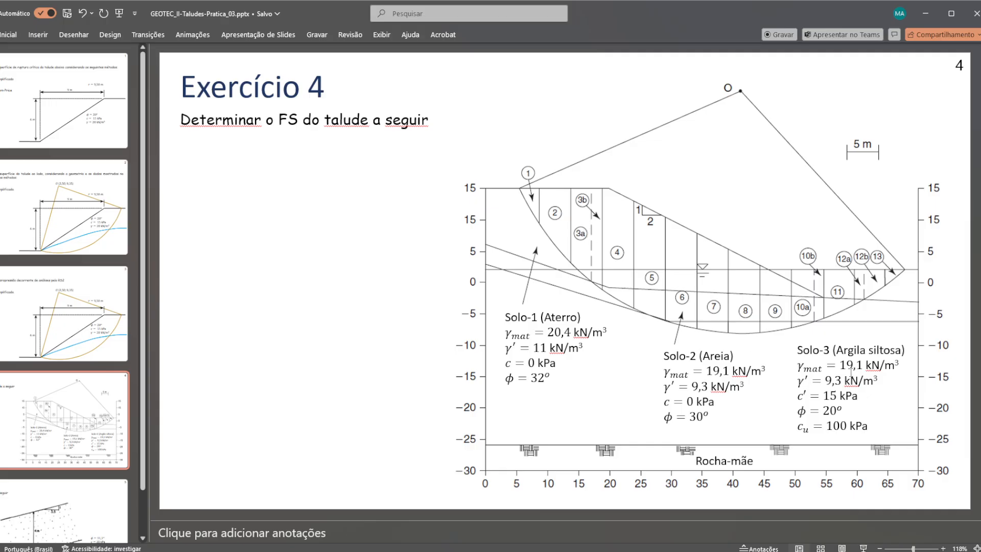
{"action": "key", "text": "alt+Tab"}
{"action": "left_click", "coordinate": [585, 229]}
{"action": "type", "text": "3"}
{"action": "left_click", "coordinate": [575, 305]}
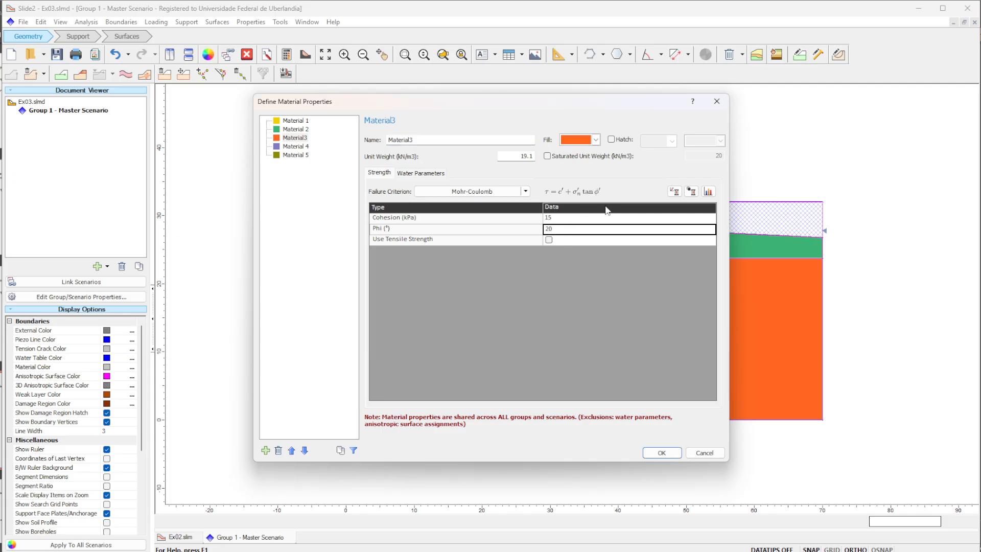
{"action": "left_click", "coordinate": [491, 196]}
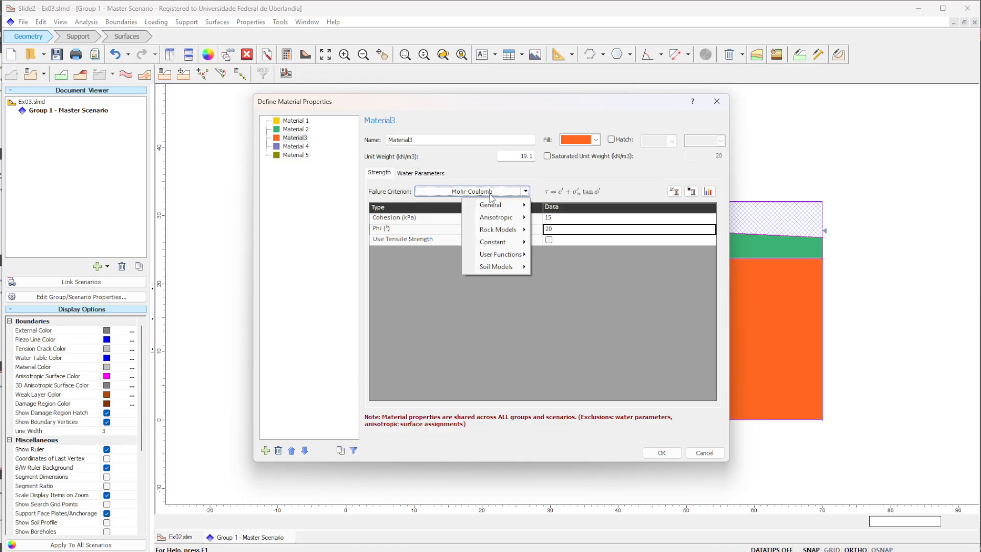
{"action": "mouse_move", "coordinate": [506, 267]}
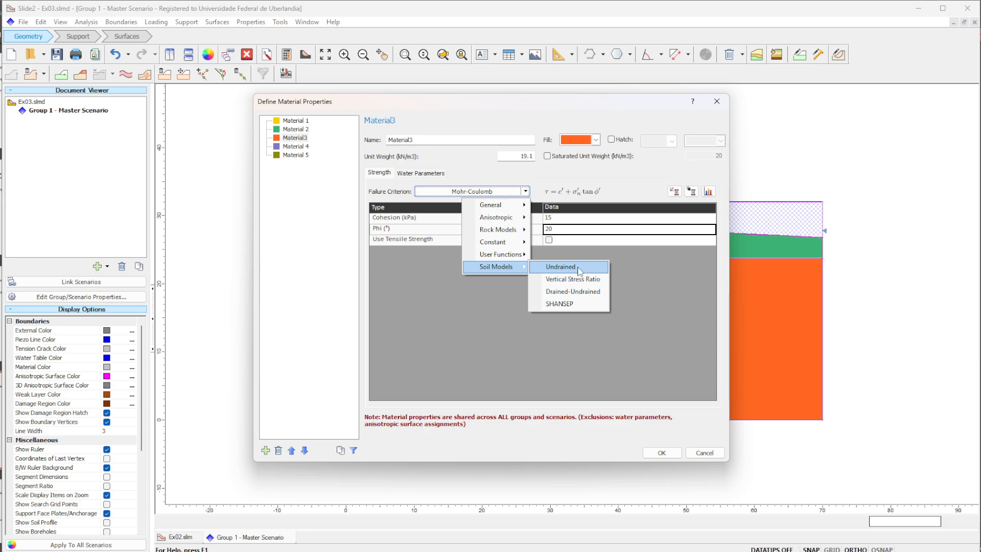
{"action": "left_click", "coordinate": [635, 272]}
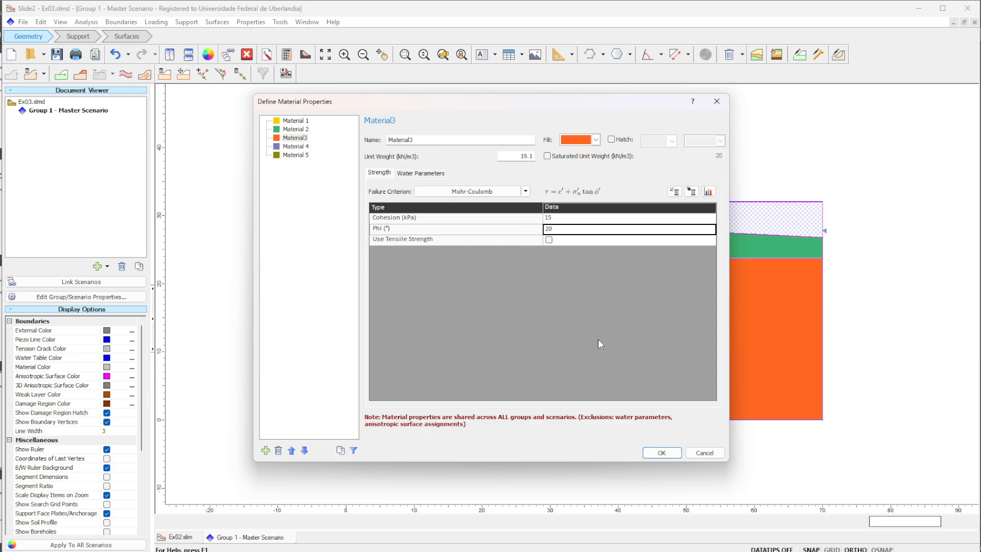
- Accept the material property definitions and save the model
{"action": "left_click", "coordinate": [661, 453]}
{"action": "left_click", "coordinate": [57, 55]}
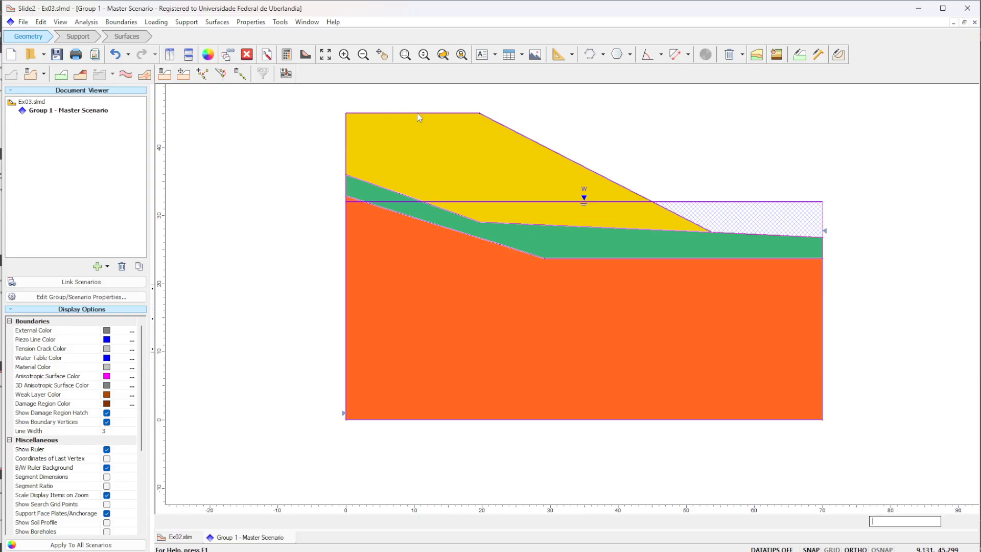
{"action": "scroll", "coordinate": [510, 143], "scroll_direction": "down", "scroll_amount": 3}
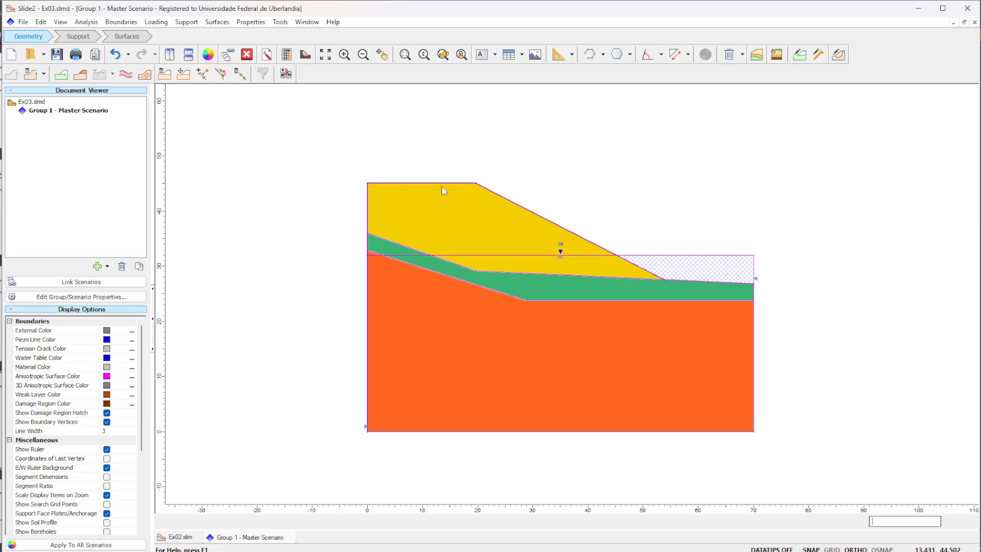
- Apply a constant 25 kPa distributed load normal to the boundary along the whole flat crest of the slope and save the model
{"action": "left_click", "coordinate": [77, 36]}
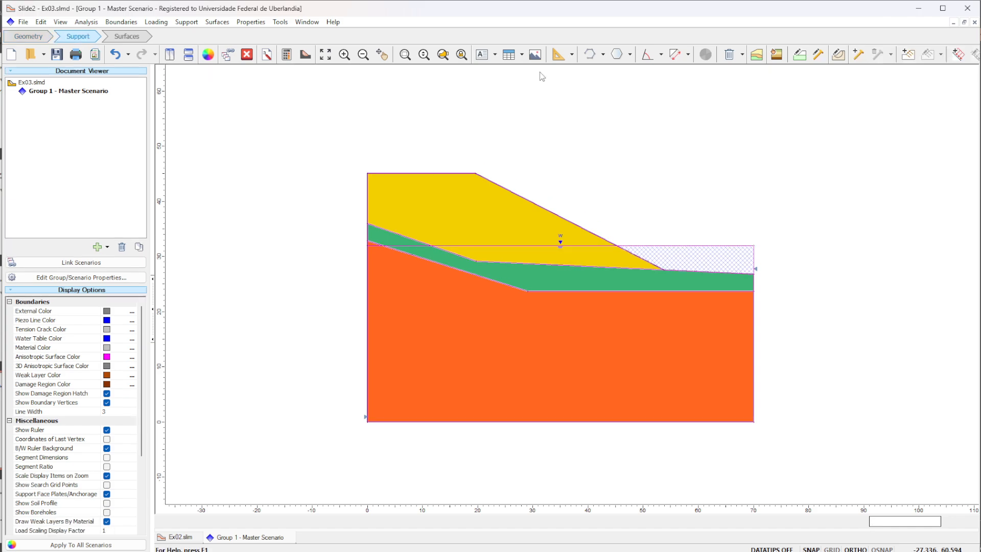
{"action": "left_click", "coordinate": [958, 55]}
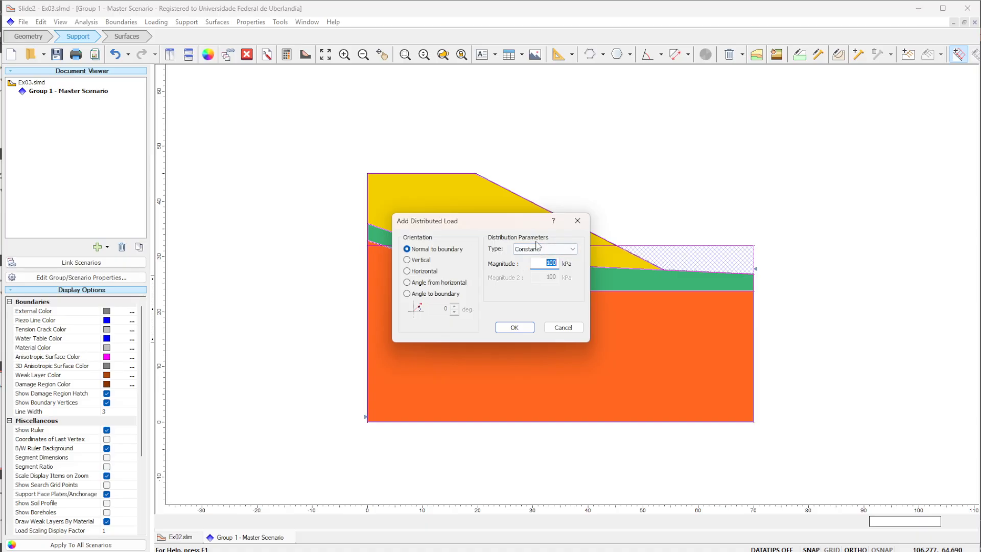
{"action": "left_click", "coordinate": [547, 263]}
{"action": "left_click_drag", "start_coordinate": [547, 263], "coordinate": [580, 266]}
{"action": "left_click", "coordinate": [514, 327]}
{"action": "left_click", "coordinate": [476, 175]}
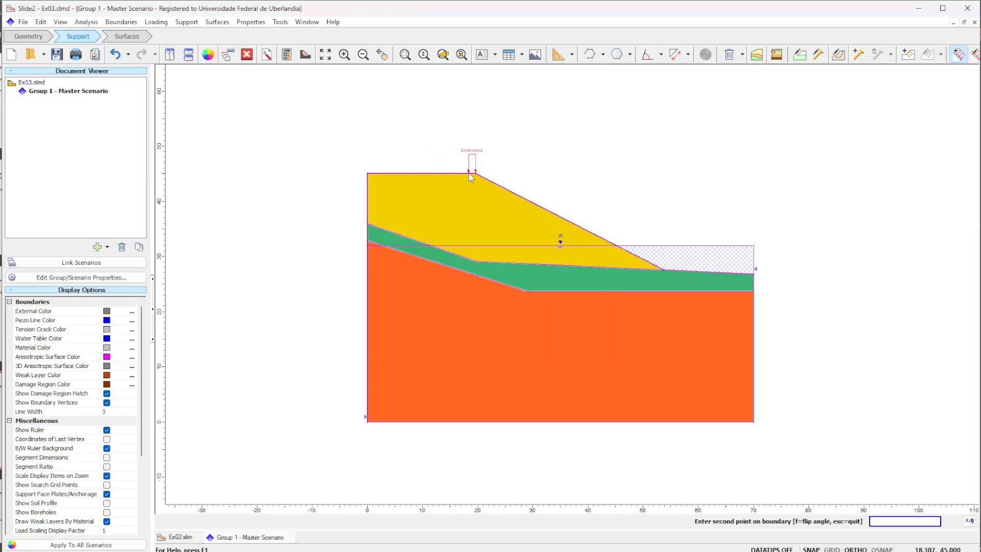
{"action": "left_click", "coordinate": [367, 174]}
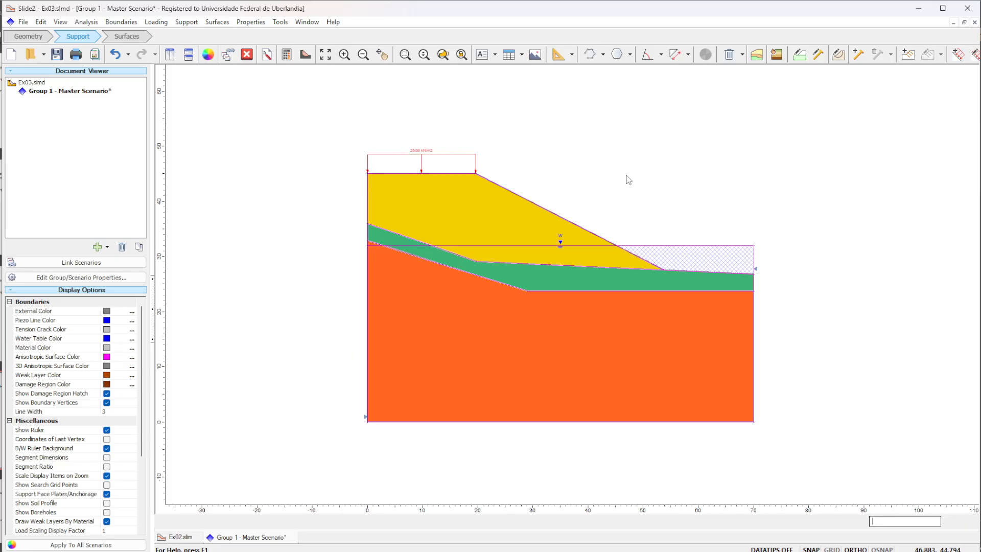
{"action": "scroll", "coordinate": [450, 158], "scroll_direction": "up", "scroll_amount": 2}
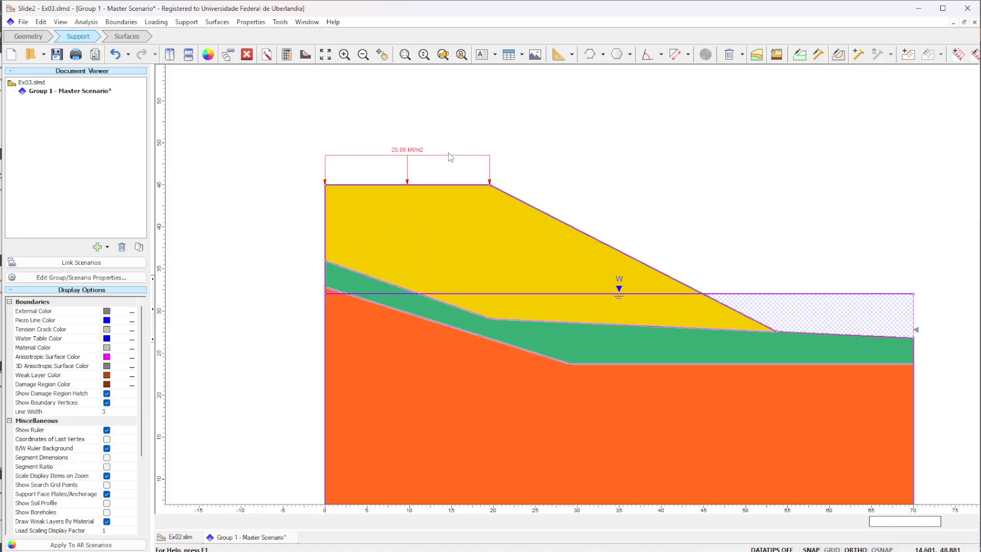
{"action": "left_click", "coordinate": [57, 54]}
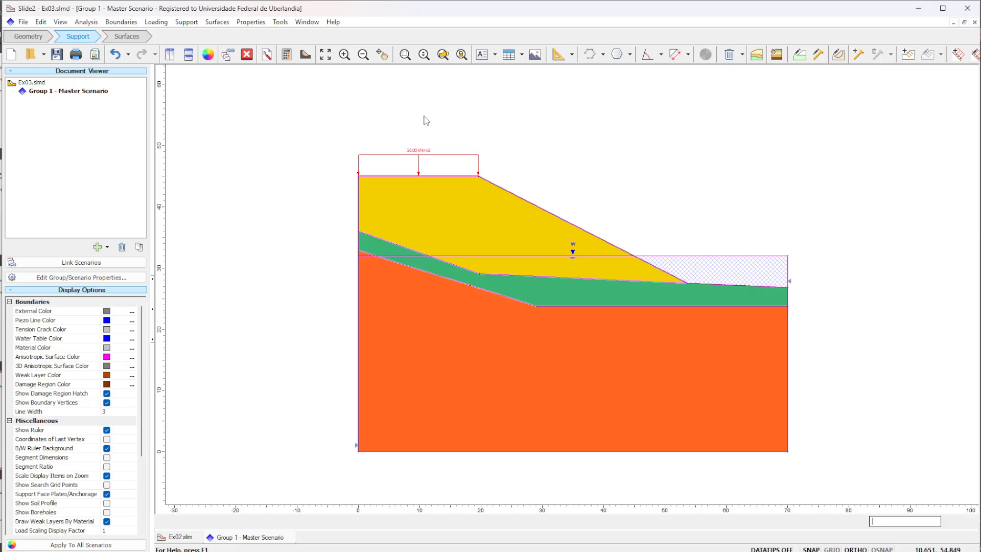
- Compute the model with the crest load and open its results in Slide2 Interpret, resizing that window to nearly fill the screen
{"action": "left_click", "coordinate": [289, 56]}
{"action": "left_click", "coordinate": [306, 54]}
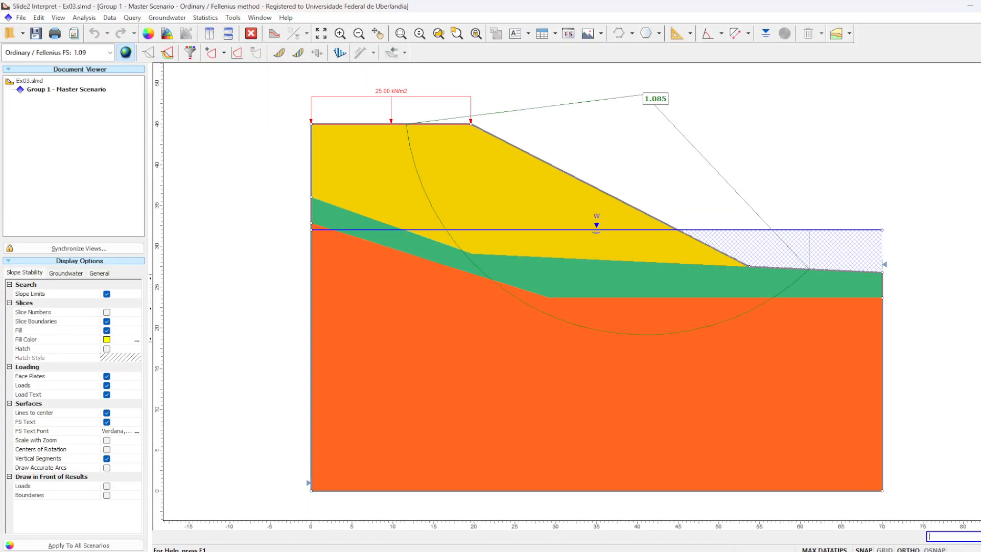
{"action": "left_click_drag", "start_coordinate": [932, 5], "coordinate": [679, 42]}
{"action": "left_click_drag", "start_coordinate": [664, 33], "coordinate": [660, 26]}
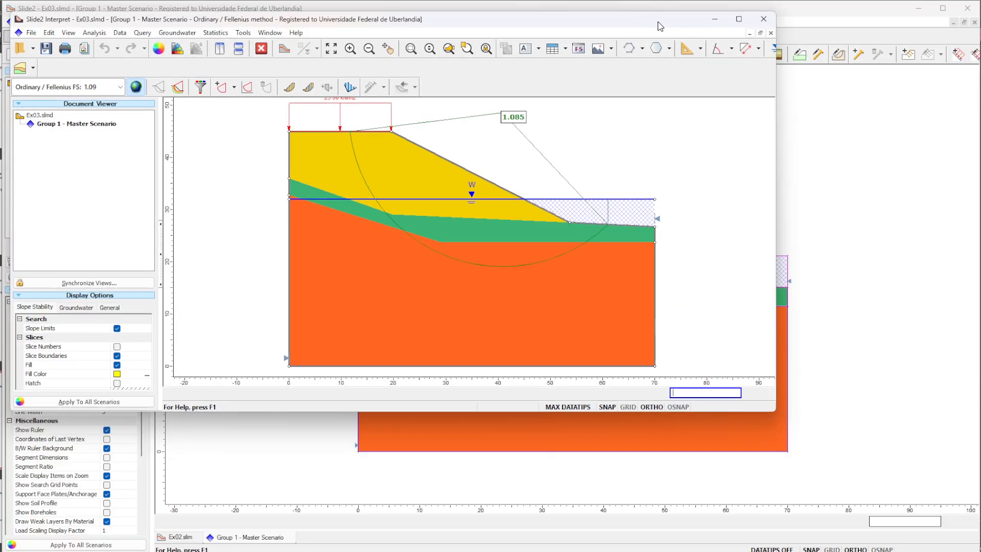
{"action": "left_click_drag", "start_coordinate": [777, 129], "coordinate": [971, 113]}
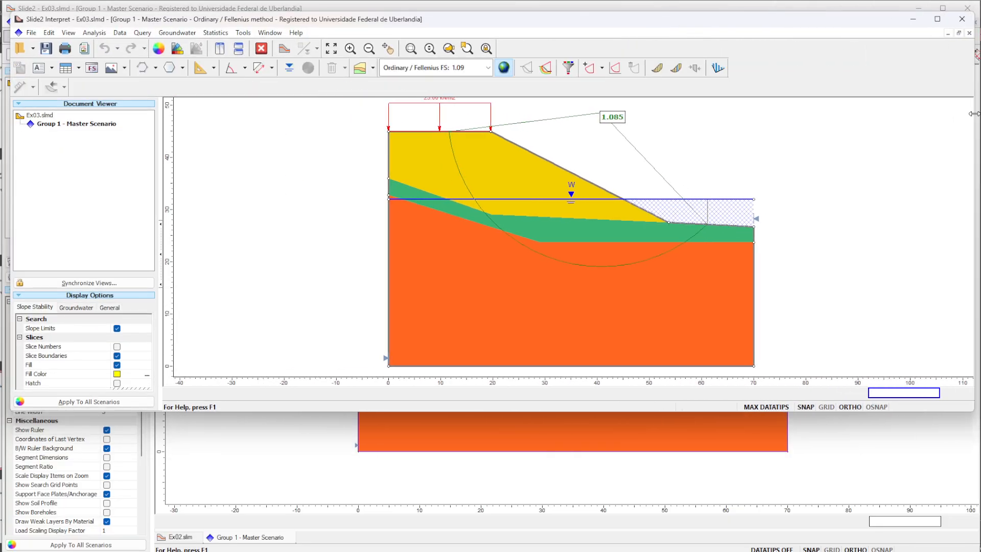
{"action": "left_click_drag", "start_coordinate": [792, 415], "coordinate": [793, 534]}
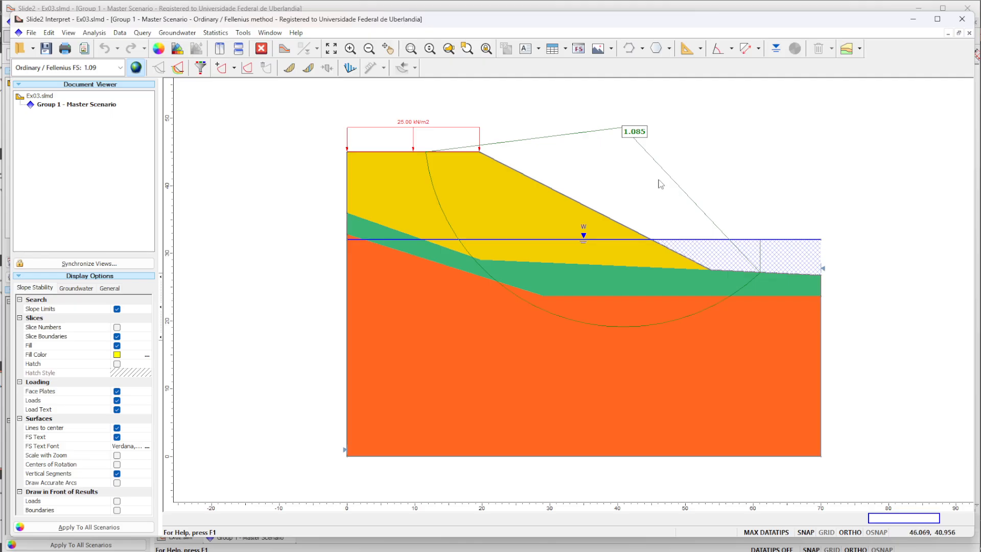
- Display the critical surface for the Bishop simplified method and show its slices
{"action": "left_click", "coordinate": [111, 69]}
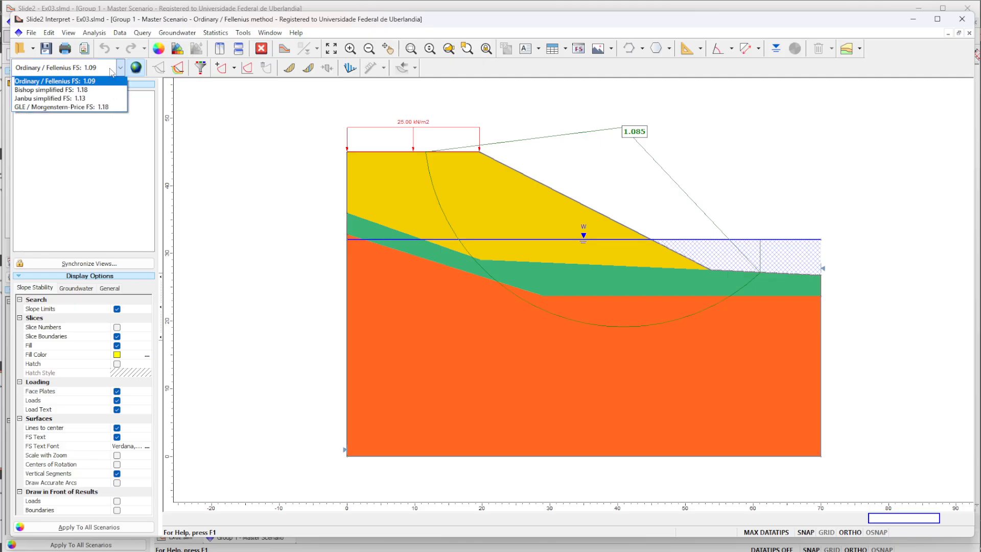
{"action": "left_click", "coordinate": [109, 92]}
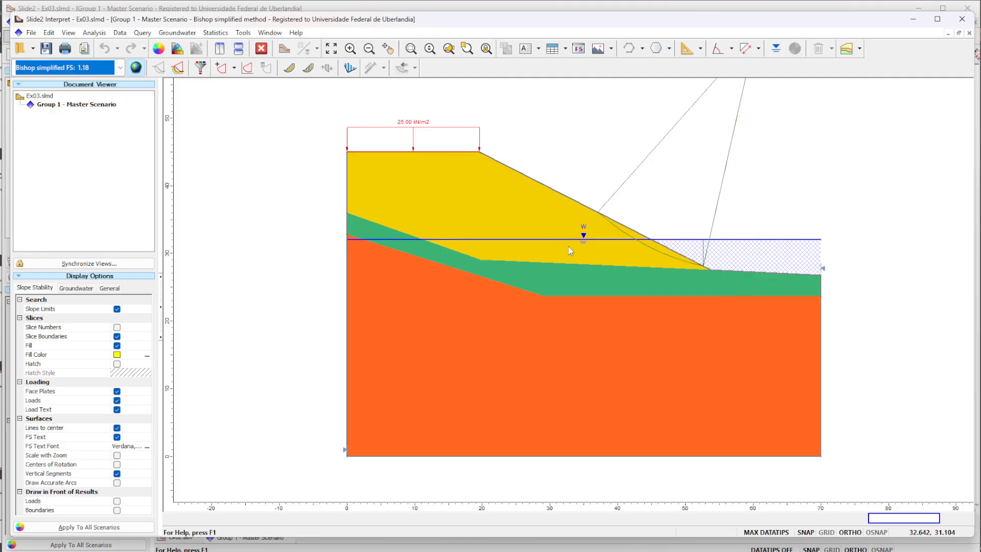
{"action": "scroll", "coordinate": [569, 246], "scroll_direction": "down", "scroll_amount": 2}
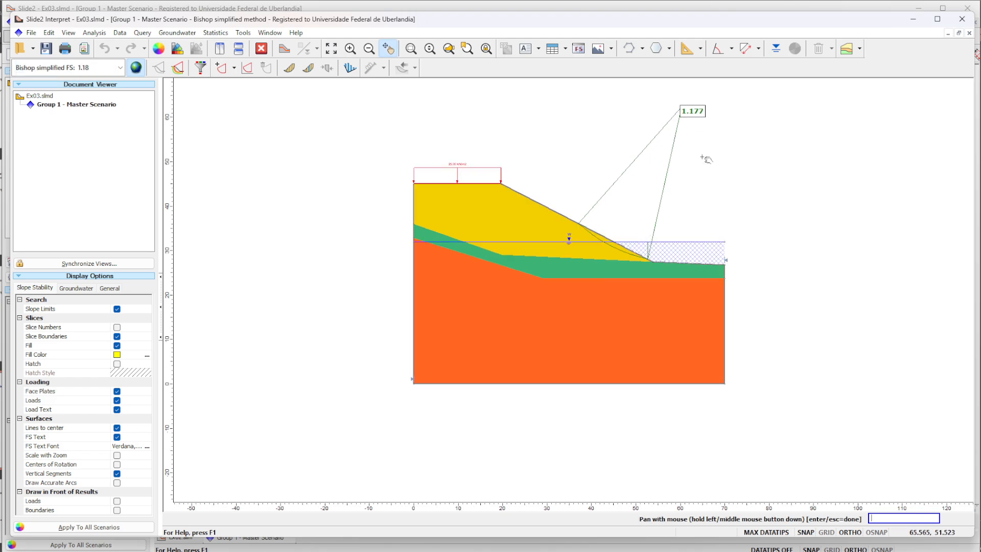
{"action": "scroll", "coordinate": [705, 159], "scroll_direction": "up", "scroll_amount": 2}
{"action": "mouse_move", "coordinate": [608, 284]}
{"action": "left_click_drag", "start_coordinate": [688, 193], "coordinate": [629, 274]}
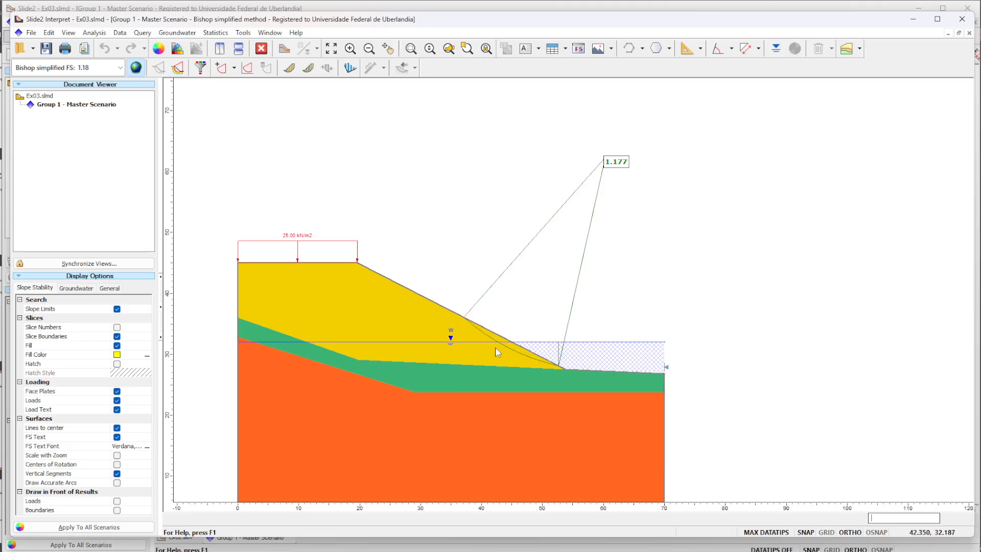
{"action": "left_click", "coordinate": [309, 68]}
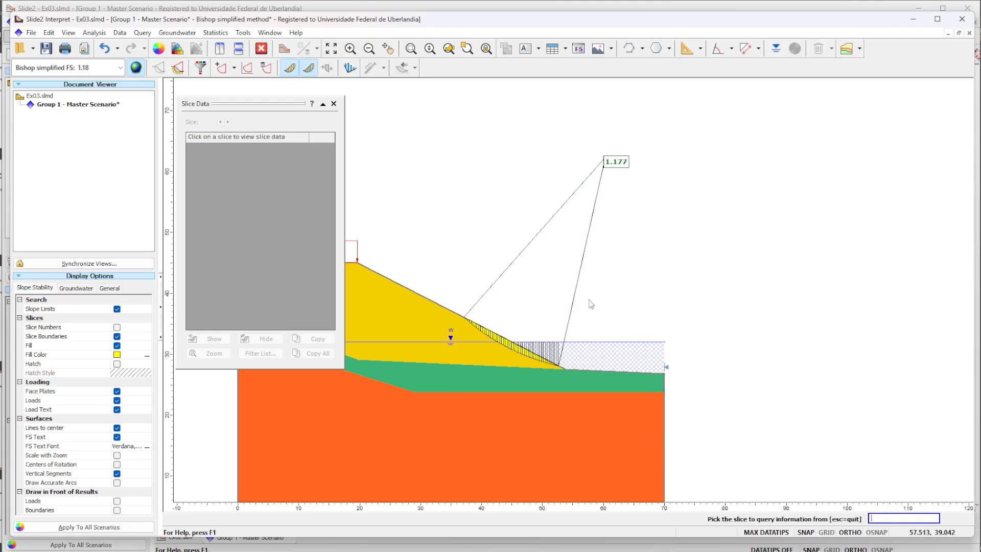
{"action": "left_click", "coordinate": [334, 104]}
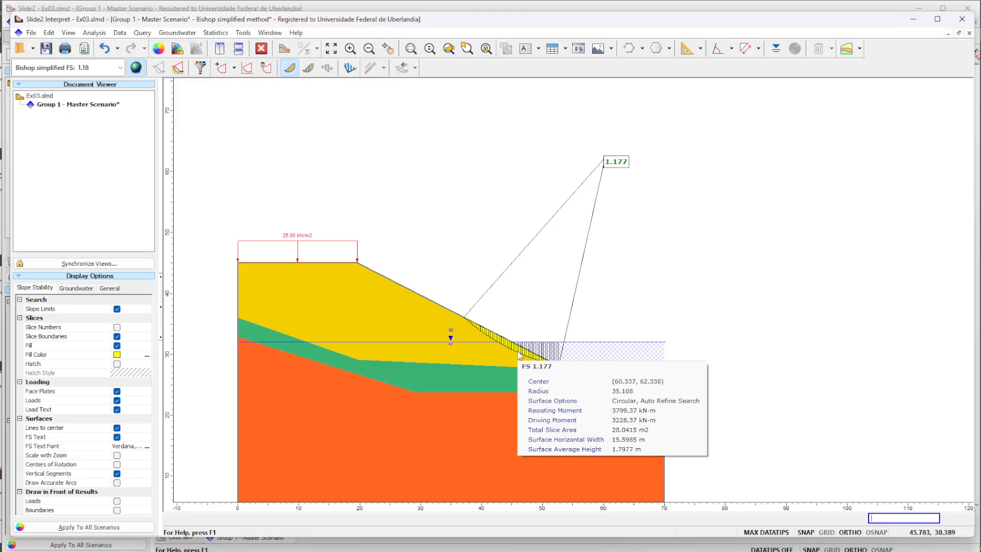
- Show all slip surfaces, query the surface centred near (38.2, 48.2), and close the results window
{"action": "left_click", "coordinate": [179, 68]}
{"action": "left_click", "coordinate": [200, 68]}
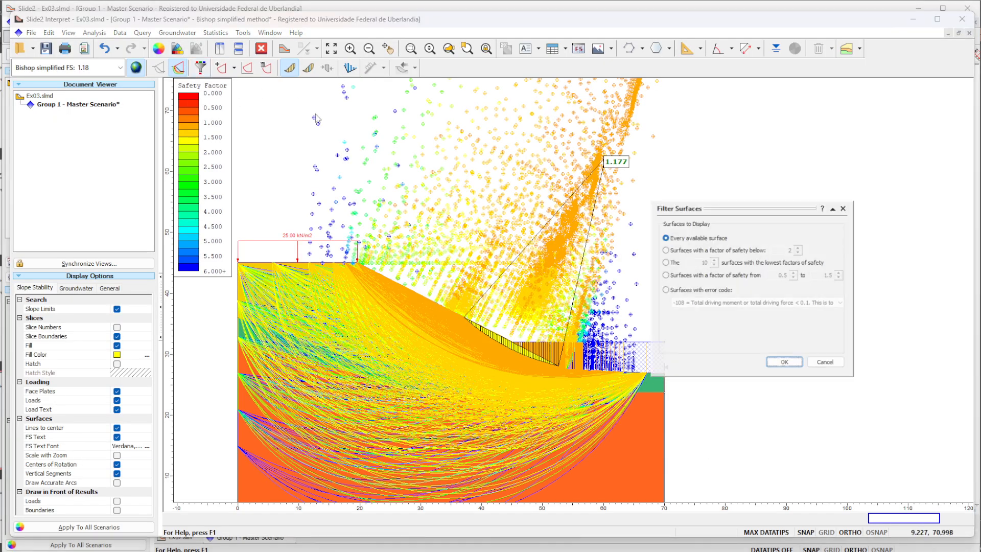
{"action": "left_click", "coordinate": [486, 243]}
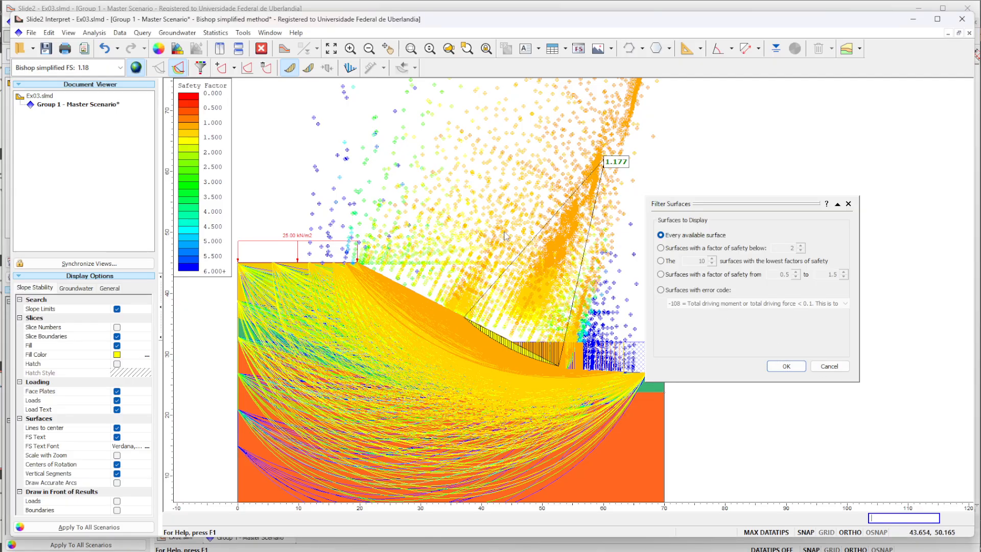
{"action": "left_click", "coordinate": [827, 365]}
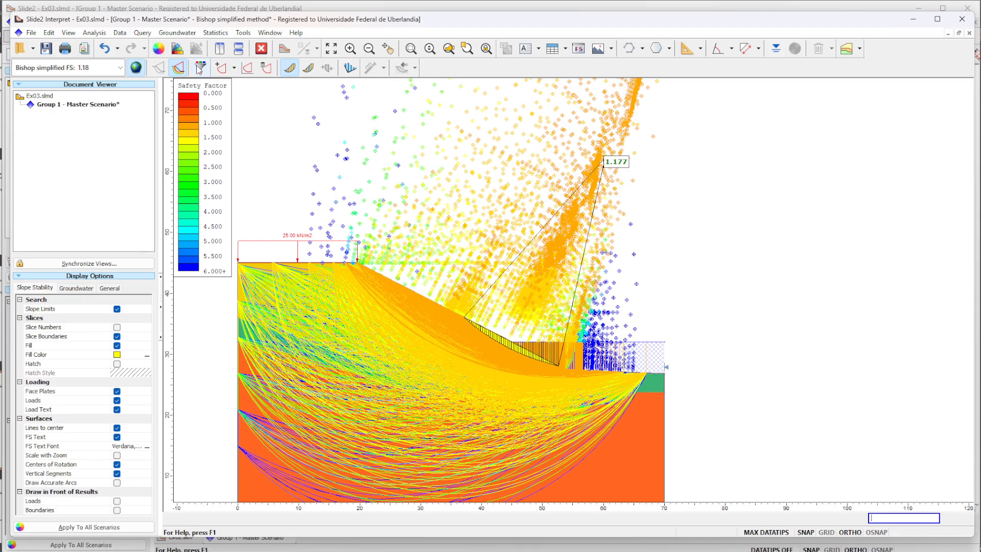
{"action": "left_click", "coordinate": [220, 67]}
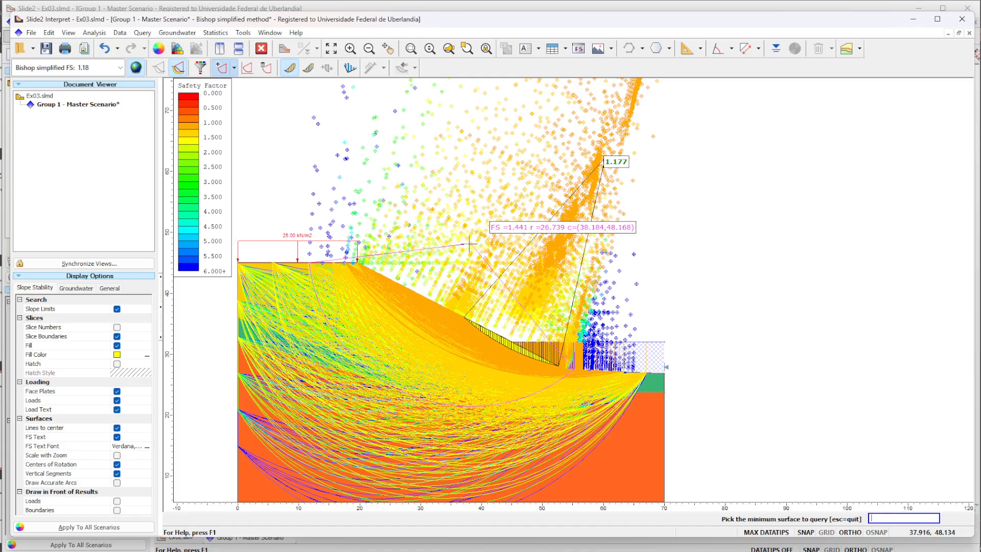
{"action": "left_click", "coordinate": [469, 245]}
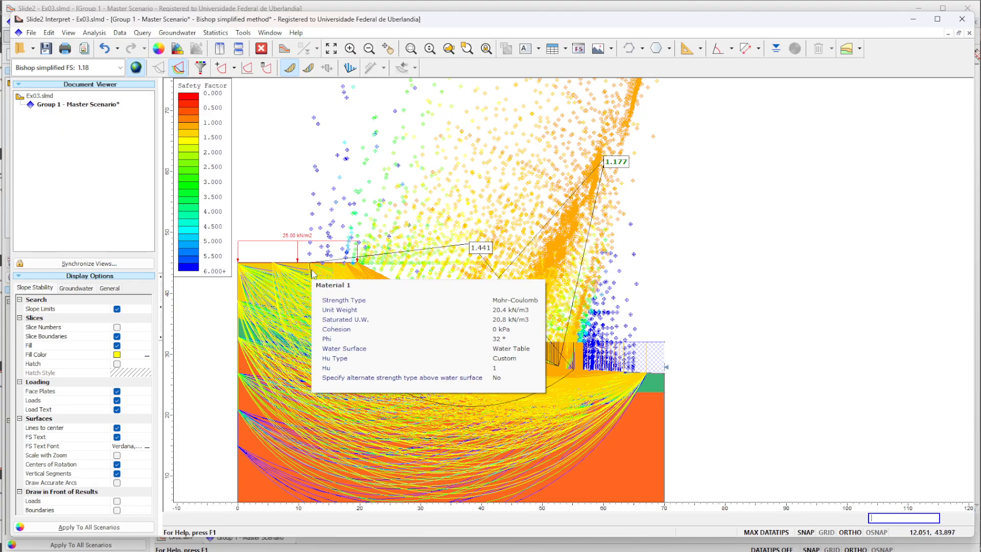
{"action": "left_click", "coordinate": [962, 21]}
{"action": "left_click", "coordinate": [524, 305]}
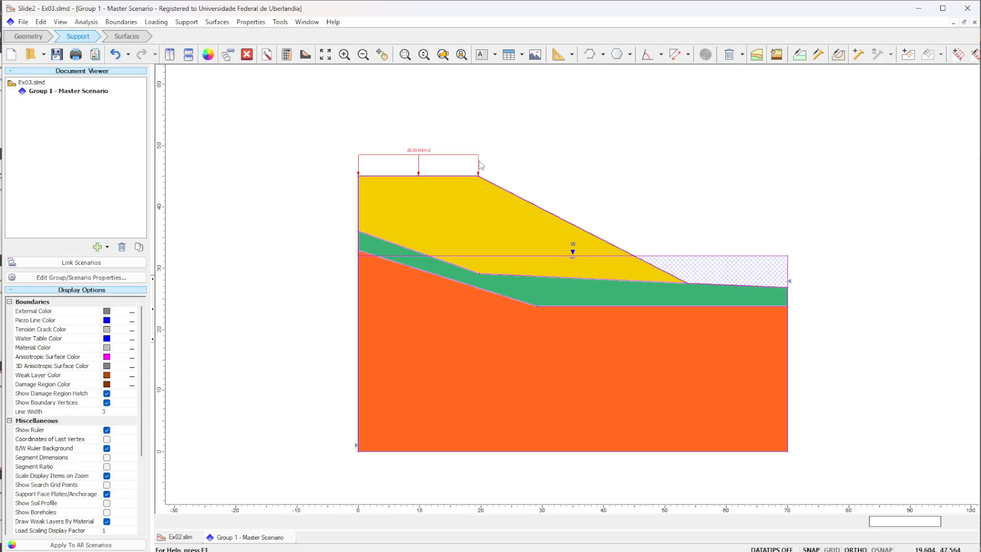
{"action": "left_click", "coordinate": [959, 54]}
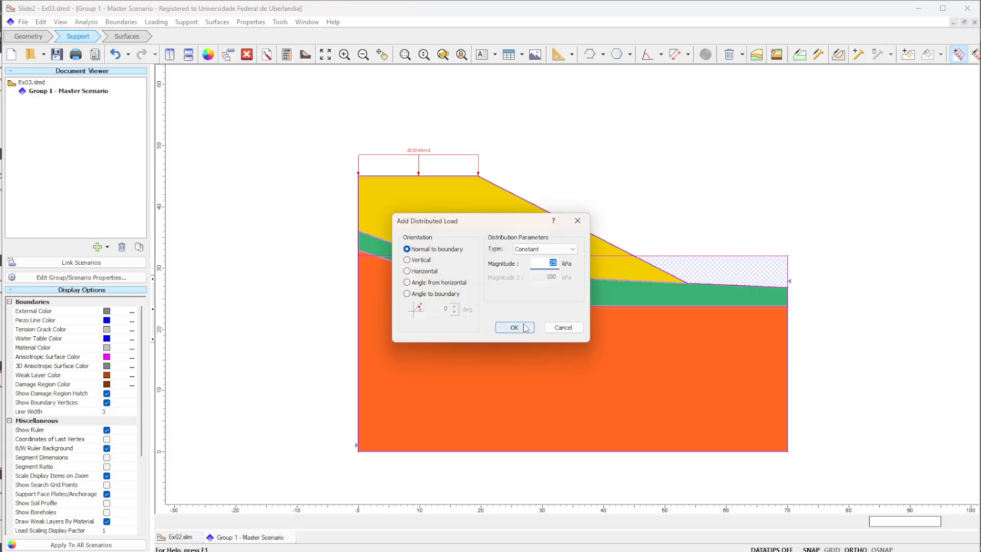
{"action": "left_click", "coordinate": [526, 329]}
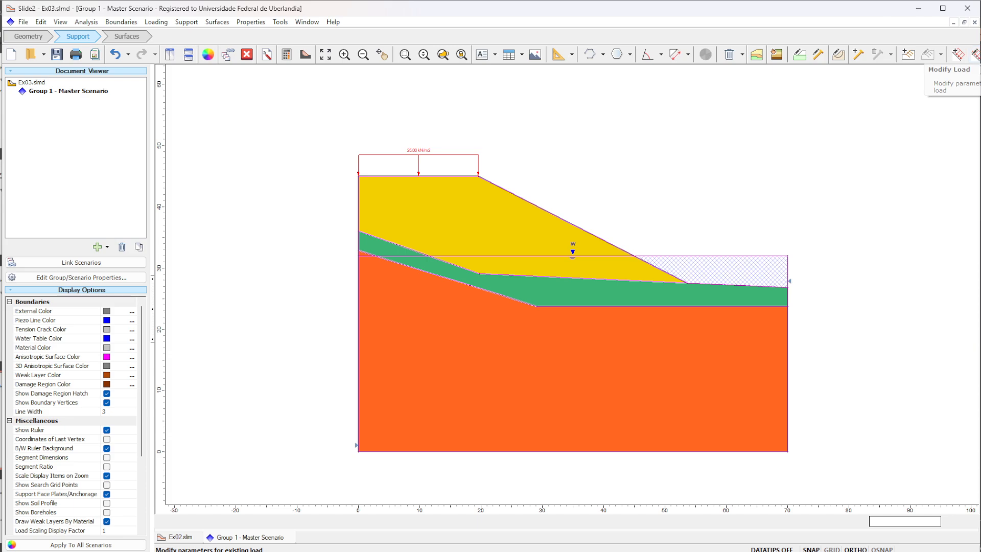
{"action": "scroll", "coordinate": [932, 92], "scroll_direction": "down", "scroll_amount": 1}
{"action": "scroll", "coordinate": [899, 88], "scroll_direction": "up", "scroll_amount": 1}
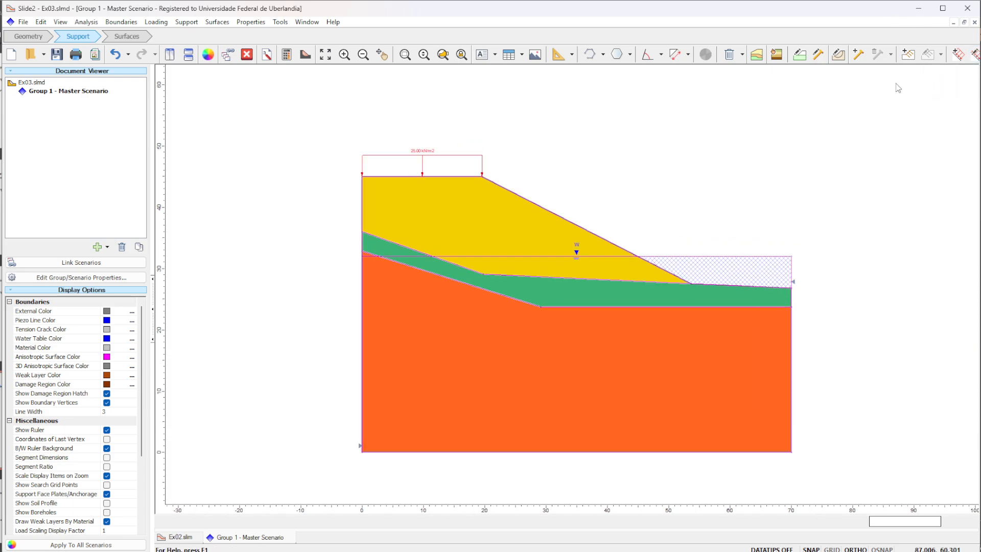
- Delete the 25 kPa distributed load from the slope's crest
{"action": "left_click_drag", "start_coordinate": [977, 83], "coordinate": [980, 83]}
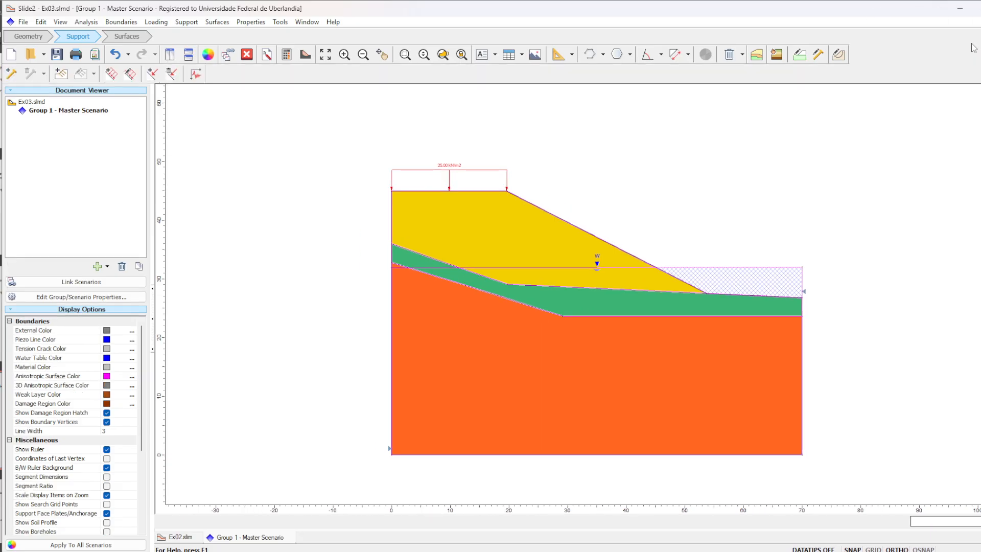
{"action": "left_click", "coordinate": [173, 75]}
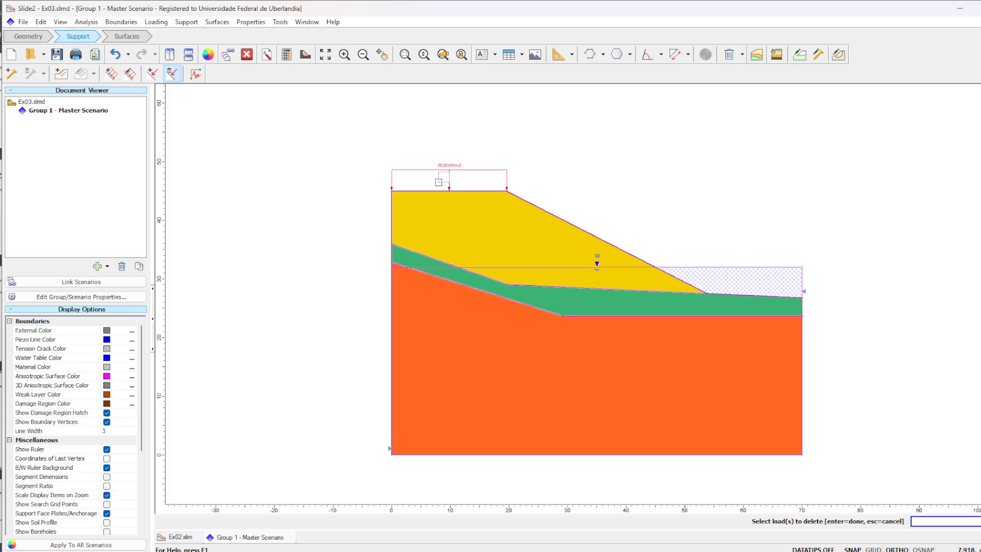
{"action": "left_click_drag", "start_coordinate": [526, 173], "coordinate": [311, 114]}
{"action": "key", "text": "Escape"}
{"action": "left_click", "coordinate": [171, 76]}
{"action": "key", "text": "Return"}
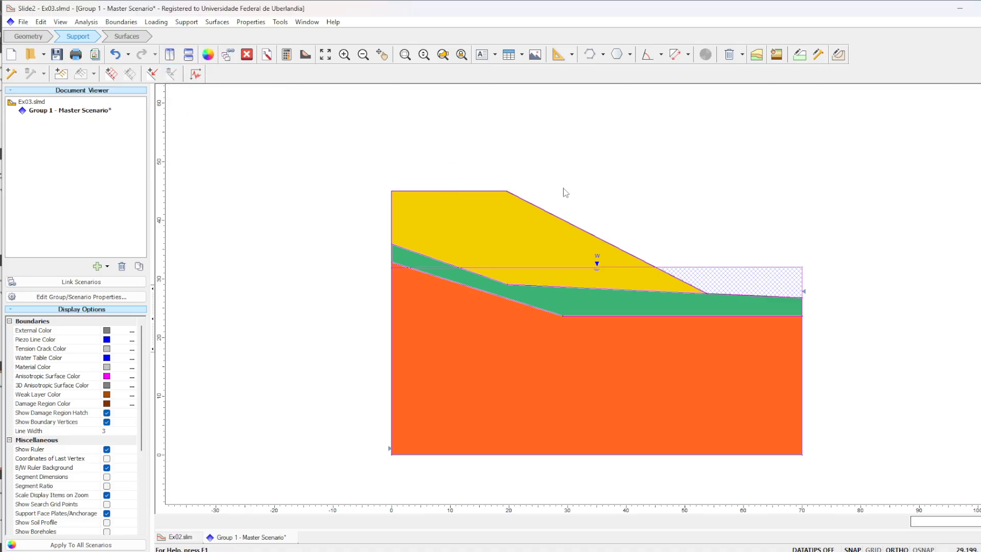
- Save and recompute the model without the crest load, and open its results in Slide2 Interpret
{"action": "left_click", "coordinate": [288, 55]}
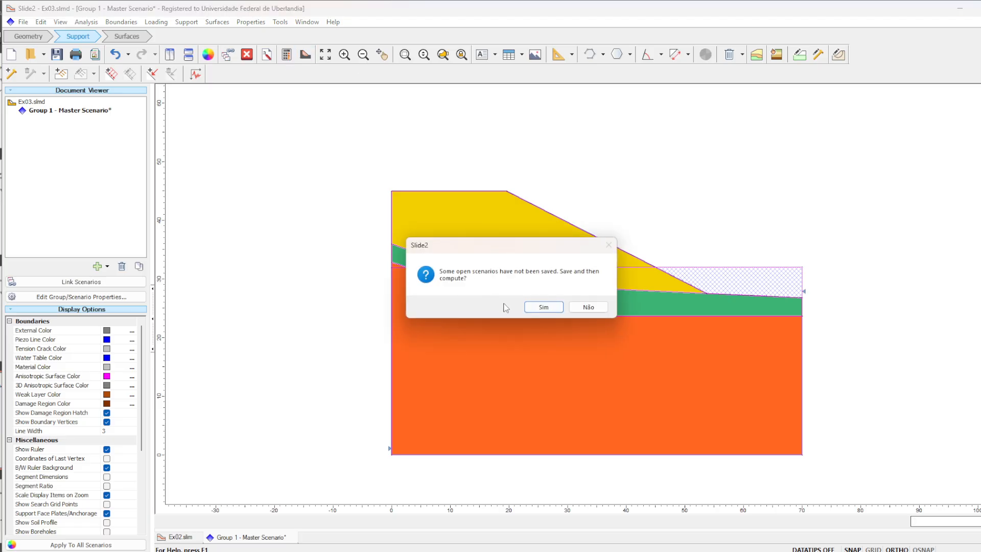
{"action": "left_click", "coordinate": [543, 306]}
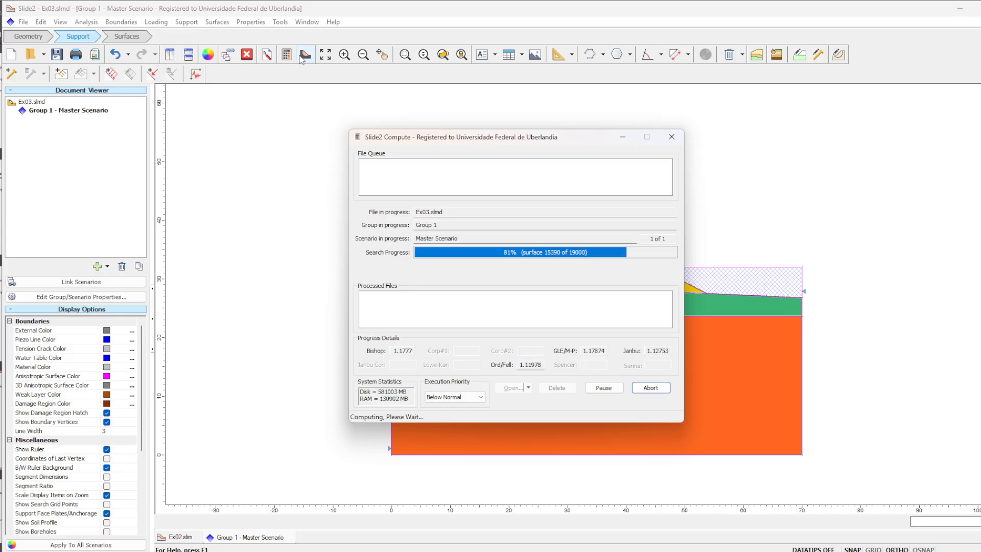
{"action": "left_click", "coordinate": [306, 55]}
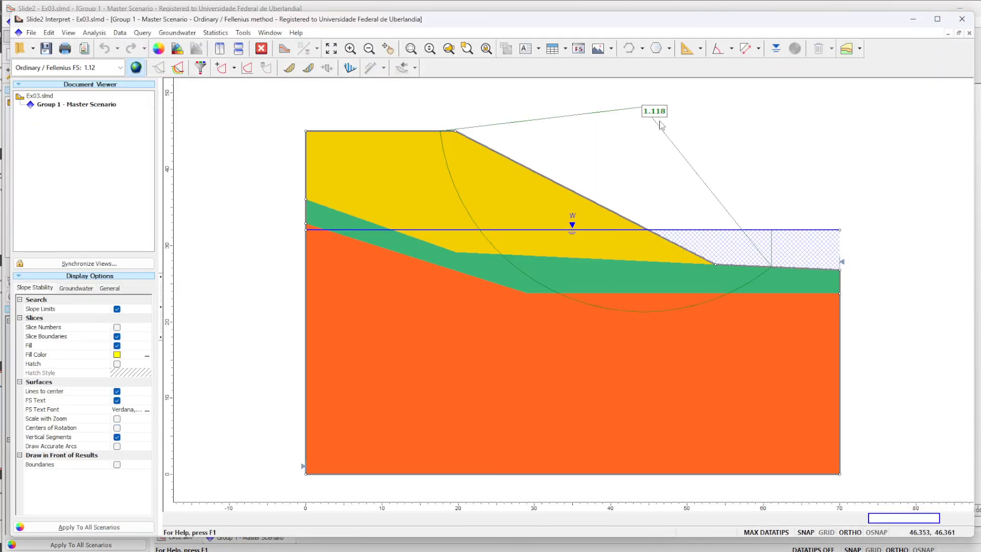
{"action": "mouse_move", "coordinate": [659, 129]}
{"action": "mouse_move", "coordinate": [450, 138]}
- Display the Bishop simplified method's critical surface for the slope without the crest load
{"action": "left_click", "coordinate": [111, 69]}
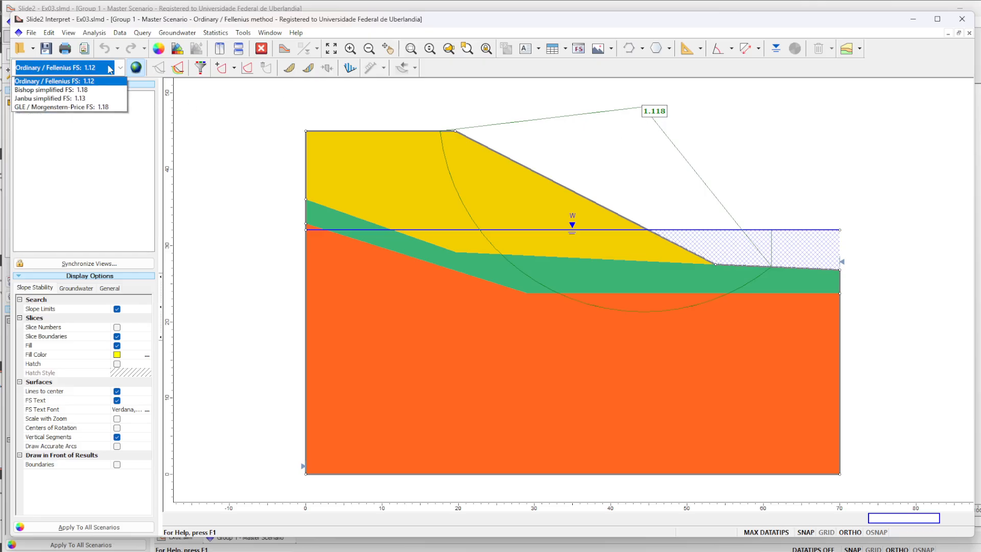
{"action": "left_click", "coordinate": [113, 95]}
{"action": "scroll", "coordinate": [613, 193], "scroll_direction": "down", "scroll_amount": 4}
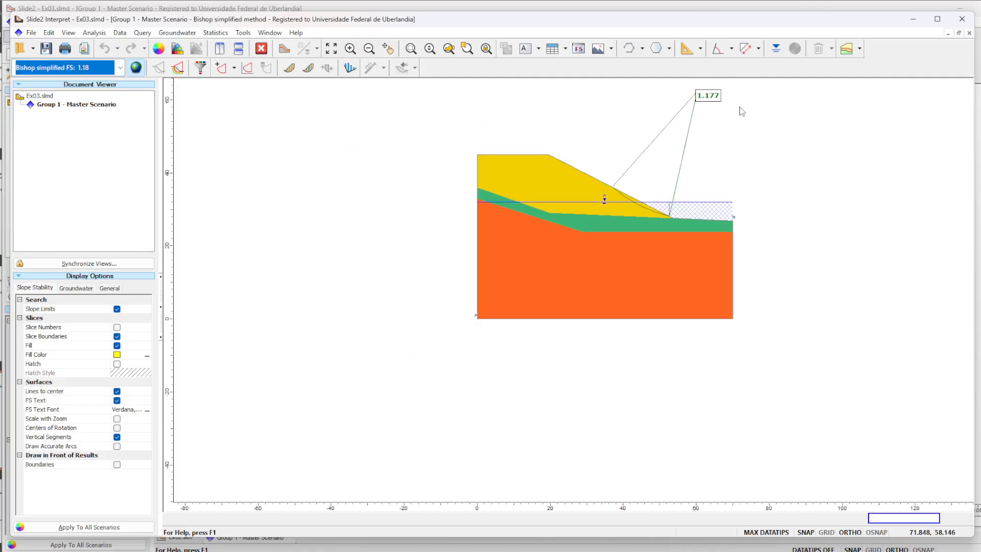
{"action": "scroll", "coordinate": [665, 133], "scroll_direction": "up", "scroll_amount": 3}
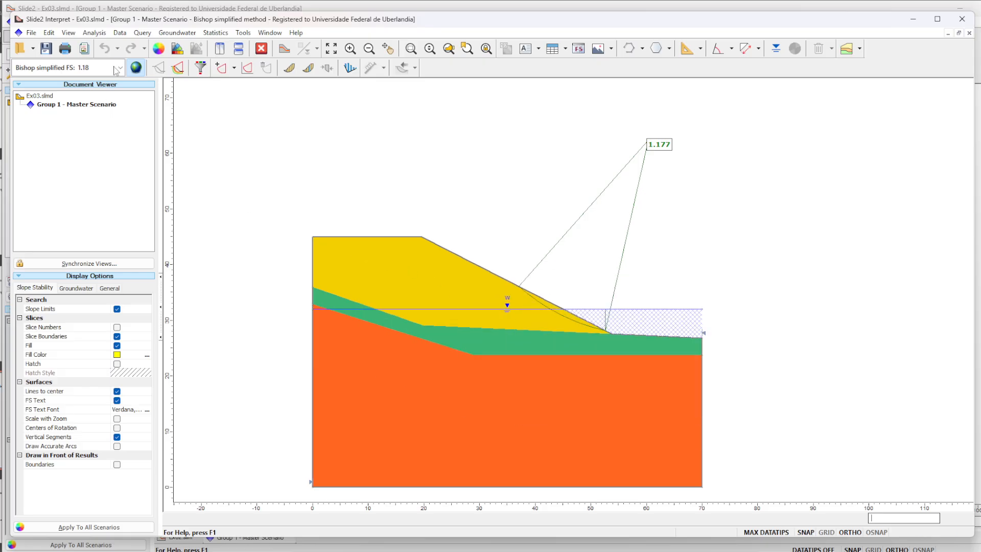
- Show all slip surfaces generated by the analysis and display the slices of the Bishop simplified critical surface
{"action": "left_click", "coordinate": [179, 69]}
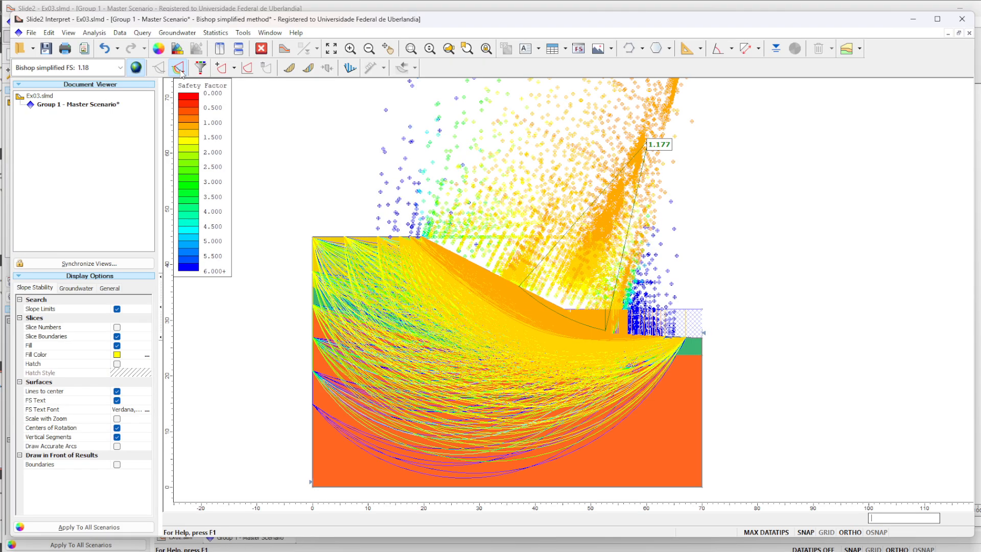
{"action": "left_click", "coordinate": [307, 69]}
{"action": "left_click", "coordinate": [334, 105]}
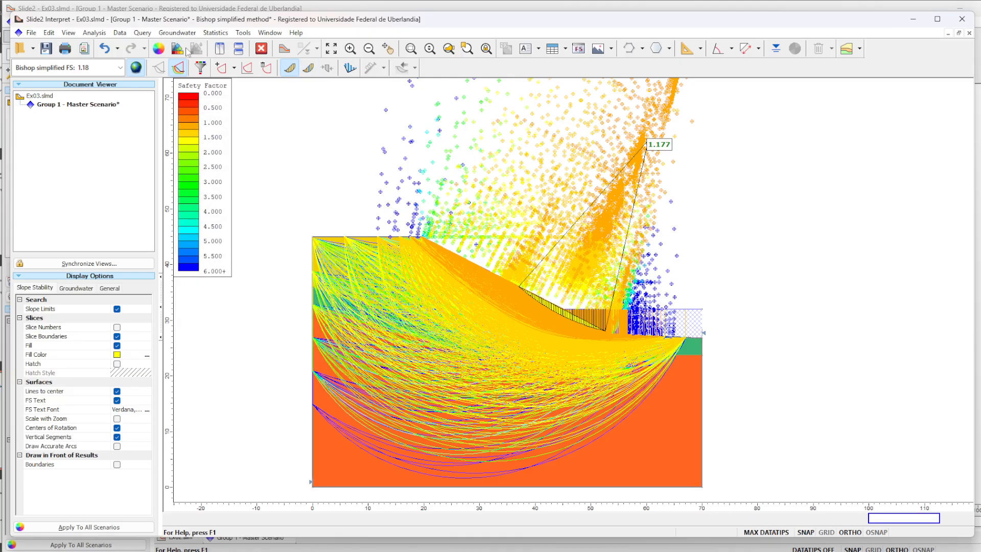
- Display the Ordinary / Fellenius results and examine the centre of that method's critical surface
{"action": "left_click", "coordinate": [102, 68]}
{"action": "left_click", "coordinate": [104, 87]}
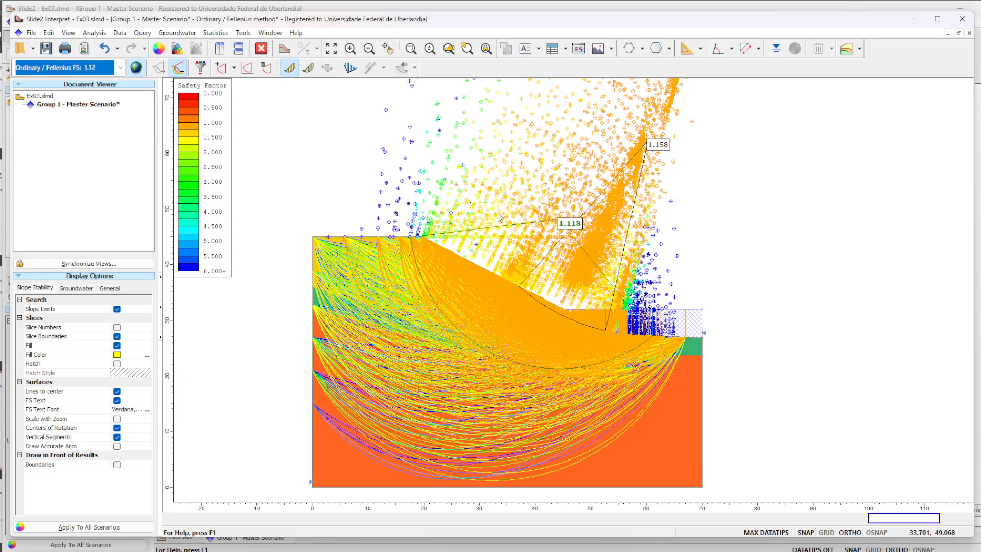
{"action": "scroll", "coordinate": [635, 239], "scroll_direction": "up", "scroll_amount": 5}
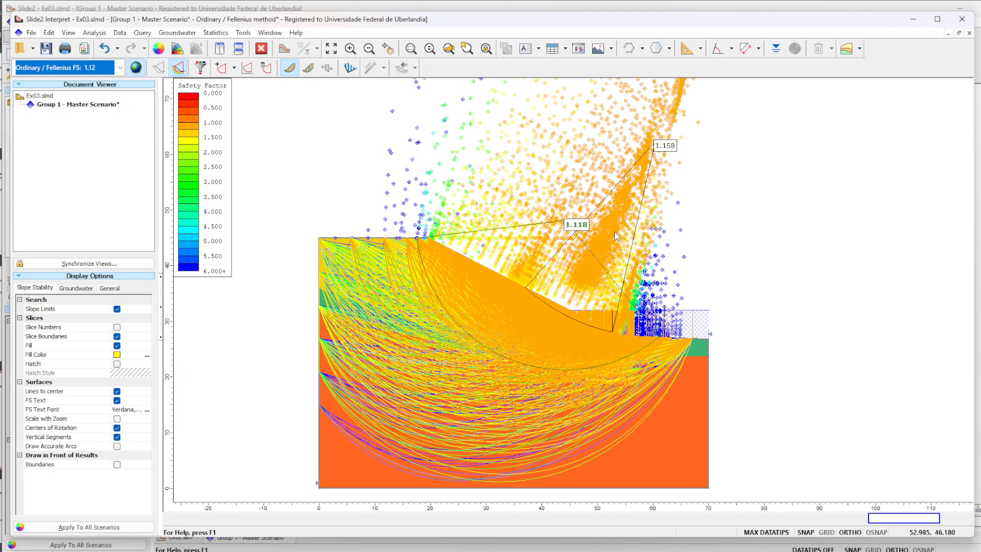
{"action": "scroll", "coordinate": [523, 215], "scroll_direction": "up", "scroll_amount": 10}
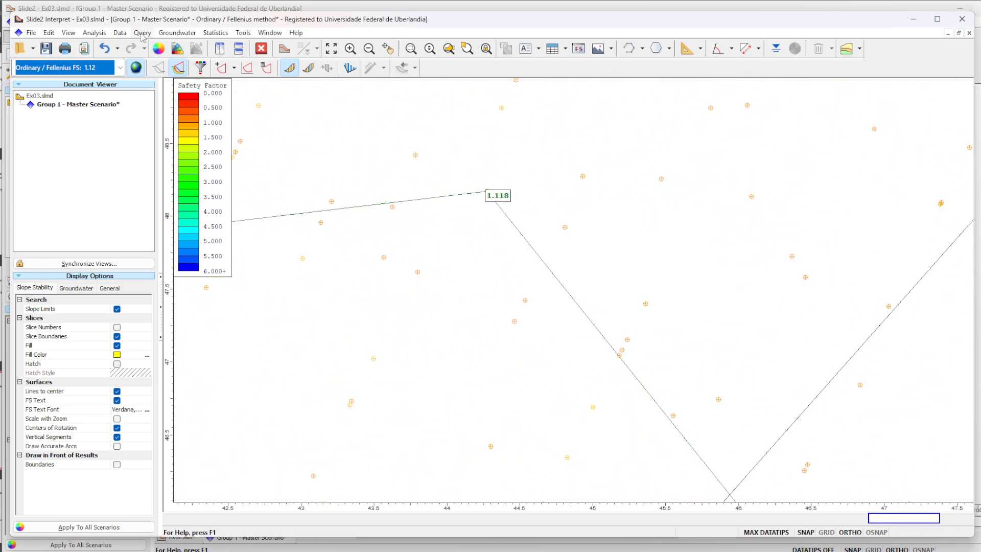
- Return to the Bishop simplified method and query the surface centred near (44.3, 48.2), the Fellenius critical surface's centre
{"action": "left_click", "coordinate": [115, 68]}
{"action": "left_click", "coordinate": [115, 95]}
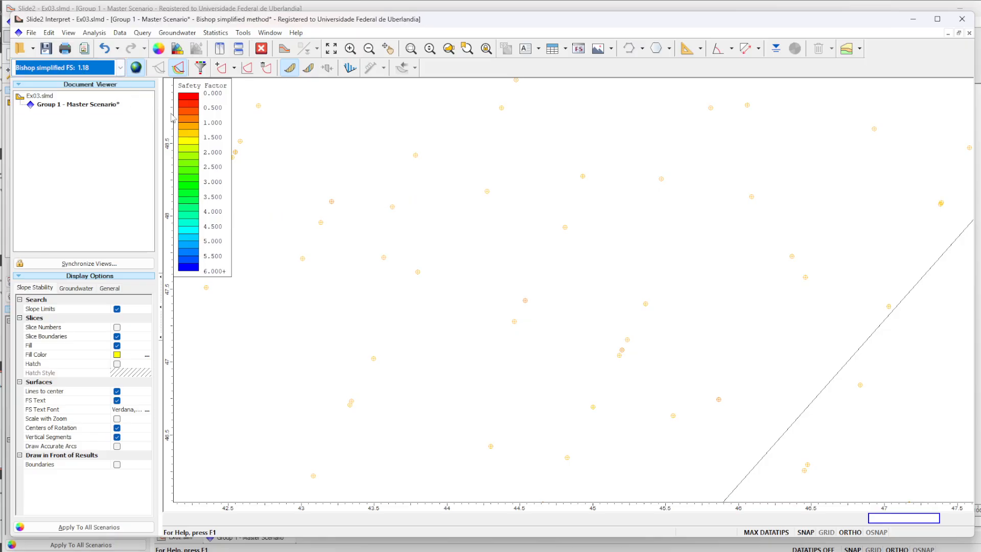
{"action": "left_click", "coordinate": [220, 68]}
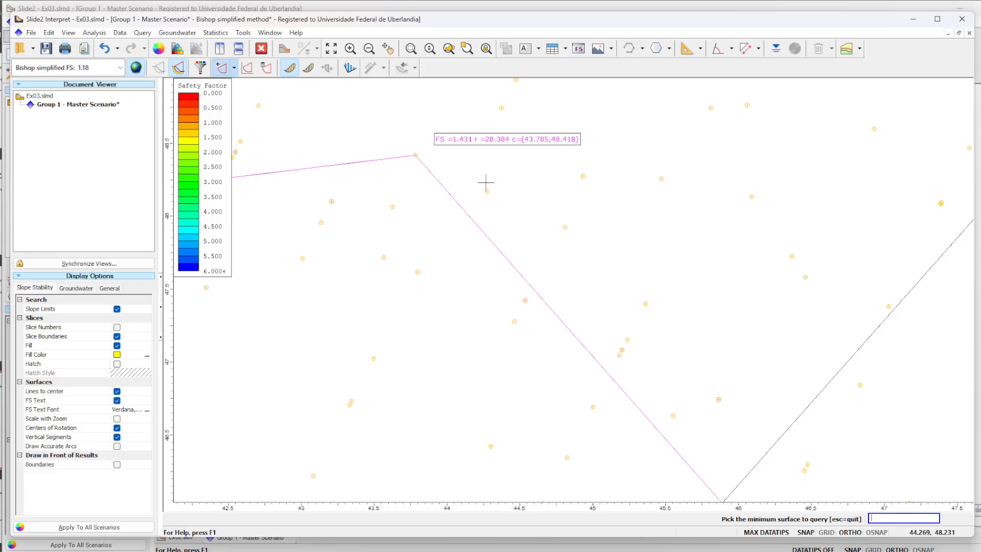
{"action": "left_click", "coordinate": [489, 192]}
{"action": "scroll", "coordinate": [595, 197], "scroll_direction": "down", "scroll_amount": 2}
{"action": "scroll", "coordinate": [598, 201], "scroll_direction": "down", "scroll_amount": 5}
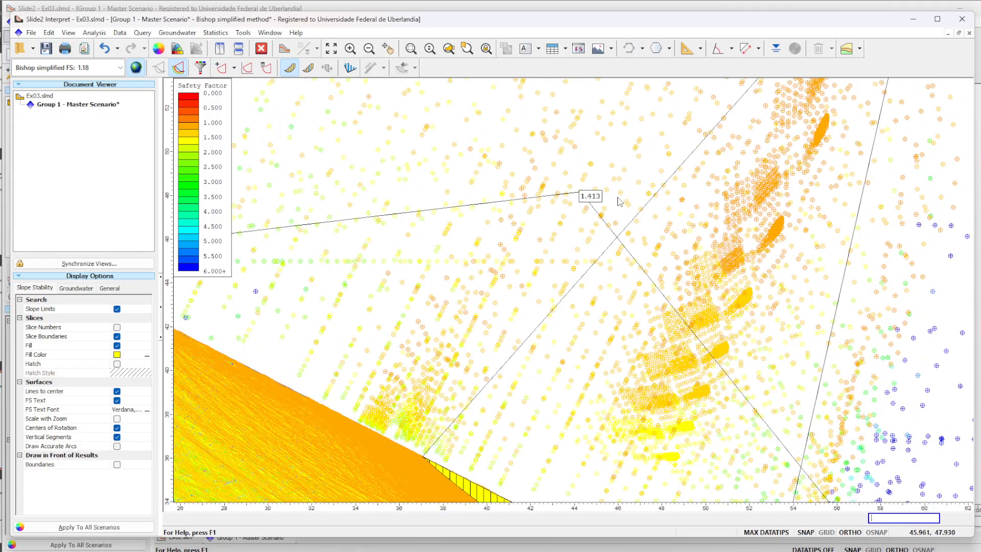
{"action": "scroll", "coordinate": [624, 203], "scroll_direction": "up", "scroll_amount": 1}
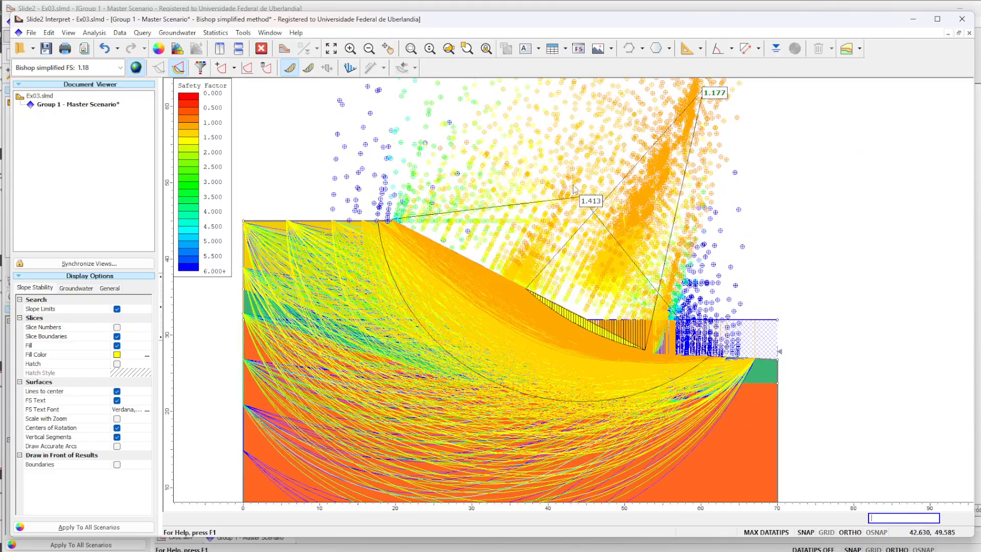
{"action": "mouse_move", "coordinate": [596, 207]}
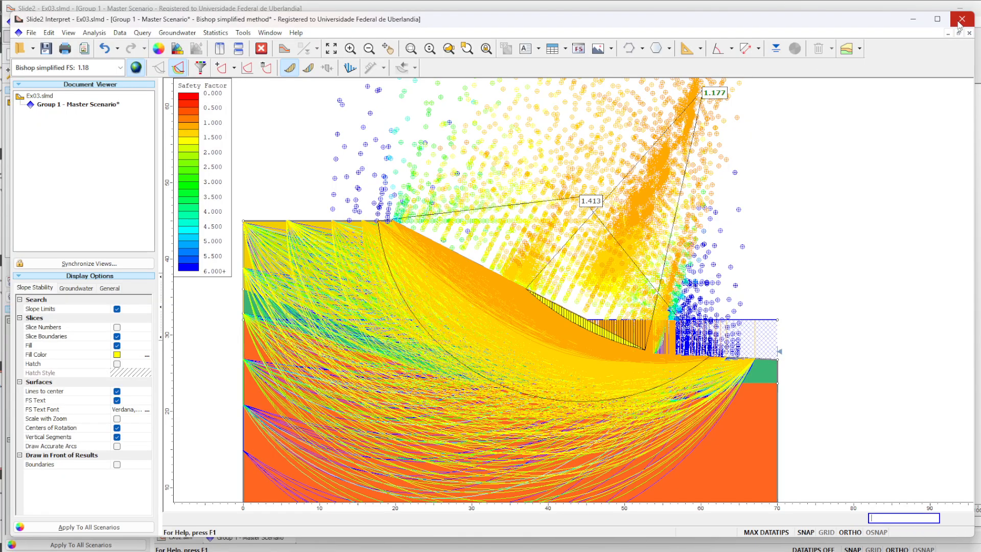
- Compare the queried surface under the GLE / Morgenstern-Price method and then the Janbu simplified method
{"action": "left_click", "coordinate": [102, 68]}
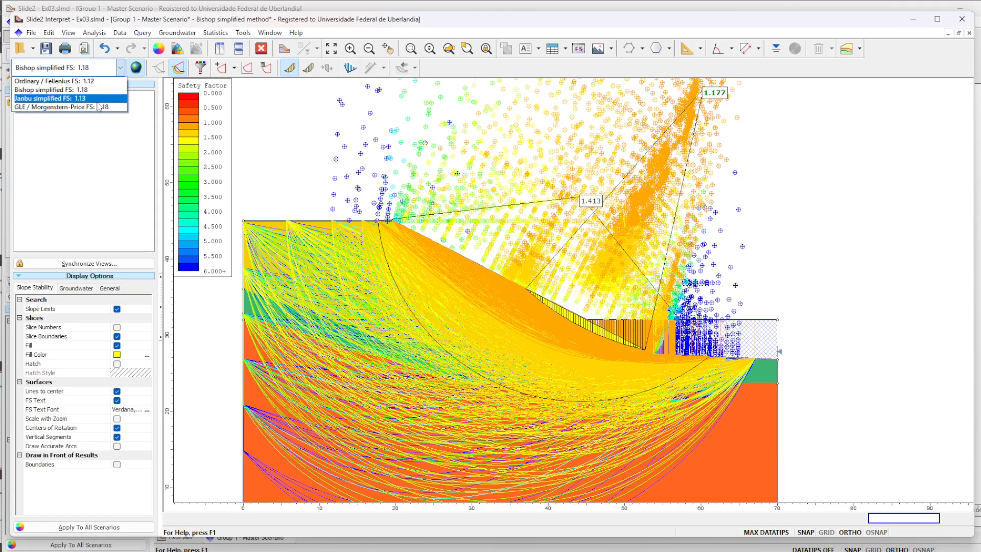
{"action": "left_click", "coordinate": [98, 107]}
{"action": "left_click", "coordinate": [102, 68]}
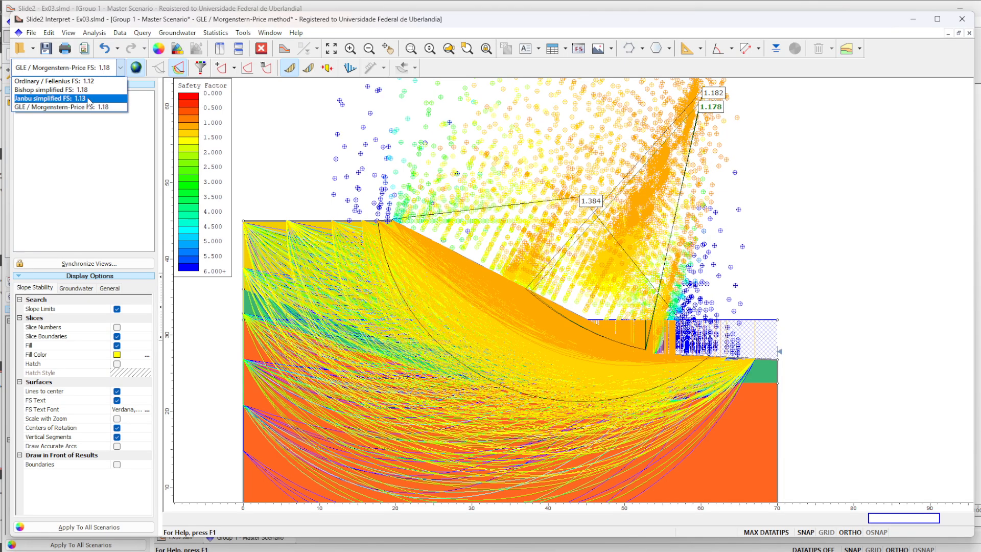
{"action": "left_click", "coordinate": [89, 102]}
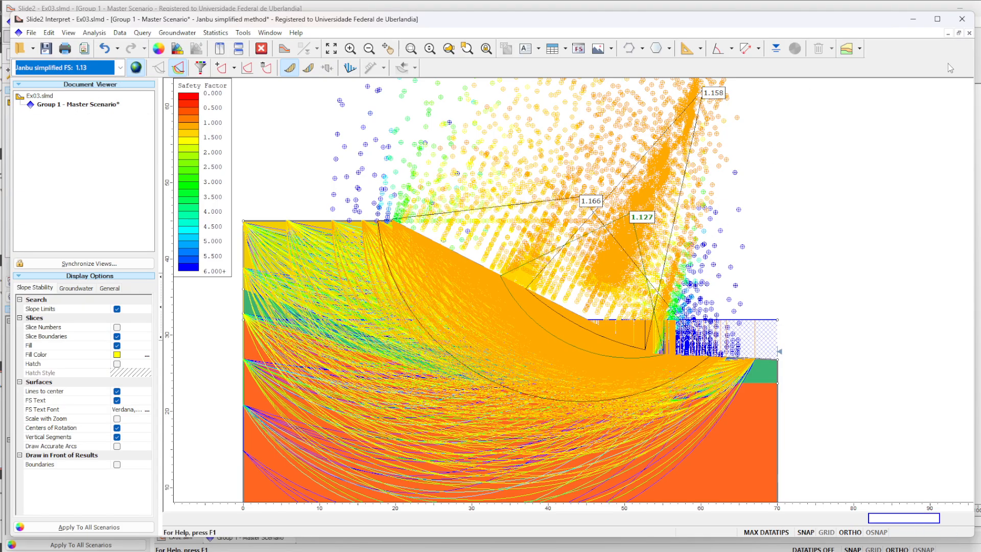
- Close the results window and return to the slope model in Slide2
{"action": "left_click", "coordinate": [969, 26]}
{"action": "left_click", "coordinate": [565, 304]}
{"action": "left_click", "coordinate": [311, 69]}
{"action": "left_click", "coordinate": [335, 105]}
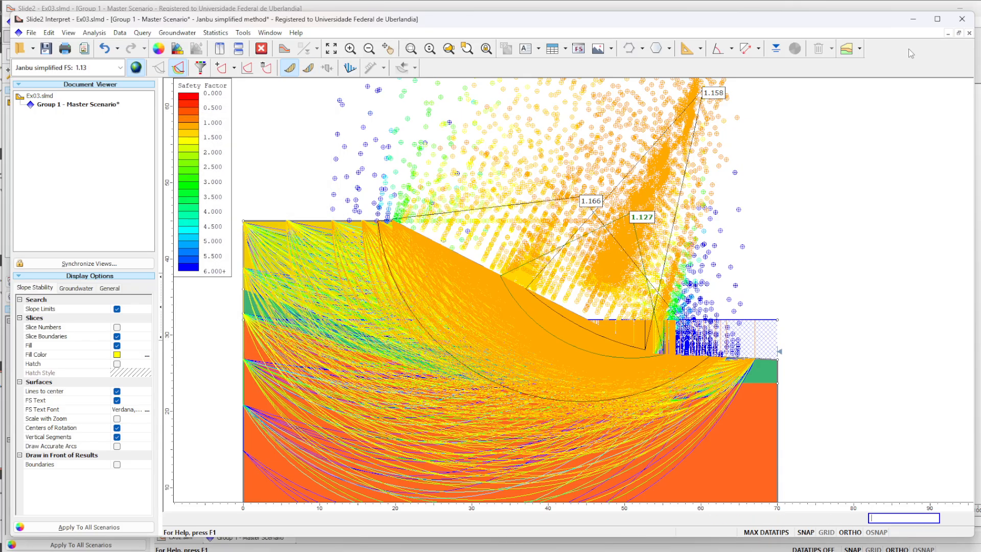
{"action": "left_click", "coordinate": [962, 19]}
{"action": "left_click", "coordinate": [521, 304]}
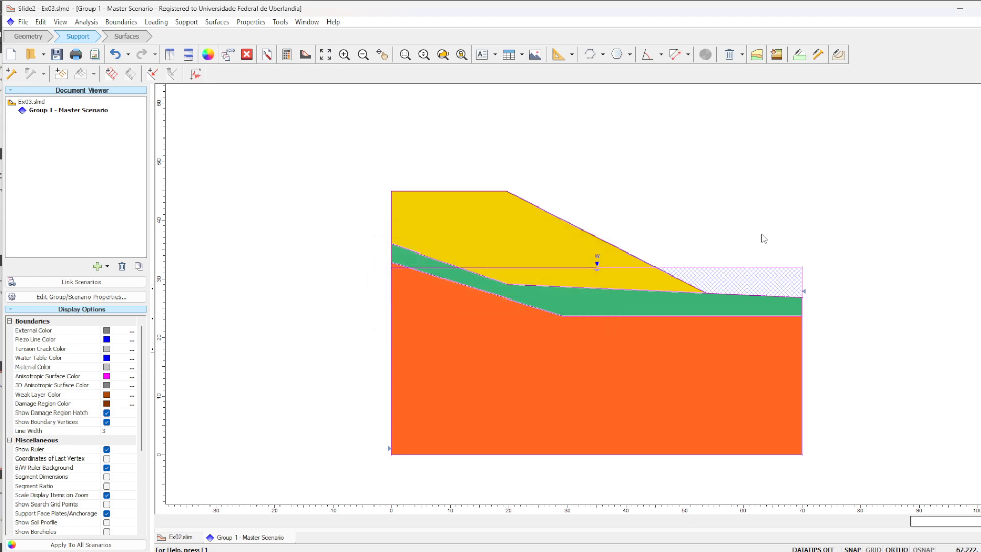